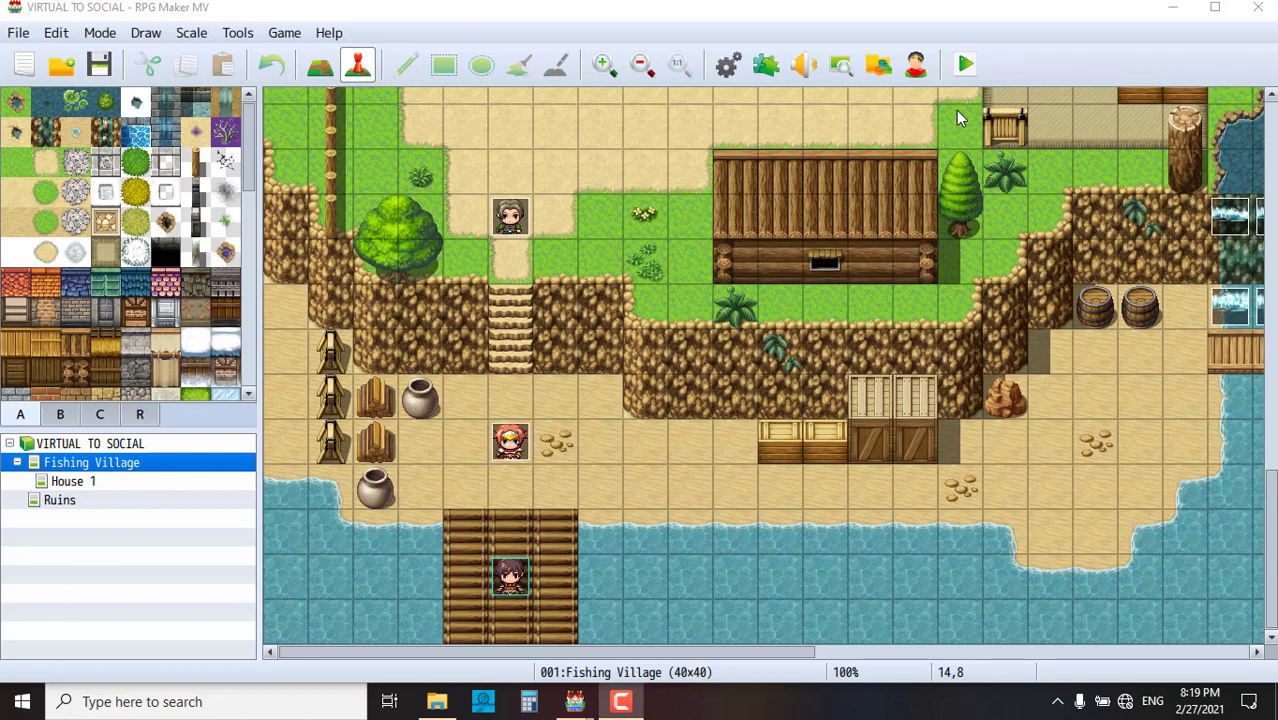
- Launch a playtest of the project to reach the VIRTUAL TO SOCIAL title screen
click(966, 65)
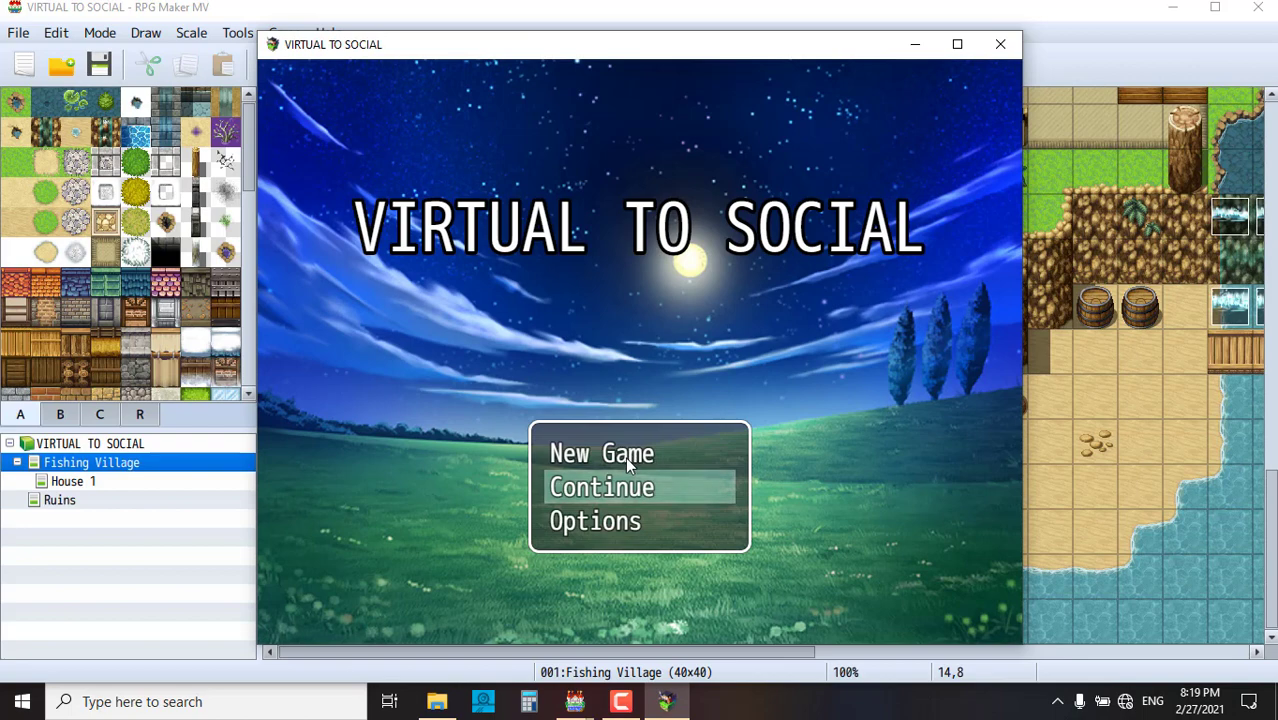
- Start a New Game and advance through the opening greeting messages
click(625, 454)
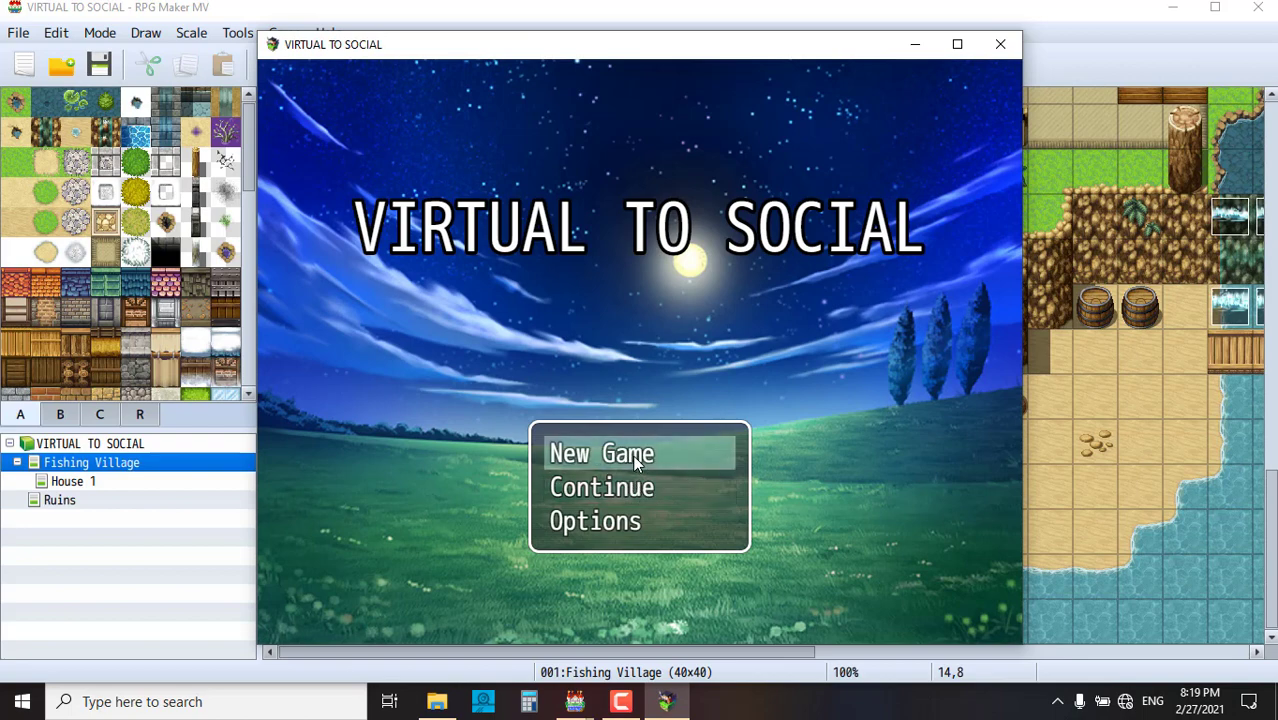
click(628, 456)
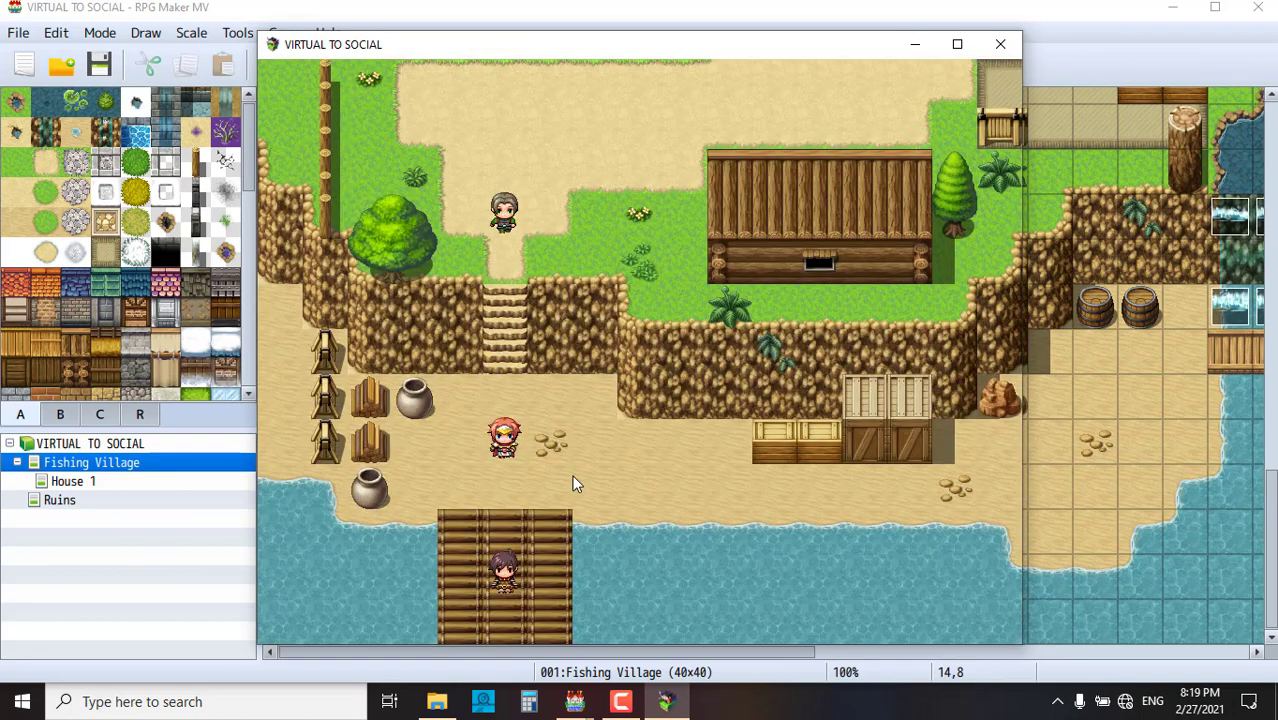
click(518, 476)
click(645, 443)
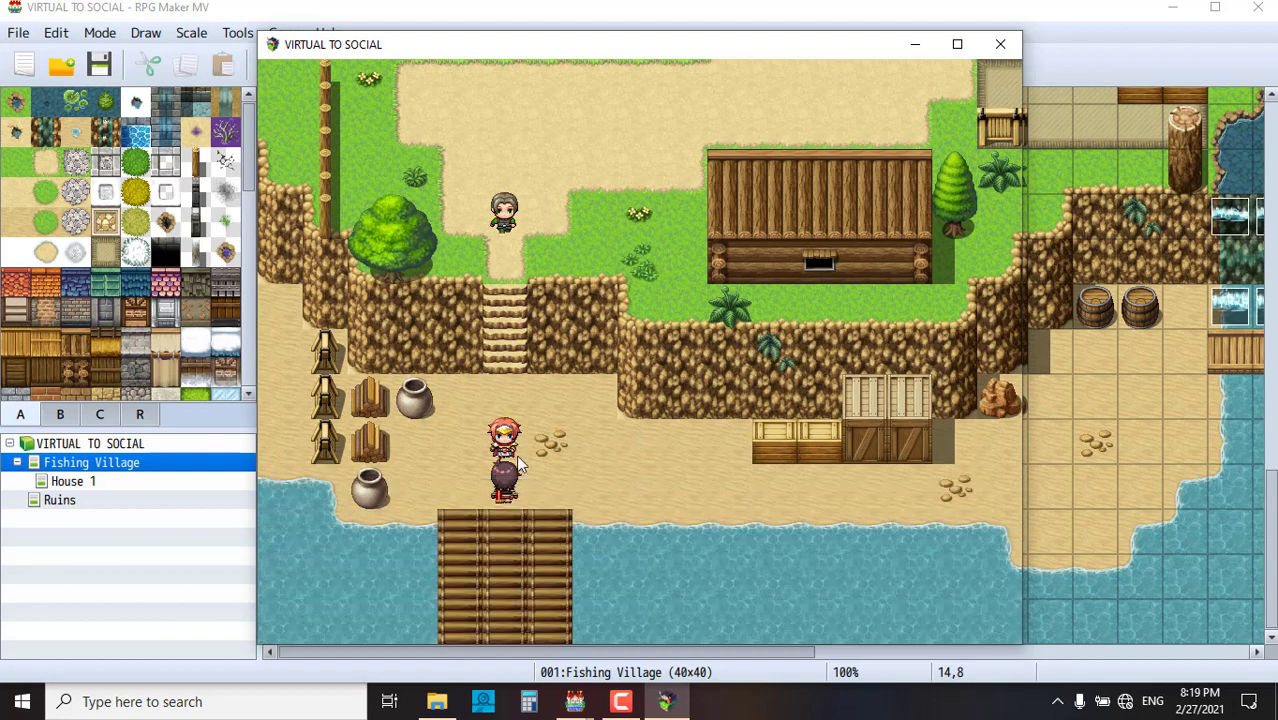
click(574, 432)
- Walk up the stairs to the NPC and read through its conversation
click(523, 383)
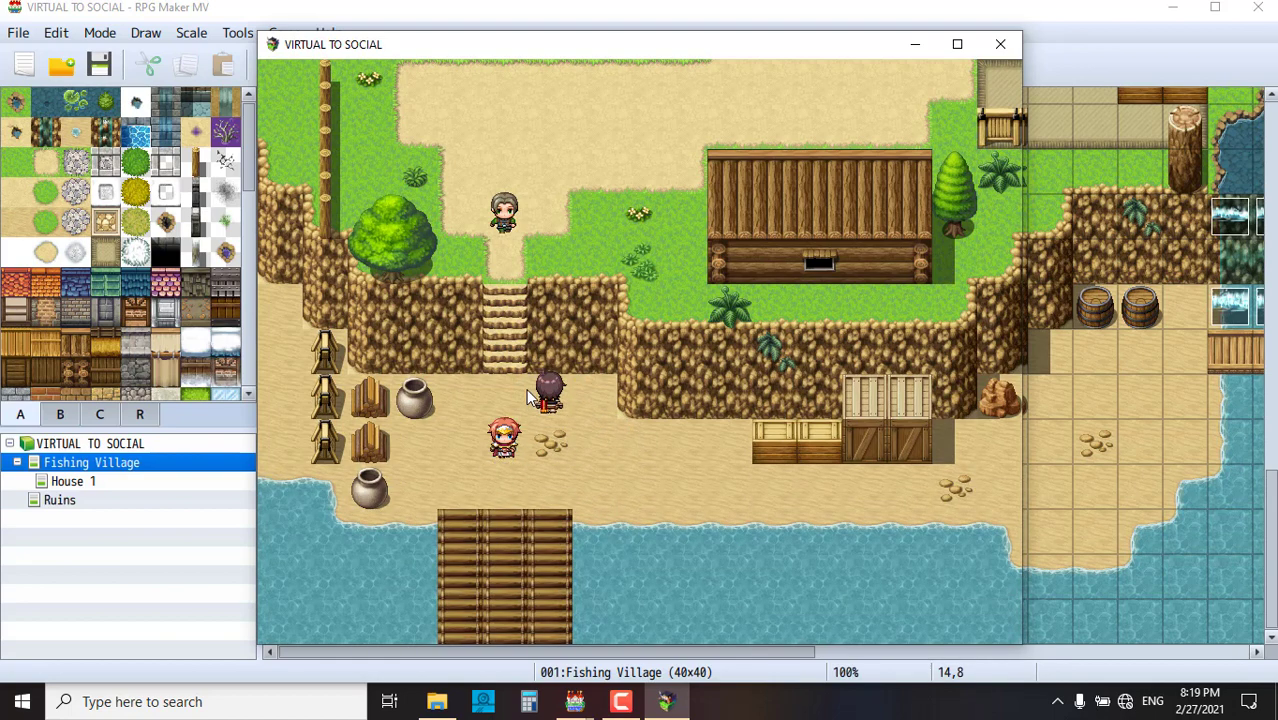
click(504, 272)
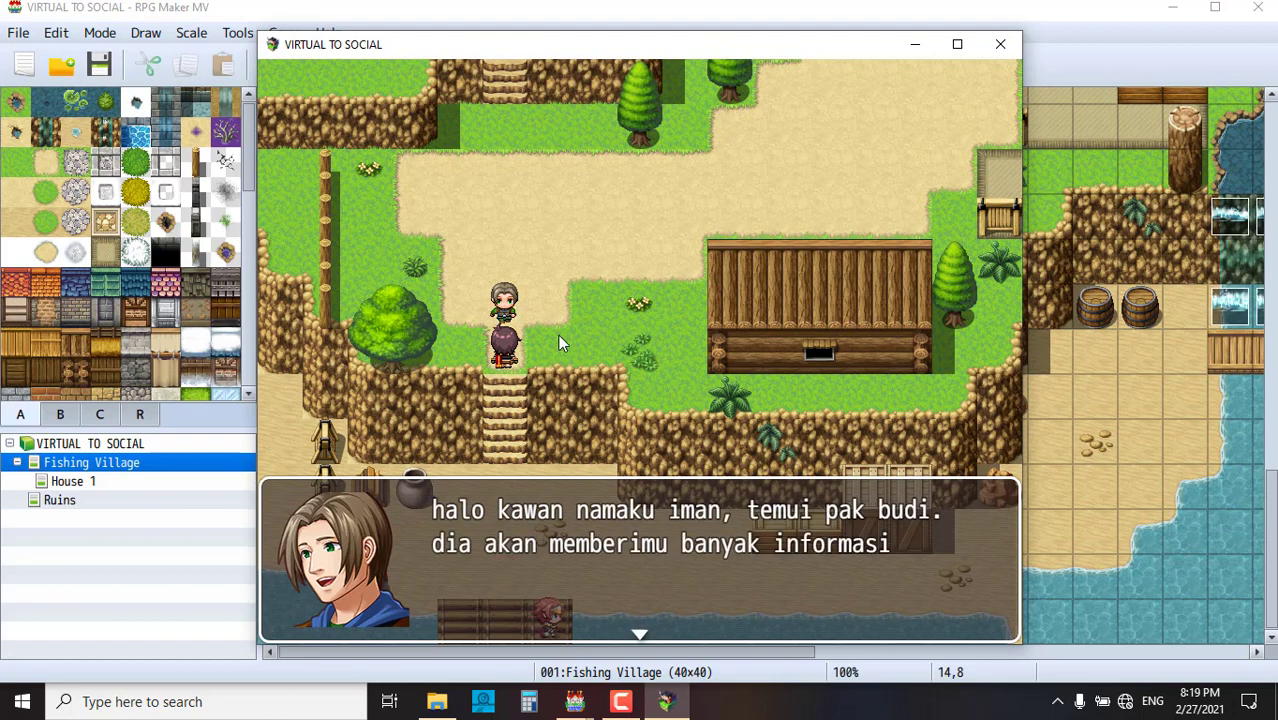
click(596, 349)
click(596, 349)
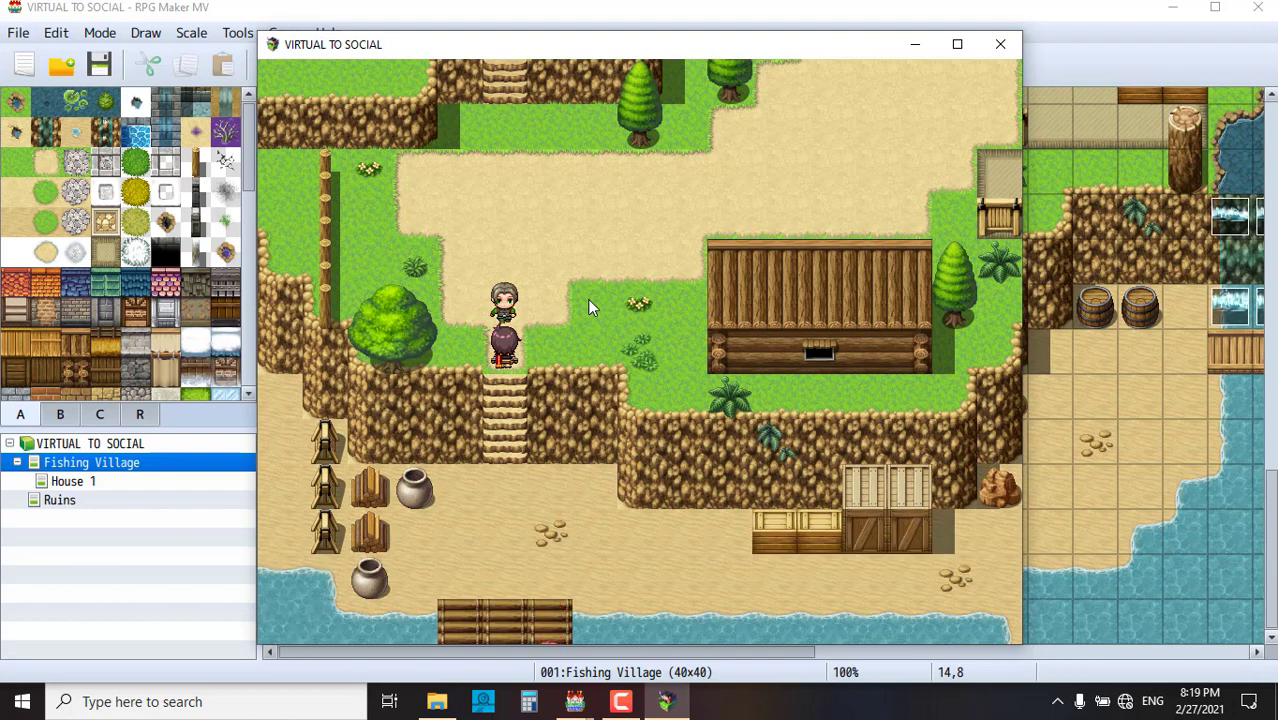
- Walk the hero up the path, past the brown-haired NPC and across the bridge
mouse_move(587, 299)
mouse_down()
mouse_move(759, 257)
mouse_move(833, 157)
mouse_up()
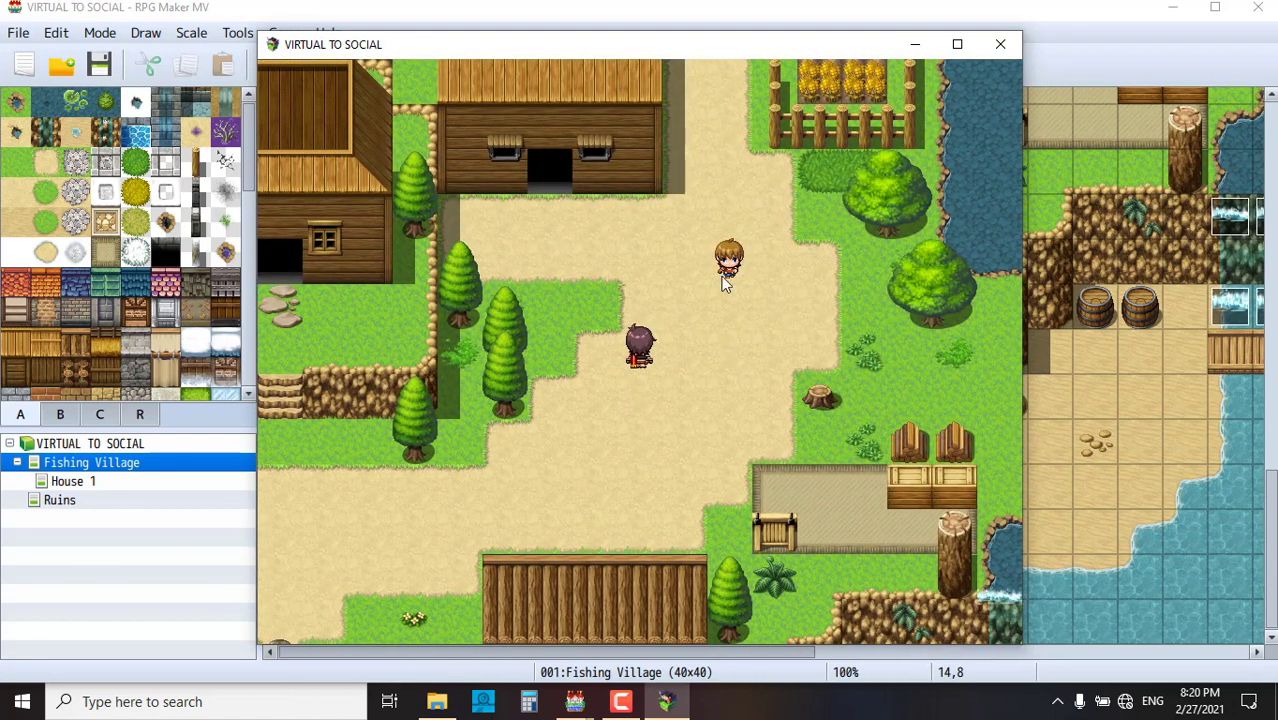
click(734, 306)
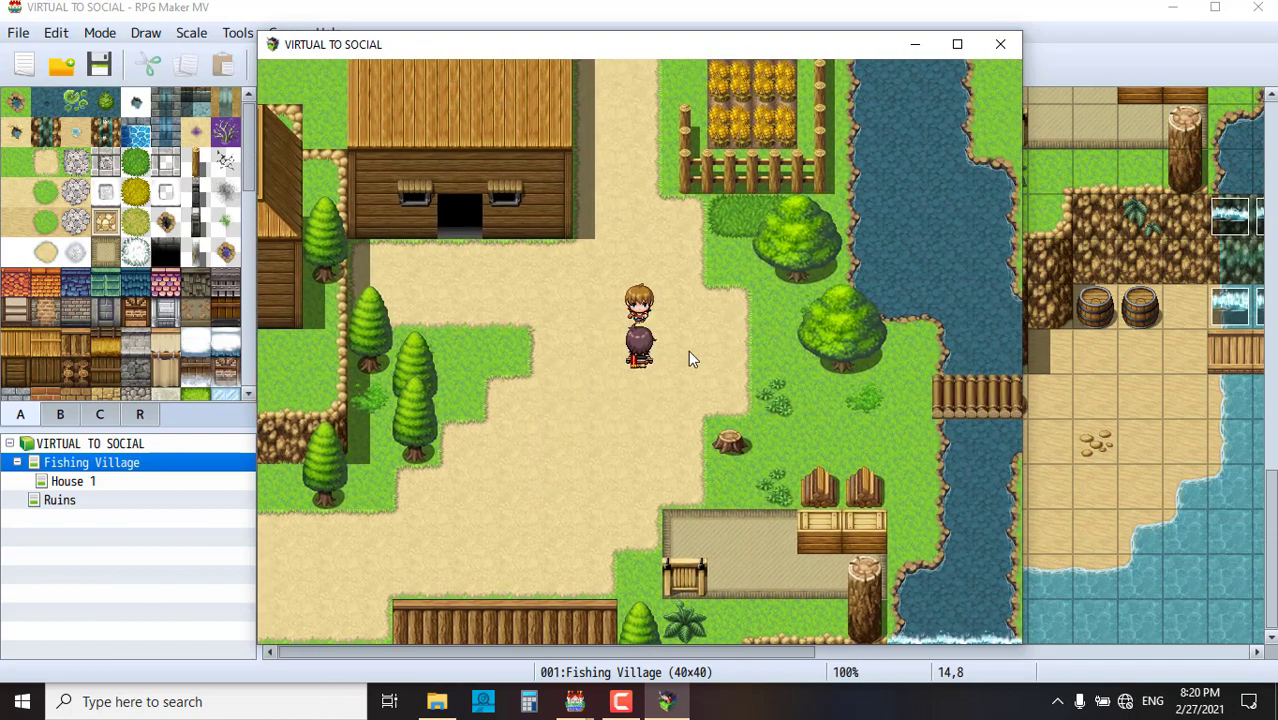
click(931, 366)
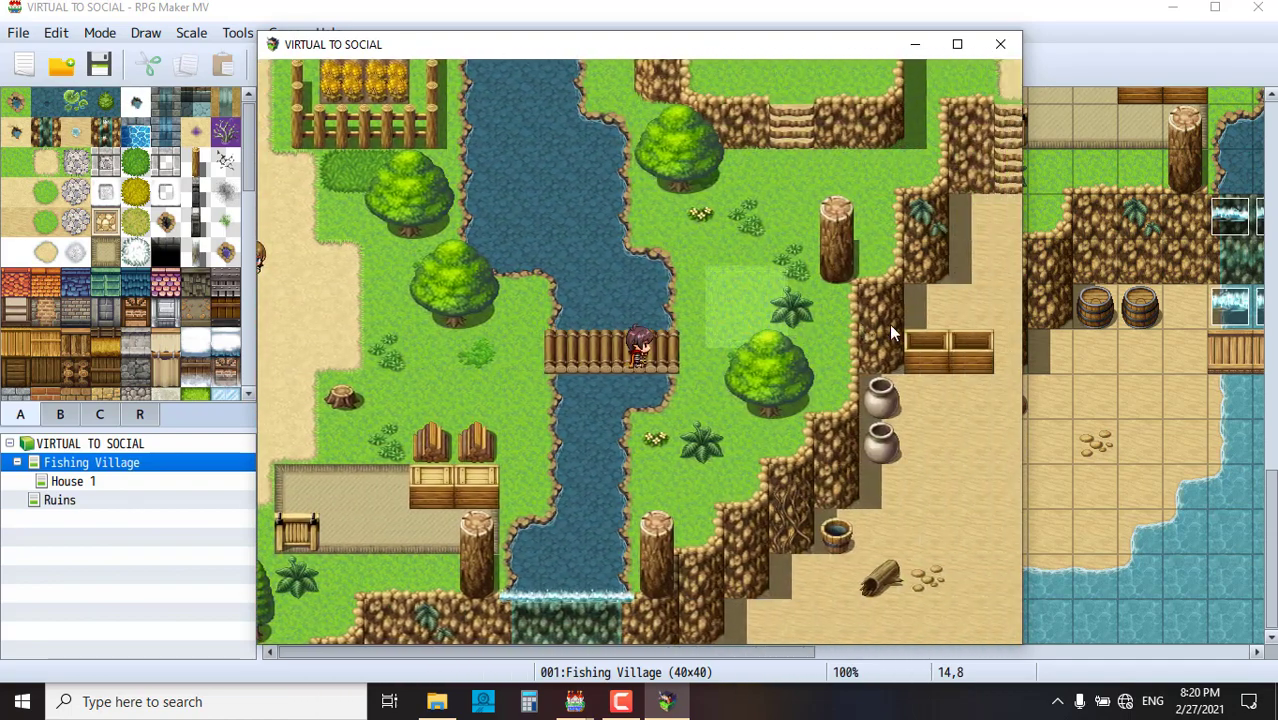
click(682, 189)
click(756, 224)
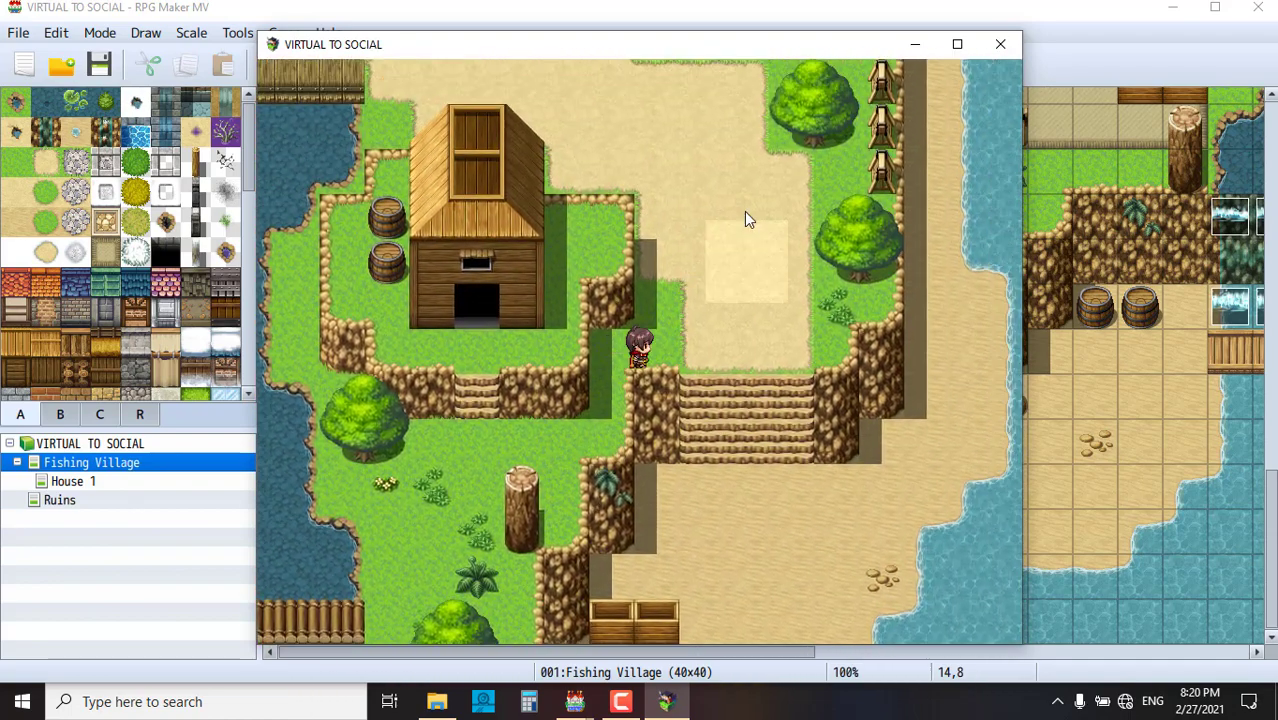
click(607, 140)
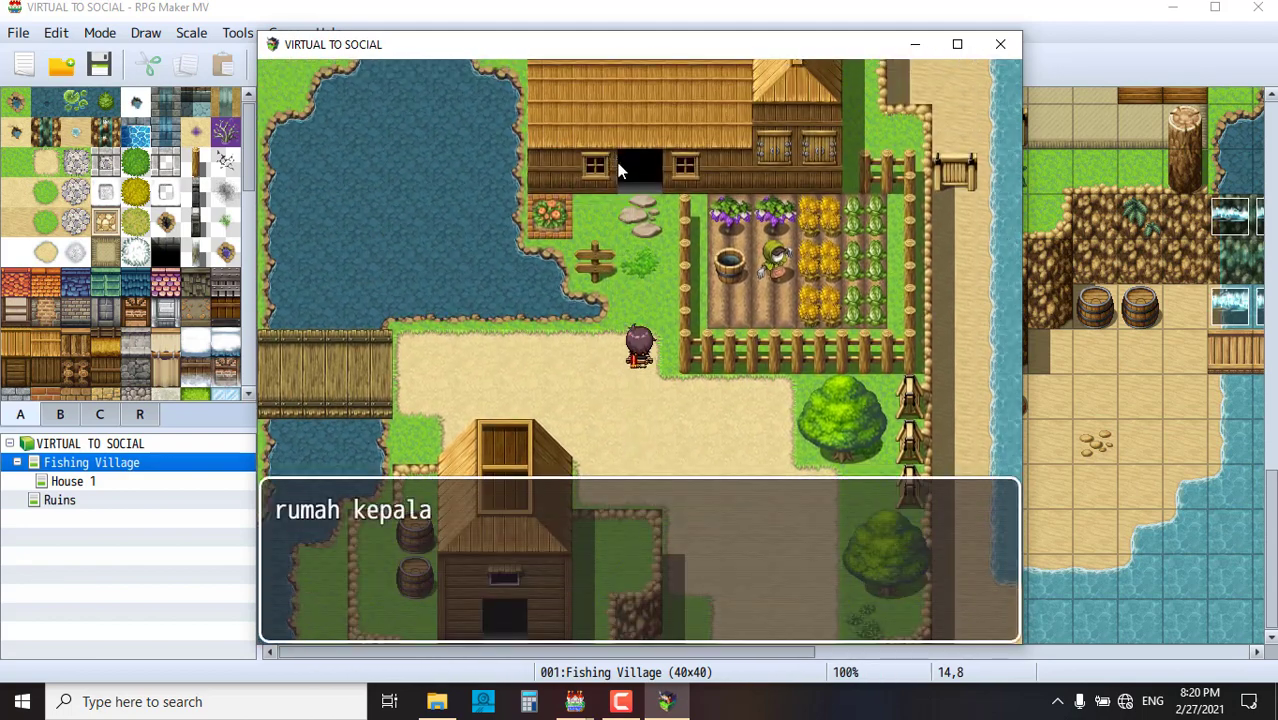
- Talk to the brown-haired NPC and accept the chest he gives
click(632, 405)
mouse_move(485, 351)
mouse_down()
mouse_move(453, 350)
mouse_move(442, 456)
mouse_move(613, 562)
mouse_up()
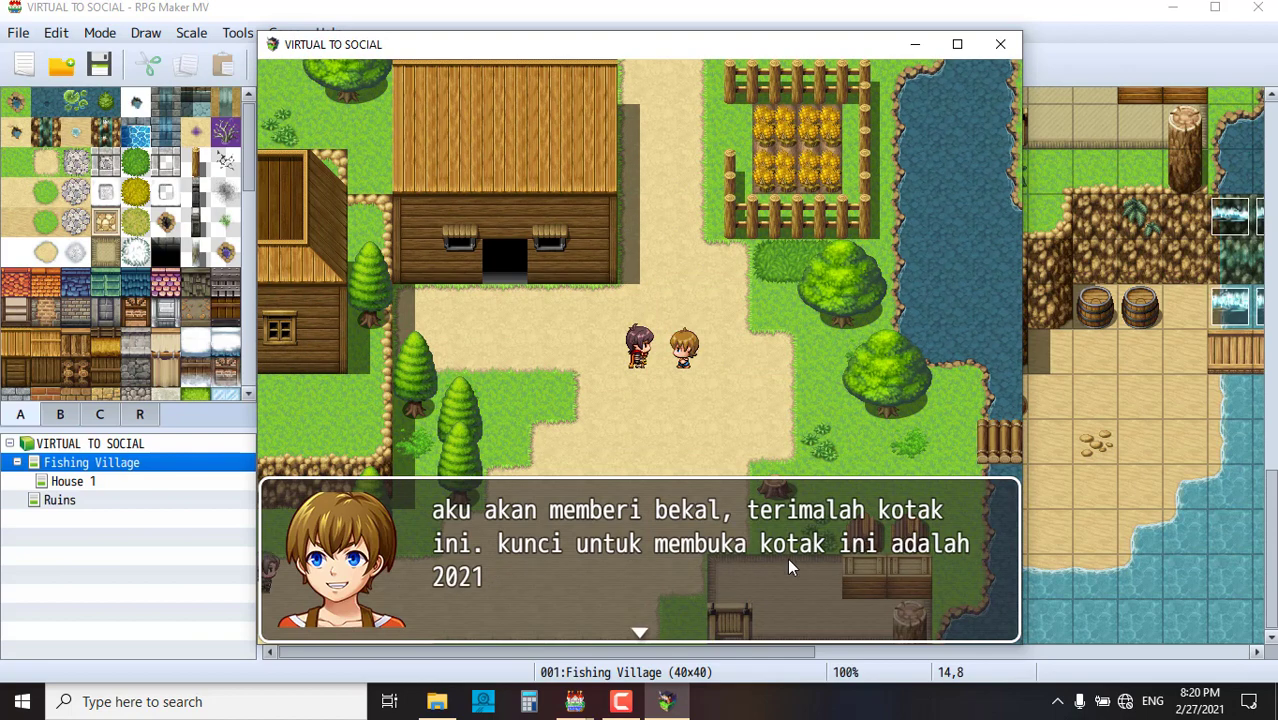
click(696, 421)
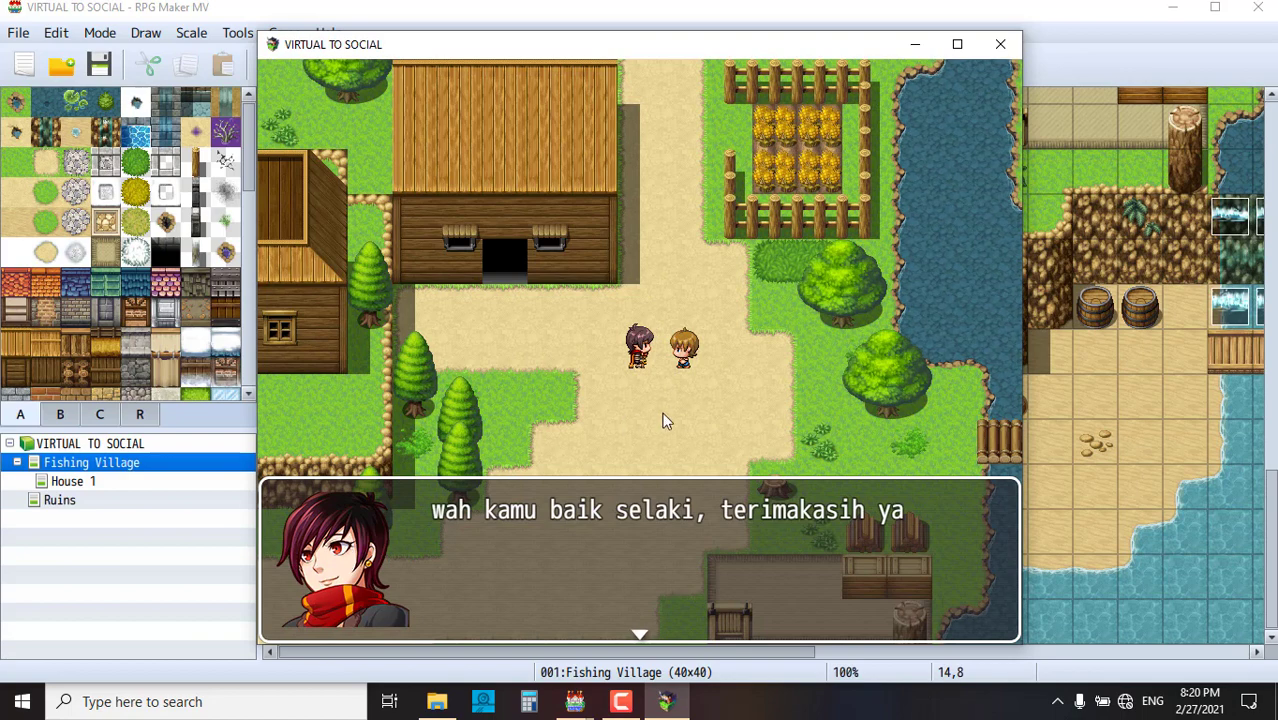
click(698, 414)
- Step up to the chest and try opening it to bring up the 0000 code box
click(753, 385)
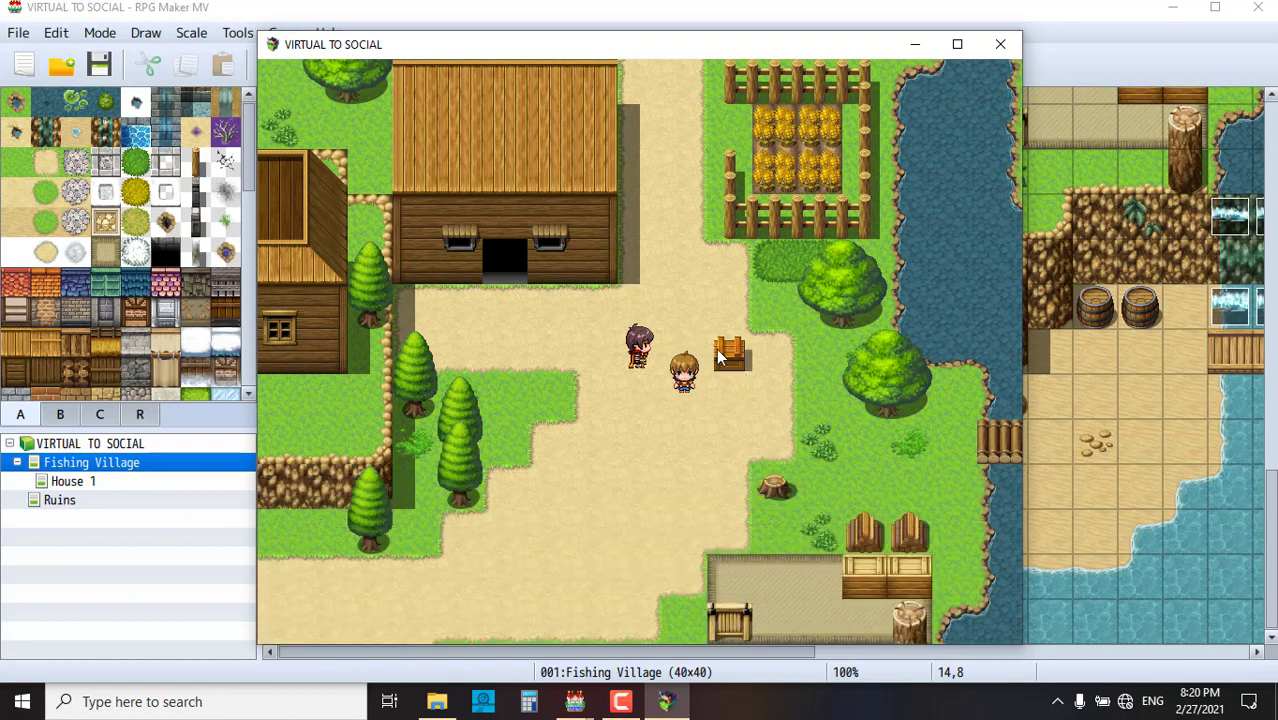
key(Down)
key(Down)
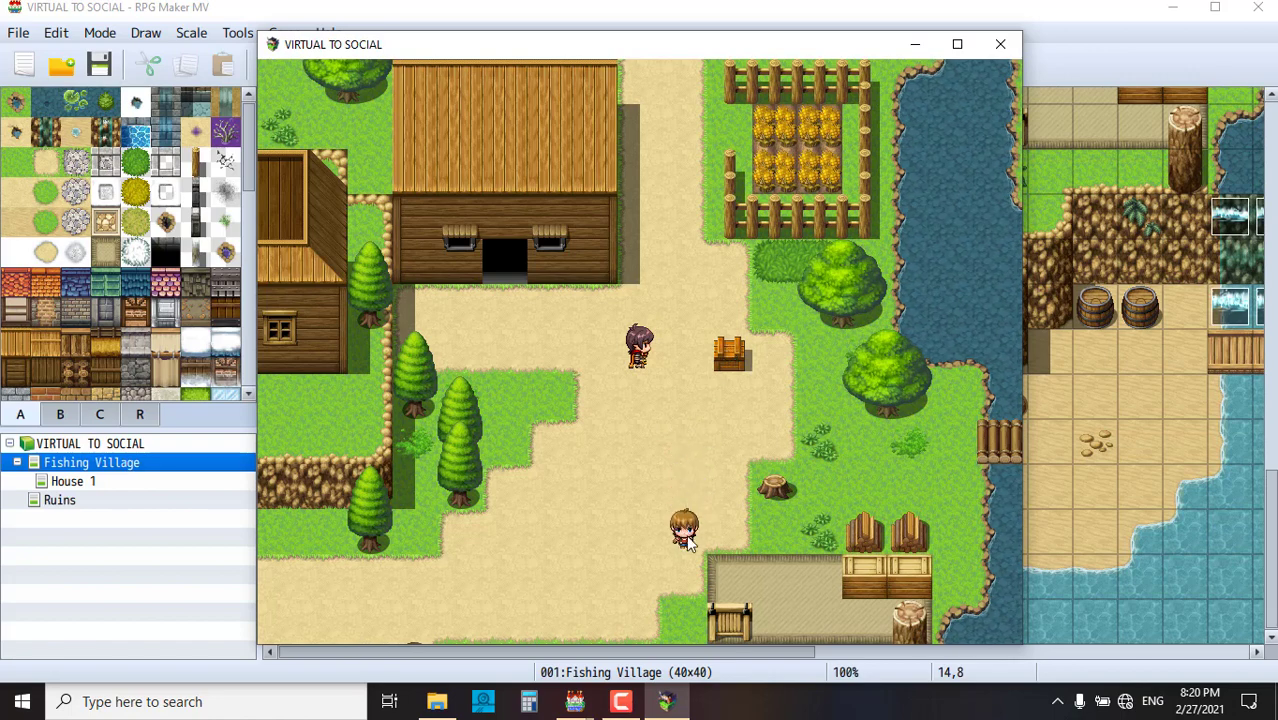
click(740, 364)
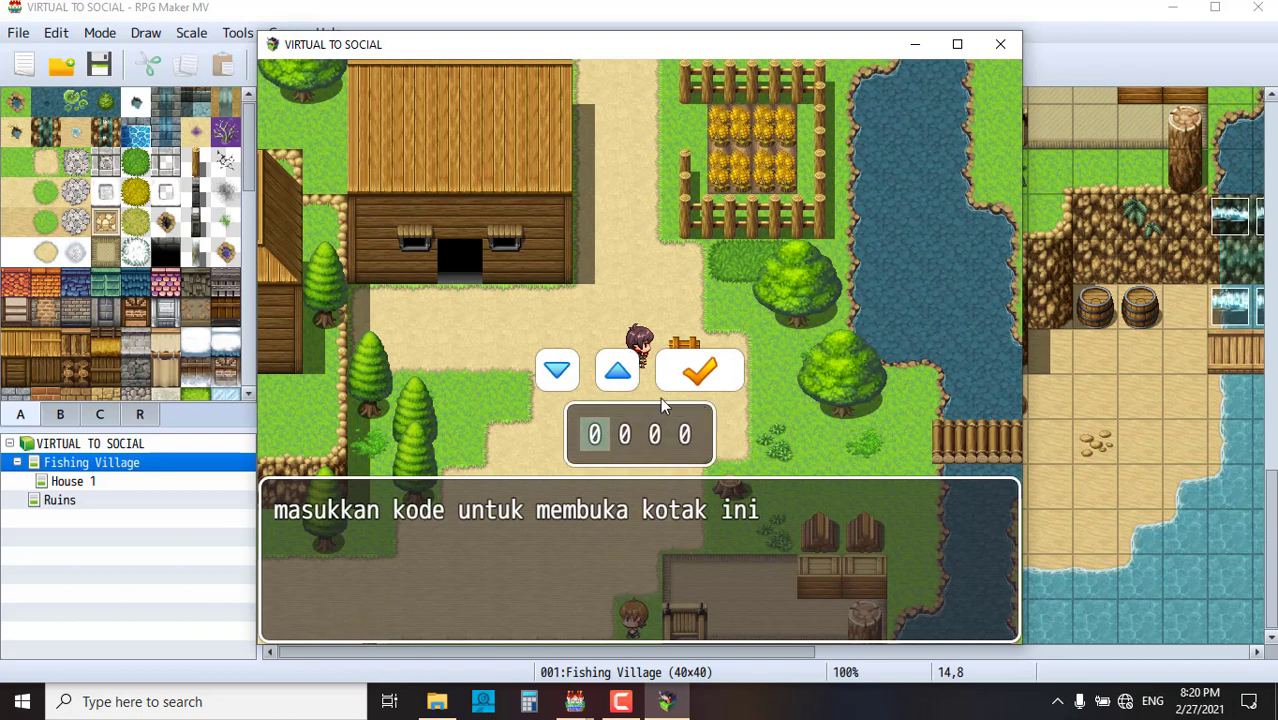
- Submit the chest code 0000 unchanged, then dismiss the hint and retry the chest
click(702, 368)
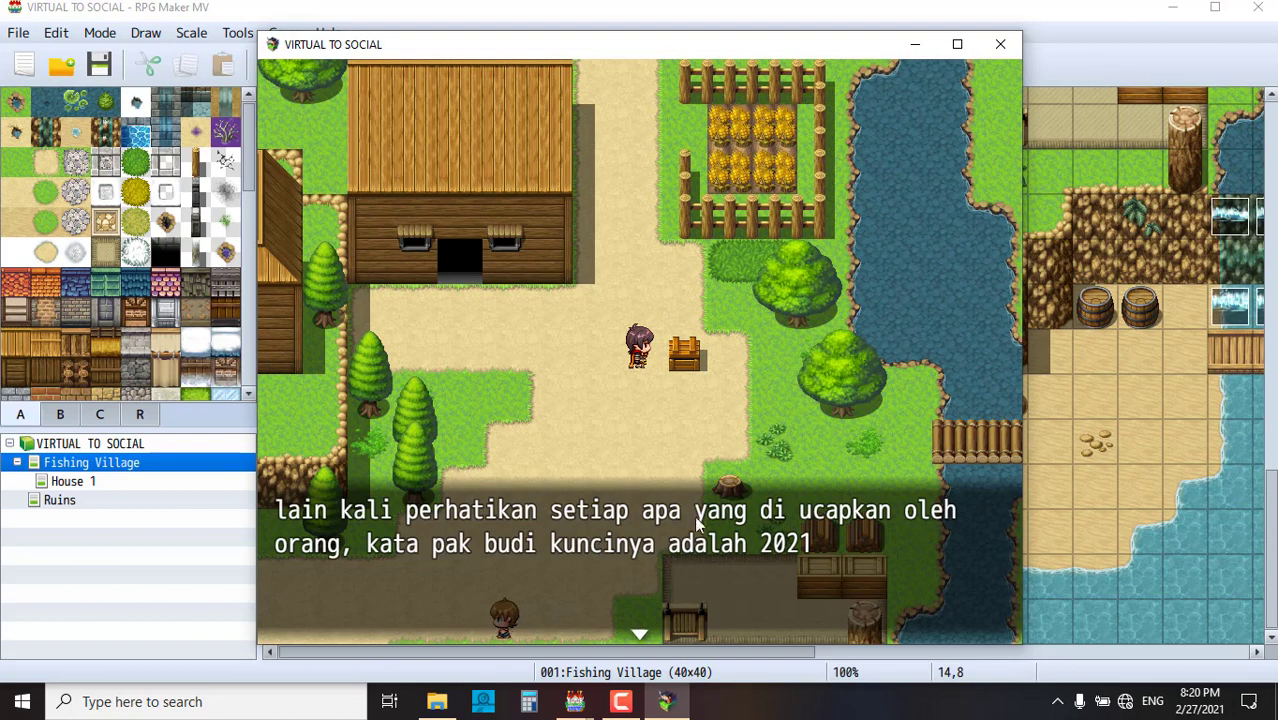
click(641, 426)
click(686, 357)
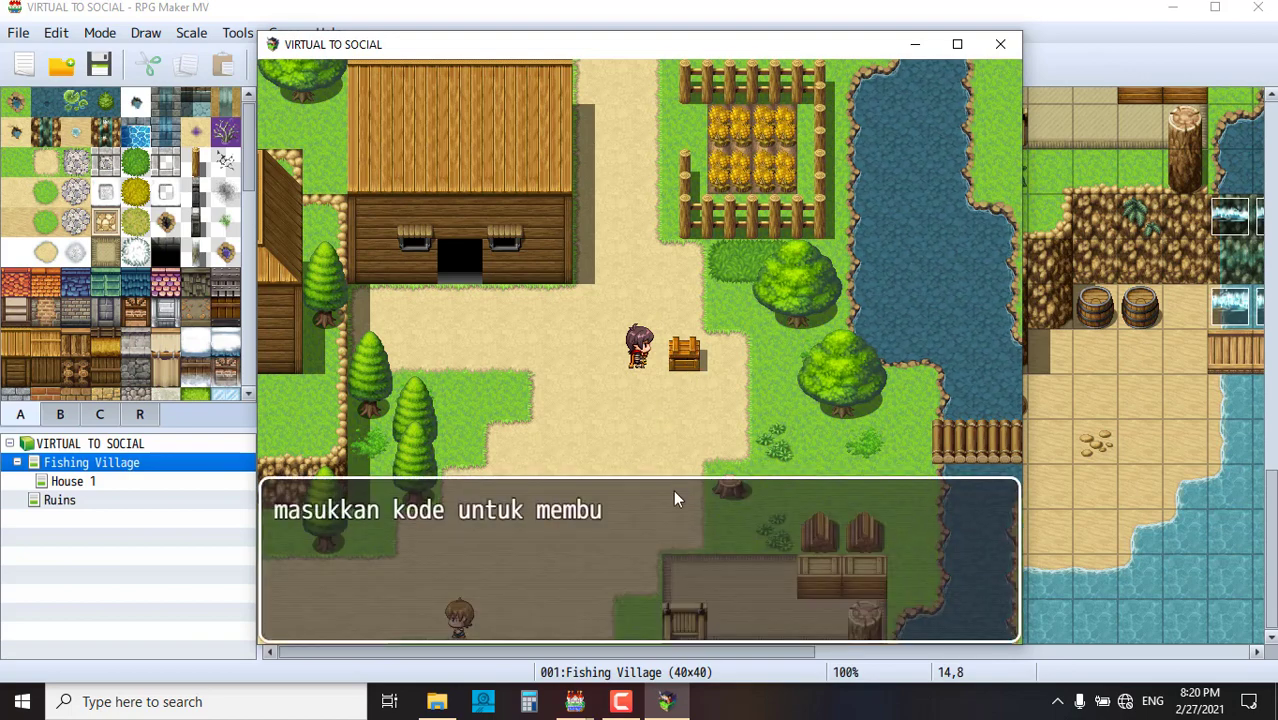
- Enter code 2021 to open the chest for 1000 money, then walk to the farmhouse door
click(595, 434)
click(617, 370)
click(617, 370)
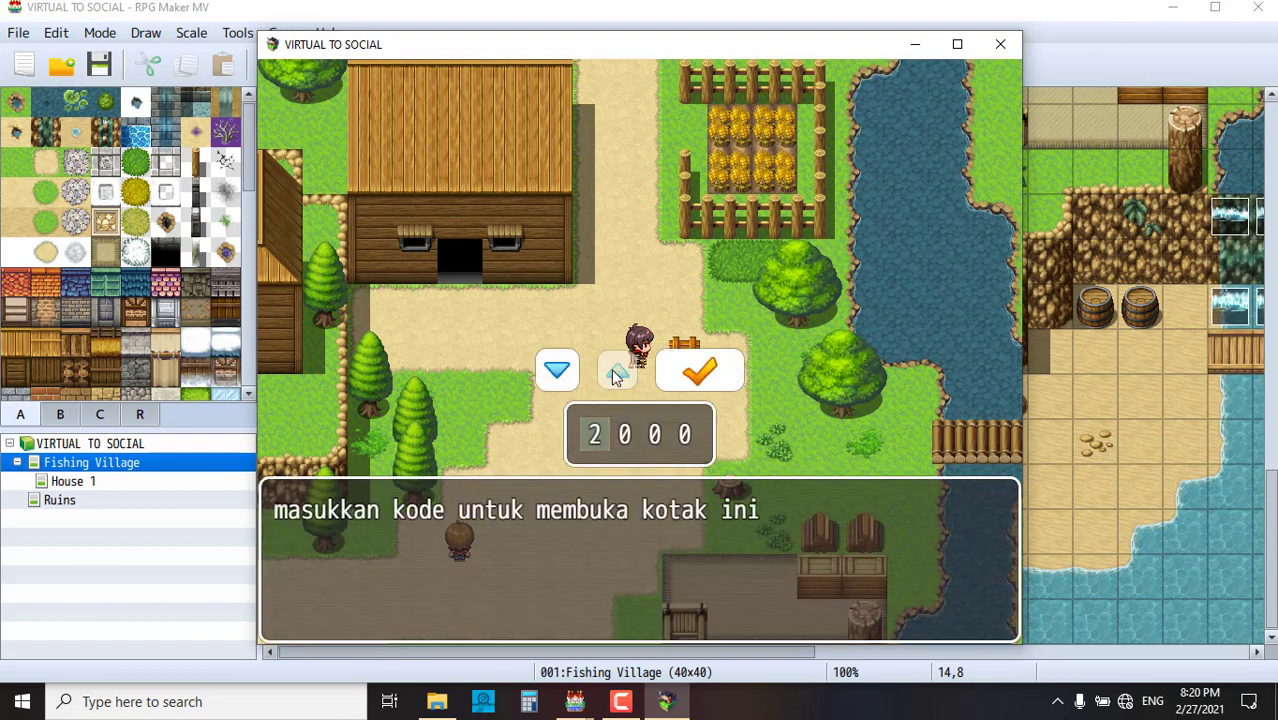
click(654, 434)
click(617, 370)
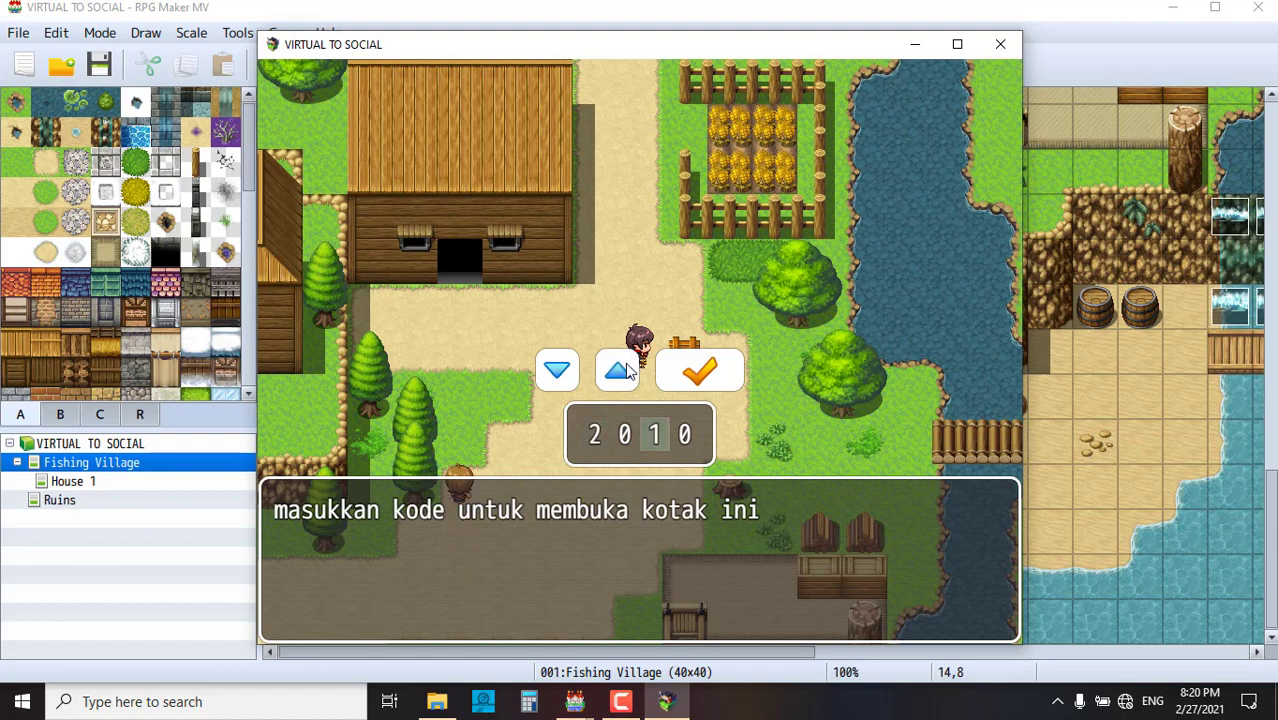
click(617, 370)
click(686, 434)
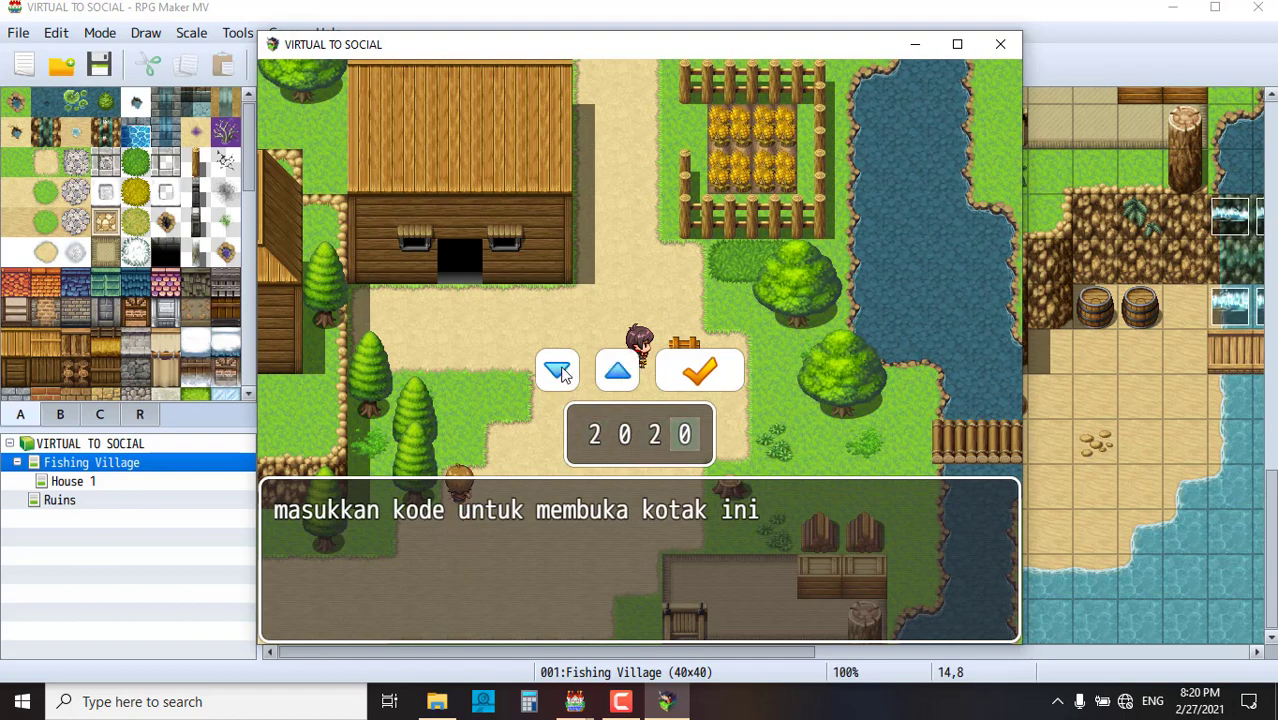
click(614, 372)
click(700, 371)
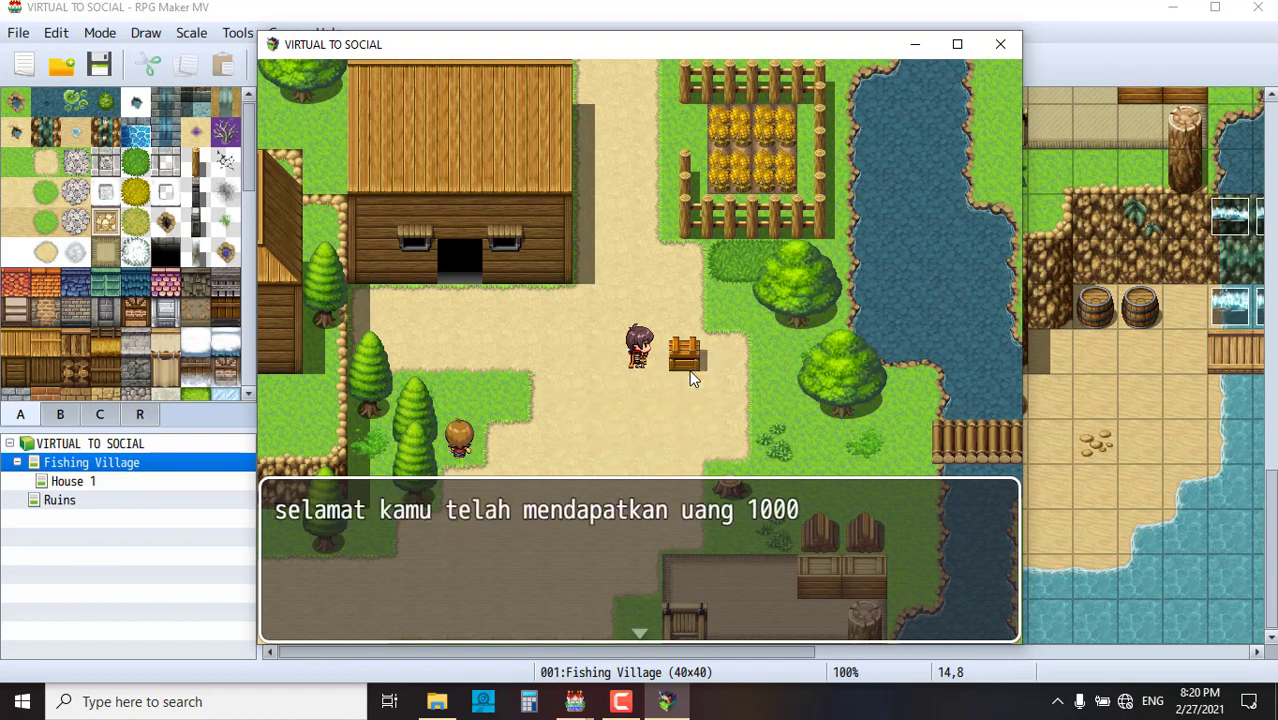
click(758, 427)
mouse_move(762, 421)
mouse_down()
mouse_move(904, 420)
mouse_move(901, 384)
mouse_move(817, 302)
mouse_move(731, 268)
mouse_move(780, 198)
mouse_move(772, 186)
mouse_move(627, 141)
mouse_move(640, 322)
mouse_up()
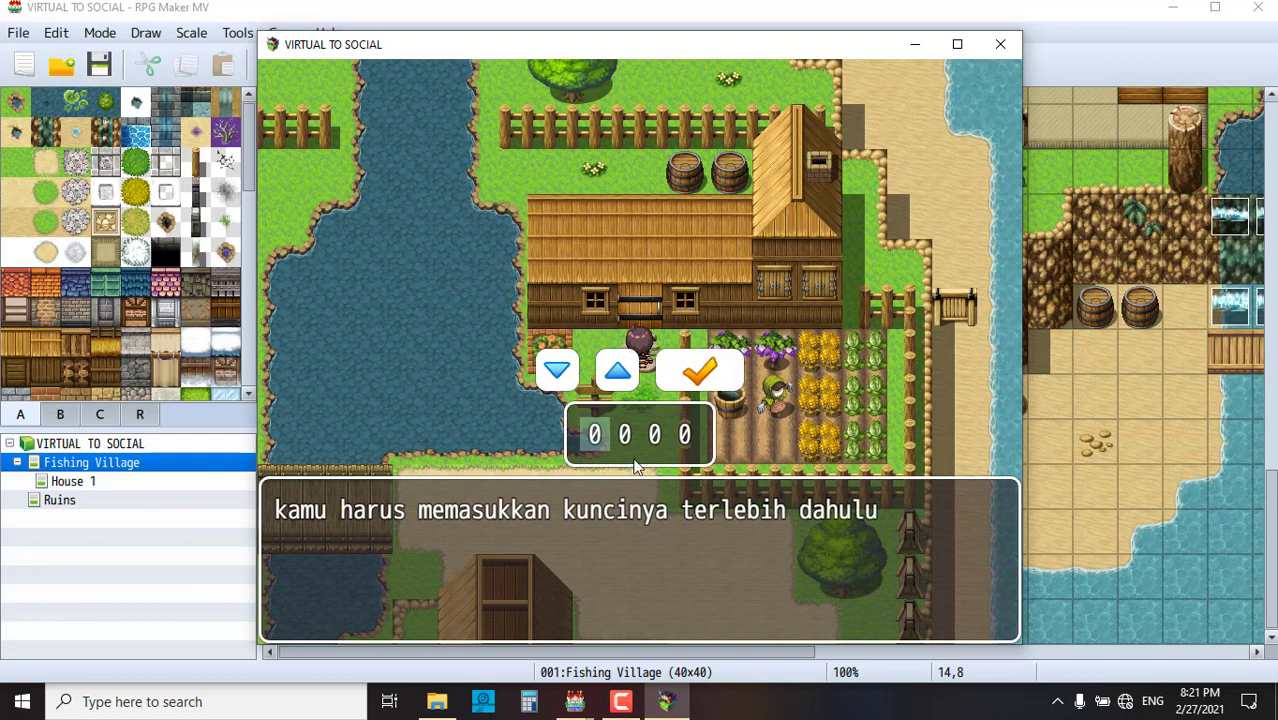
- Submit the door code 0000 unchanged, dismiss the key message and try the door again
click(692, 371)
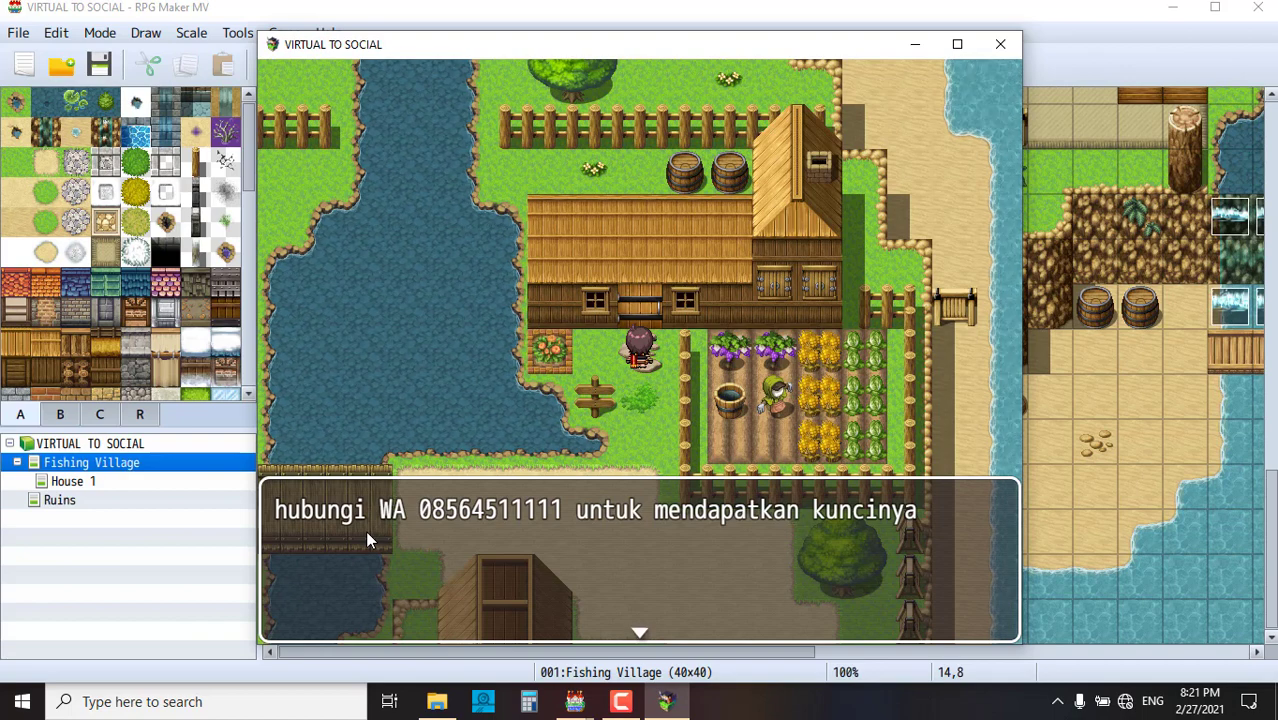
click(650, 447)
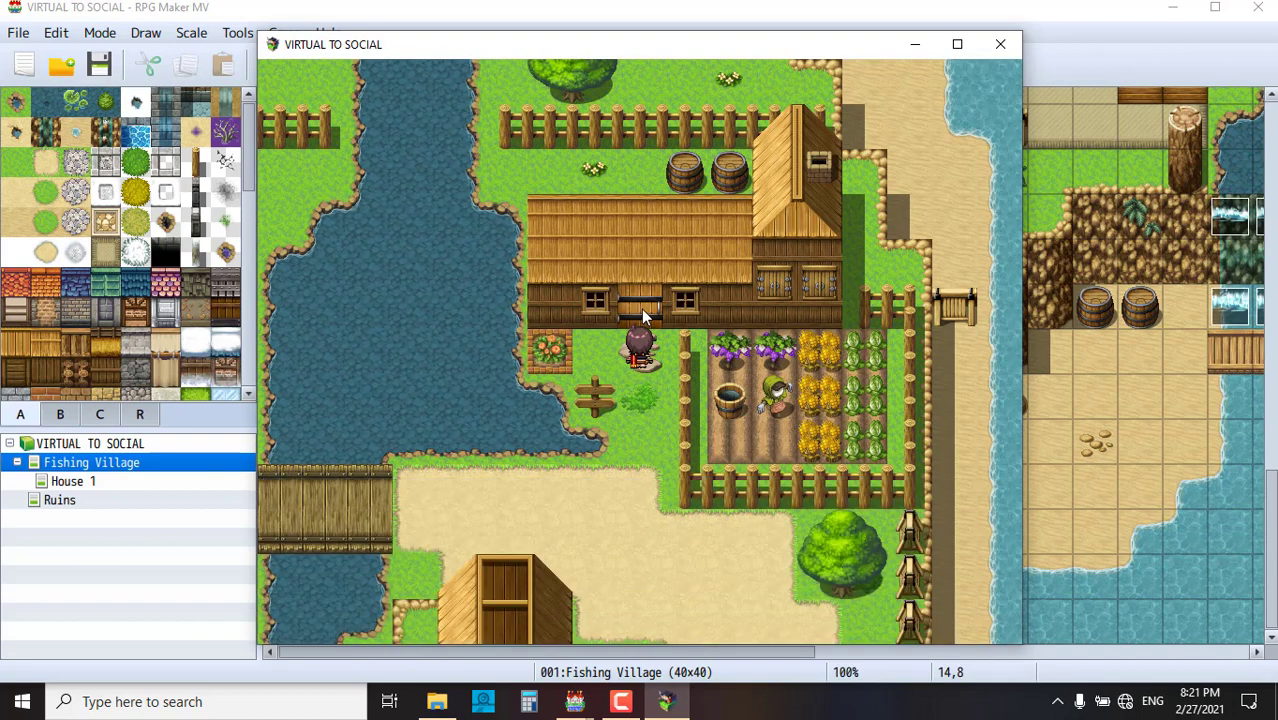
click(641, 310)
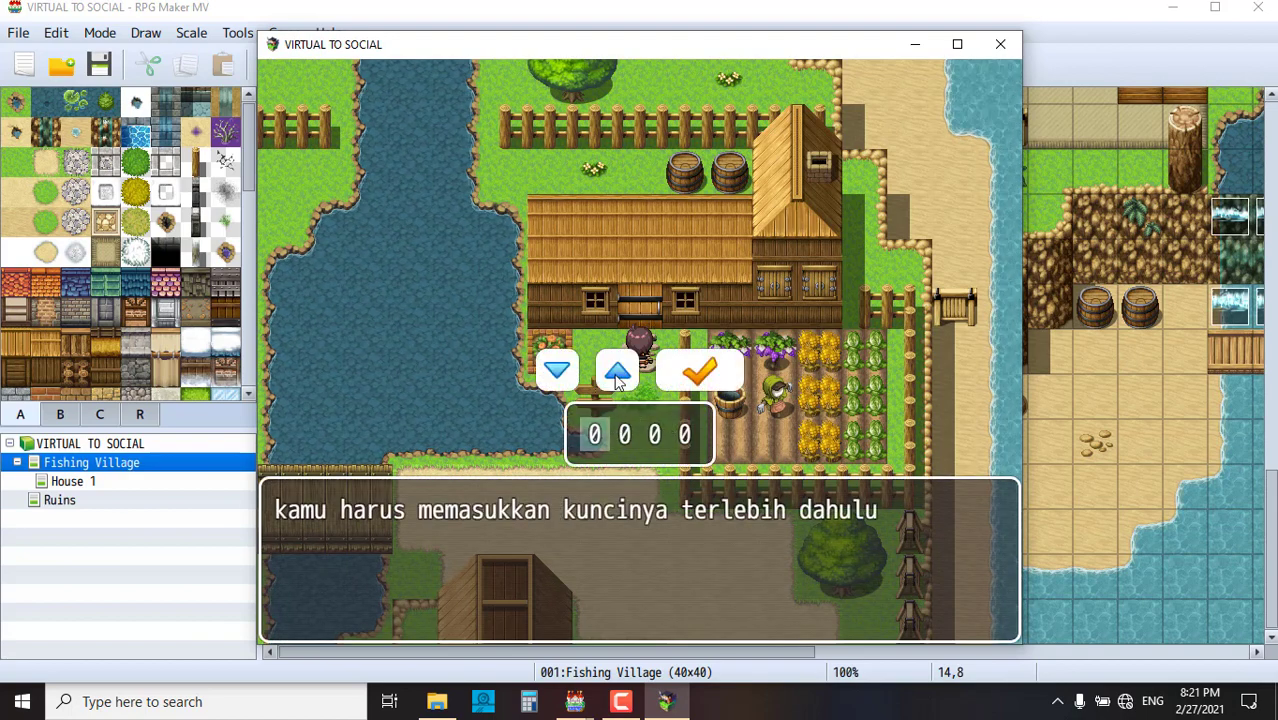
- Set the first door-code digit to 1 and the second to 9
click(617, 372)
click(562, 378)
click(562, 378)
click(562, 378)
click(616, 374)
click(616, 374)
key(Right)
click(614, 374)
click(614, 374)
click(609, 373)
click(609, 373)
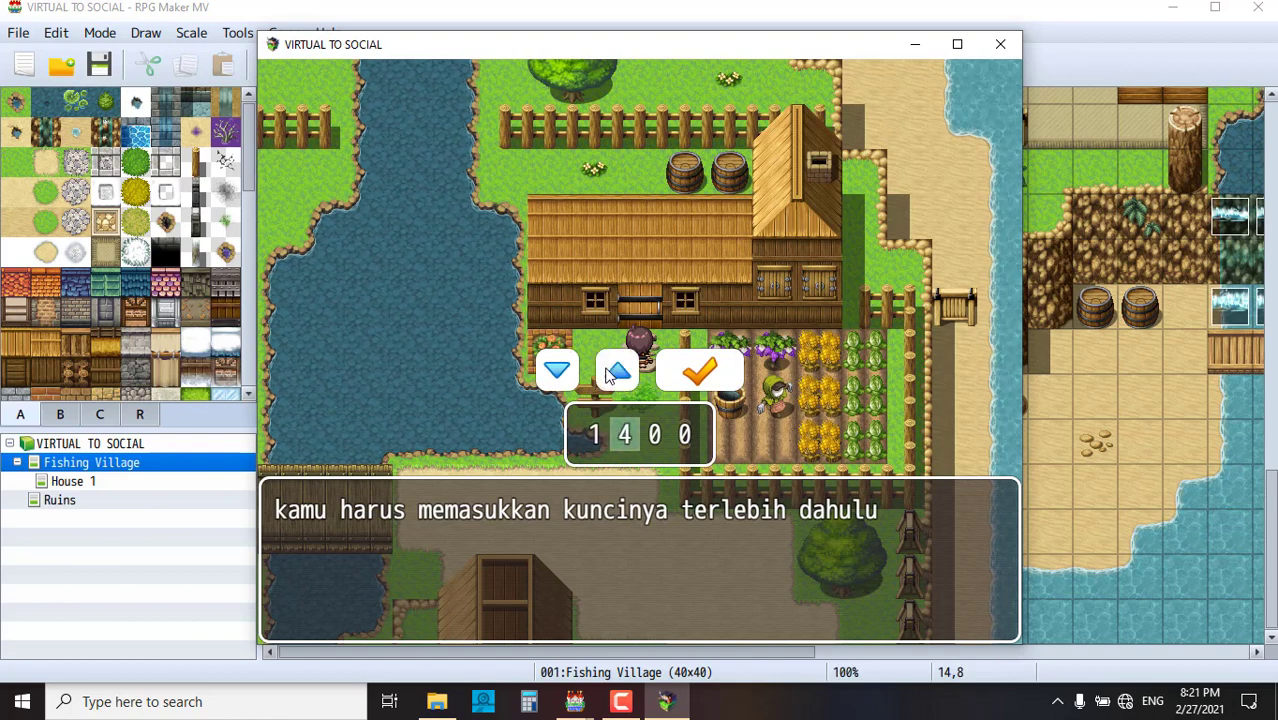
click(609, 373)
click(609, 373)
click(609, 373)
click(611, 373)
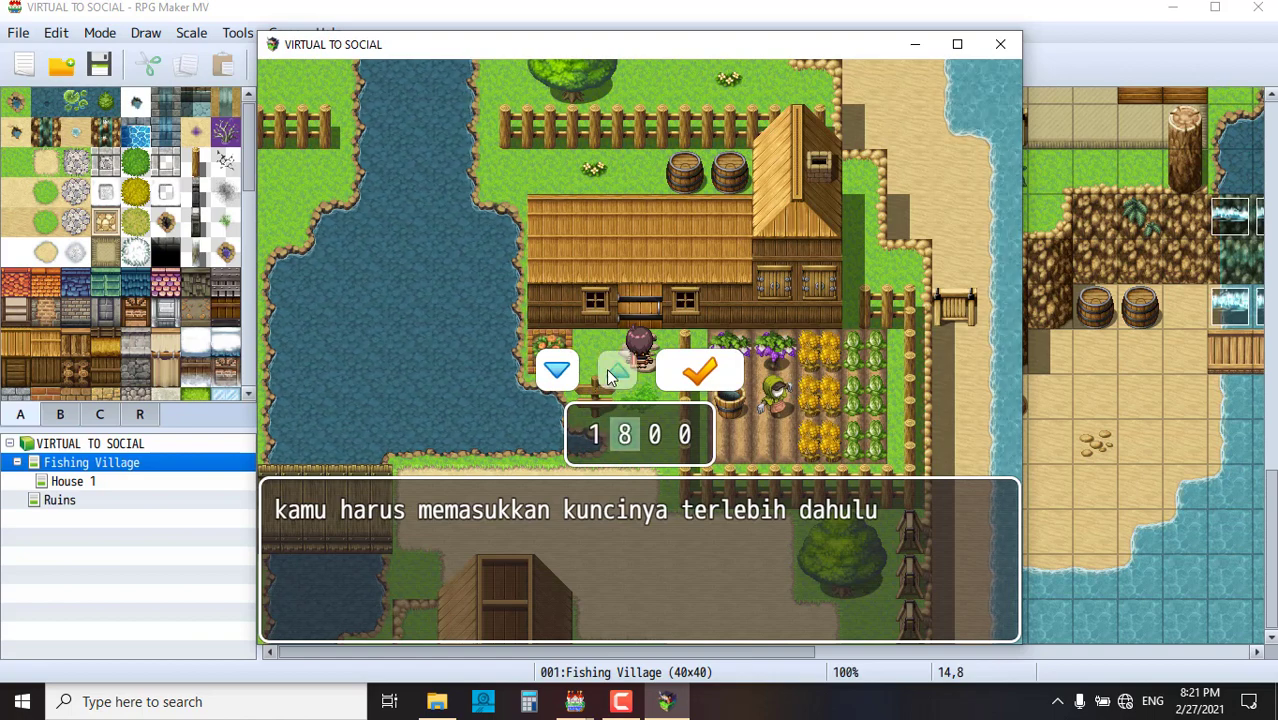
click(613, 372)
- Set the third and fourth digits and submit the door code 1922
key(Right)
click(616, 371)
click(616, 371)
click(618, 368)
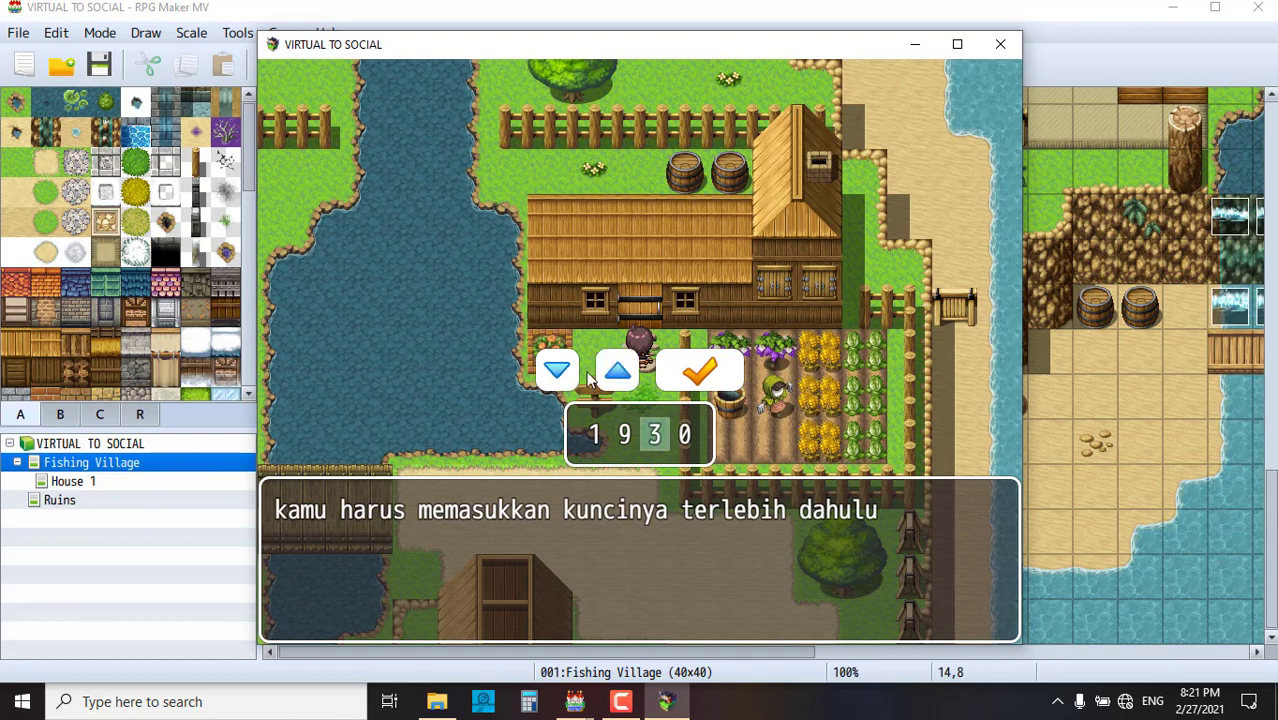
key(Down)
click(684, 440)
click(618, 372)
click(618, 372)
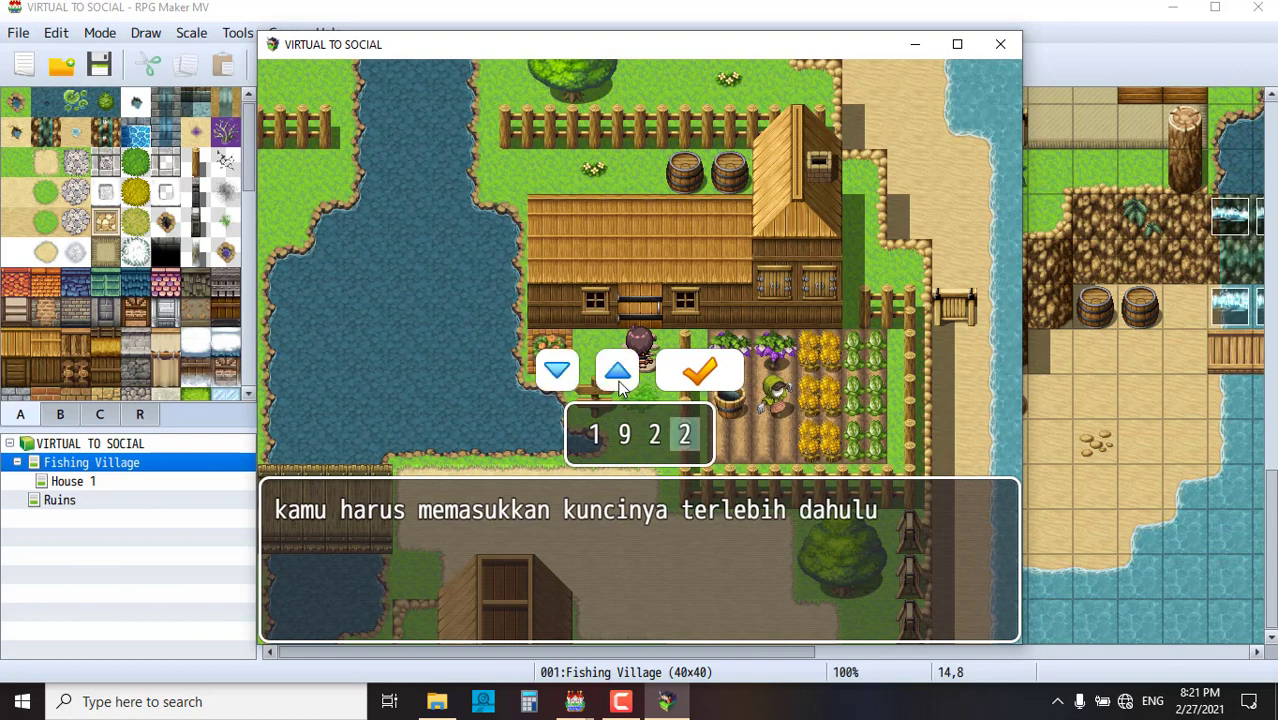
click(620, 373)
click(619, 372)
click(690, 382)
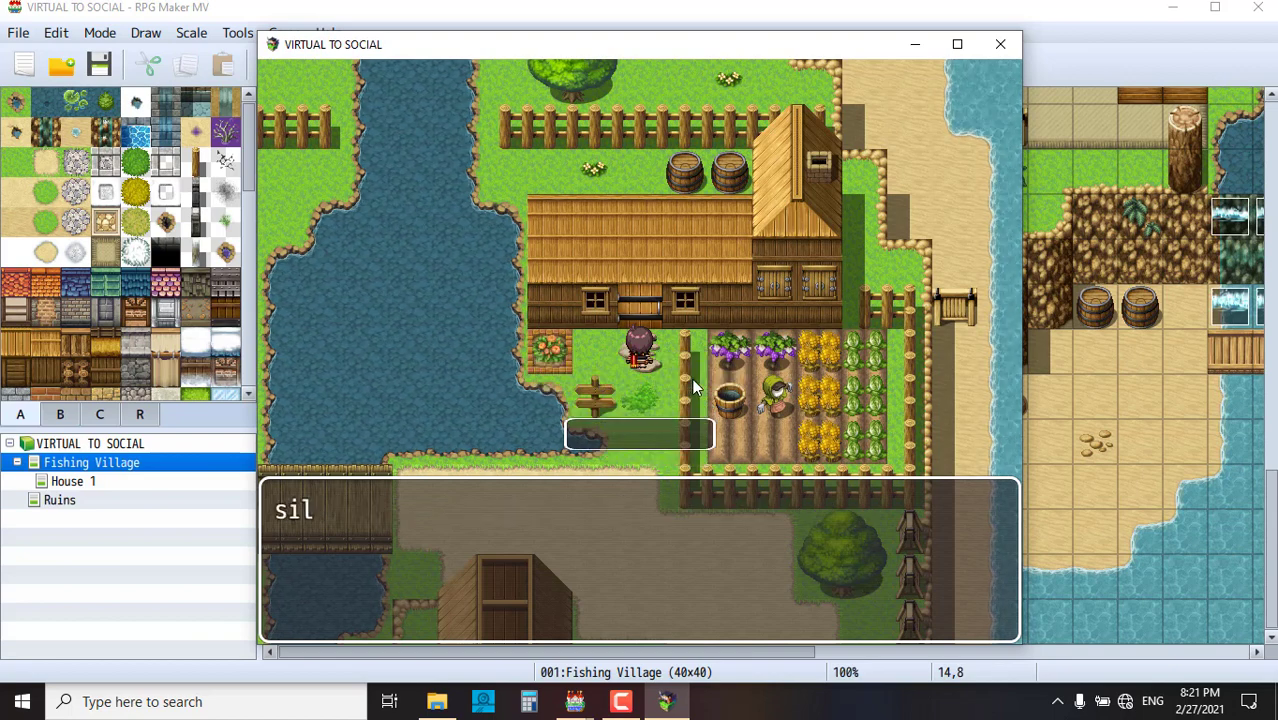
- Enter the house and read the moustached man's face-image greeting
click(654, 328)
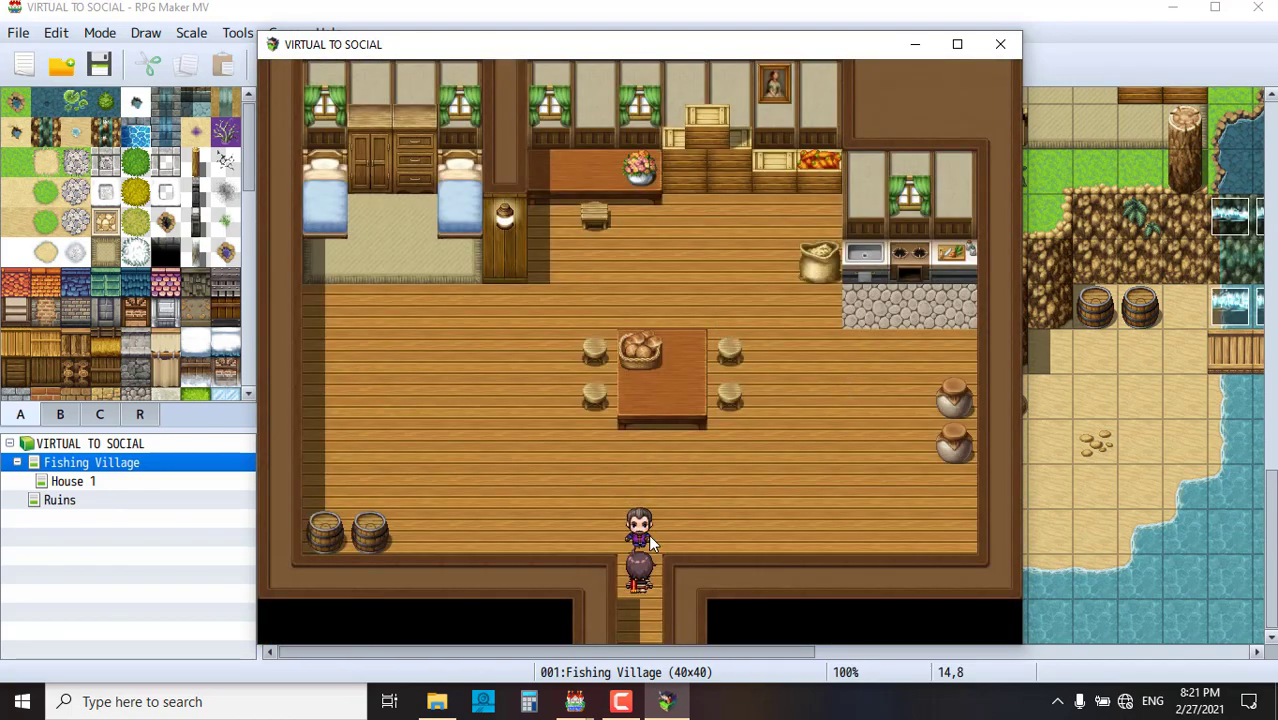
click(648, 534)
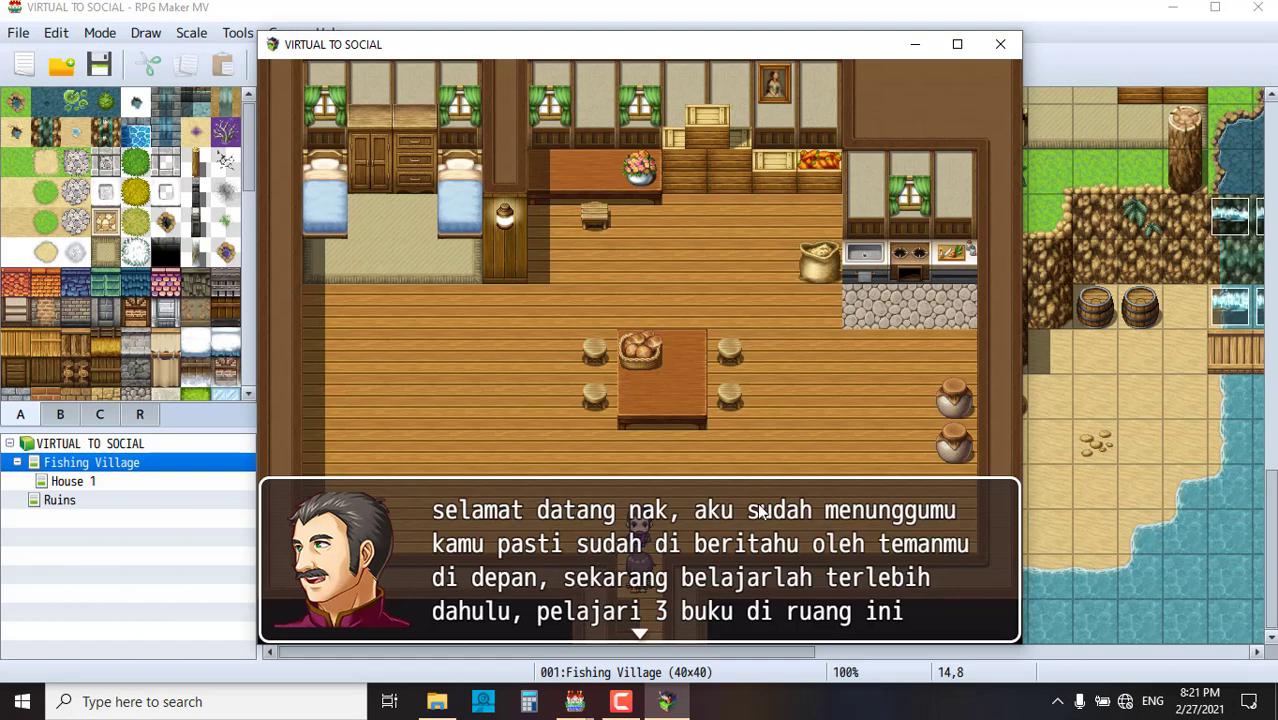
click(550, 430)
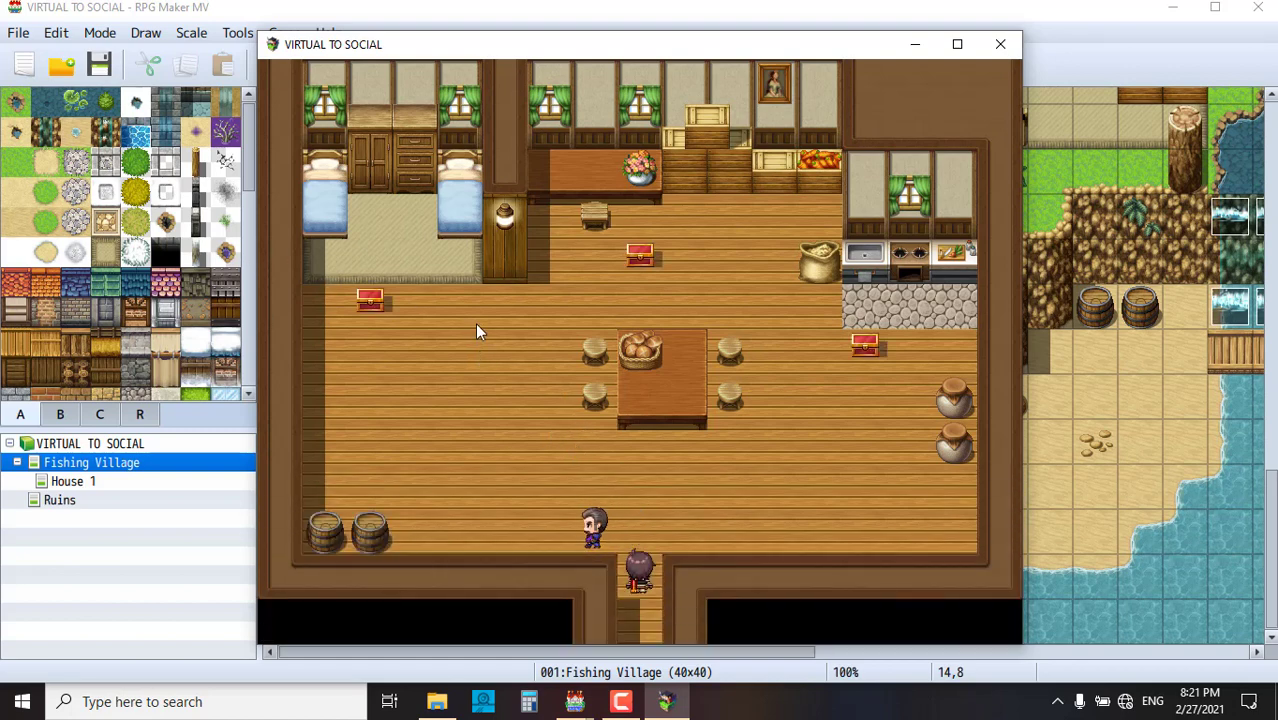
- Walk across the room toward the three red chests
click(502, 448)
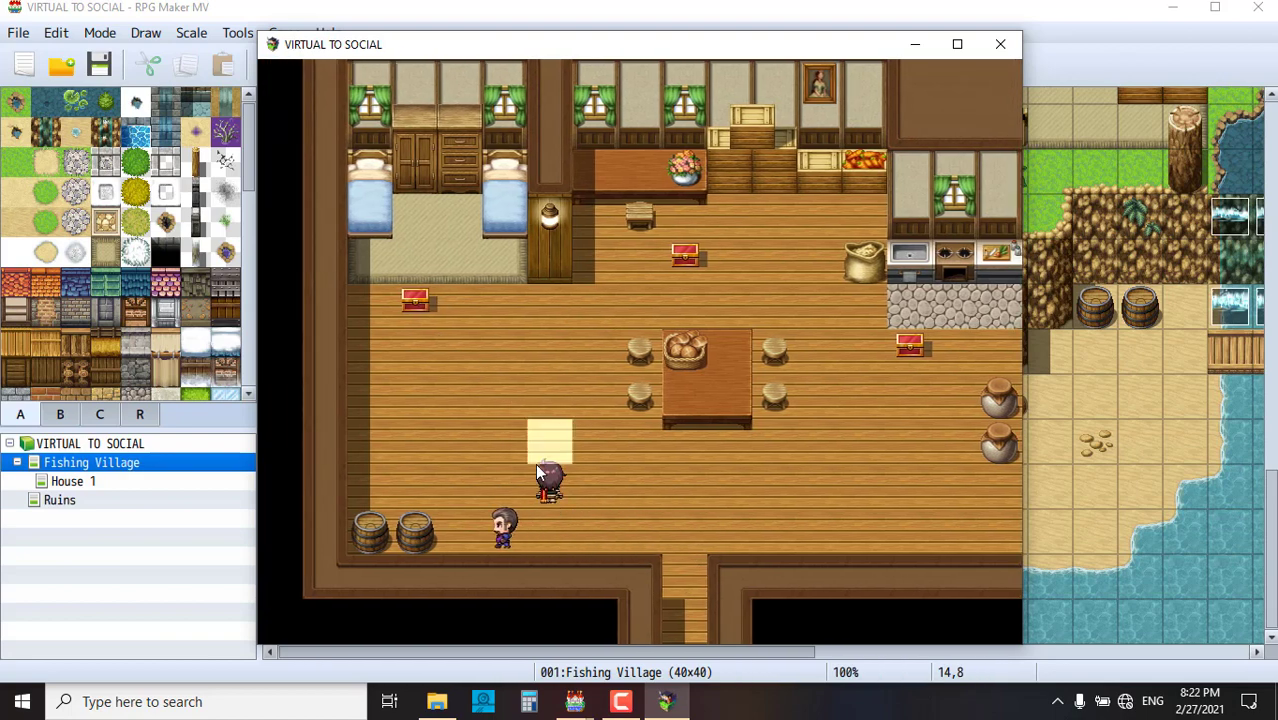
click(488, 497)
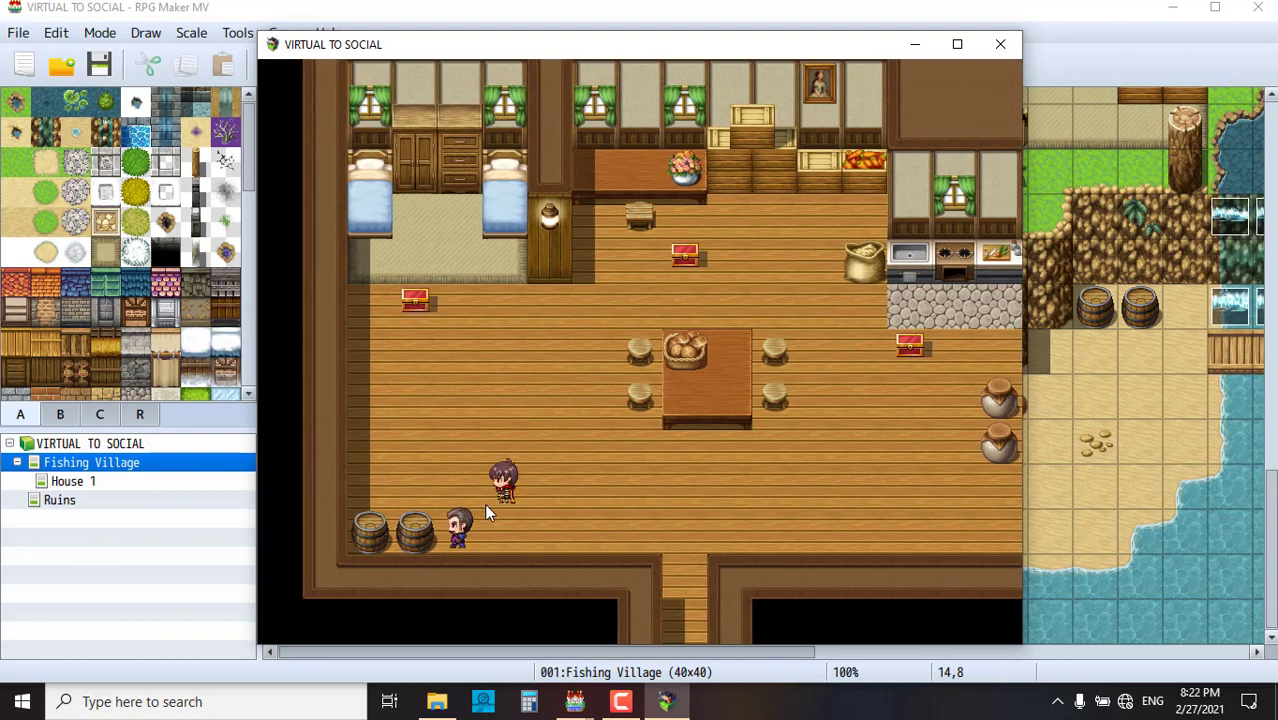
click(595, 440)
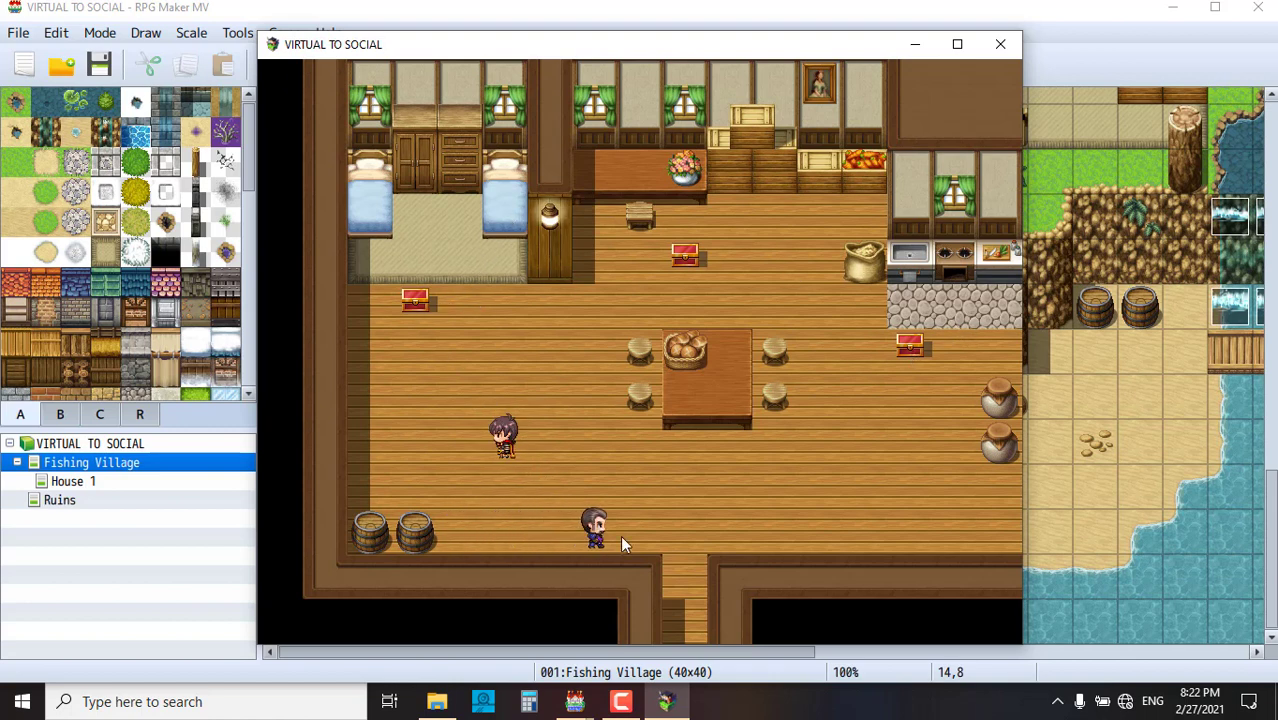
- Open the first book chest, answer the eye question with dua, and talk to the man
click(416, 301)
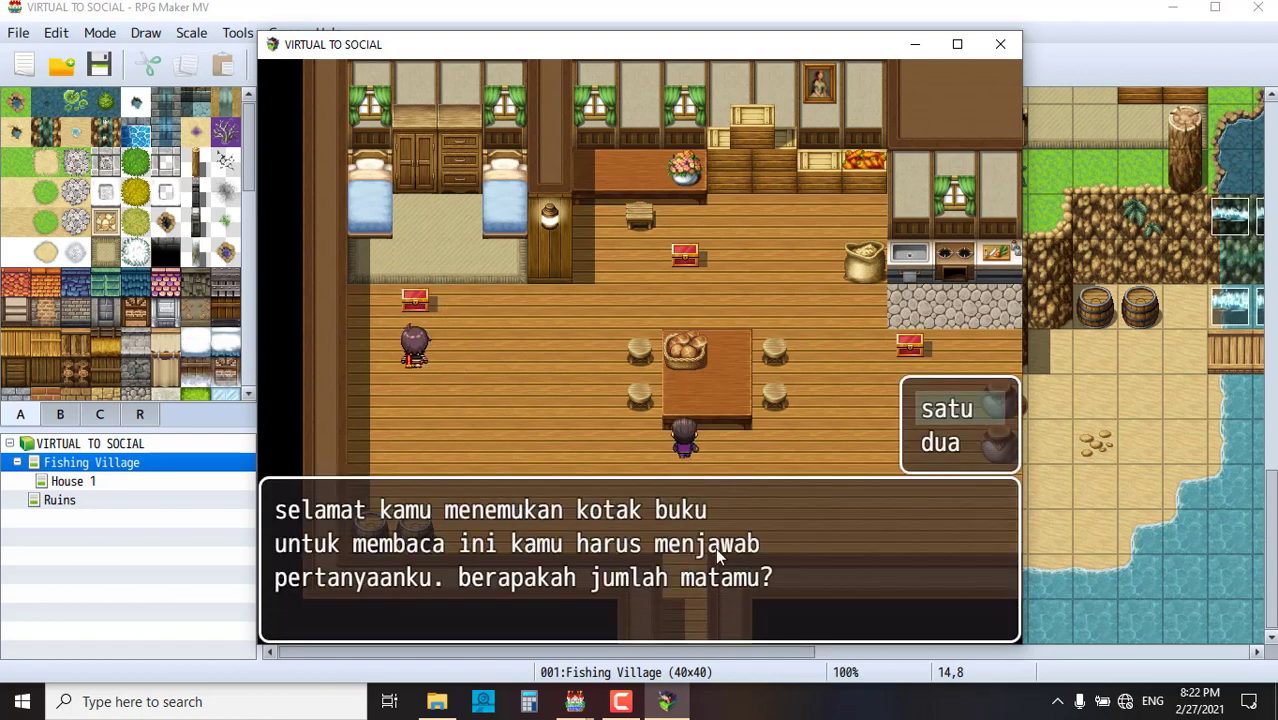
click(950, 445)
click(540, 355)
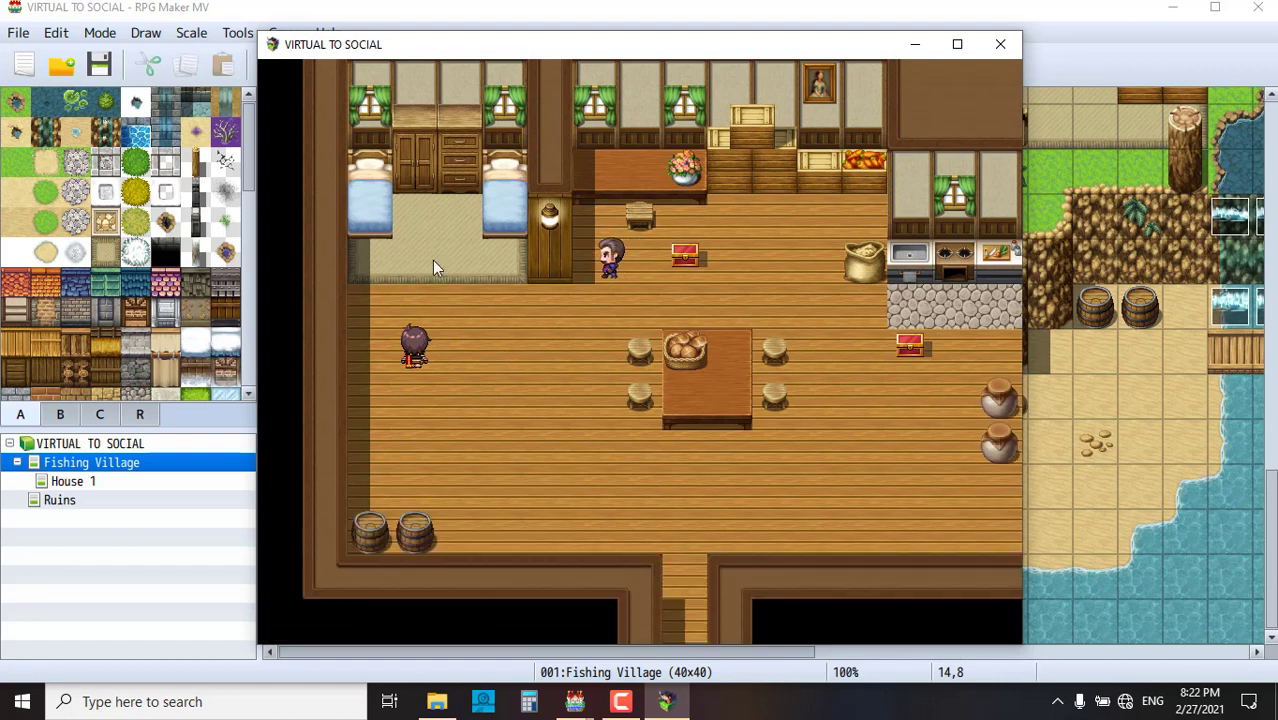
click(596, 230)
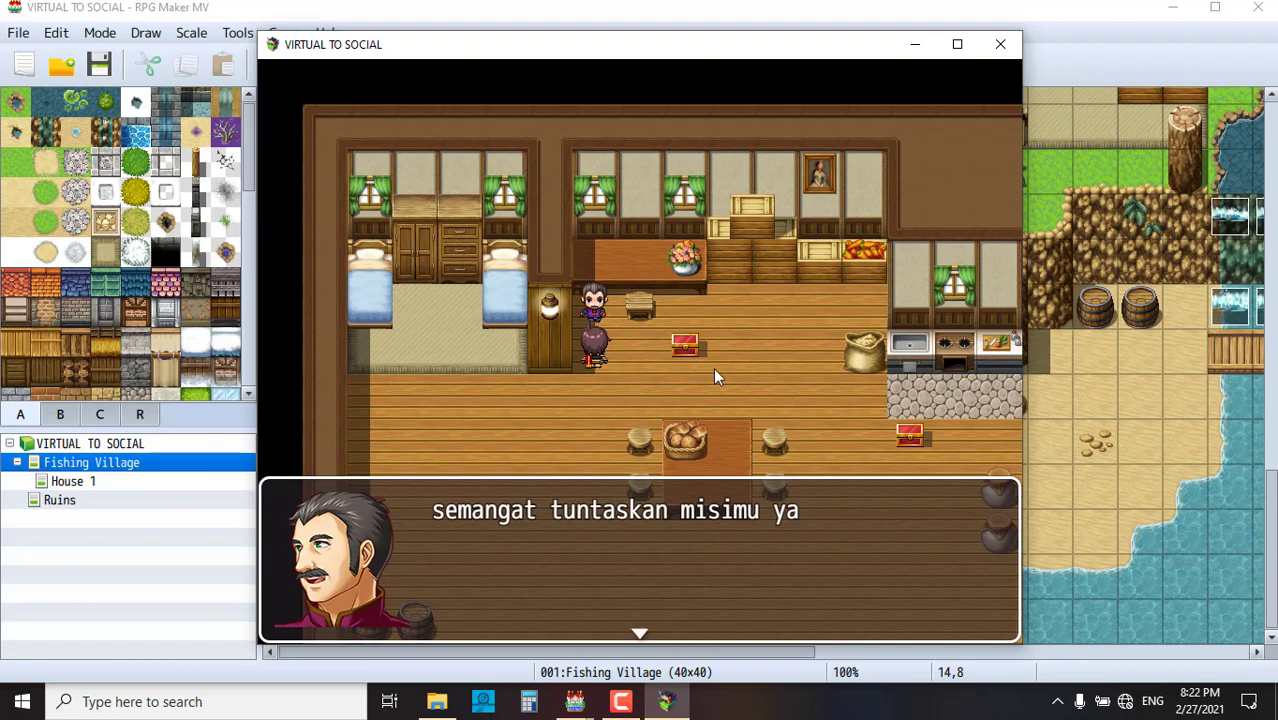
click(693, 354)
- Open the second book chest and answer its question with dua
click(692, 353)
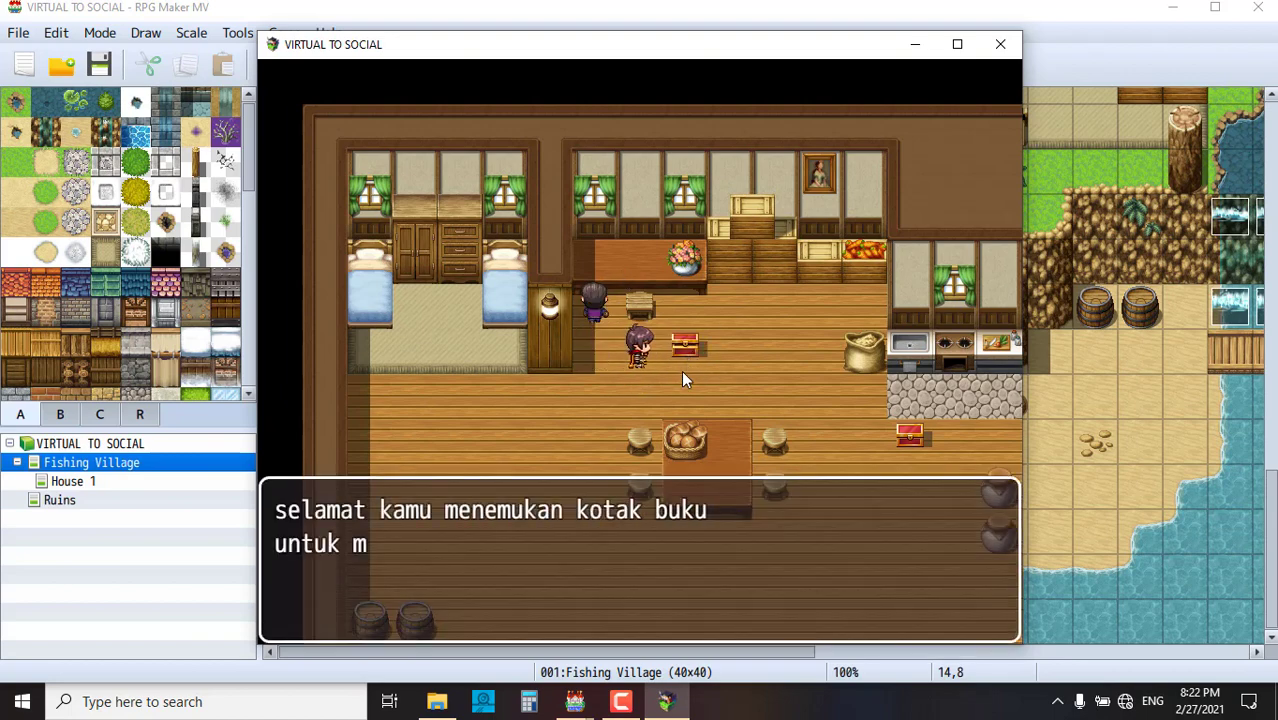
click(949, 410)
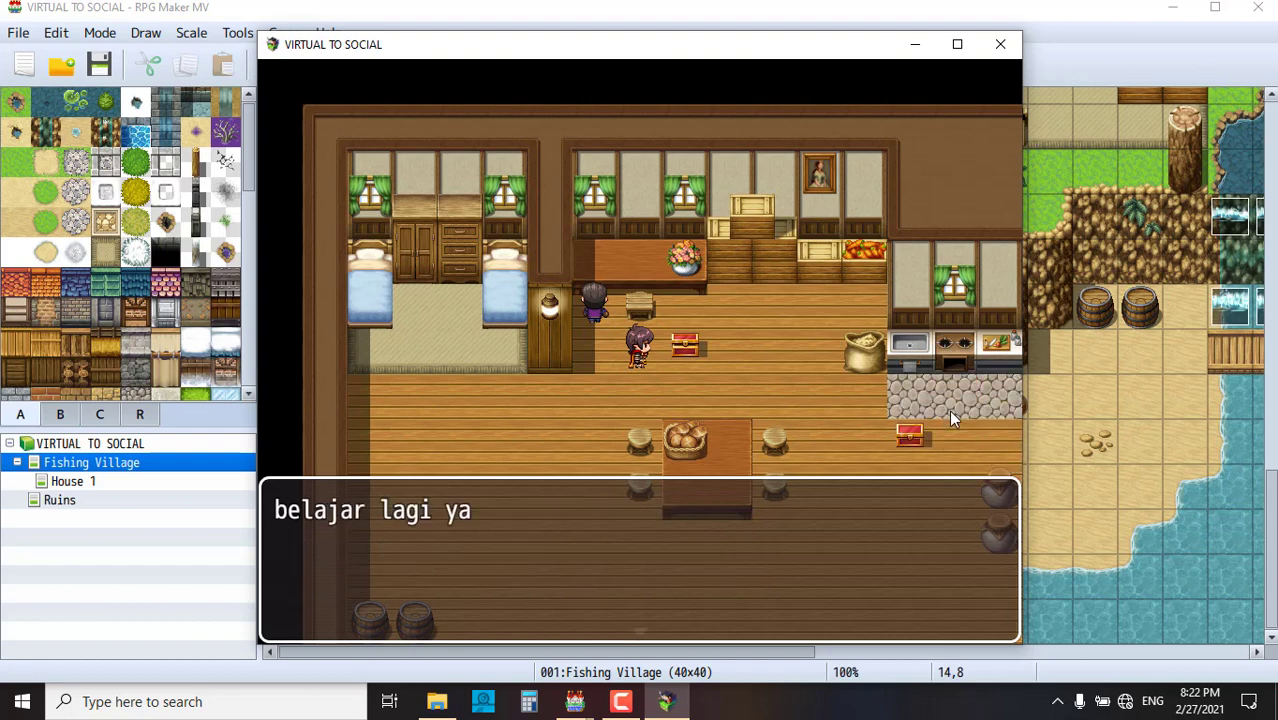
click(719, 425)
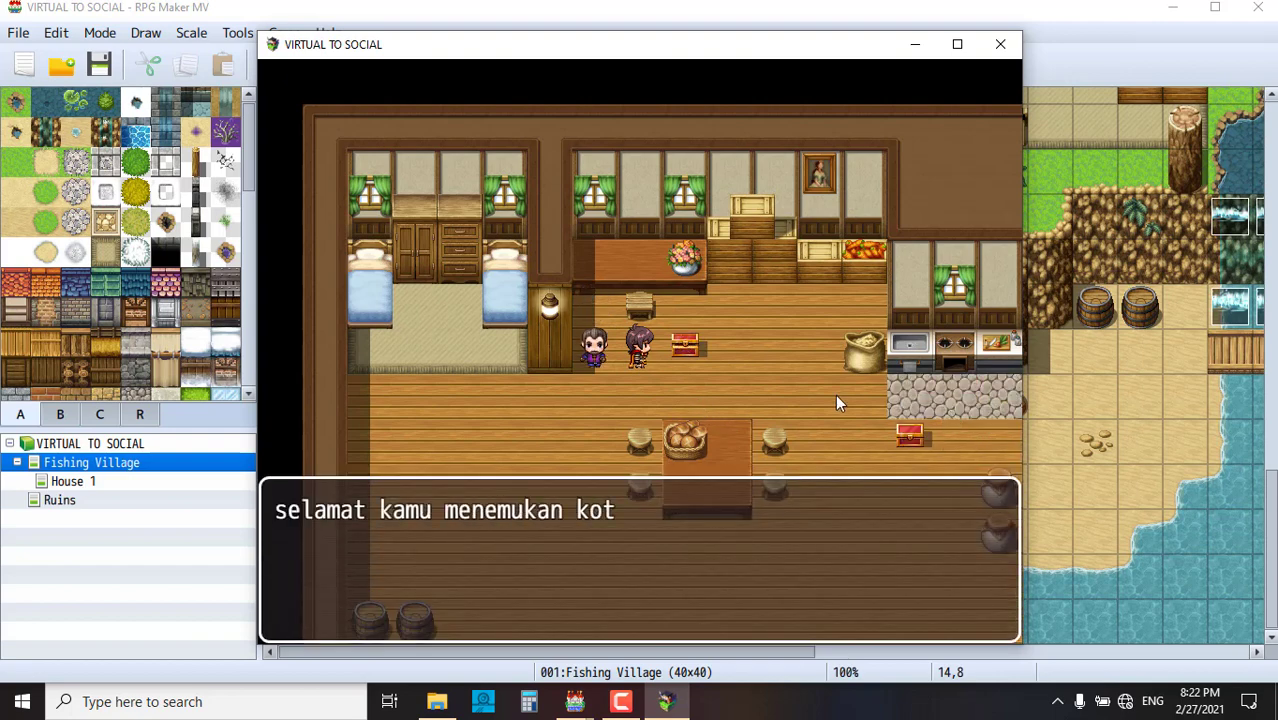
click(849, 409)
double_click(925, 449)
click(652, 347)
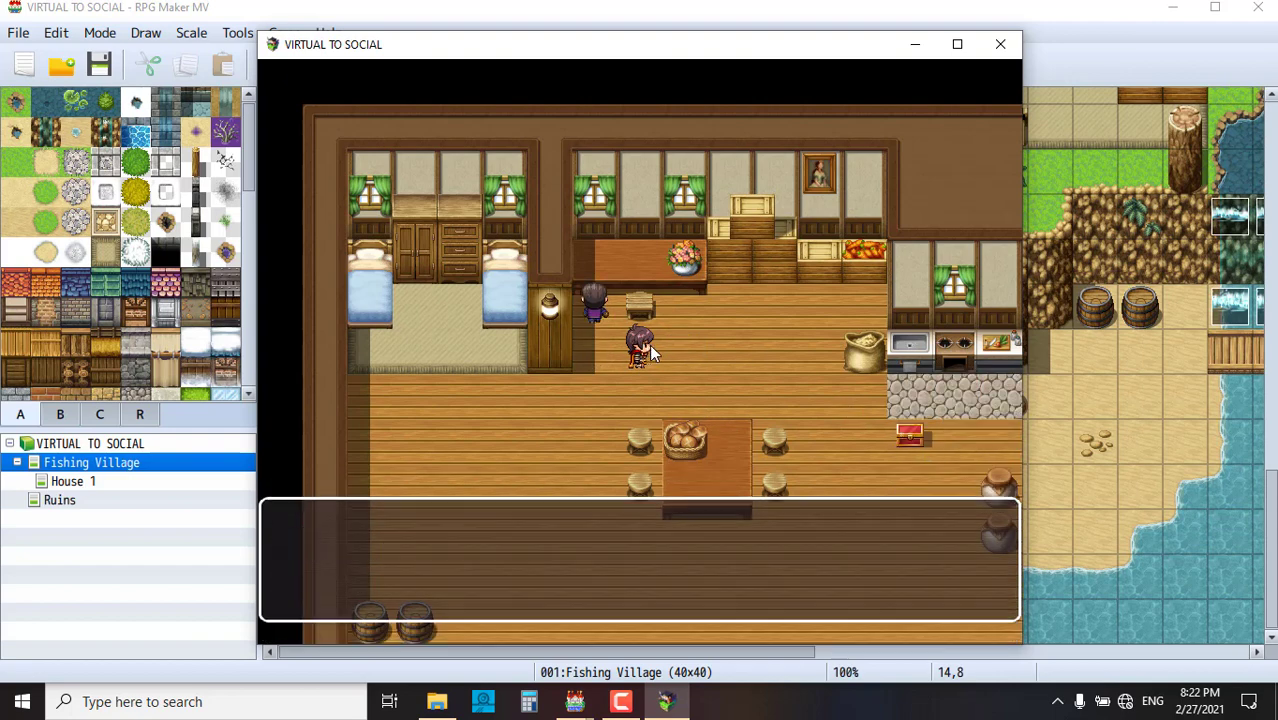
- Answer the last chest, receive the man's 'terimakasih' thanks, and head for the exit
click(880, 428)
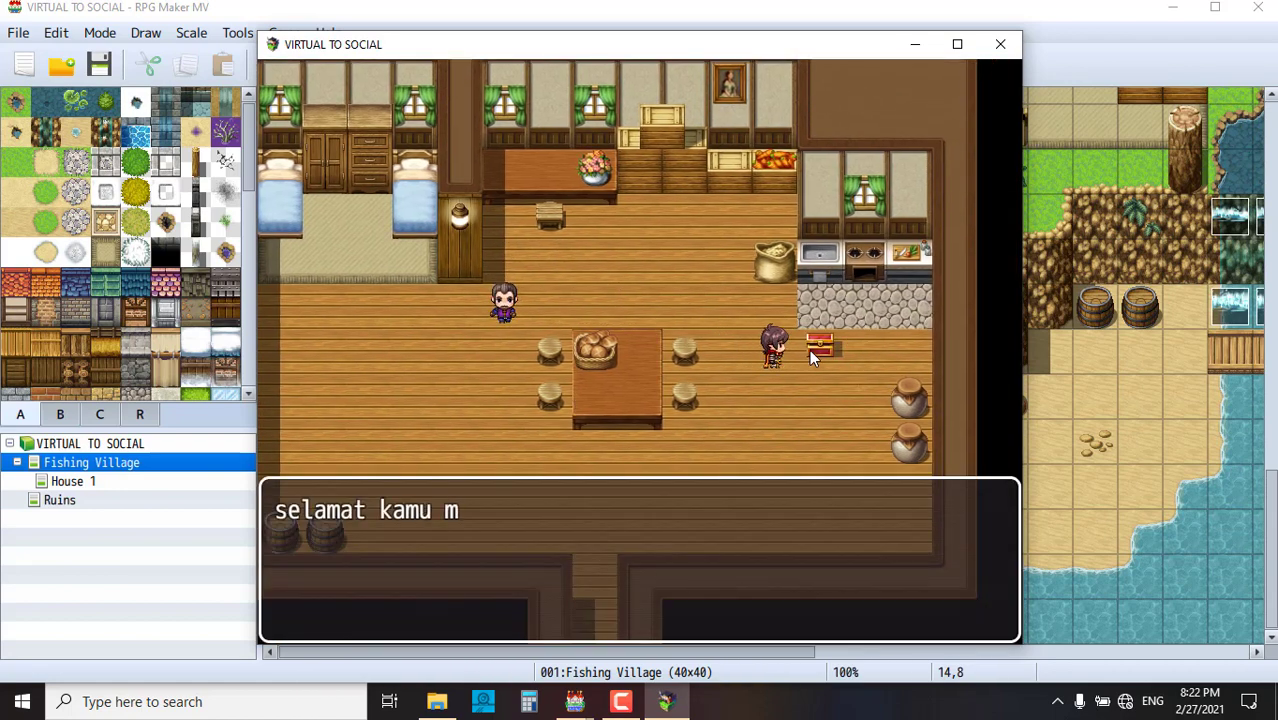
click(812, 352)
click(651, 319)
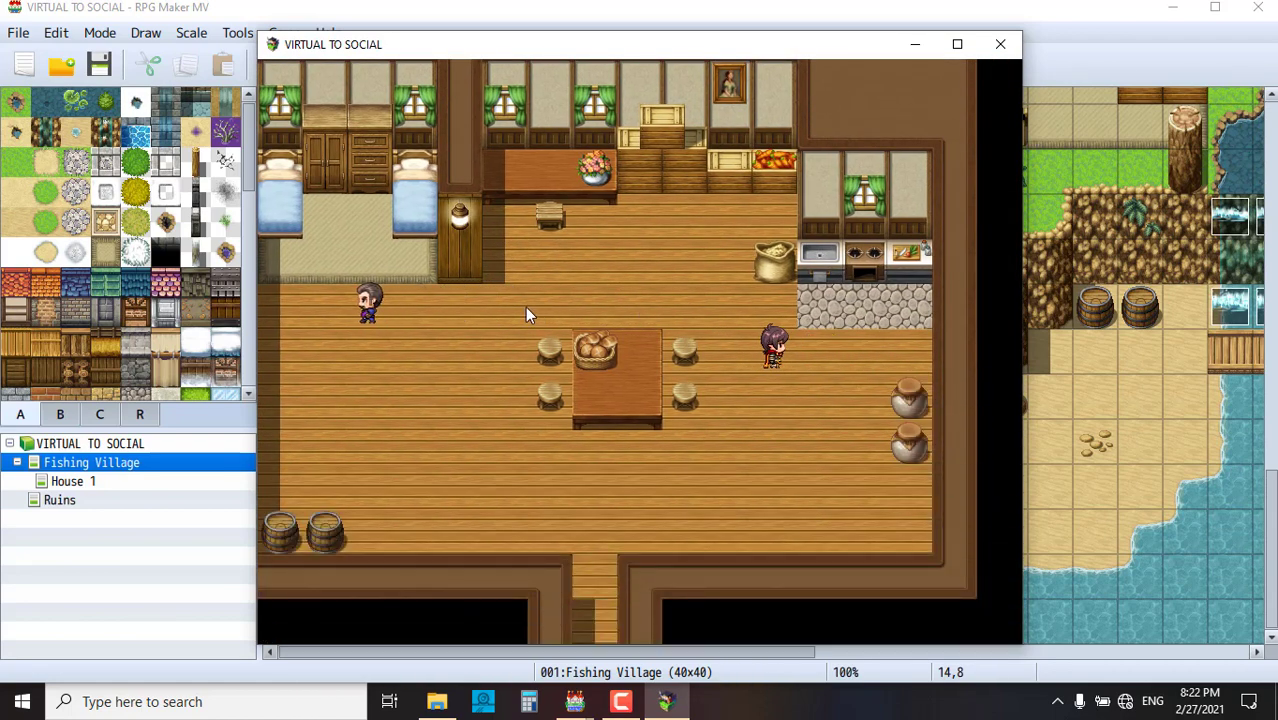
click(385, 305)
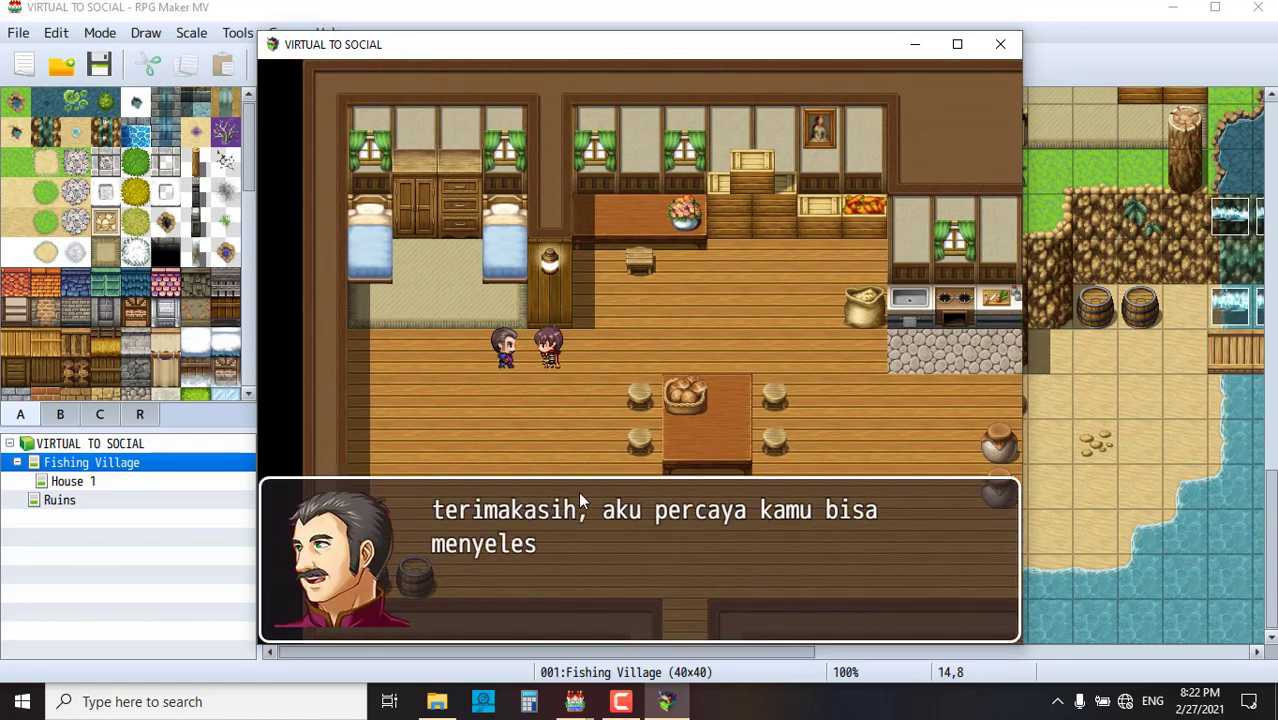
click(724, 620)
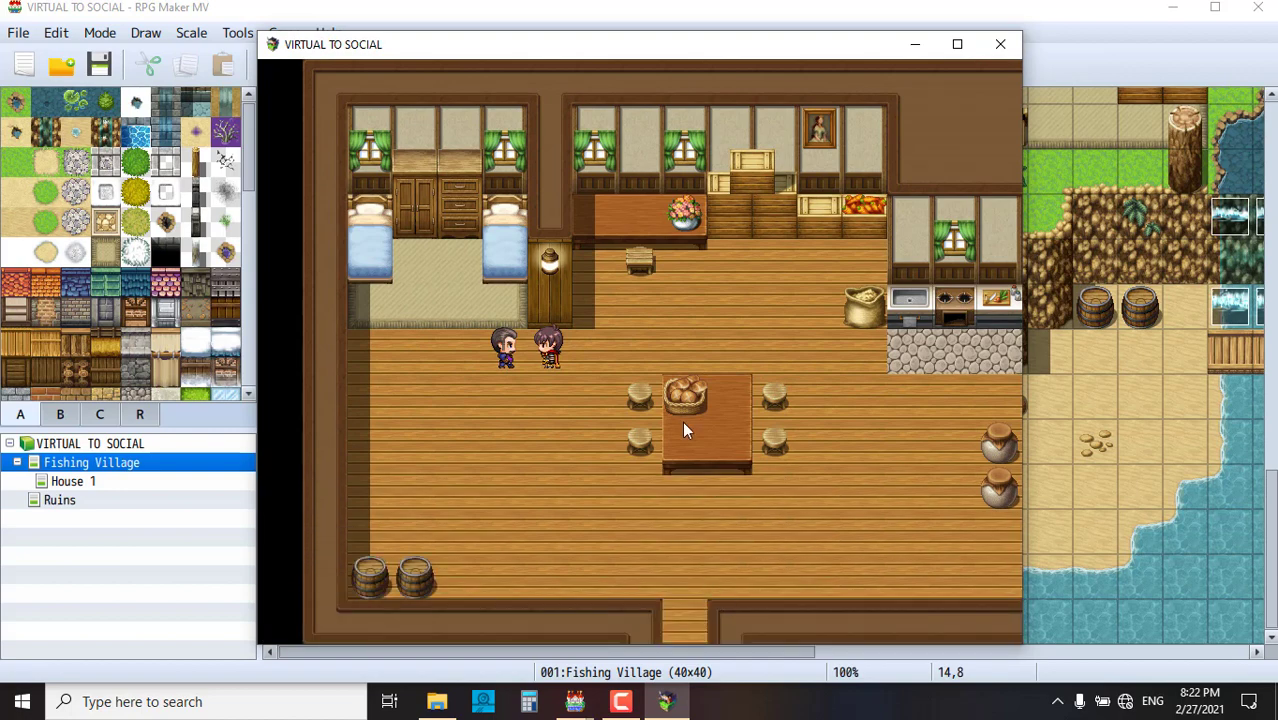
click(695, 480)
click(698, 563)
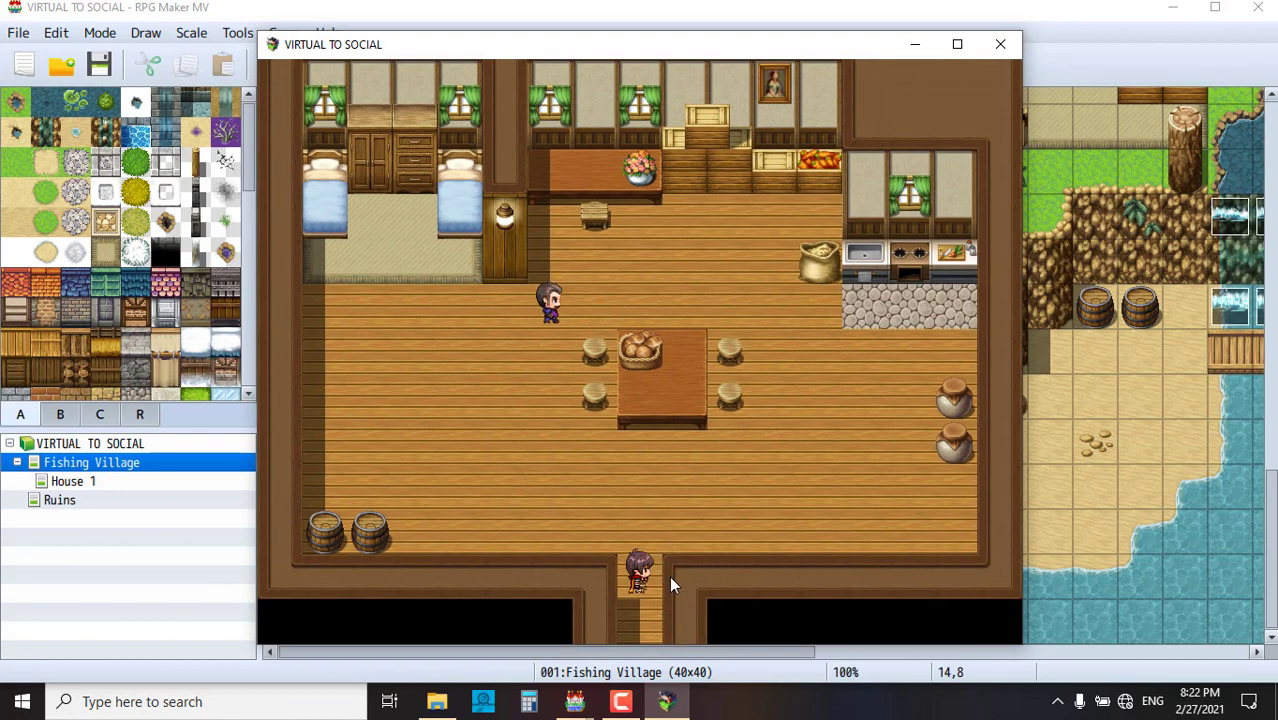
- Leave the house and cross the bridge into the fishing village
click(652, 598)
click(655, 567)
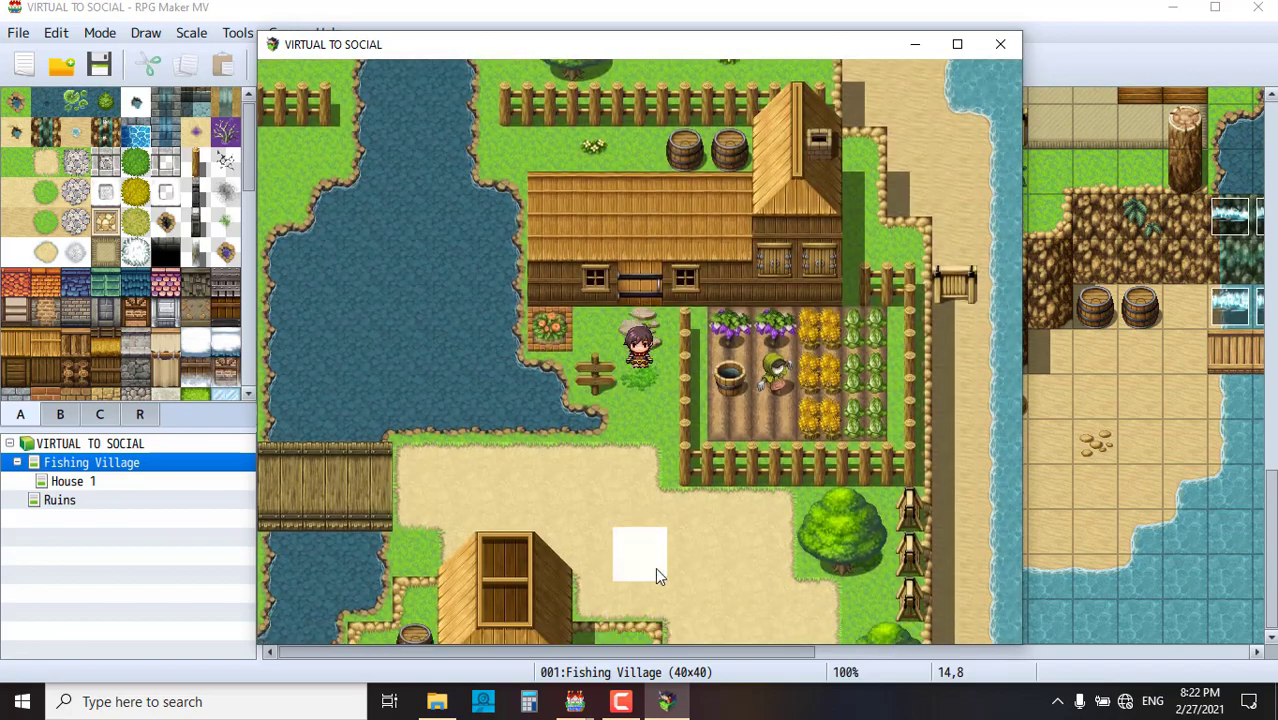
click(390, 362)
click(400, 380)
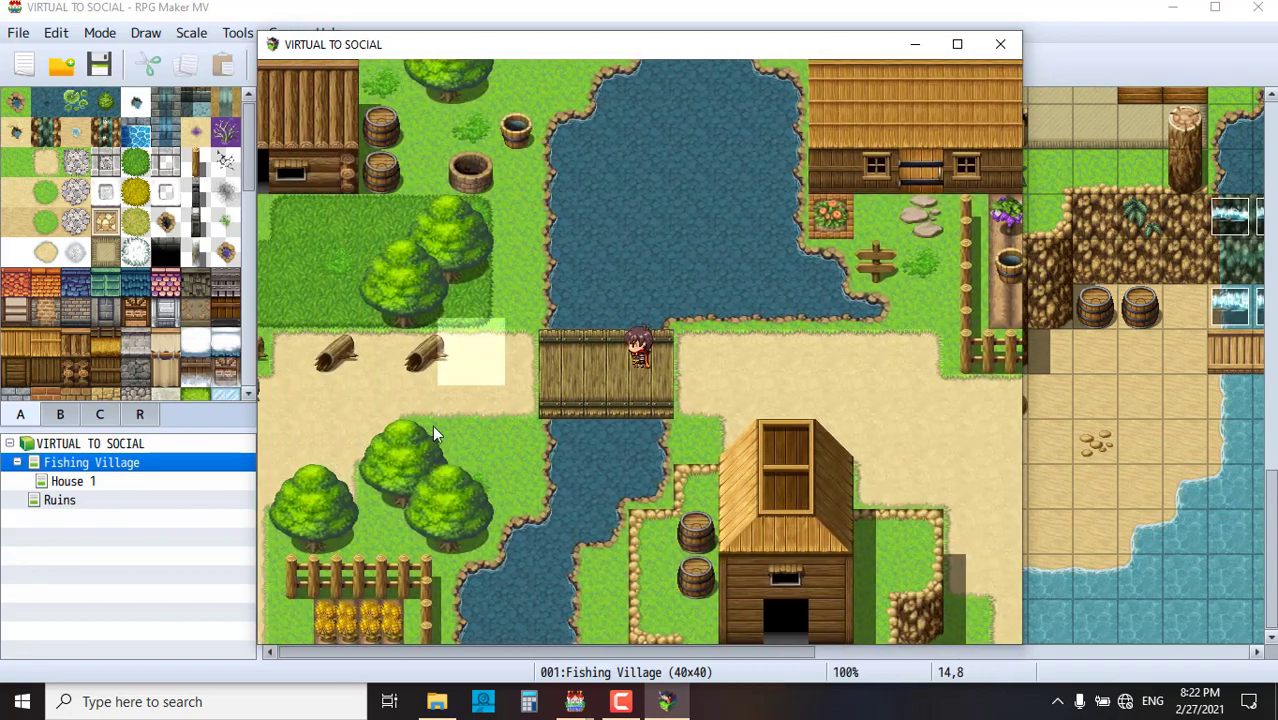
click(455, 440)
- Talk to the green-haired girl until she says 'keren'
click(503, 312)
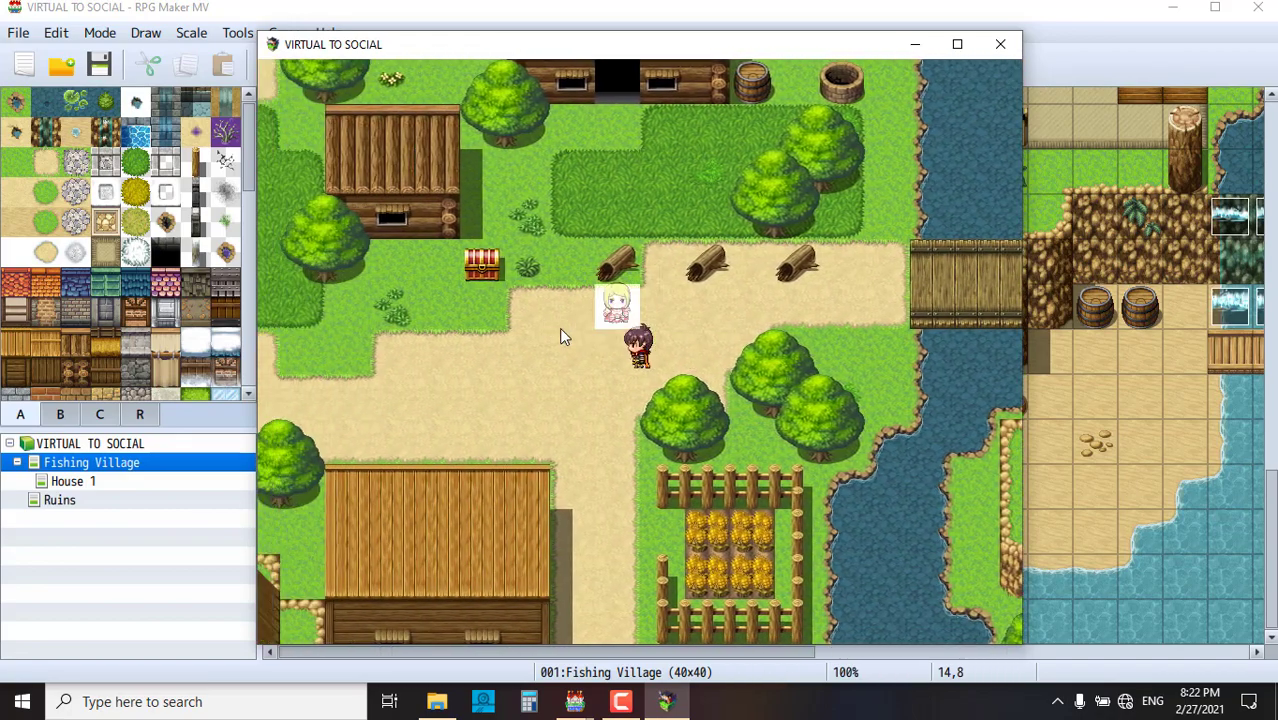
click(708, 334)
click(778, 280)
click(673, 279)
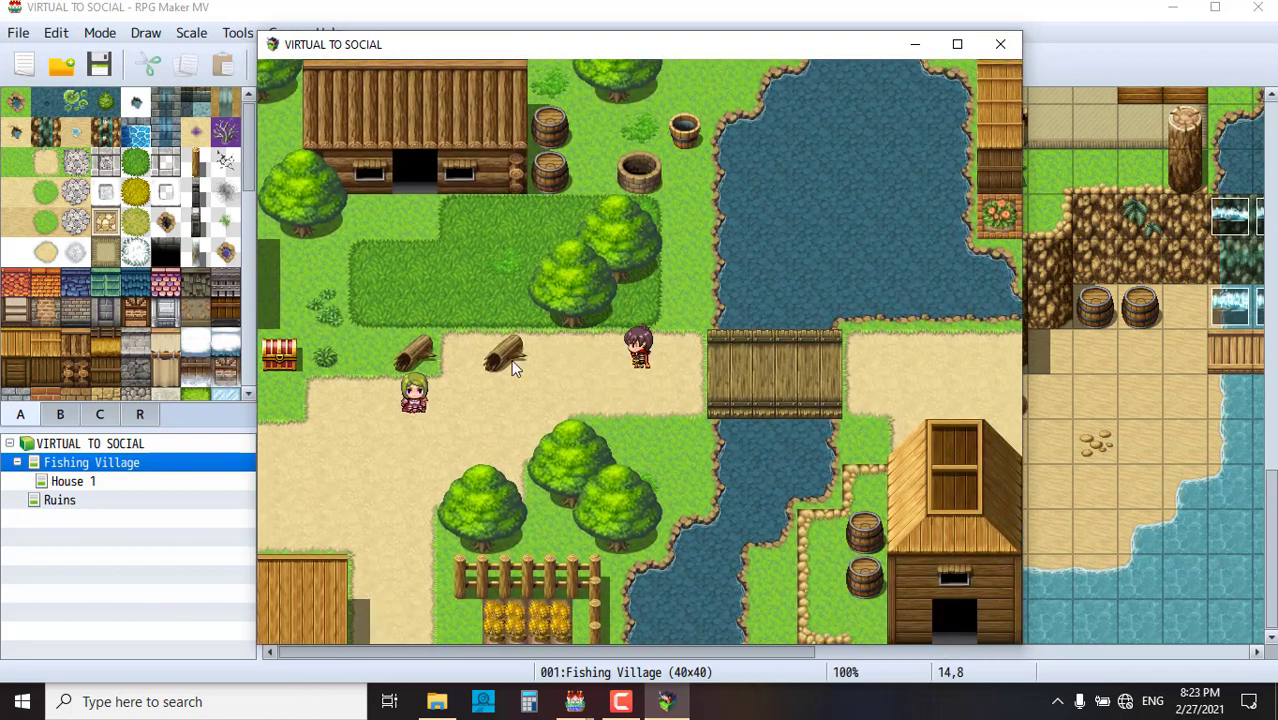
click(510, 359)
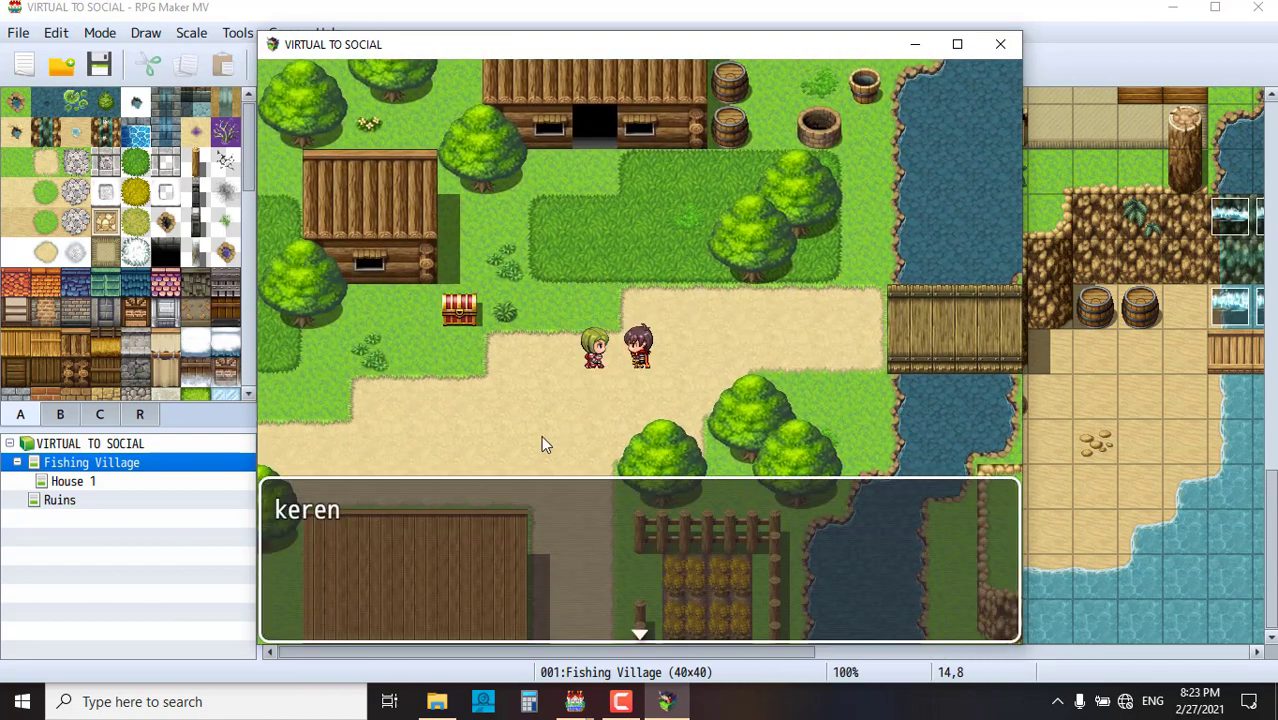
click(541, 435)
- Walk the hero down-left and then up the path
click(420, 345)
click(428, 340)
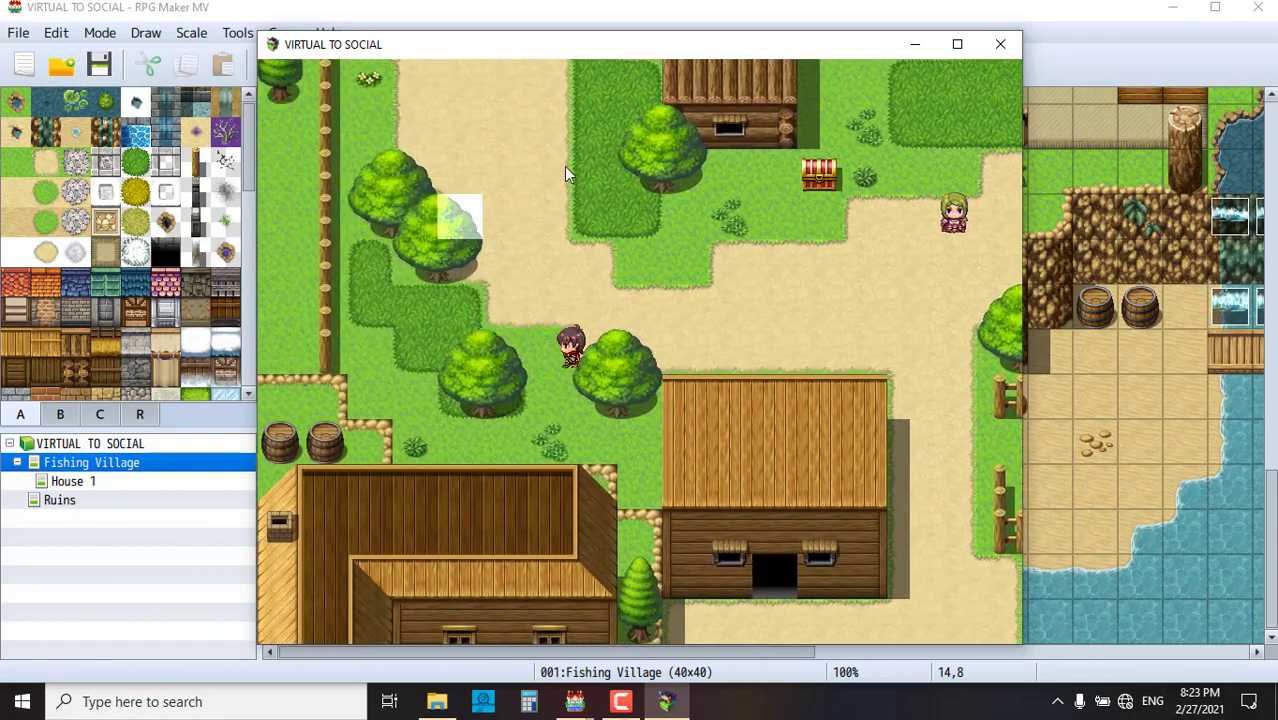
click(572, 166)
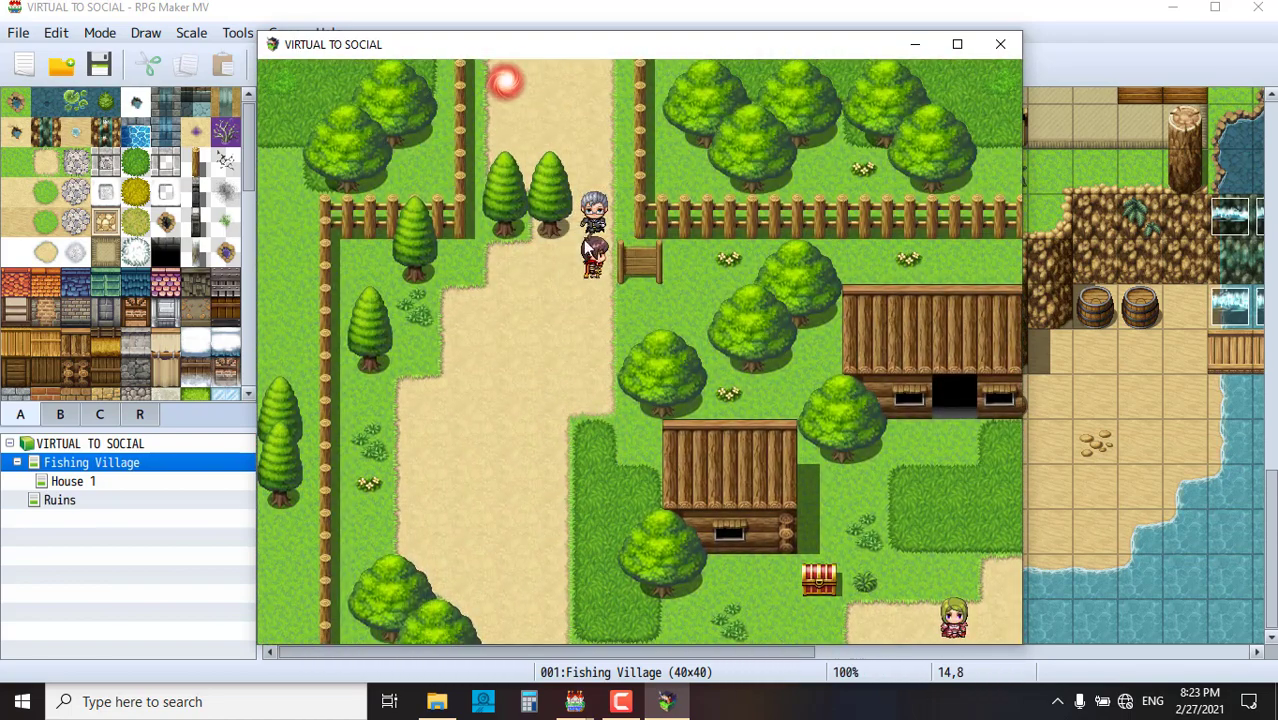
- Answer the grey-haired man's nose and kepalamu questions with satu
click(601, 248)
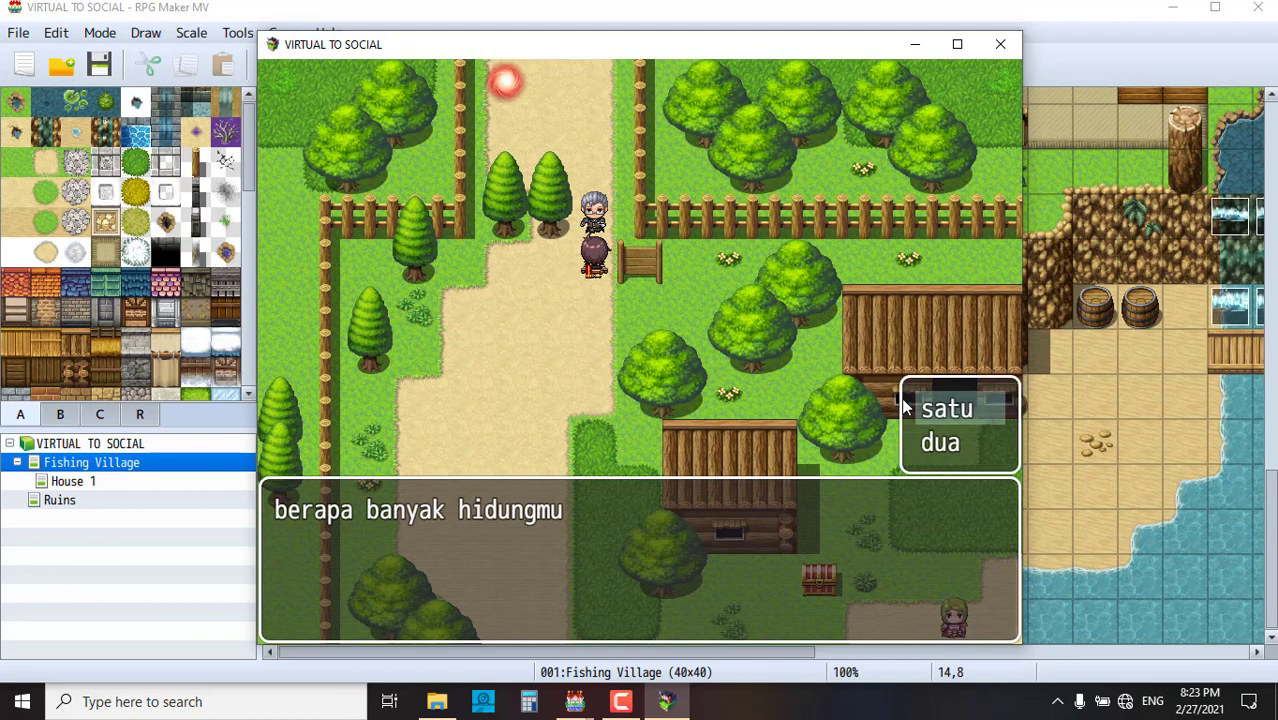
click(959, 410)
click(862, 391)
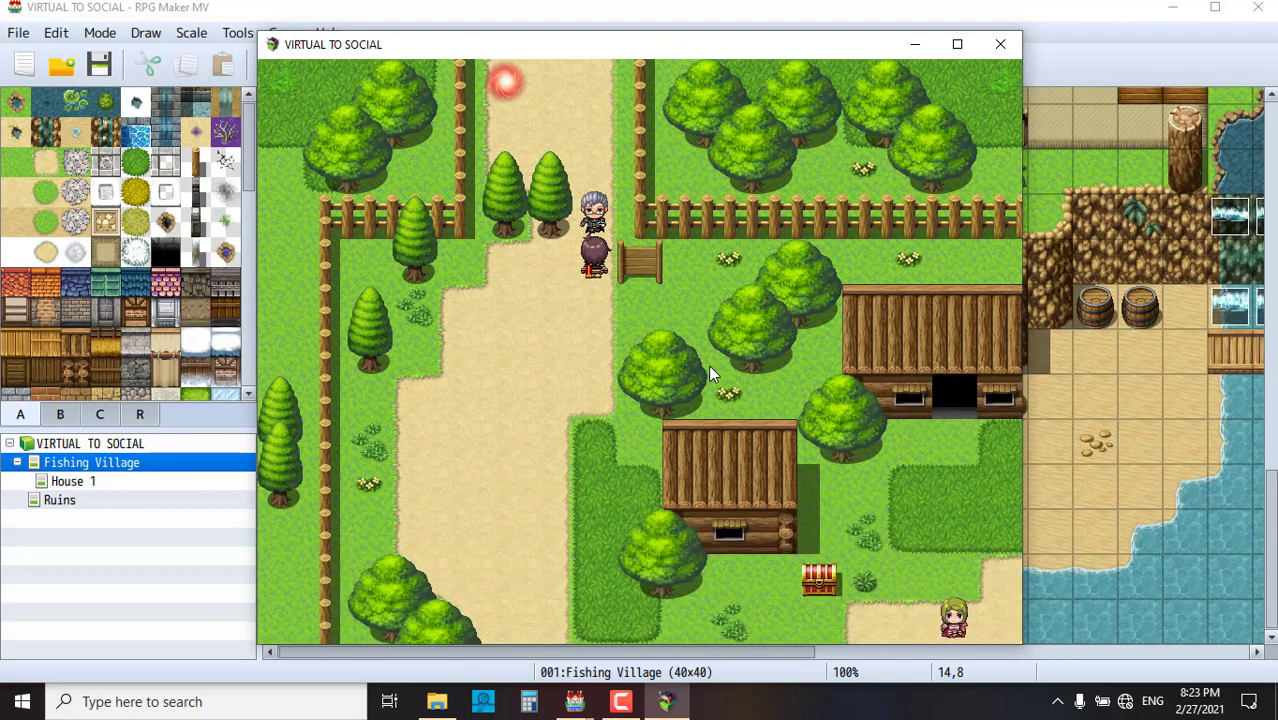
click(944, 440)
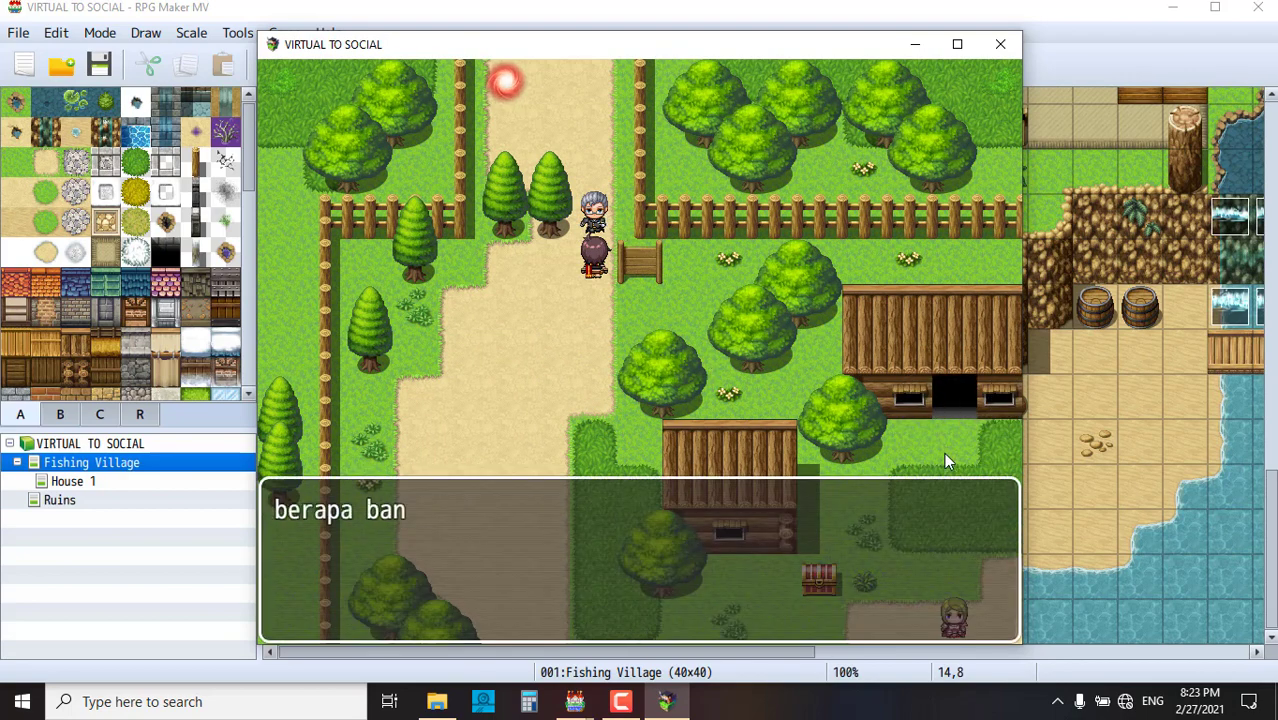
click(959, 417)
click(963, 427)
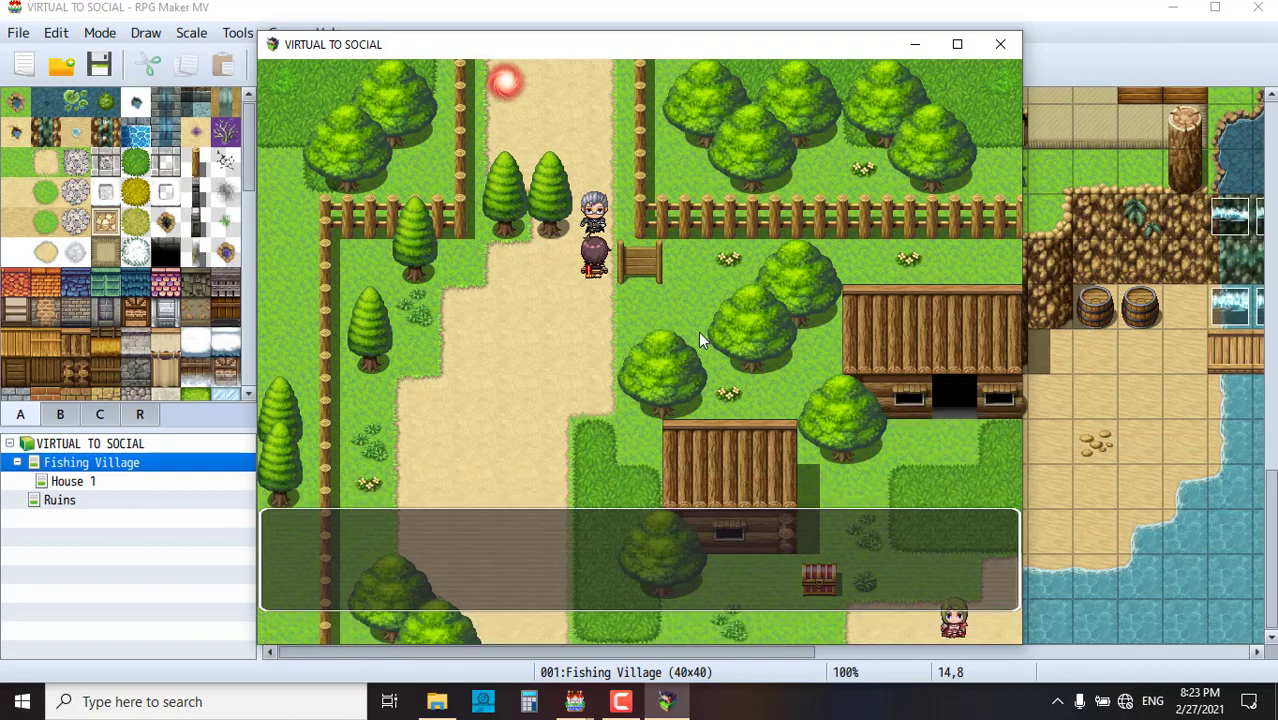
click(975, 514)
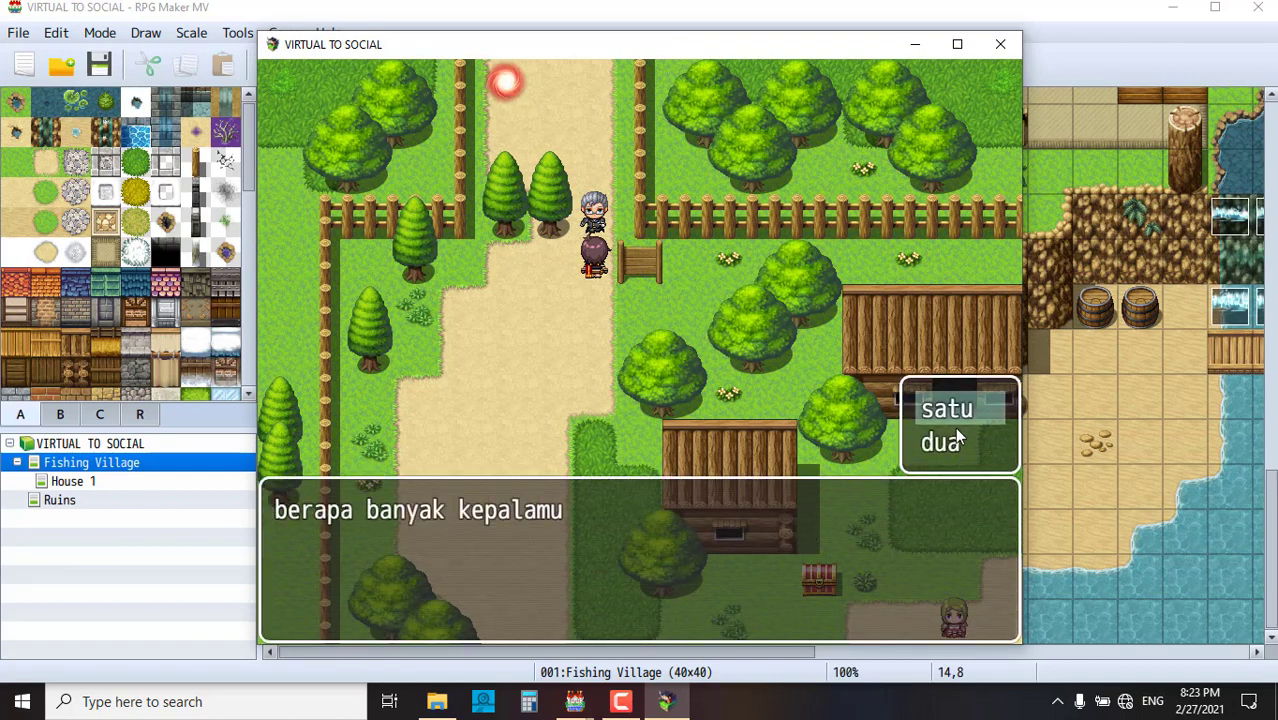
click(954, 411)
click(711, 396)
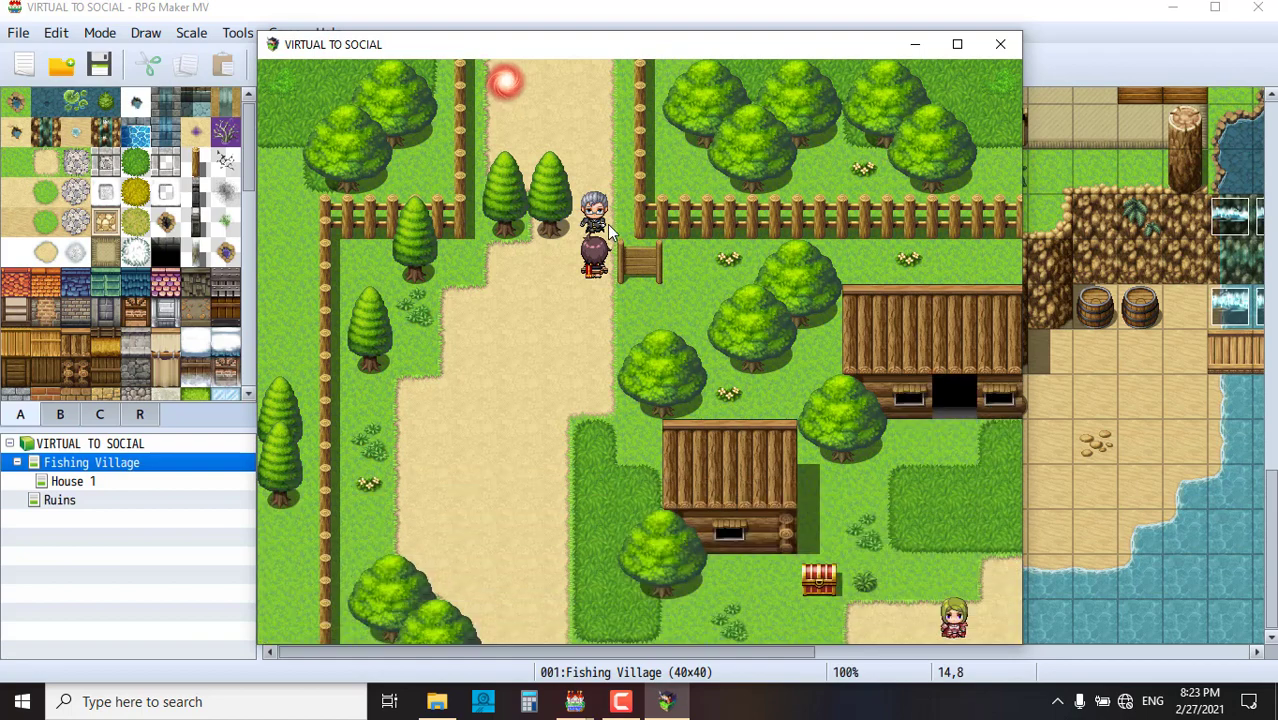
- Talk to the quiz NPC again and answer the jantungmu question with satu
click(607, 224)
click(892, 451)
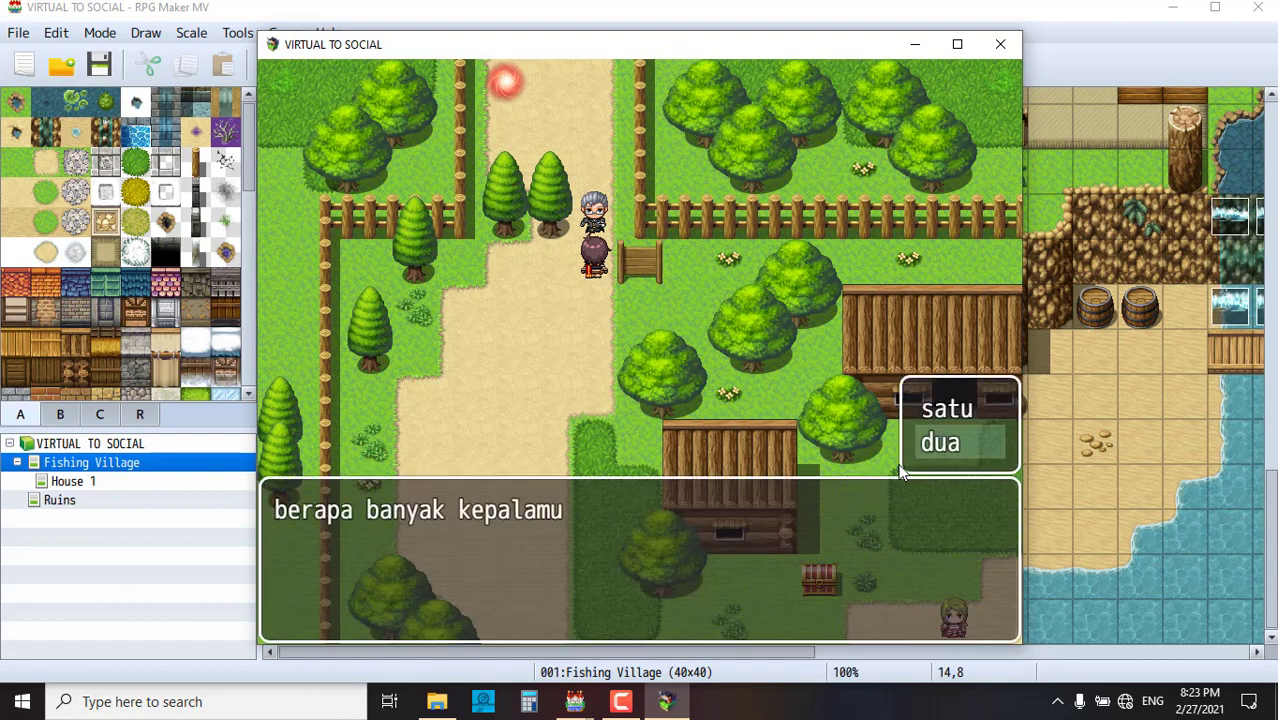
click(945, 408)
click(590, 287)
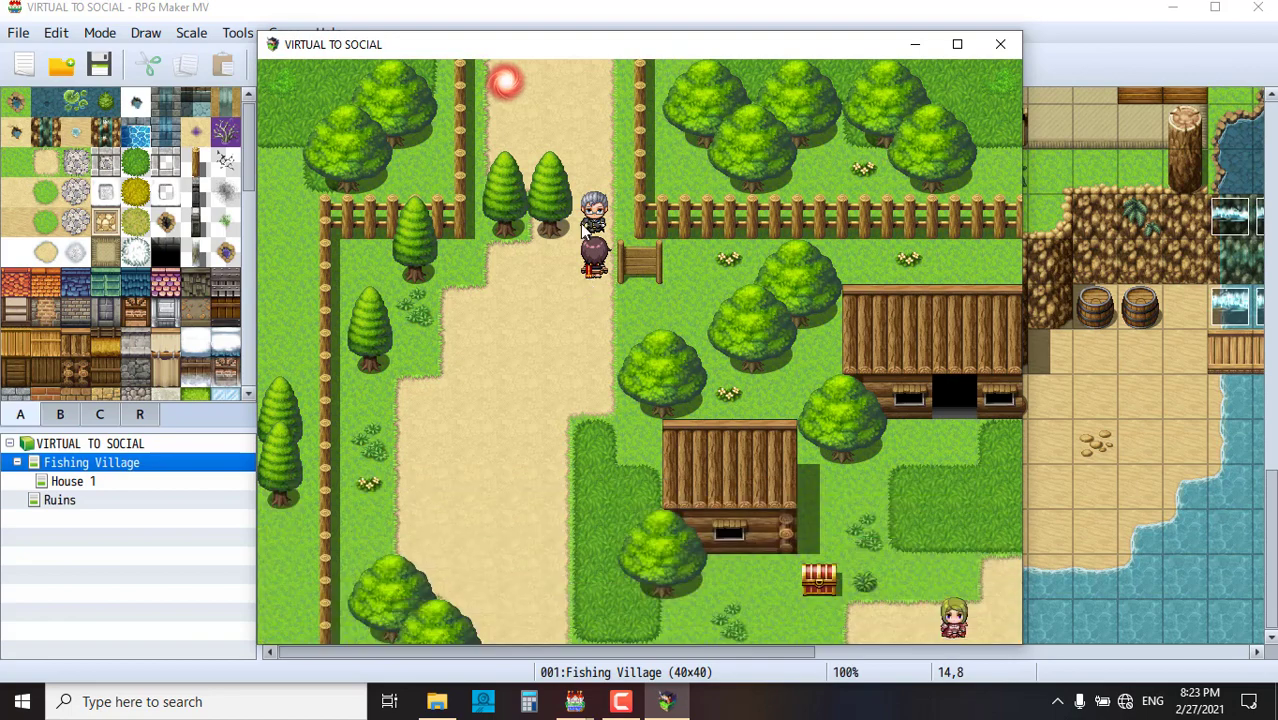
click(590, 287)
click(811, 346)
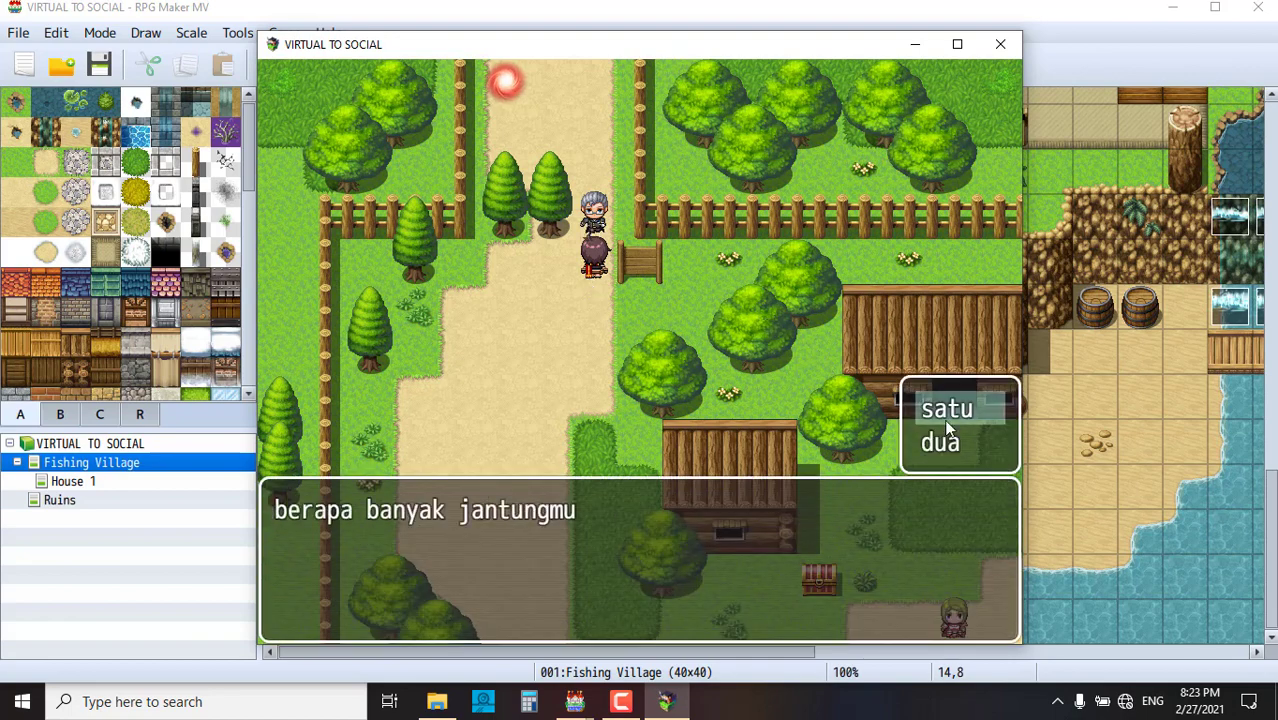
click(950, 409)
- Walk up the path onto the red orb to enter the ruins map
click(613, 265)
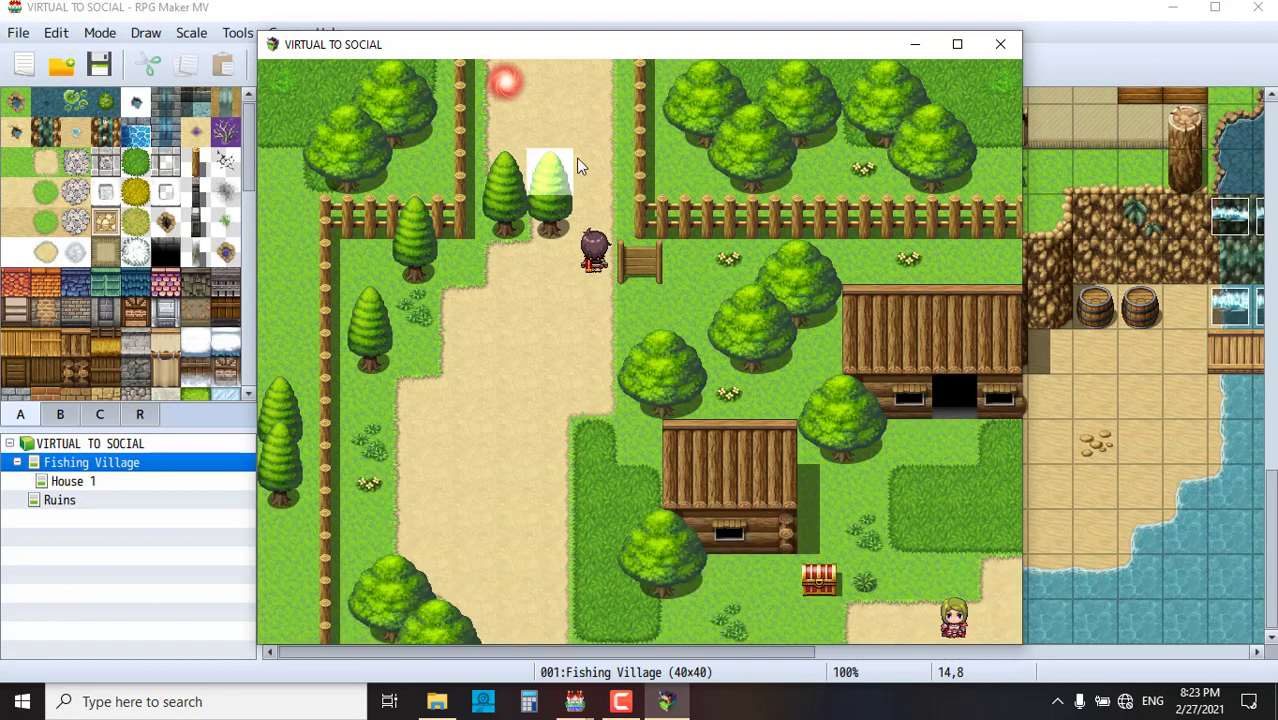
click(510, 114)
click(518, 80)
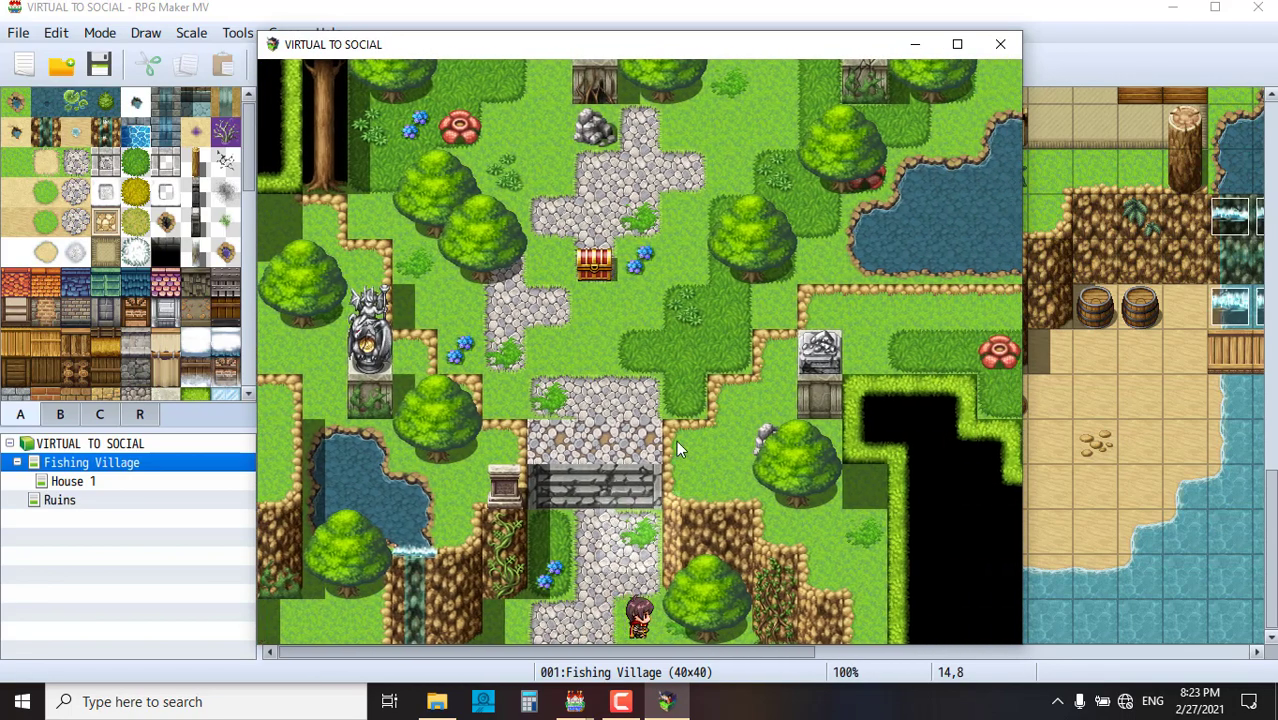
- Open the forest chest to view the 'Bagian-Bagian Jantung' diagram and close it with hapus
click(637, 390)
click(592, 395)
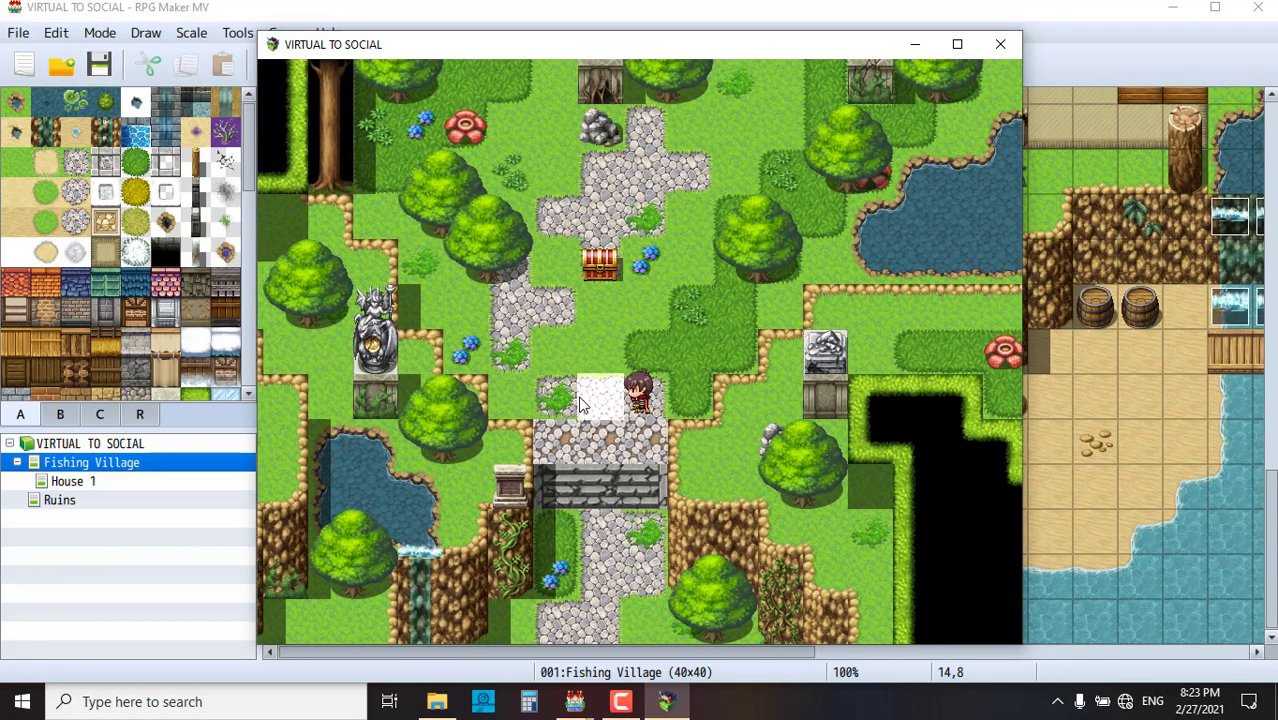
click(640, 279)
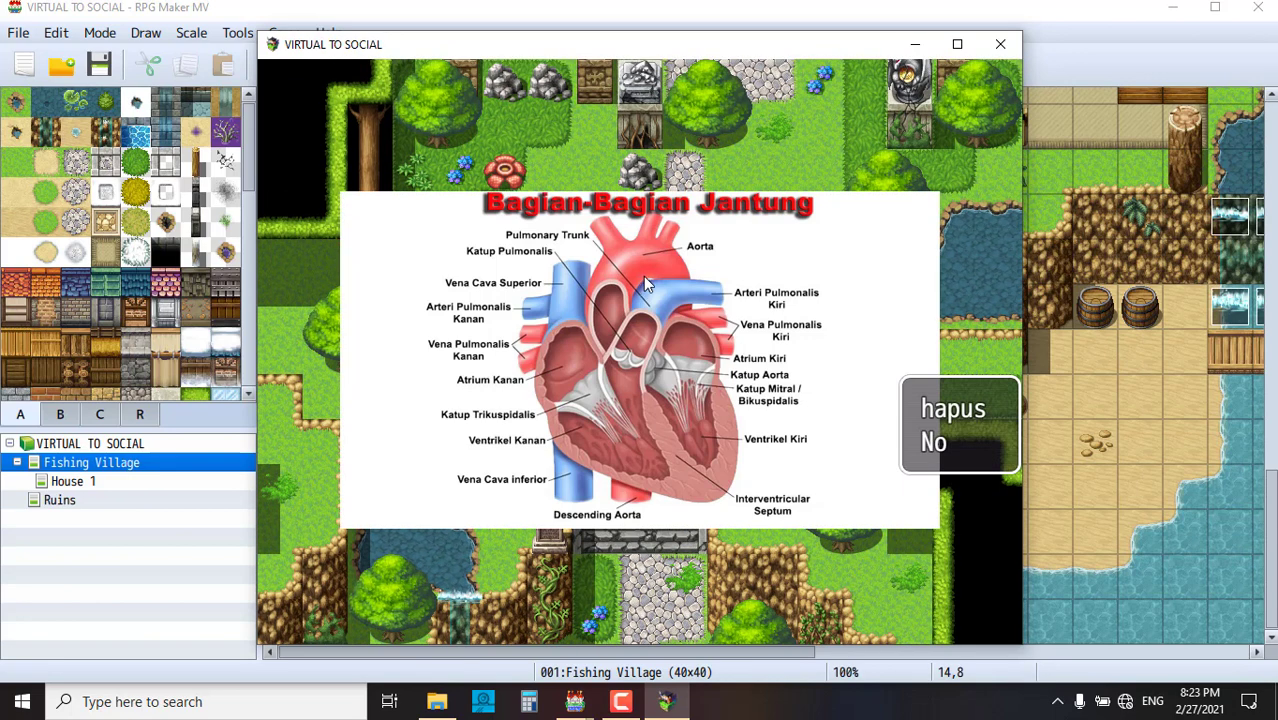
click(953, 410)
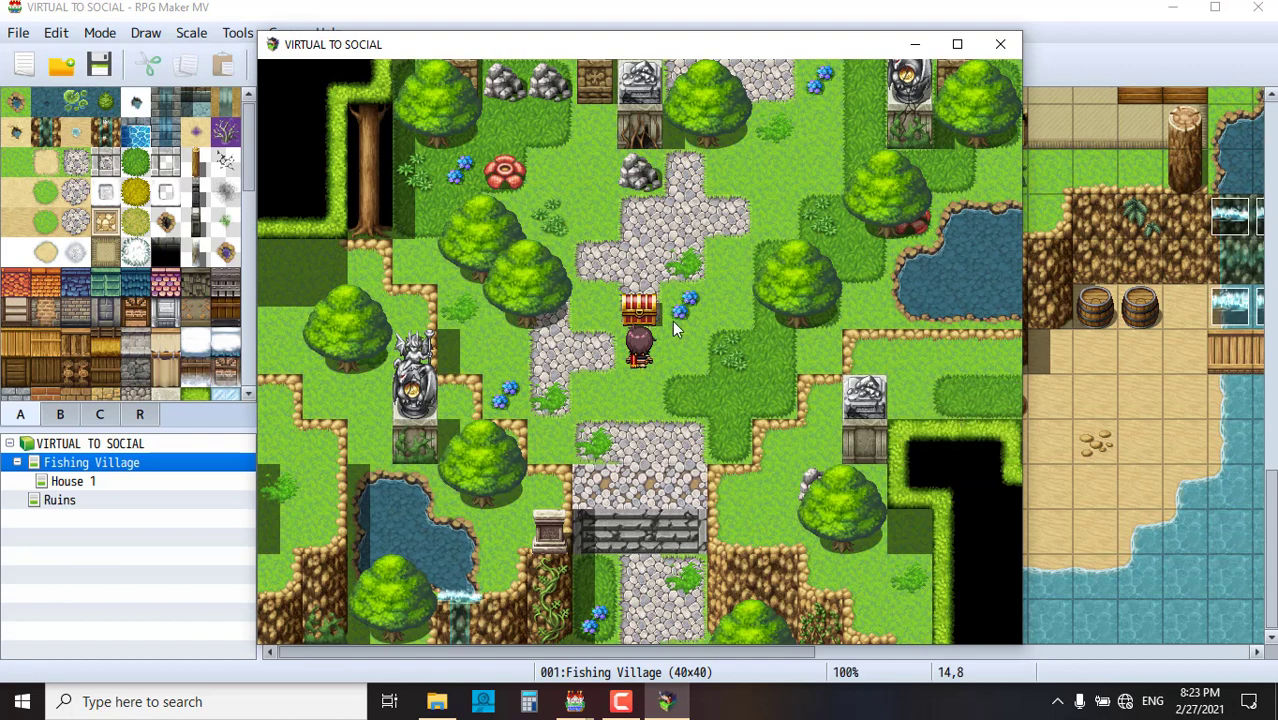
click(672, 320)
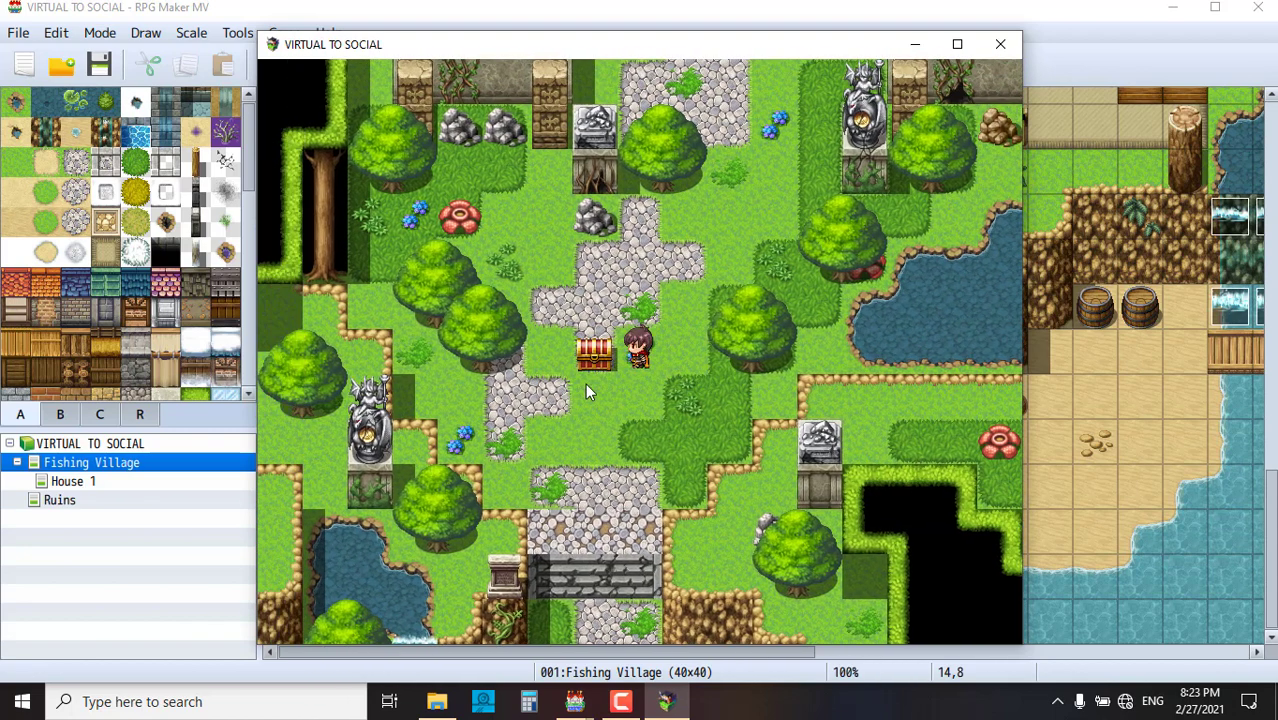
click(595, 355)
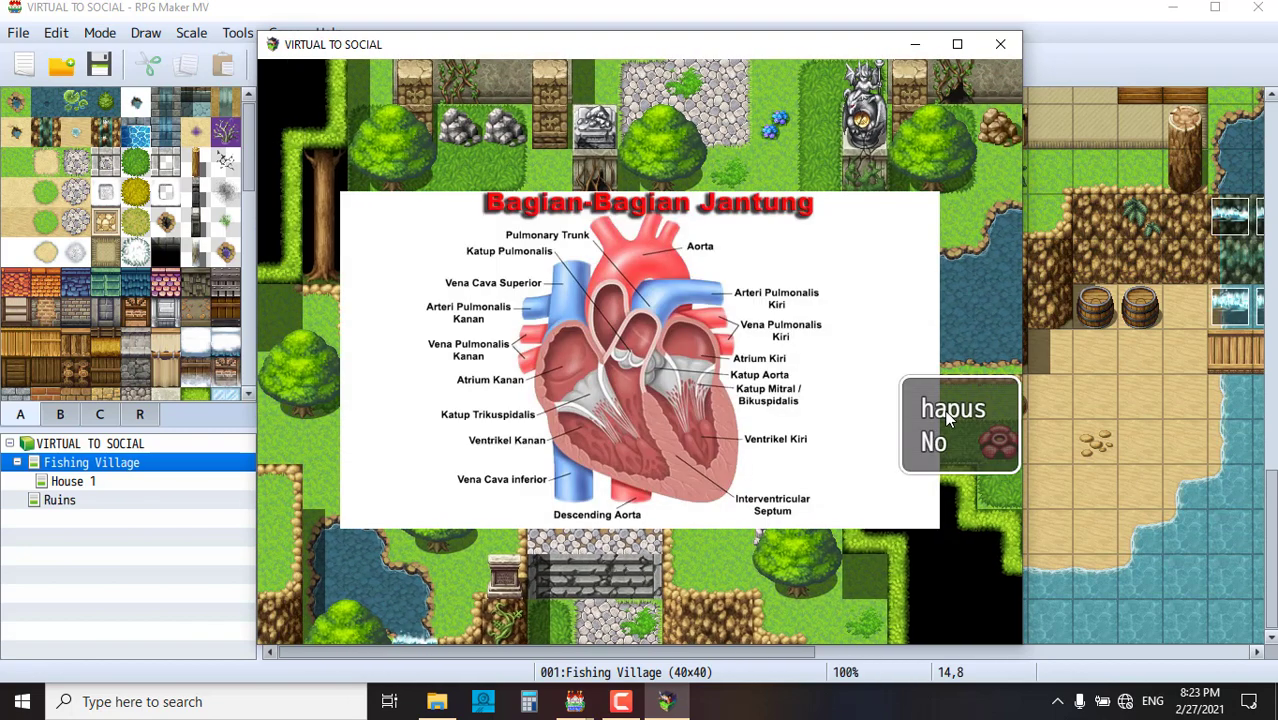
click(953, 408)
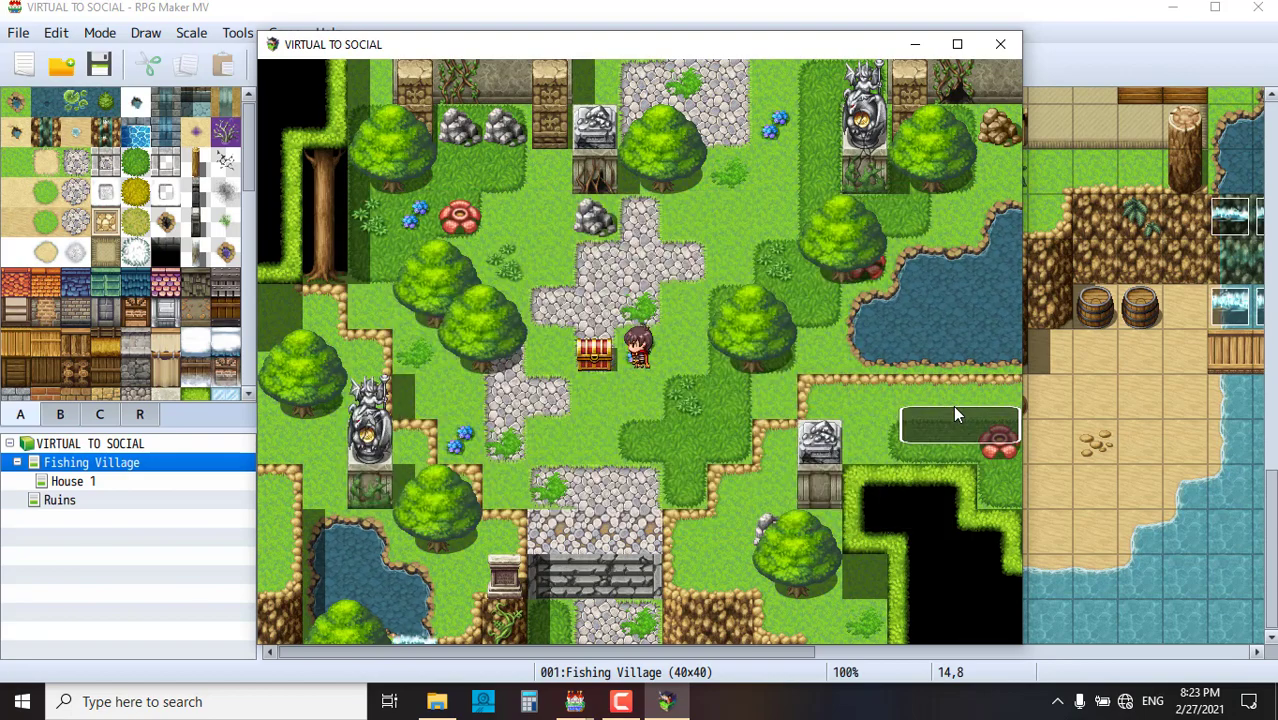
- Run the hero up the map to the ruined temple doorway
click(850, 187)
click(944, 183)
click(579, 222)
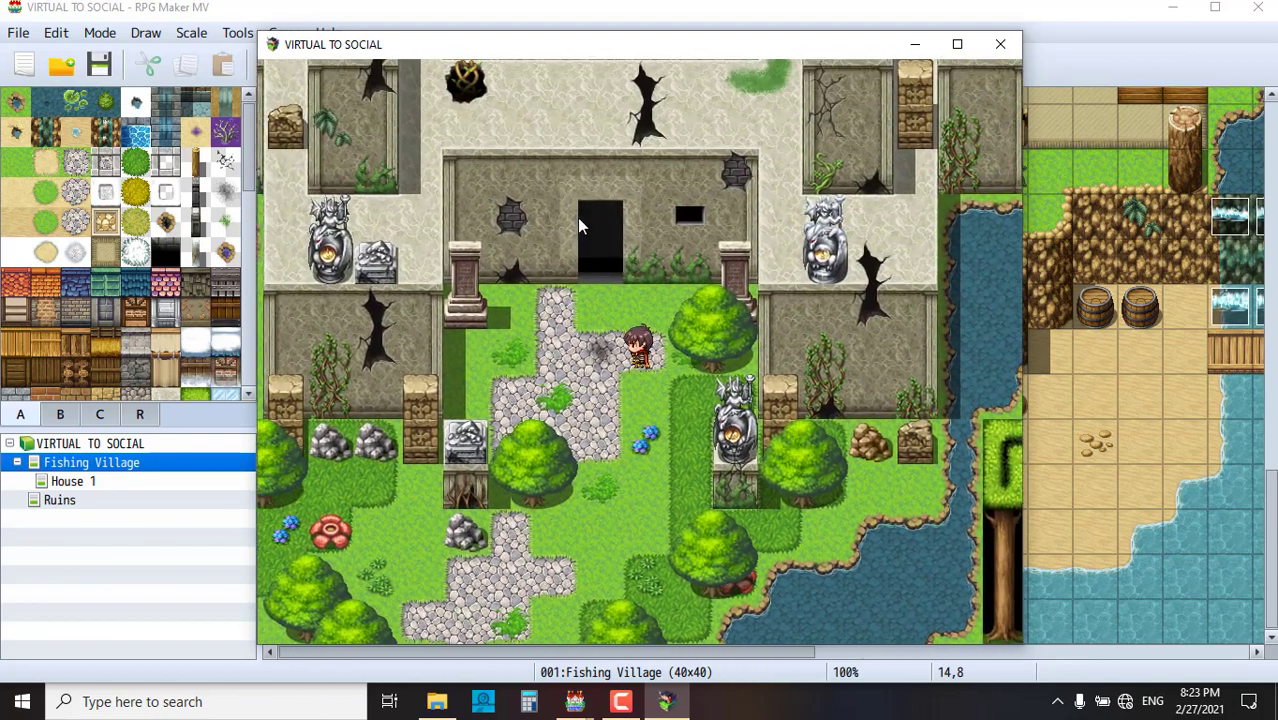
click(695, 277)
click(745, 260)
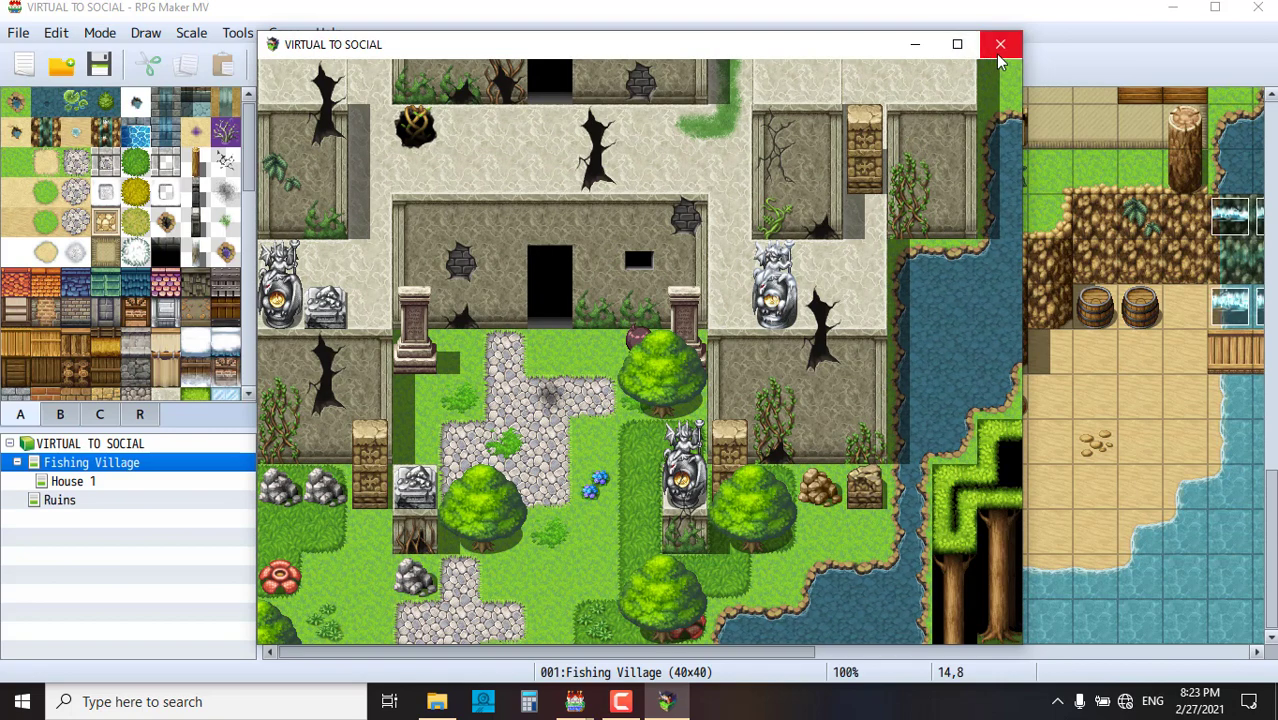
- Close the playtest window and the RPG Maker MV editor, then reopen the editor
click(1005, 56)
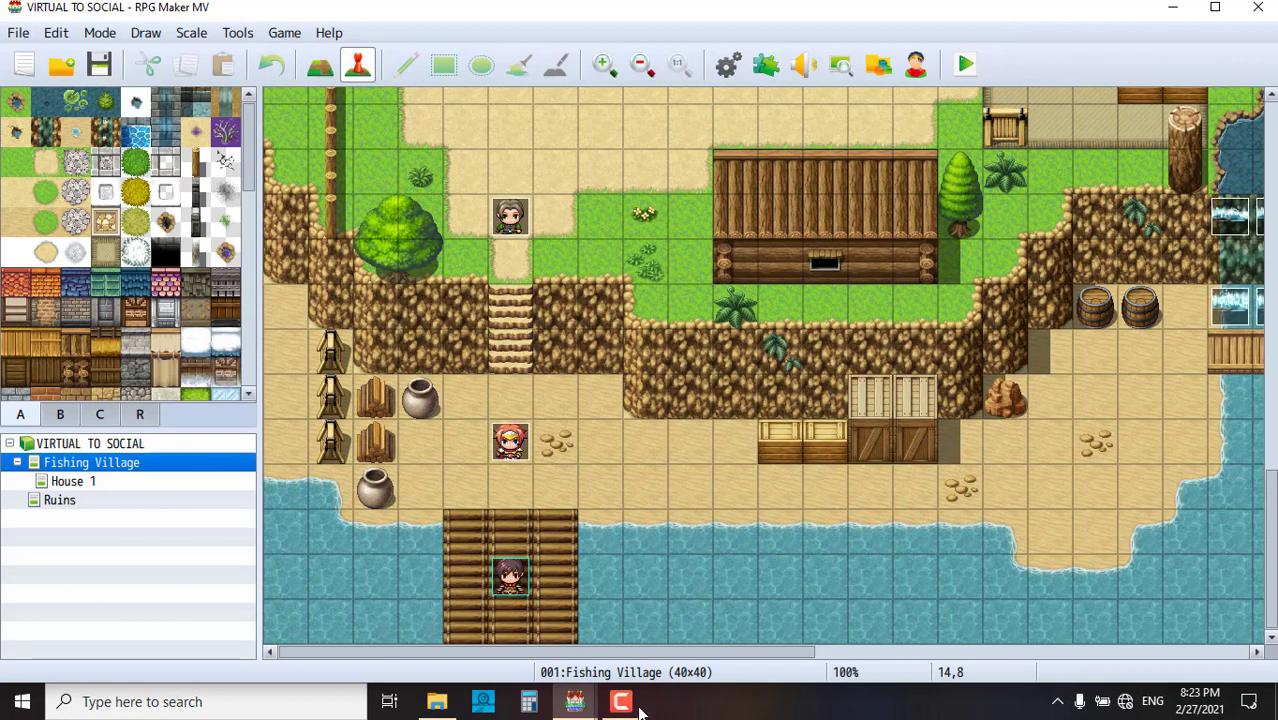
click(621, 703)
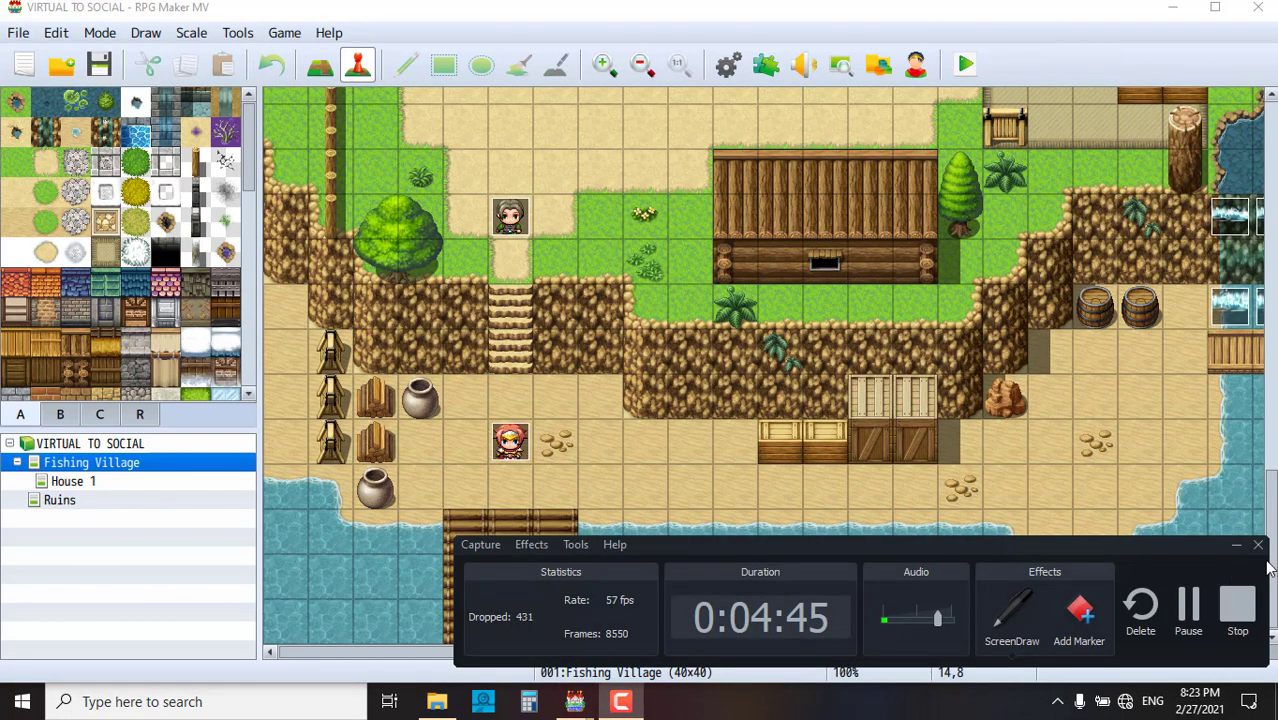
click(1238, 547)
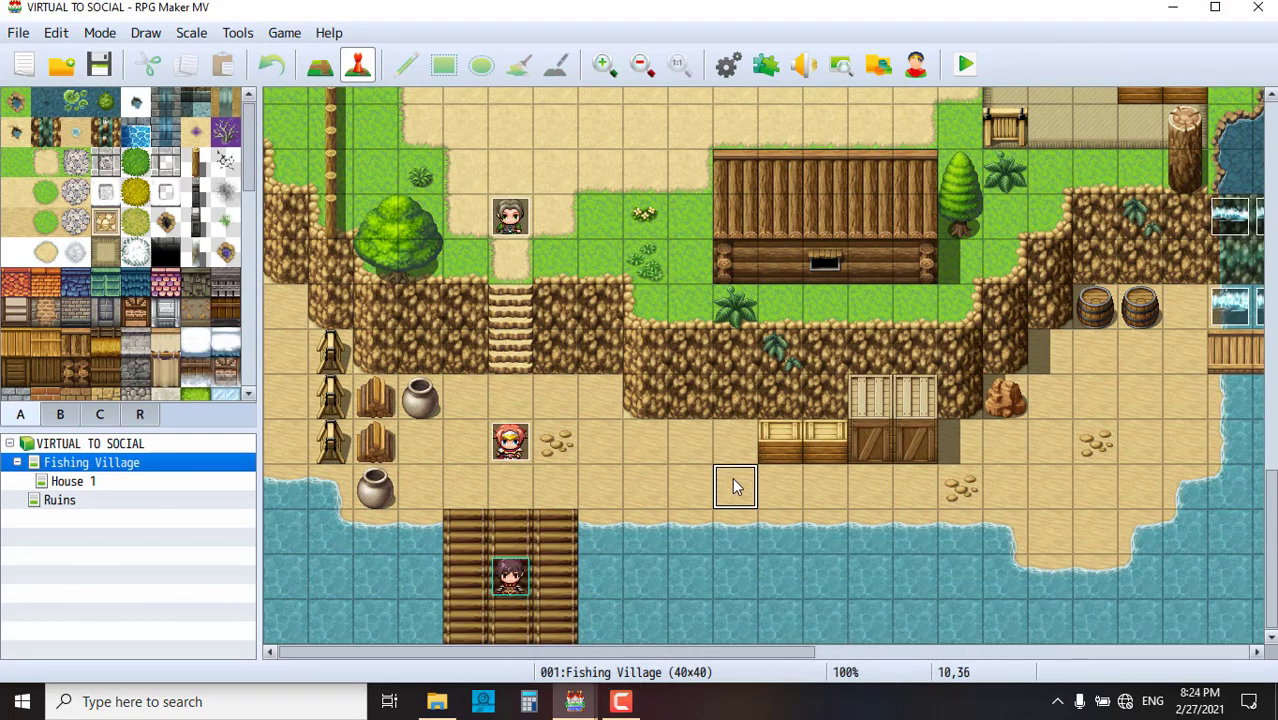
click(596, 490)
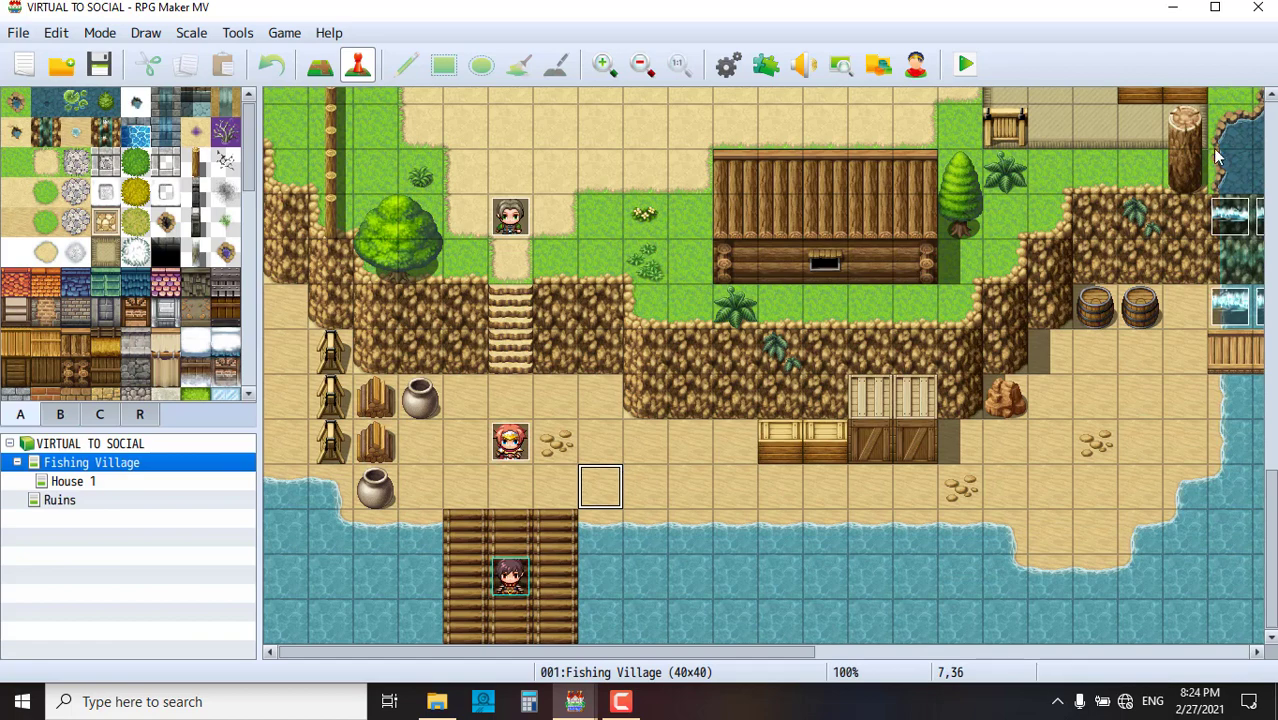
click(1255, 8)
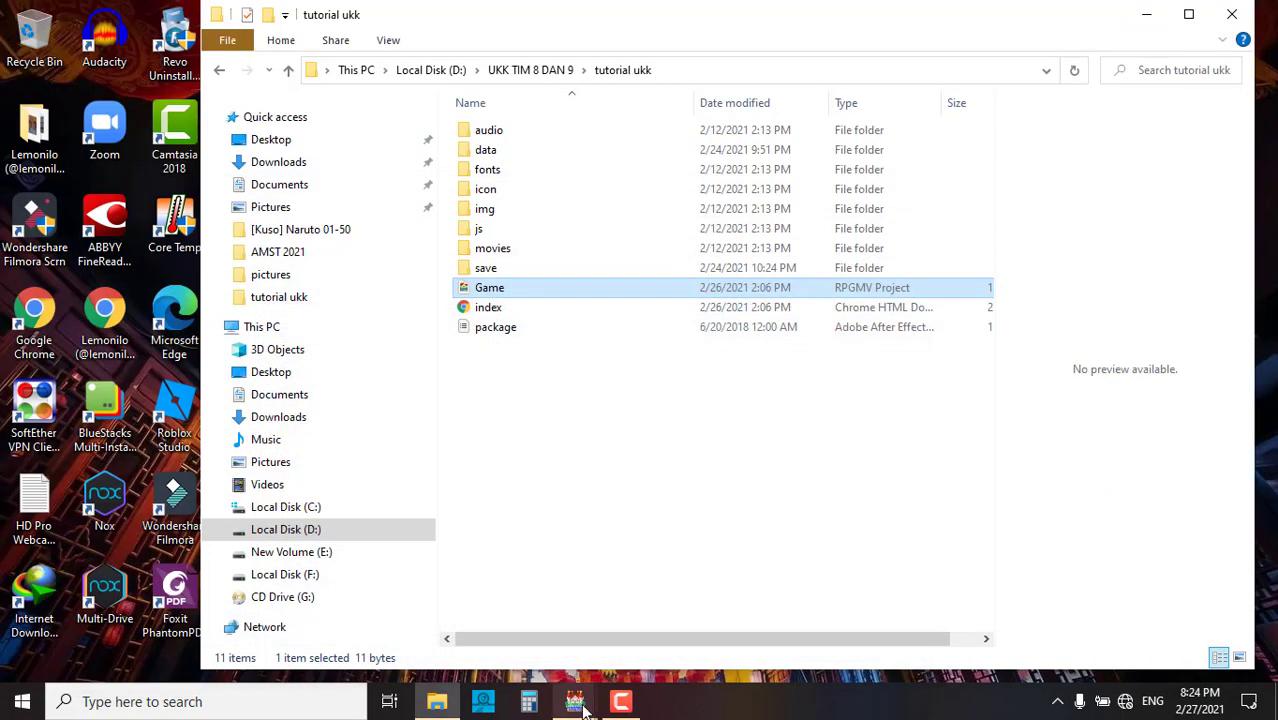
click(542, 621)
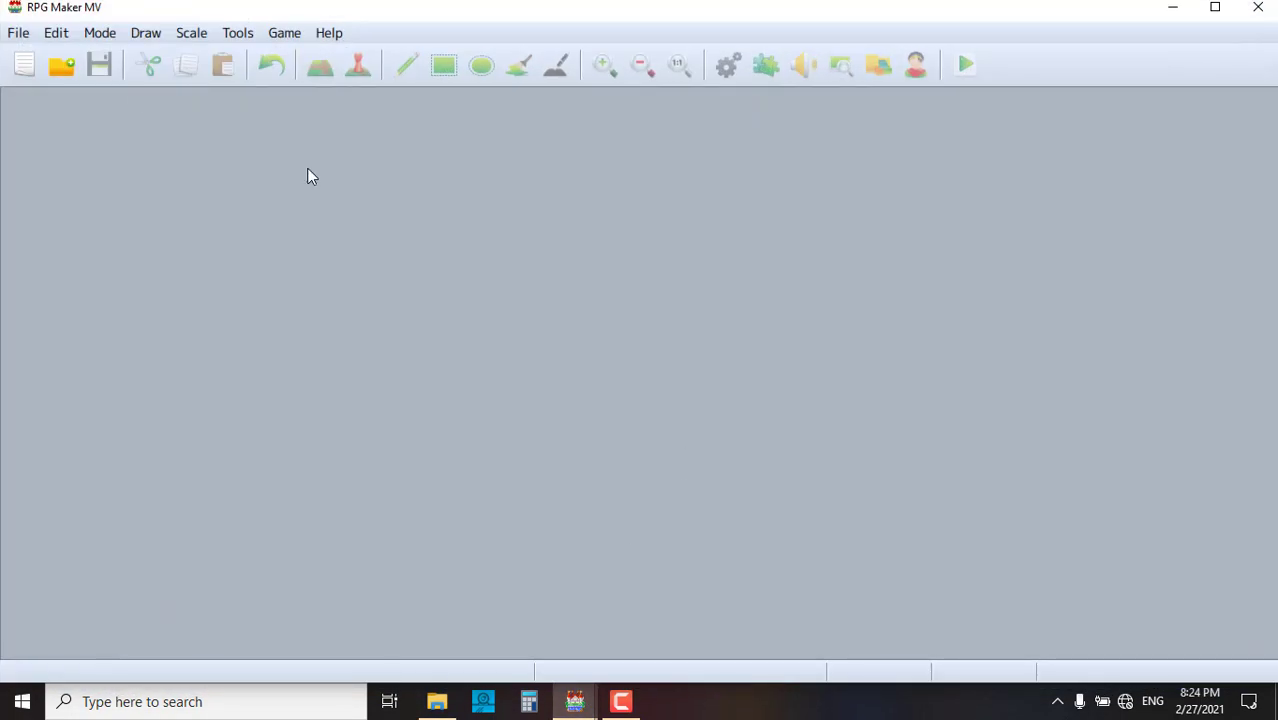
- Create a new project named 'game baru' with game title 'matematika dasar'
click(17, 70)
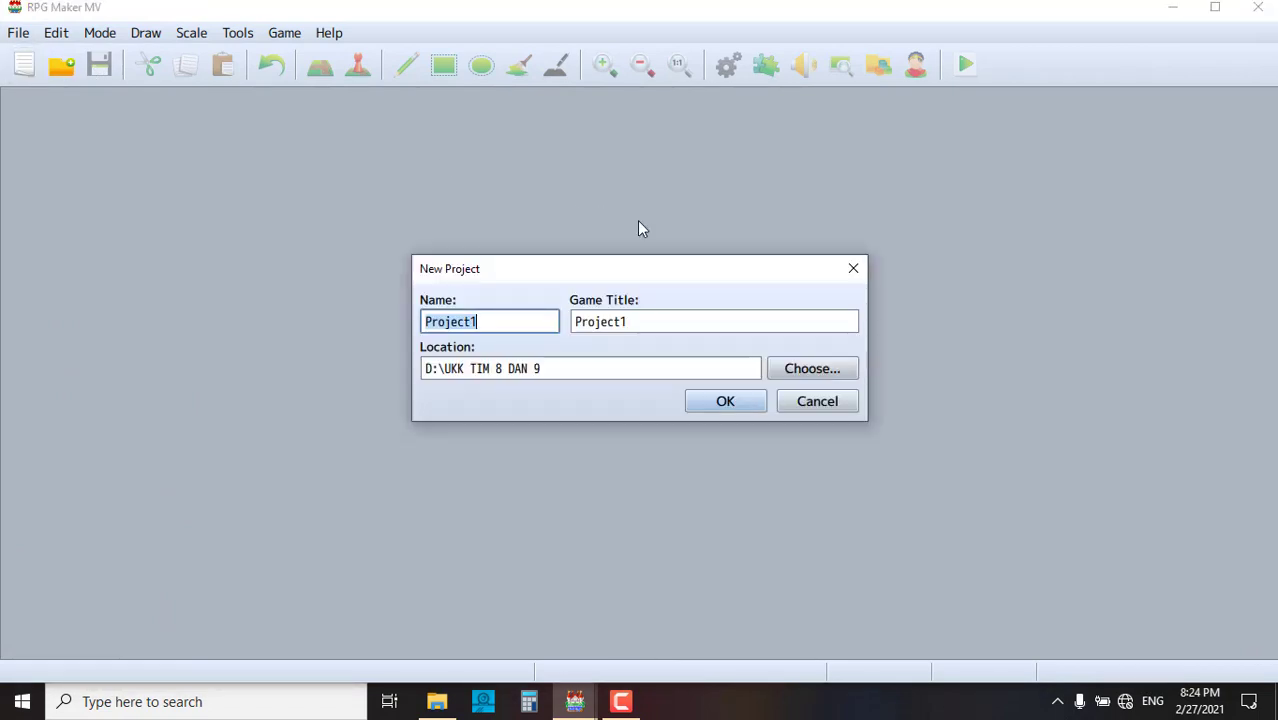
click(853, 268)
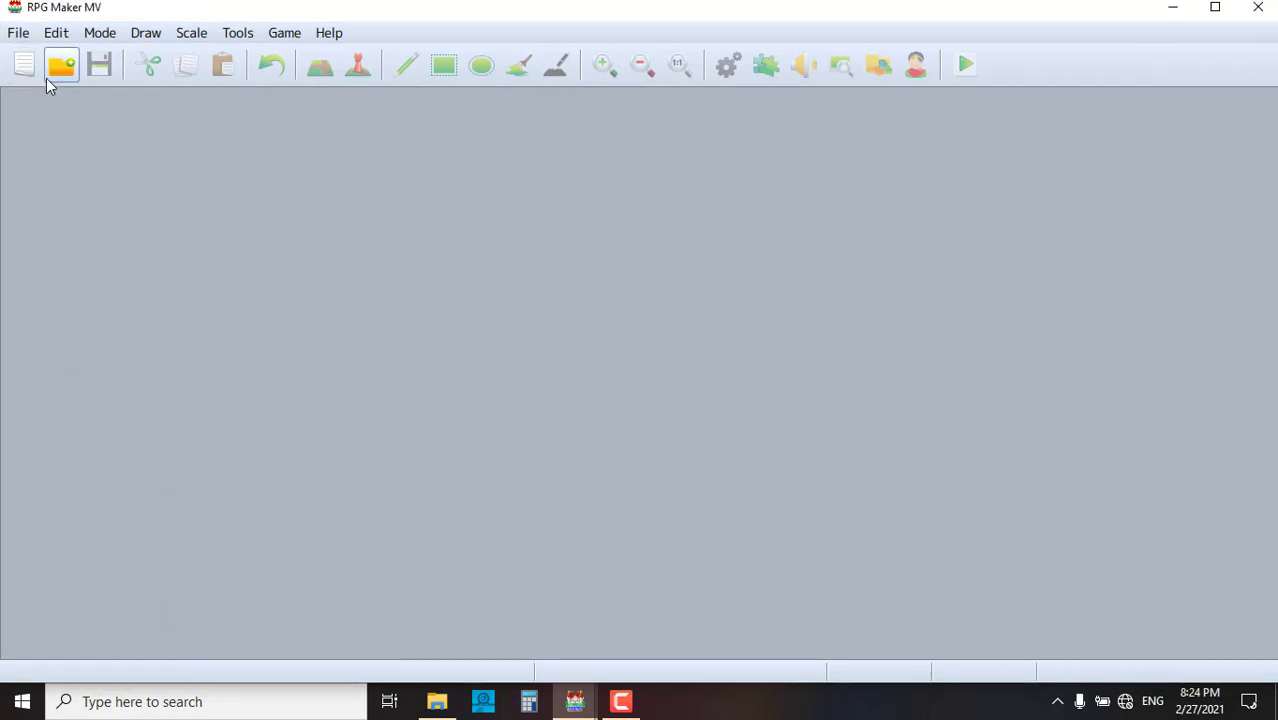
click(24, 66)
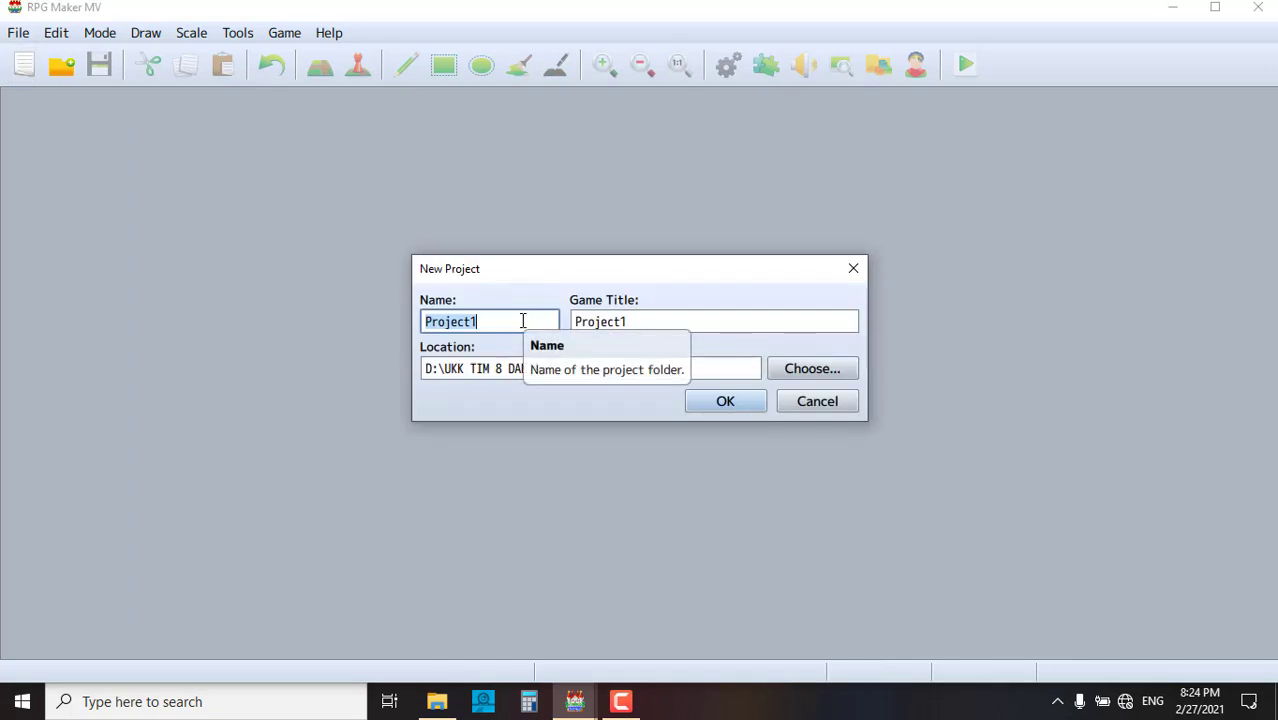
text(game baru)
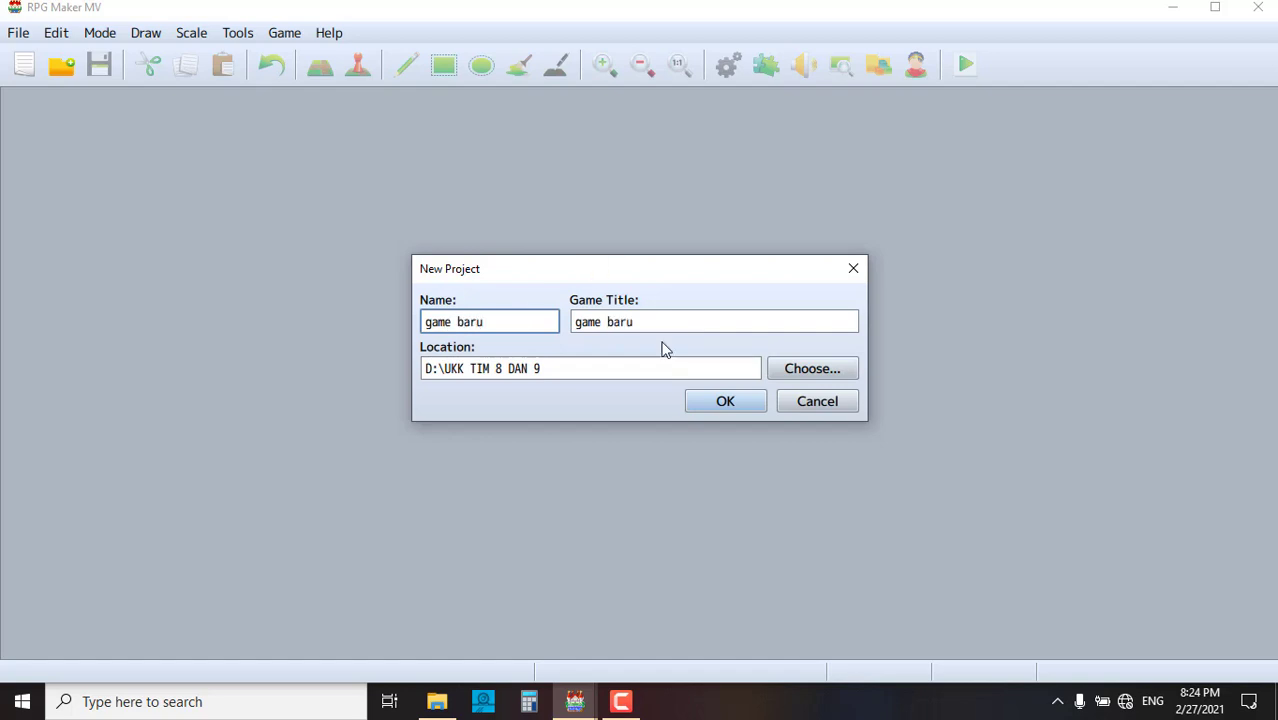
key(Tab)
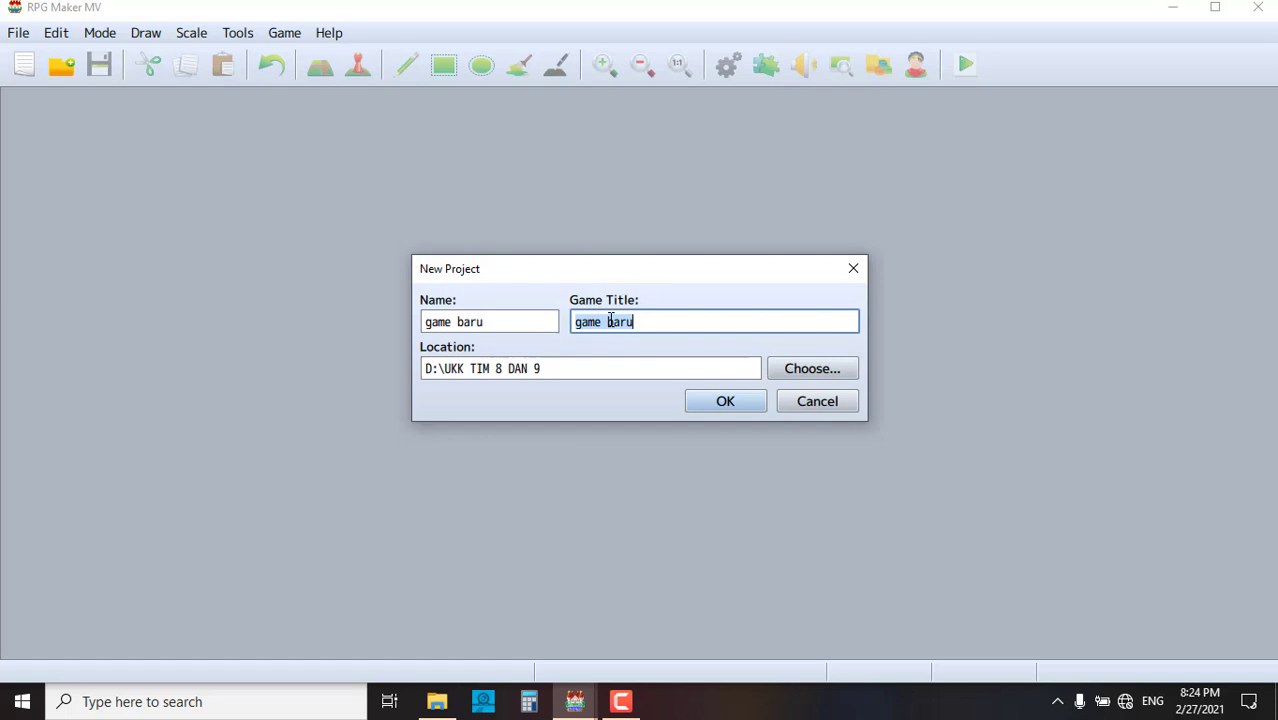
text(matematika)
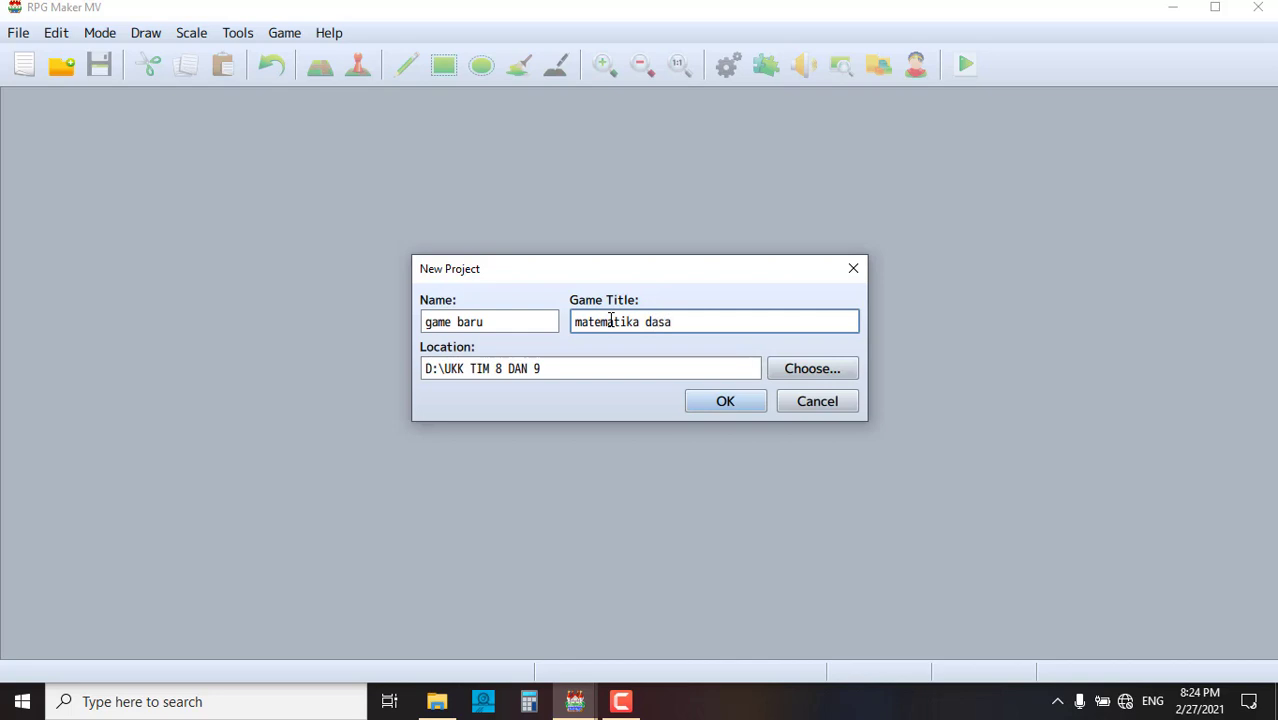
click(732, 400)
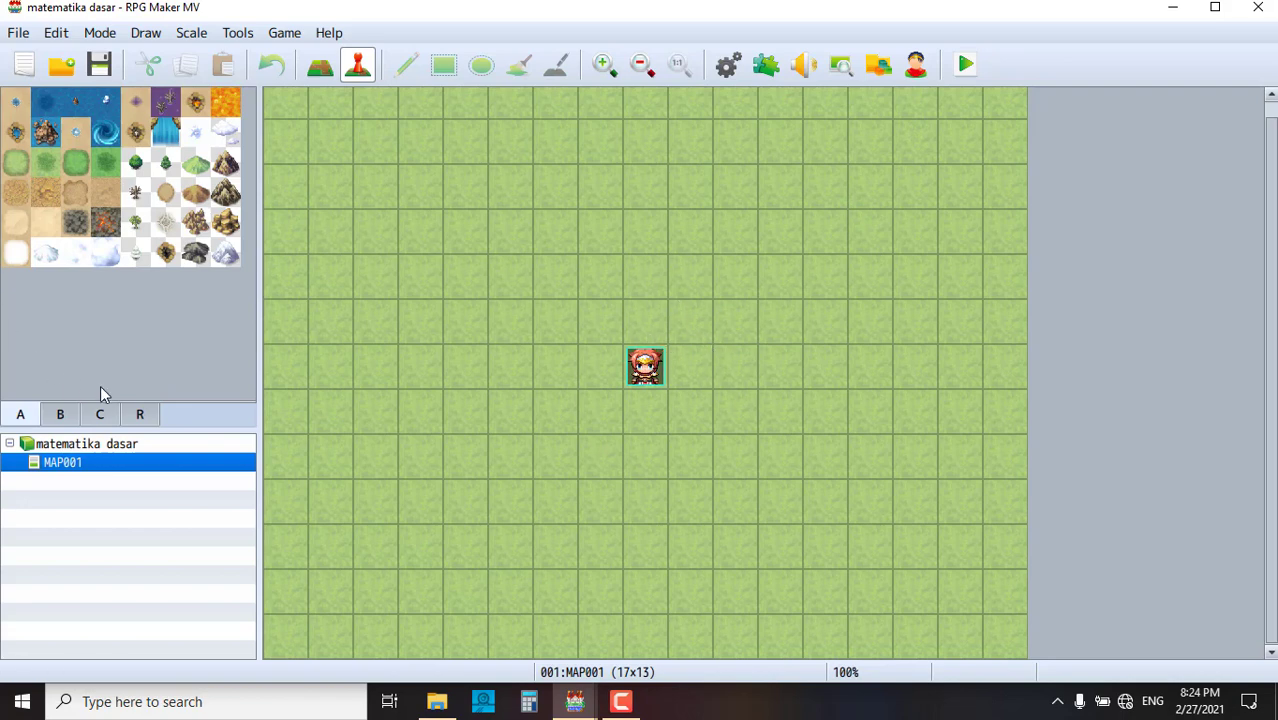
- Paint a sand path around the player, then stamp a rock mountain at its top-left grass edge
click(334, 70)
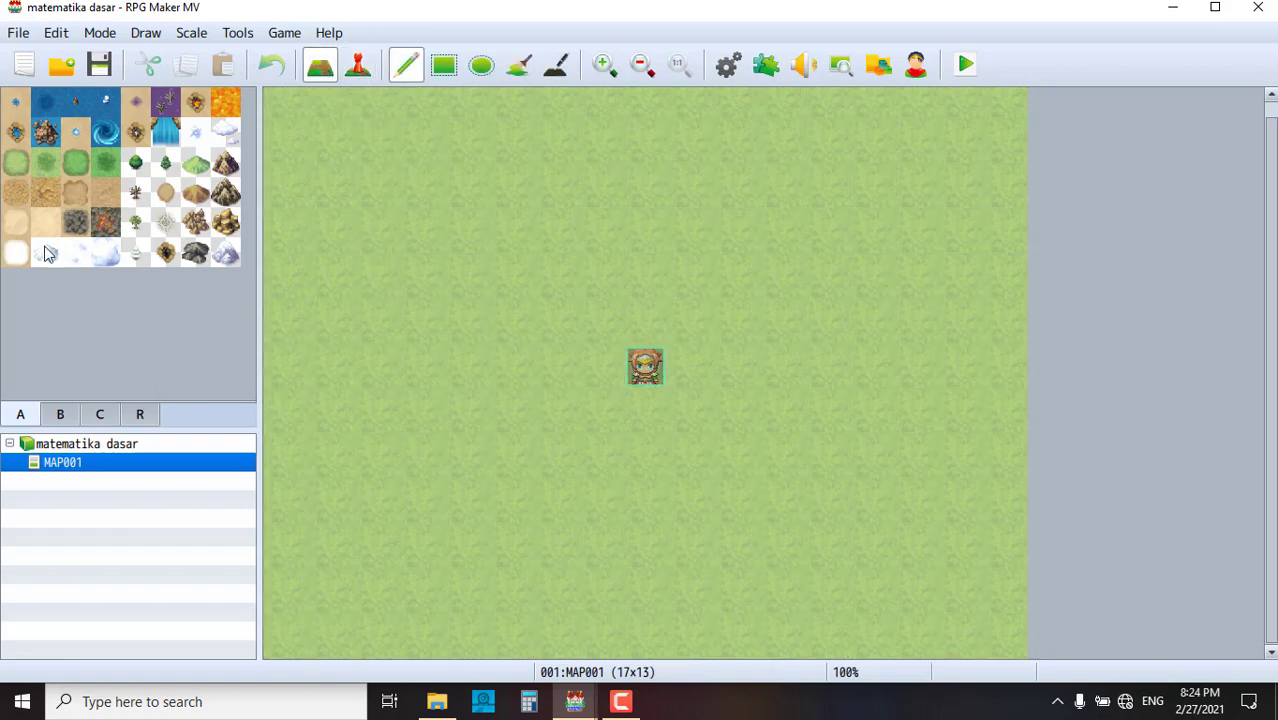
mouse_move(397, 229)
mouse_down()
mouse_move(668, 214)
mouse_move(827, 431)
mouse_move(442, 391)
mouse_move(517, 232)
mouse_move(606, 277)
mouse_move(692, 277)
mouse_move(772, 350)
mouse_move(598, 407)
mouse_move(444, 410)
mouse_move(508, 412)
mouse_move(693, 461)
mouse_move(735, 456)
mouse_up()
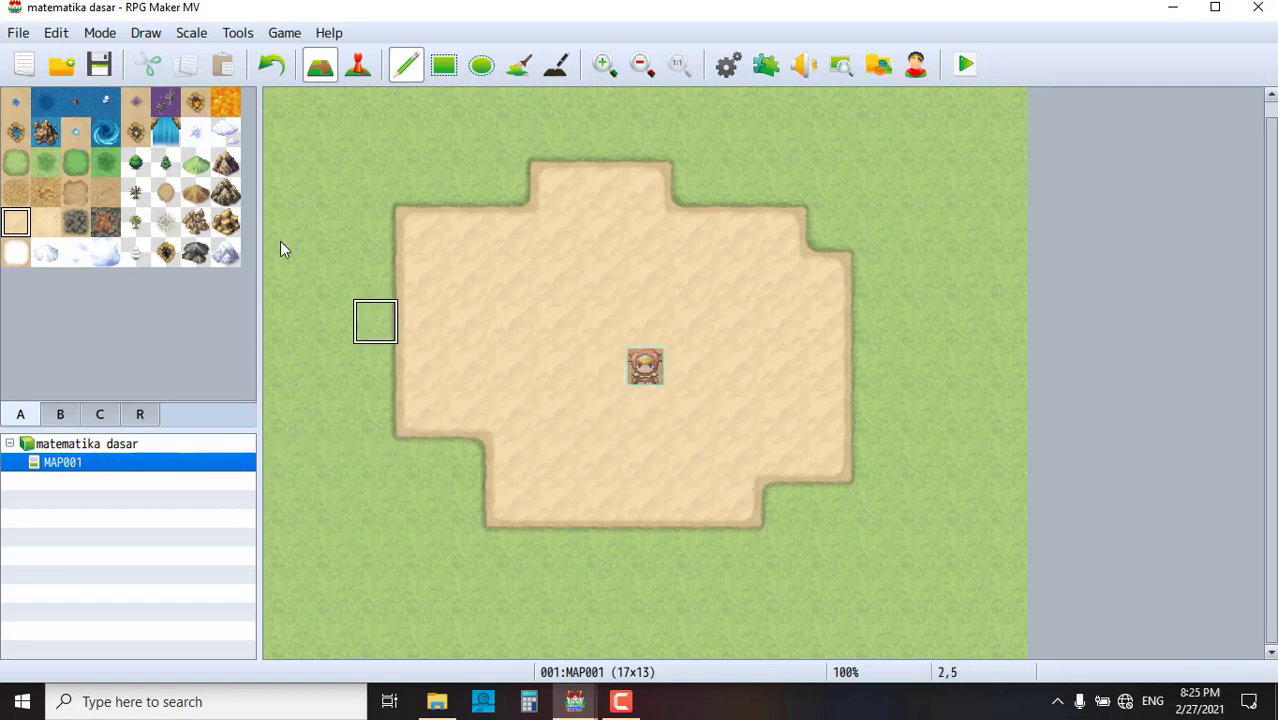
click(59, 416)
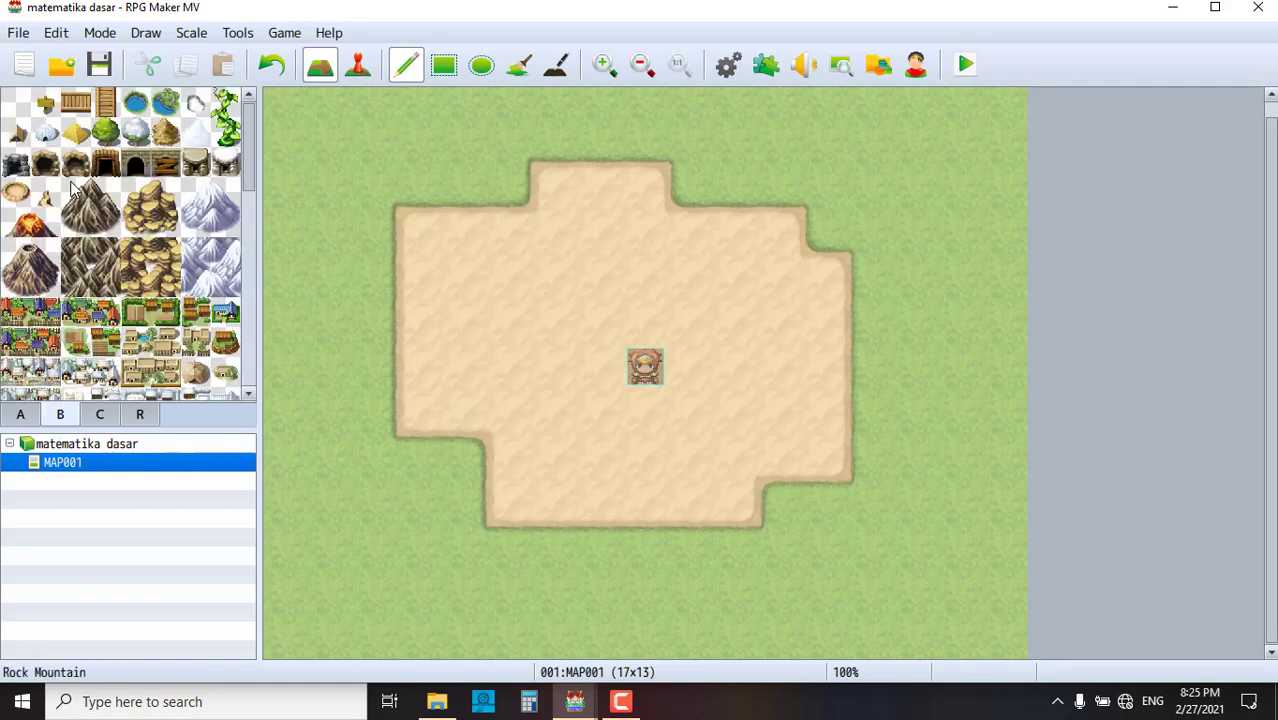
drag(72, 190, 106, 224)
click(462, 135)
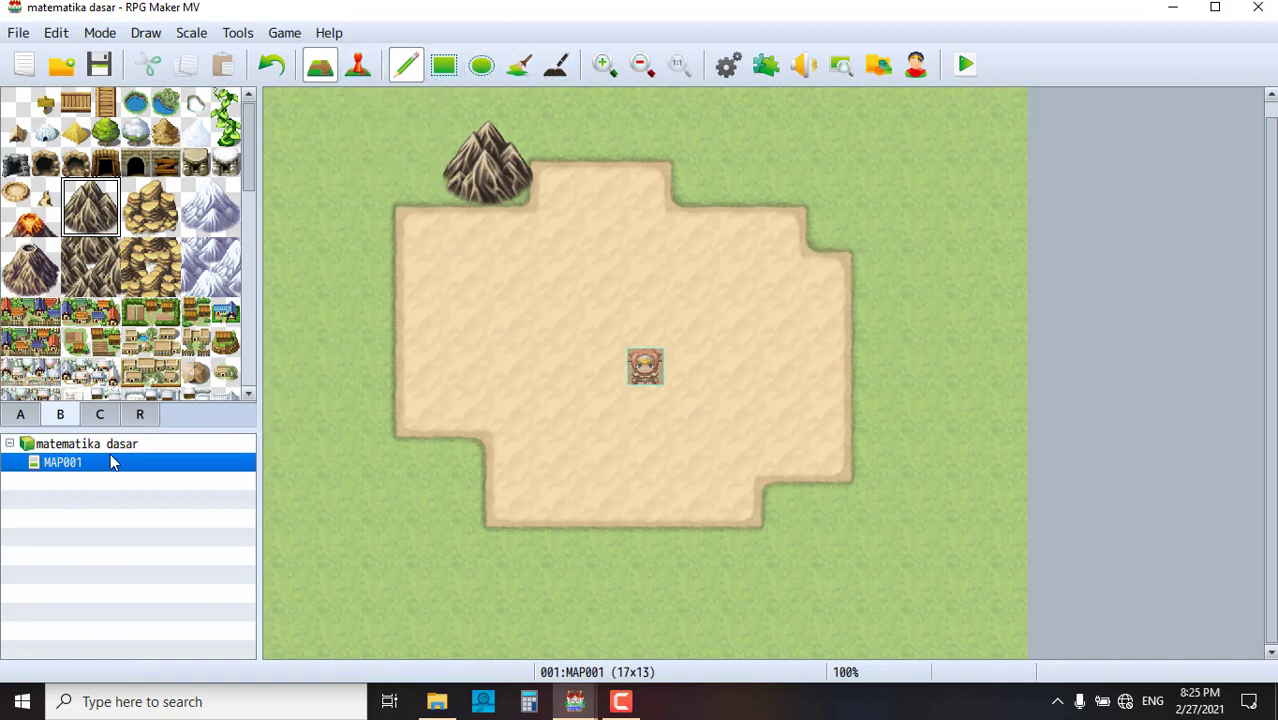
- Delete MAP001 and load the Market map from Sample Maps into the project
key(Delete)
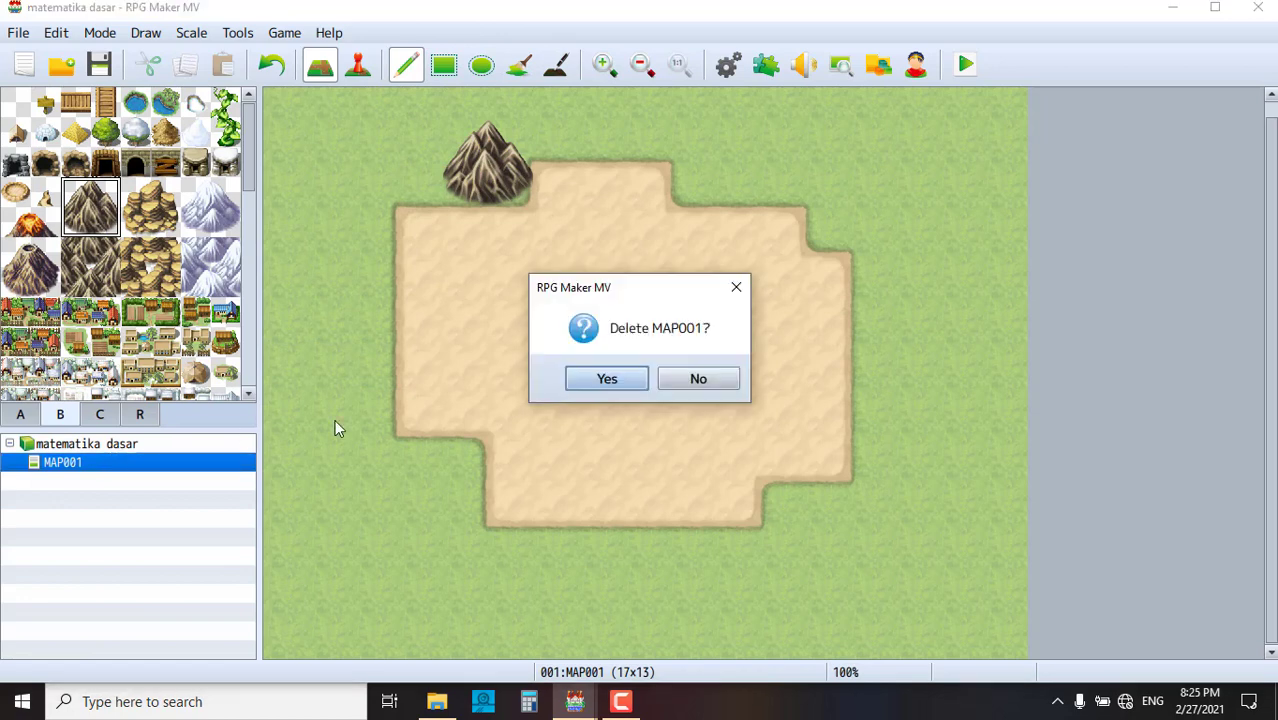
click(613, 377)
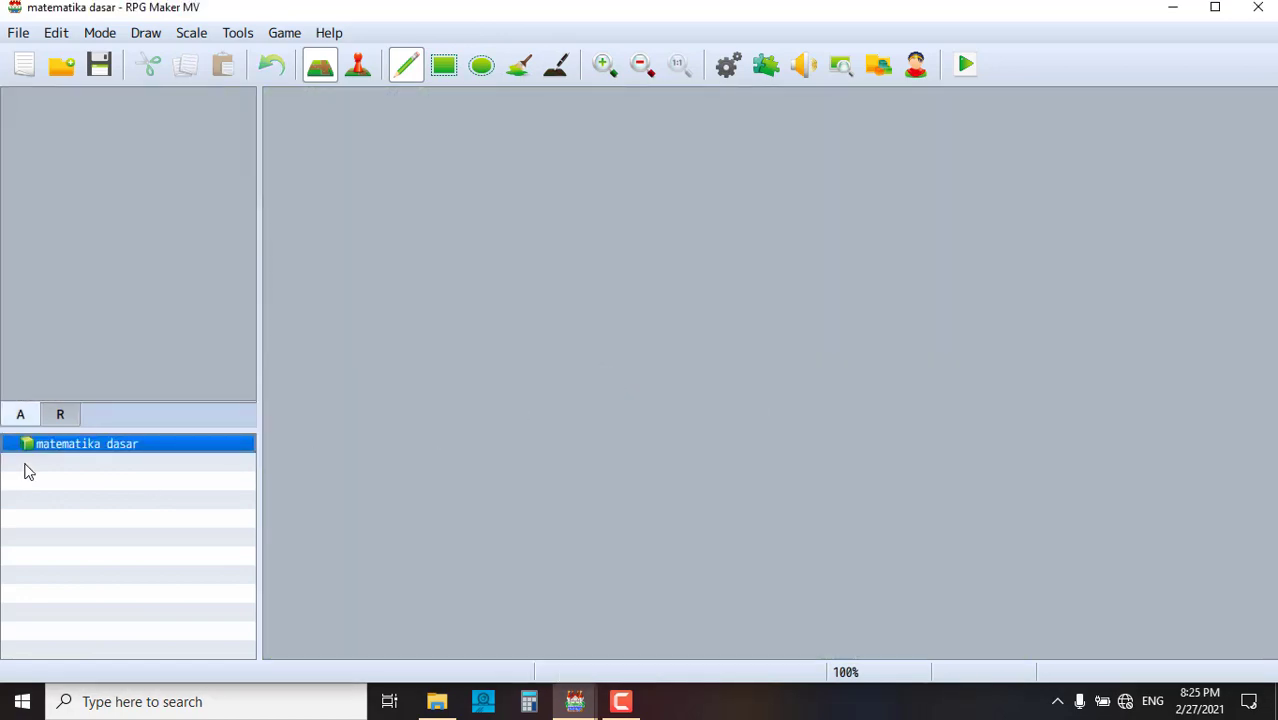
right_click(98, 451)
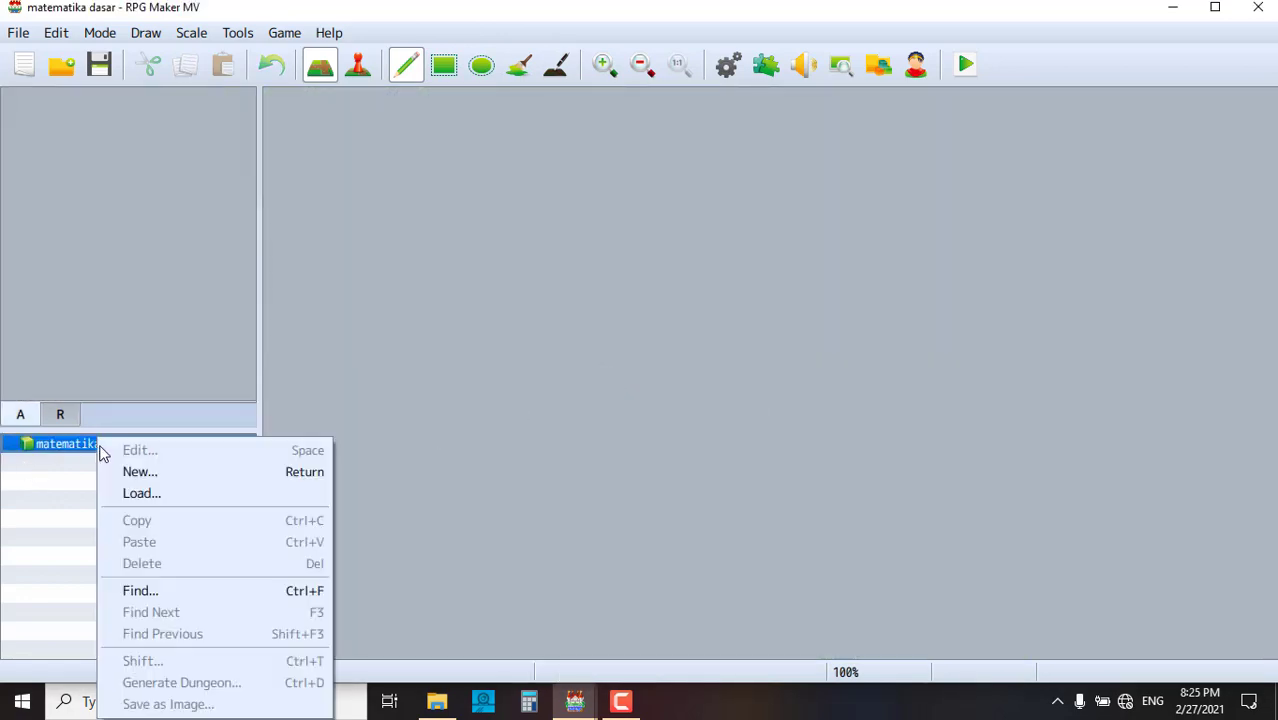
click(174, 495)
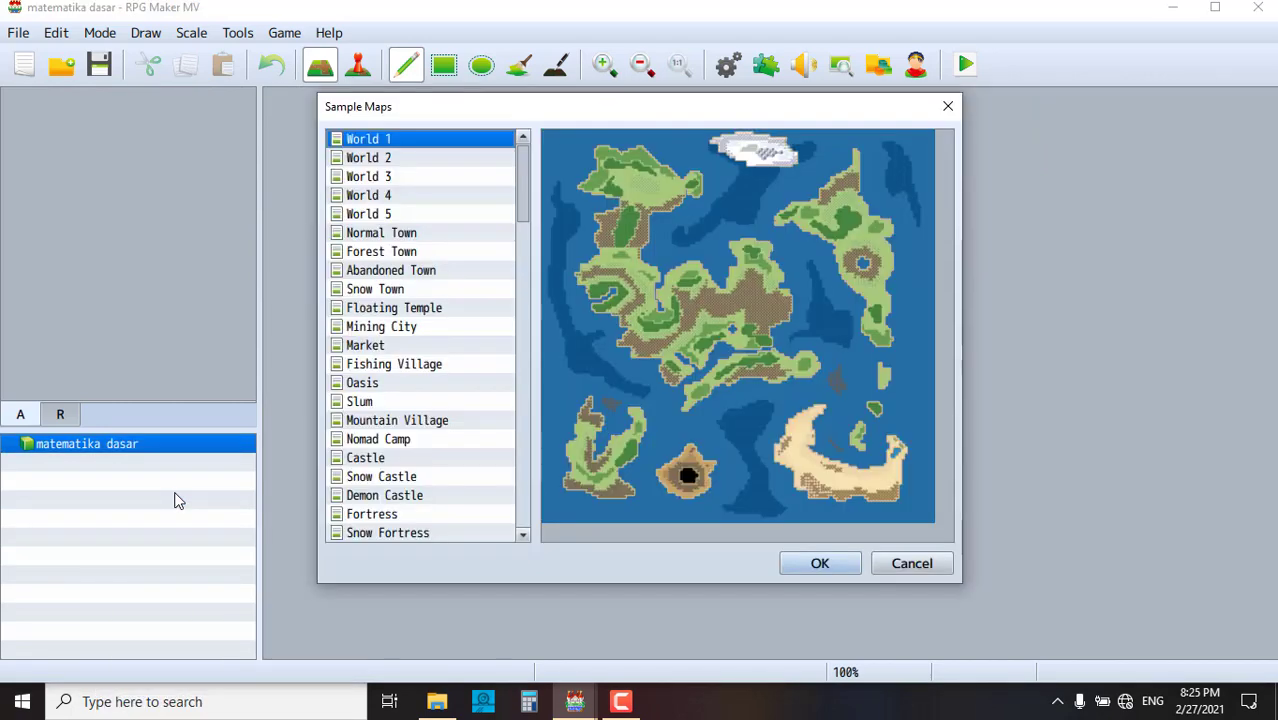
click(382, 333)
click(385, 350)
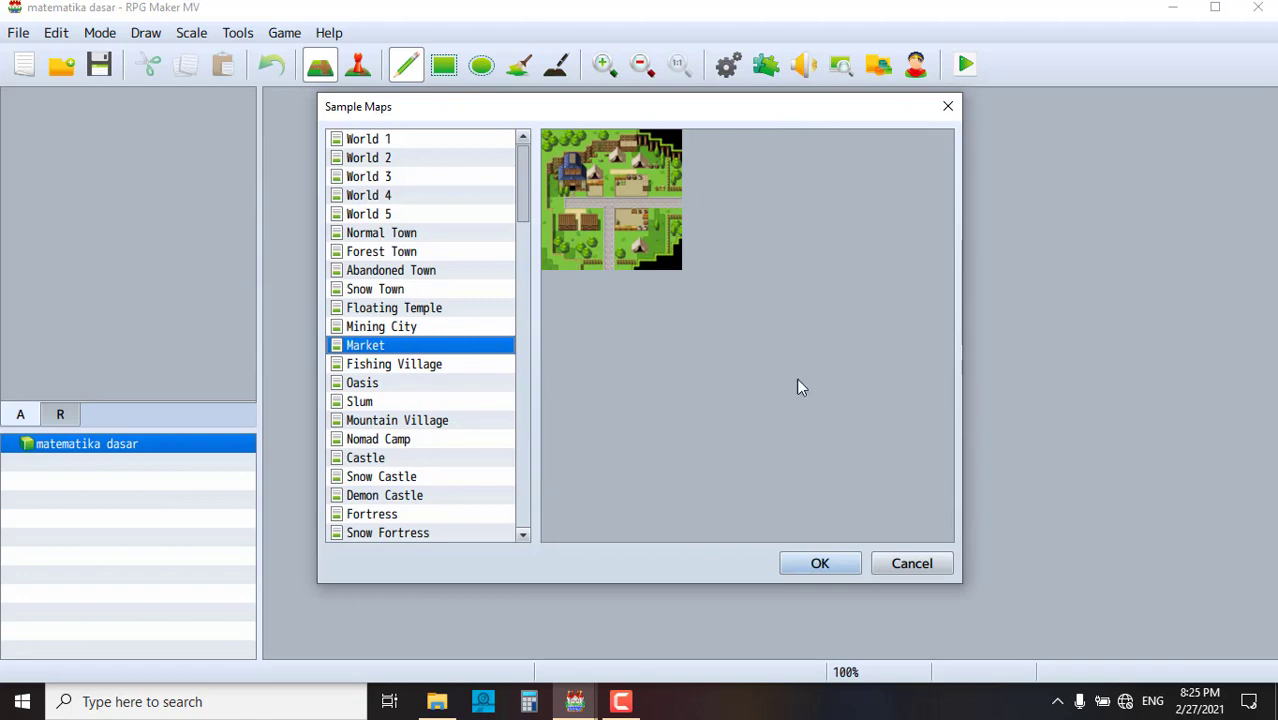
click(820, 564)
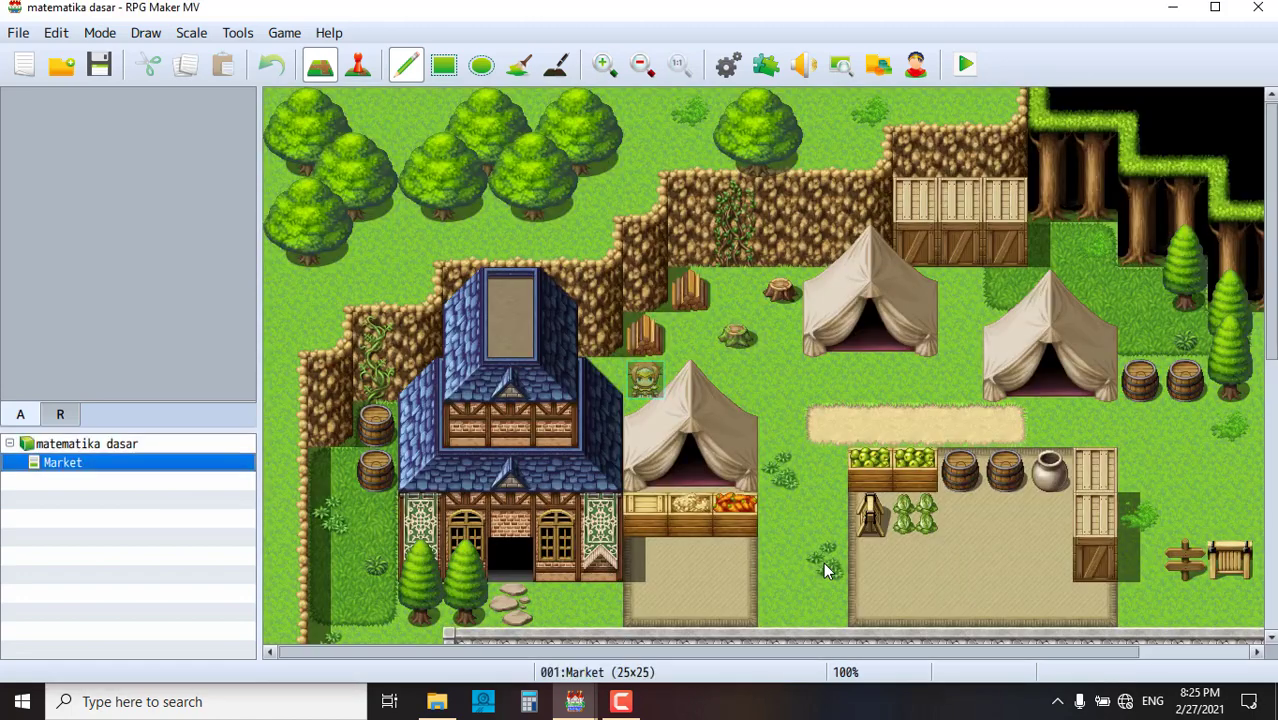
- In Event mode, move the player start onto the lower cobblestone road at 12,21, then discard a test event
scroll(727, 384, down, 5)
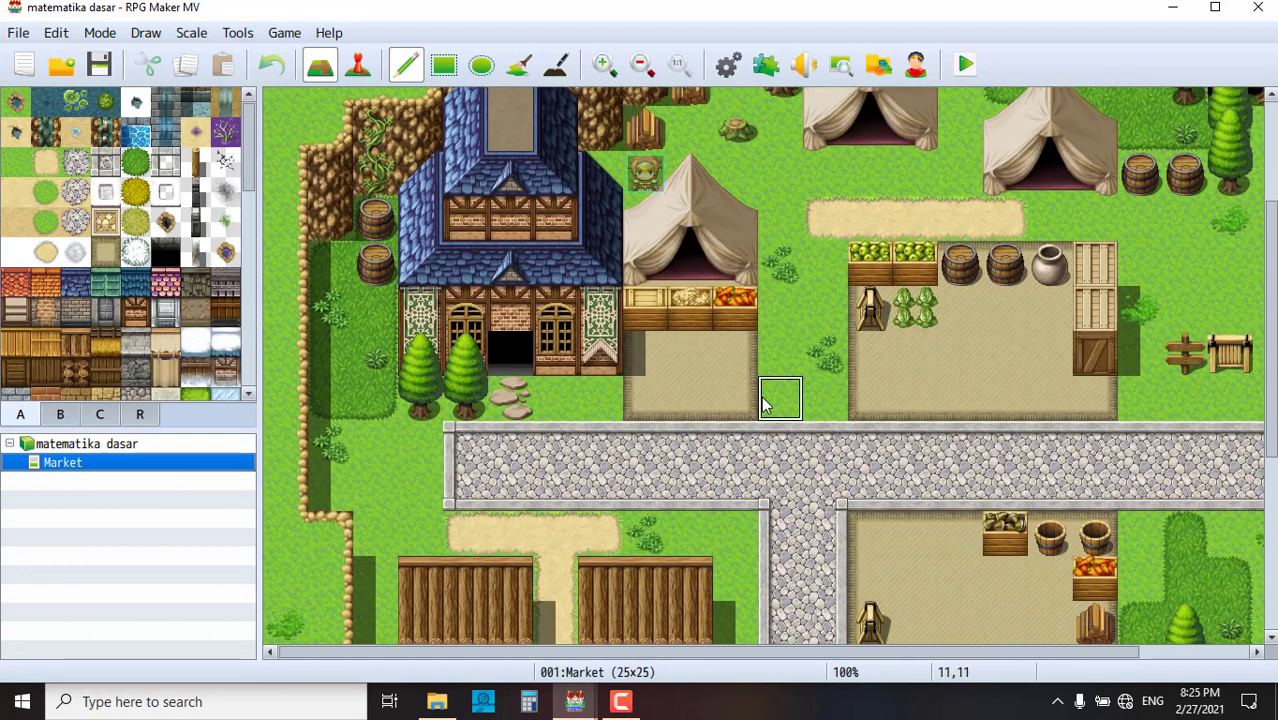
scroll(765, 400, up, 4)
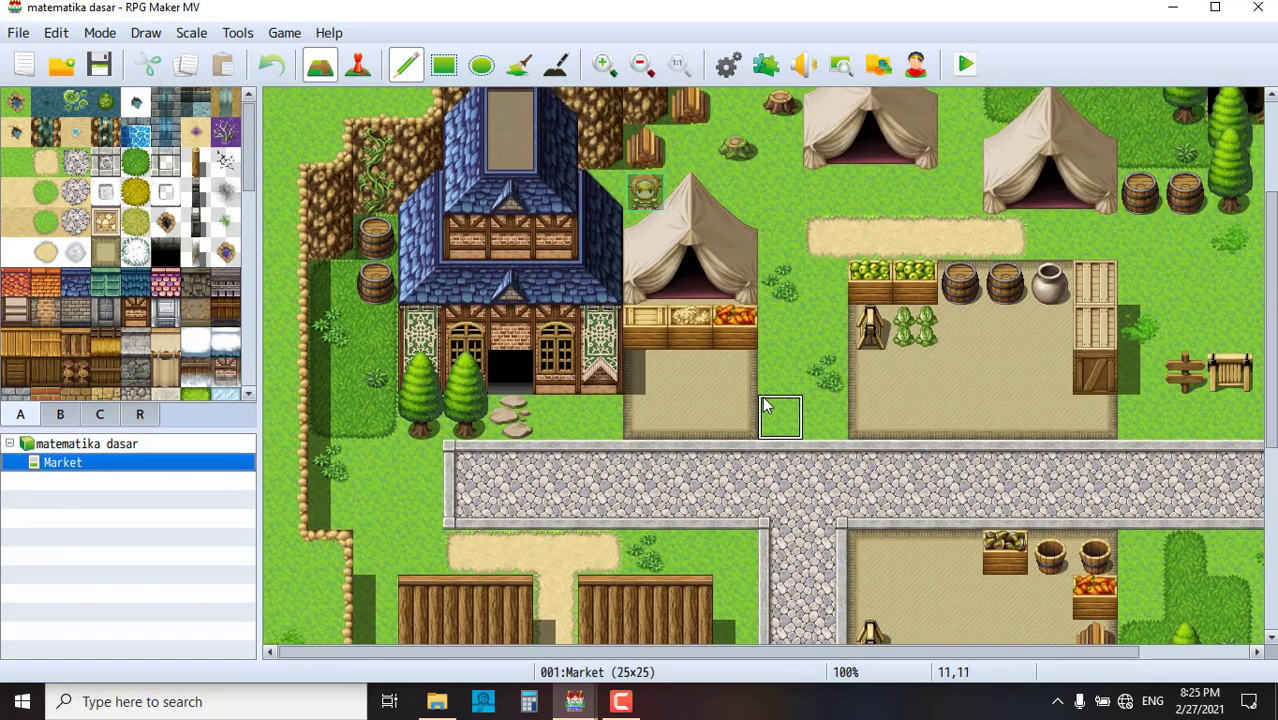
scroll(765, 400, down, 7)
scroll(765, 400, down, 2)
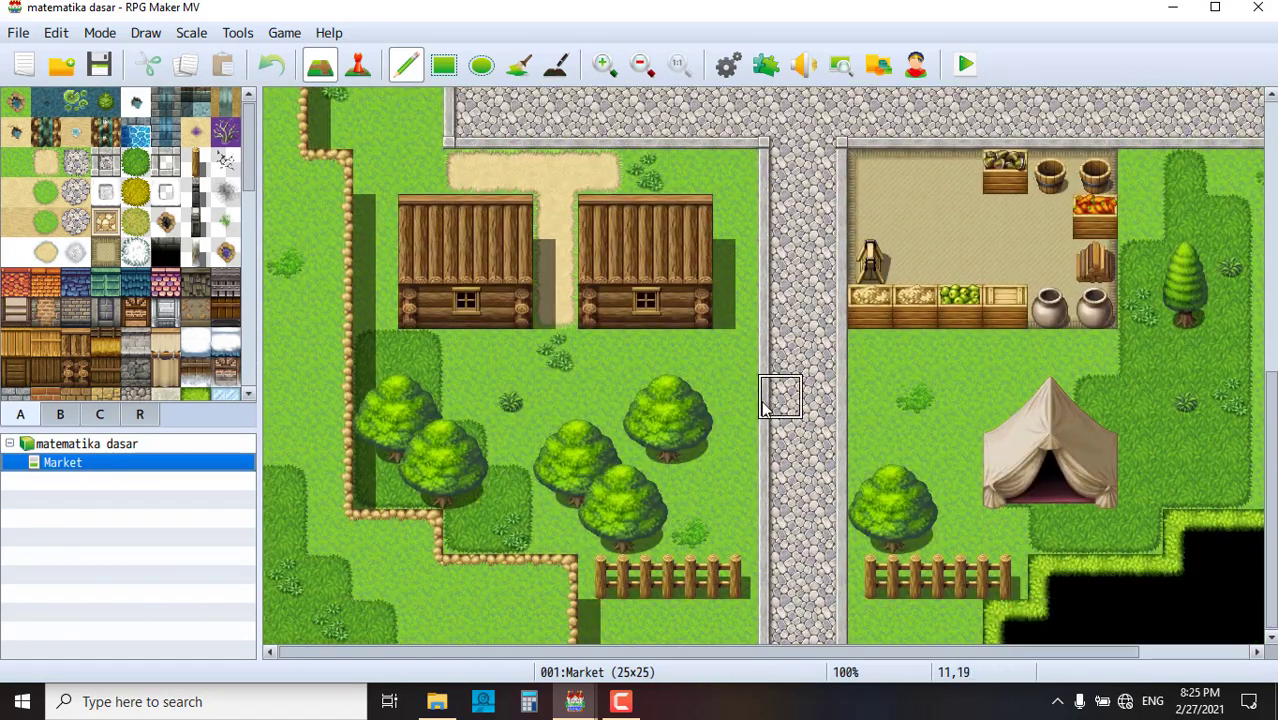
scroll(710, 390, up, 7)
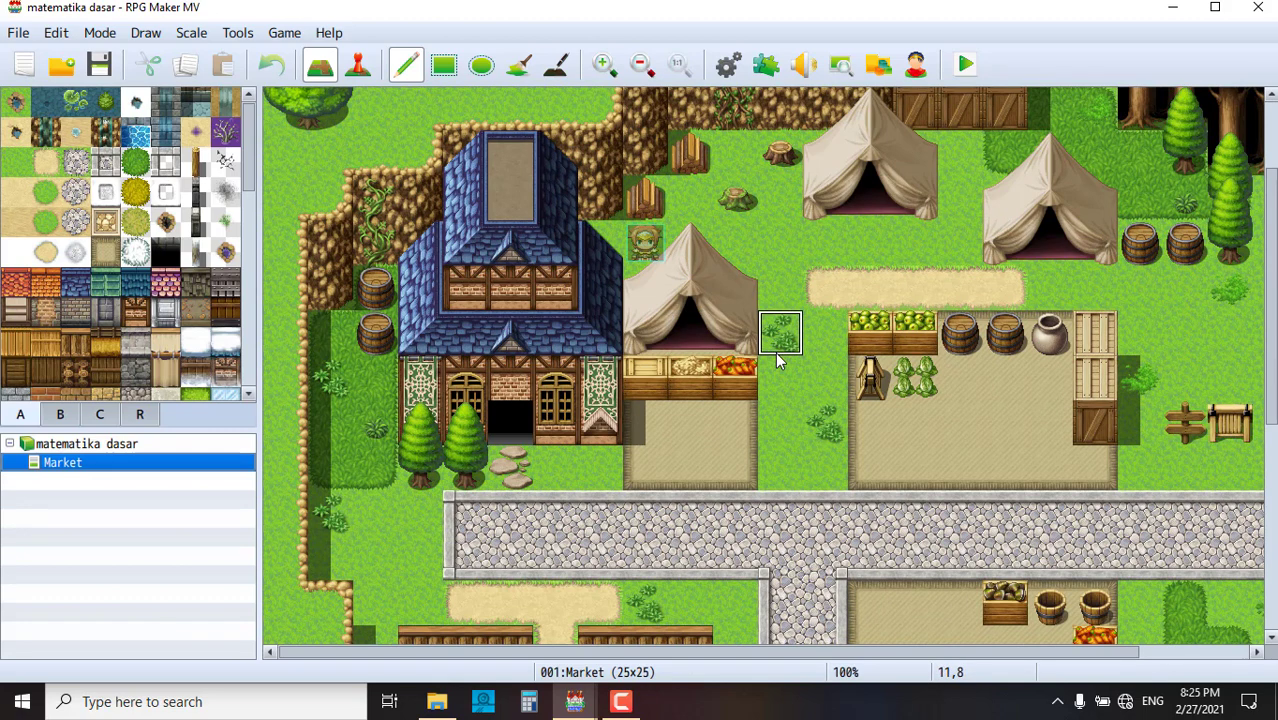
click(358, 66)
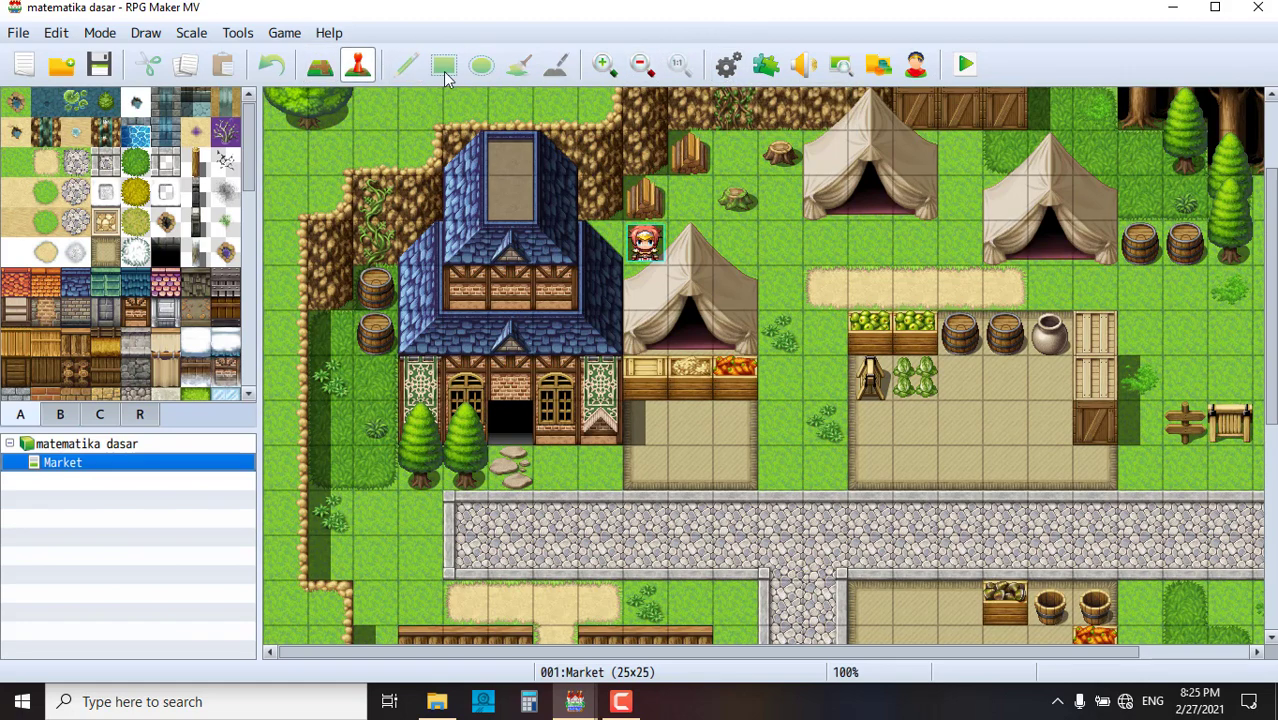
click(647, 250)
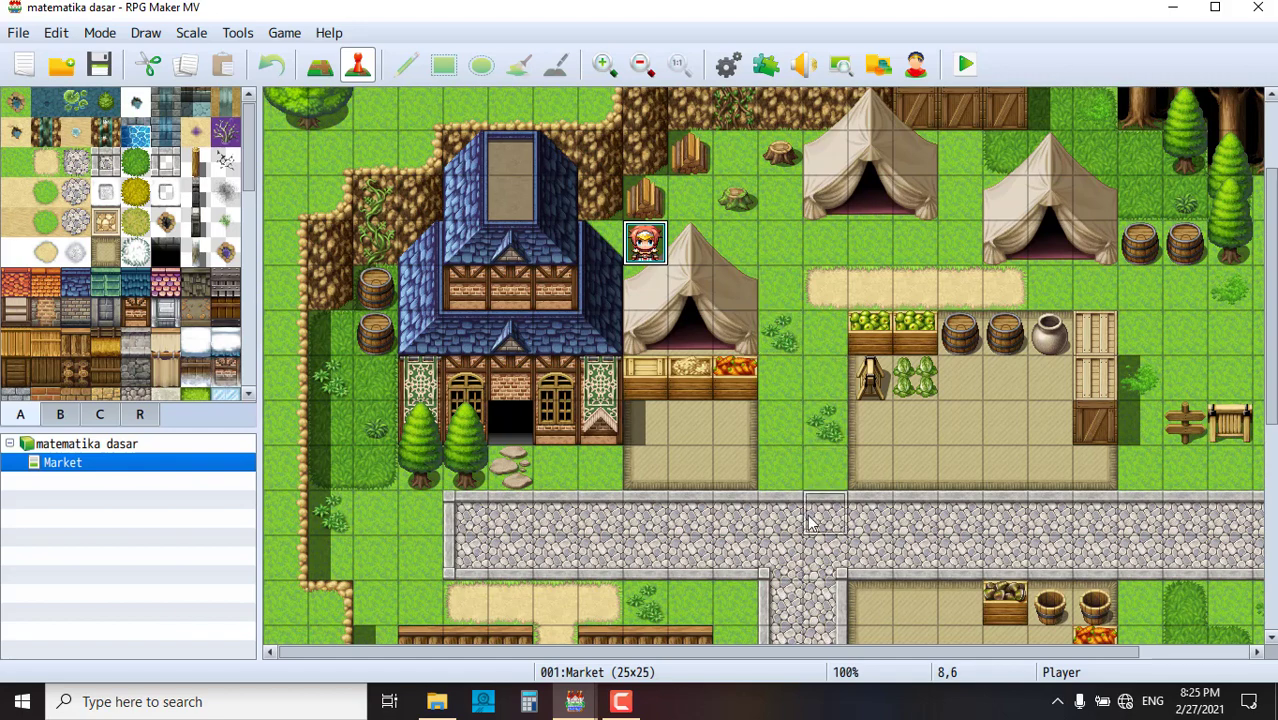
drag(793, 560, 796, 558)
scroll(802, 557, down, 4)
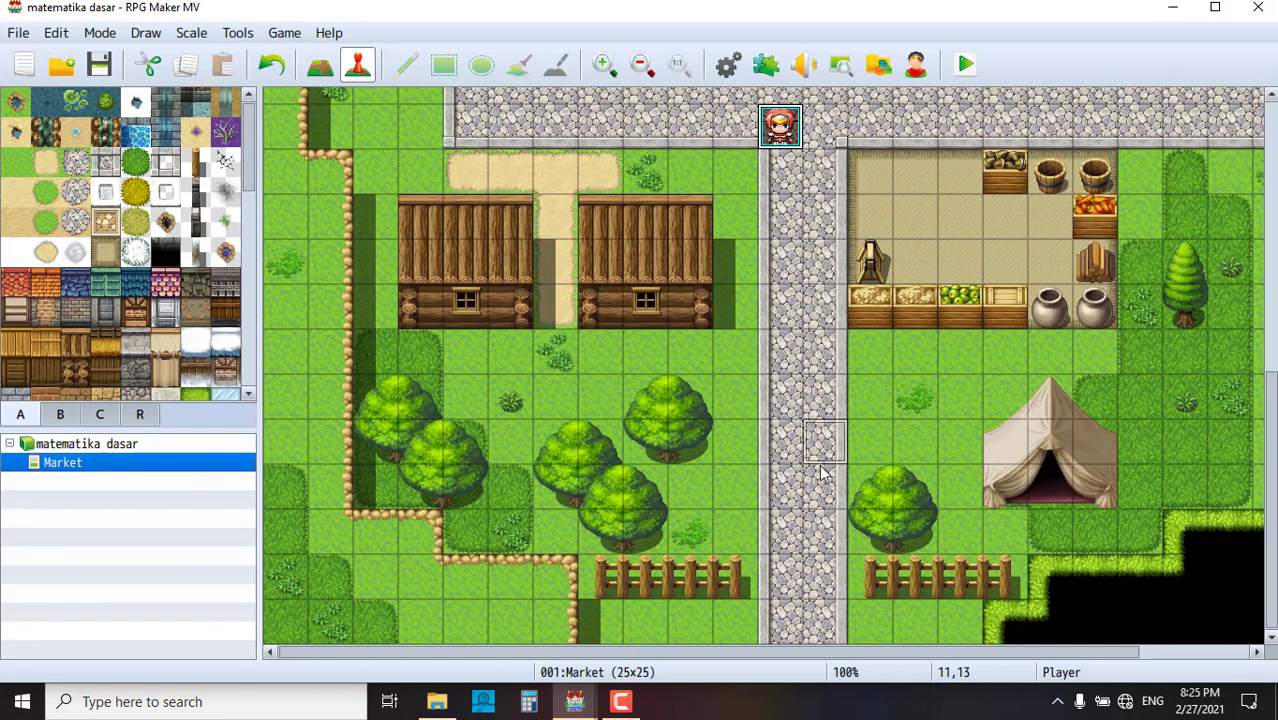
click(818, 478)
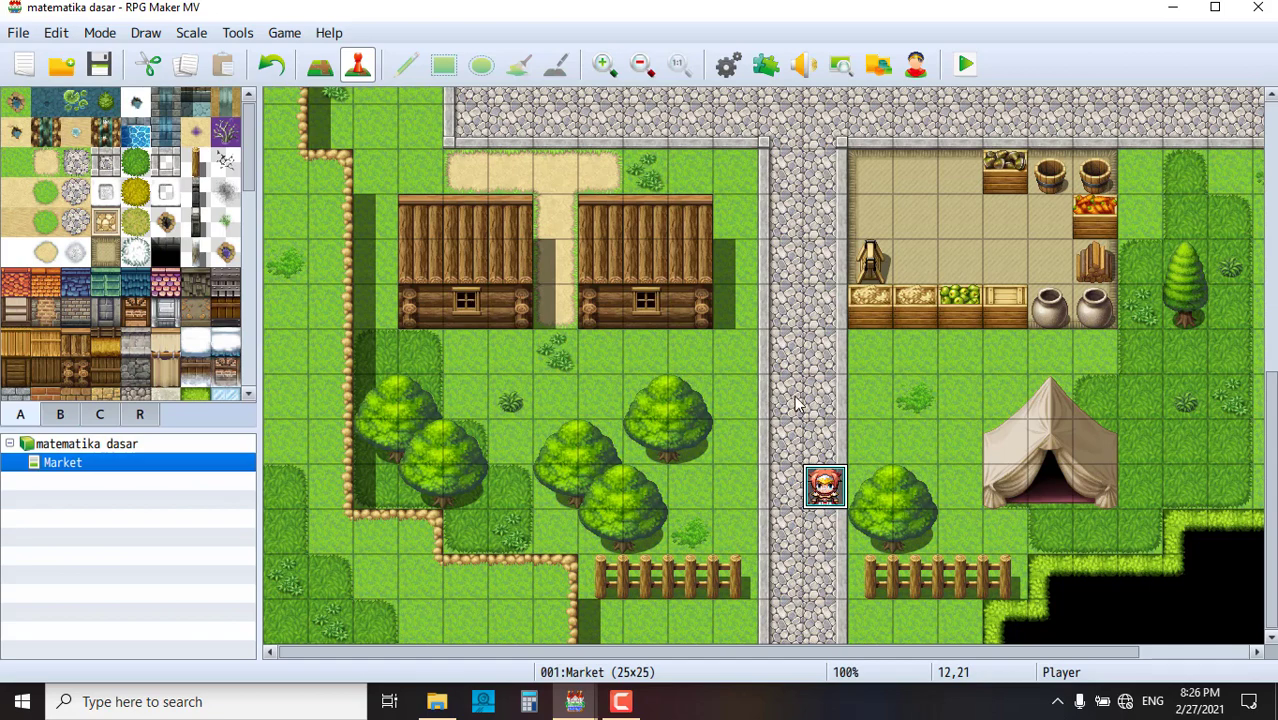
double_click(790, 349)
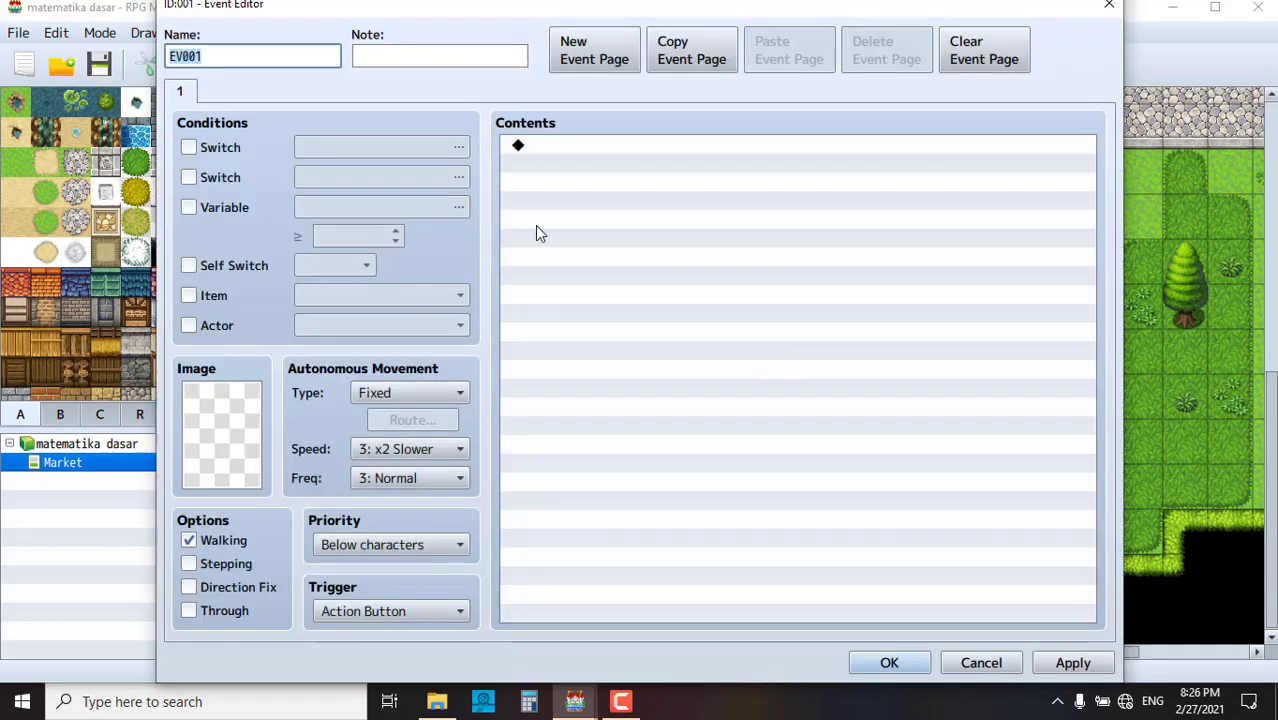
click(1108, 5)
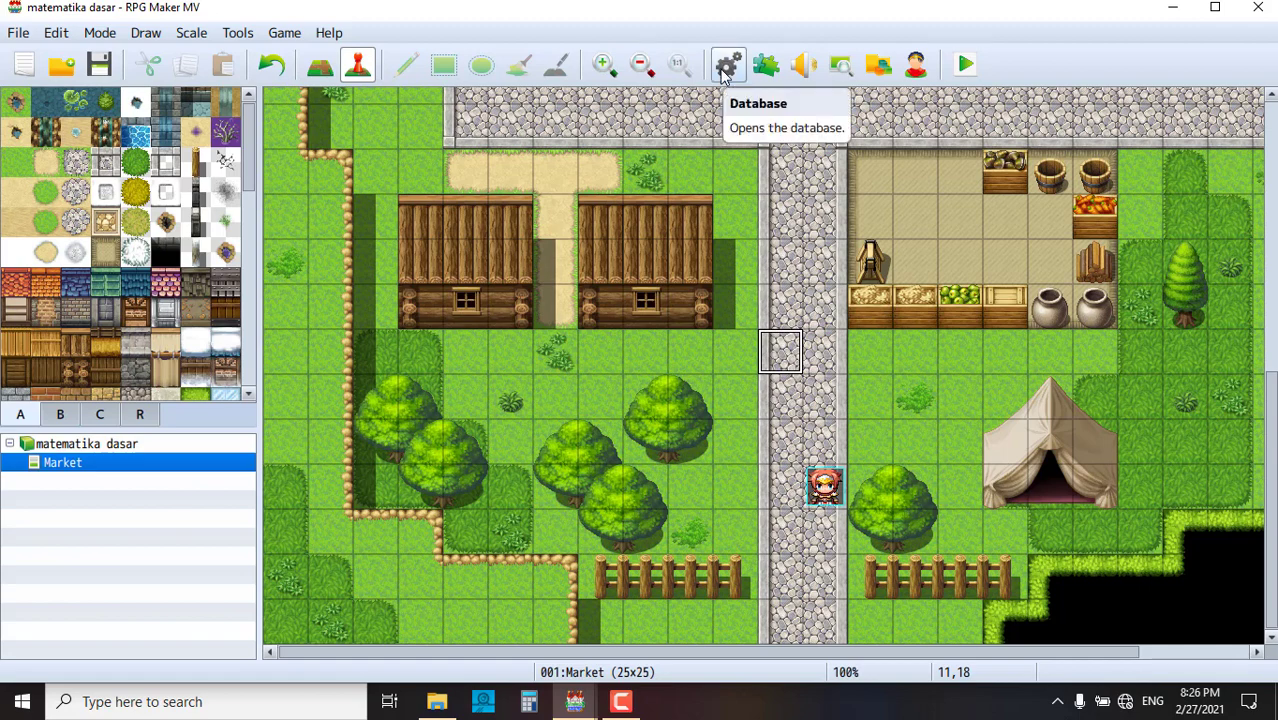
- Rename the currency from G to rupiah in the Database System settings and apply it
click(726, 66)
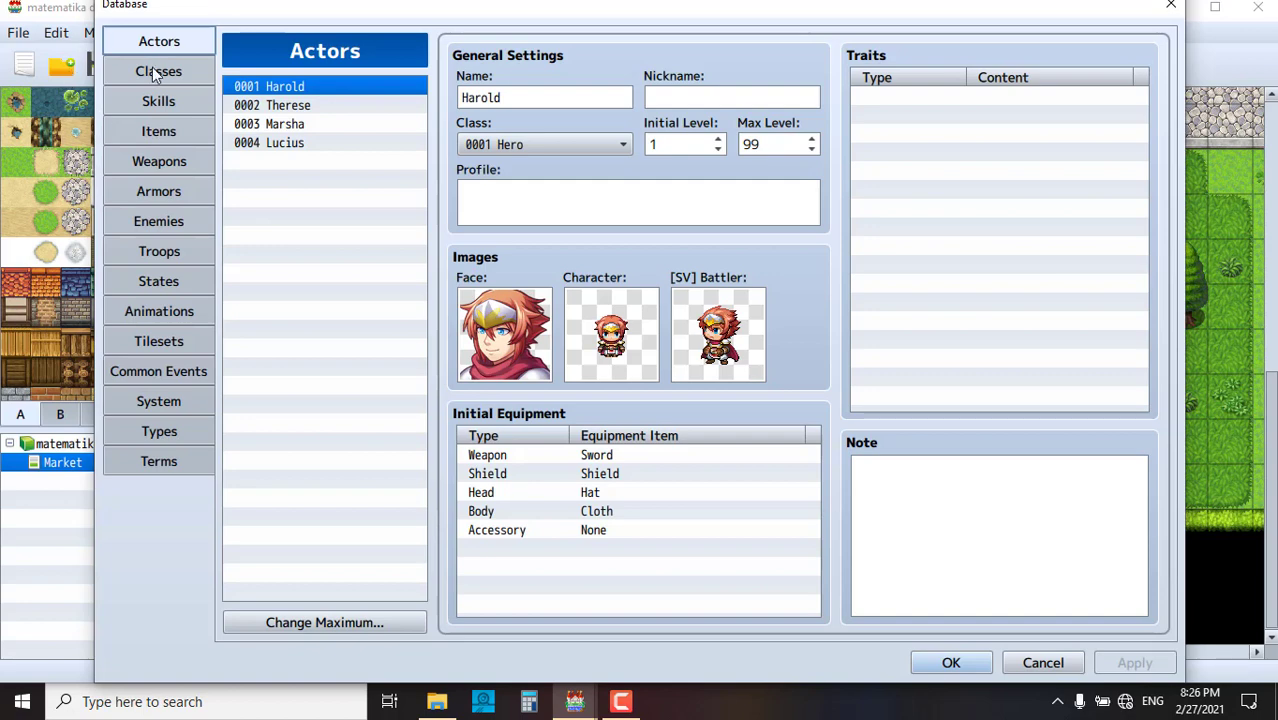
click(157, 72)
click(165, 131)
click(170, 221)
click(165, 281)
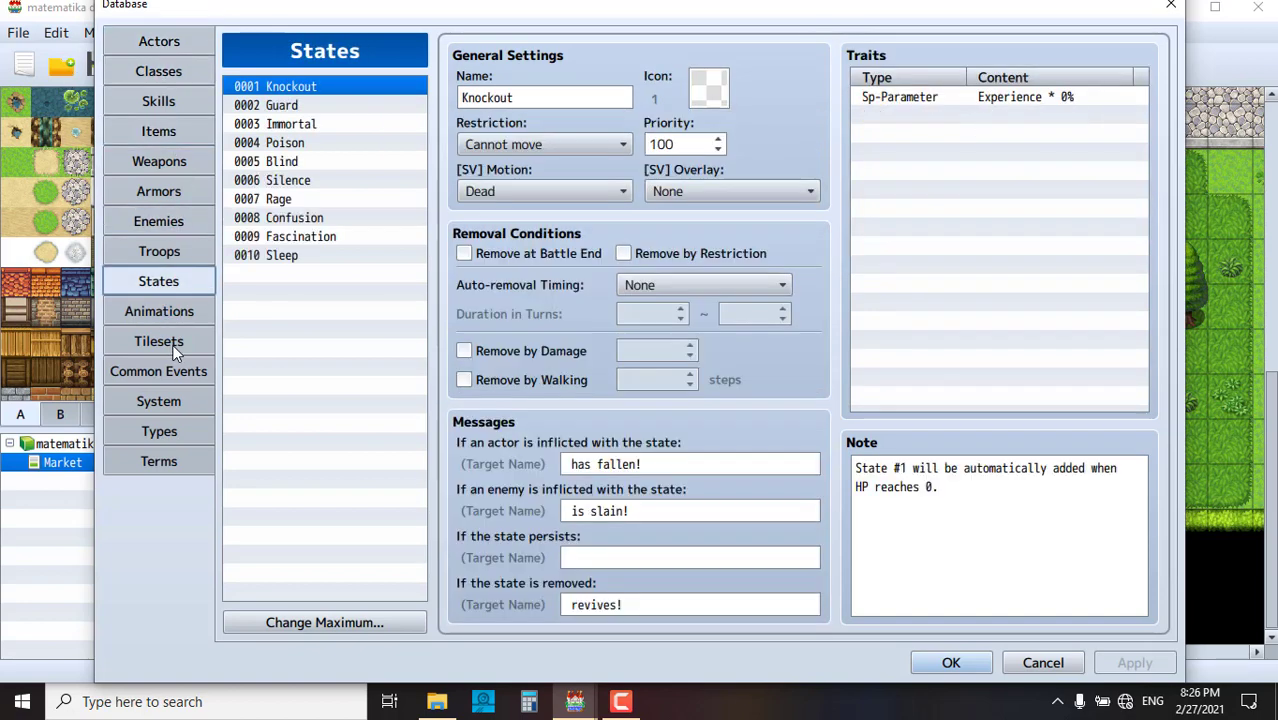
click(172, 343)
click(171, 400)
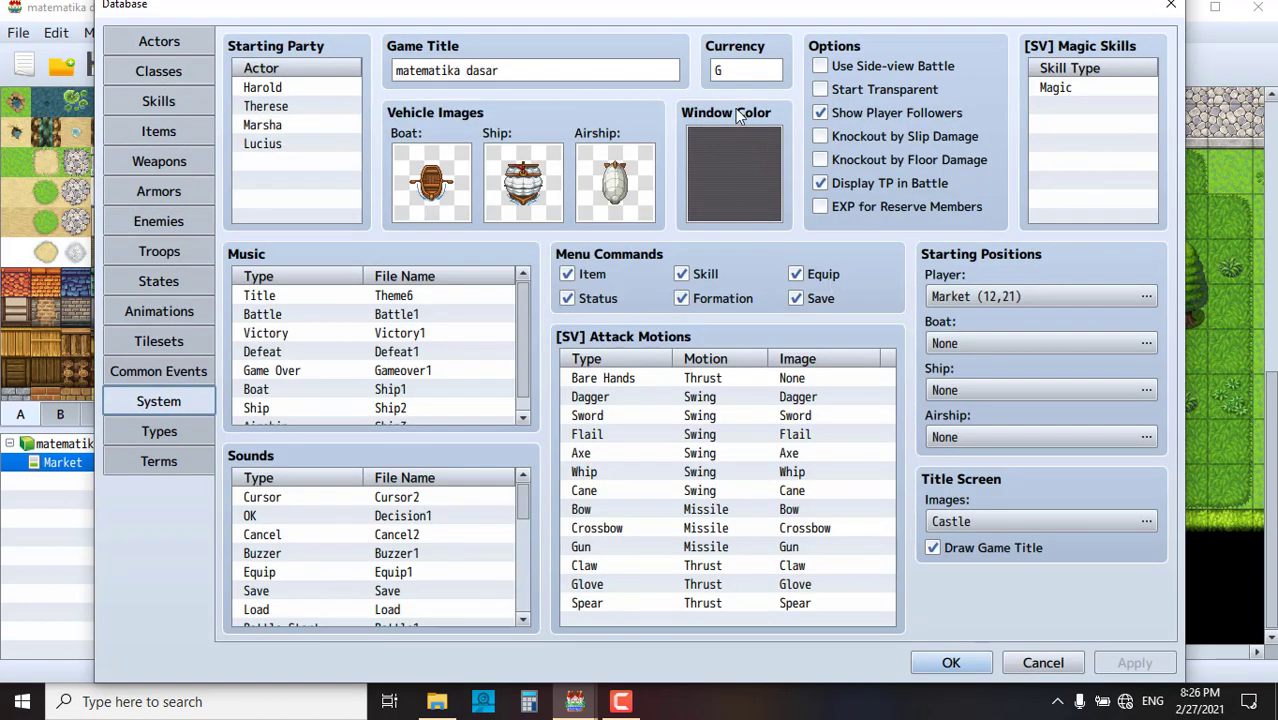
click(736, 71)
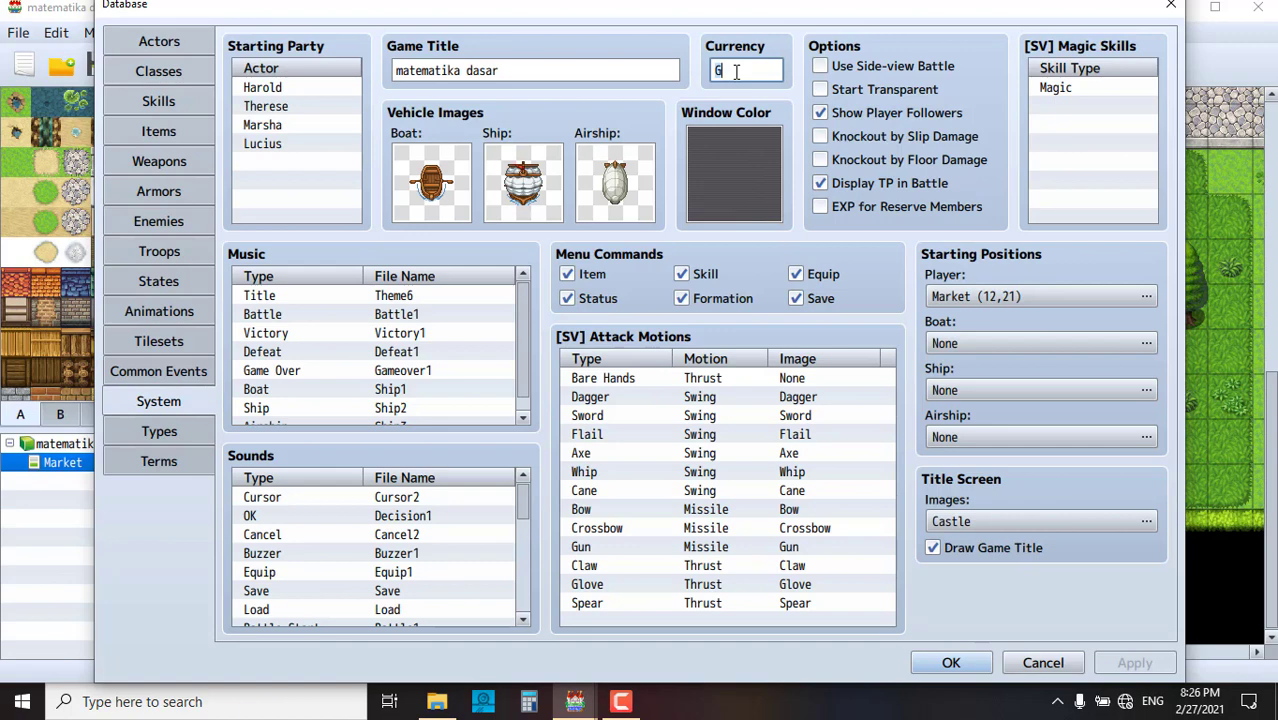
text(rupiah)
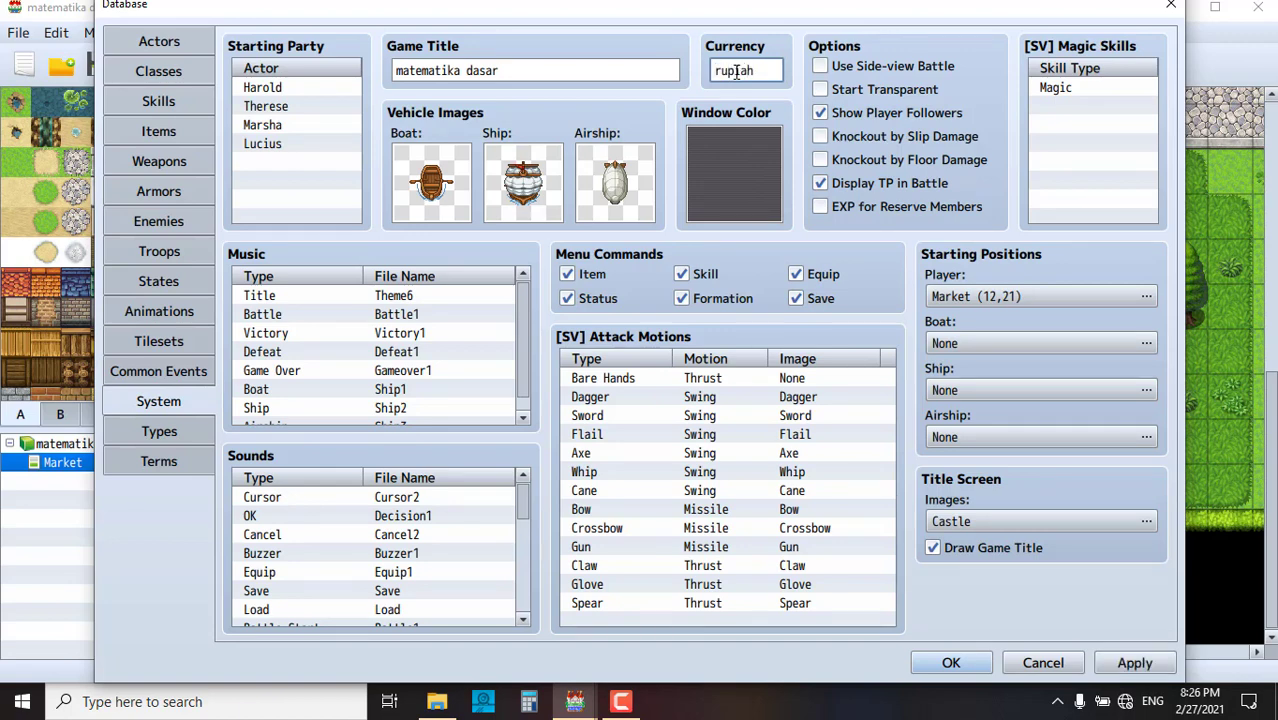
click(1134, 661)
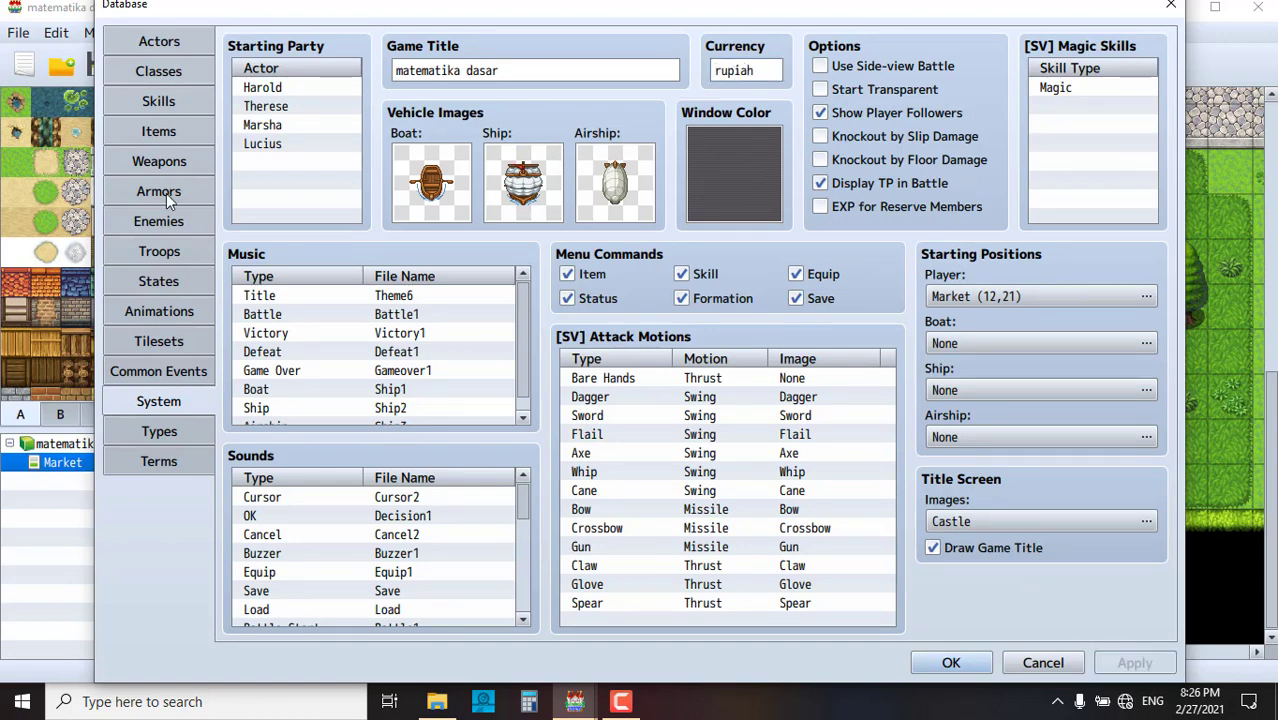
click(155, 43)
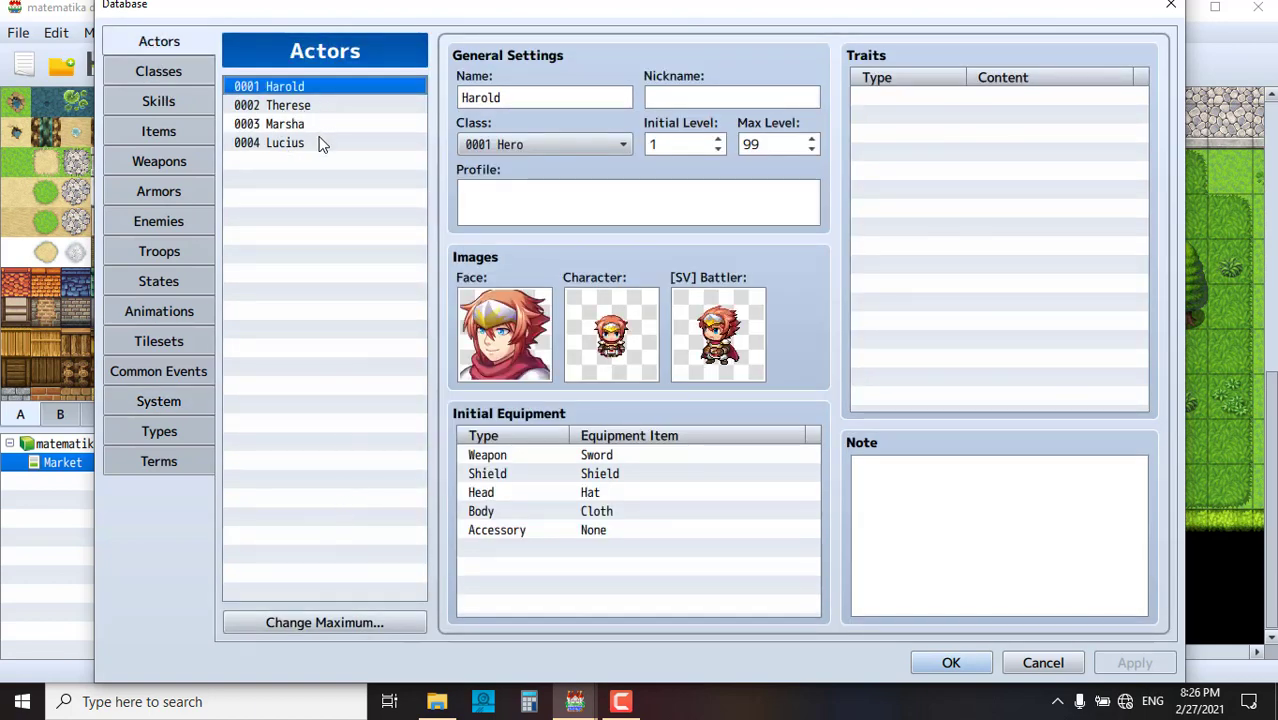
- Reduce the actors to one and rename the actor Harold to rozack
click(345, 619)
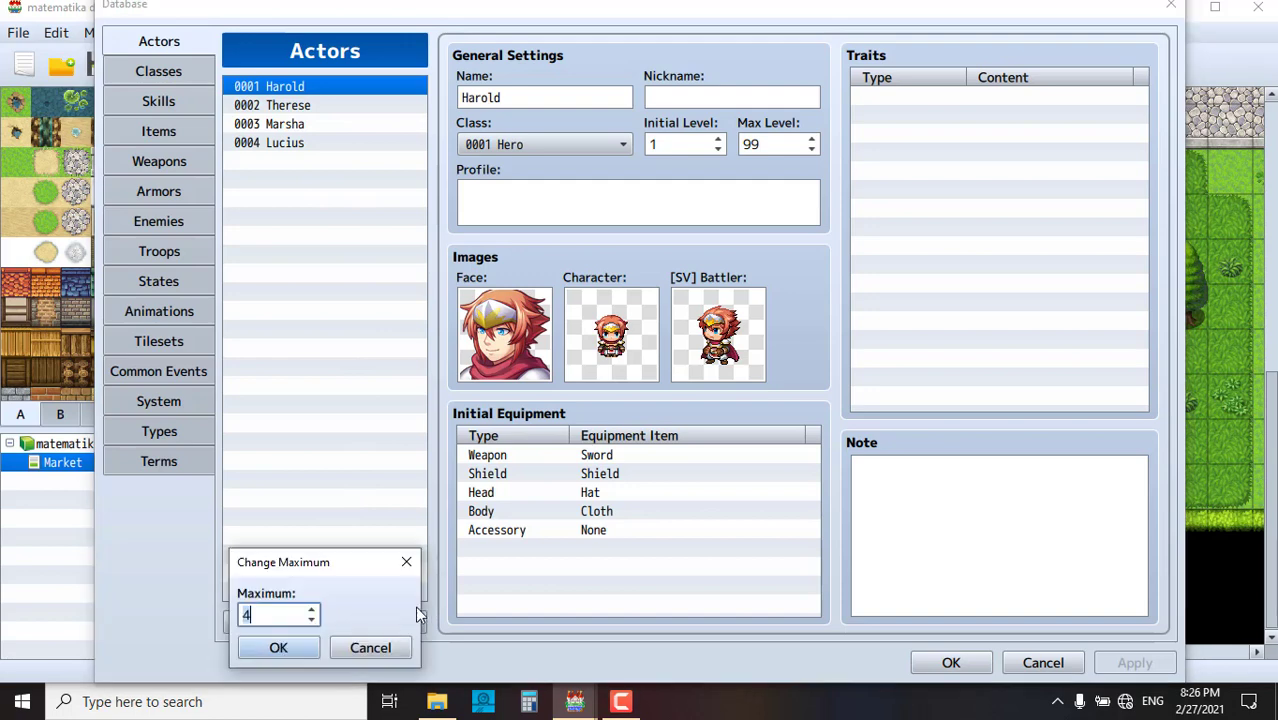
click(312, 620)
click(312, 620)
click(312, 620)
click(278, 648)
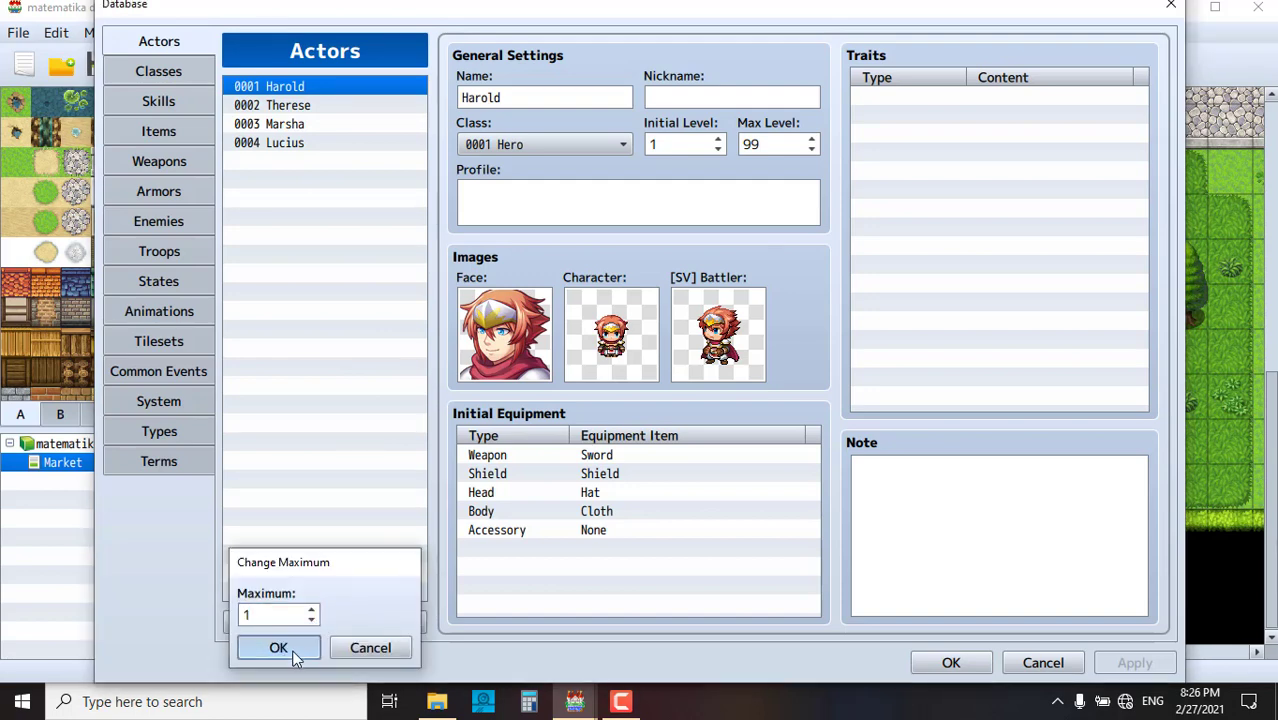
click(514, 98)
drag(510, 98, 456, 107)
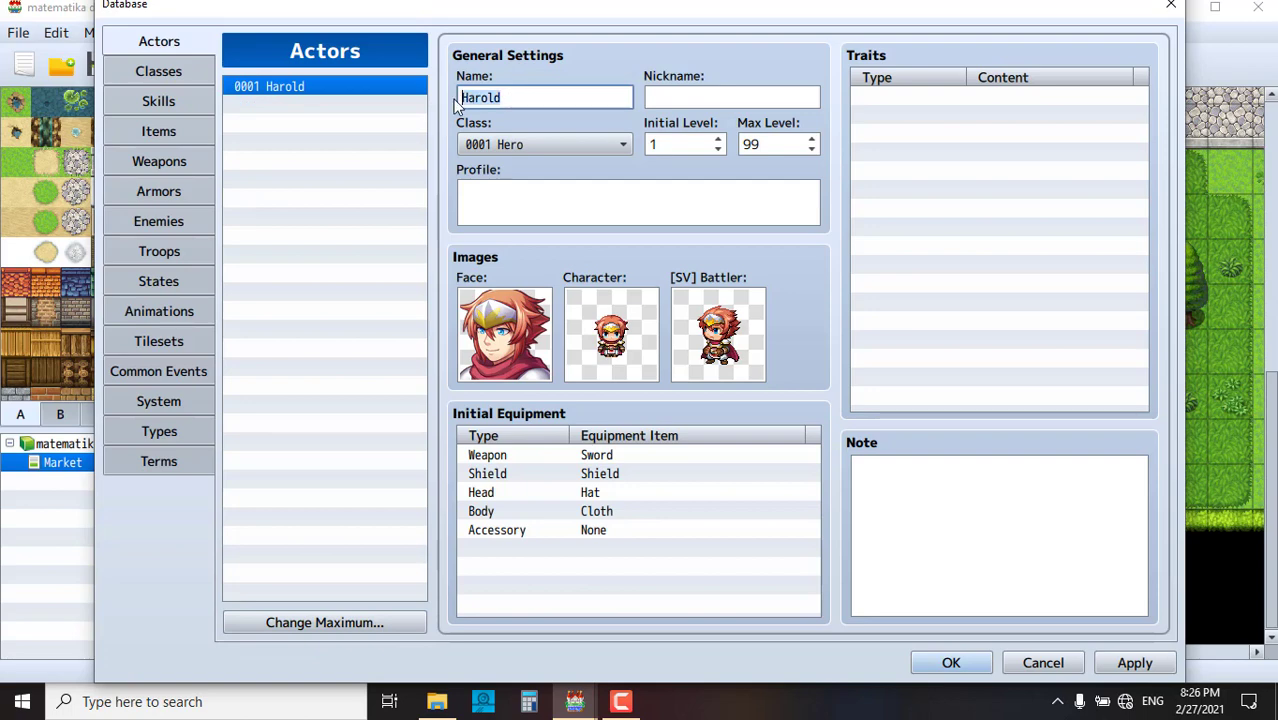
text(ro)
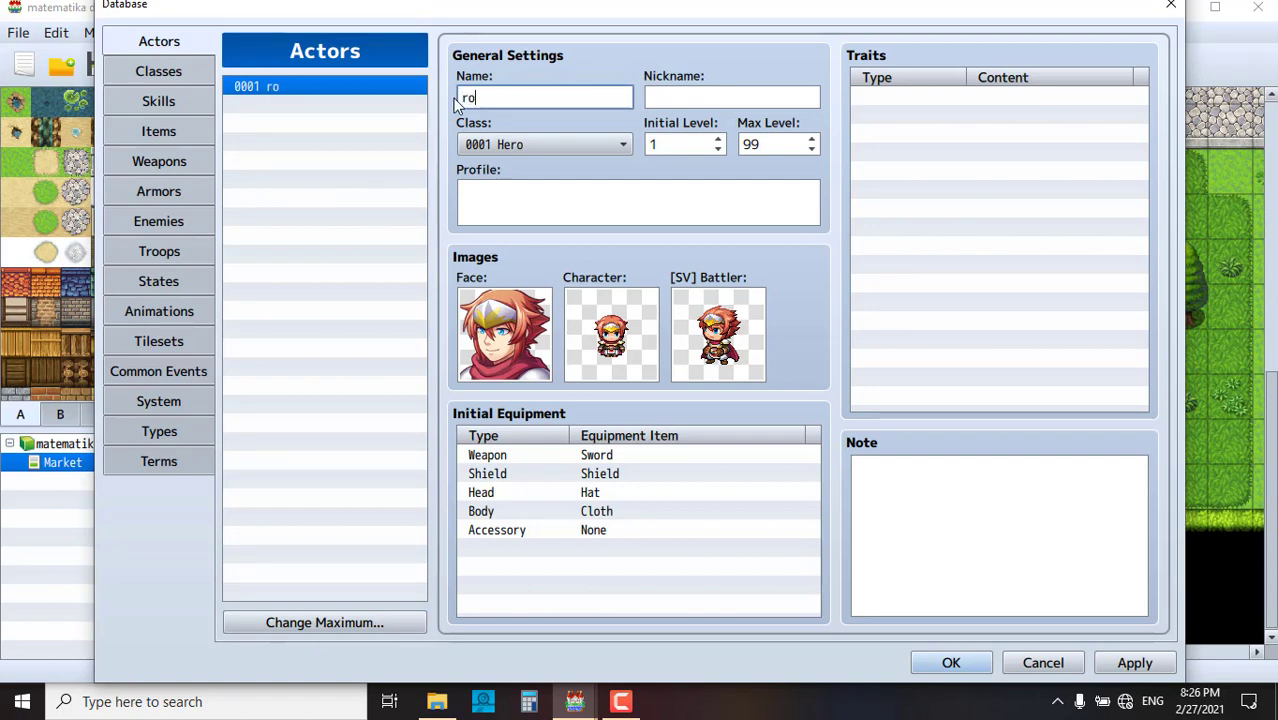
text(zacck)
- Give rozack the first red-haired Actor1 face and apply the changes
double_click(492, 345)
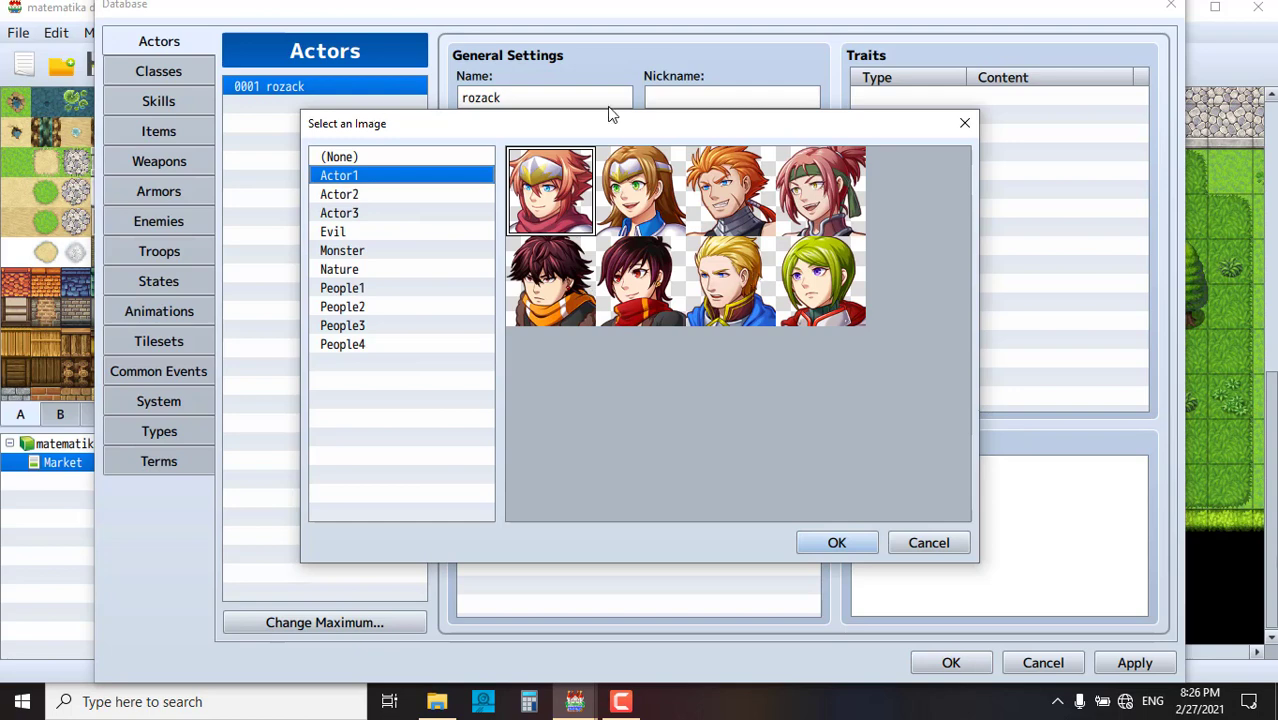
click(962, 126)
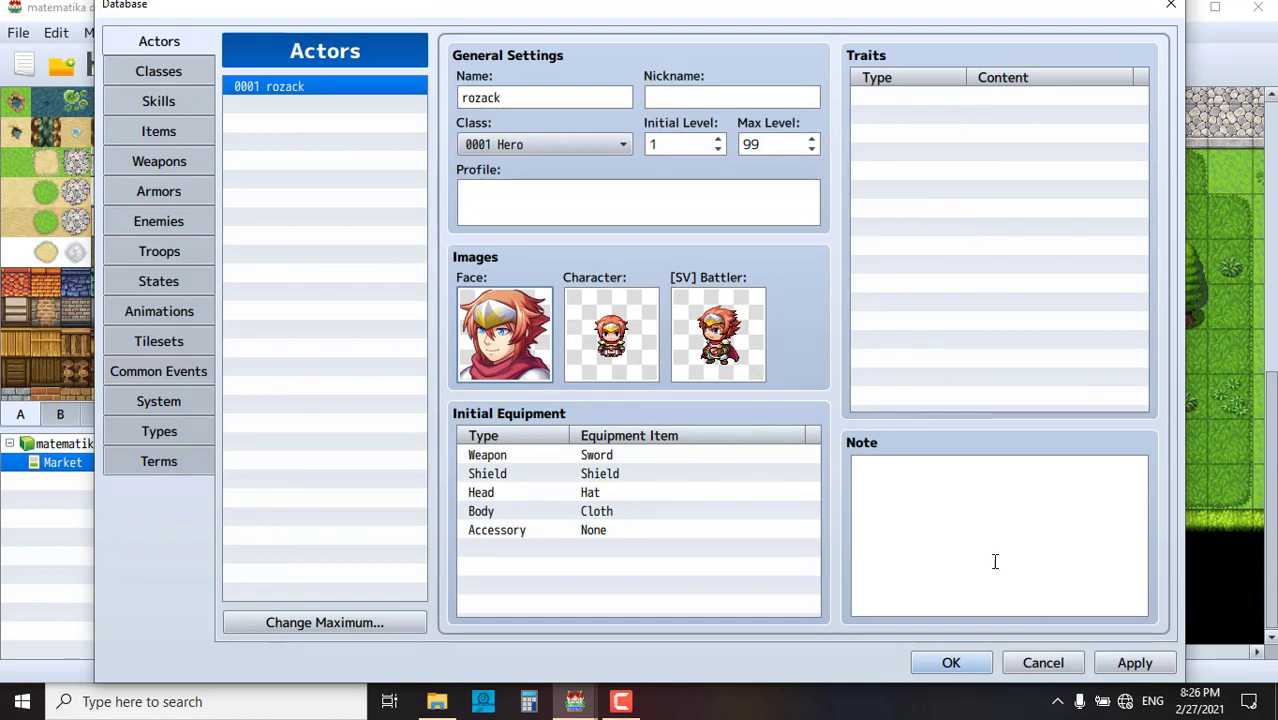
click(1135, 664)
- Close the Database and move the player start down the road to tile 11,23
click(960, 663)
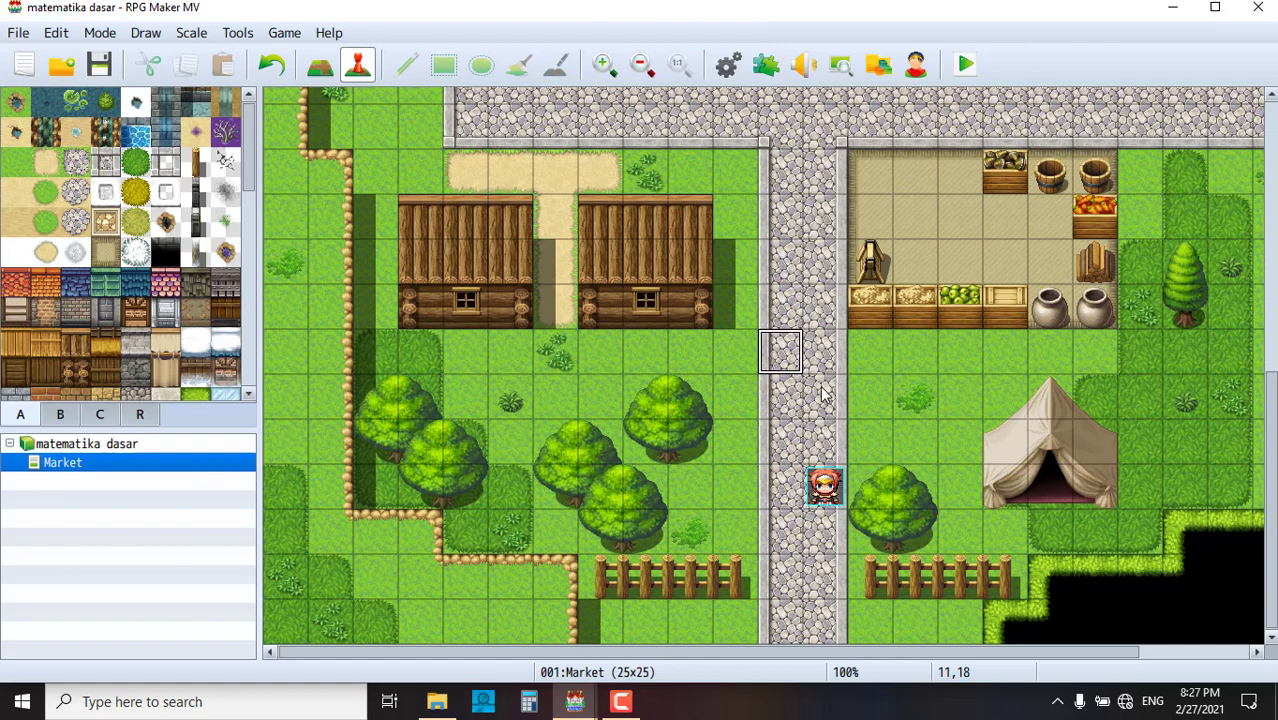
scroll(813, 362, up, 8)
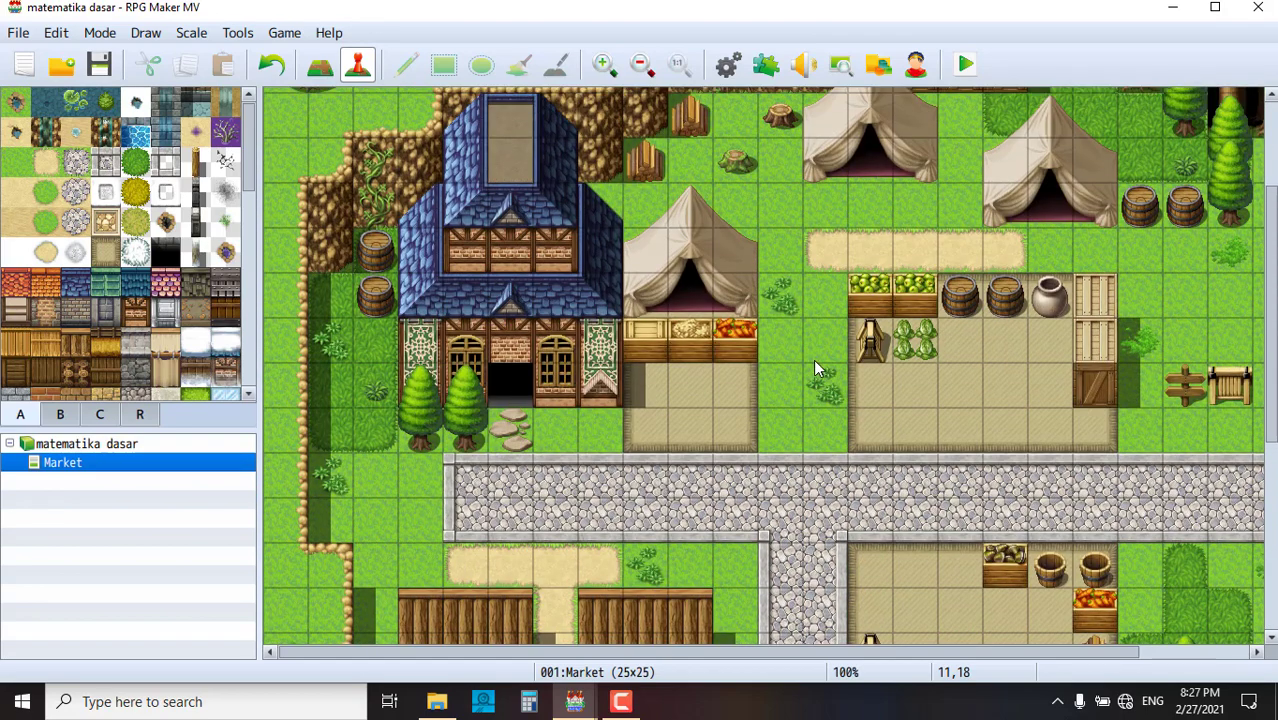
scroll(813, 365, down, 7)
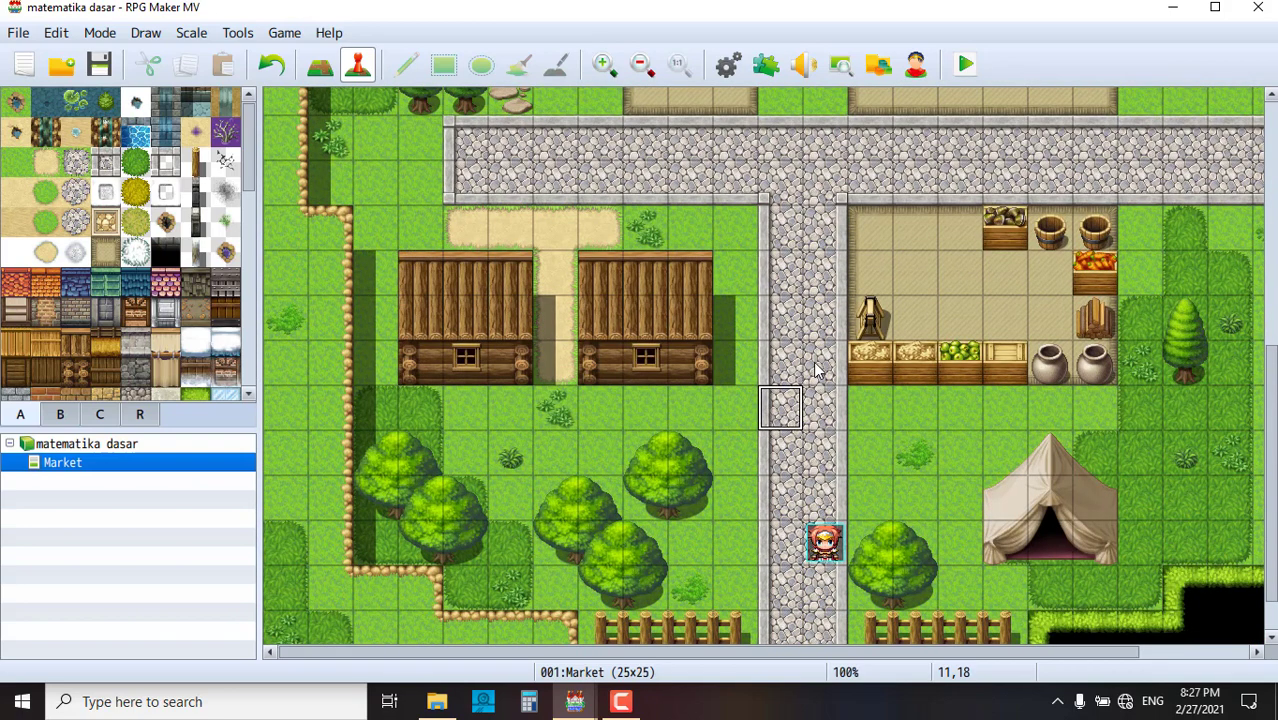
scroll(815, 450, up, 1)
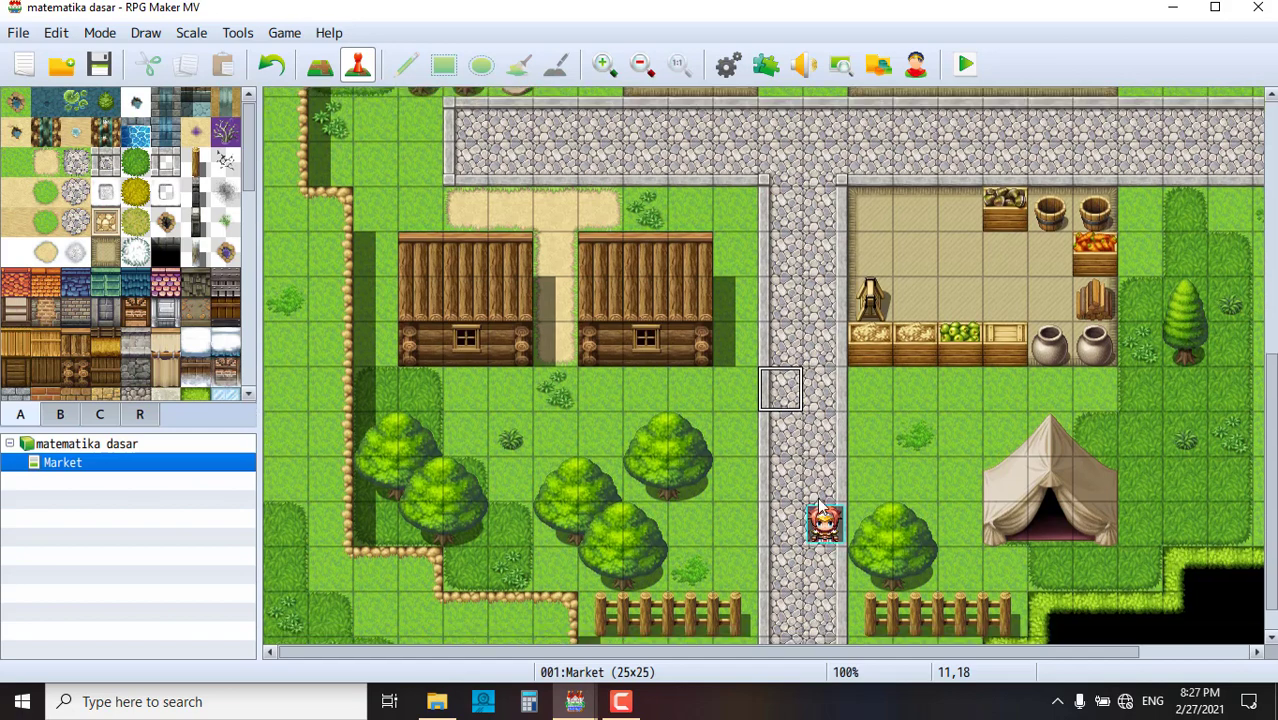
scroll(818, 505, up, 2)
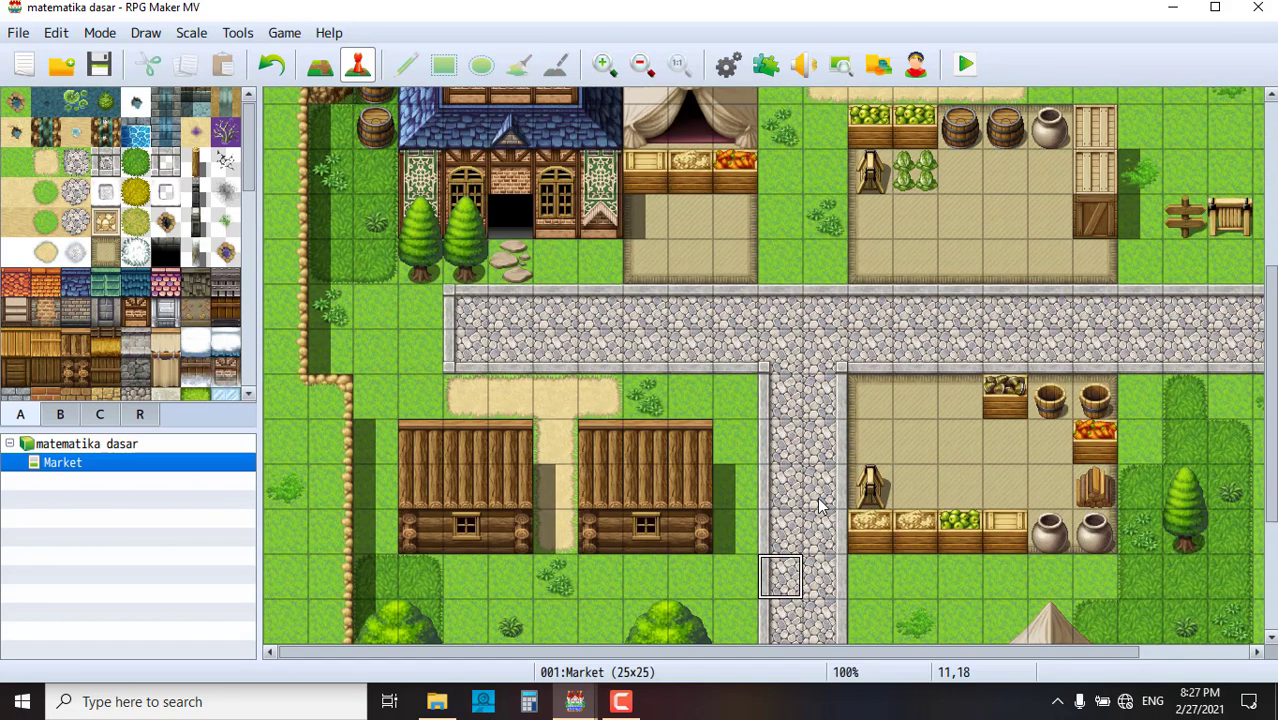
scroll(818, 505, down, 2)
scroll(818, 505, up, 3)
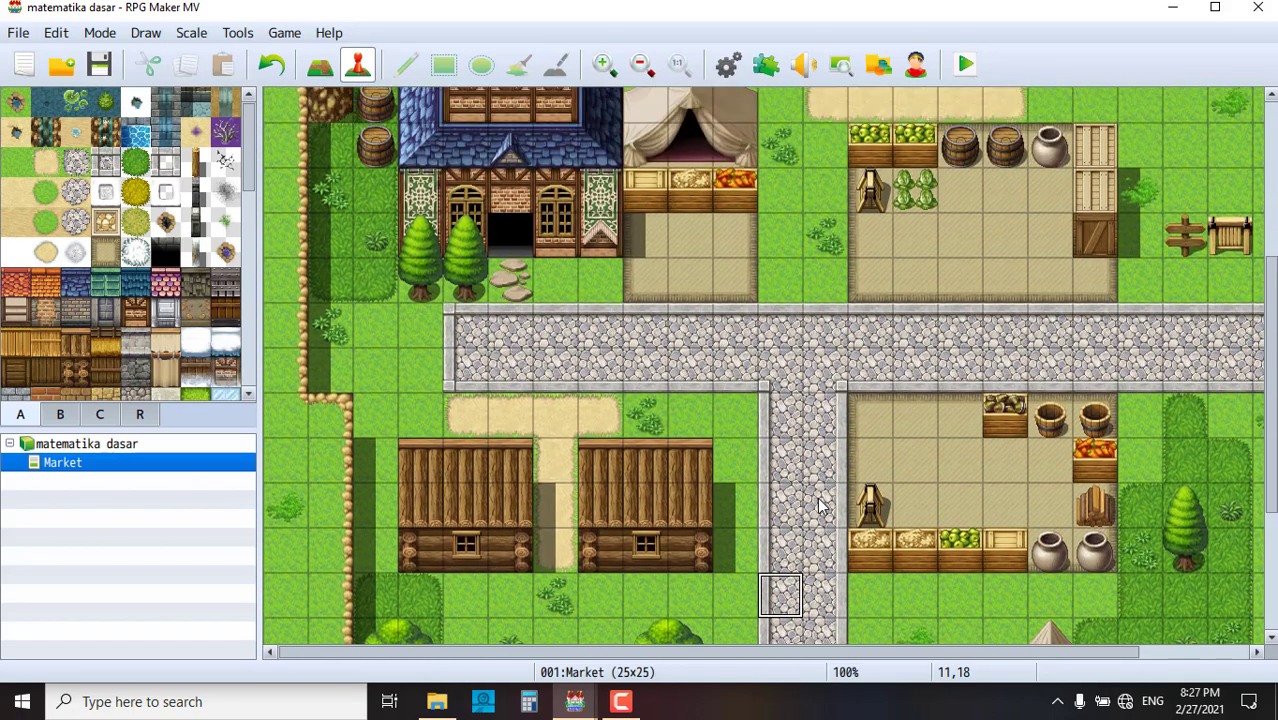
scroll(818, 505, down, 3)
scroll(818, 505, down, 2)
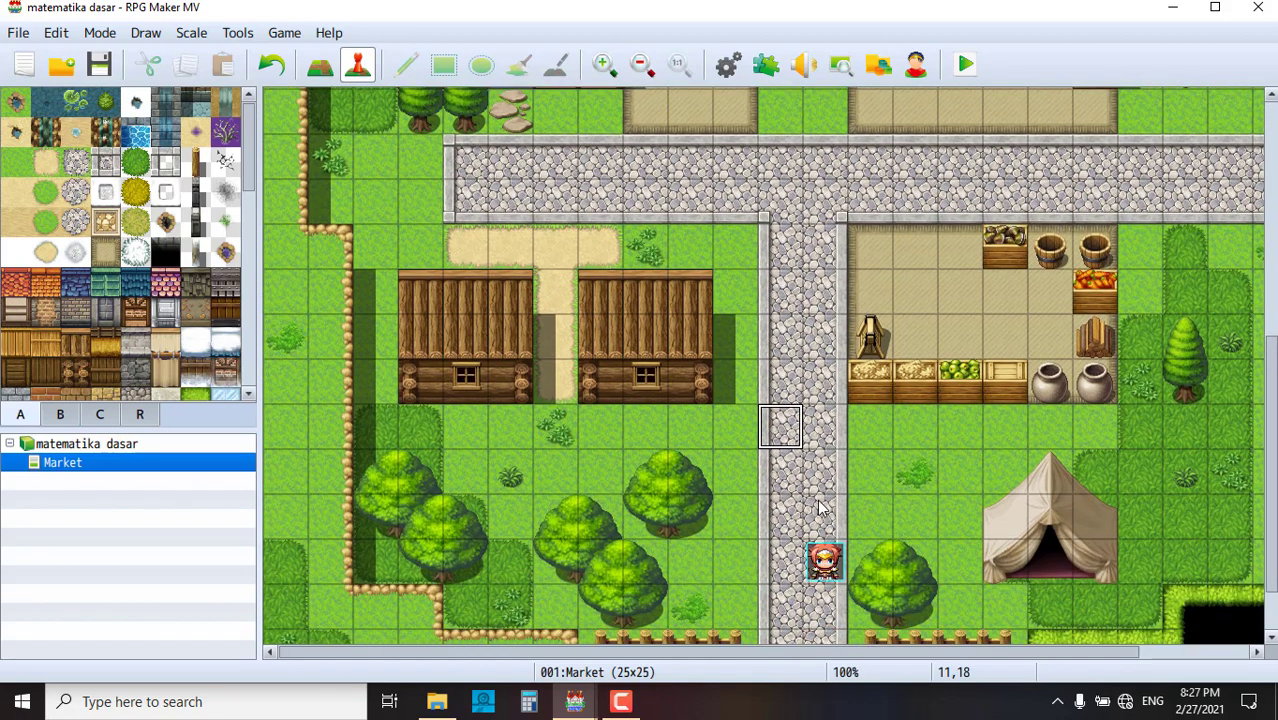
scroll(826, 563, down, 2)
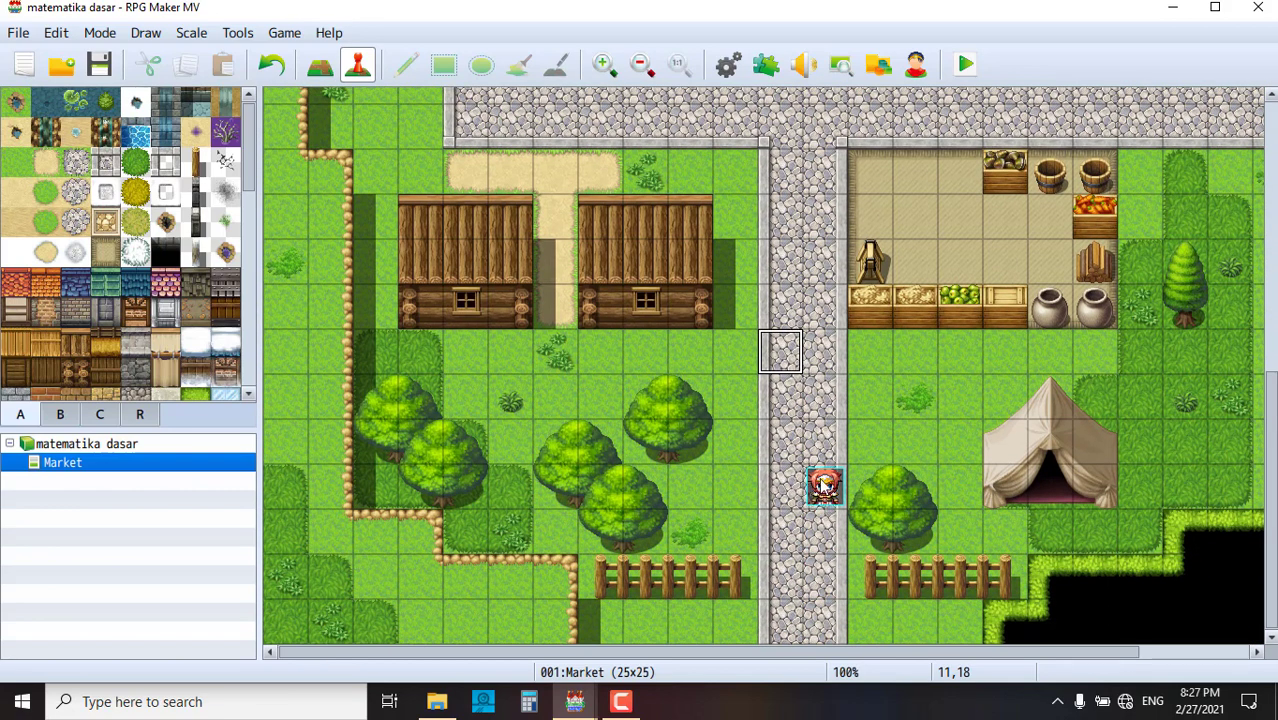
drag(820, 490, 782, 576)
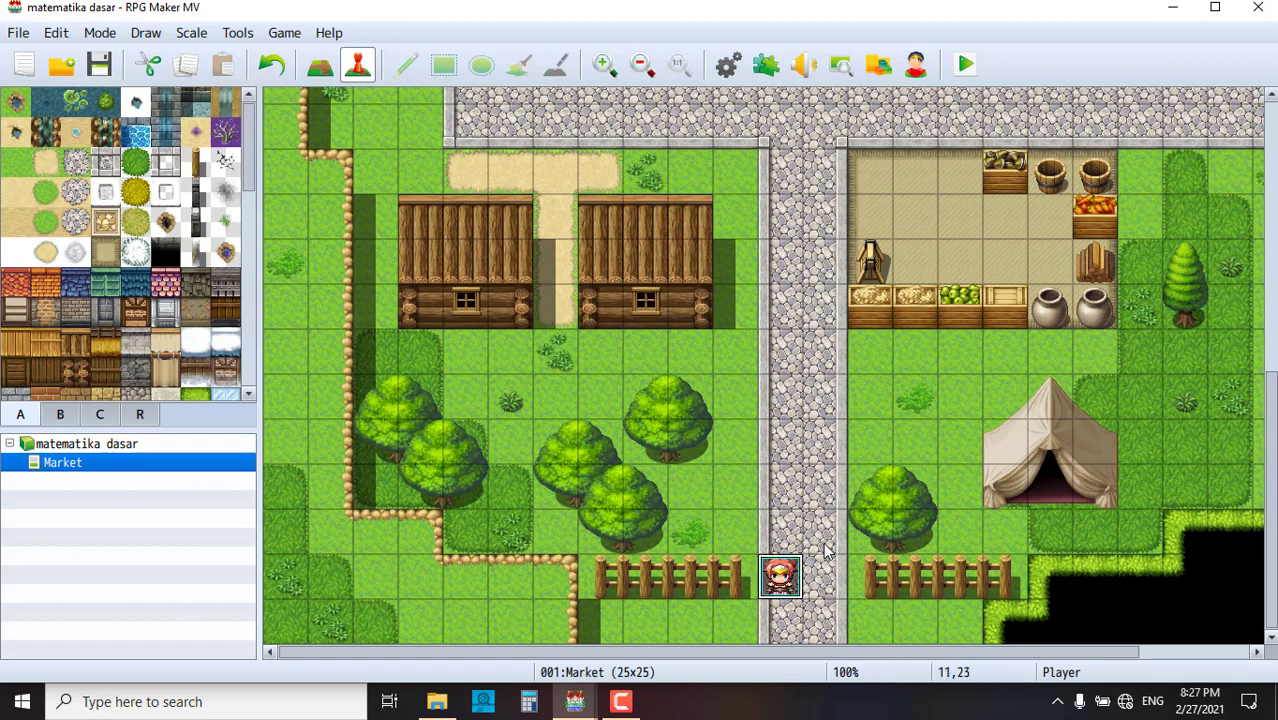
scroll(881, 368, up, 2)
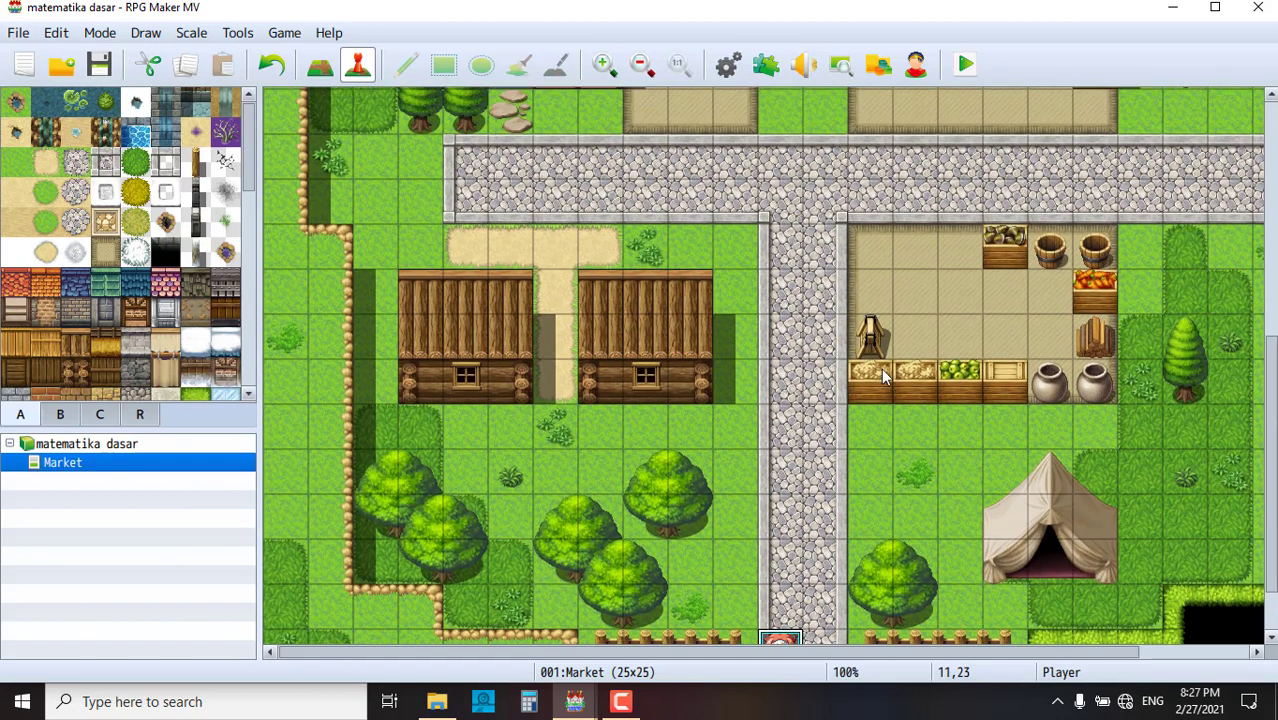
click(946, 300)
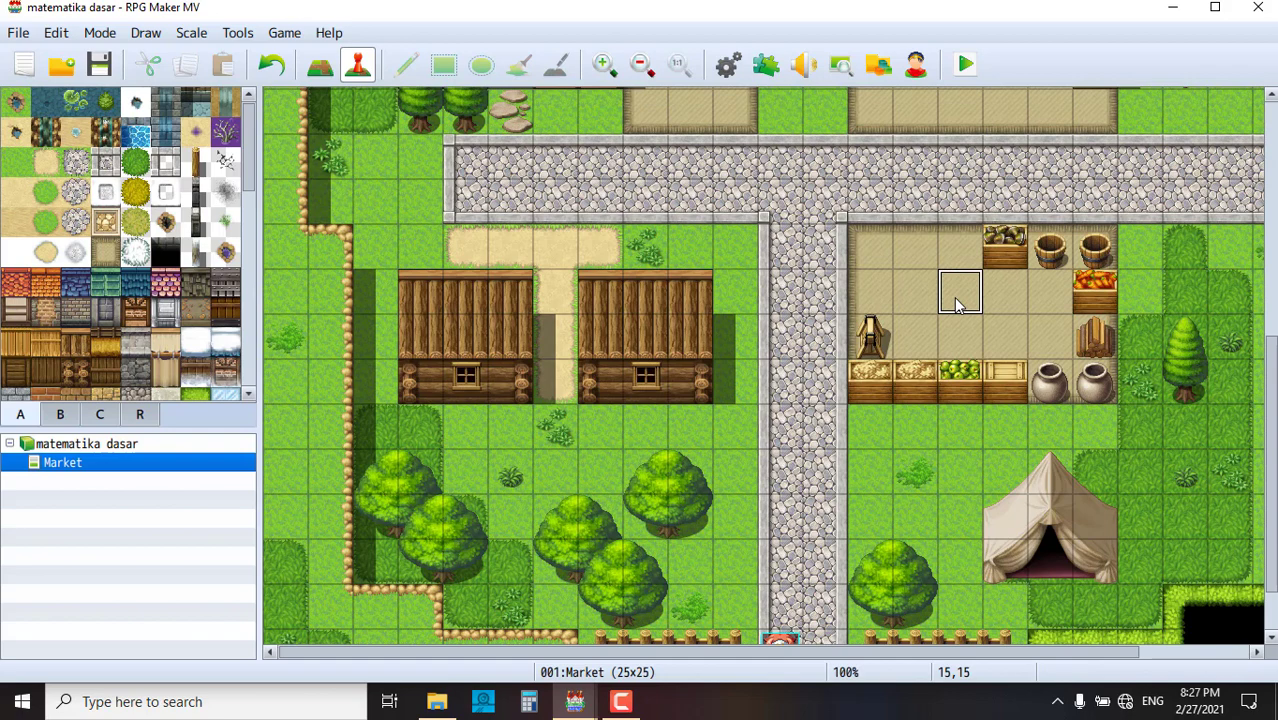
- Create a new event on market stall tile 15,15 and name it 'penjual 1'
double_click(958, 305)
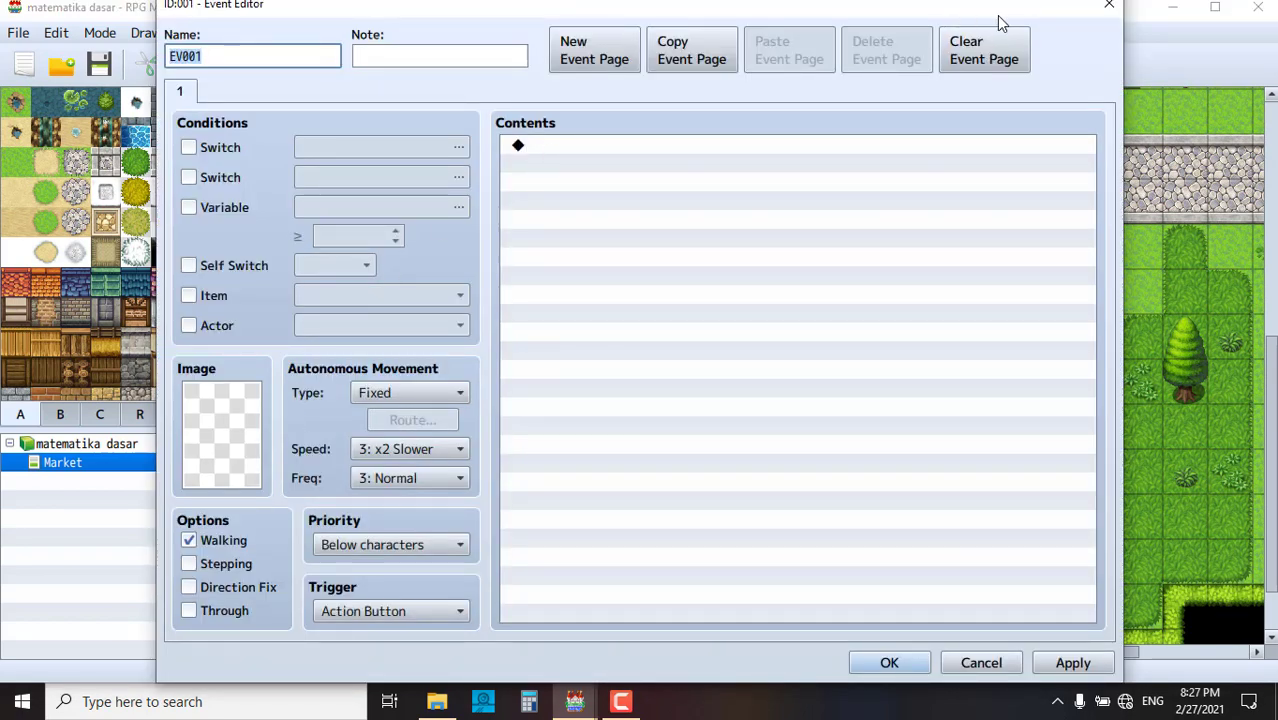
click(1108, 6)
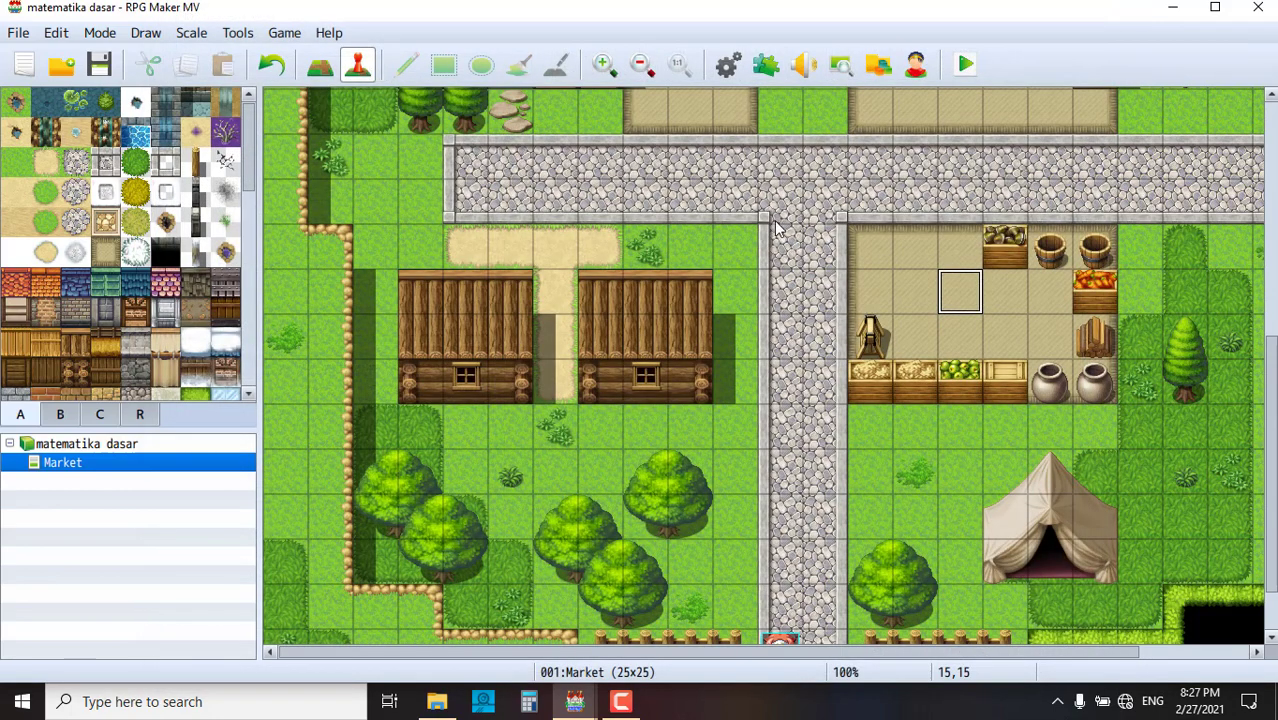
double_click(955, 292)
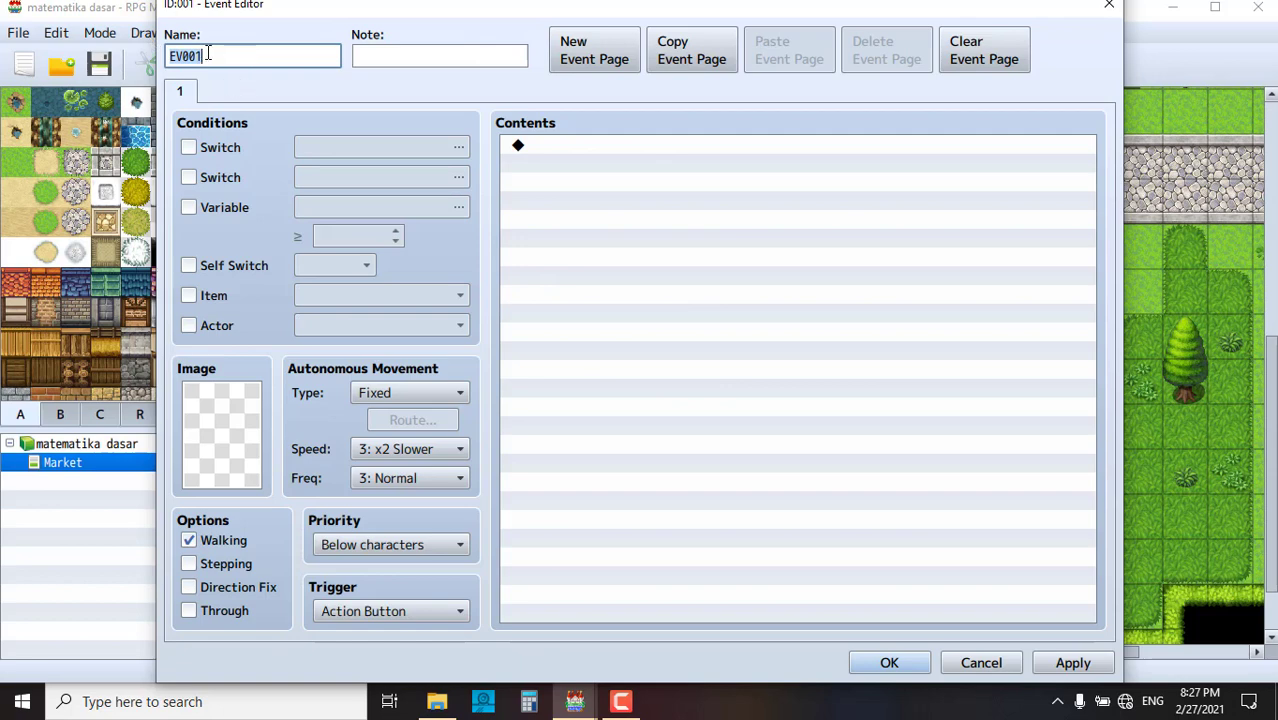
text(bag)
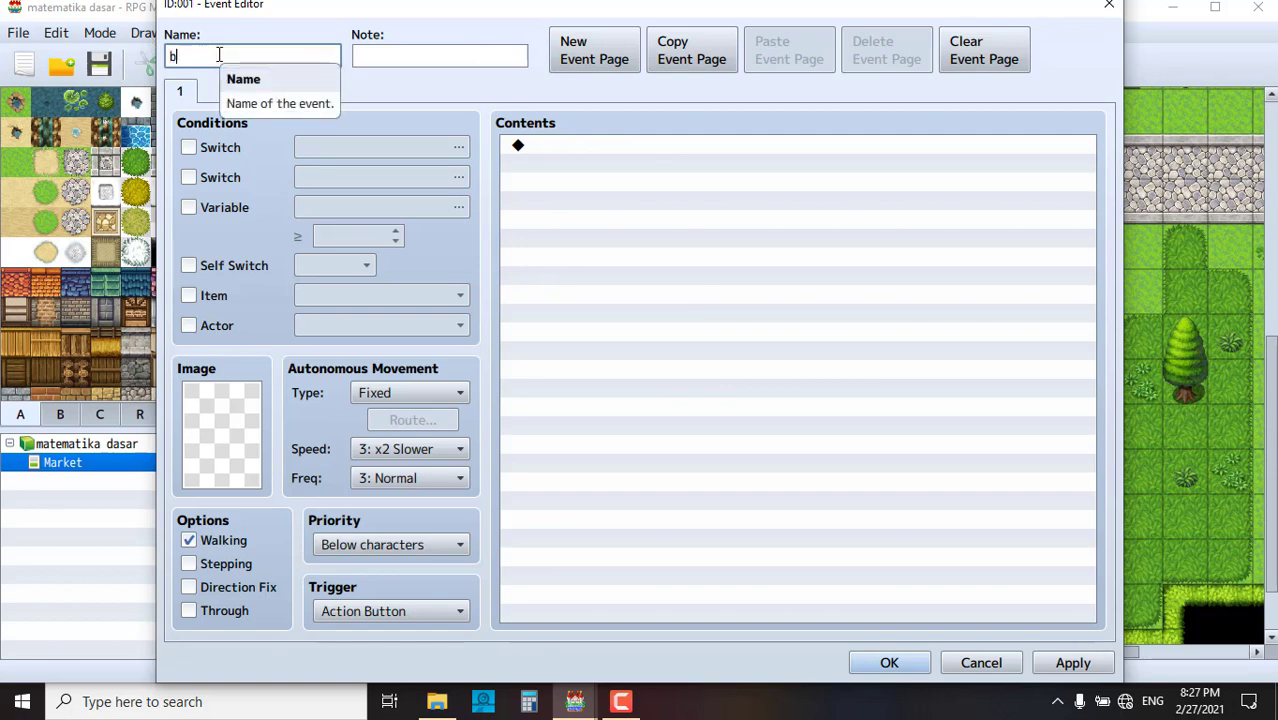
key(BackSpace)
key(BackSpace)
key(BackSpace)
text(penjual 1)
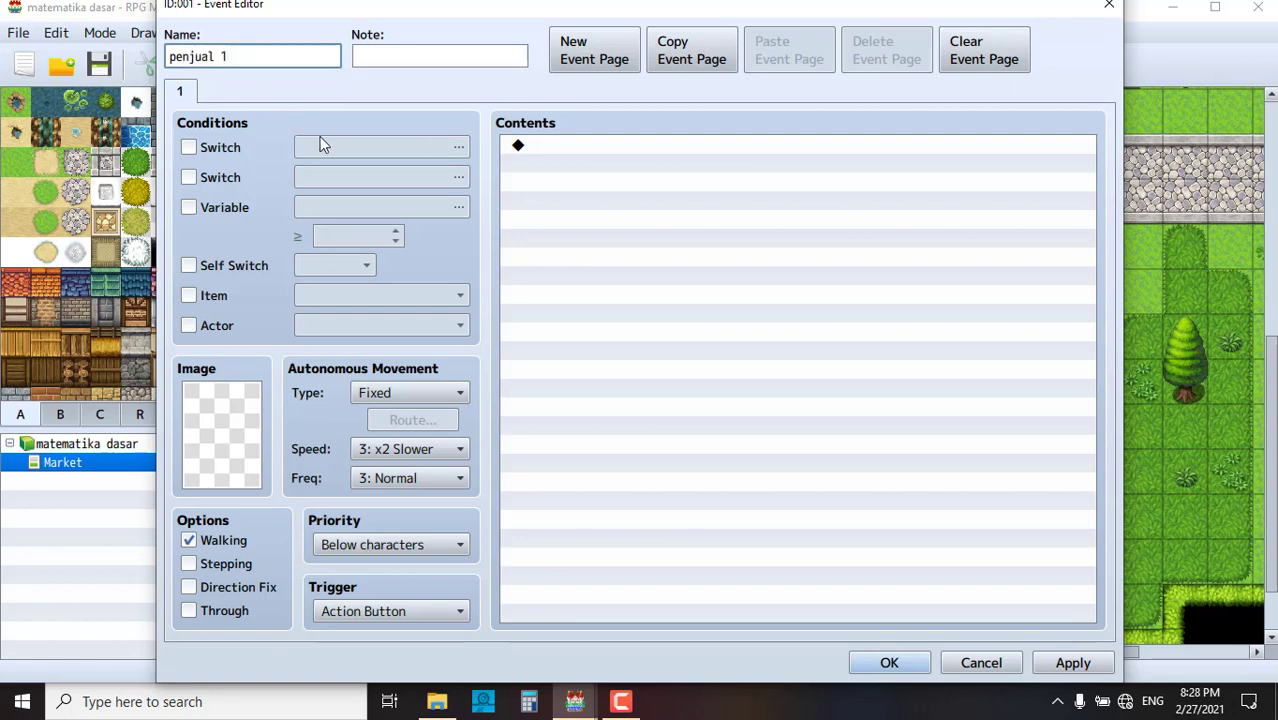
- Set the event's image to the grey-haired old woman sprite from People1
double_click(222, 430)
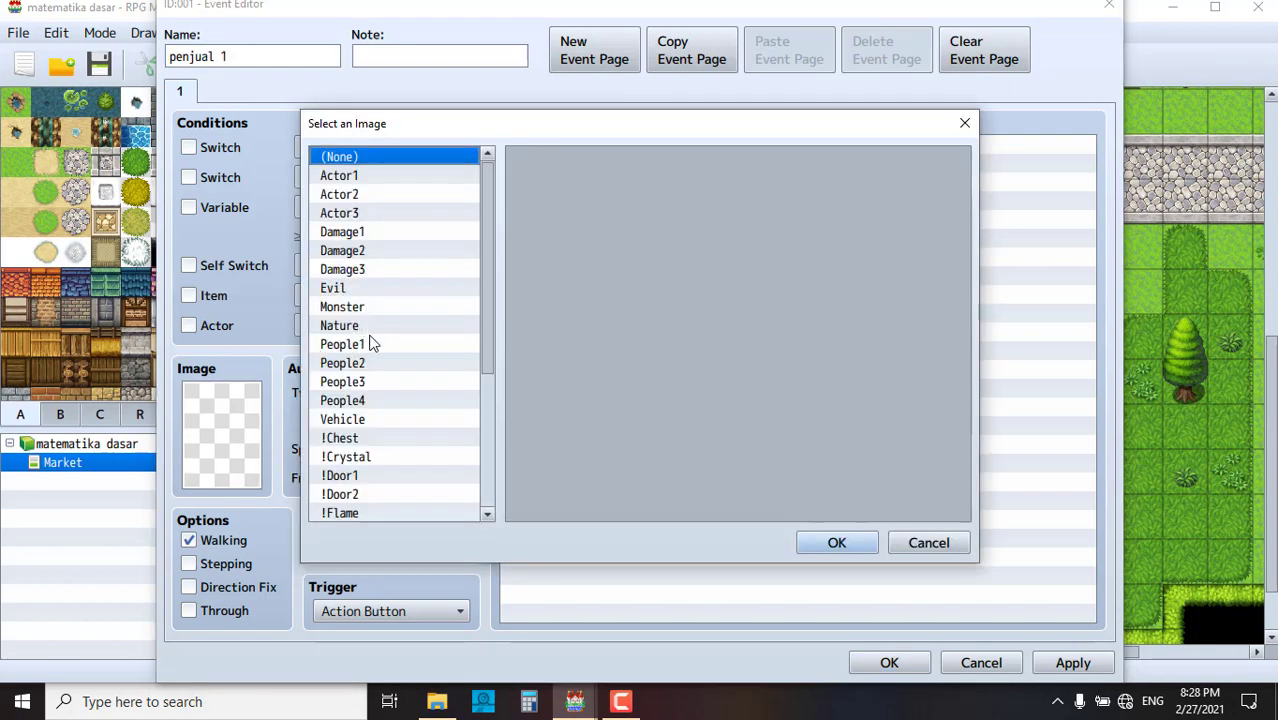
click(371, 344)
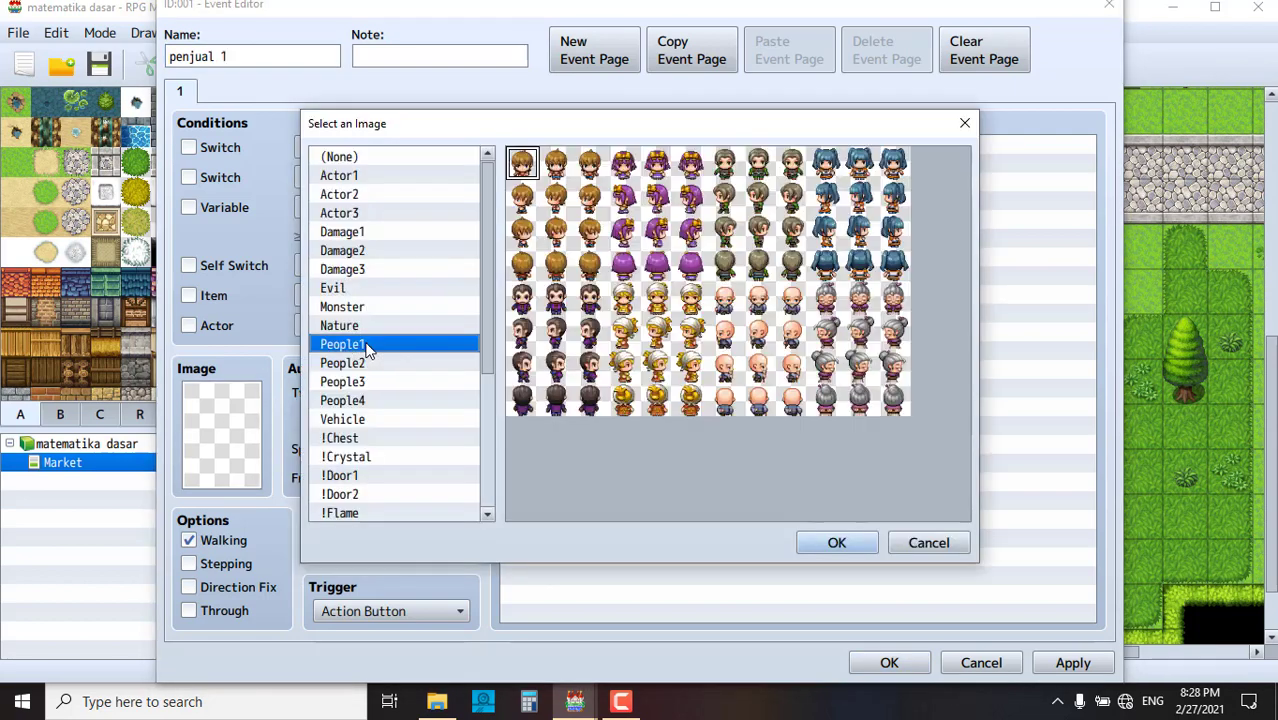
click(826, 300)
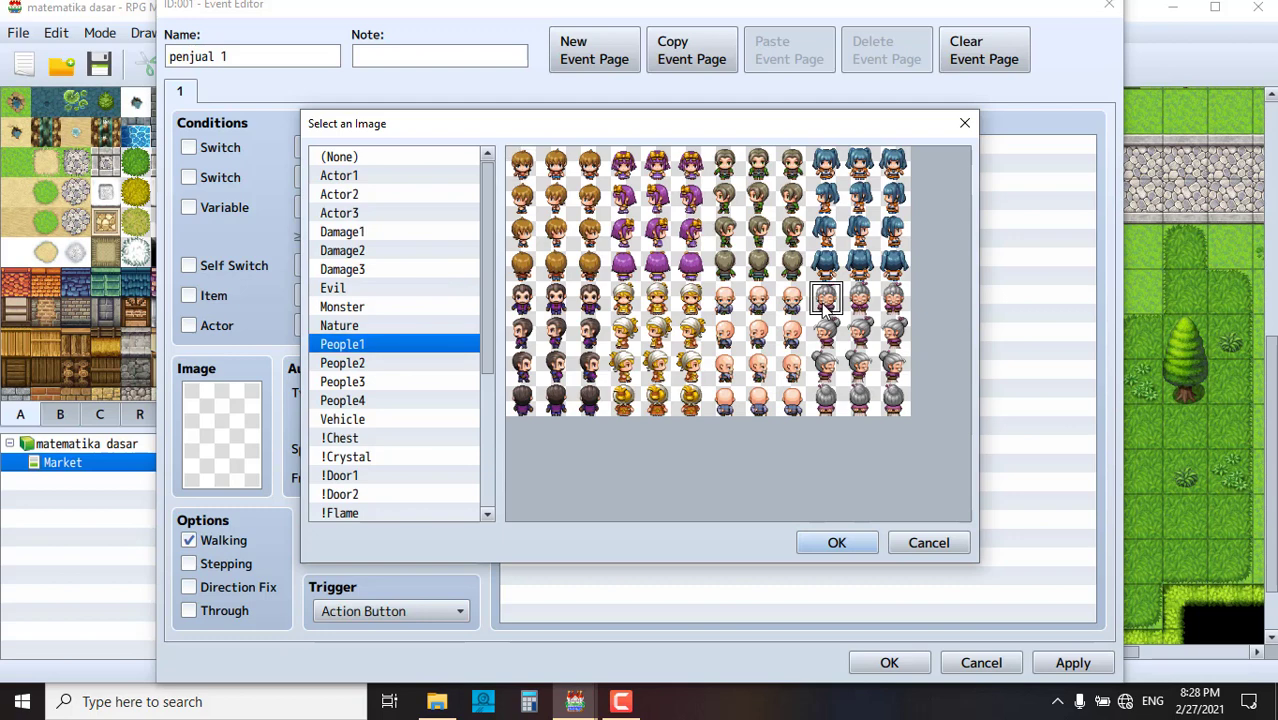
click(866, 540)
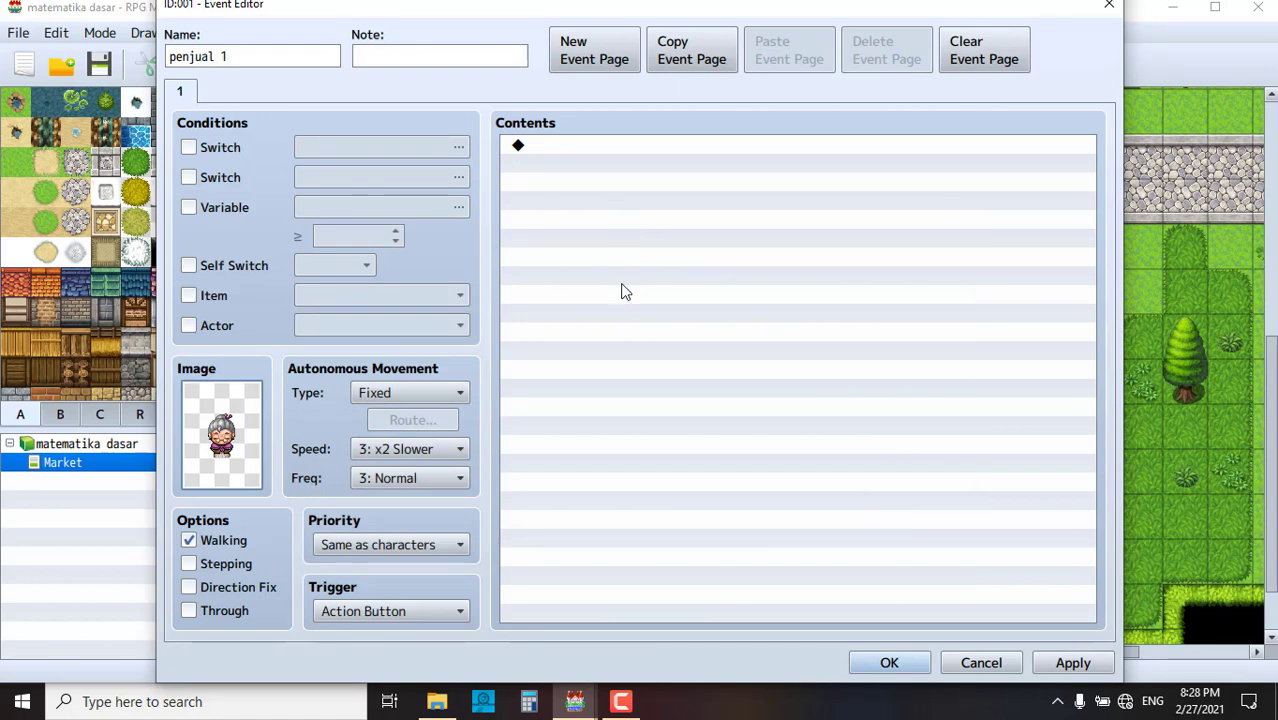
- Add a Show Text command reading 'selamat datang selamat belanja' to the event
double_click(577, 145)
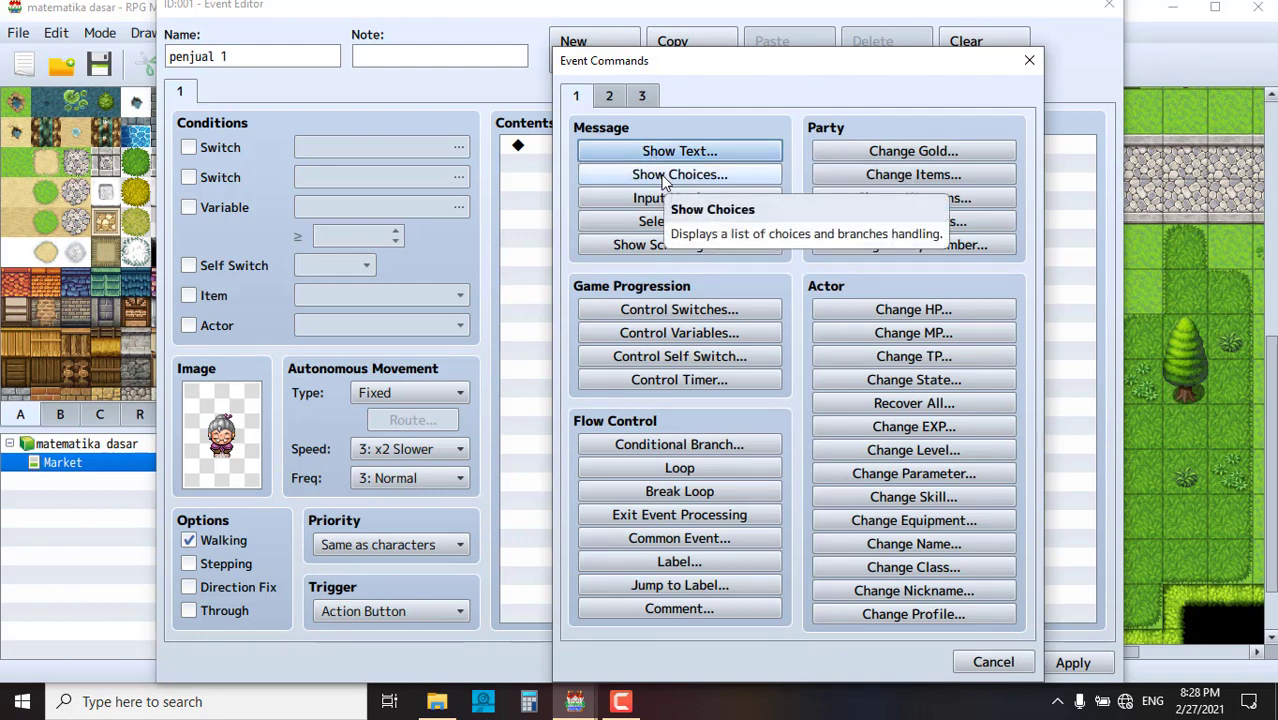
click(656, 152)
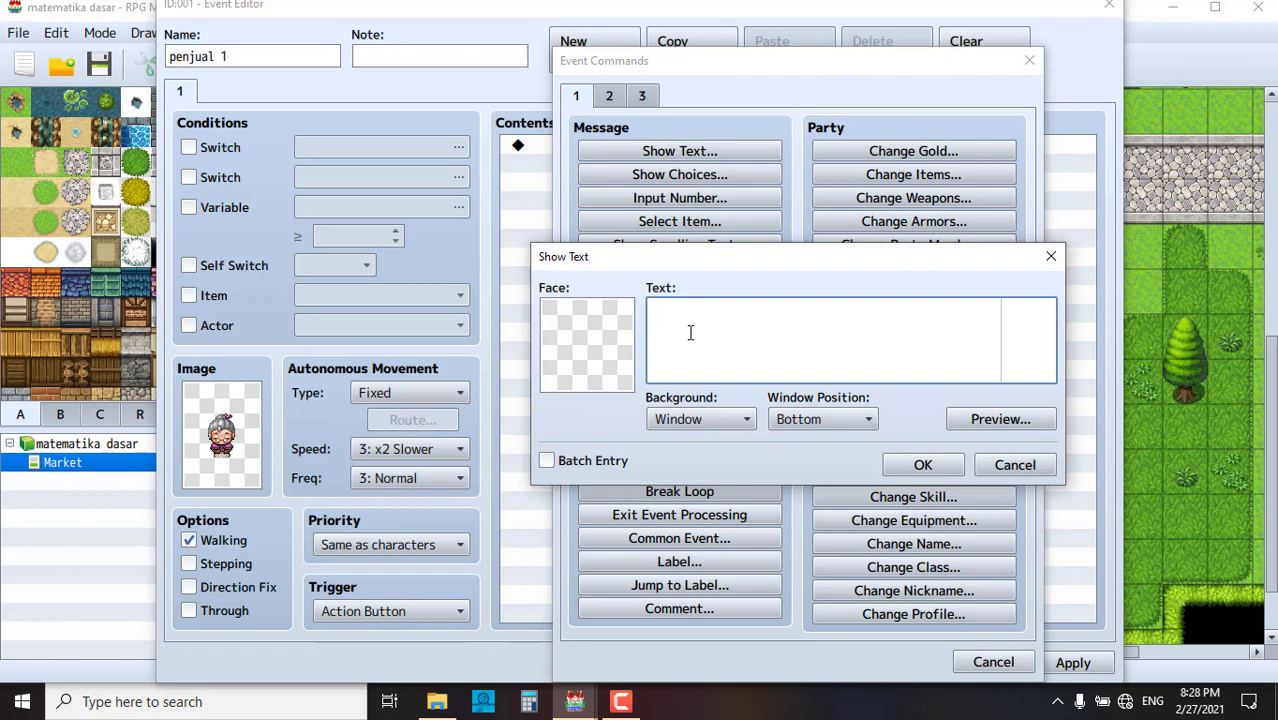
text(selamat datang selamat belanja)
key(BackSpace)
key(BackSpace)
text(anja)
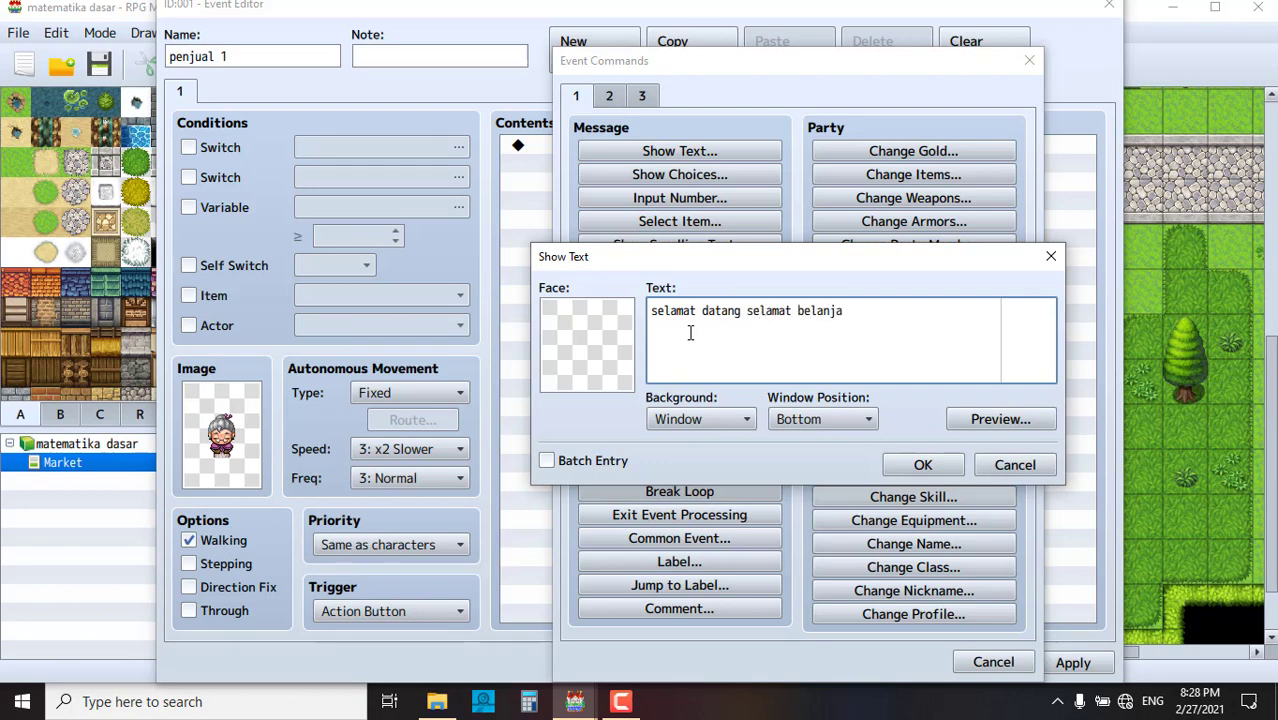
click(910, 463)
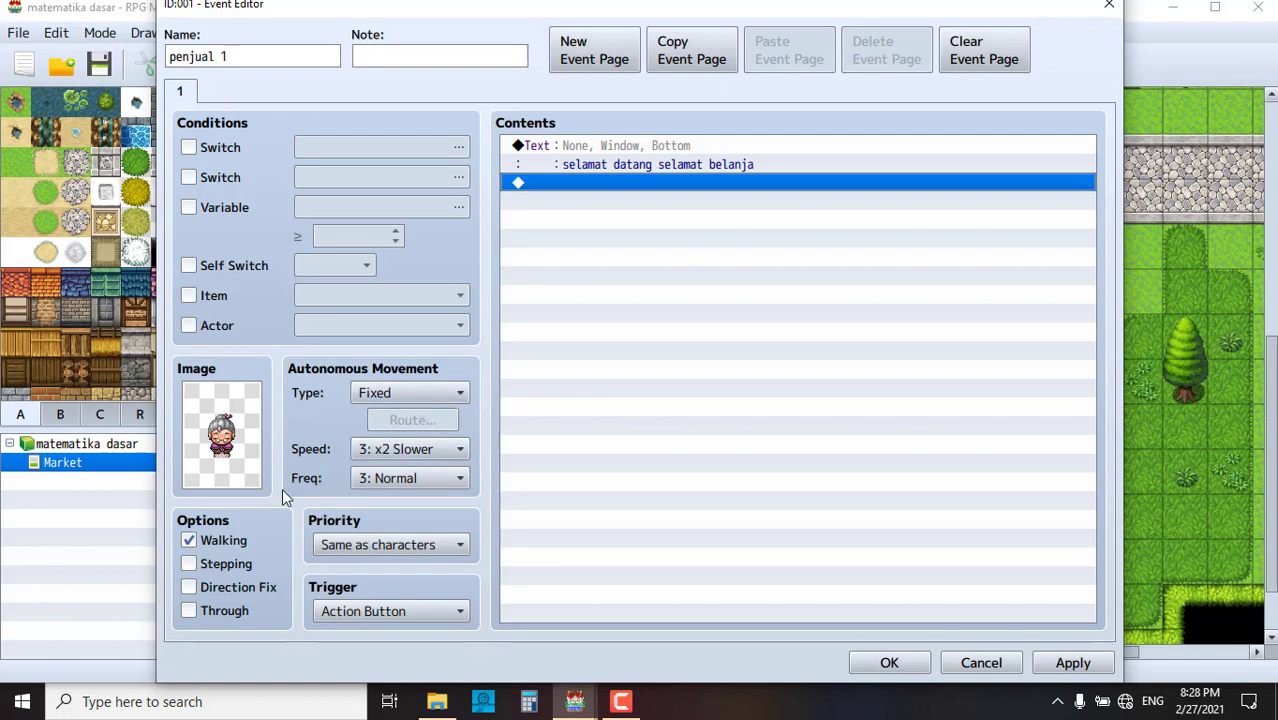
- Turn on Stepping, then set the priority to Same as characters after trying Below and Above characters
click(226, 566)
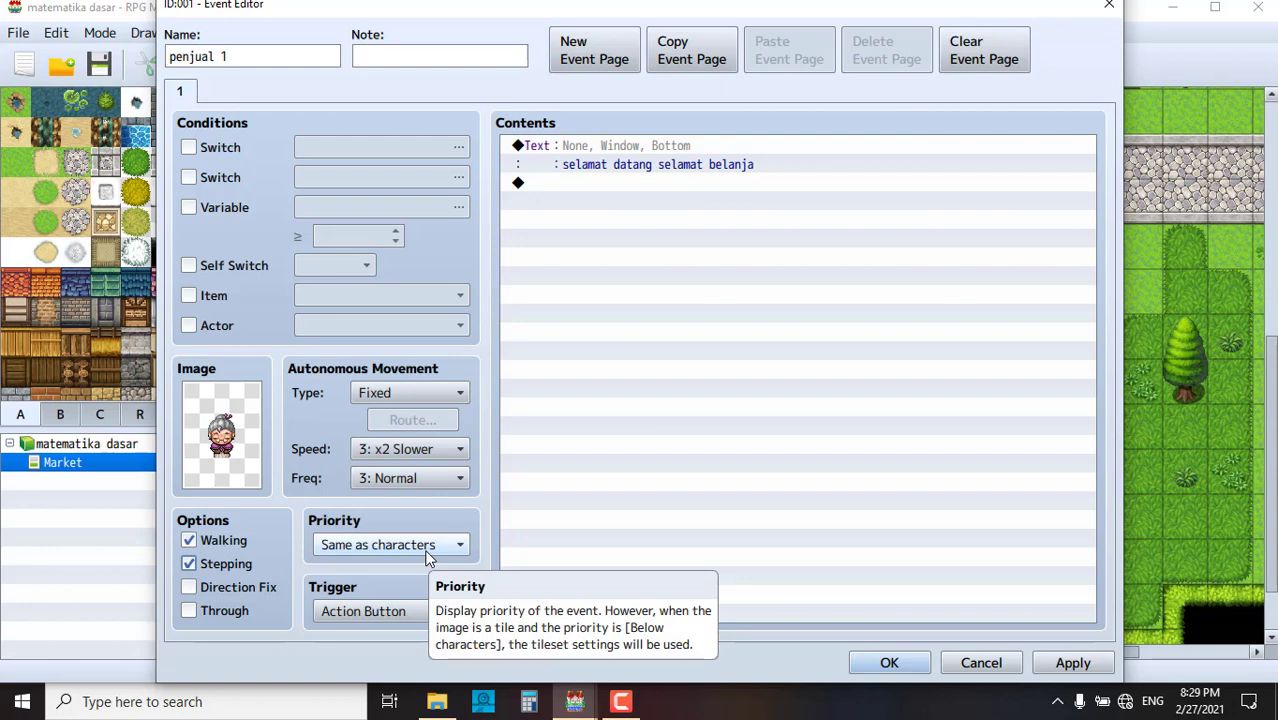
click(427, 553)
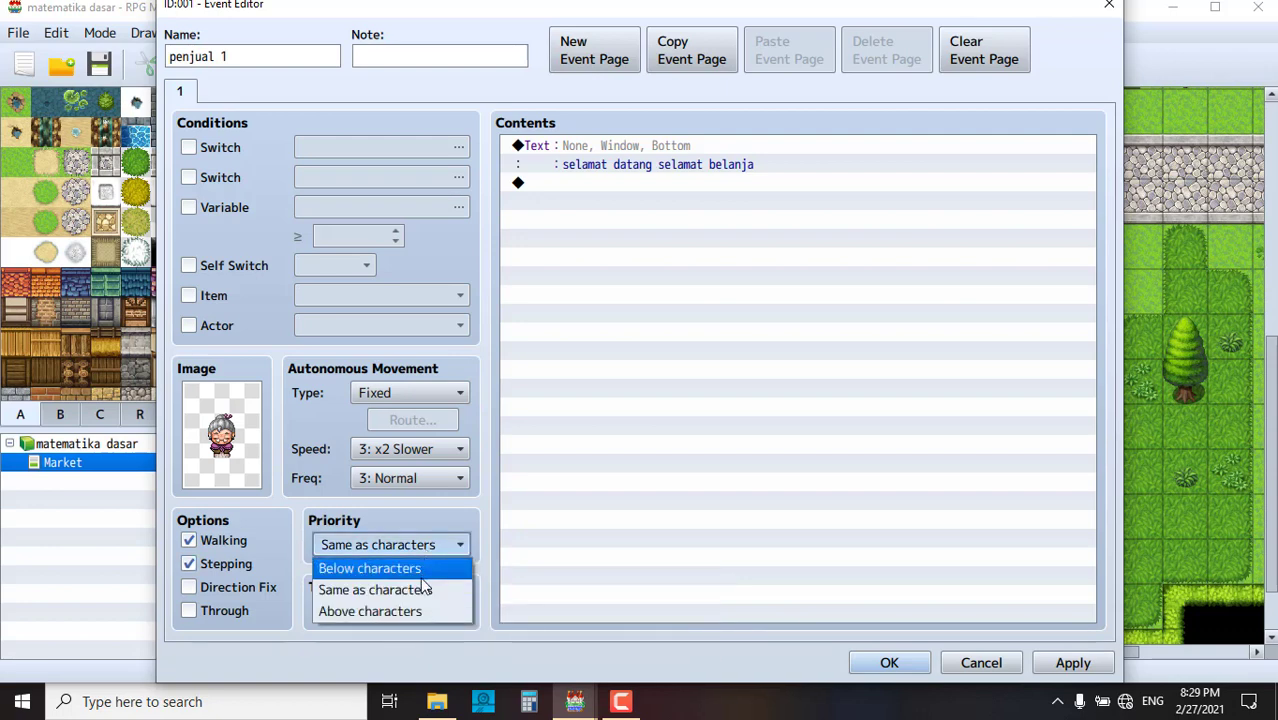
click(420, 568)
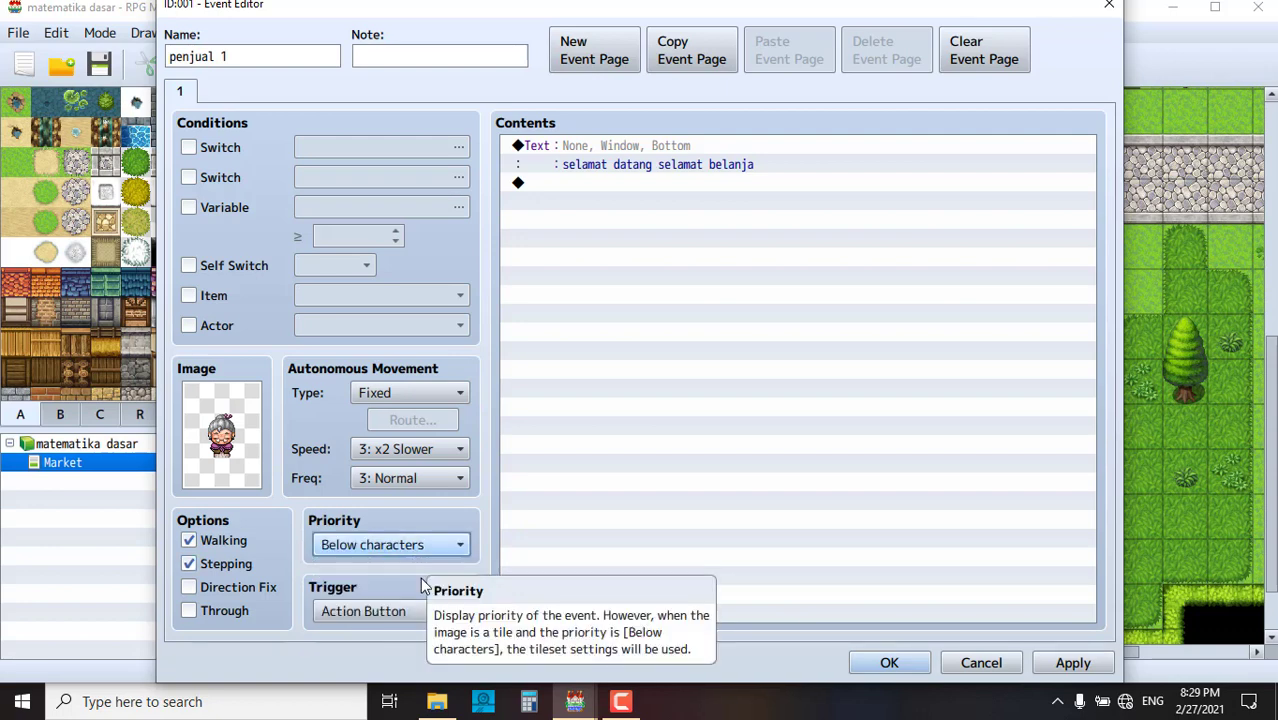
click(420, 546)
click(441, 612)
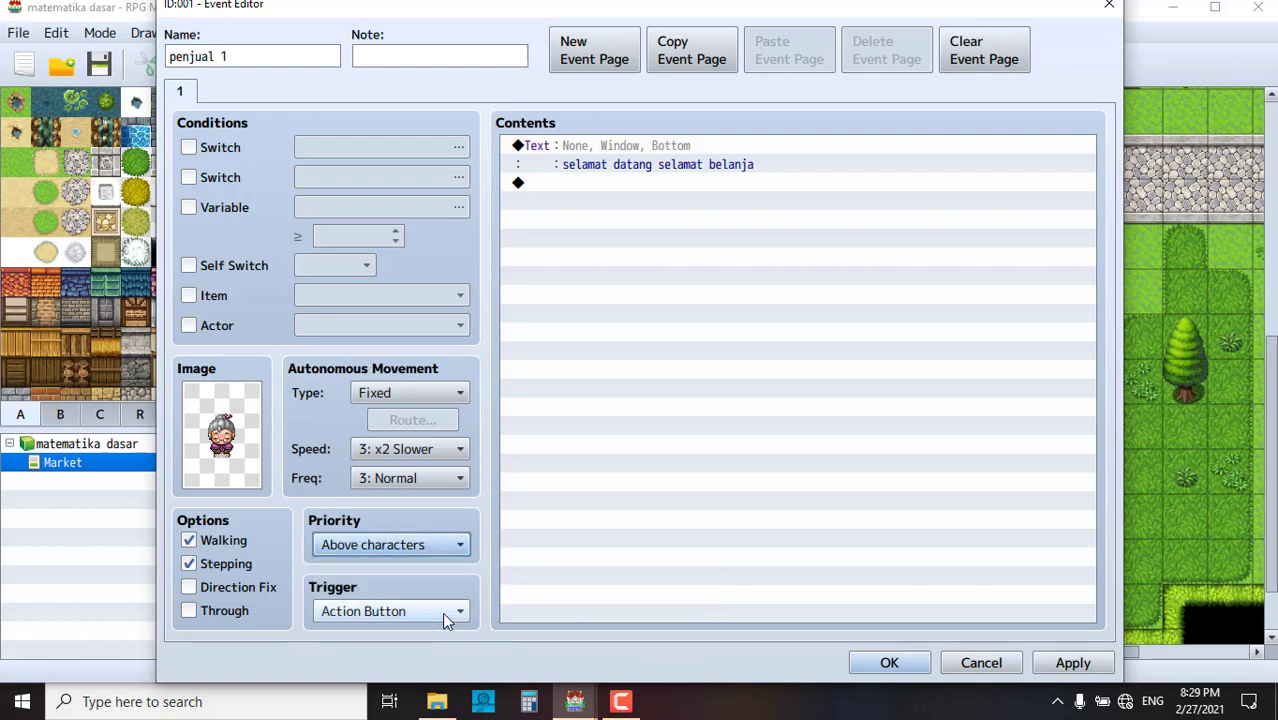
click(430, 545)
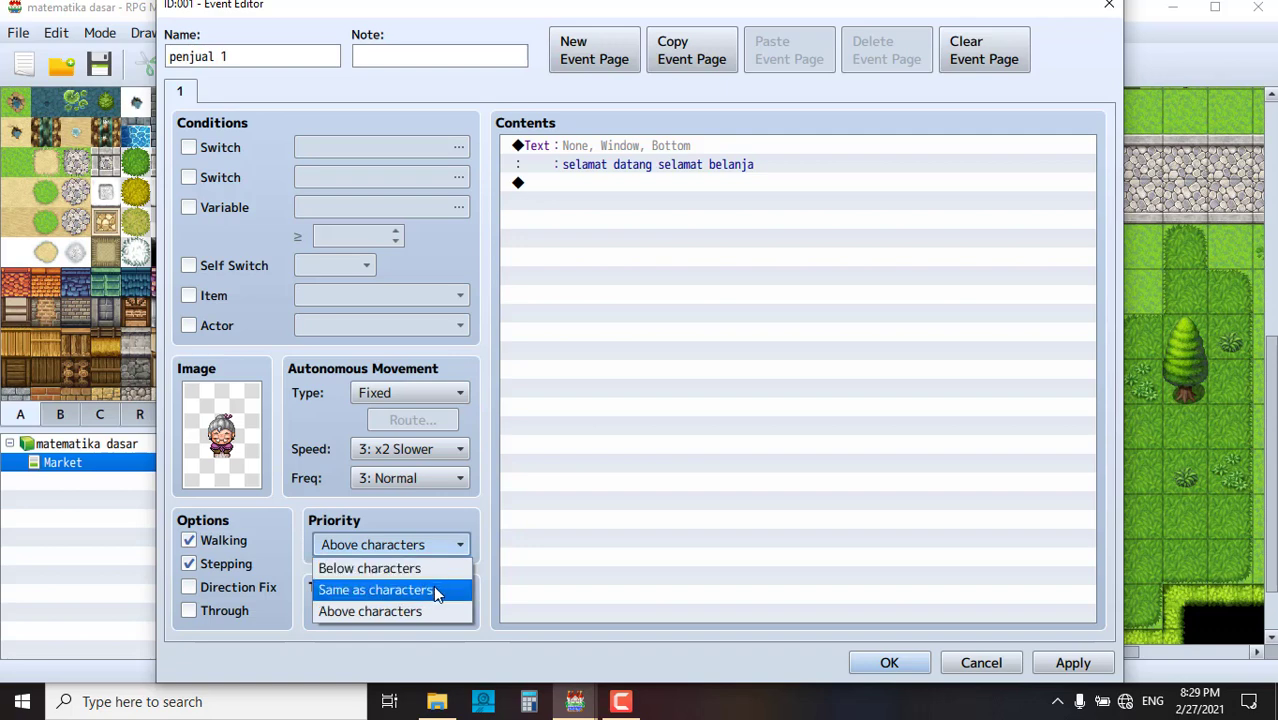
click(433, 590)
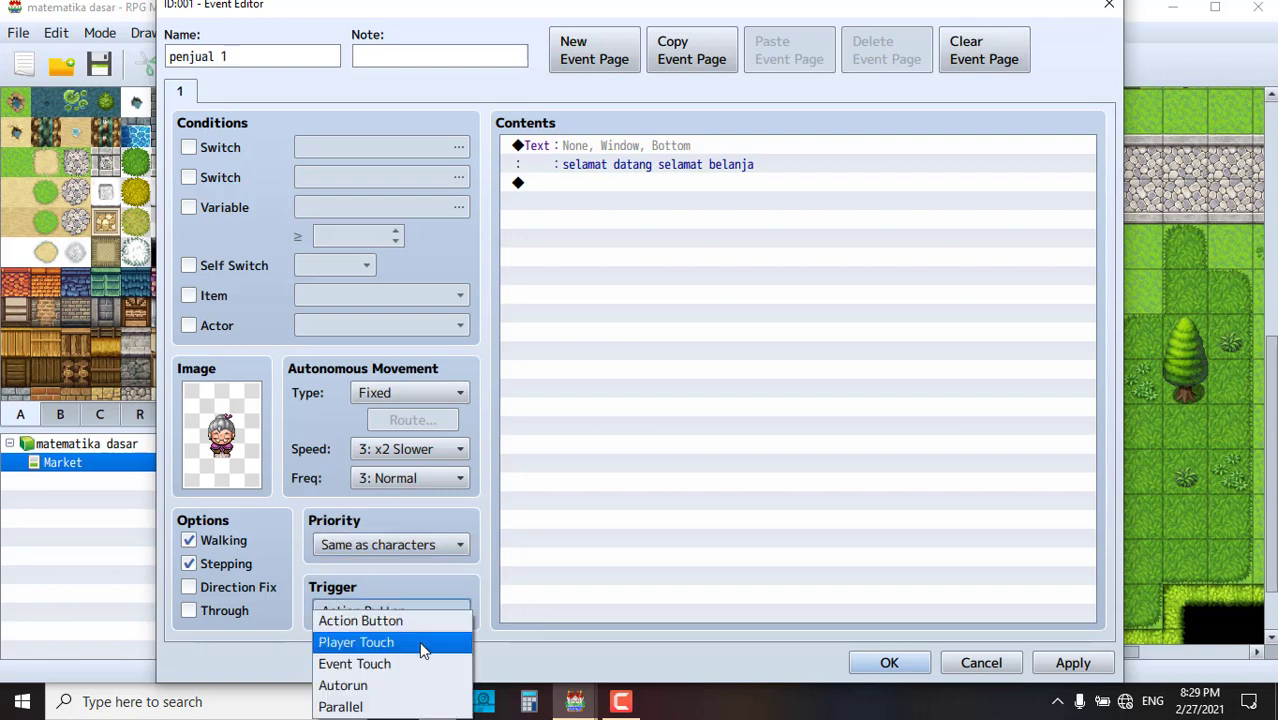
- Try the Player Touch and Autorun triggers, settle on Action Button, and apply the event changes
click(419, 645)
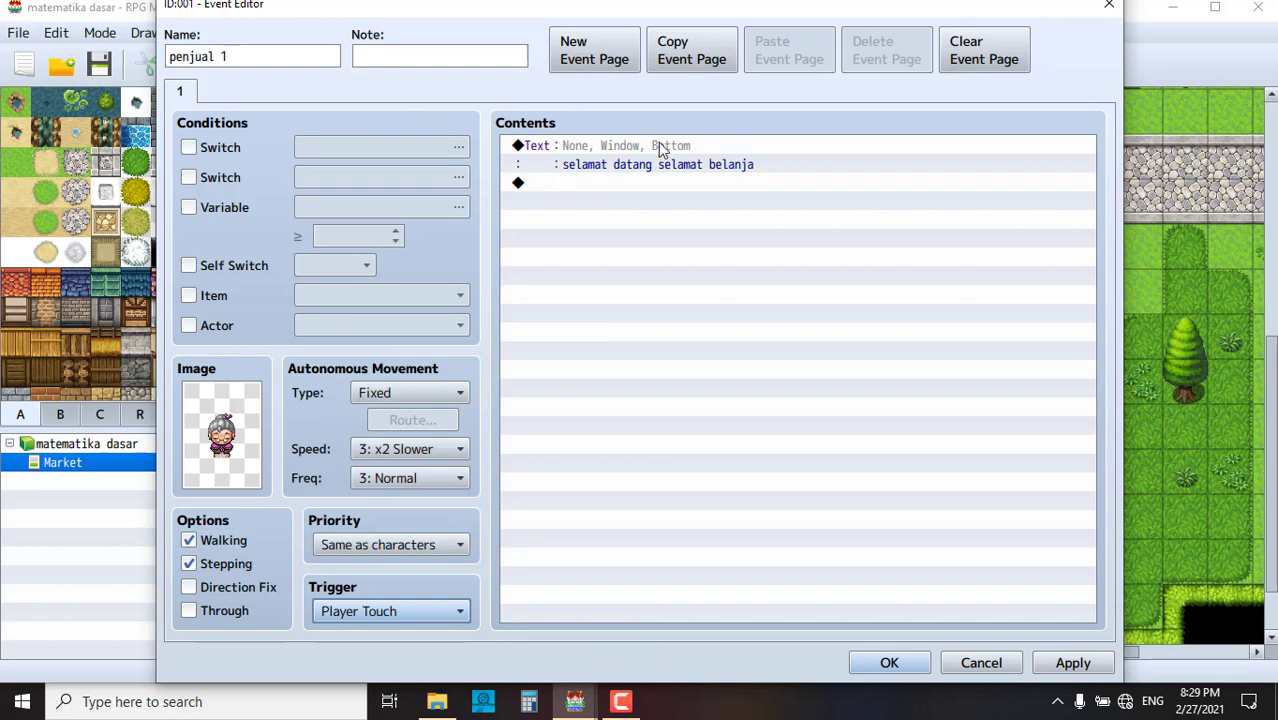
click(412, 611)
click(412, 617)
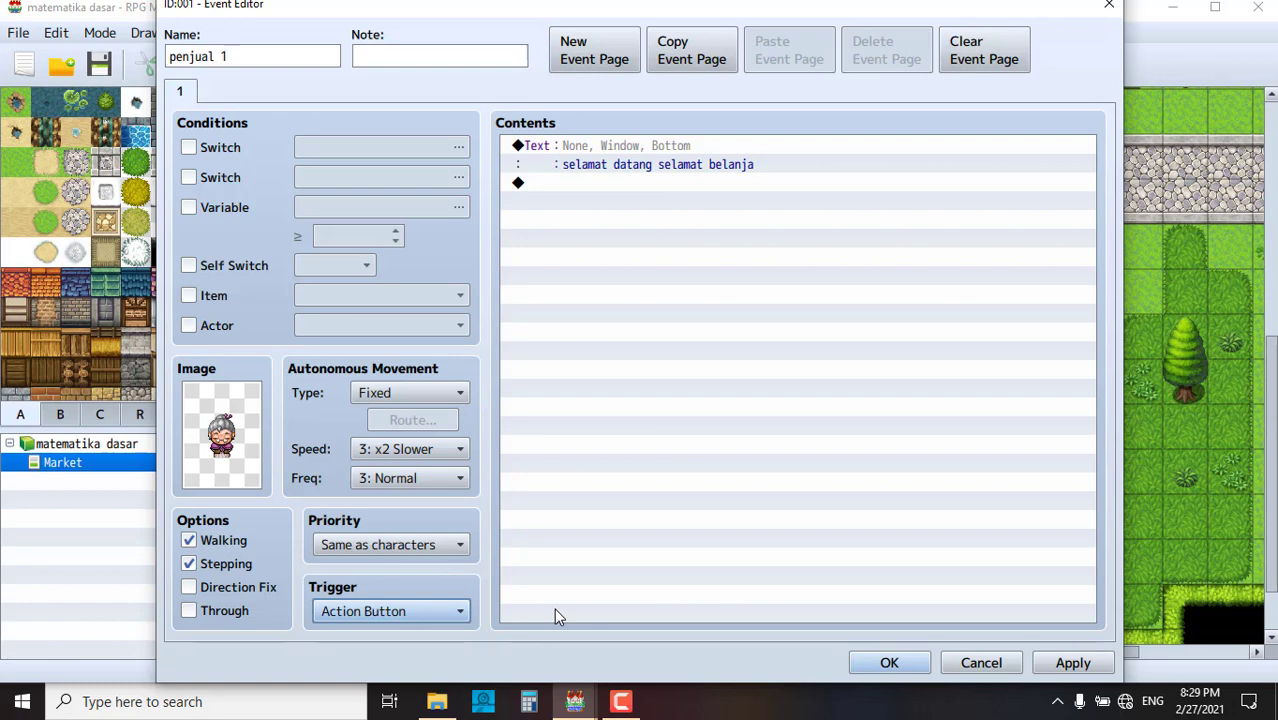
click(408, 610)
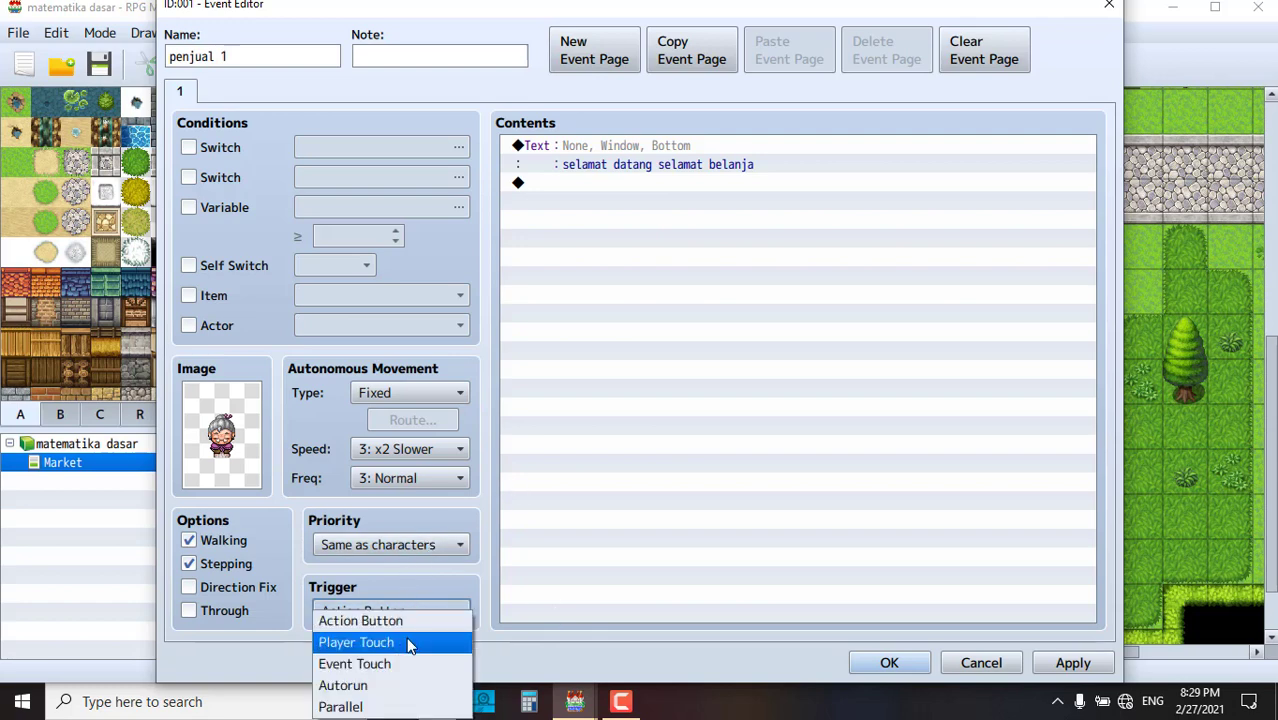
click(408, 643)
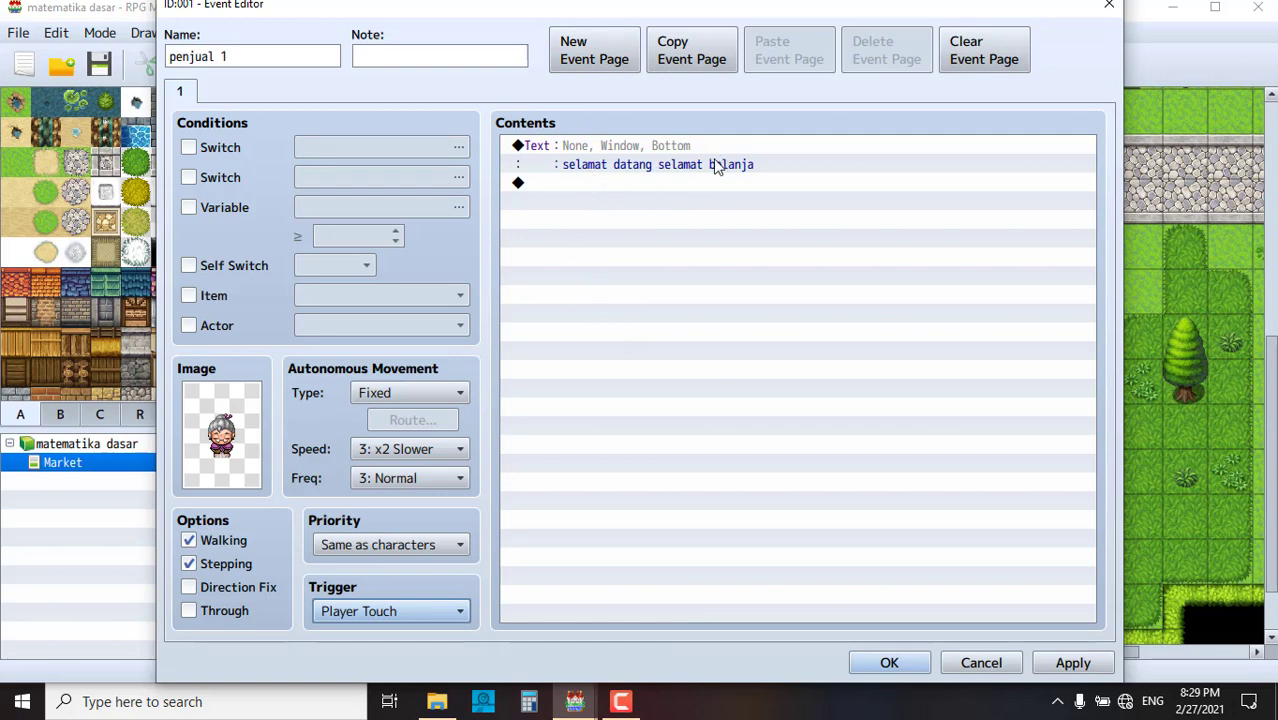
click(420, 611)
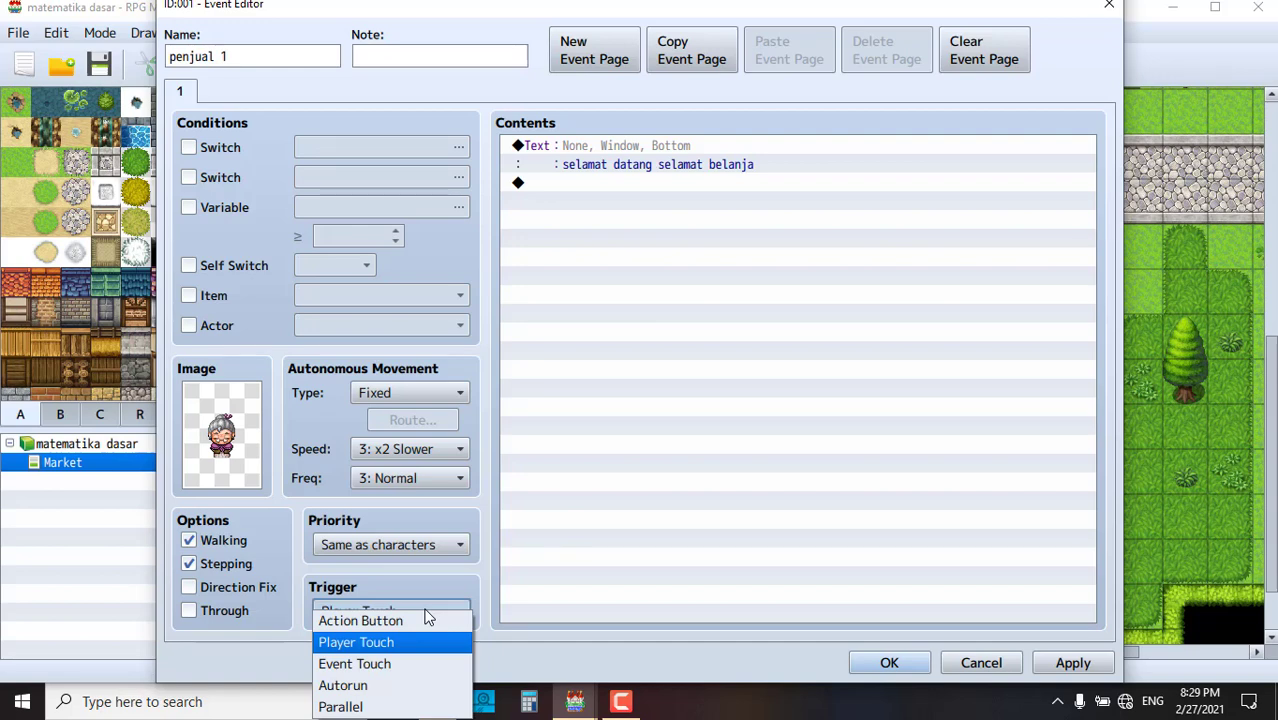
click(433, 685)
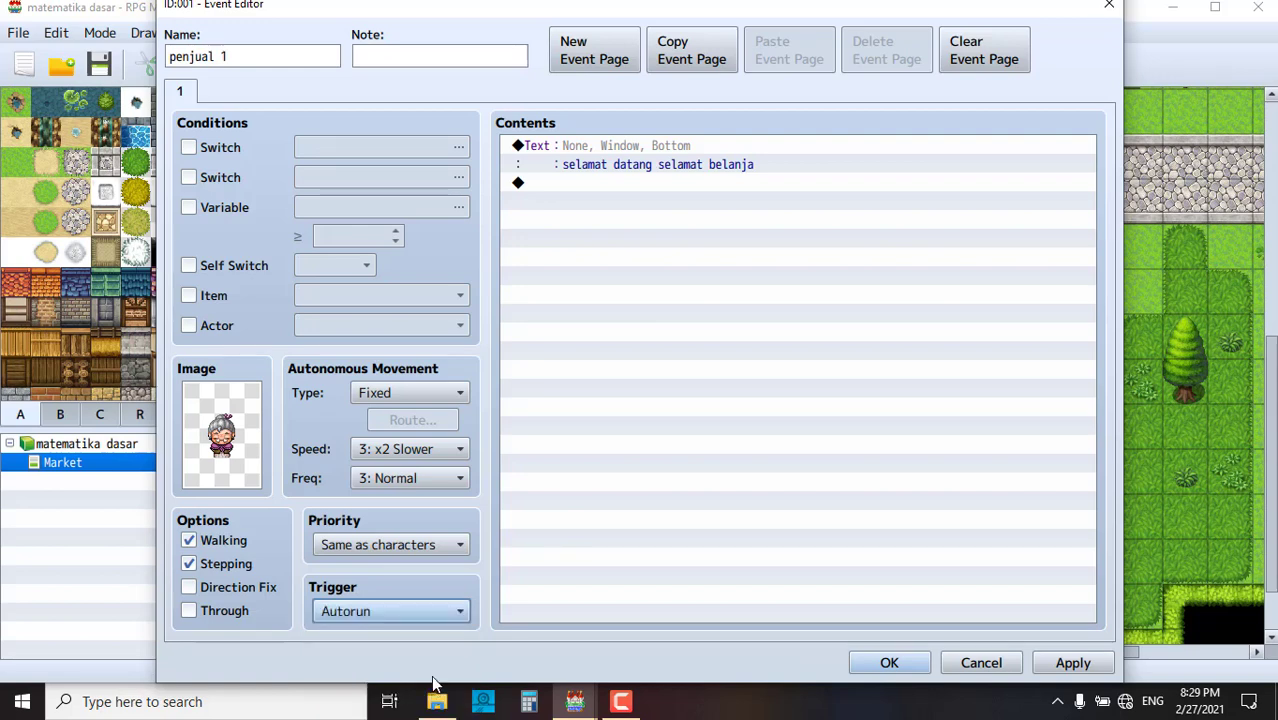
click(431, 608)
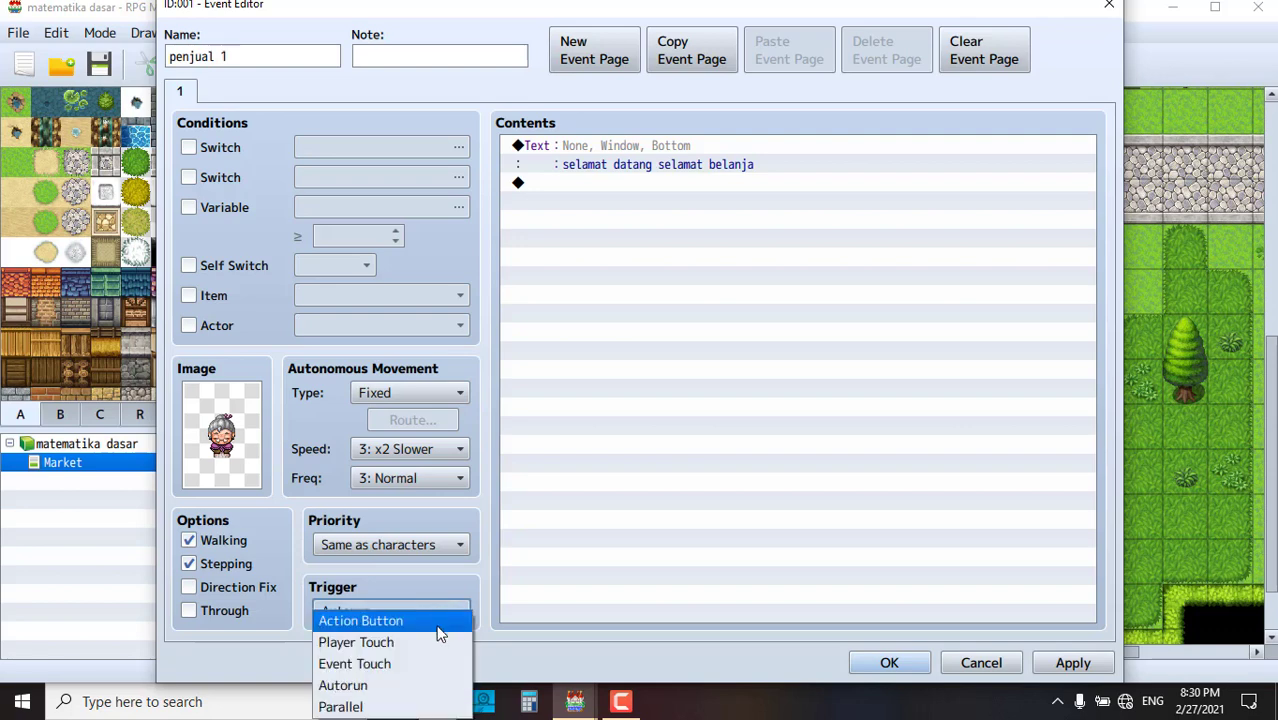
click(440, 622)
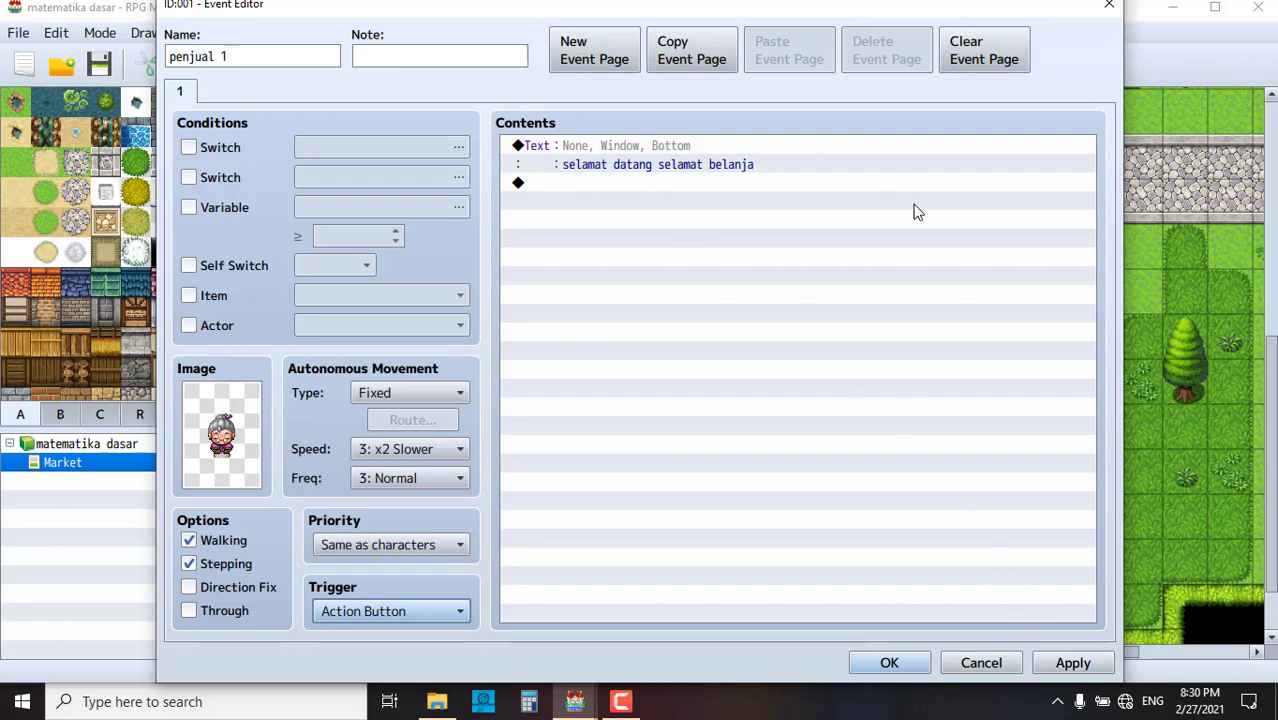
click(1072, 663)
- Close the Event Editor, then save and launch a playtest of matematika dasar
click(889, 663)
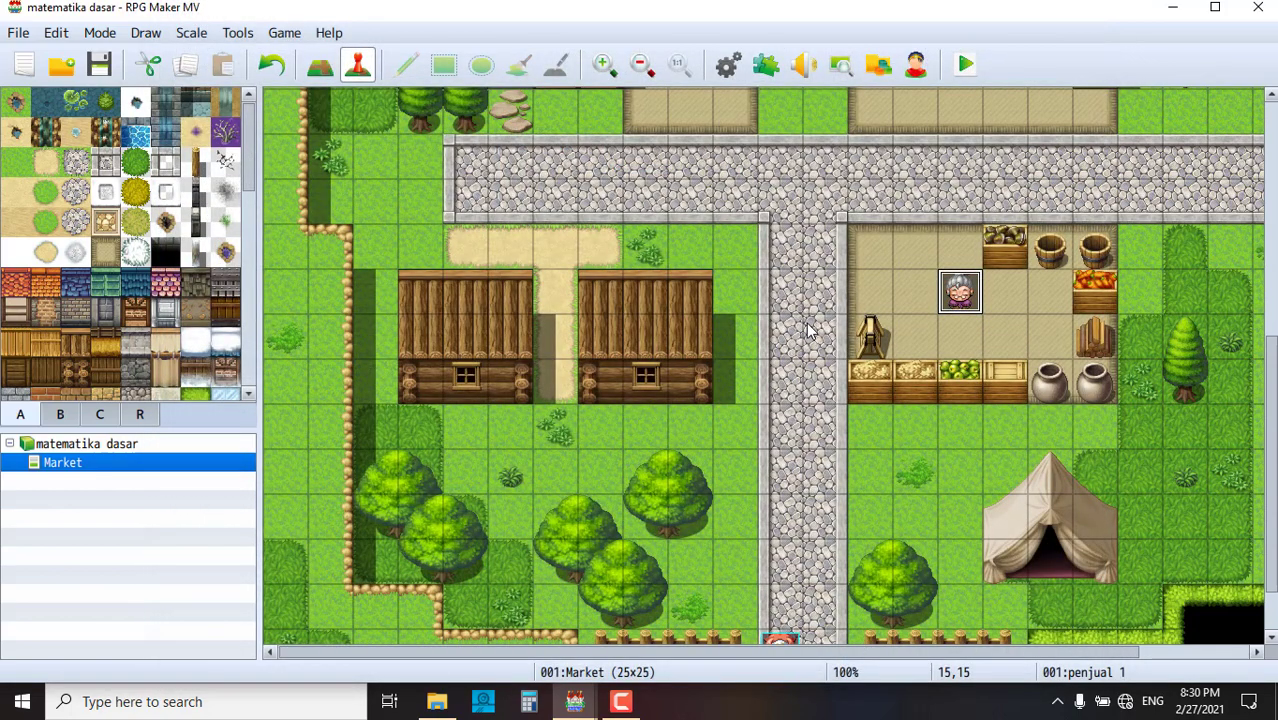
scroll(808, 342, down, 1)
click(965, 65)
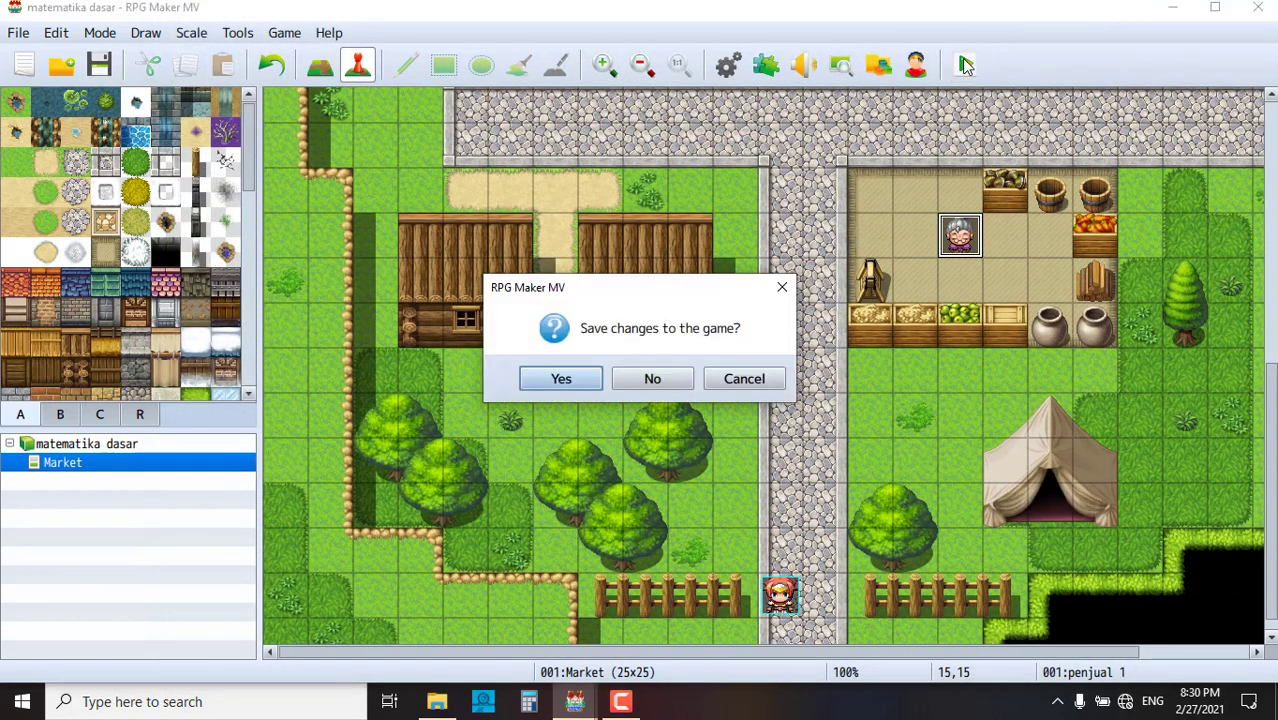
click(567, 380)
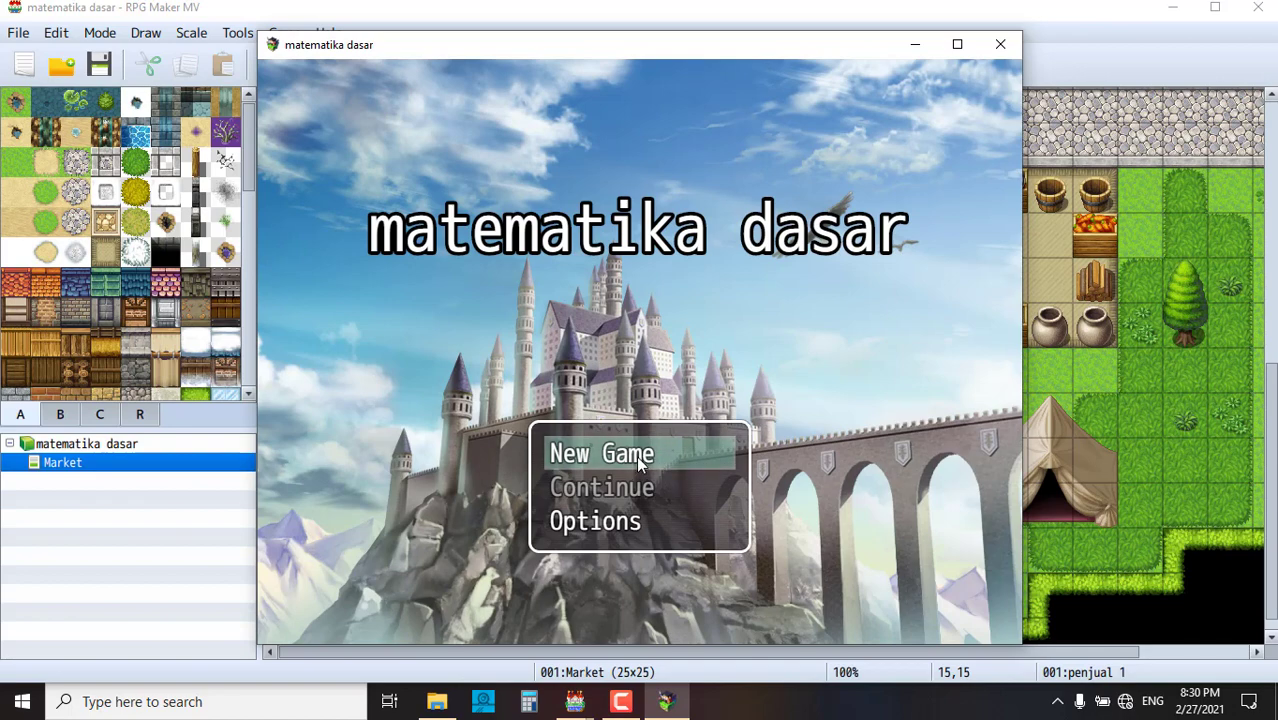
- Start a new game and walk the player up the stone path to the shopkeeper
click(638, 457)
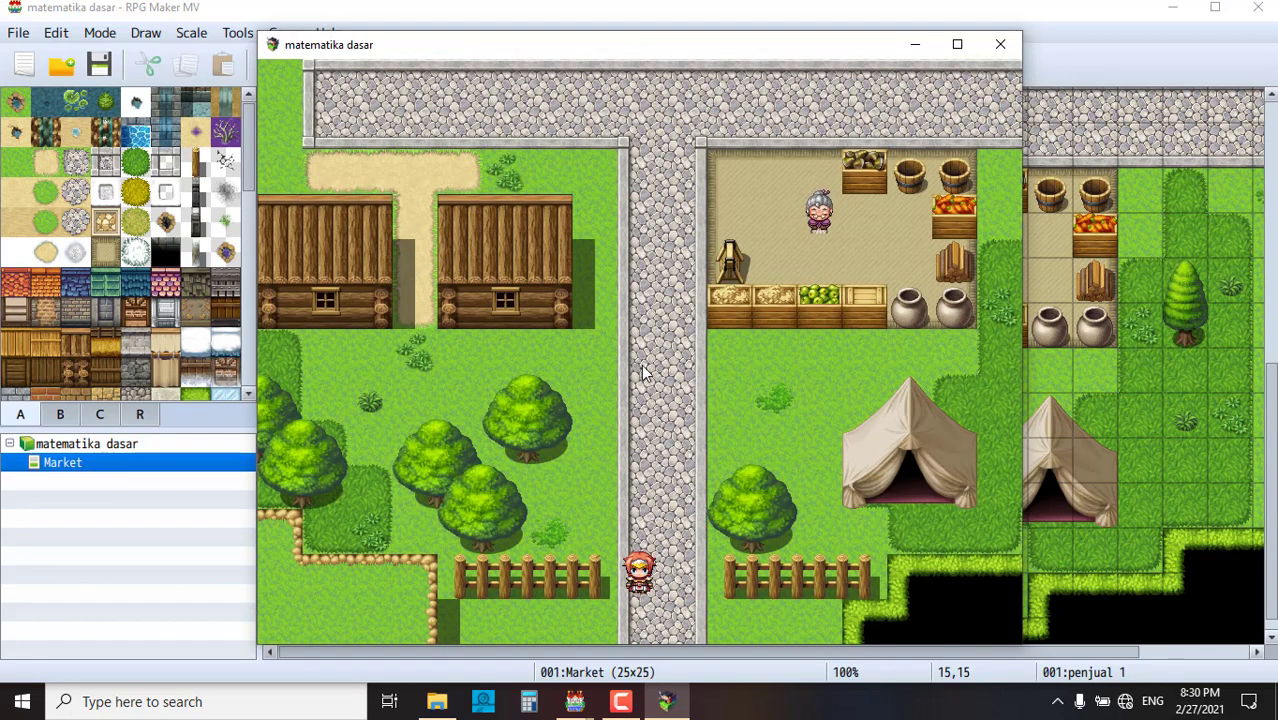
click(642, 345)
click(651, 321)
click(690, 310)
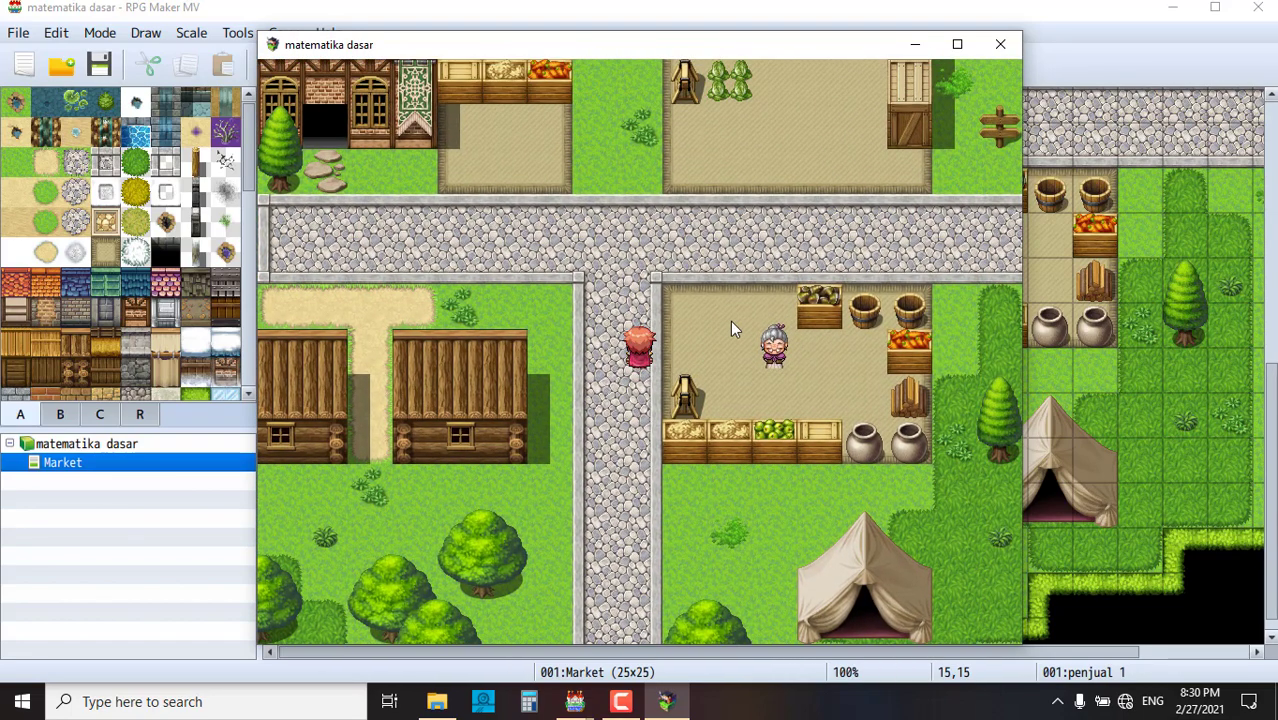
click(776, 347)
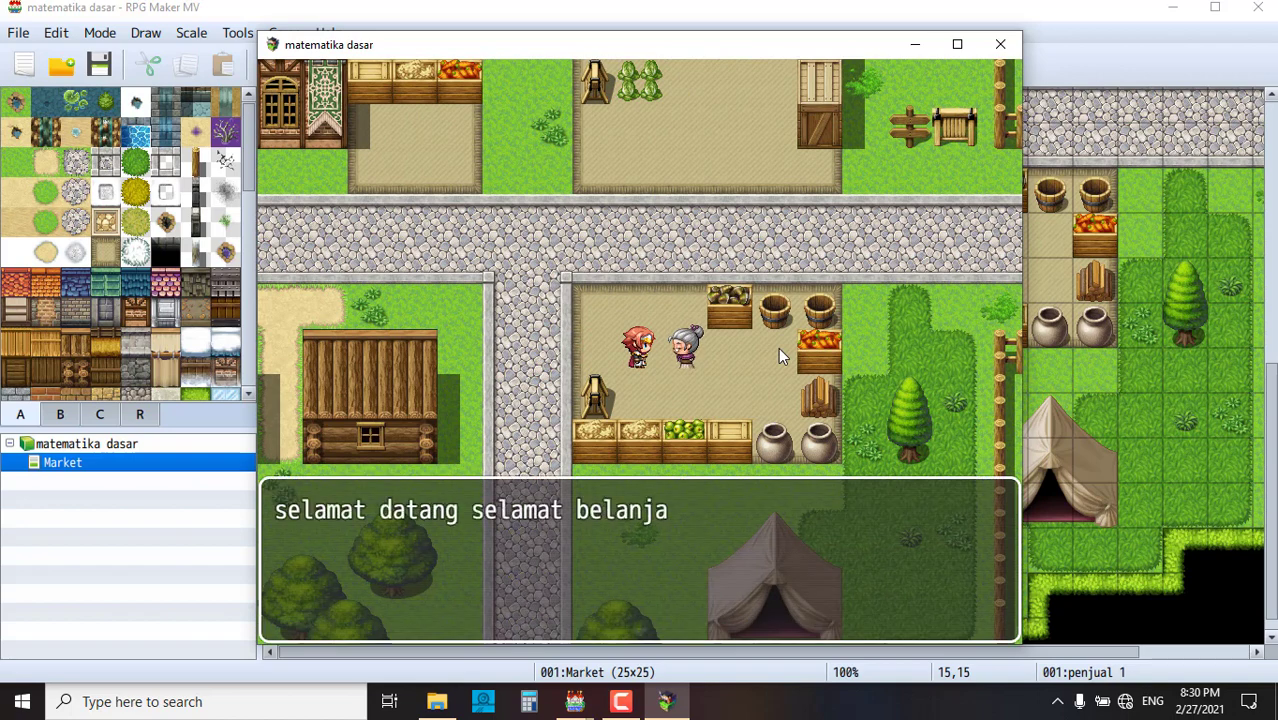
- Talk to the shopkeeper repeatedly to show her 'selamat datang selamat belanja' greeting
click(683, 381)
click(680, 370)
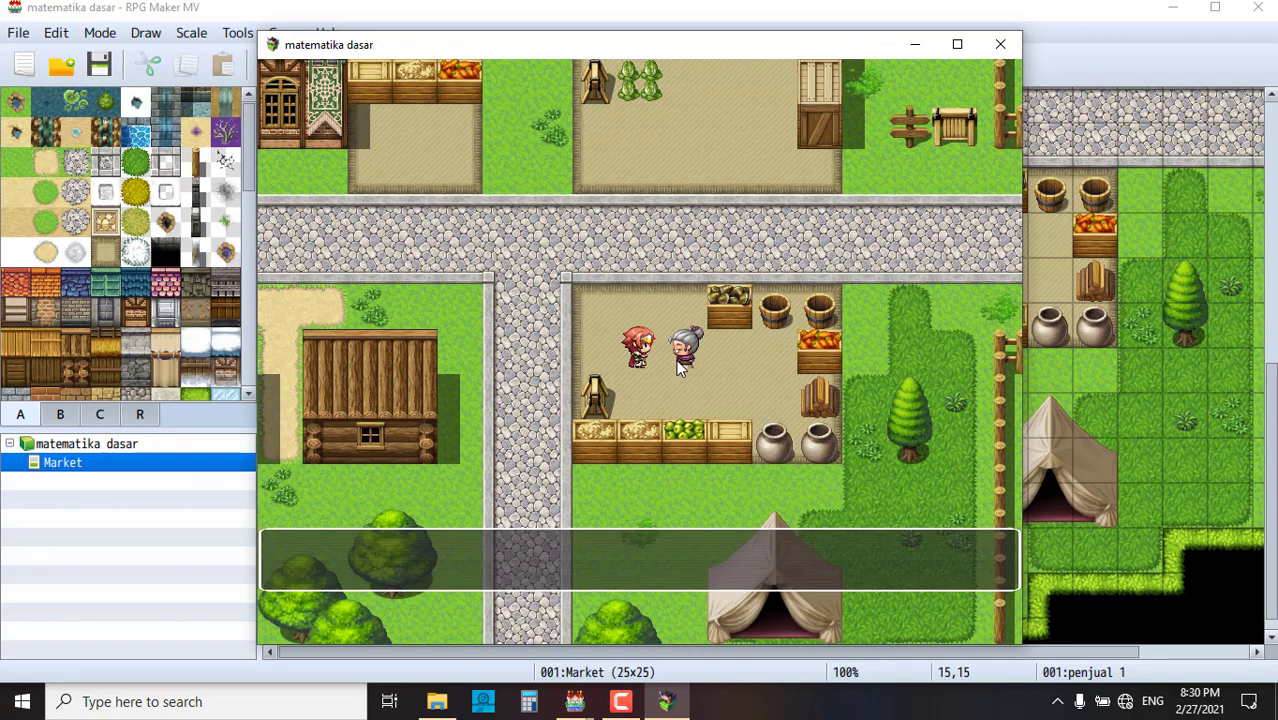
click(650, 320)
click(650, 320)
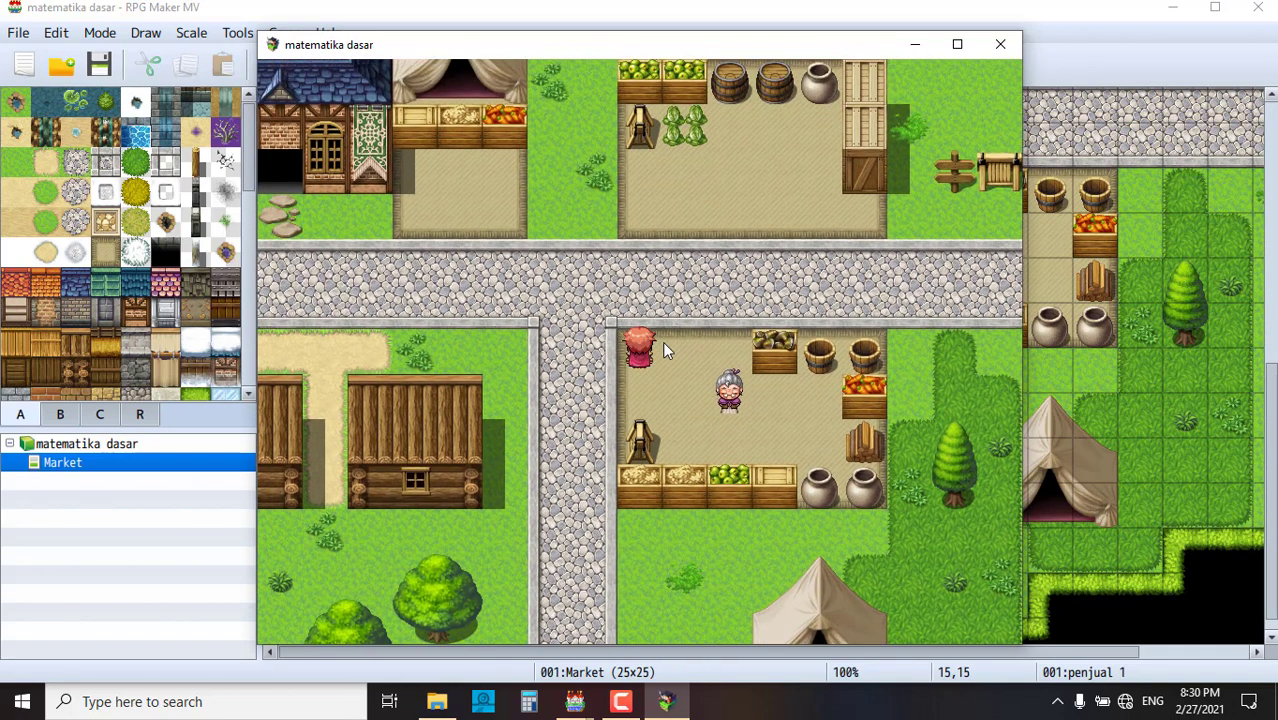
click(661, 381)
click(680, 370)
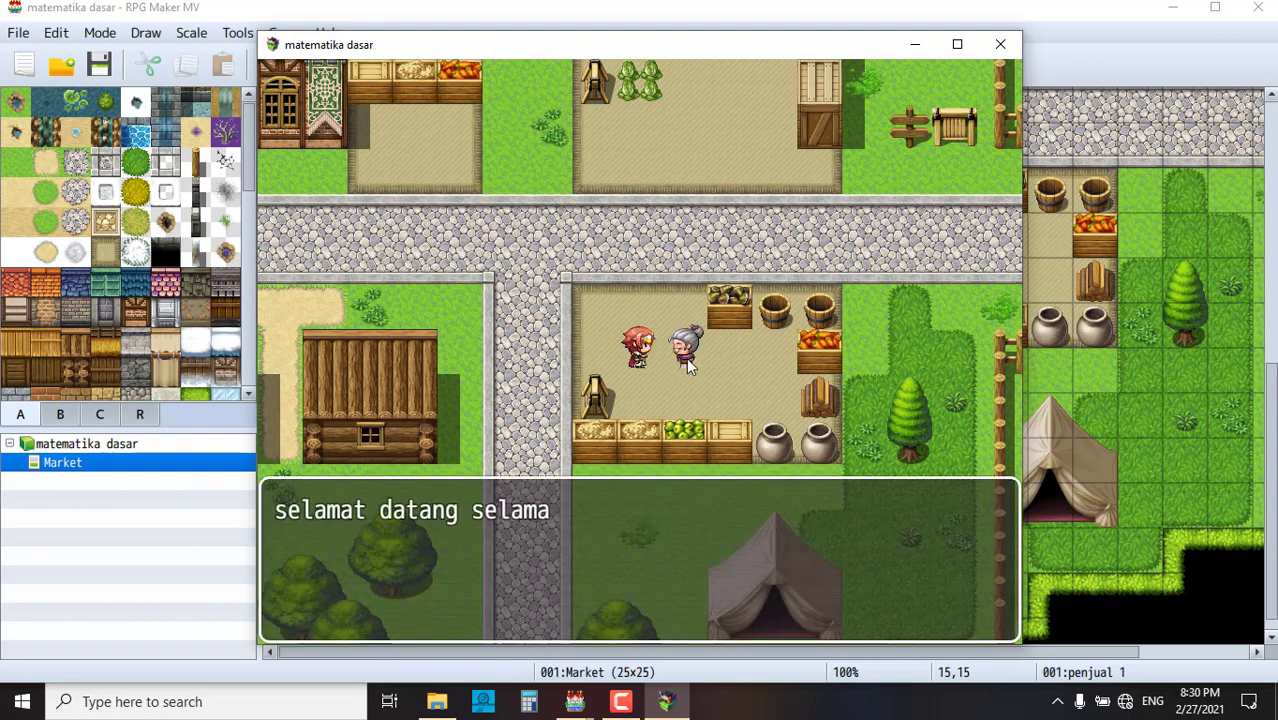
click(683, 359)
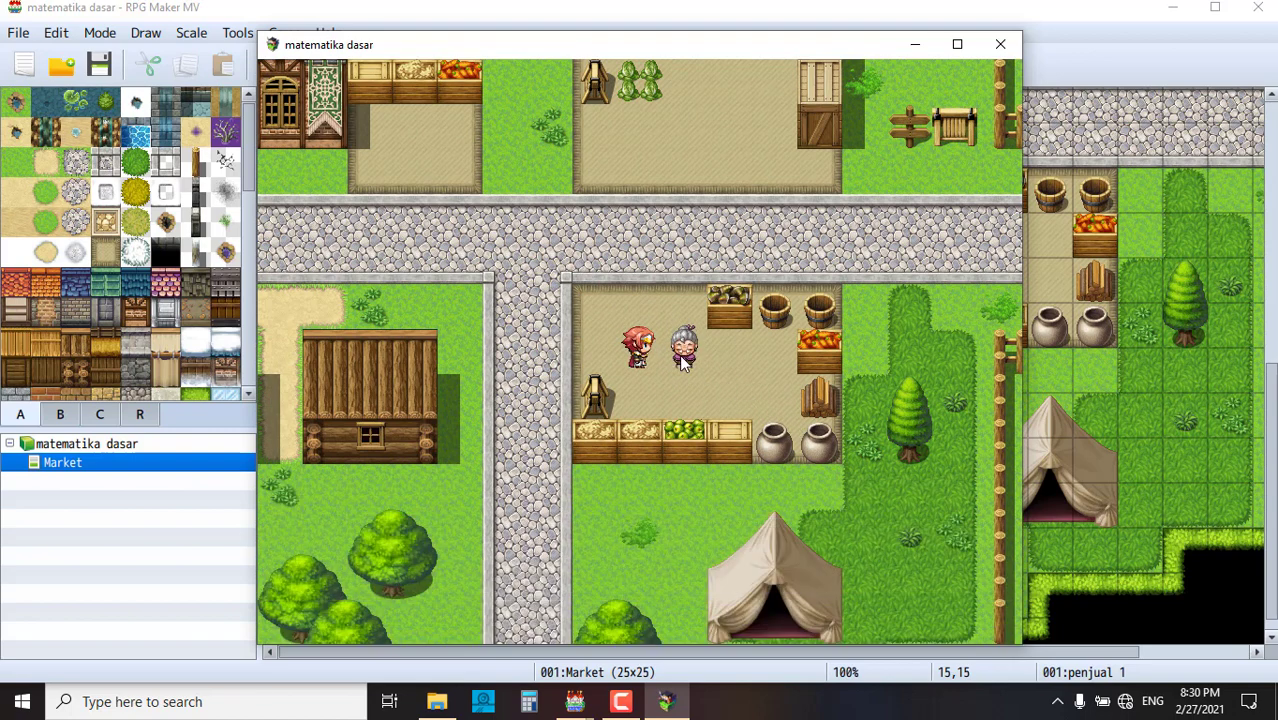
click(683, 359)
click(683, 359)
- Close the playtest and open the penjual 1 event in the Event Editor
click(1000, 44)
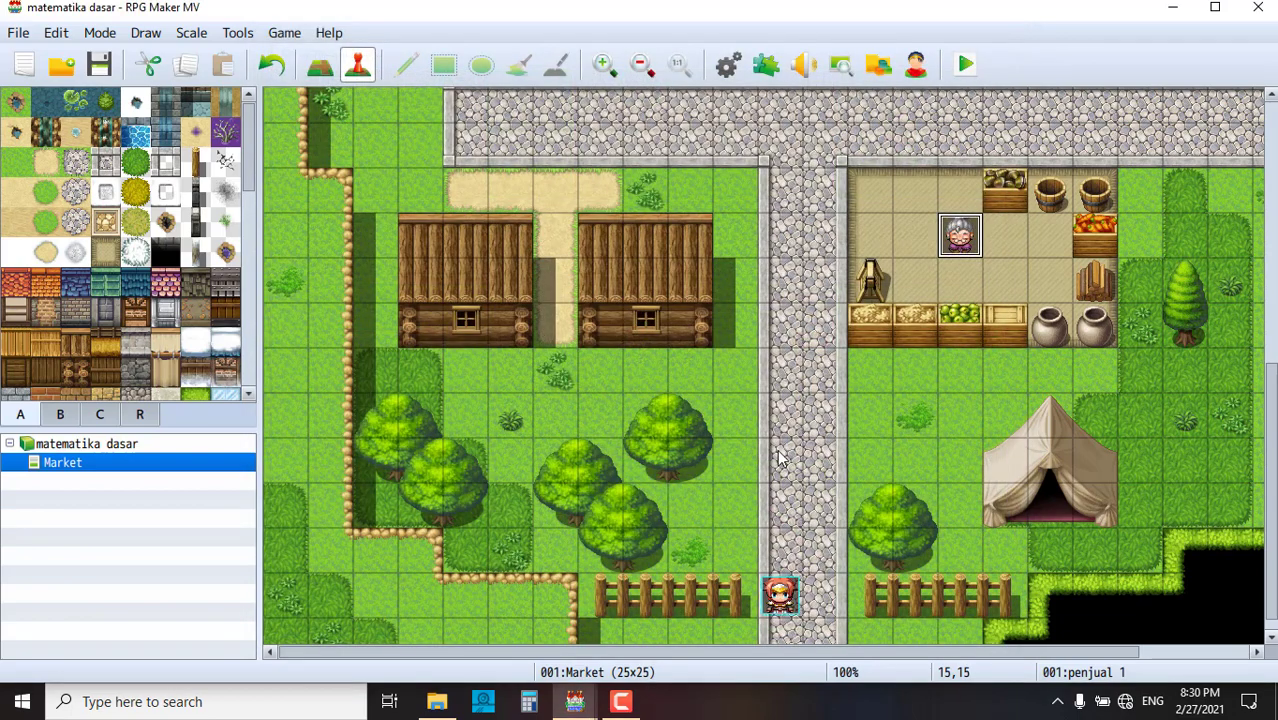
double_click(962, 240)
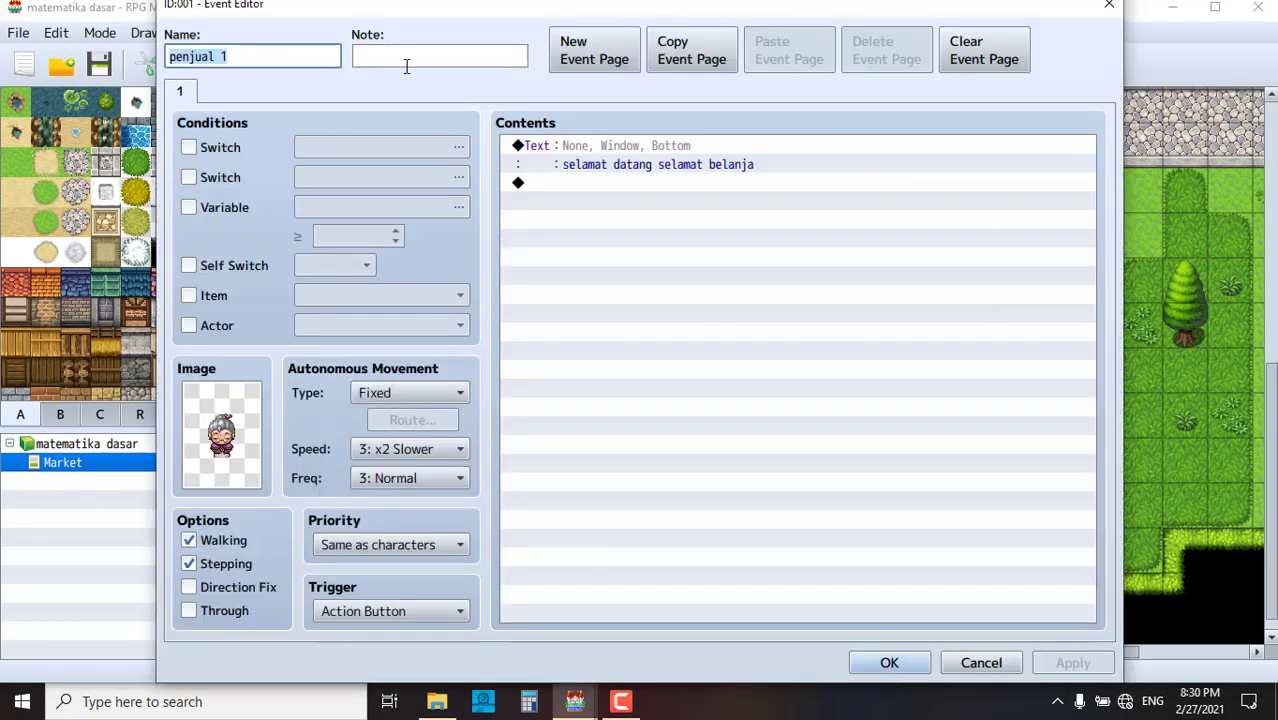
drag(473, 10, 493, 76)
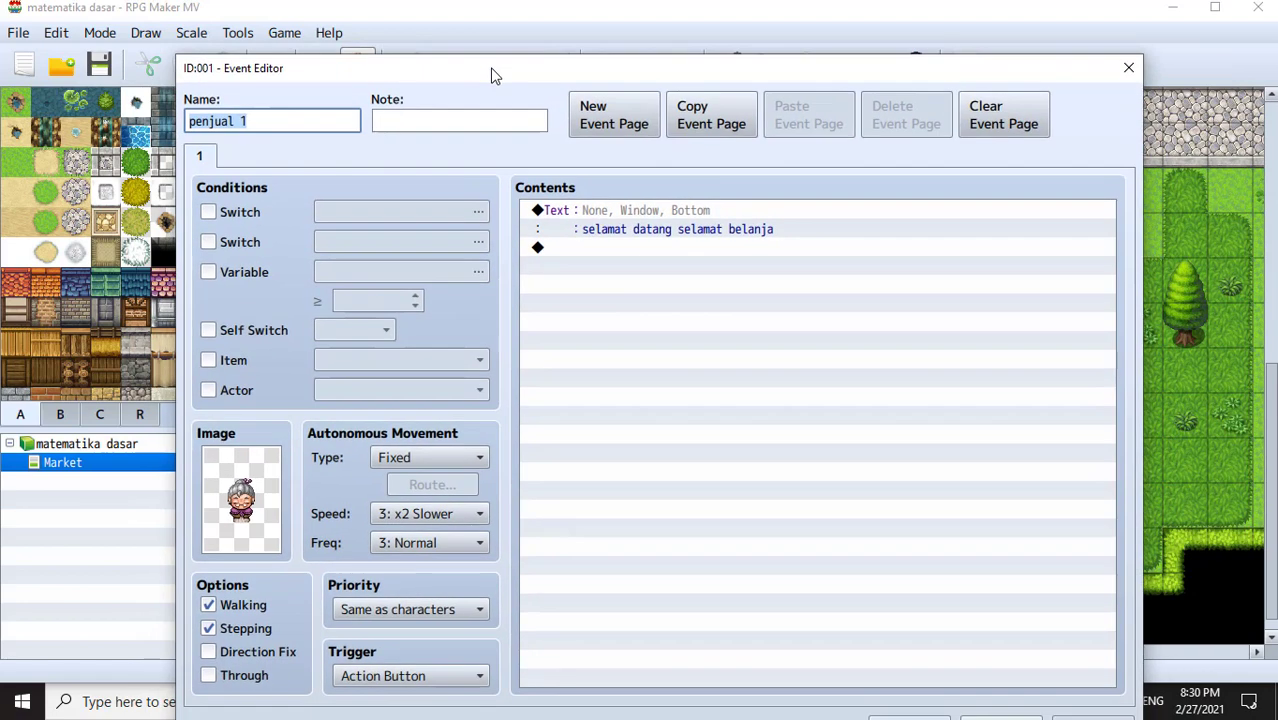
- Add a Show Choices command after the greeting offering pisang and jeruk
click(604, 251)
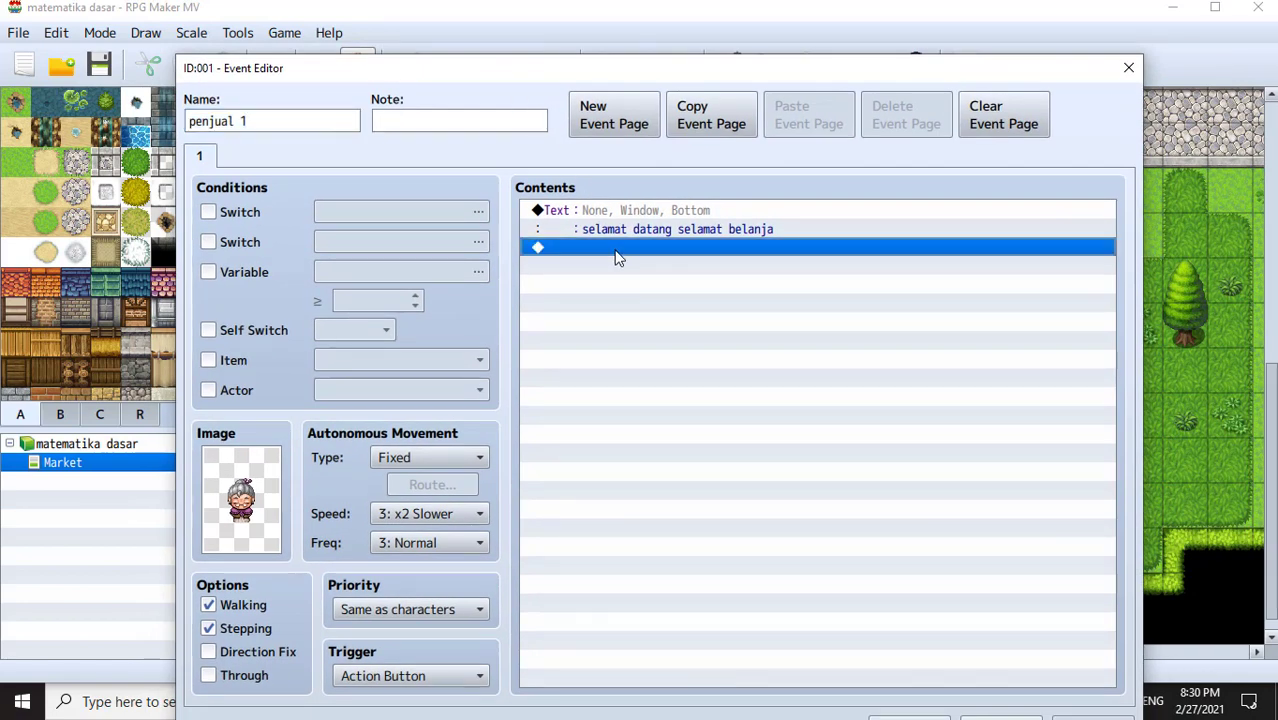
double_click(613, 250)
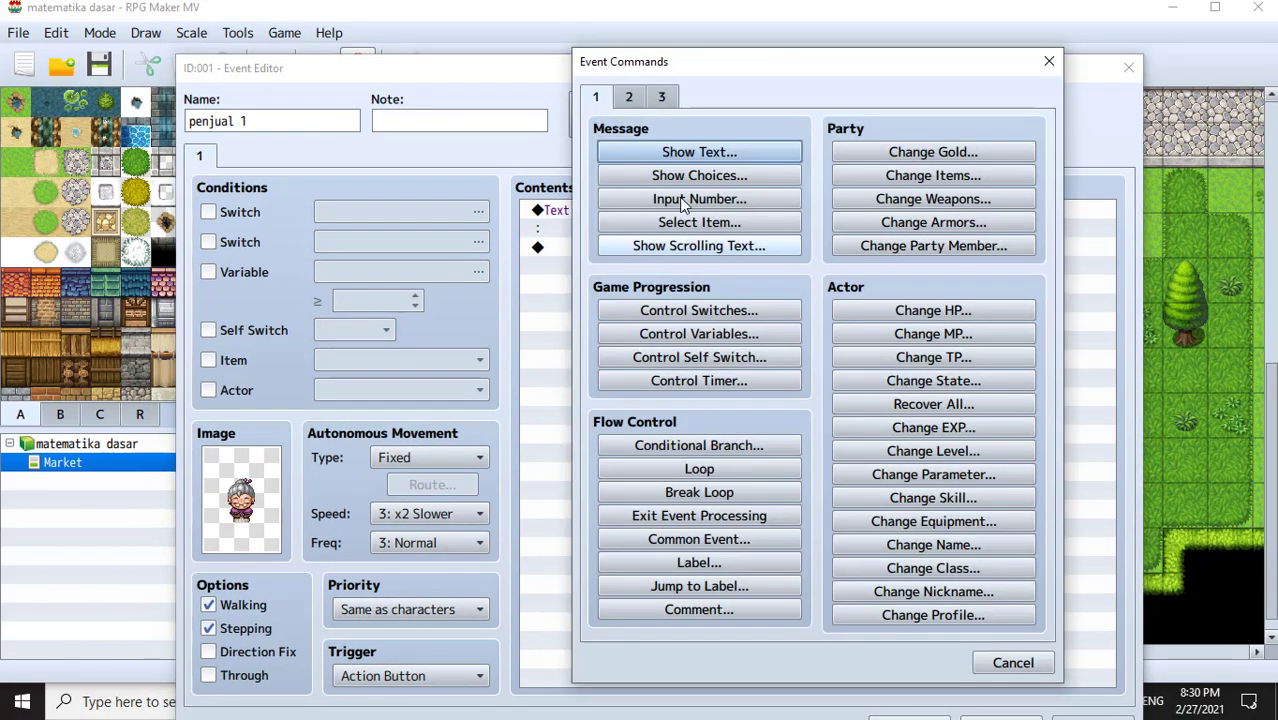
click(701, 173)
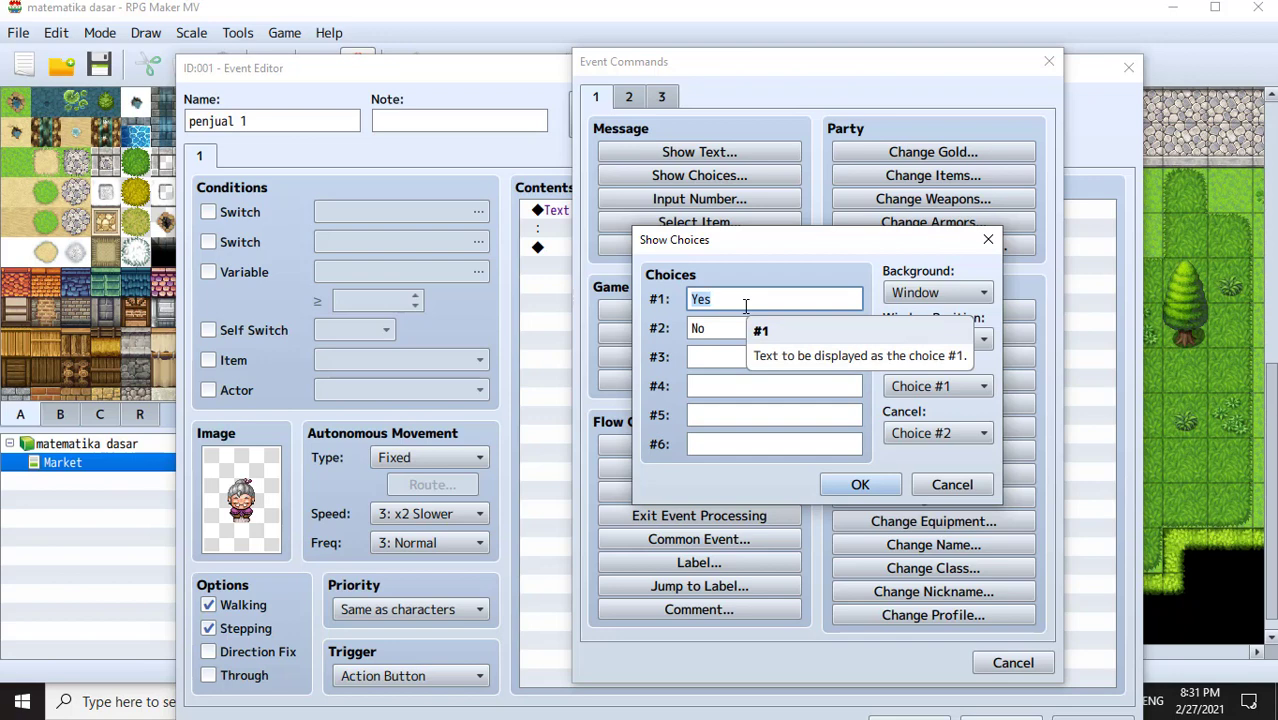
text(pisang)
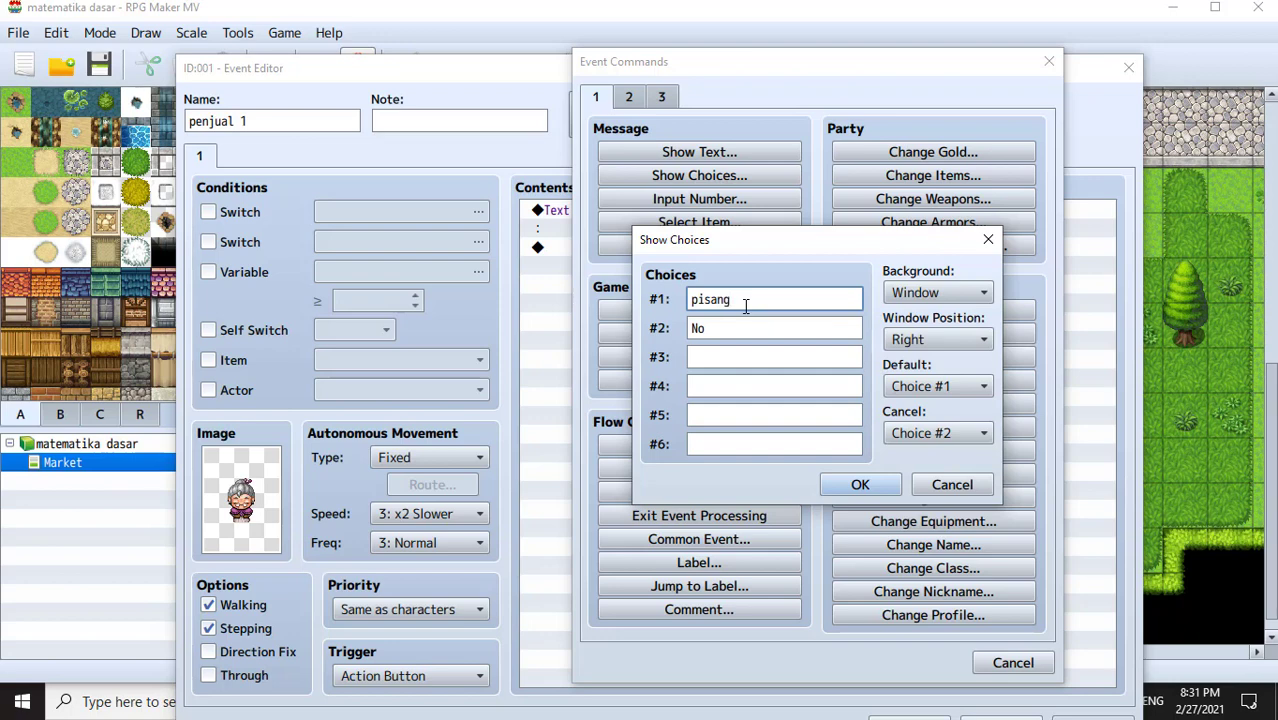
key(Tab)
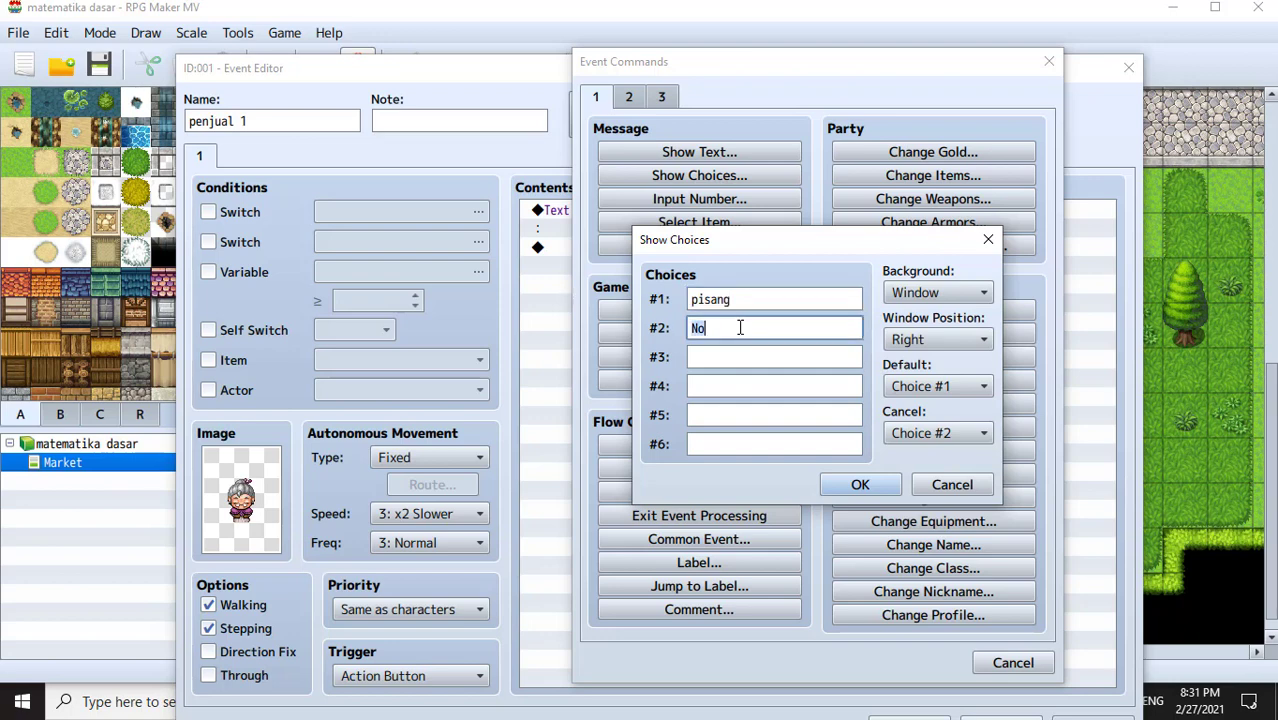
text(jeruk)
click(860, 484)
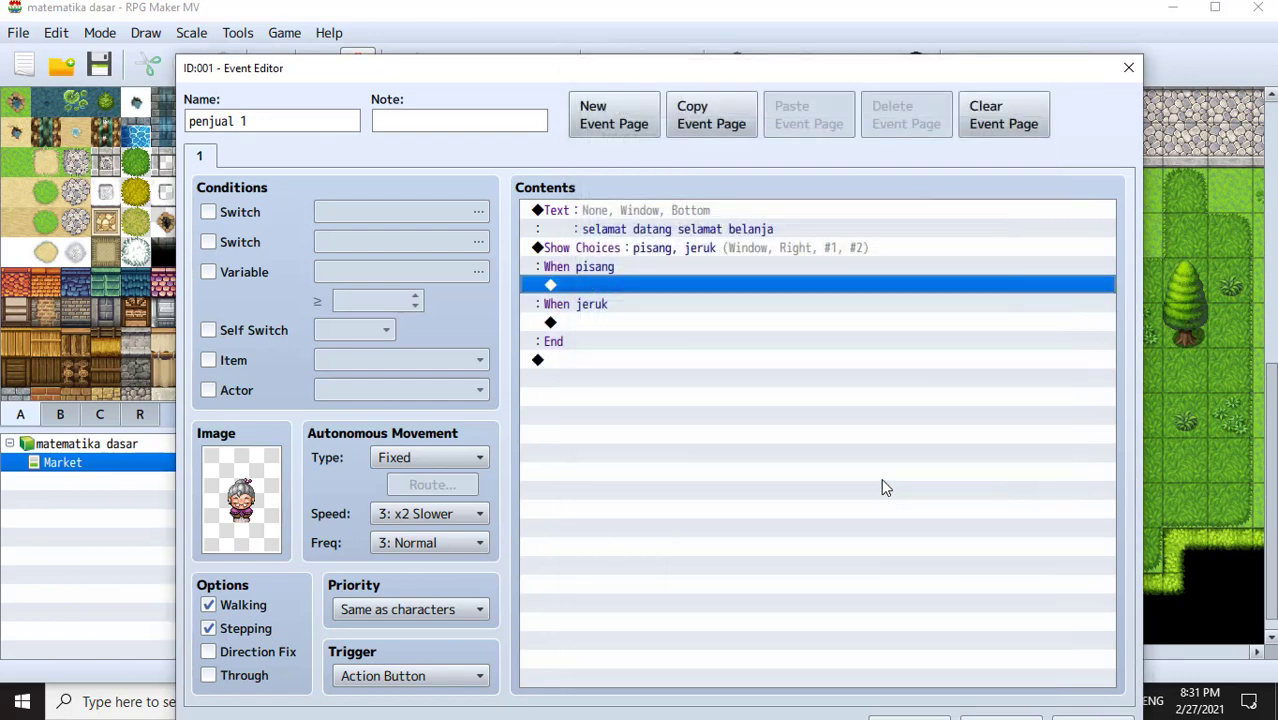
- Append 'mau beli apa? di sini ada buah pisang dan jeruk' to the greeting message
click(662, 217)
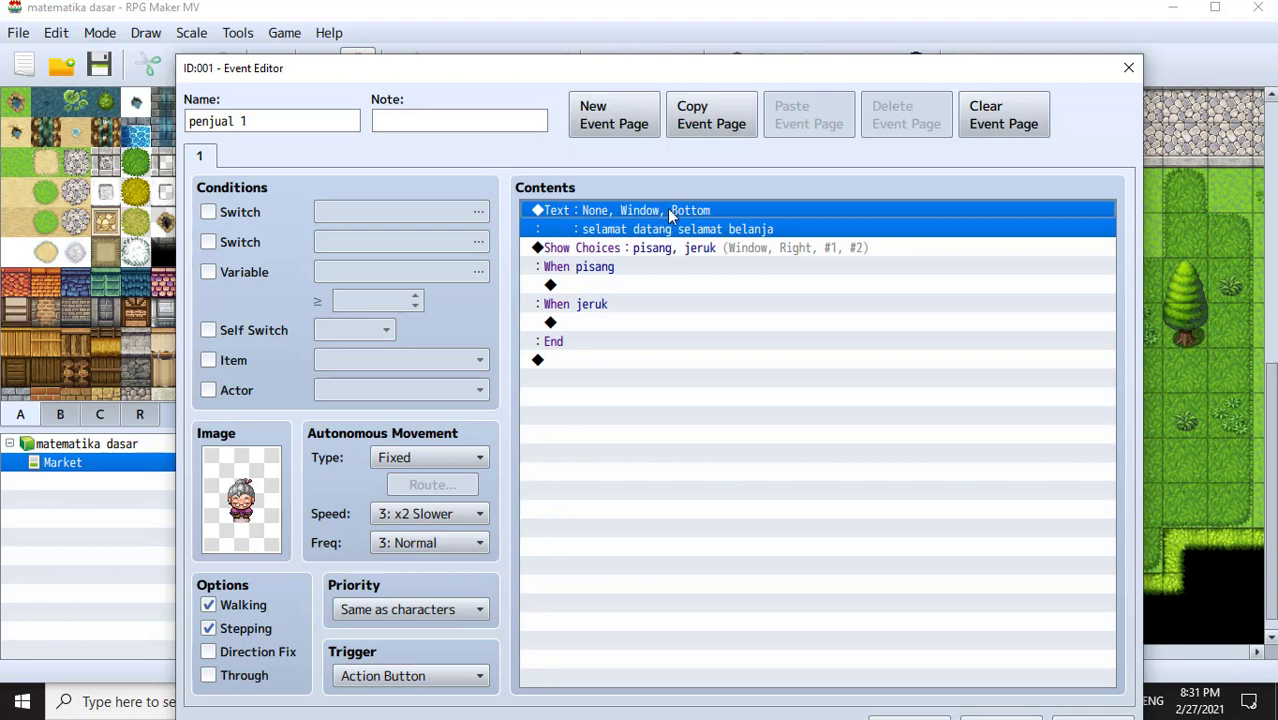
key(Insert)
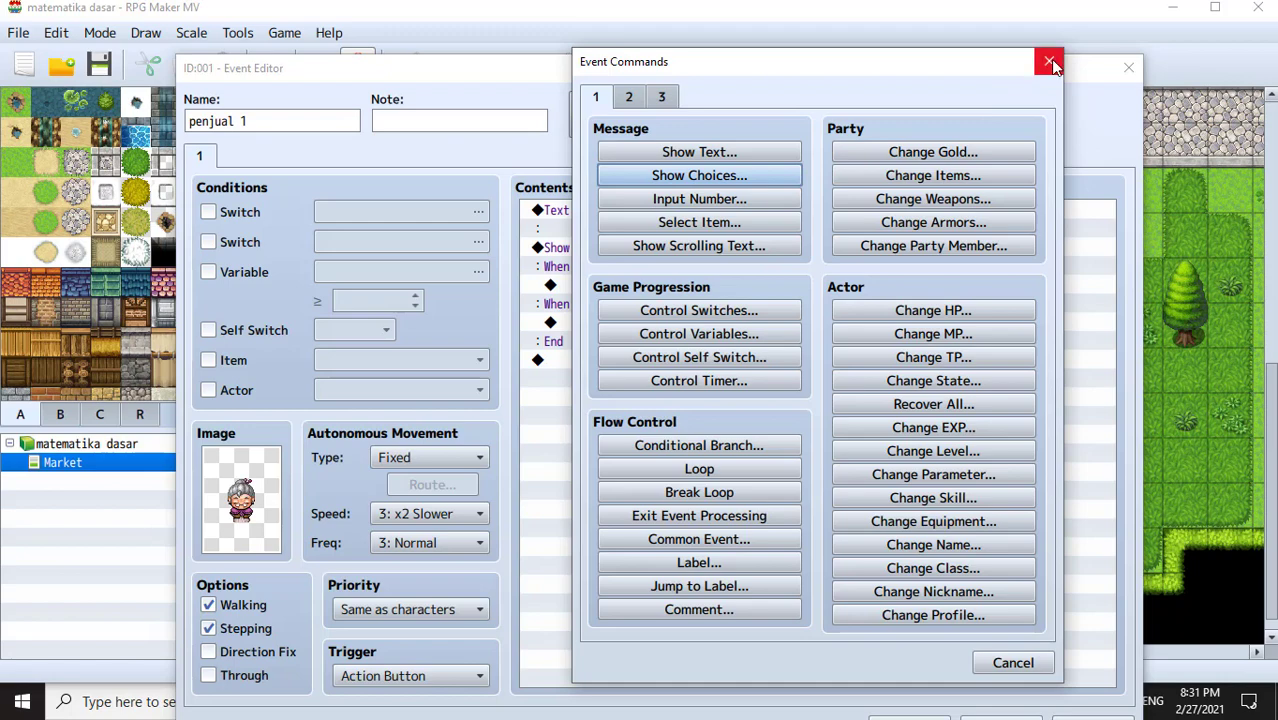
click(1050, 63)
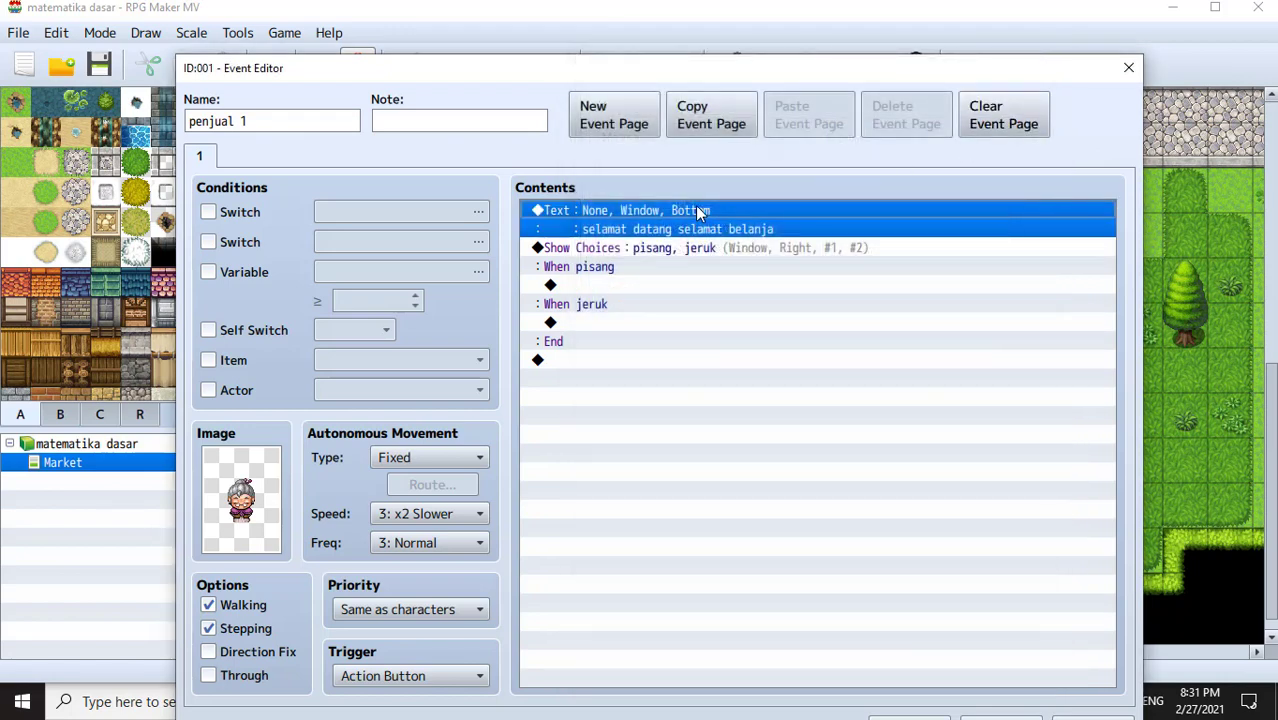
double_click(697, 211)
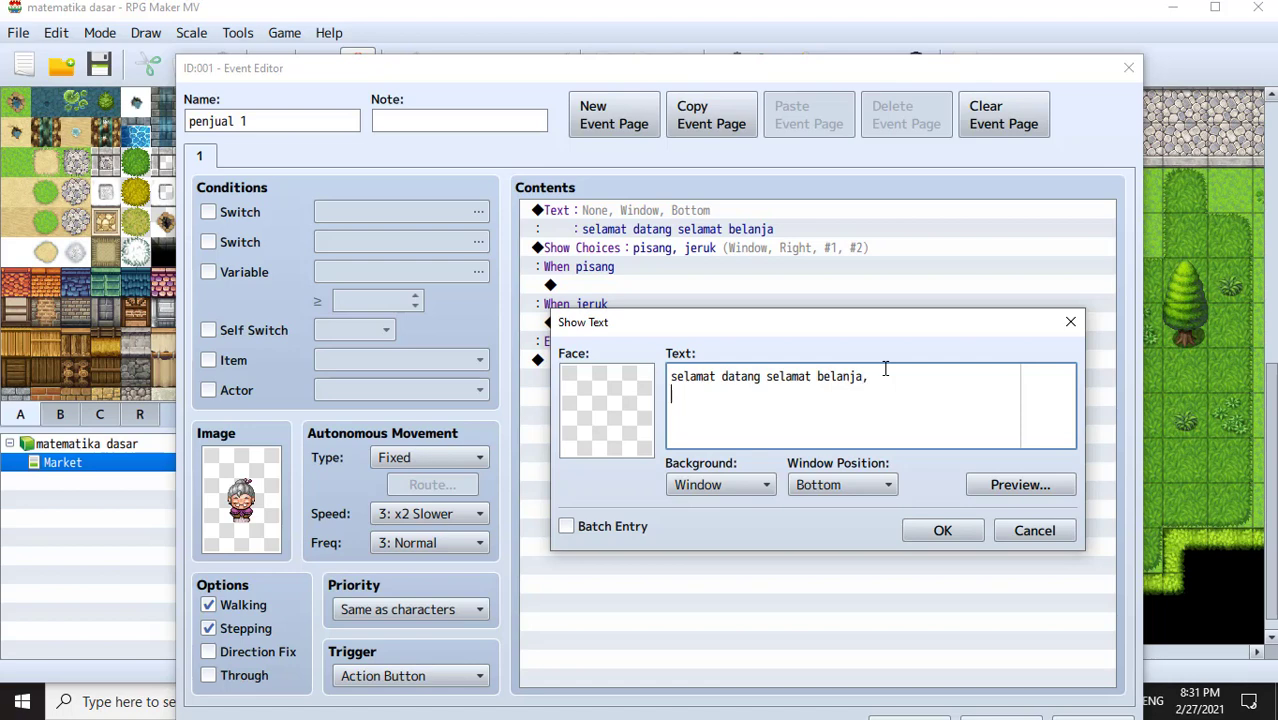
text(mau beli apa? di si)
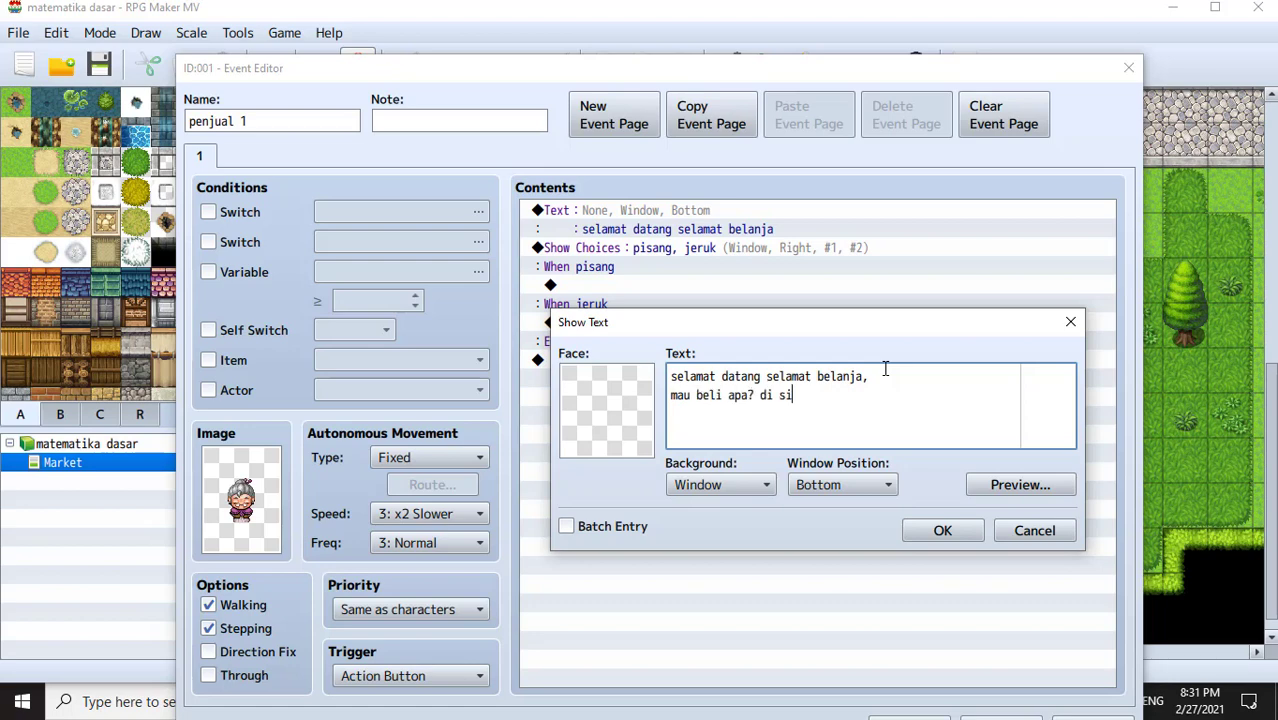
text(ni ada buah pisang da)
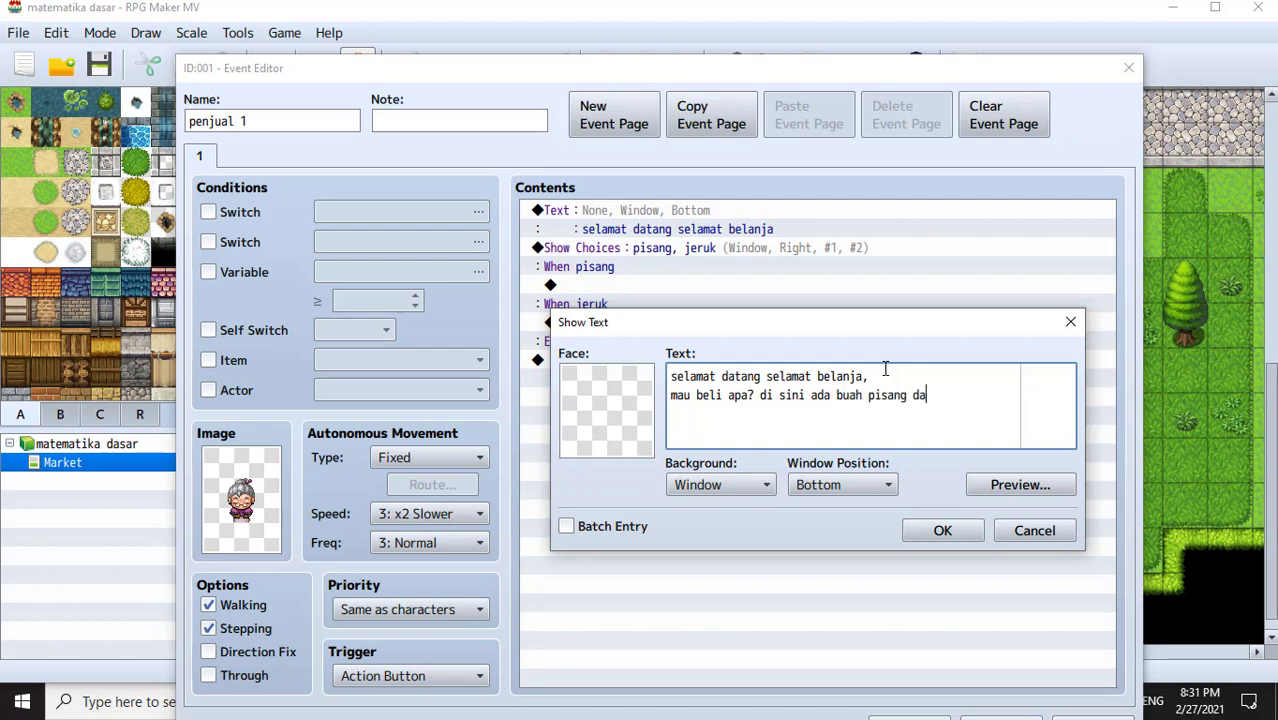
text(n jeruk)
- Give the greeting the People1 old-woman face and a Dim background
double_click(603, 418)
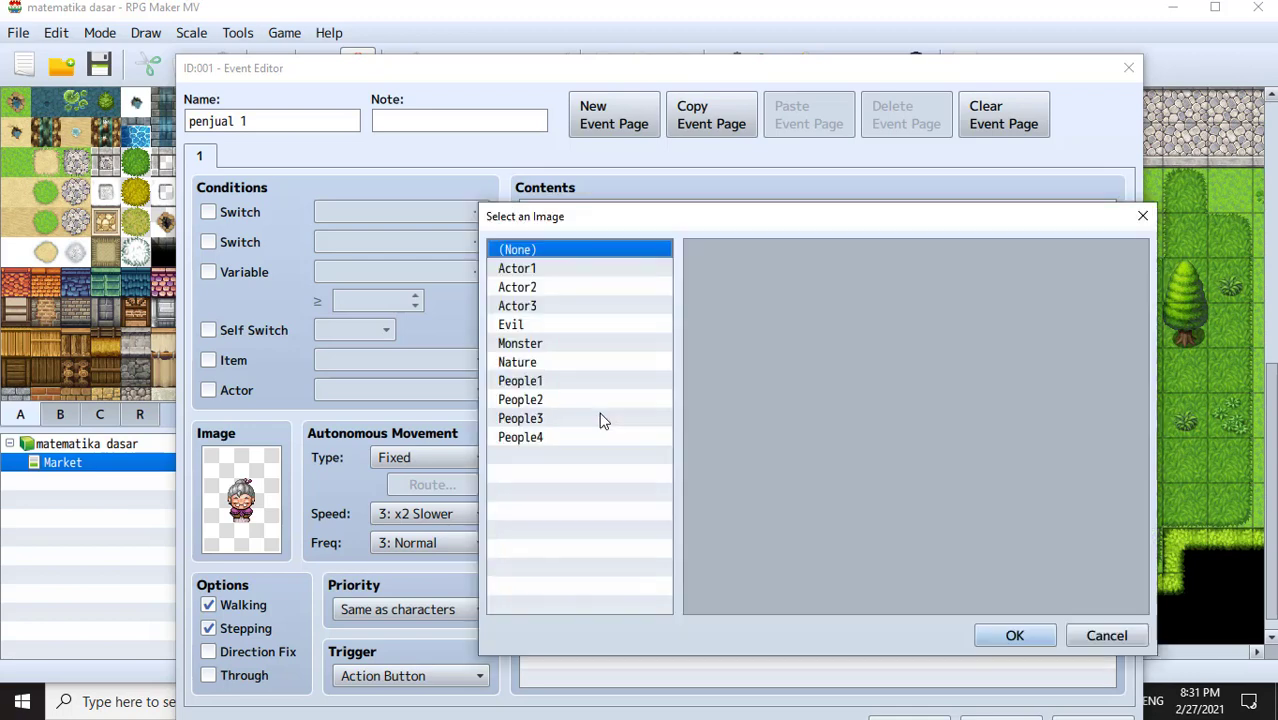
click(533, 309)
click(541, 341)
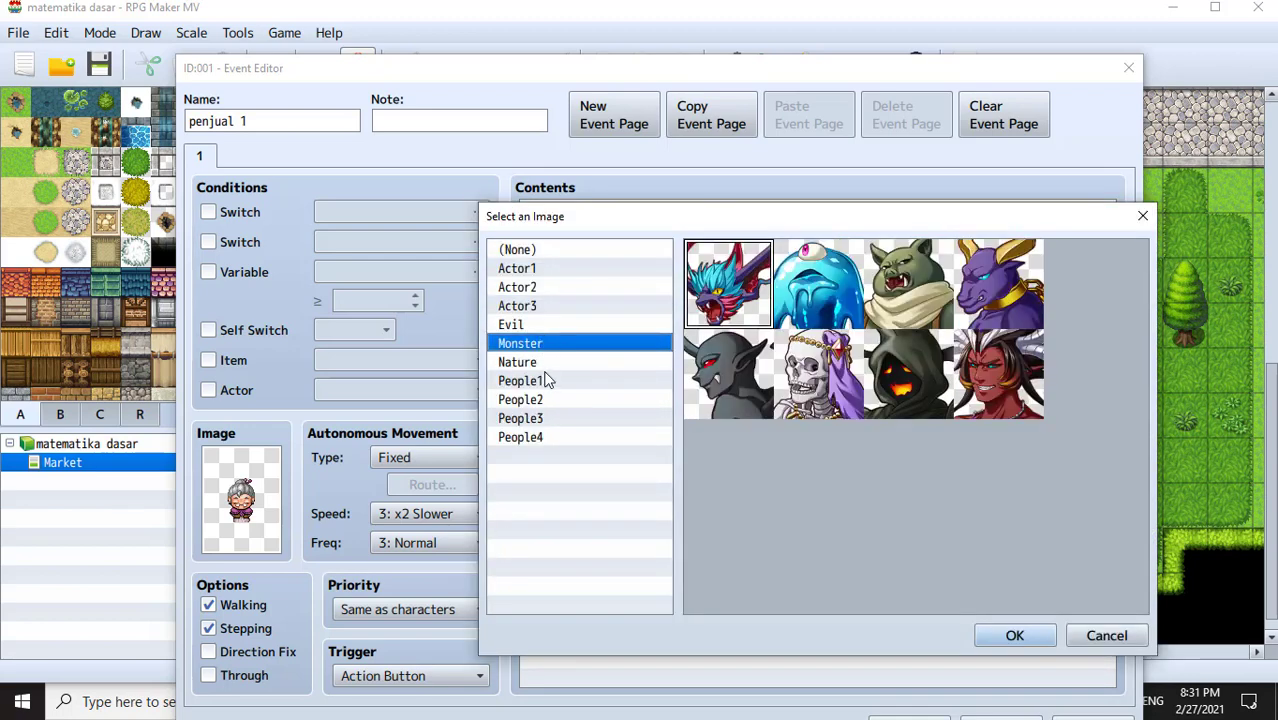
click(582, 378)
click(1009, 390)
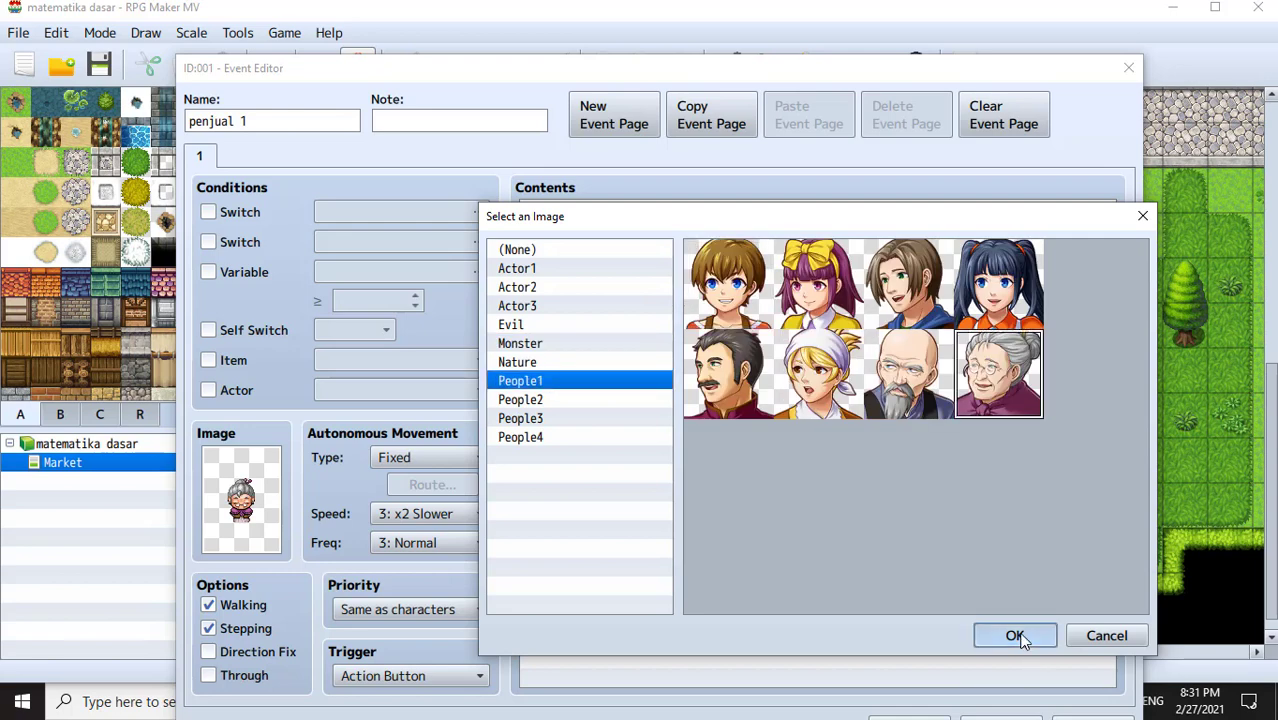
click(980, 636)
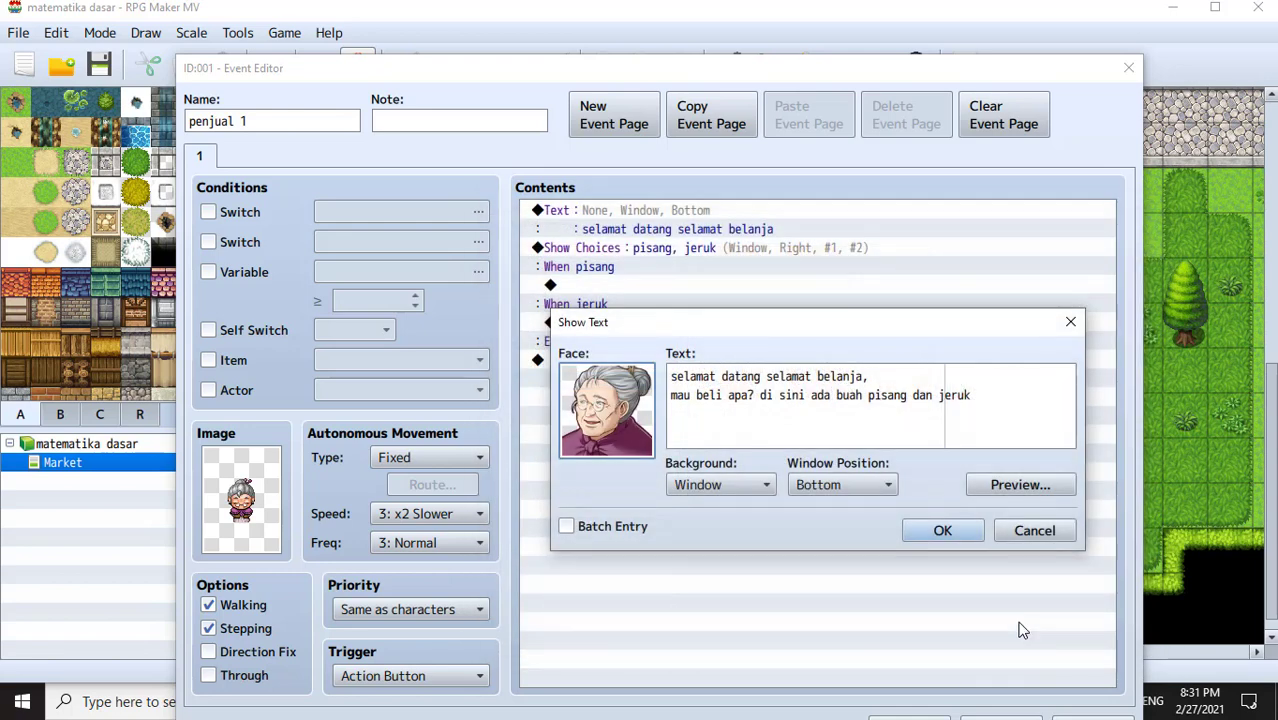
click(766, 488)
click(744, 538)
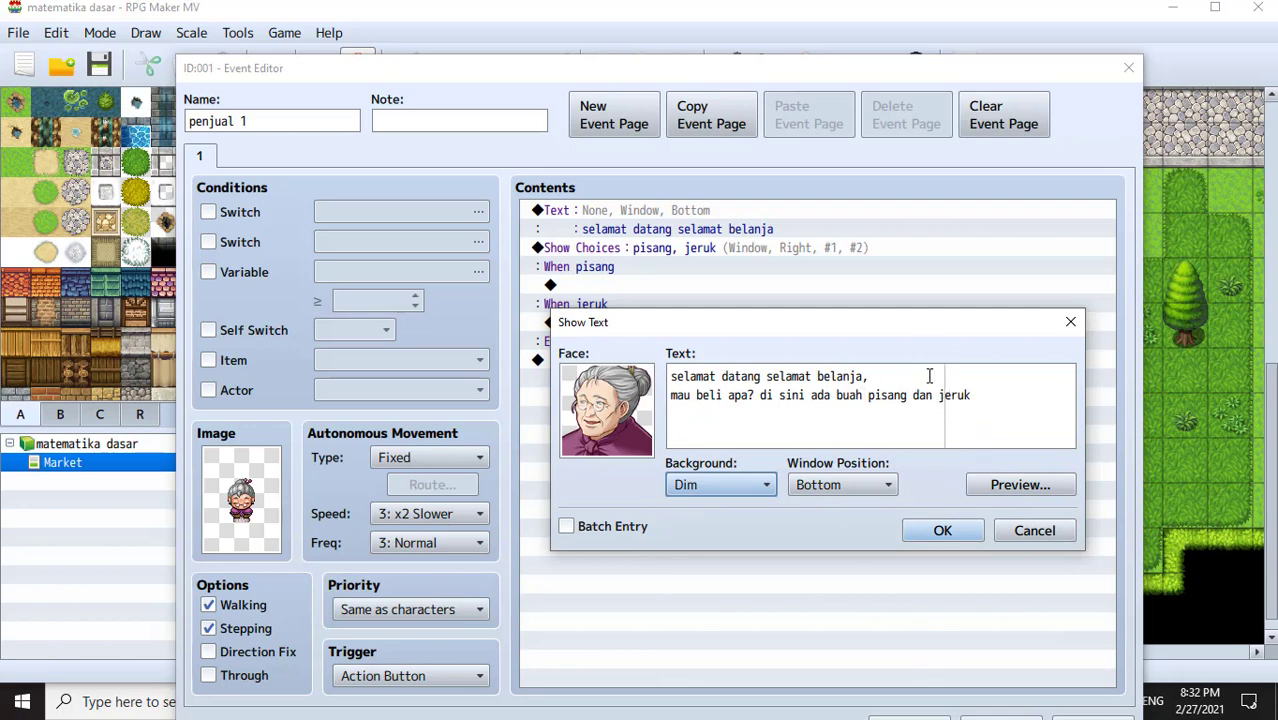
- Move 'di sini ada buah pisang dan jeruk' onto its own line and save the message
click(759, 394)
key(BackSpace)
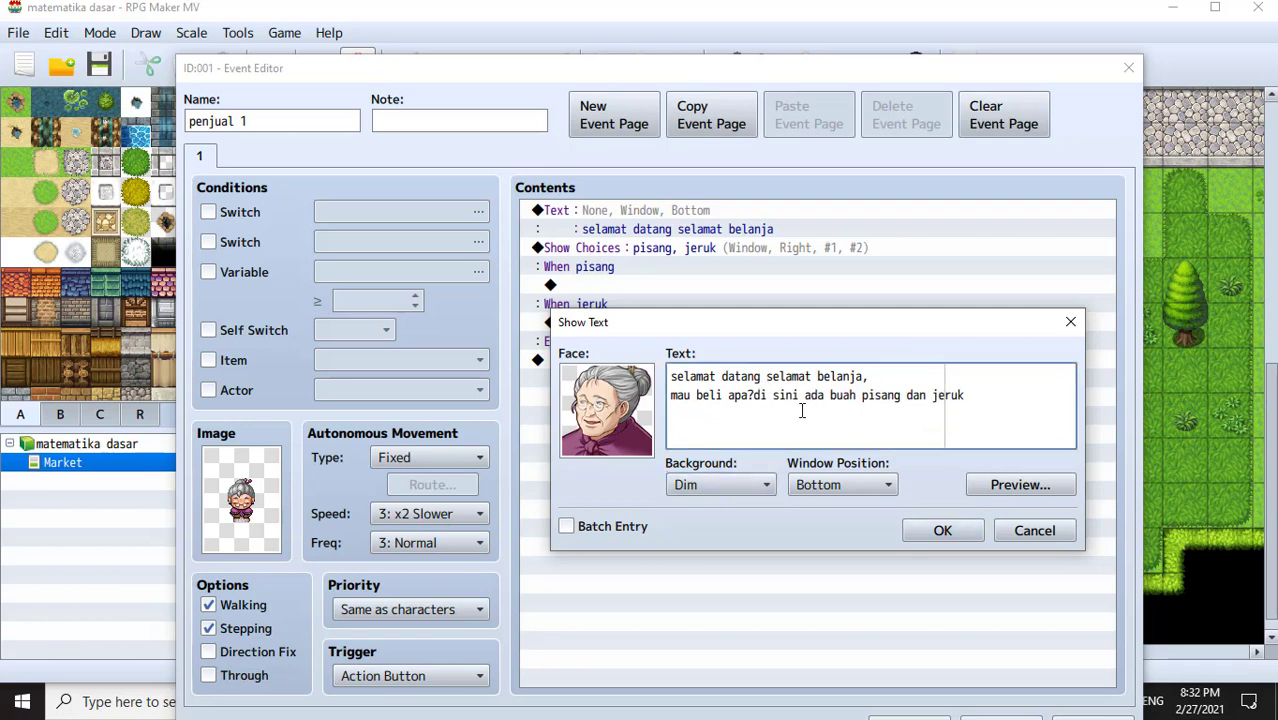
key(Return)
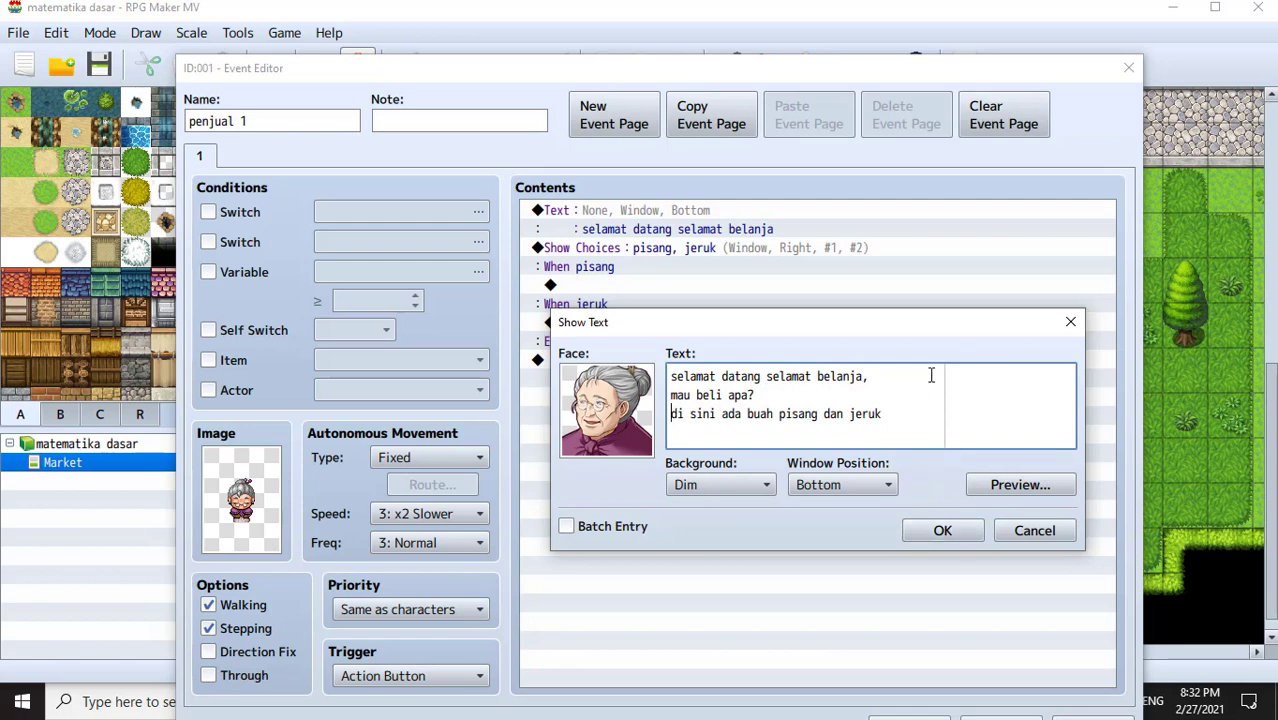
click(942, 531)
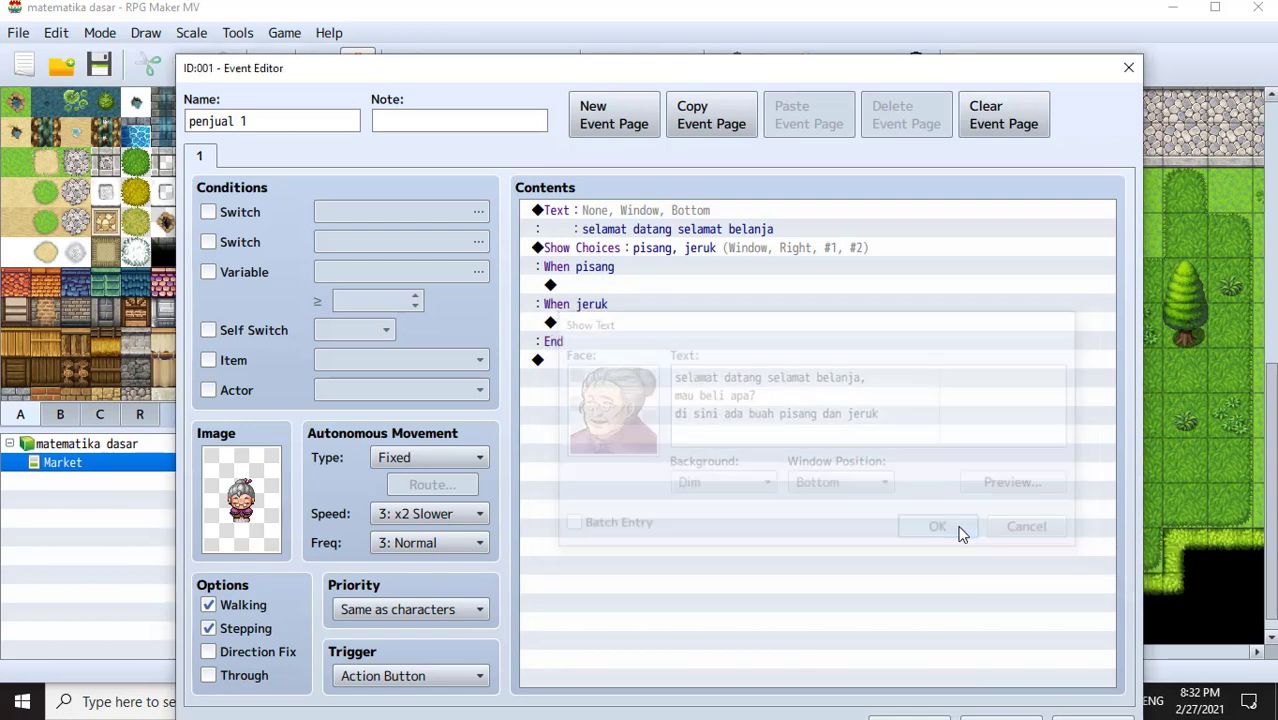
- Paste a copy of the greeting message under the When pisang branch
click(643, 324)
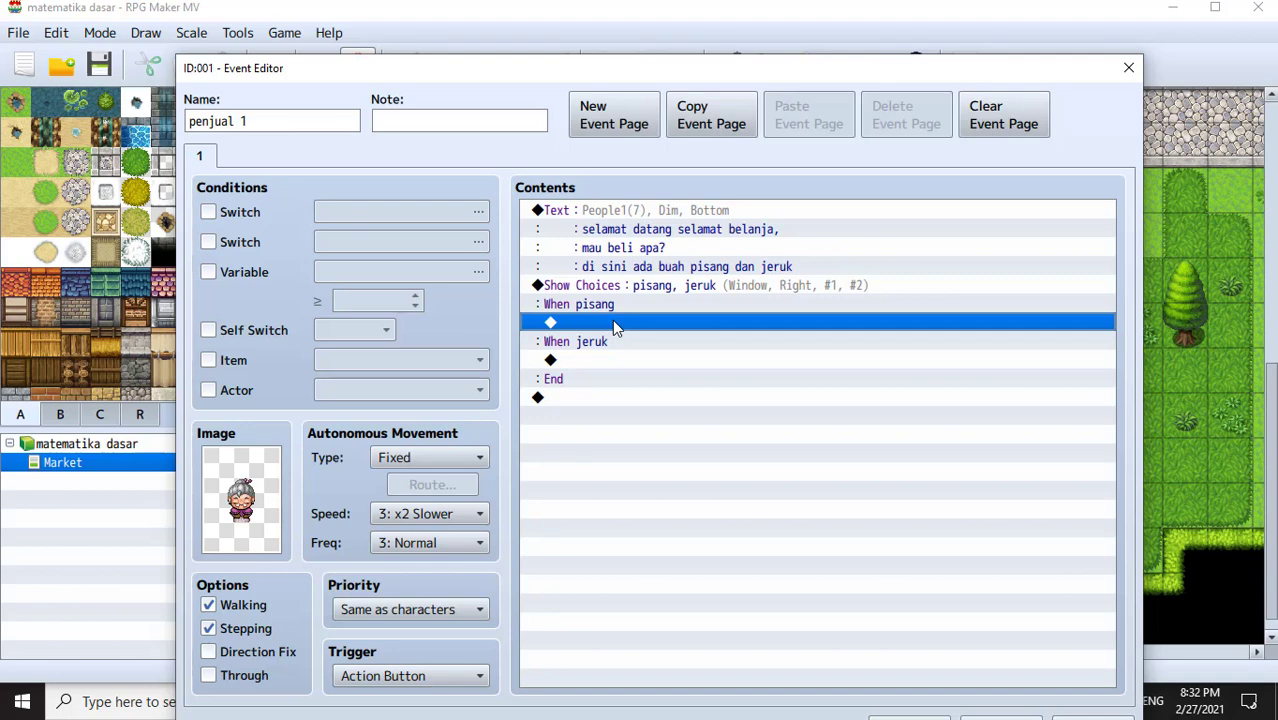
double_click(614, 325)
click(702, 153)
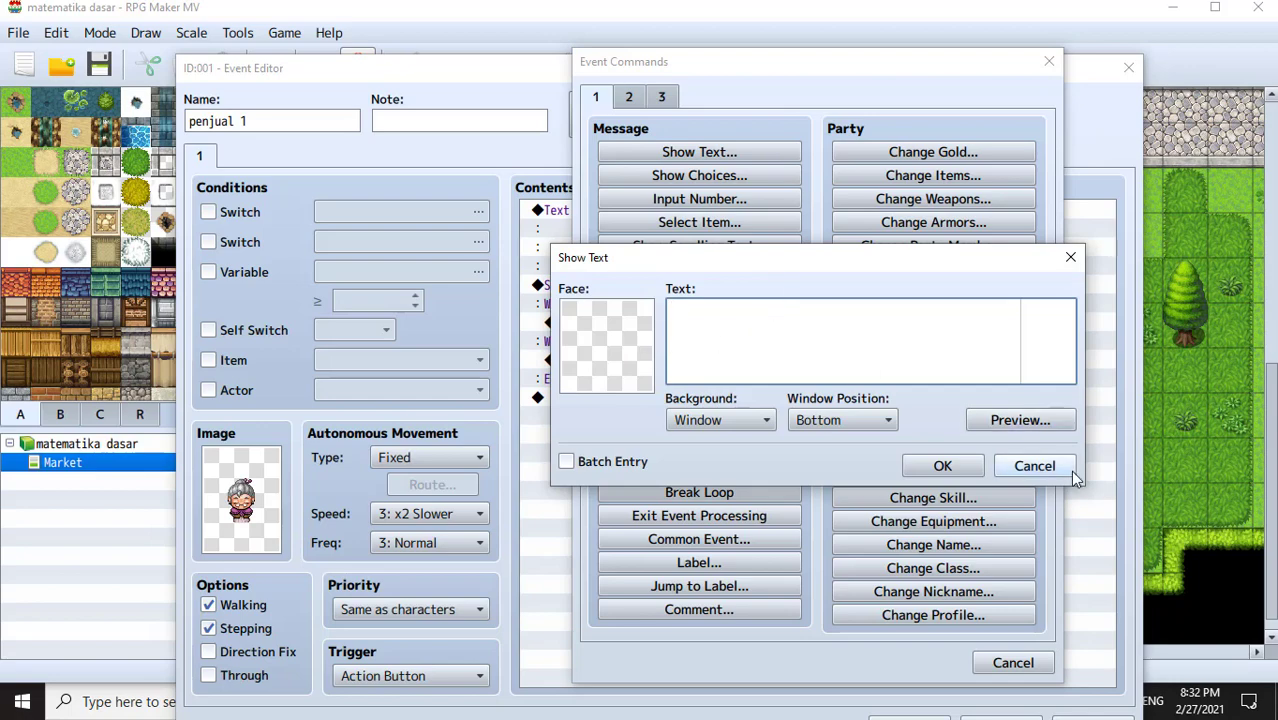
click(1034, 465)
click(1048, 62)
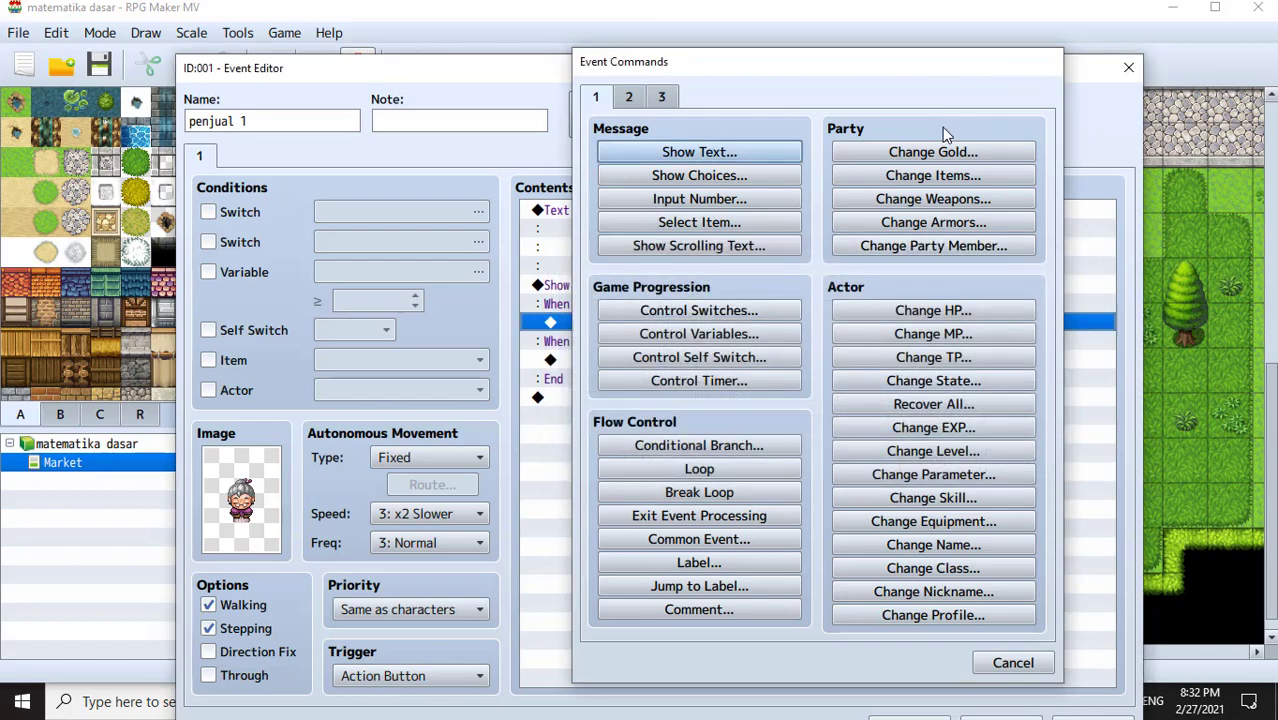
click(648, 222)
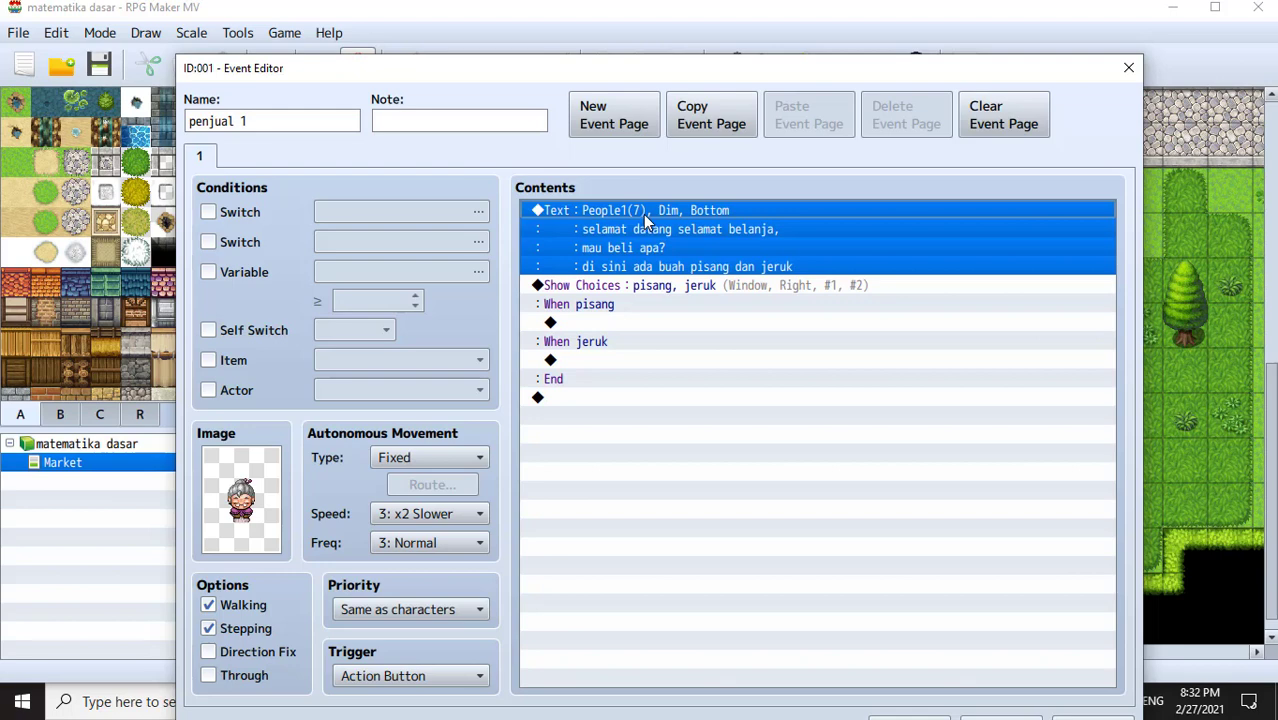
click(630, 322)
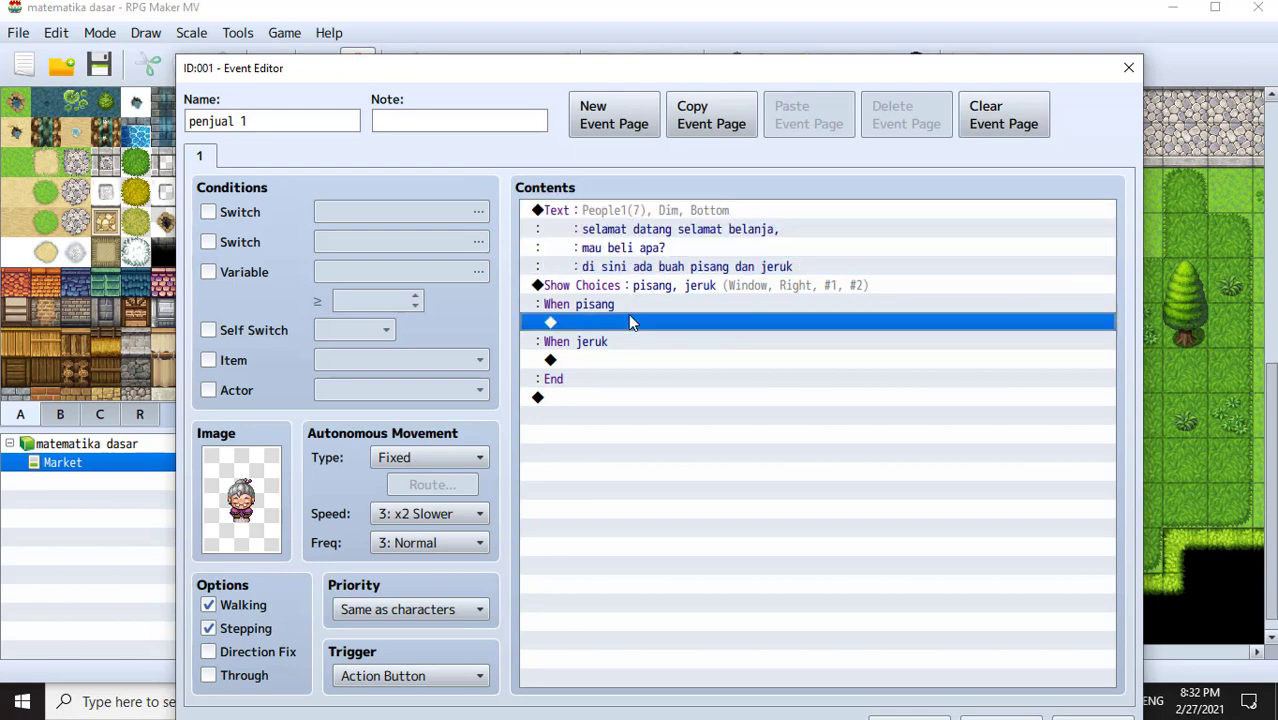
key(ctrl+v)
- Replace the pasted text with 'terimakasih sudah membeli pisang' and save it
click(657, 330)
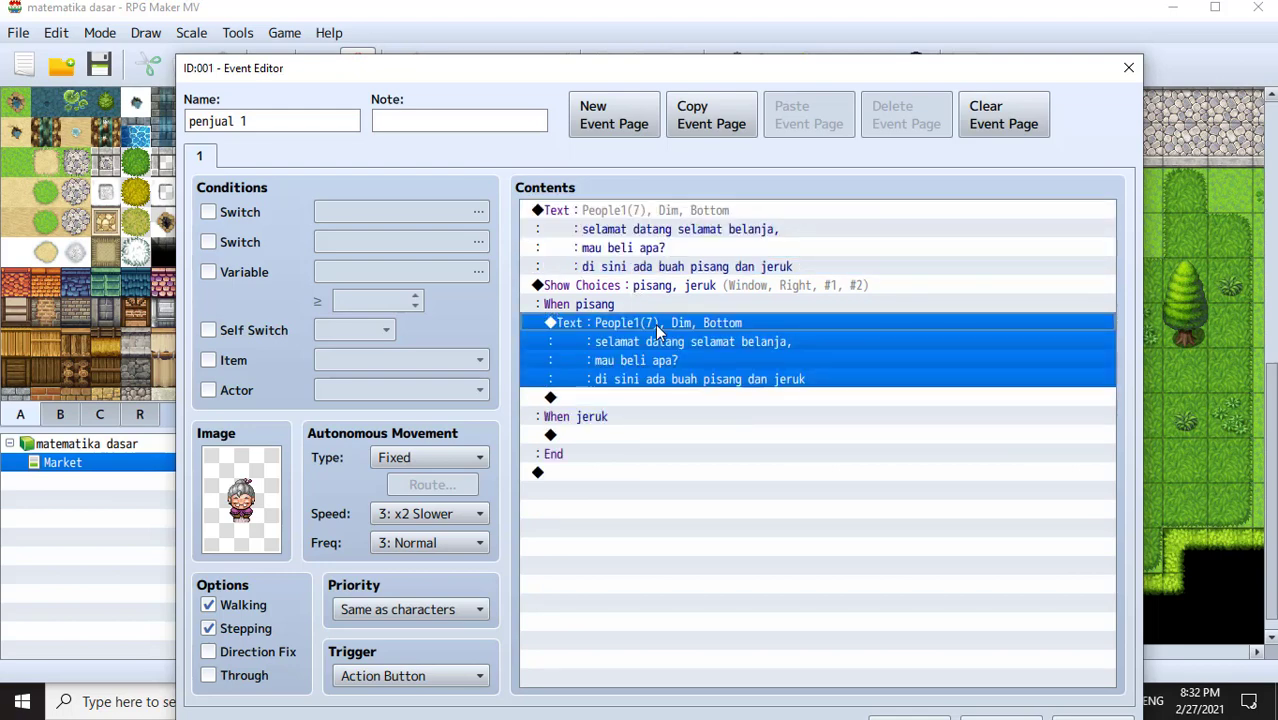
double_click(657, 330)
drag(880, 420, 640, 365)
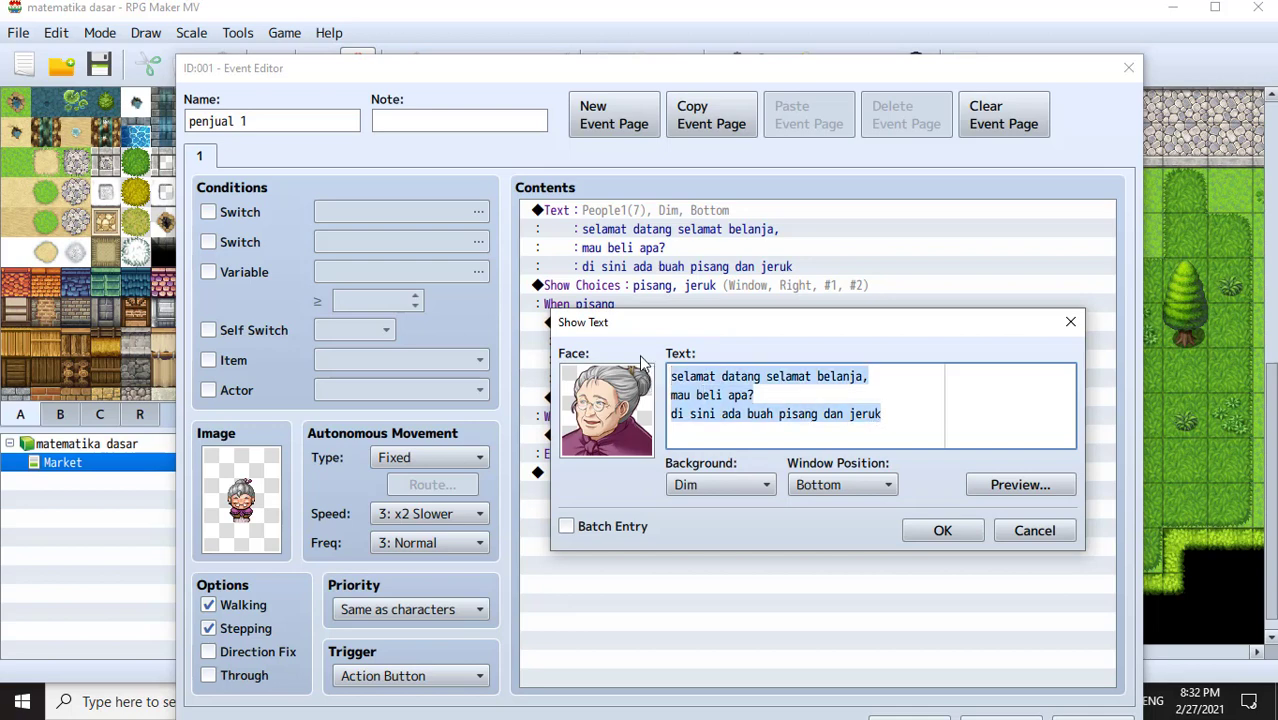
text(terimakasih)
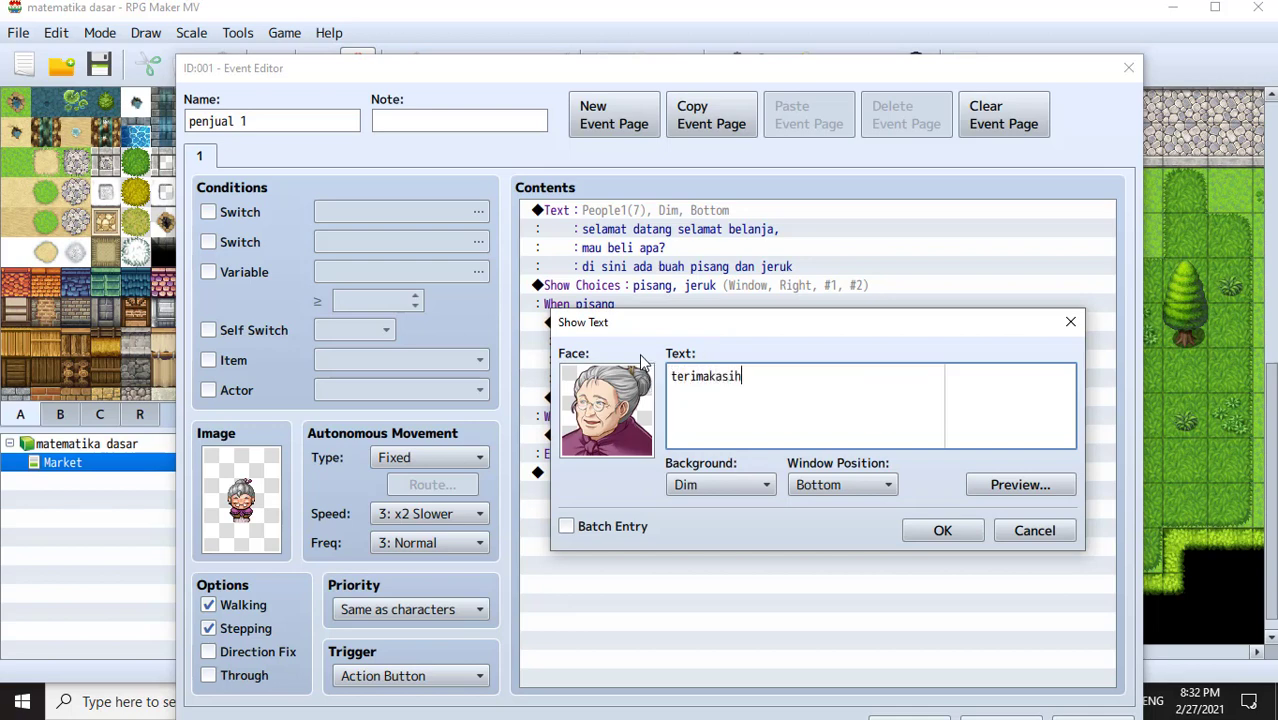
text( sudah membeli pisang)
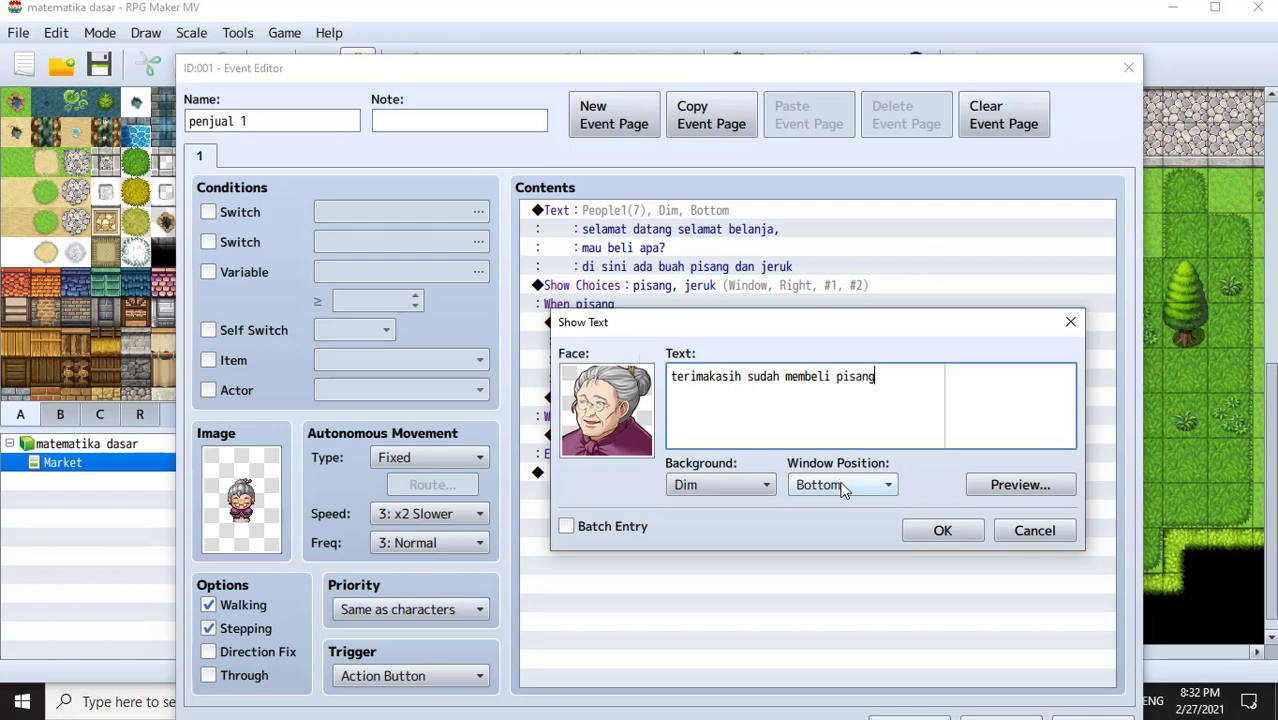
click(945, 530)
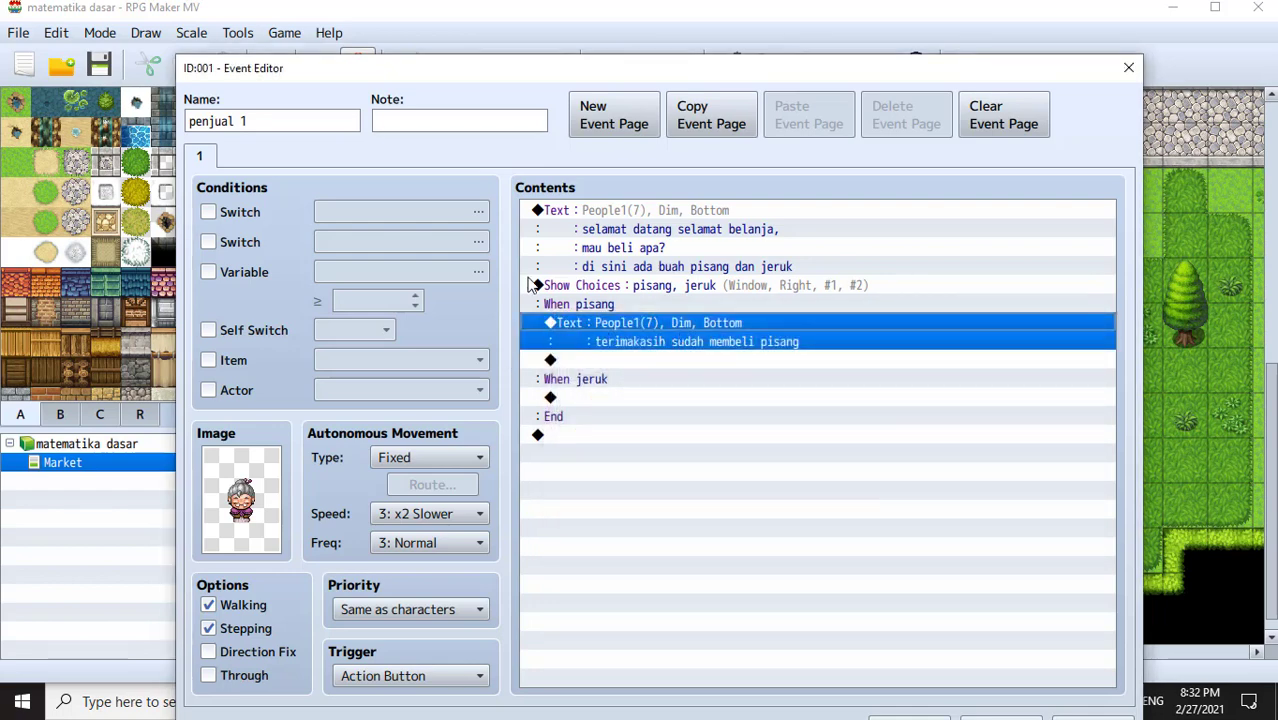
click(644, 394)
- Paste a copy of the pisang reply under the When jeruk branch
click(657, 328)
click(663, 402)
key(ctrl+v)
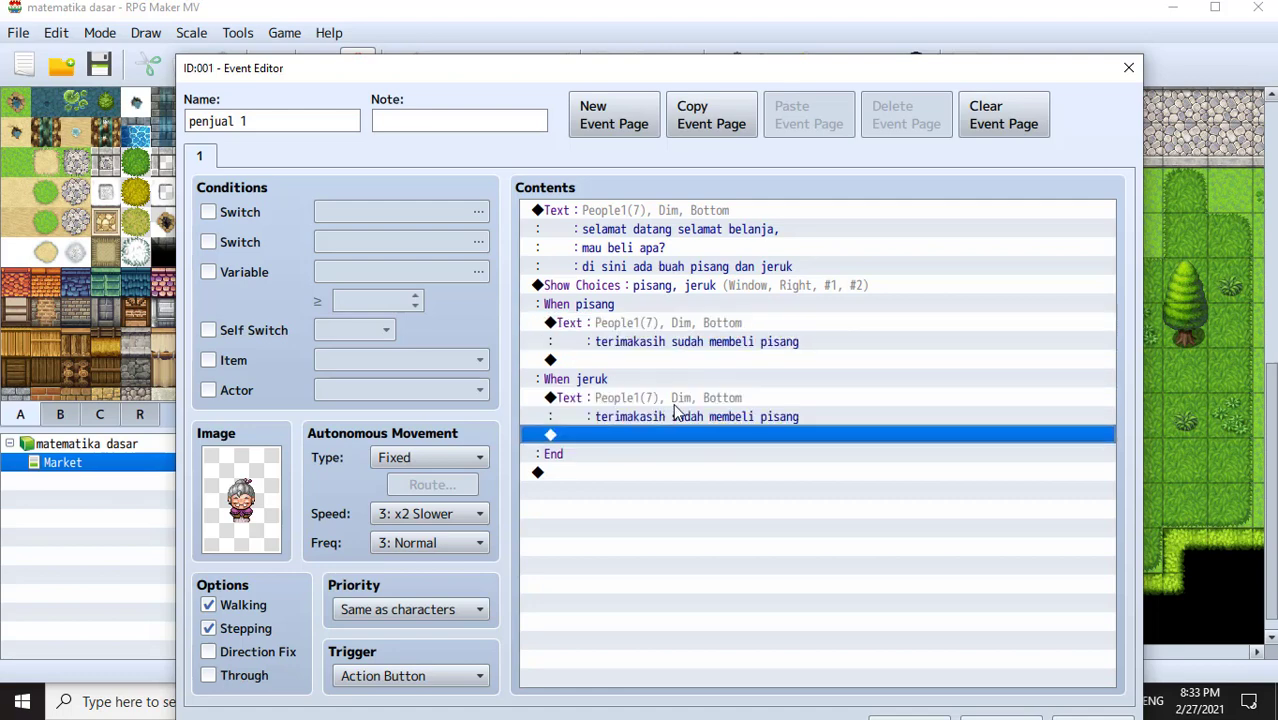
click(676, 412)
key(Insert)
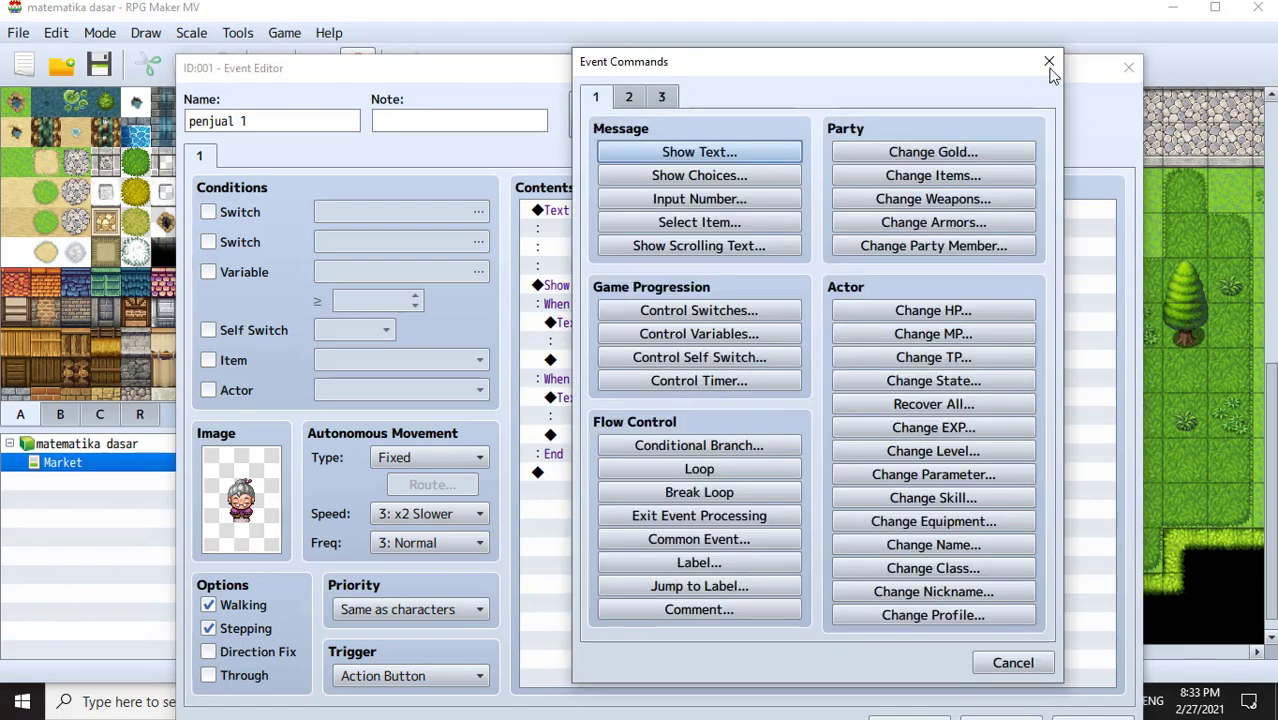
click(1049, 62)
- Change the jeruk reply text to 'semoga suka dengna jerukku' and save it
double_click(705, 406)
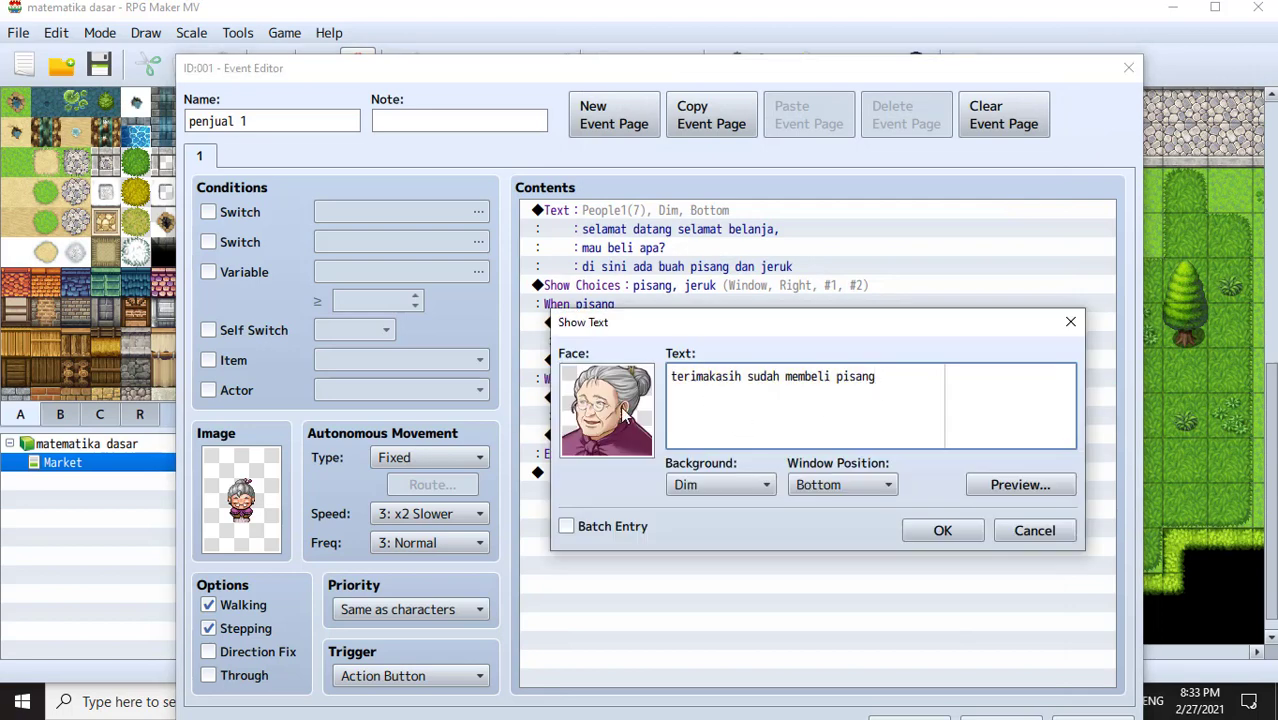
key(ctrl+a)
text(sem)
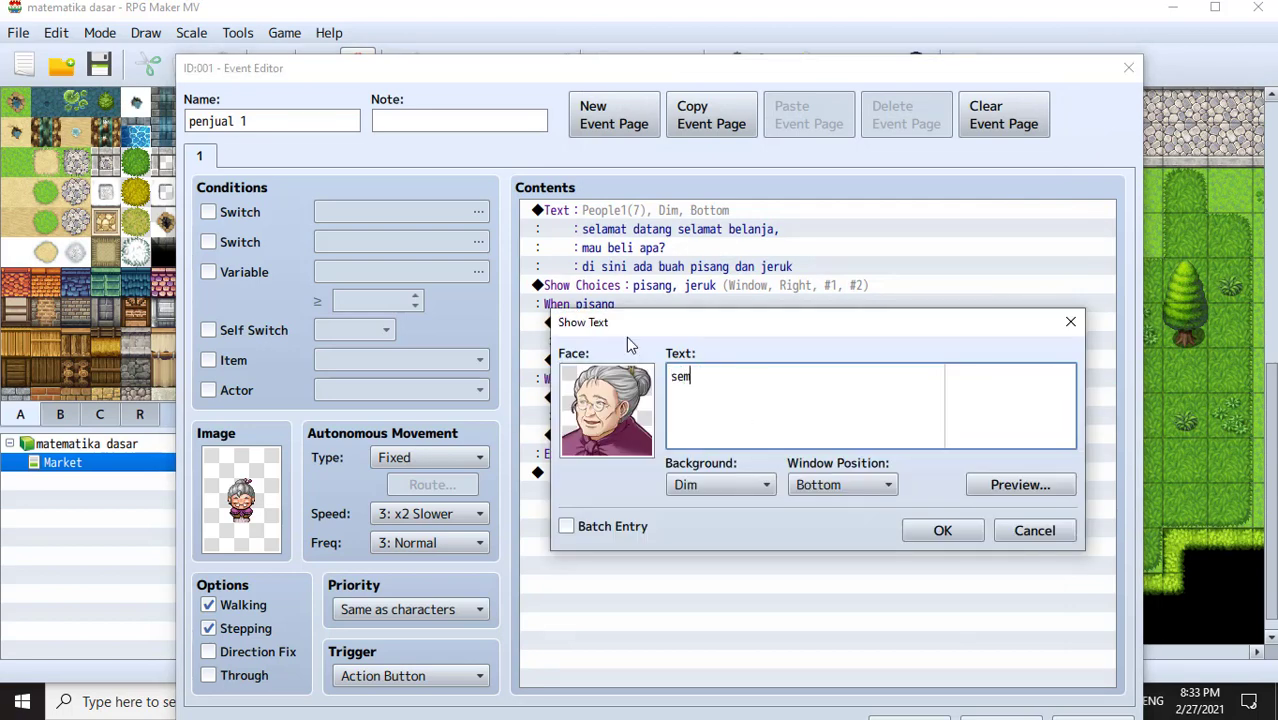
text(oga suka dengna jur)
key(BackSpace)
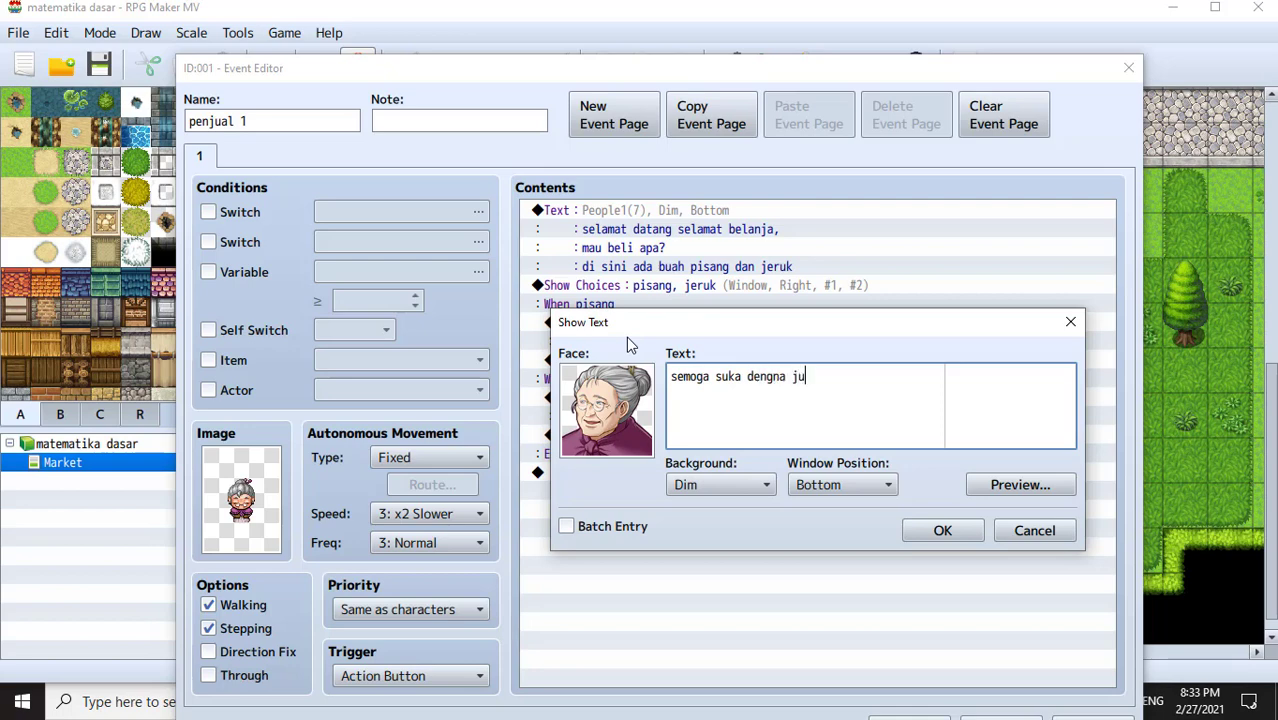
key(BackSpace)
text(erukk)
click(926, 532)
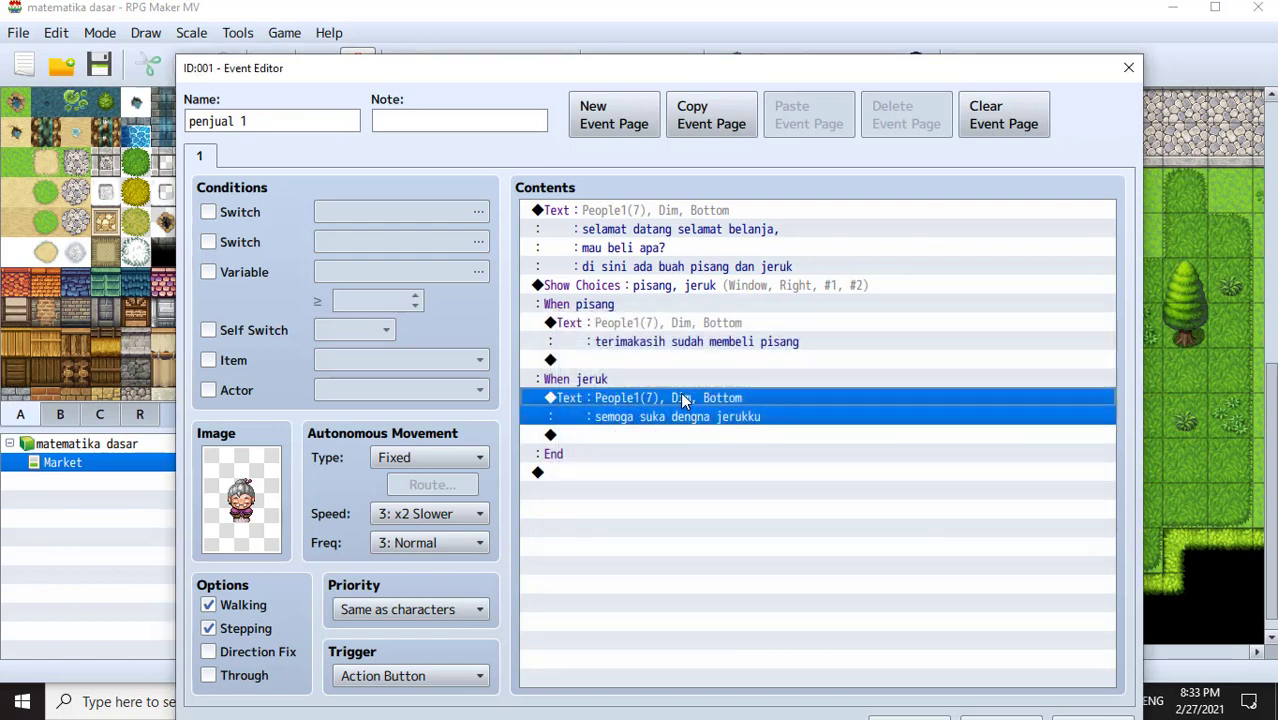
click(739, 474)
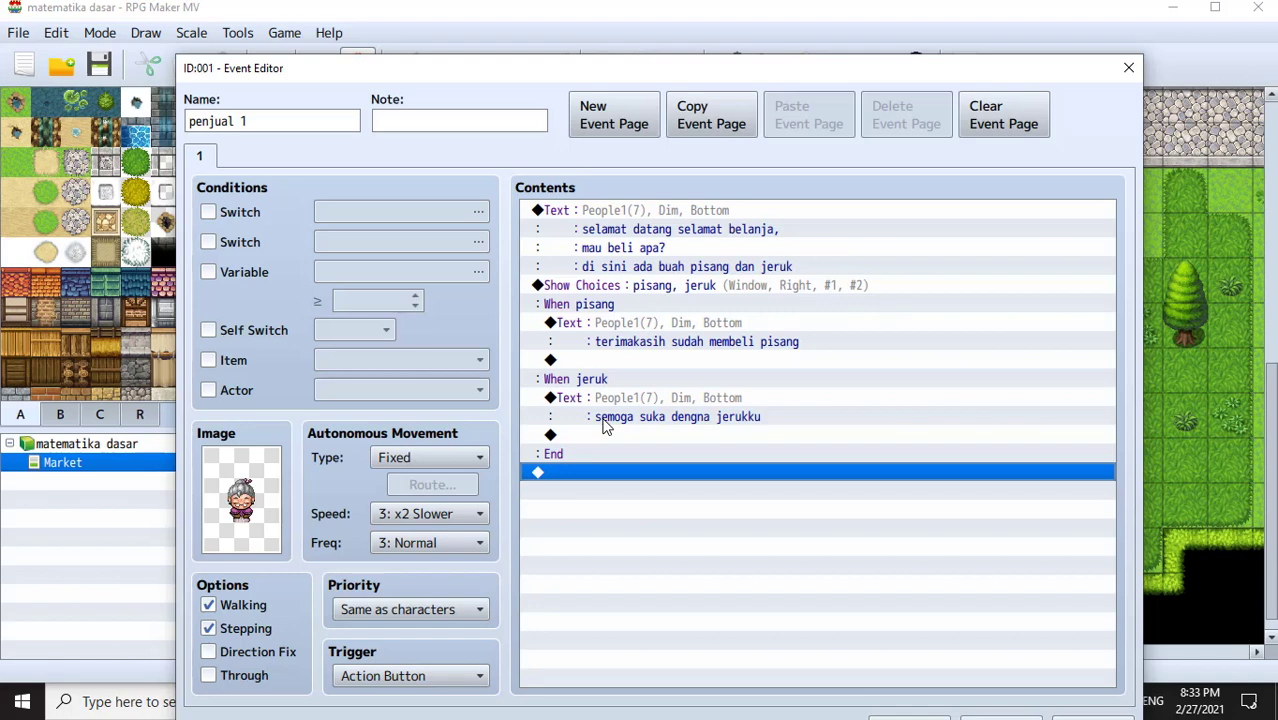
- Add a Control Self Switch command after the choices that sets self switch A to ON
double_click(621, 477)
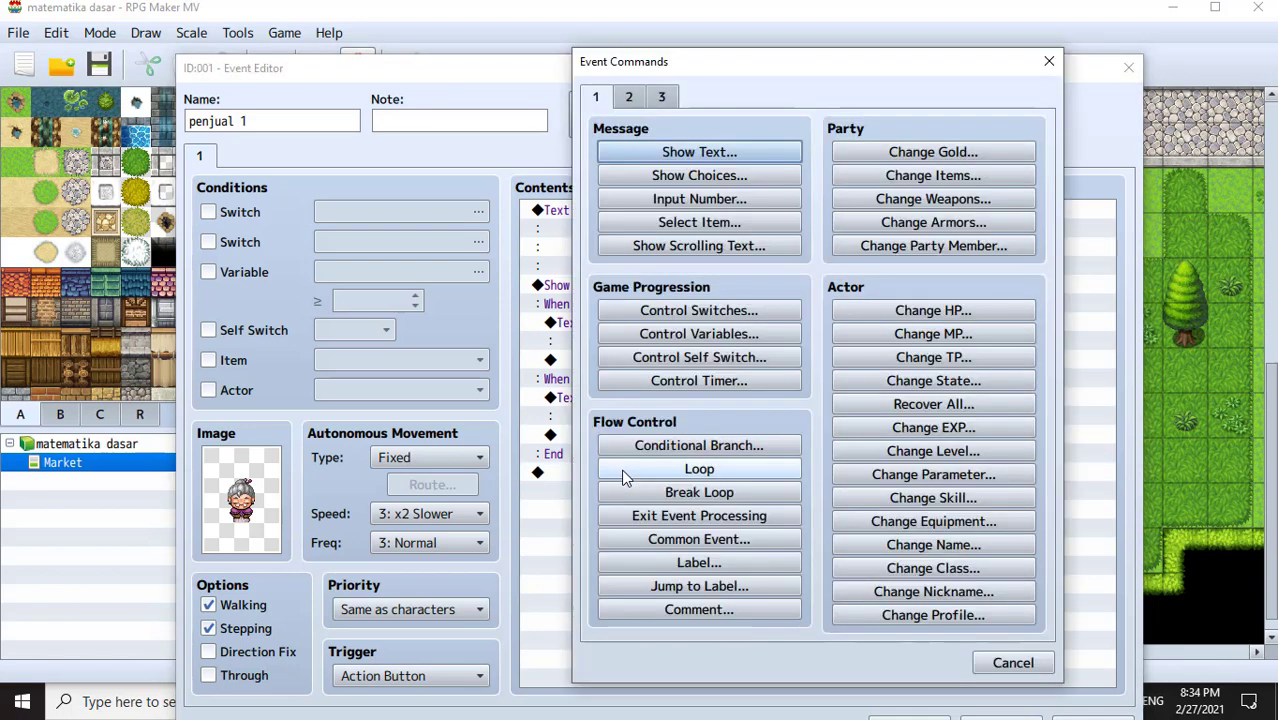
click(729, 360)
click(790, 344)
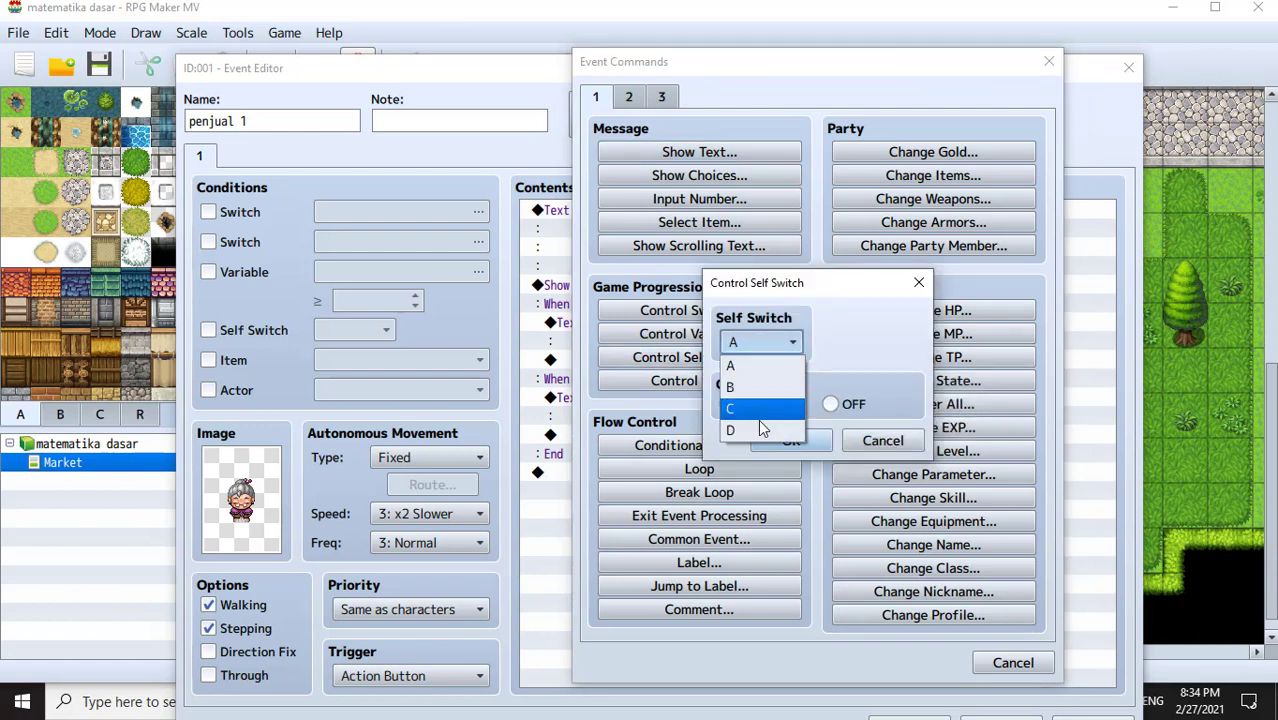
click(757, 376)
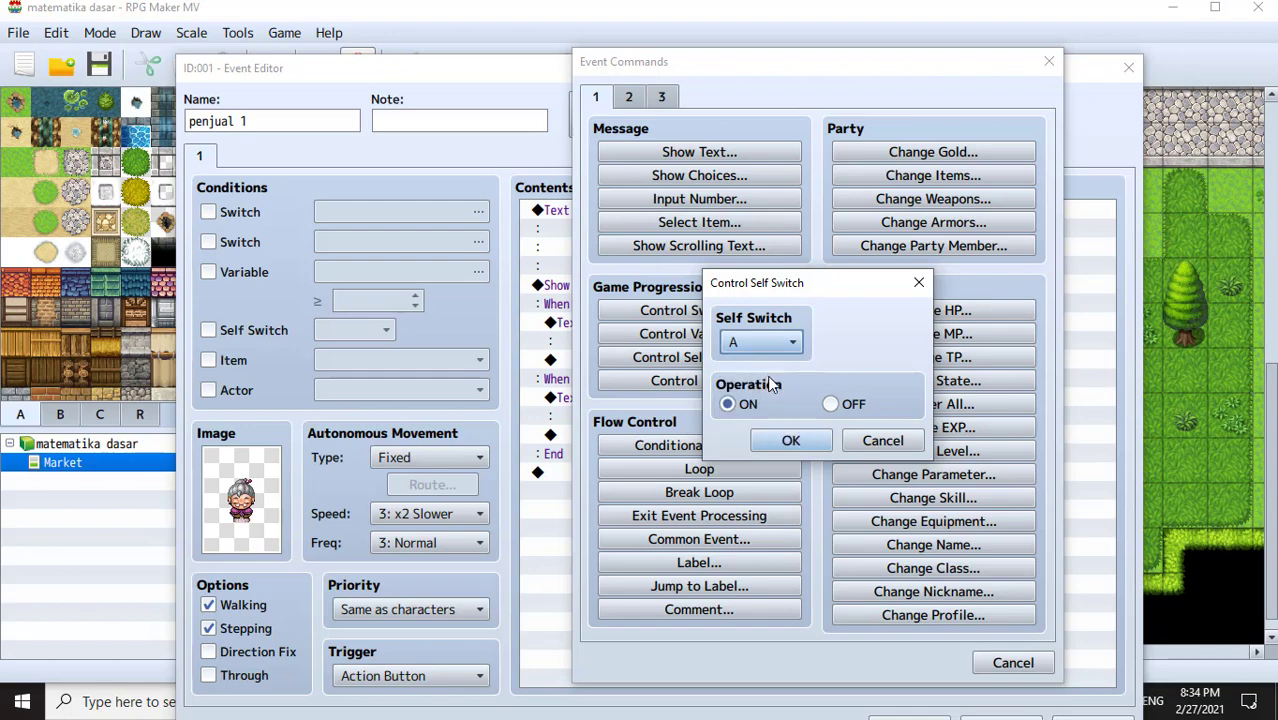
click(806, 439)
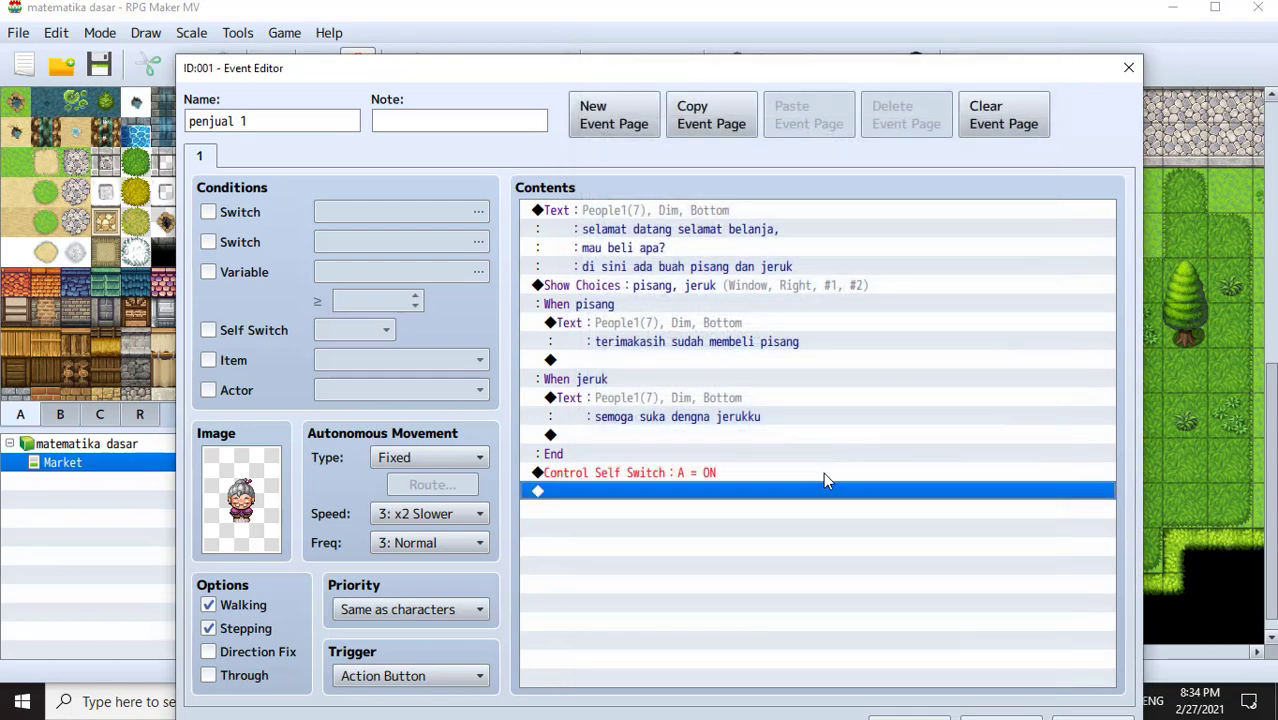
click(704, 475)
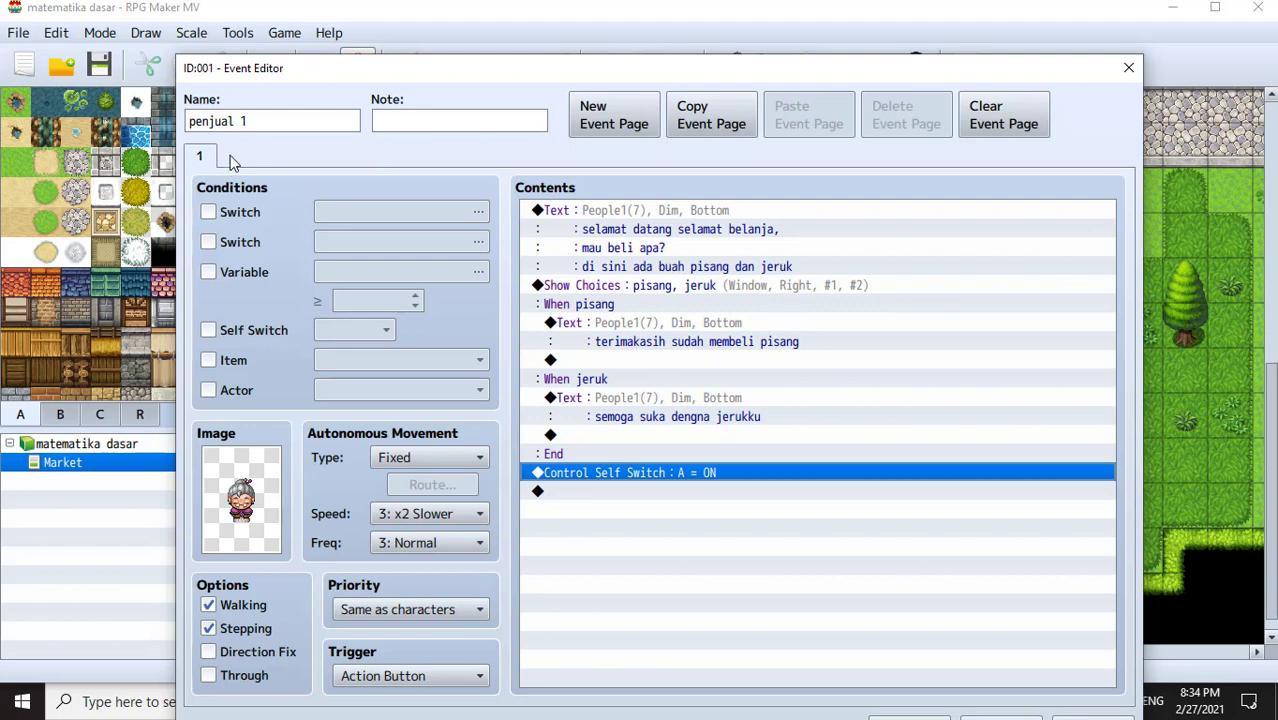
- Duplicate the first page as page 2 and delete its Show Choices block and branches
click(730, 122)
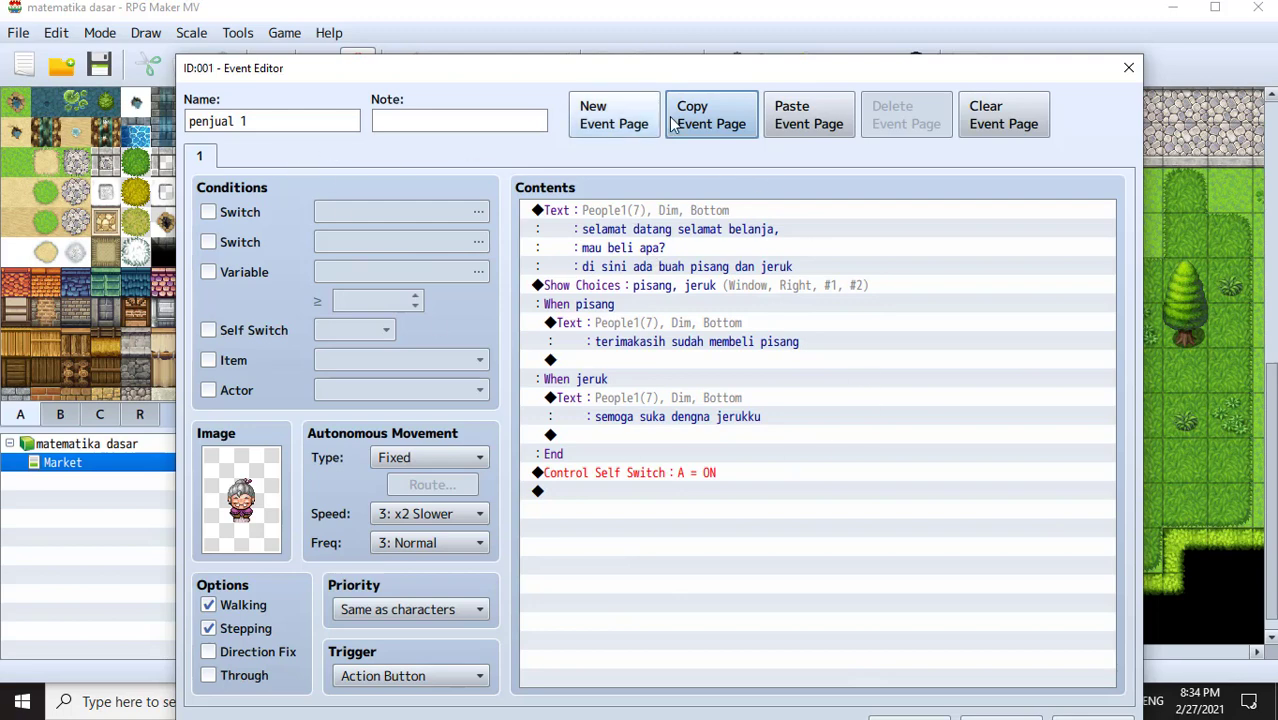
click(812, 120)
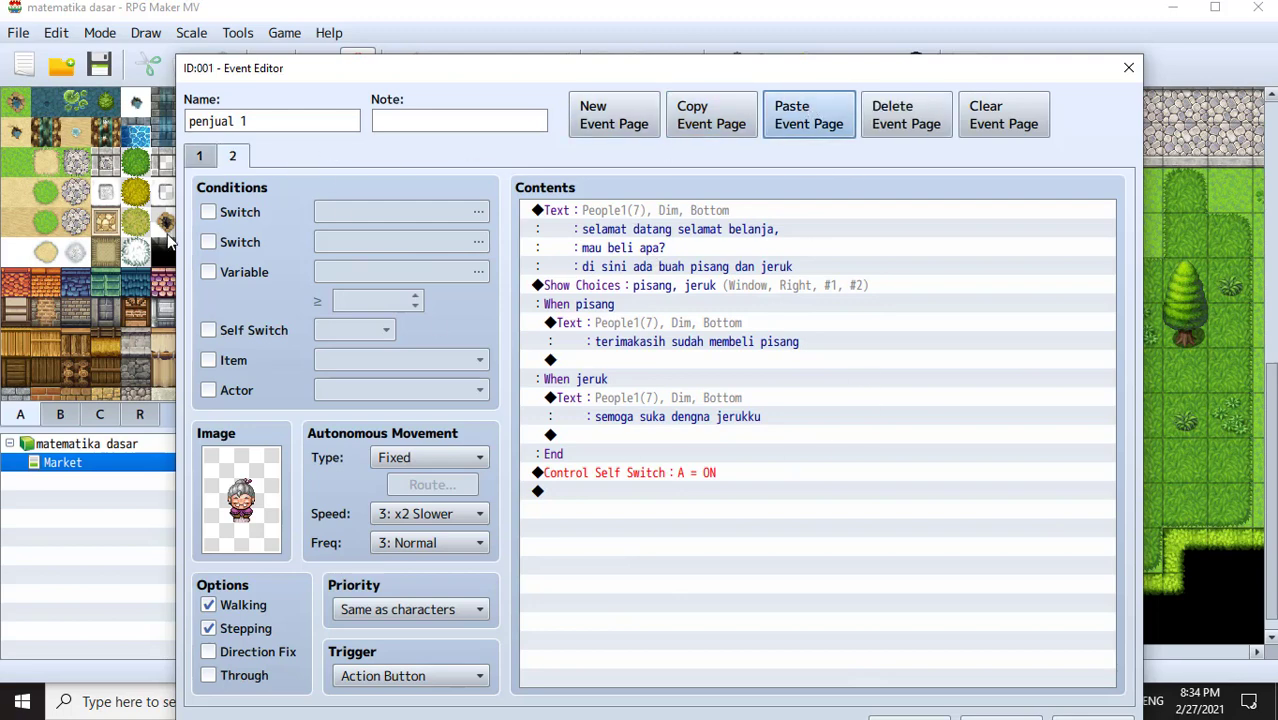
click(240, 163)
click(602, 229)
click(613, 286)
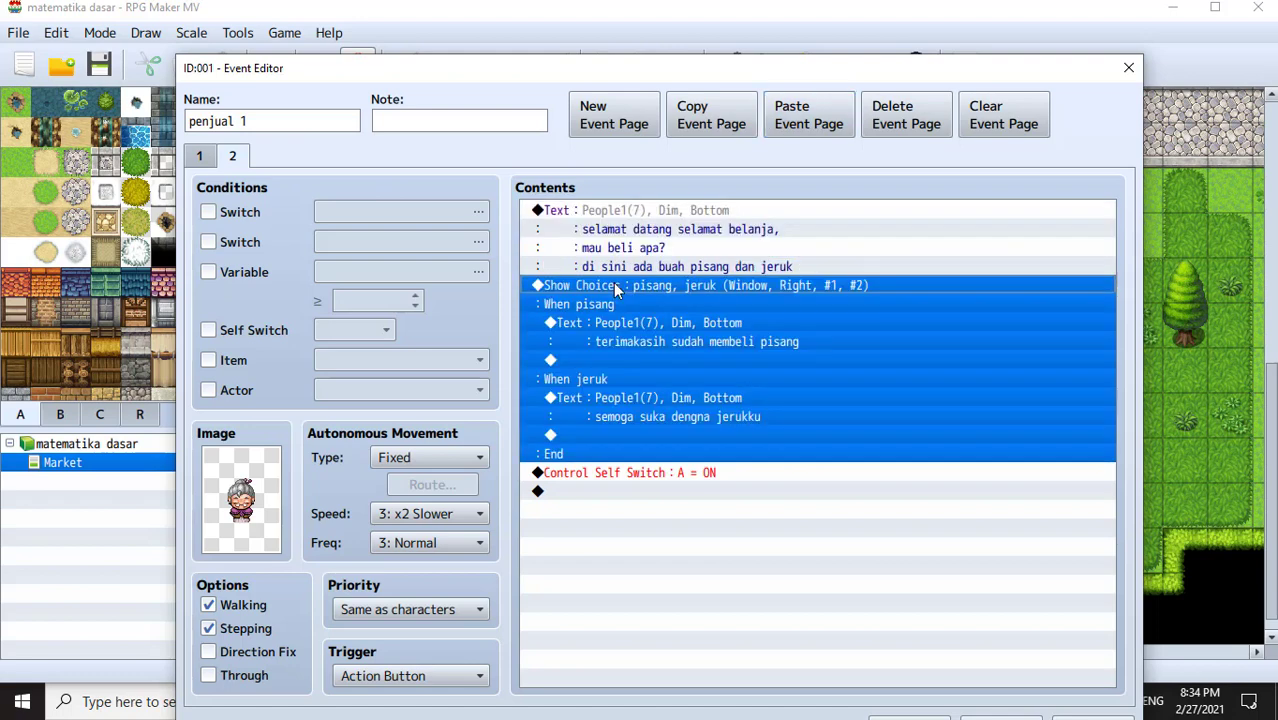
key(Delete)
key(Delete)
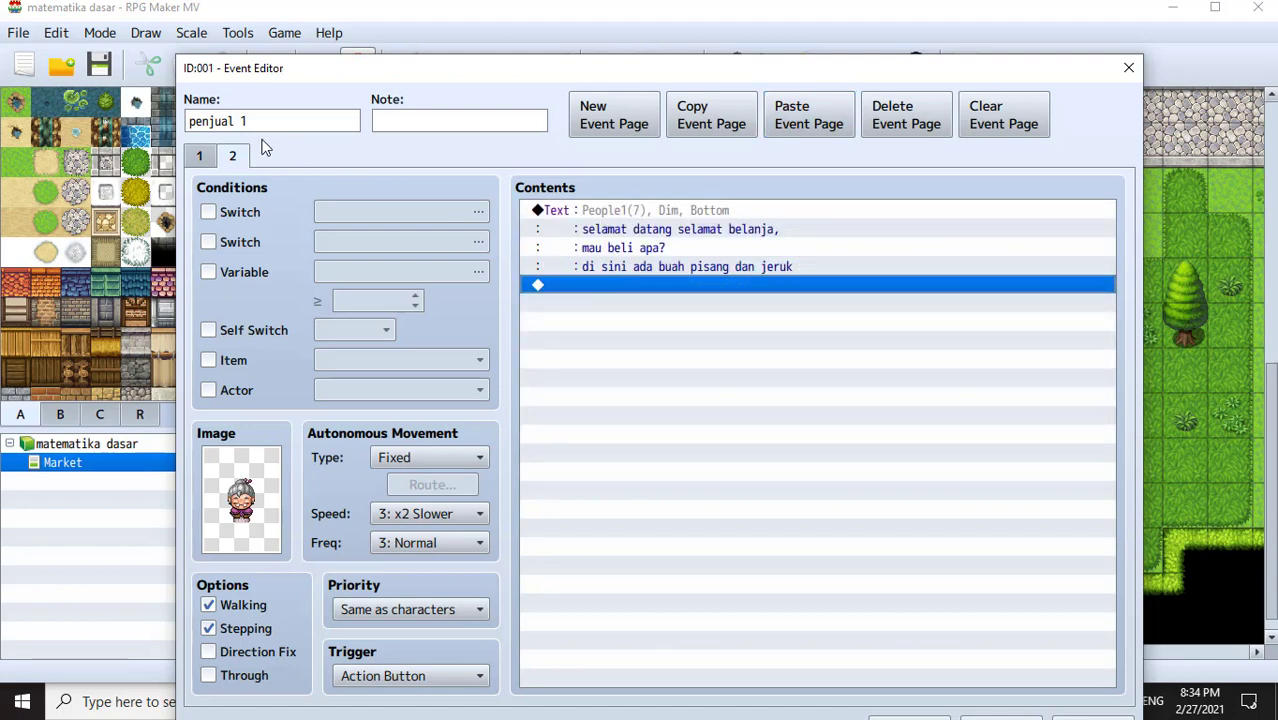
click(204, 154)
- Tick the Self Switch A condition on page 2, checking it against page 1
click(232, 155)
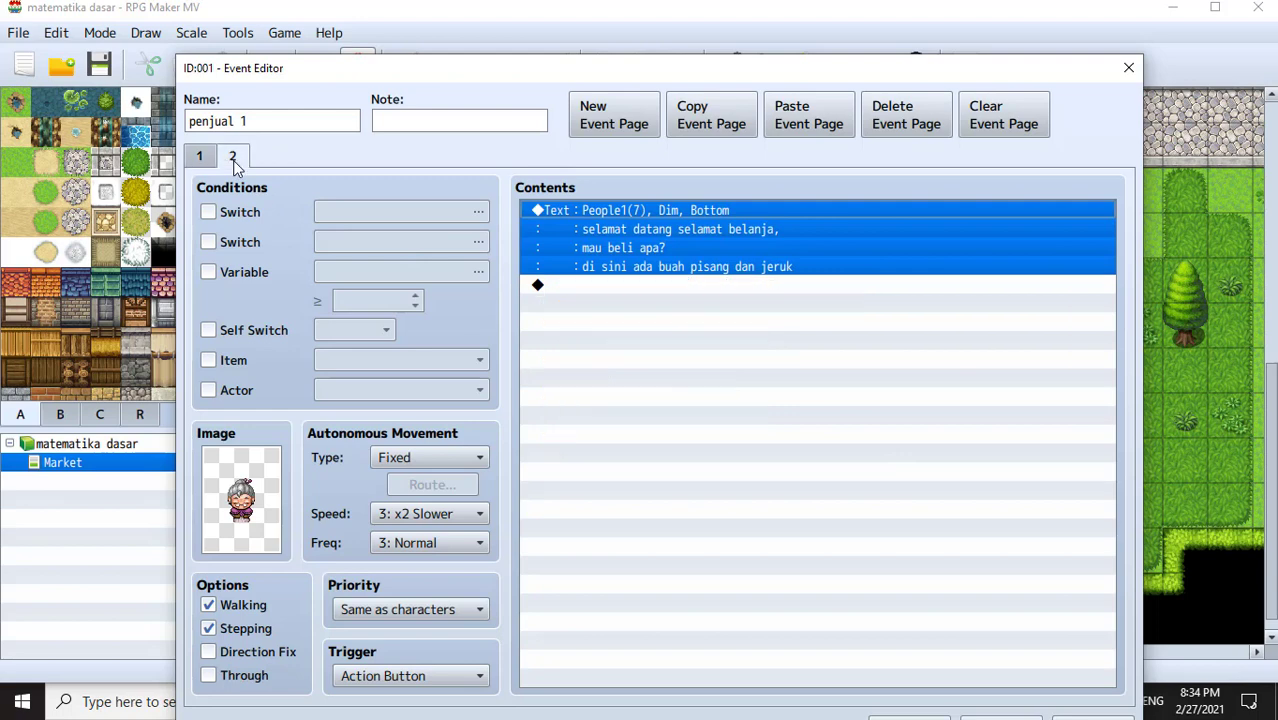
click(690, 323)
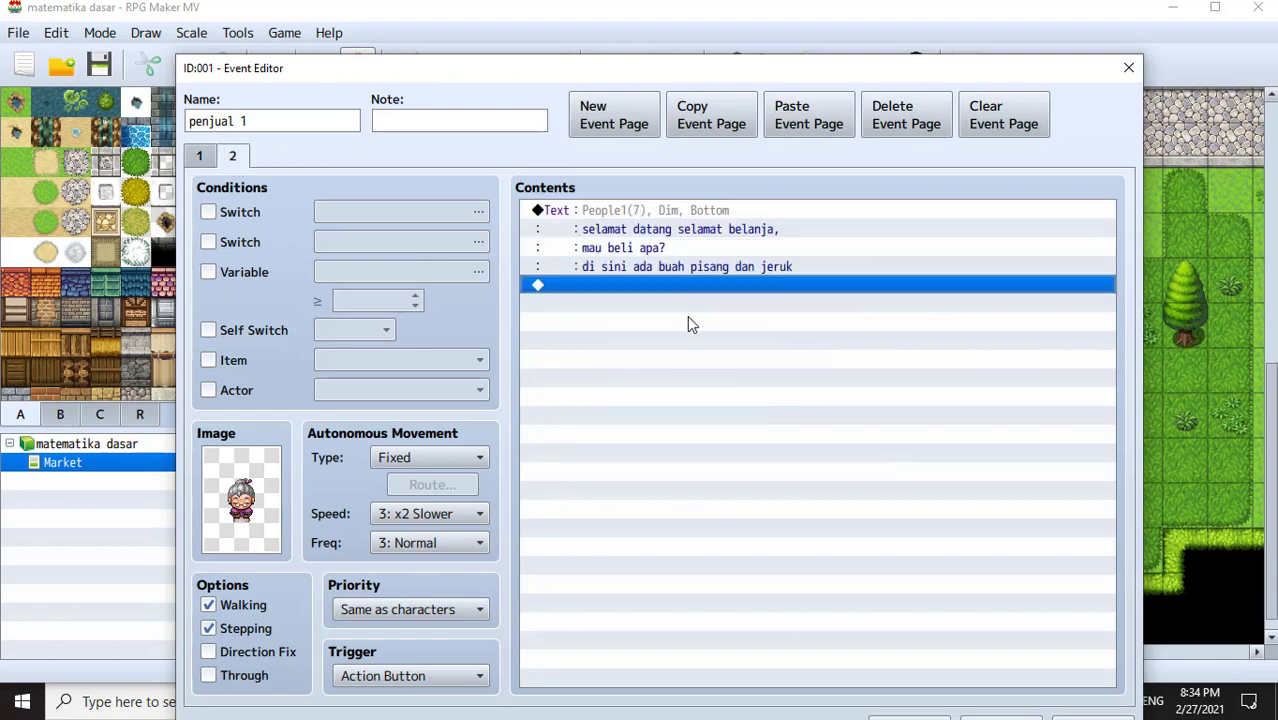
click(241, 328)
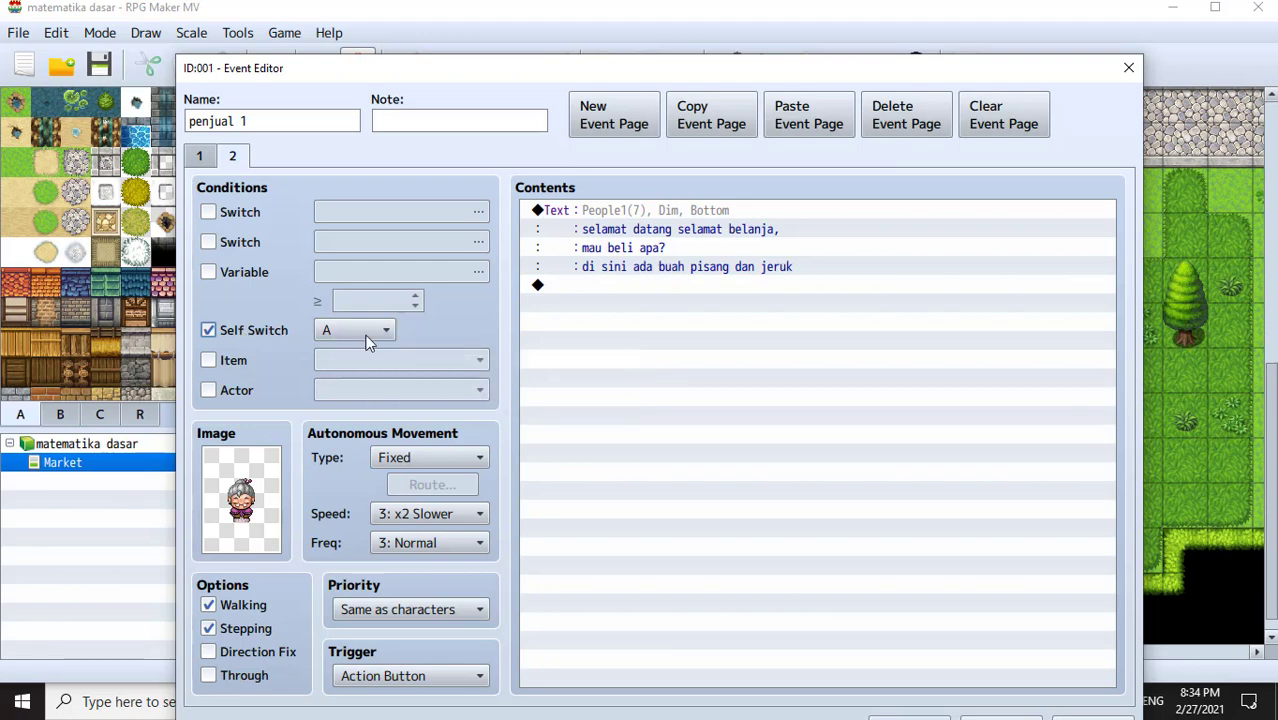
click(198, 157)
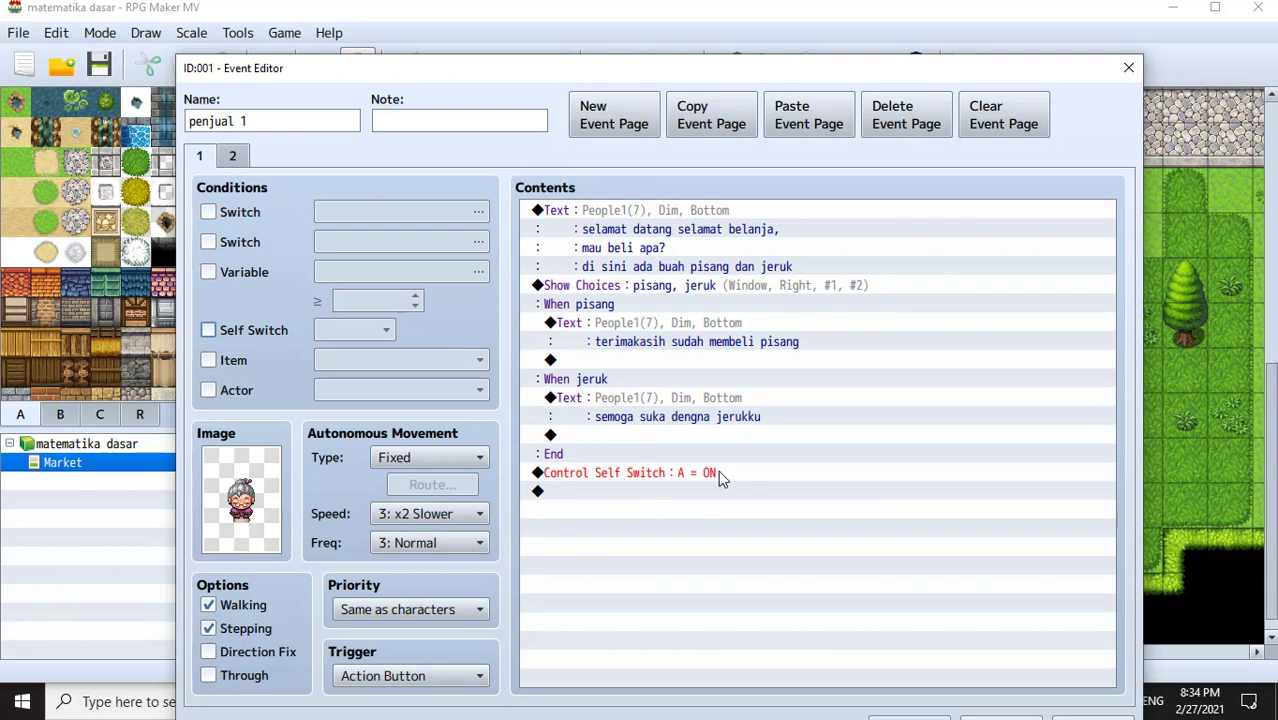
click(238, 159)
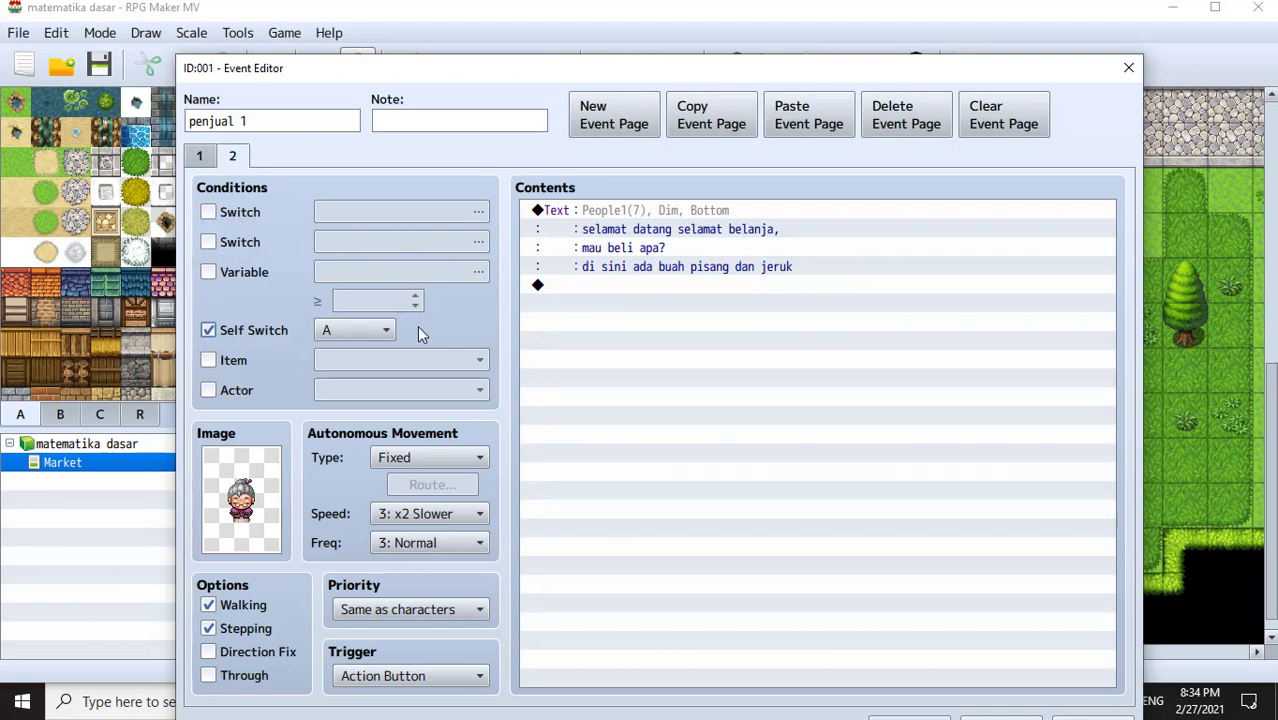
click(648, 212)
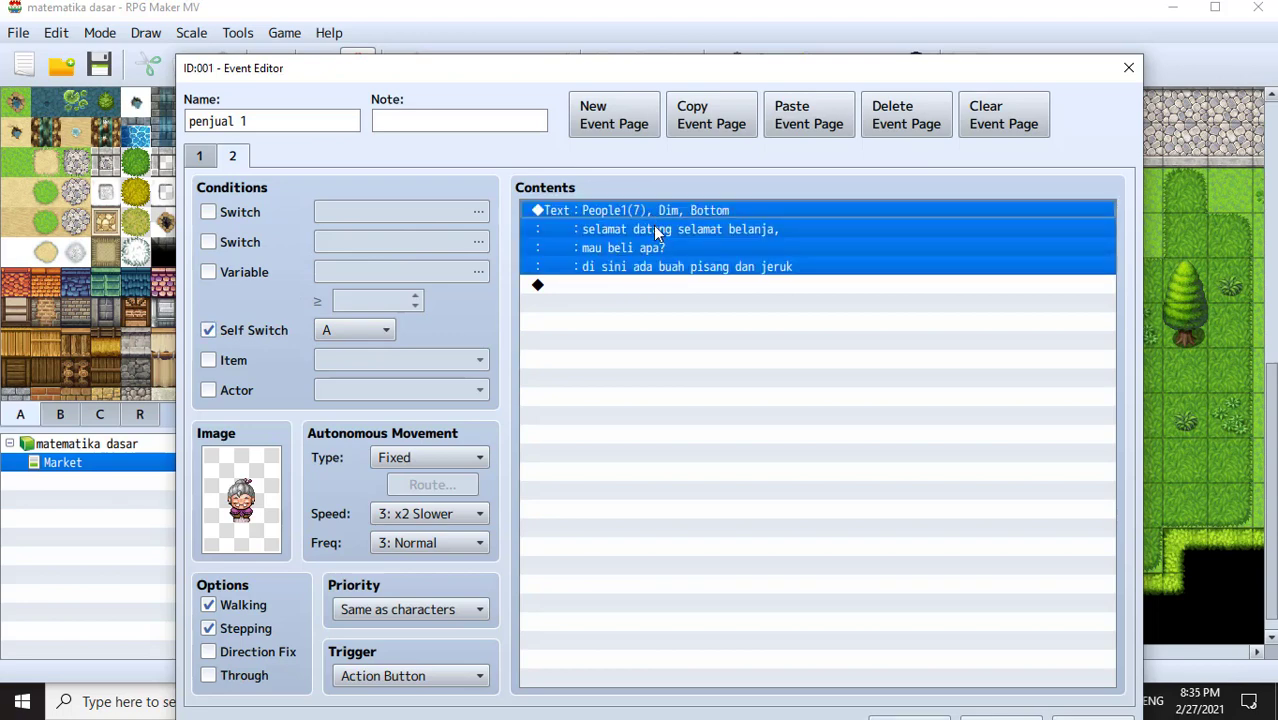
- Replace page 2's message with 'terimakasih sudah membeli barang ku, silahkan pergi ke penjual yang lain'
double_click(655, 230)
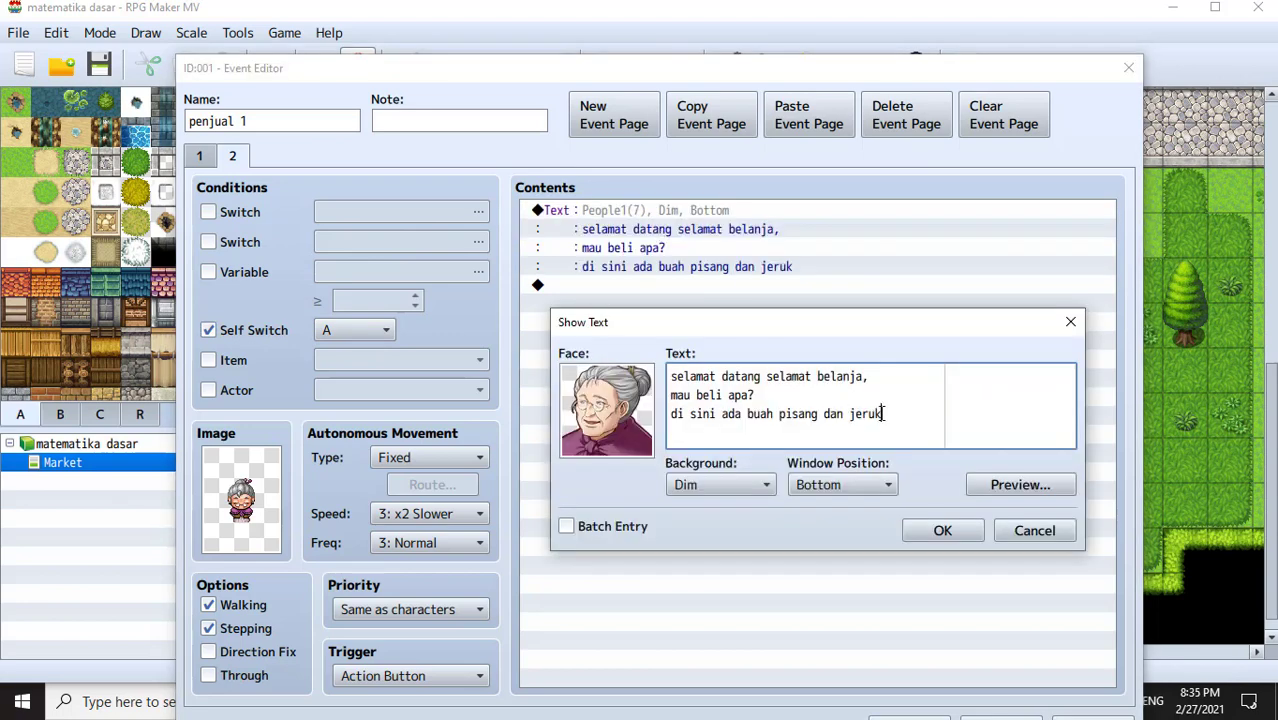
key(ctrl+a)
text(sekaran)
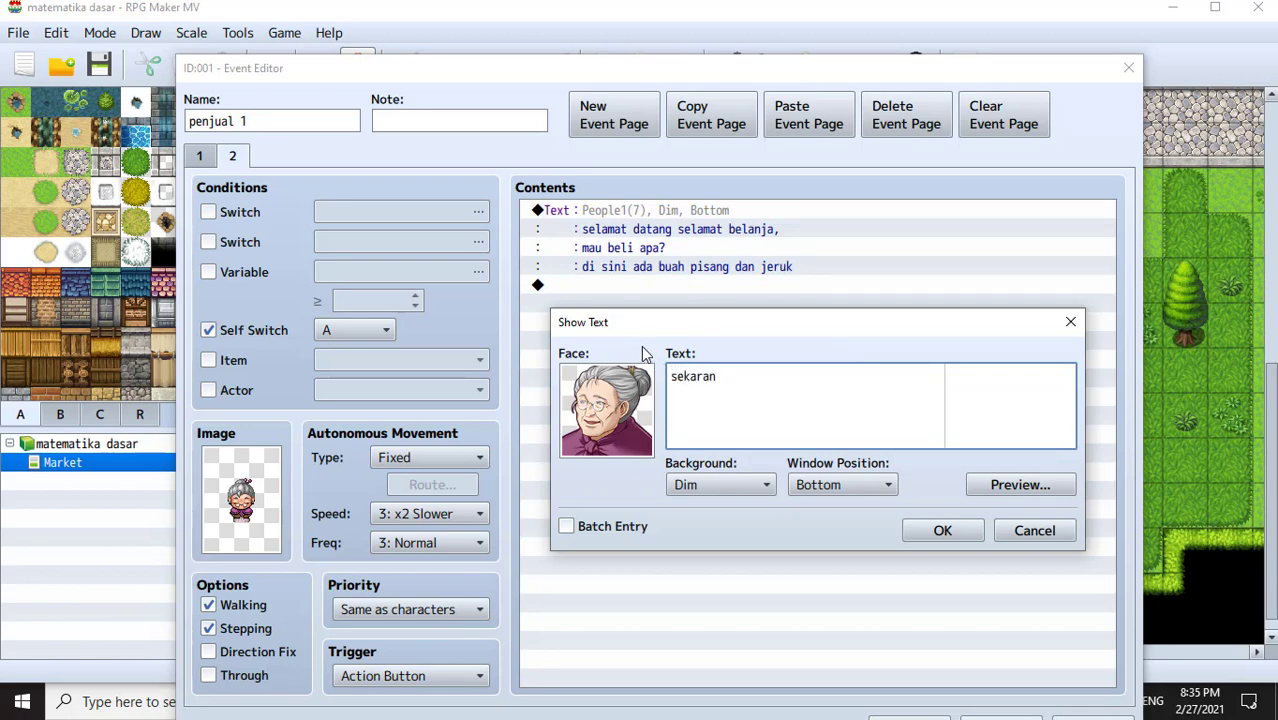
text(g)
key(BackSpace)
key(BackSpace)
key(BackSpace)
key(BackSpace)
key(BackSpace)
key(BackSpace)
key(BackSpace)
key(BackSpace)
text(terimakasih sudah membeli)
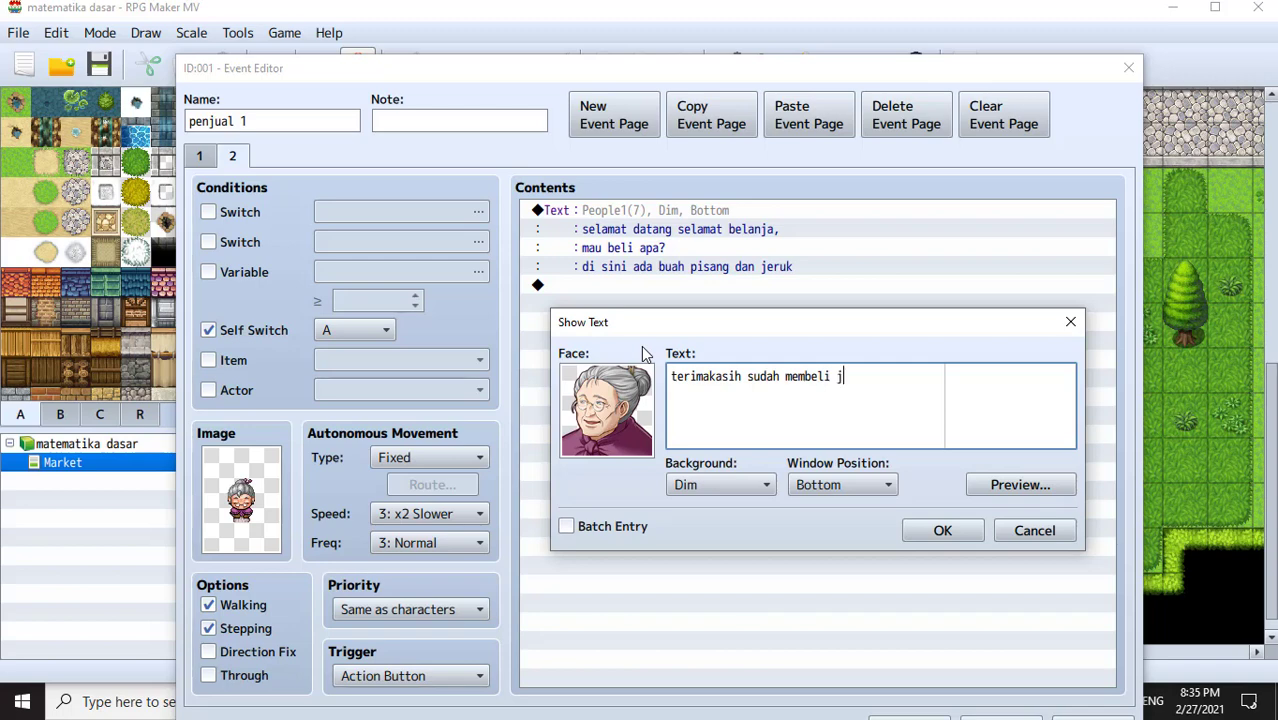
text(barang ku, s)
text(ilah)
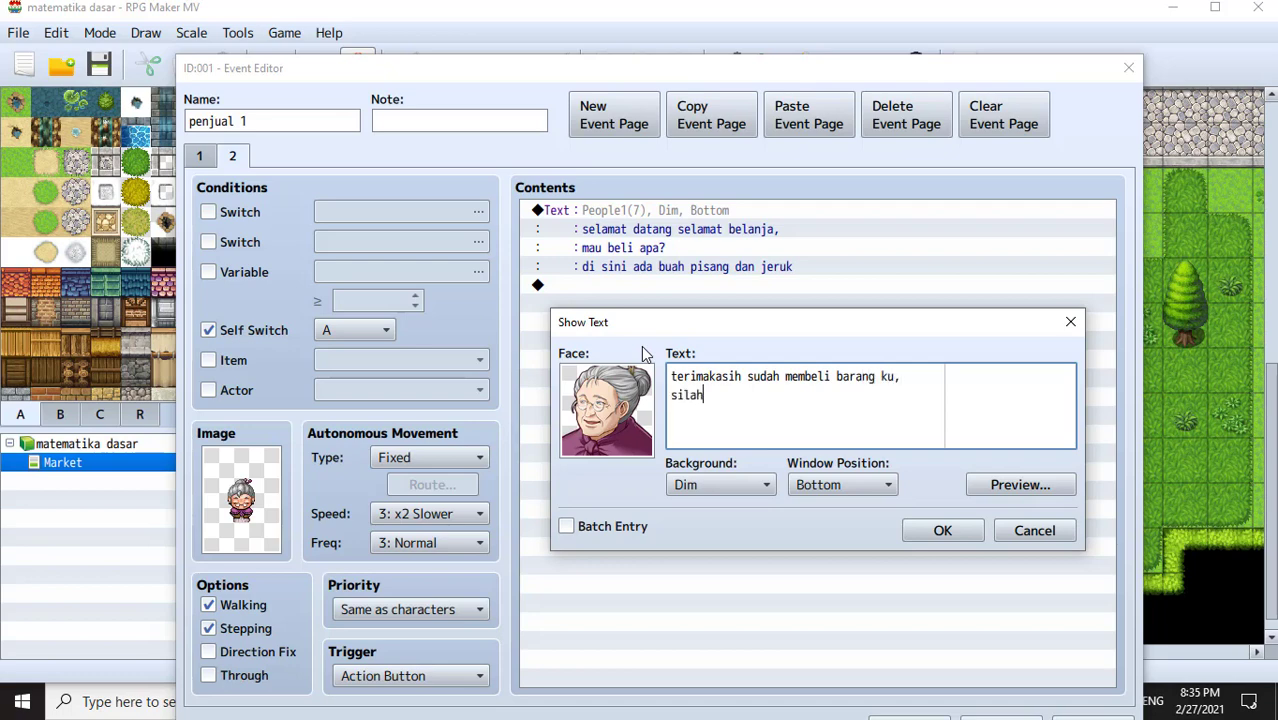
text(kan pergi ke penjual yang )
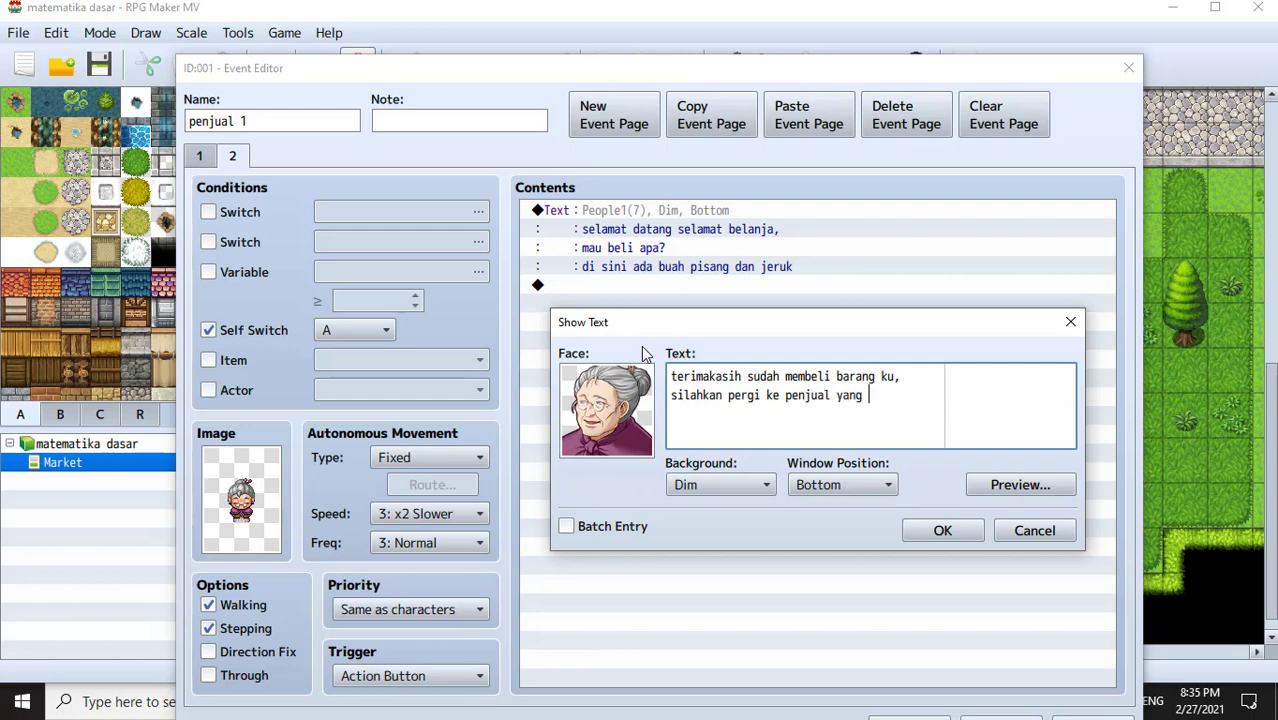
text(lain.)
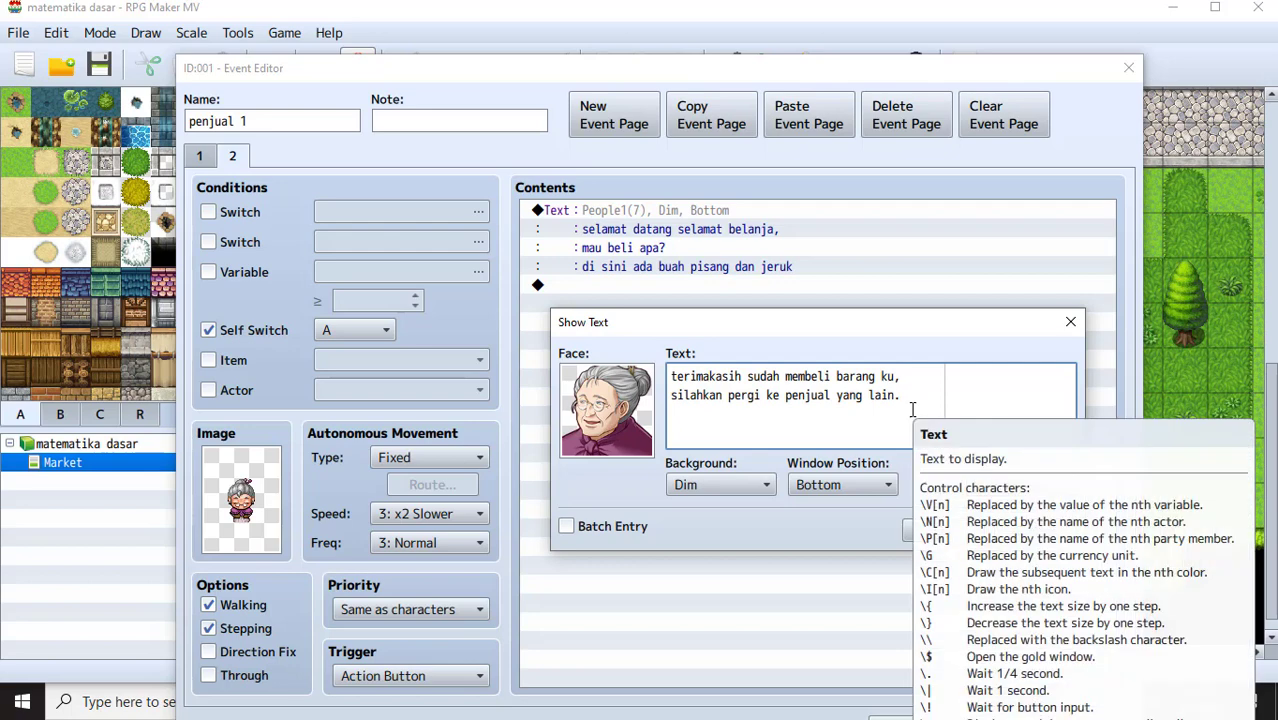
click(942, 530)
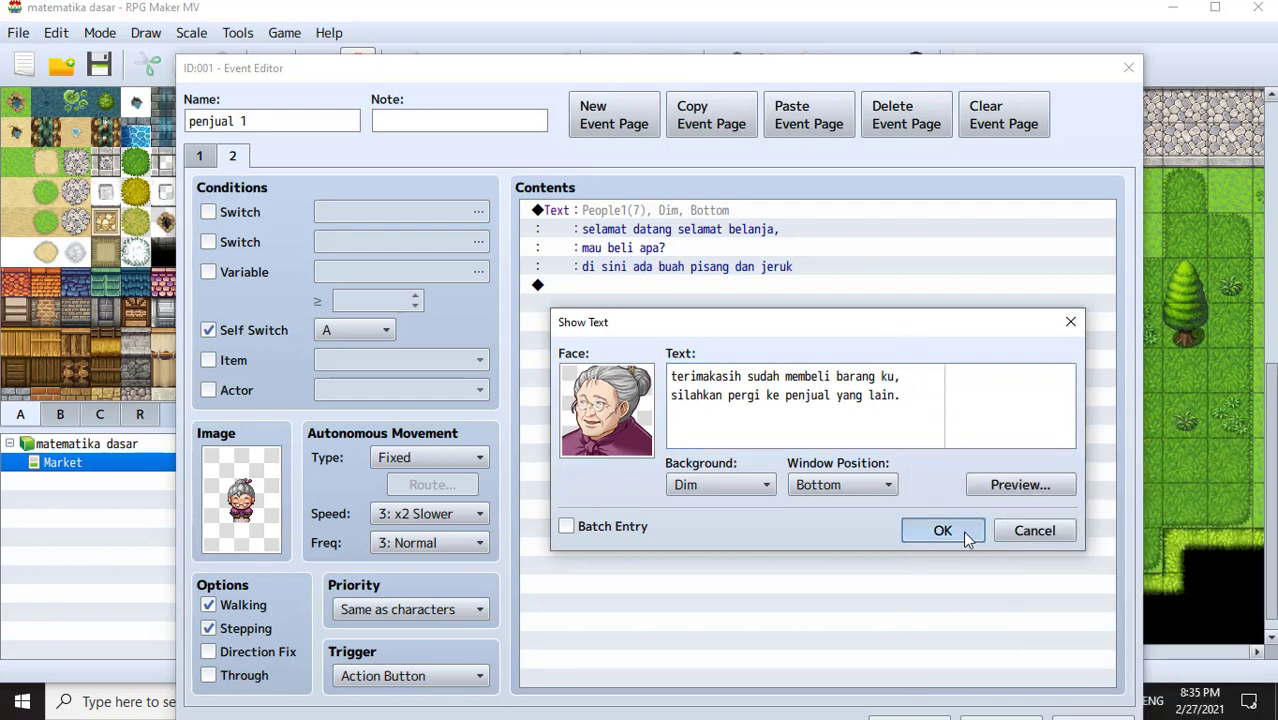
click(677, 271)
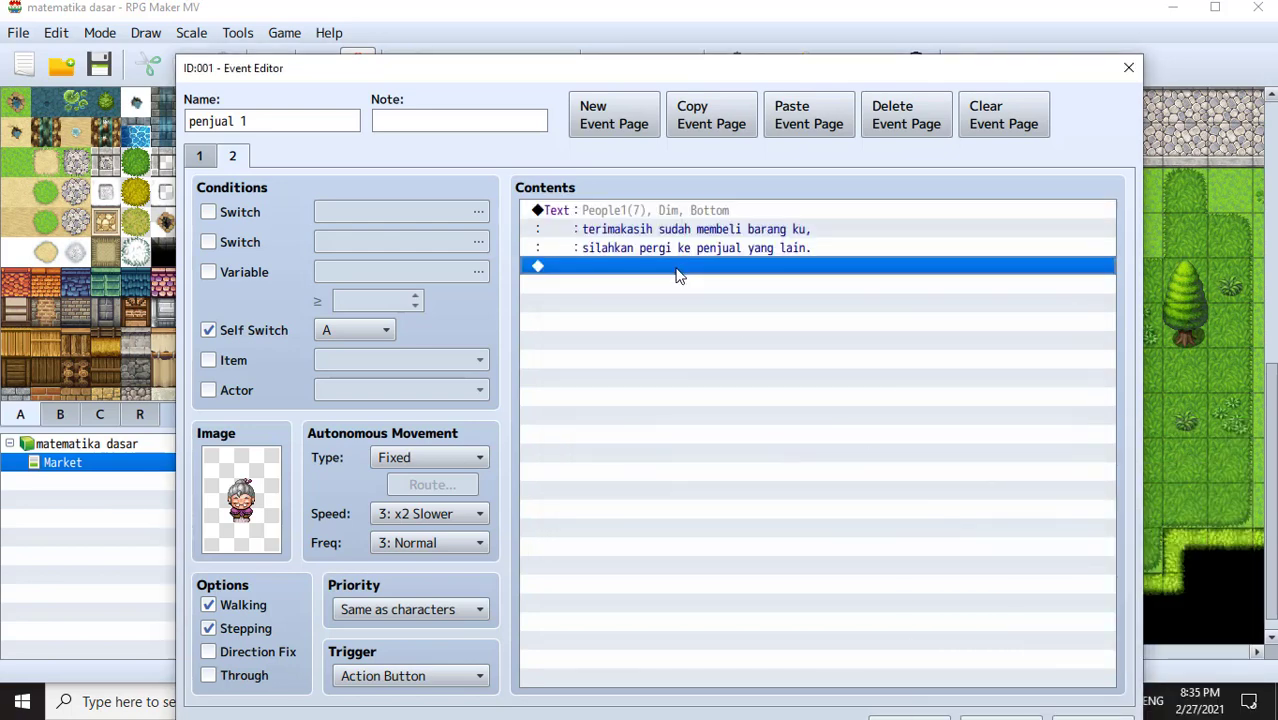
- Rewrite the message's ending to 'temanku, kamu akan diberi kejutan olehnya'
click(766, 230)
double_click(766, 230)
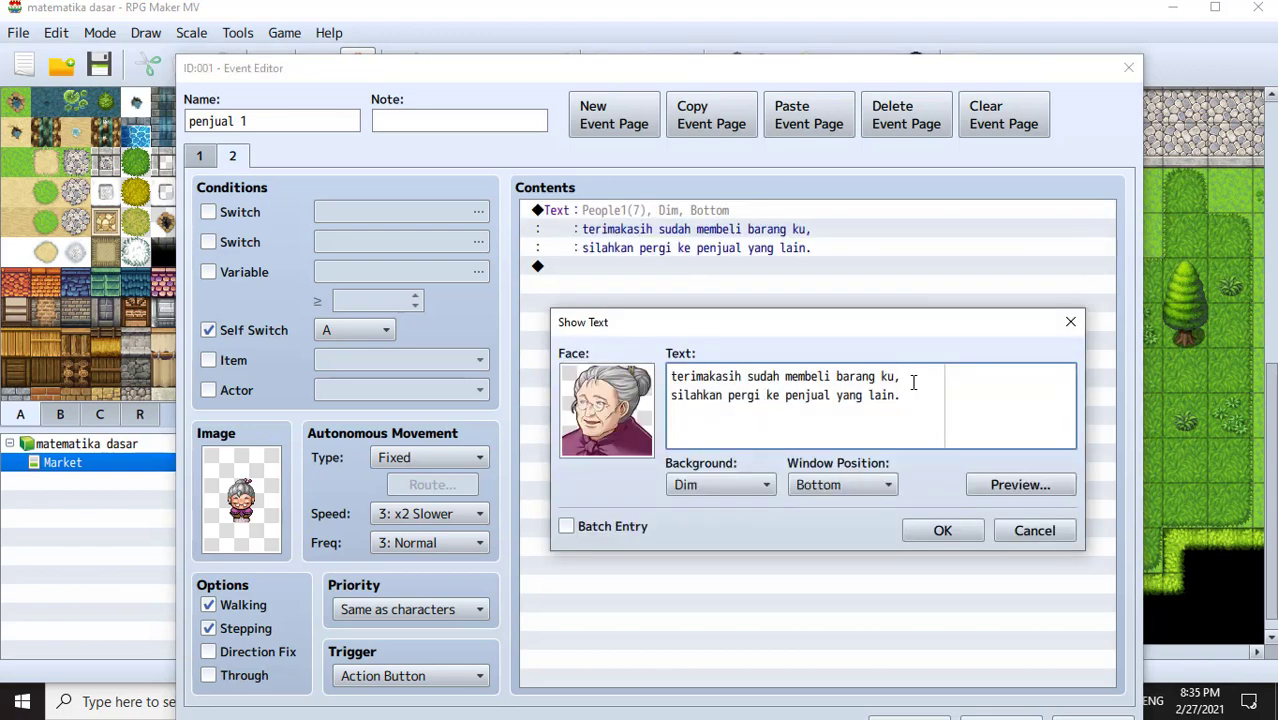
drag(901, 395, 767, 403)
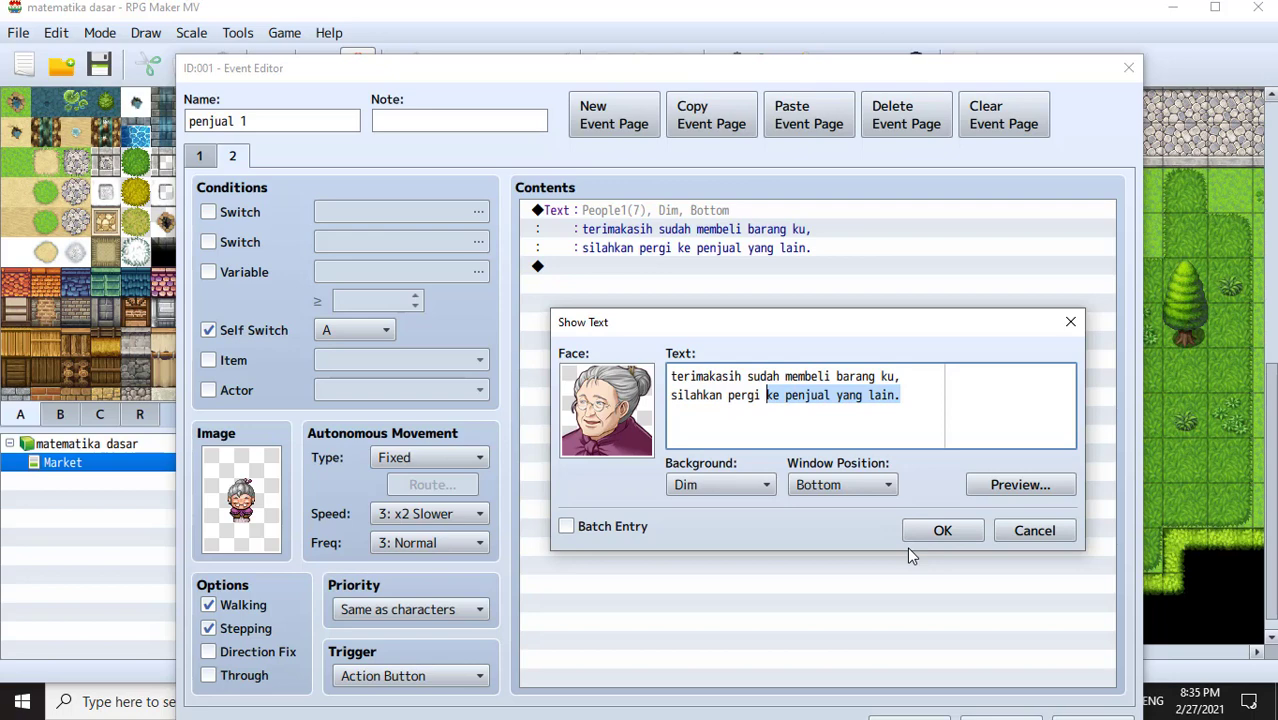
text(rumah)
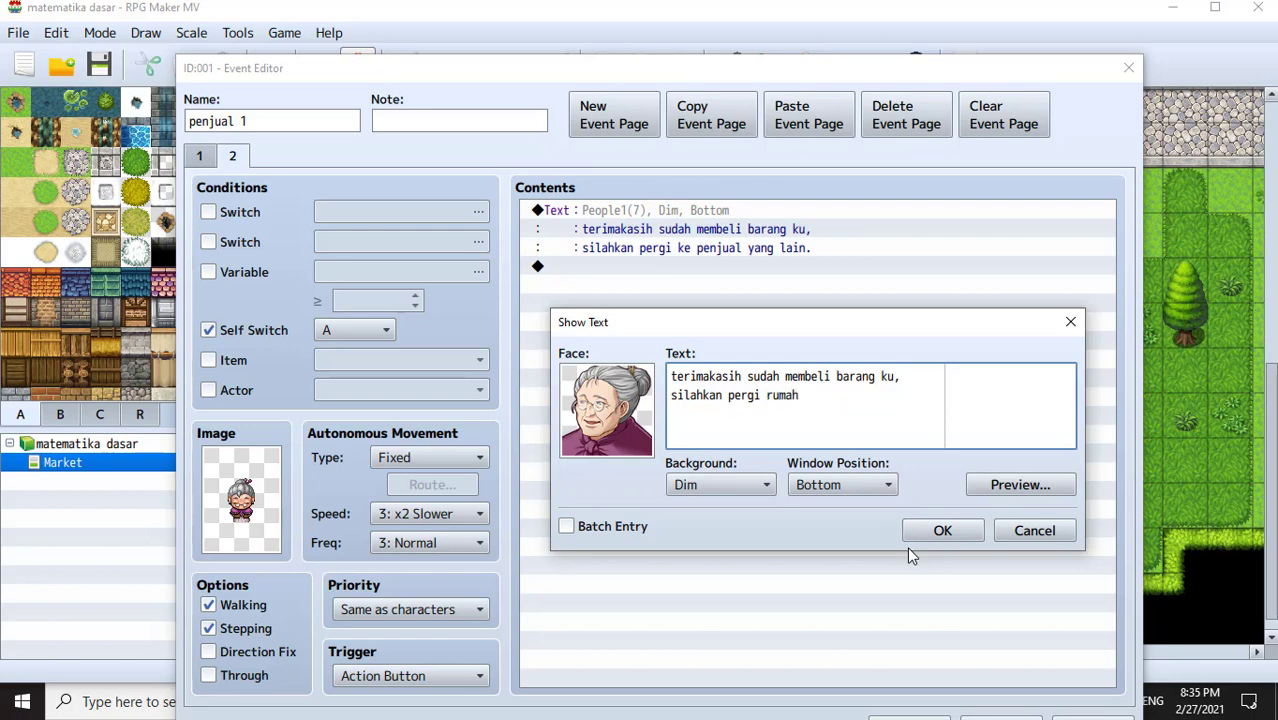
key(BackSpace)
key(BackSpace)
key(BackSpace)
key(BackSpace)
key(BackSpace)
text(tea)
key(BackSpace)
text(manku,)
text( ak)
key(BackSpace)
key(BackSpace)
text(kamu akan diberi)
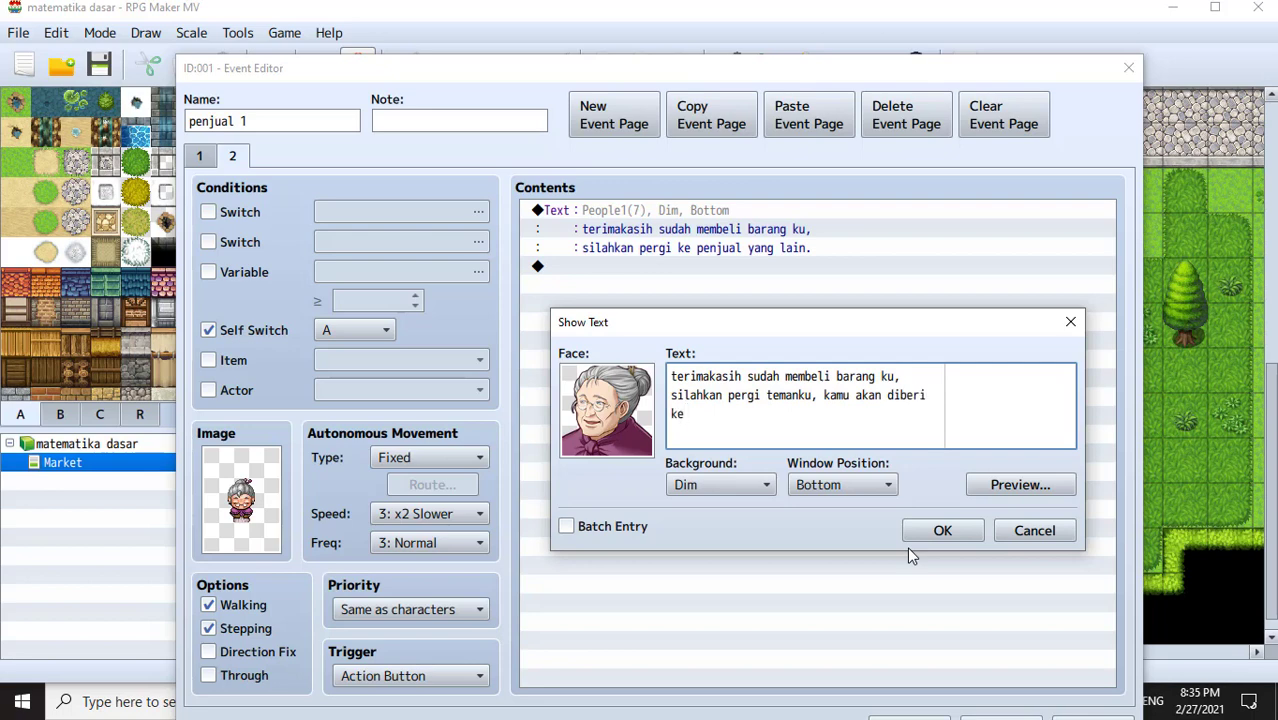
text( kej)
key(BackSpace)
text(utan olehnya)
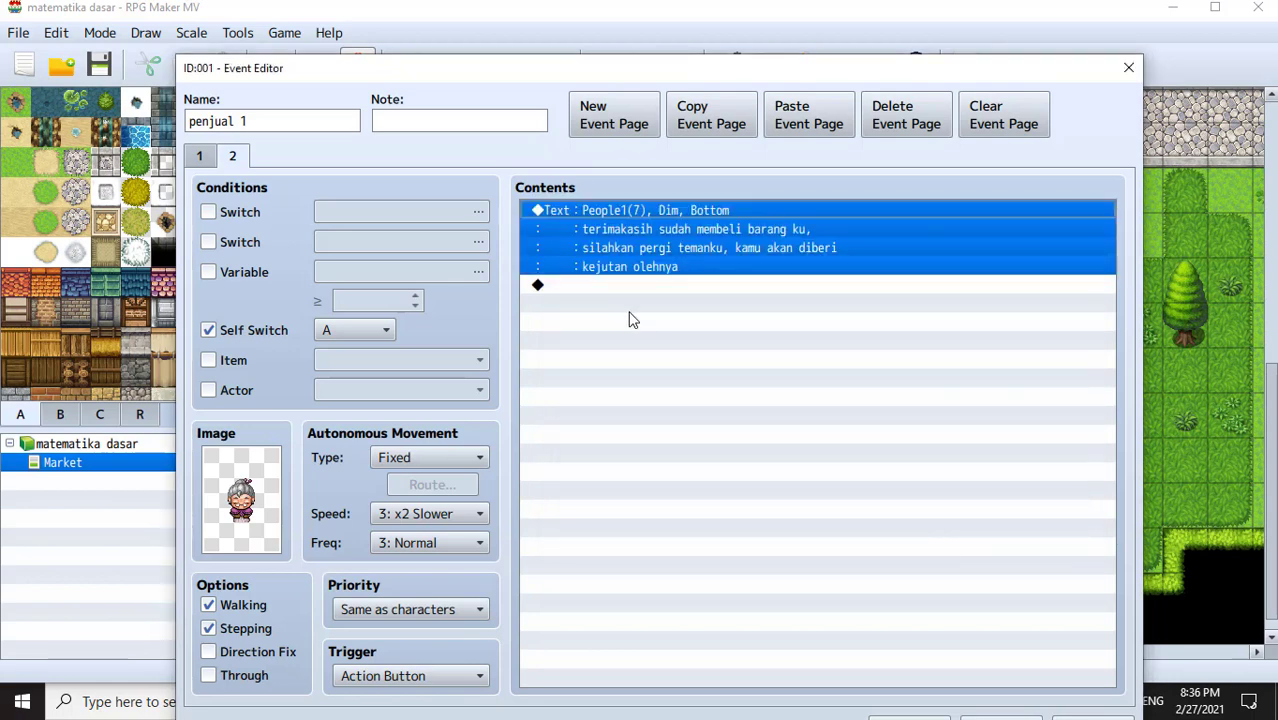
click(612, 288)
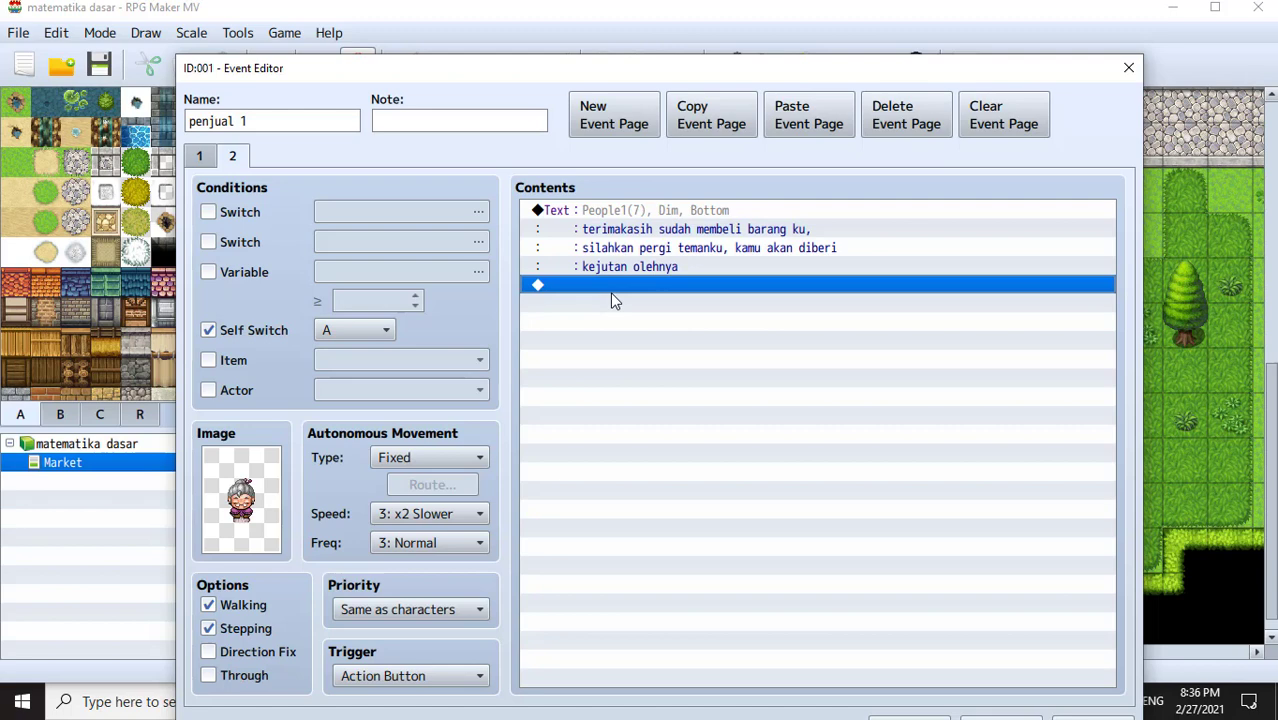
- Apply and close the shopkeeper event editor, then save the game and launch a playtest
click(1127, 69)
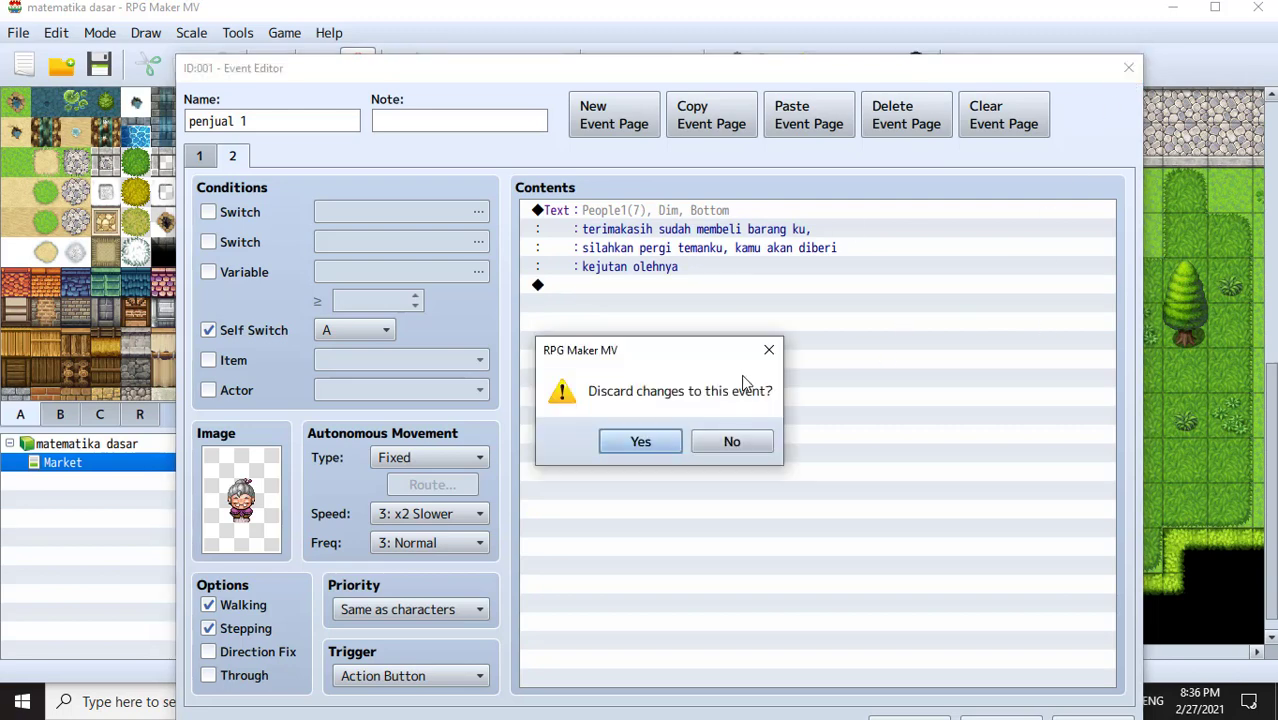
click(769, 350)
drag(853, 70, 778, 16)
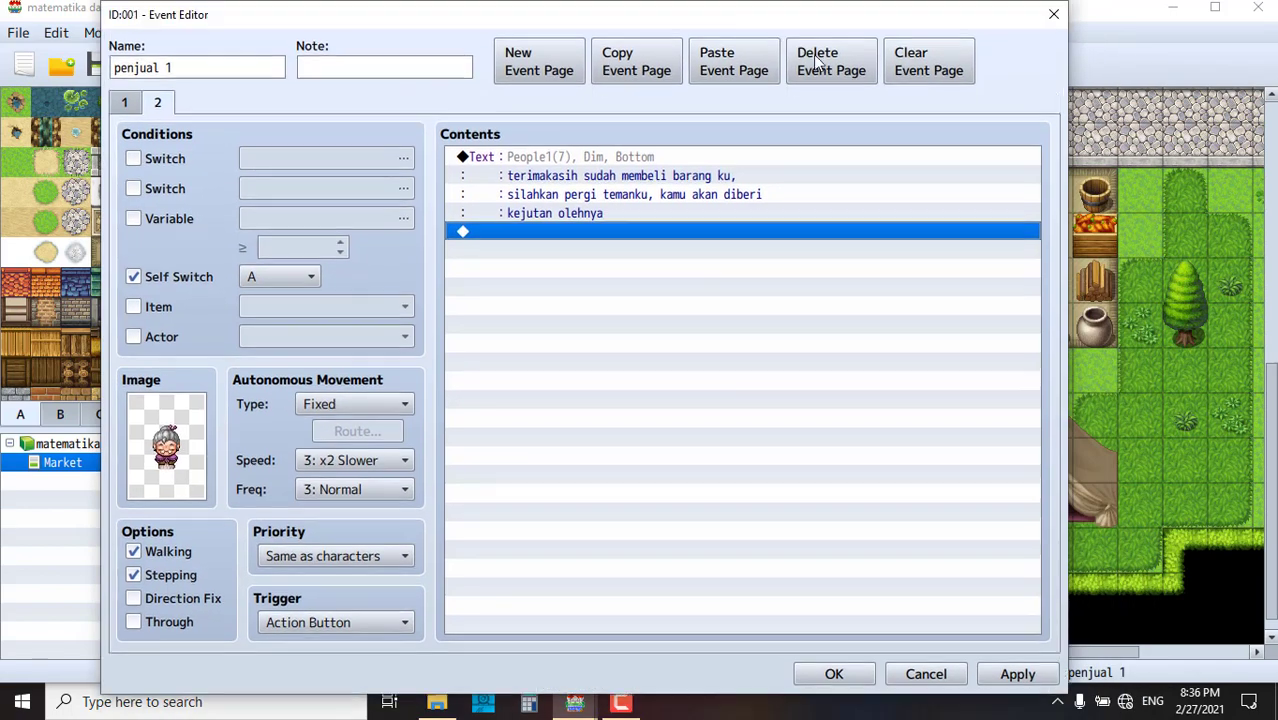
click(1015, 672)
click(835, 674)
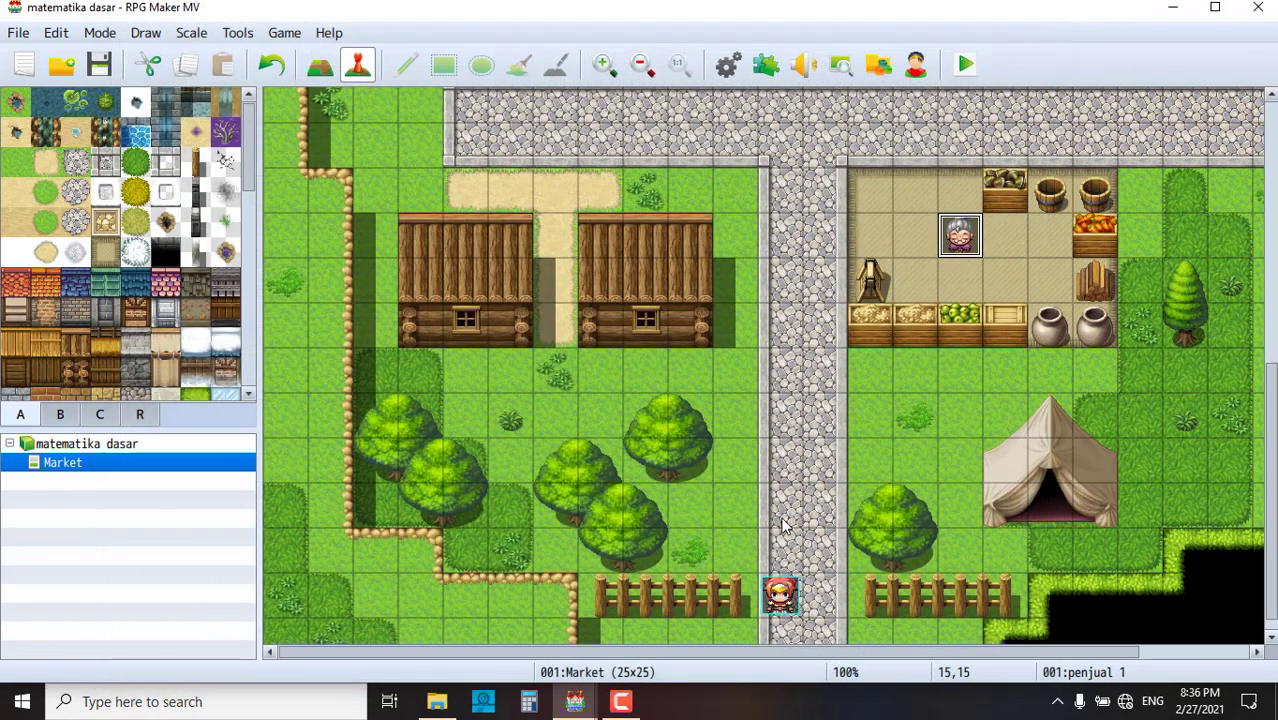
click(966, 65)
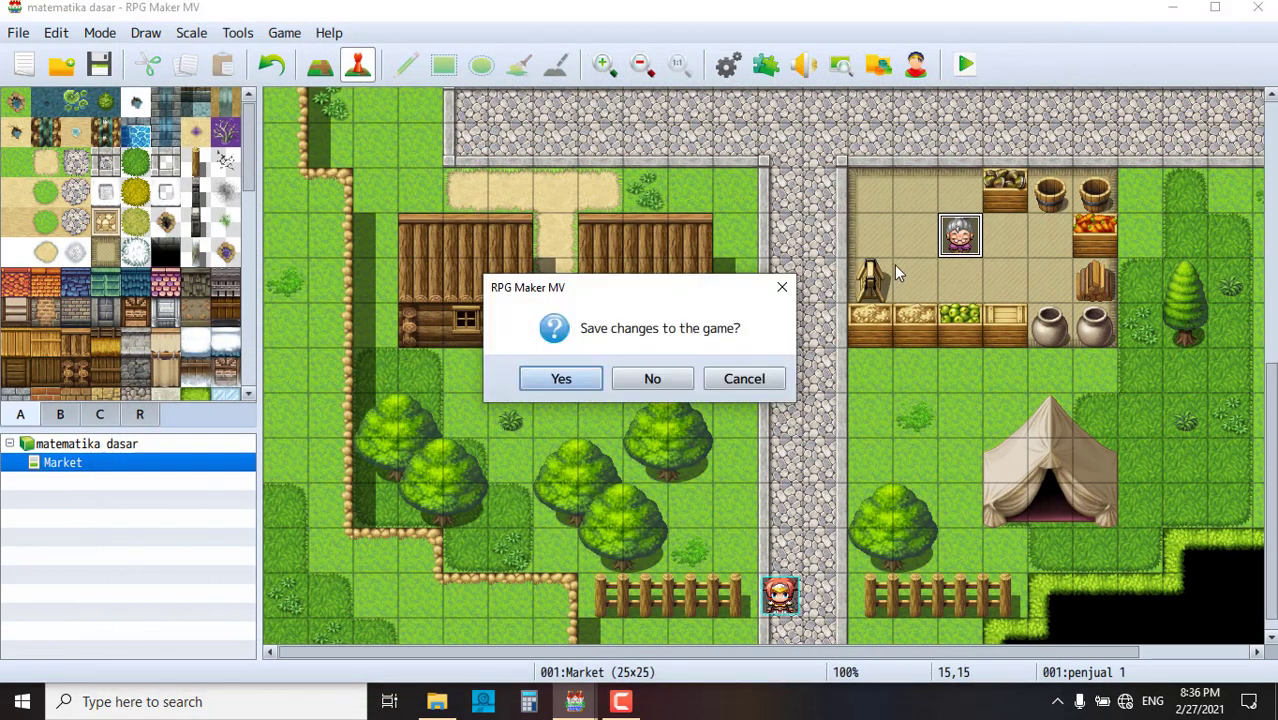
click(562, 378)
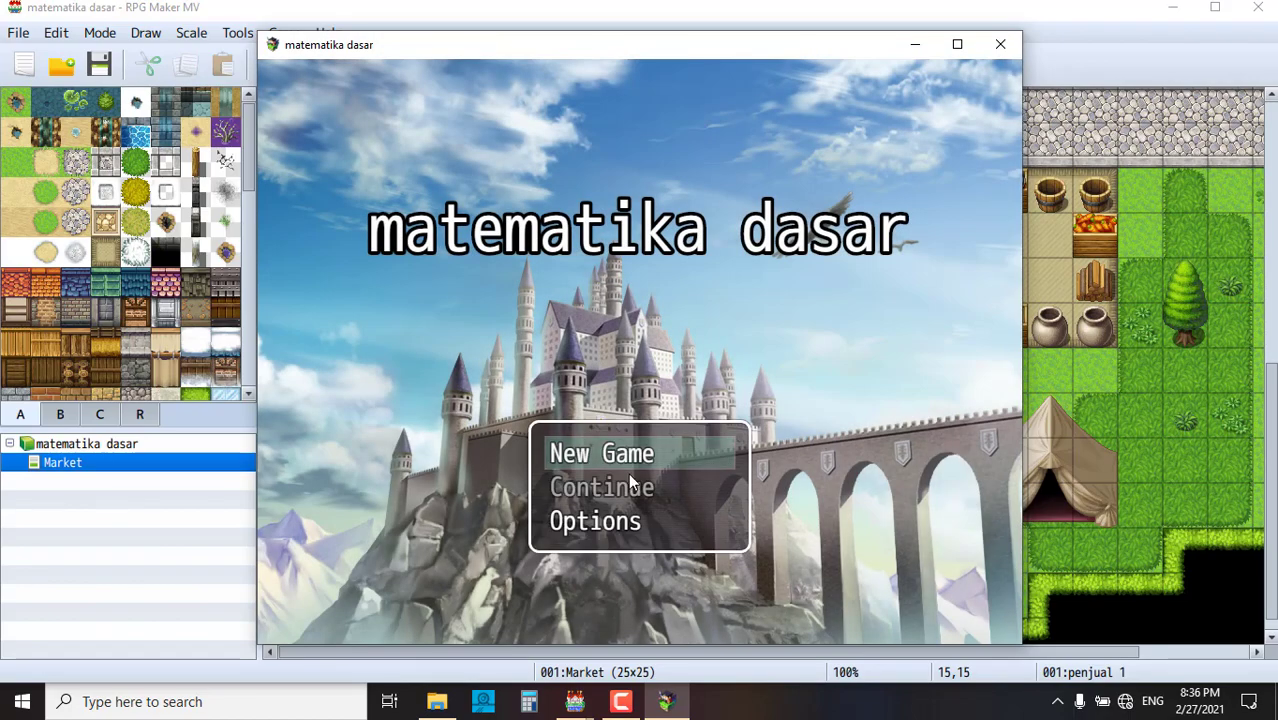
- Start a new game, buy pisang from the shopkeeper, and talk to her again
click(612, 460)
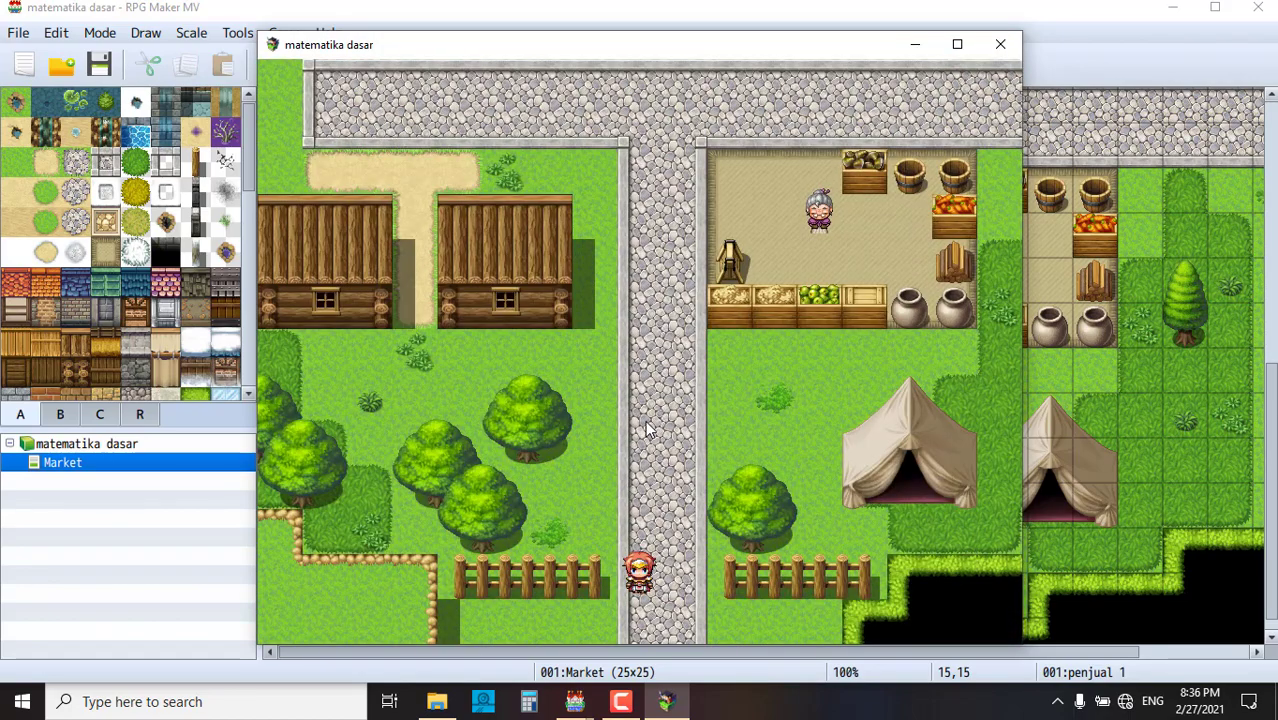
mouse_move(645, 430)
mouse_down()
mouse_move(630, 318)
mouse_move(700, 340)
mouse_up()
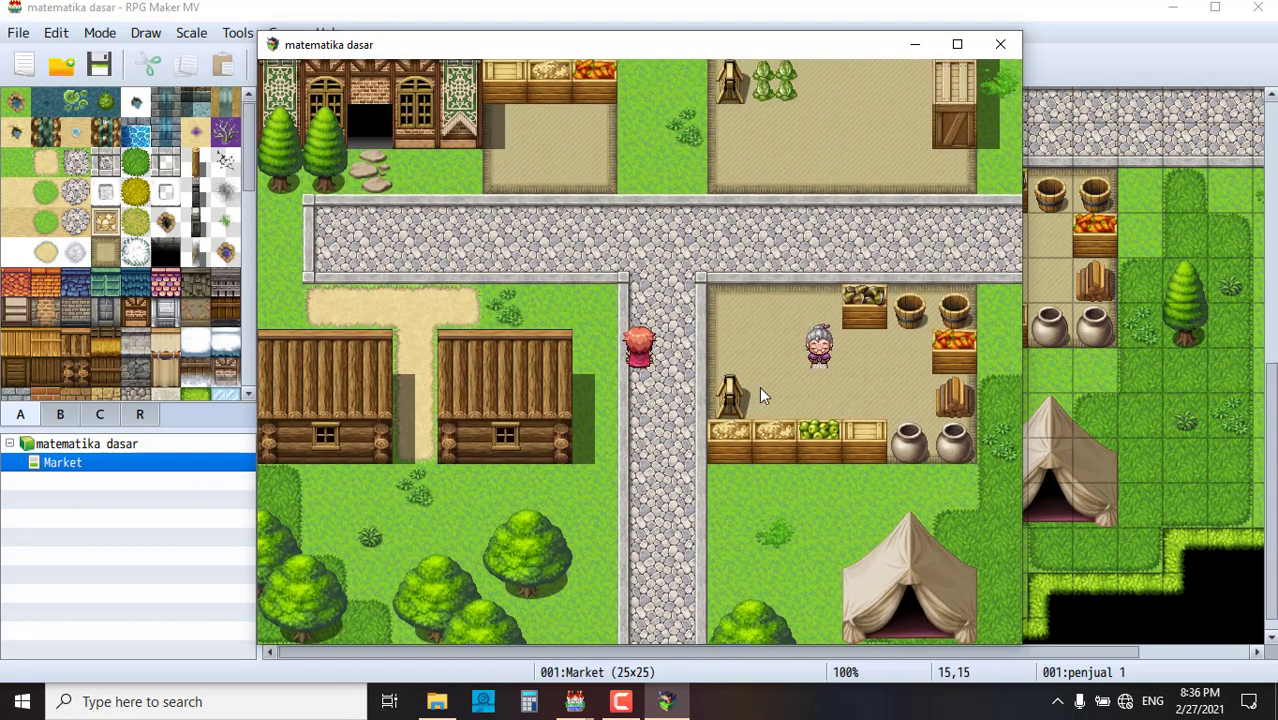
click(715, 314)
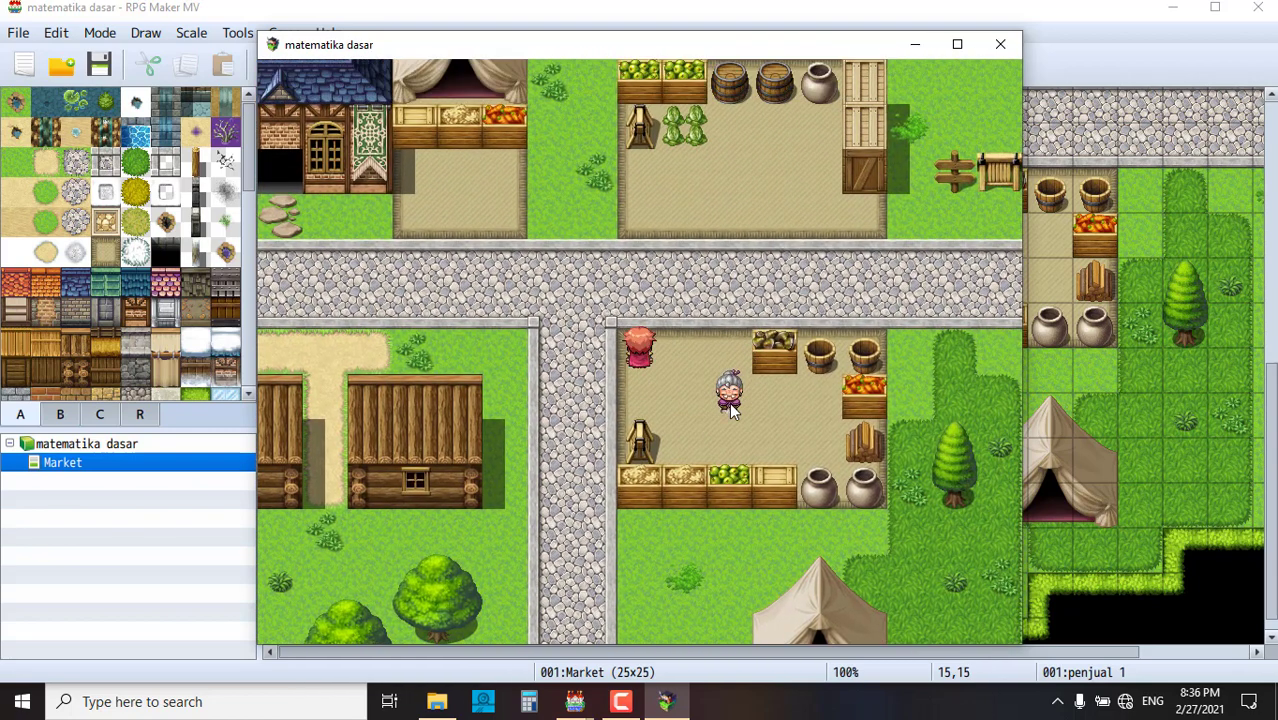
click(729, 400)
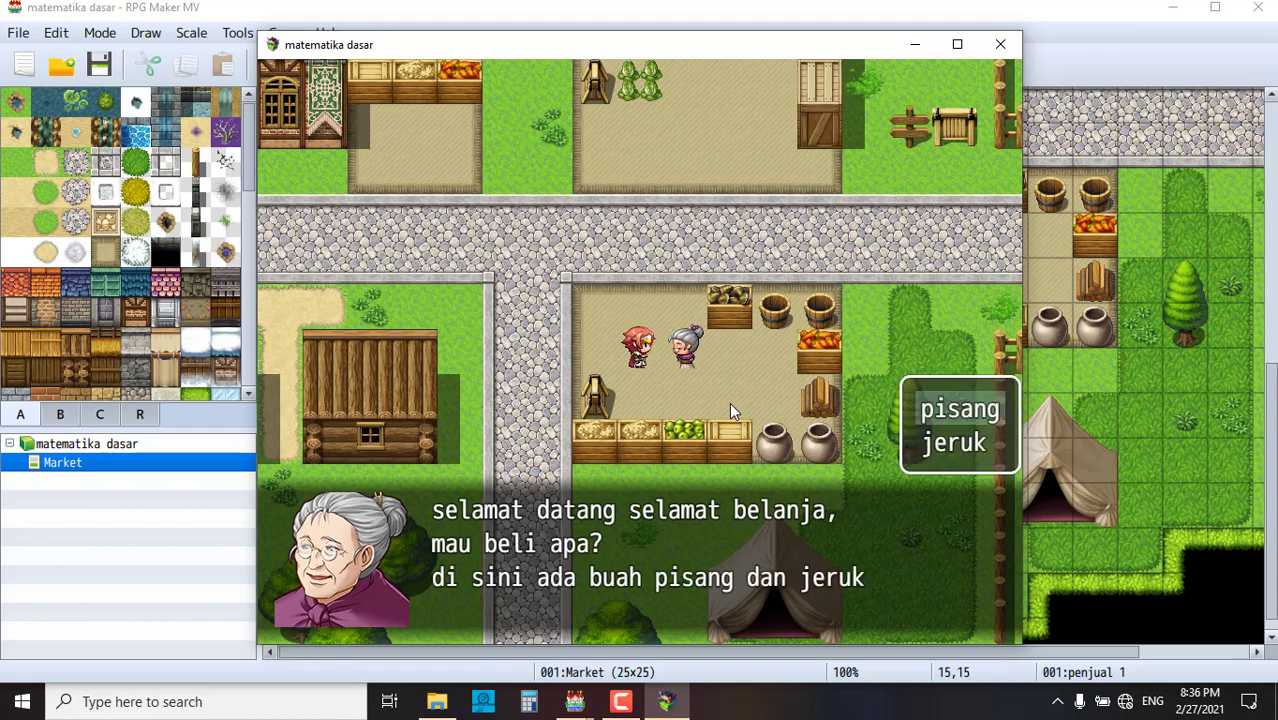
click(969, 412)
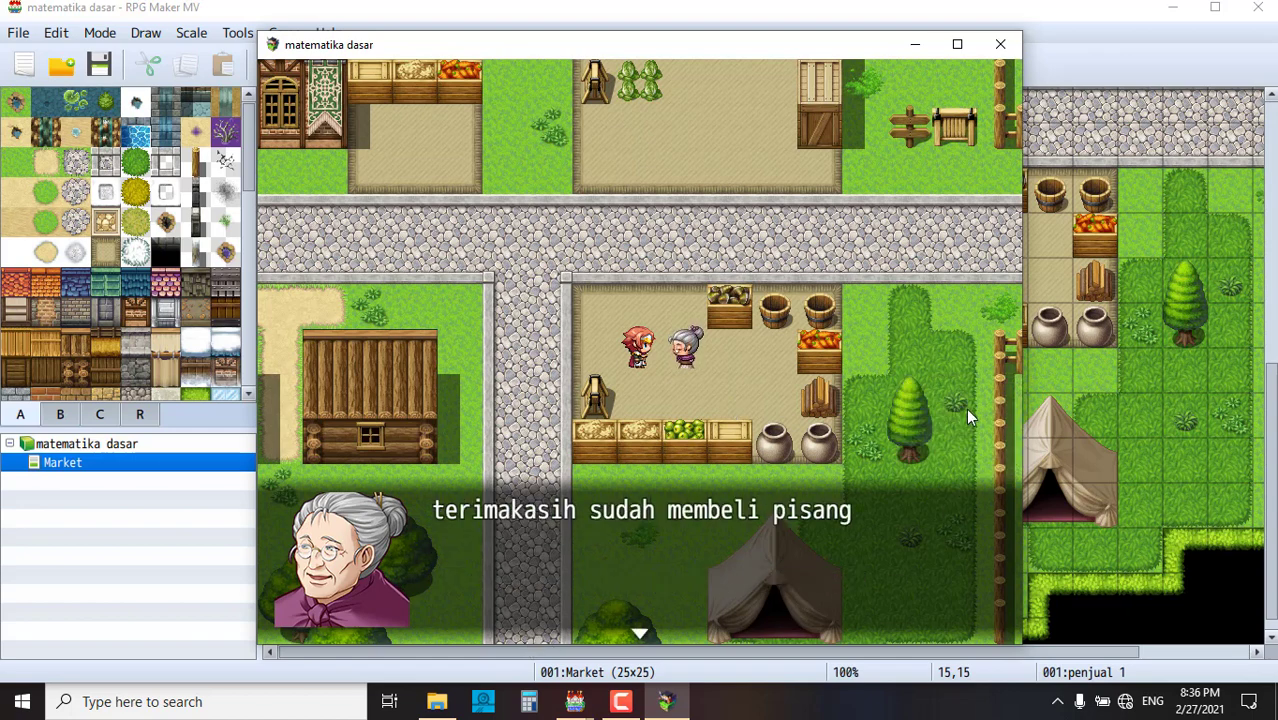
click(778, 368)
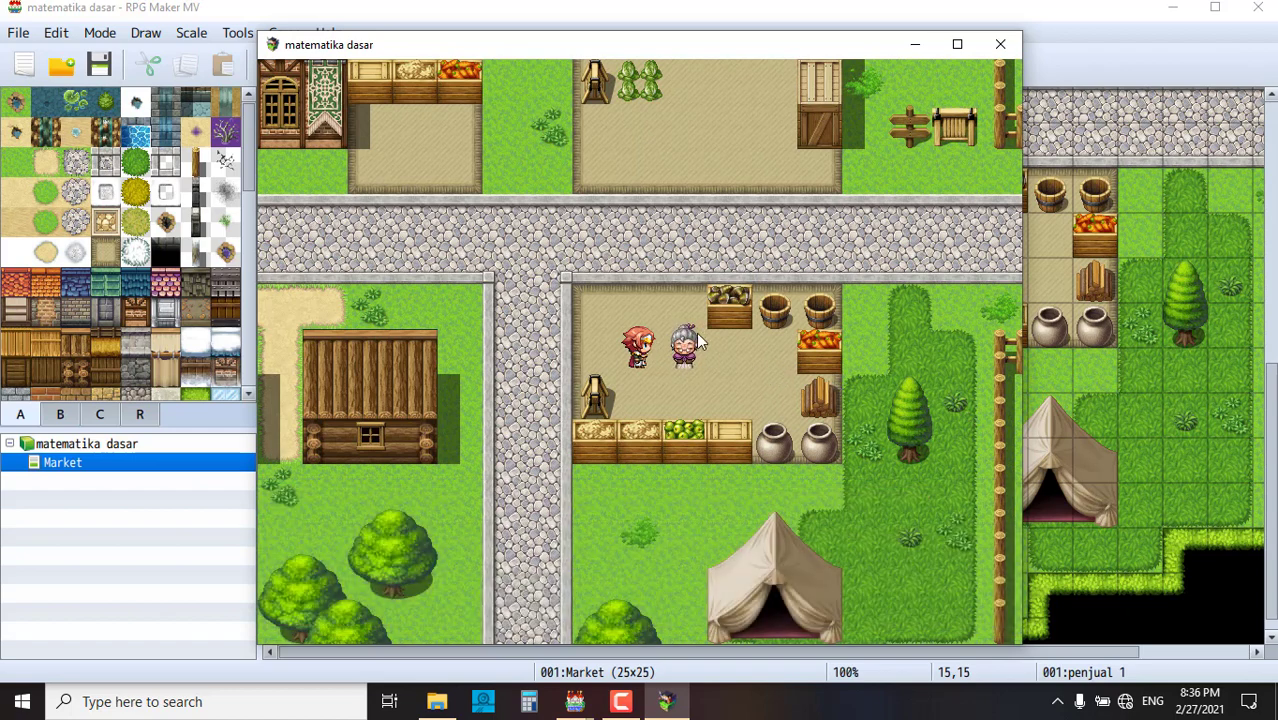
click(680, 361)
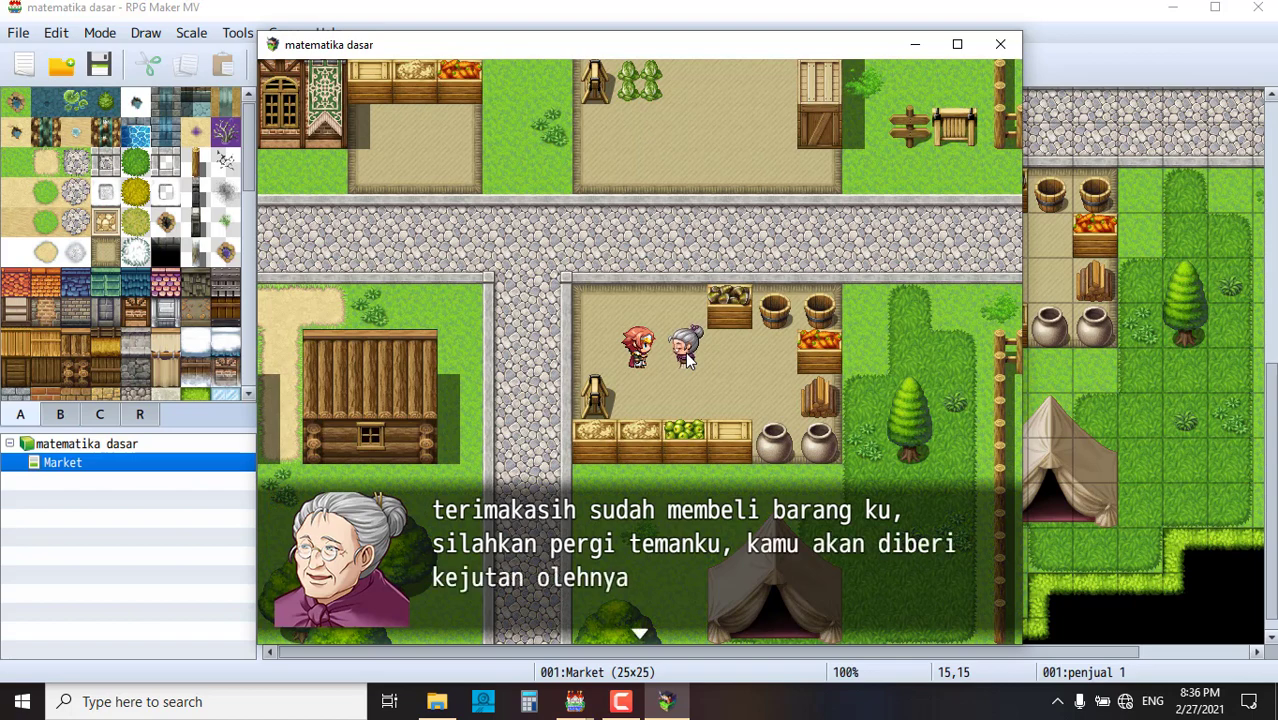
click(545, 305)
- Walk around the market stalls and end the playtest
click(546, 290)
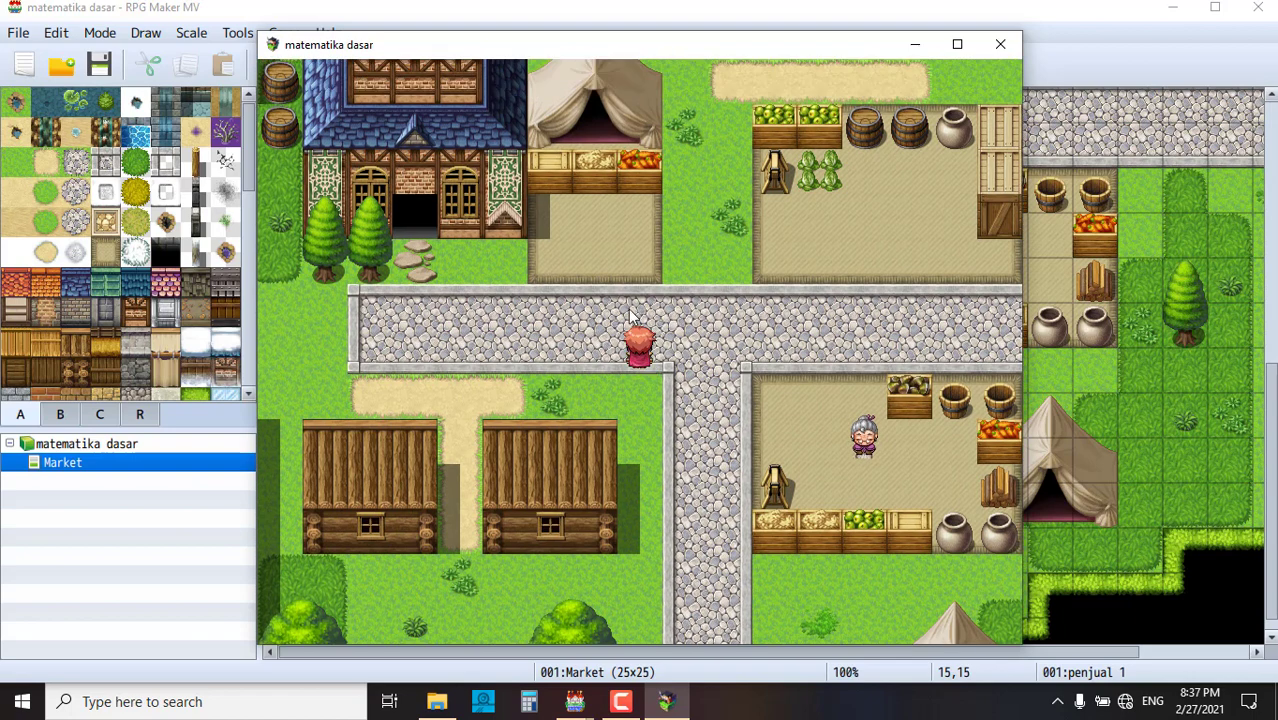
click(585, 218)
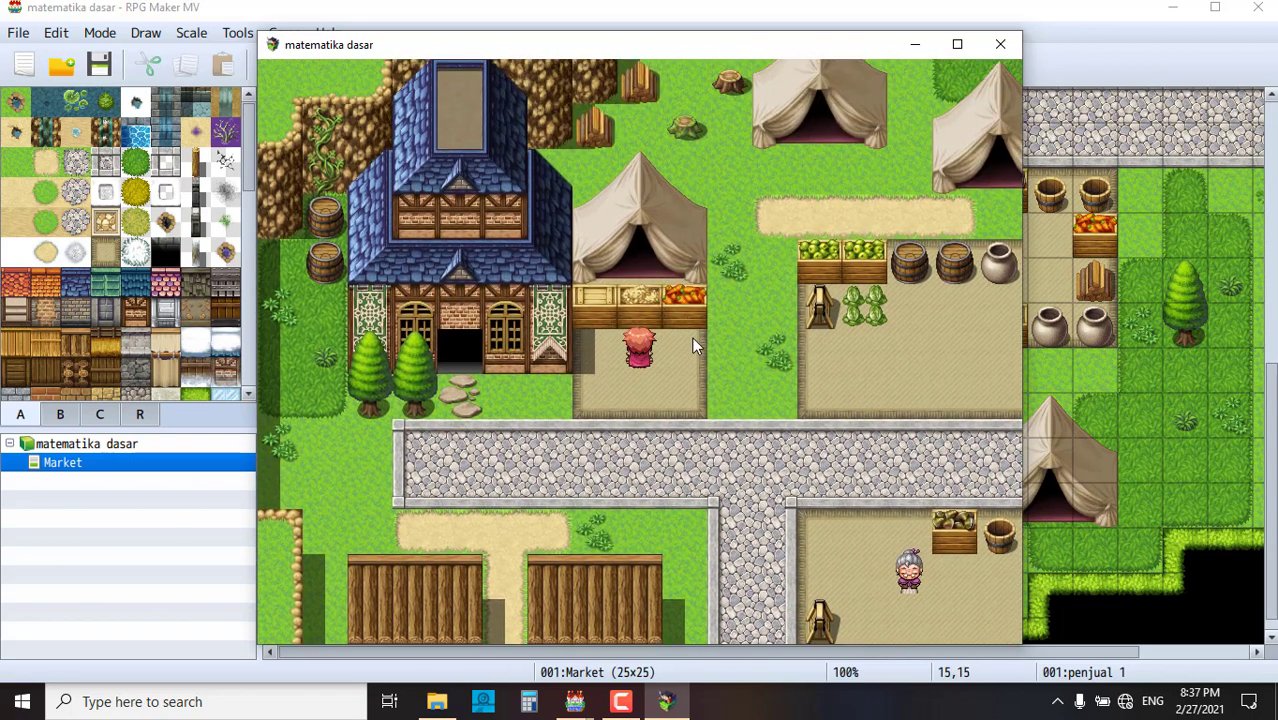
click(745, 400)
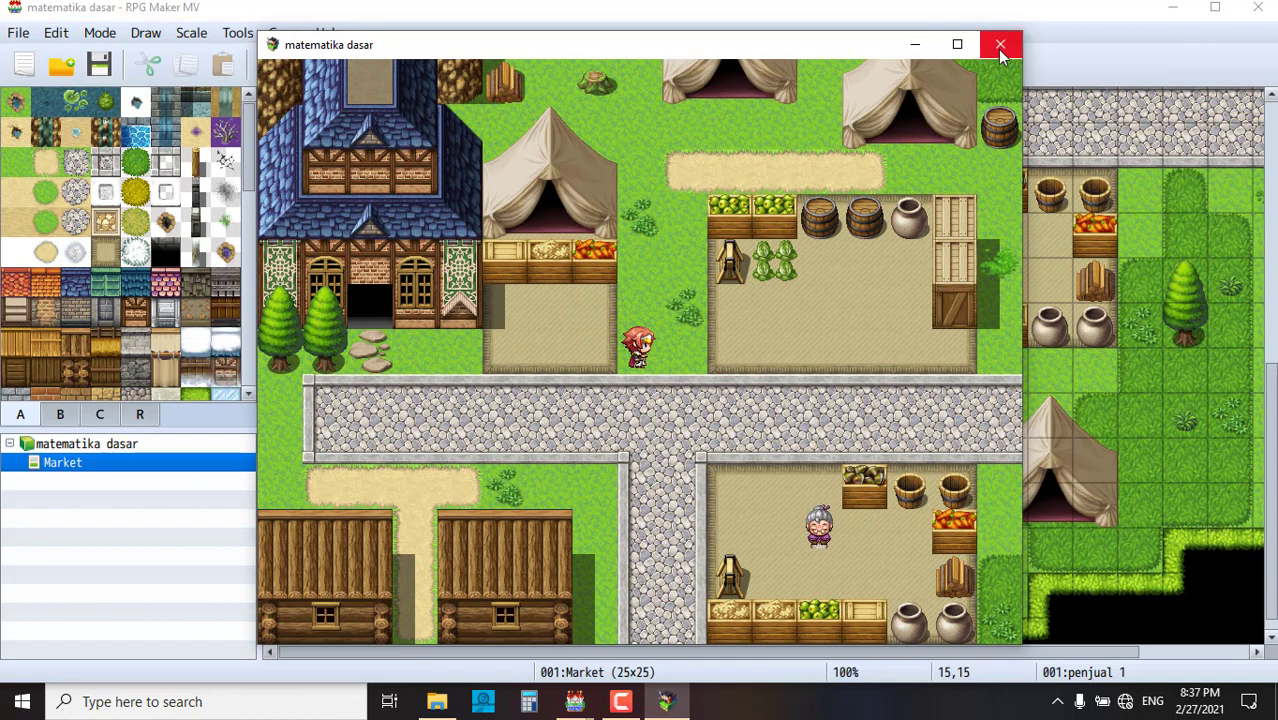
click(849, 280)
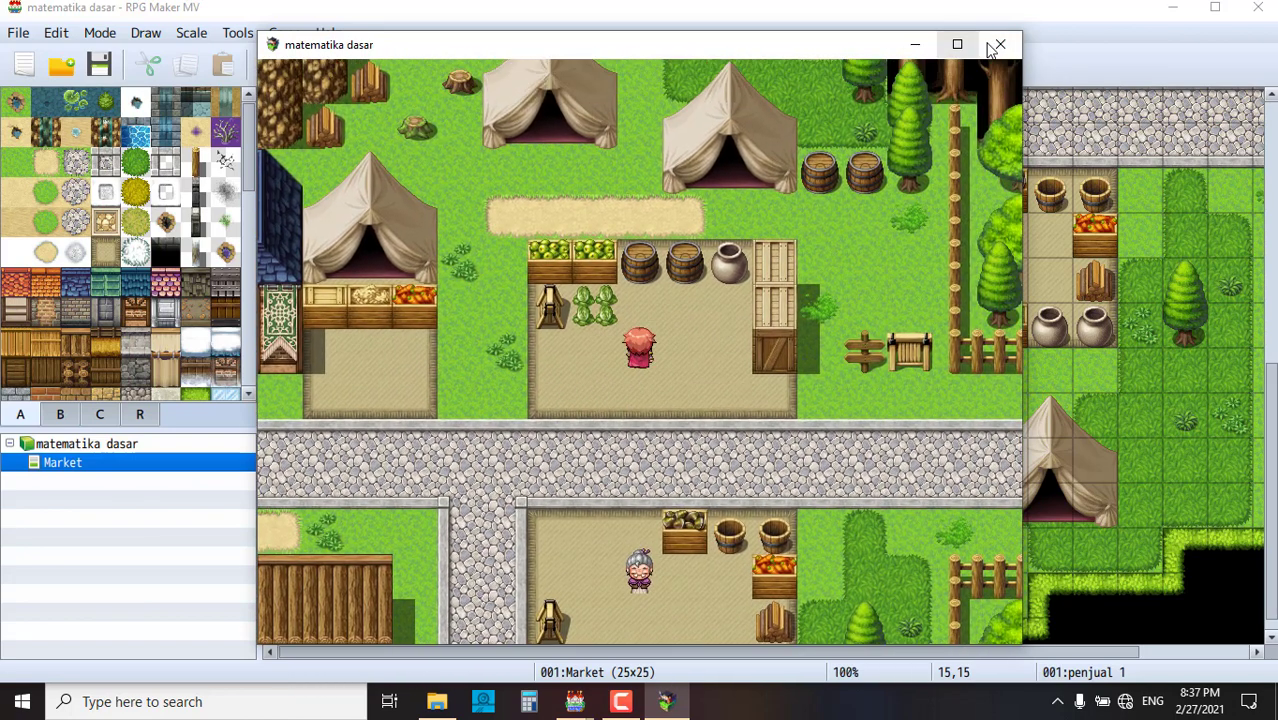
click(989, 52)
- Create a new event on market stall floor tile 15,10
scroll(814, 339, up, 4)
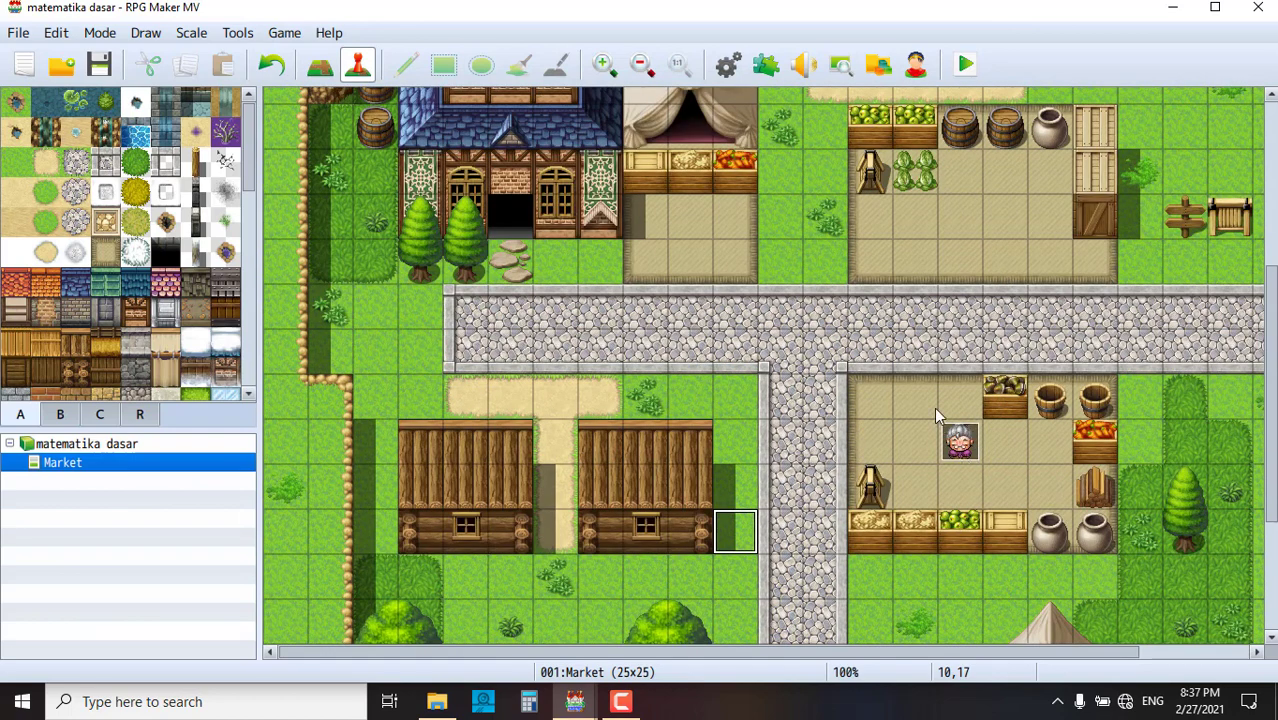
scroll(885, 372, up, 2)
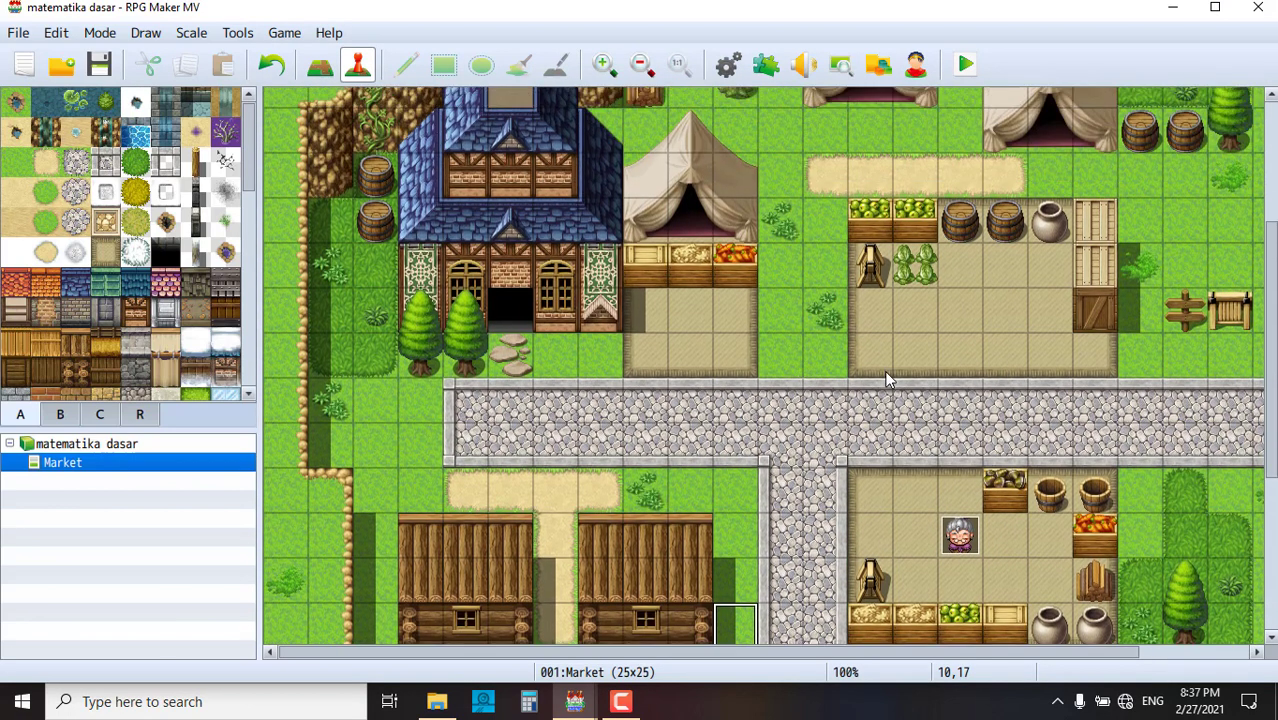
scroll(889, 372, down, 4)
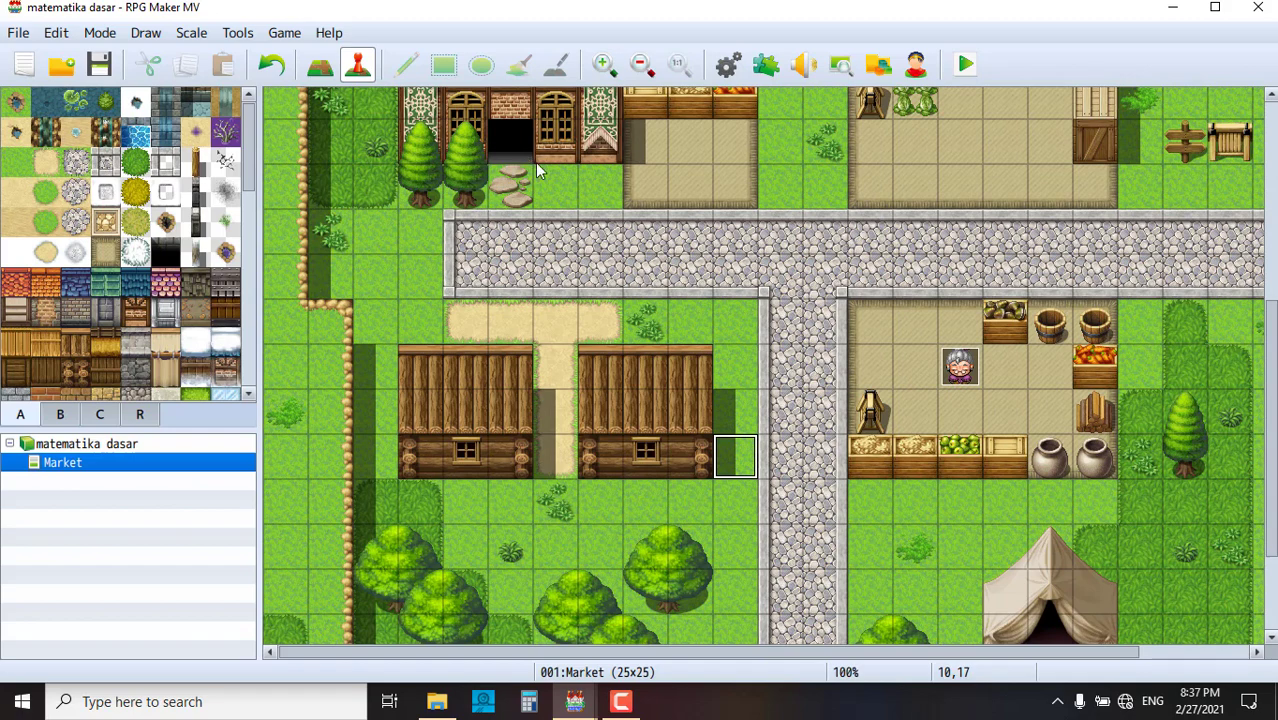
scroll(535, 170, up, 8)
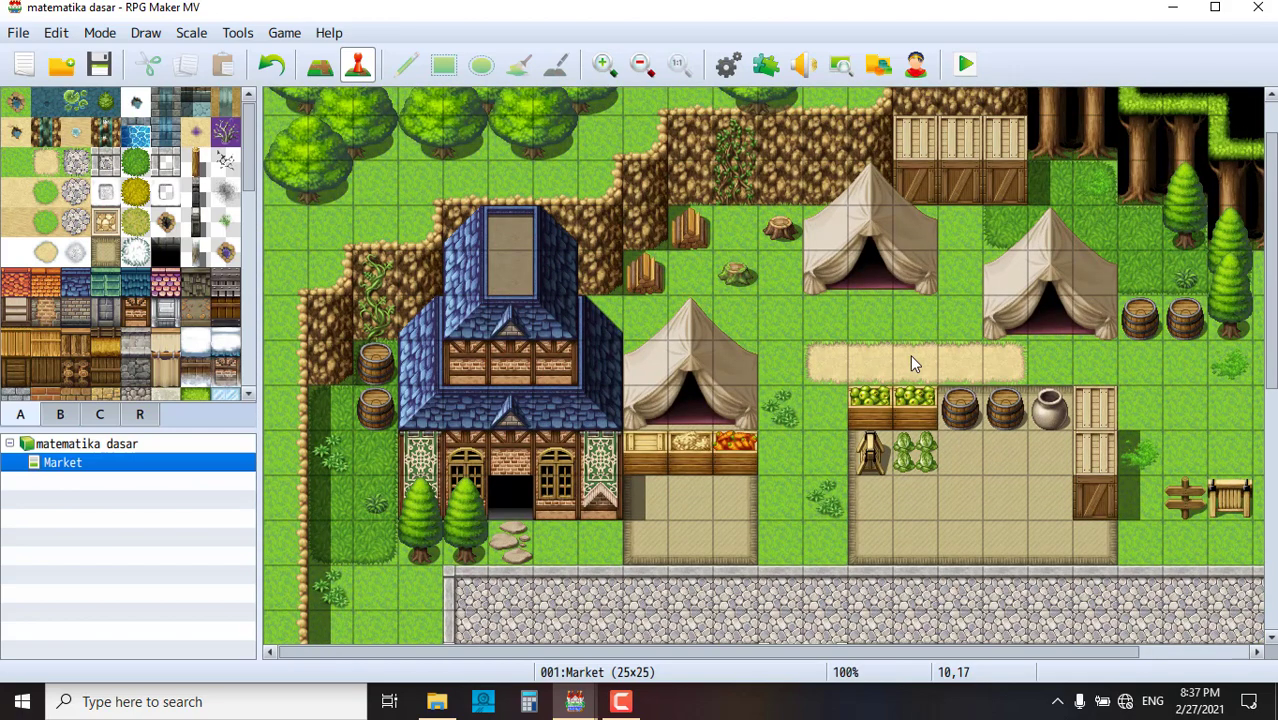
click(992, 484)
right_click(997, 494)
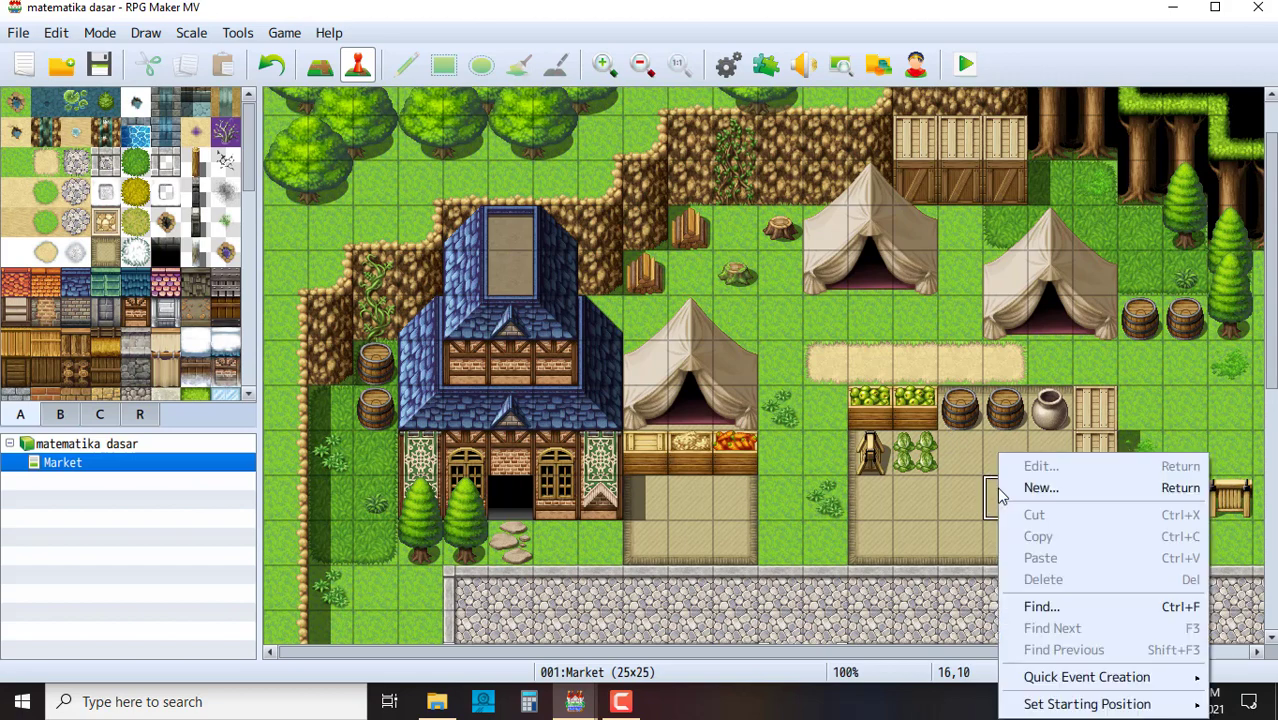
click(974, 501)
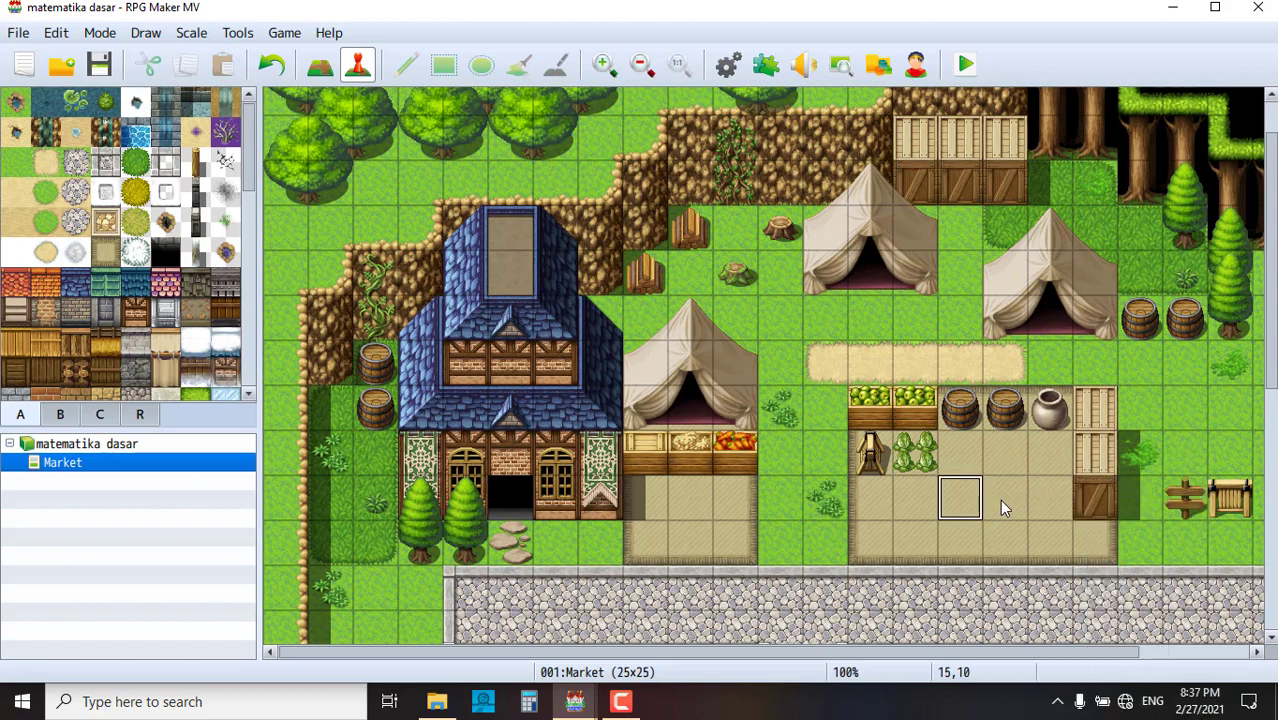
double_click(1001, 501)
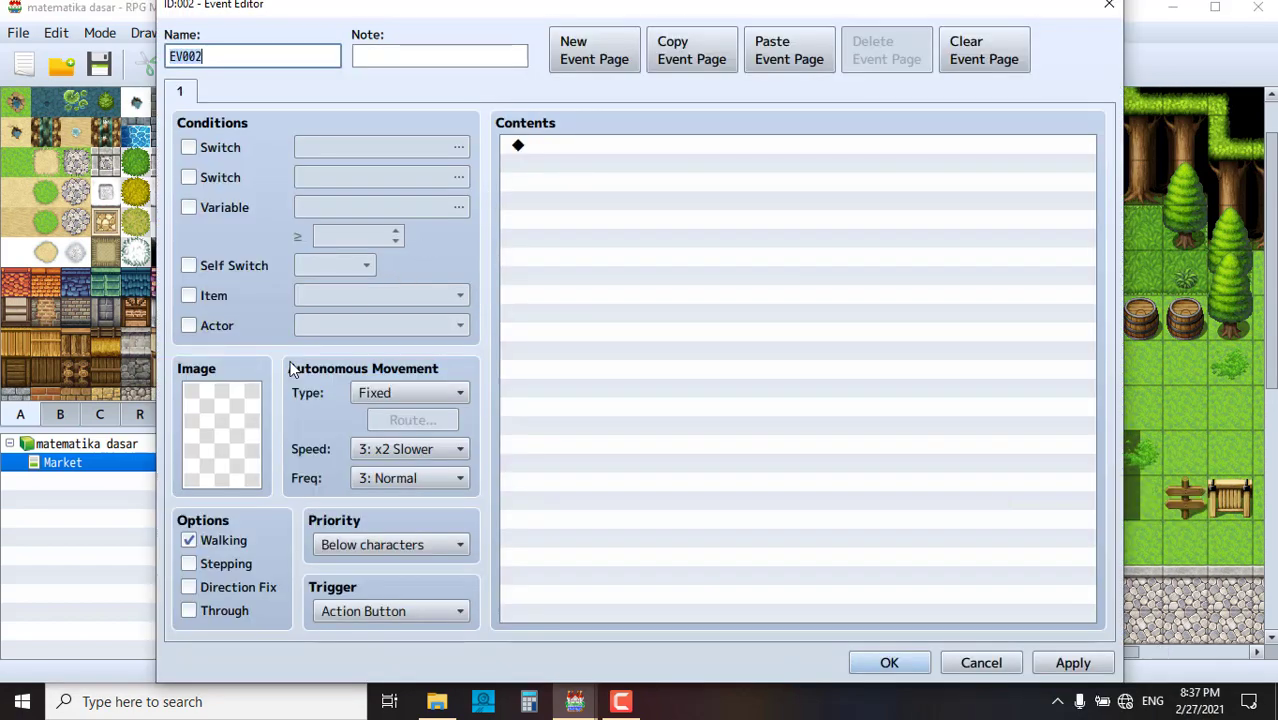
- Set EV002's image to the blonde villager from the People1 sheet
double_click(240, 410)
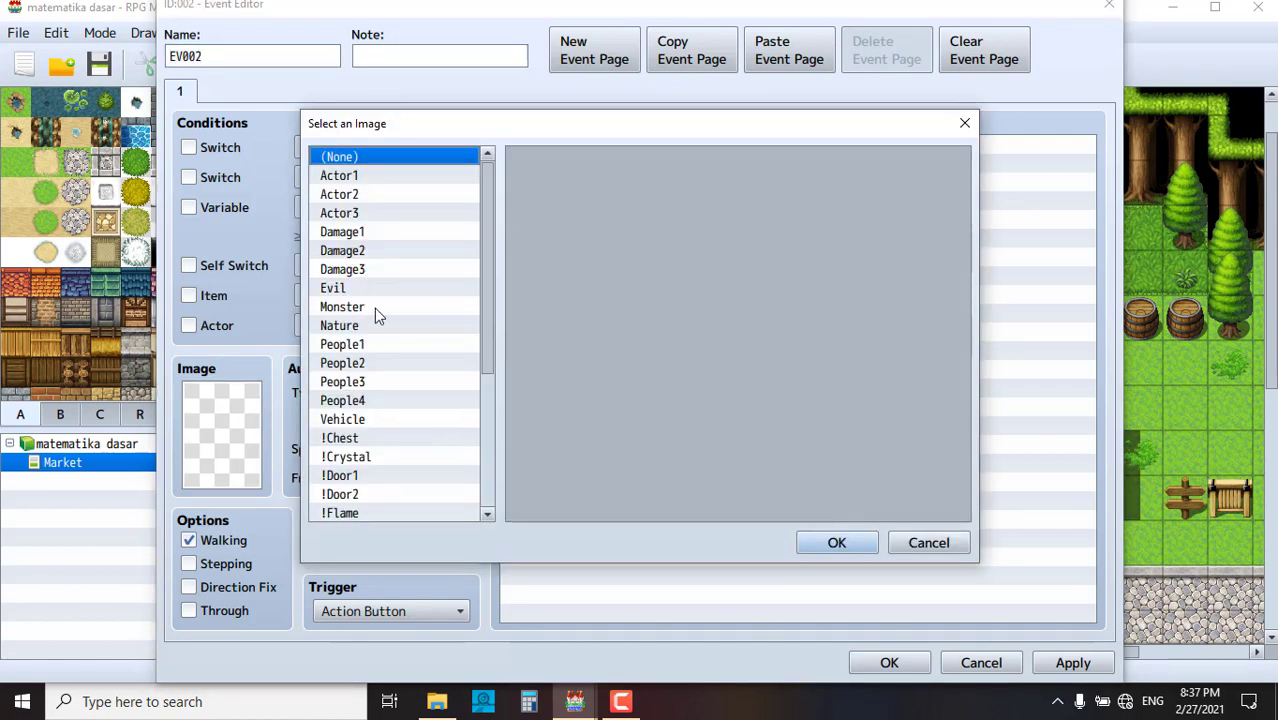
click(380, 344)
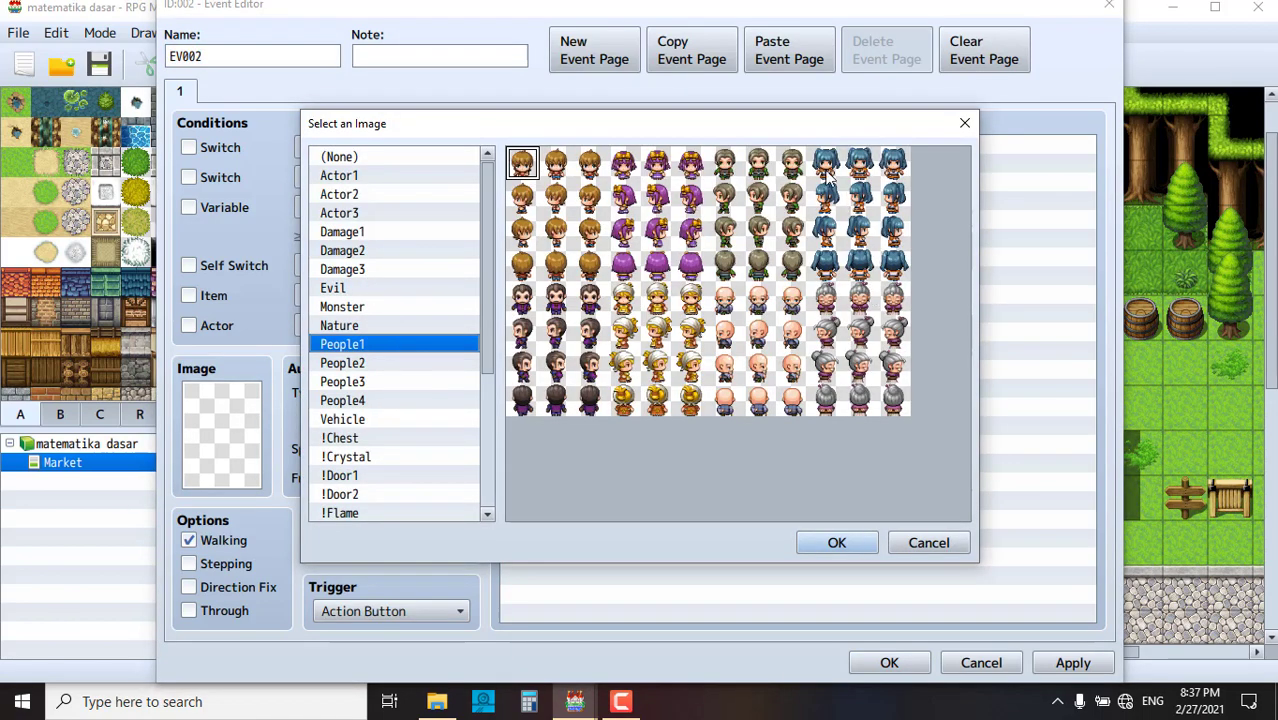
click(363, 368)
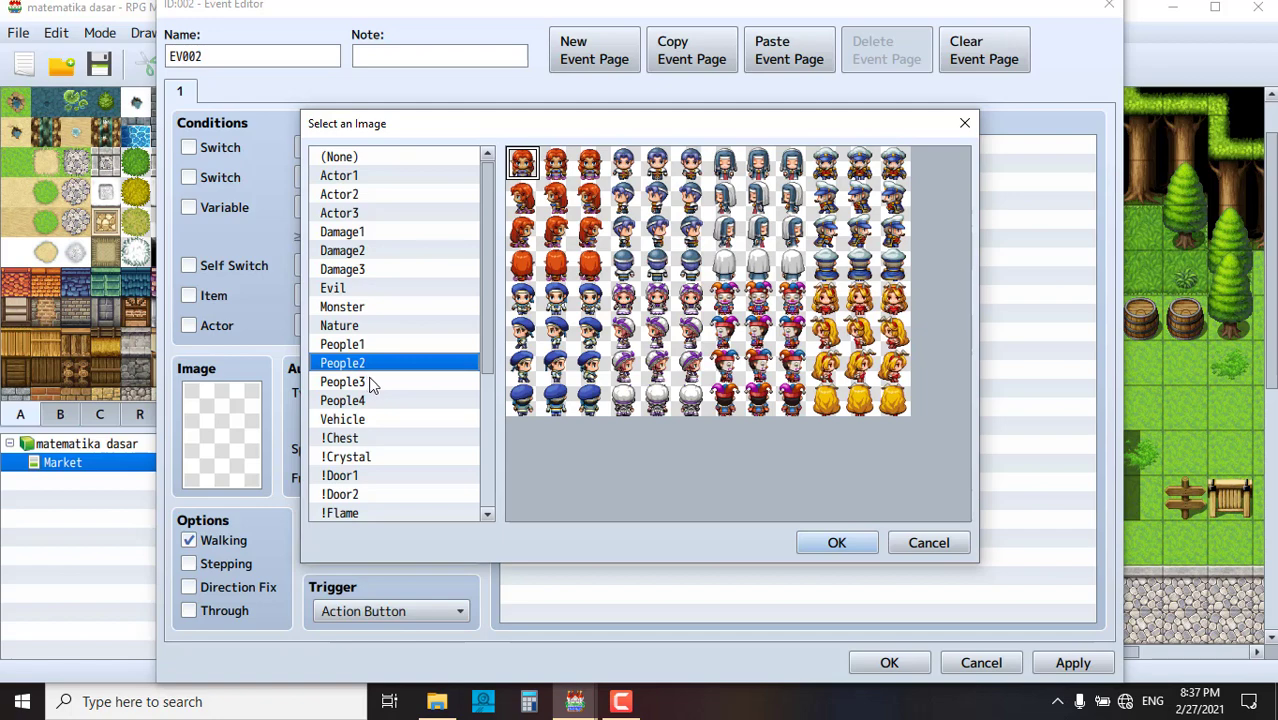
click(383, 388)
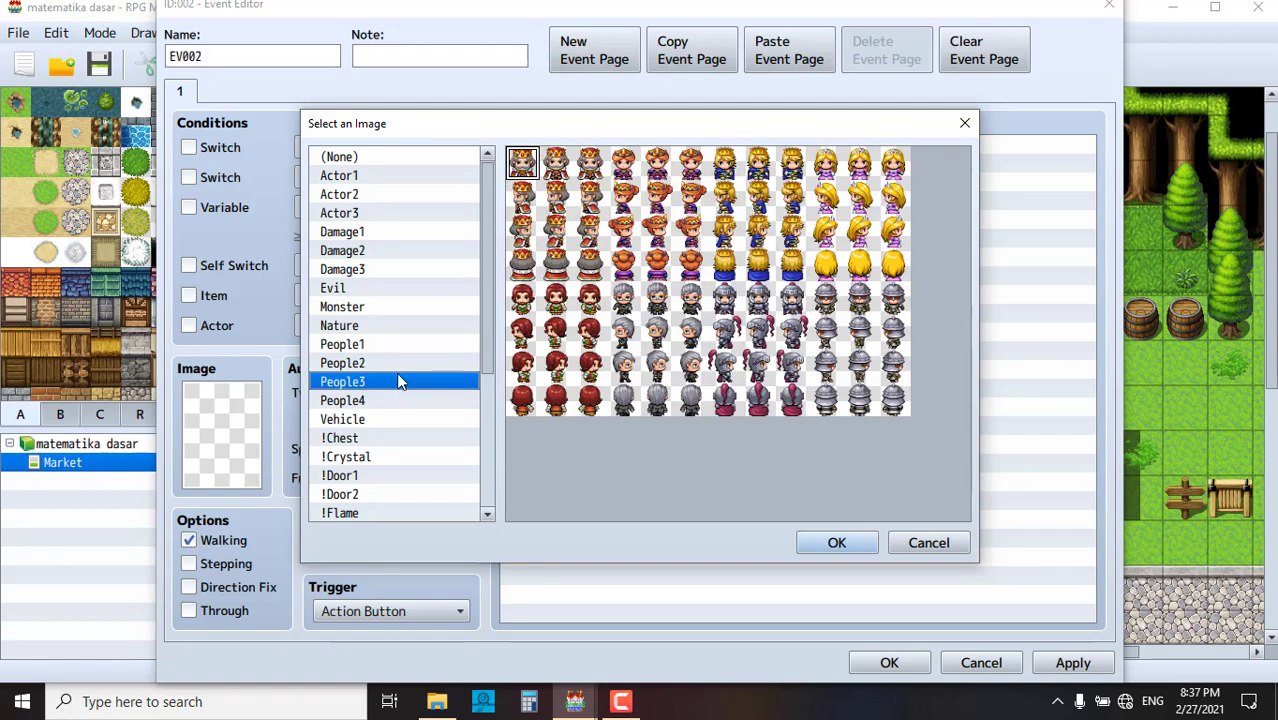
click(388, 345)
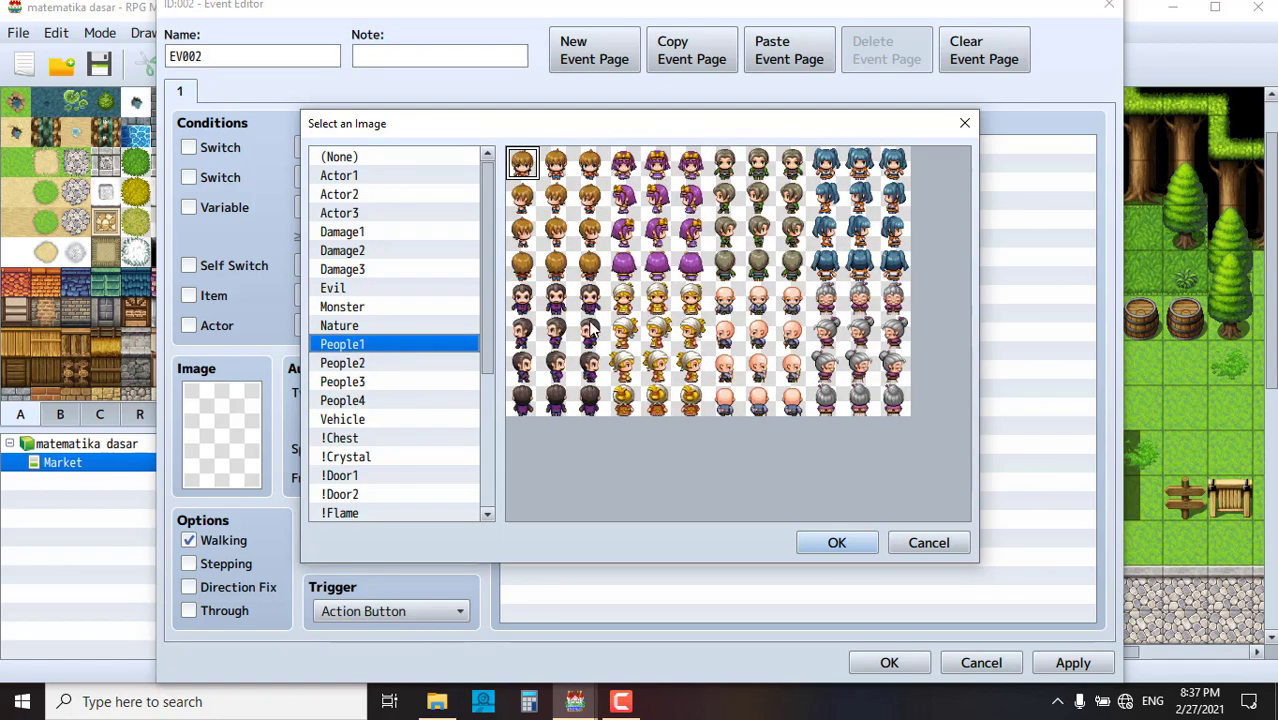
click(620, 305)
click(834, 541)
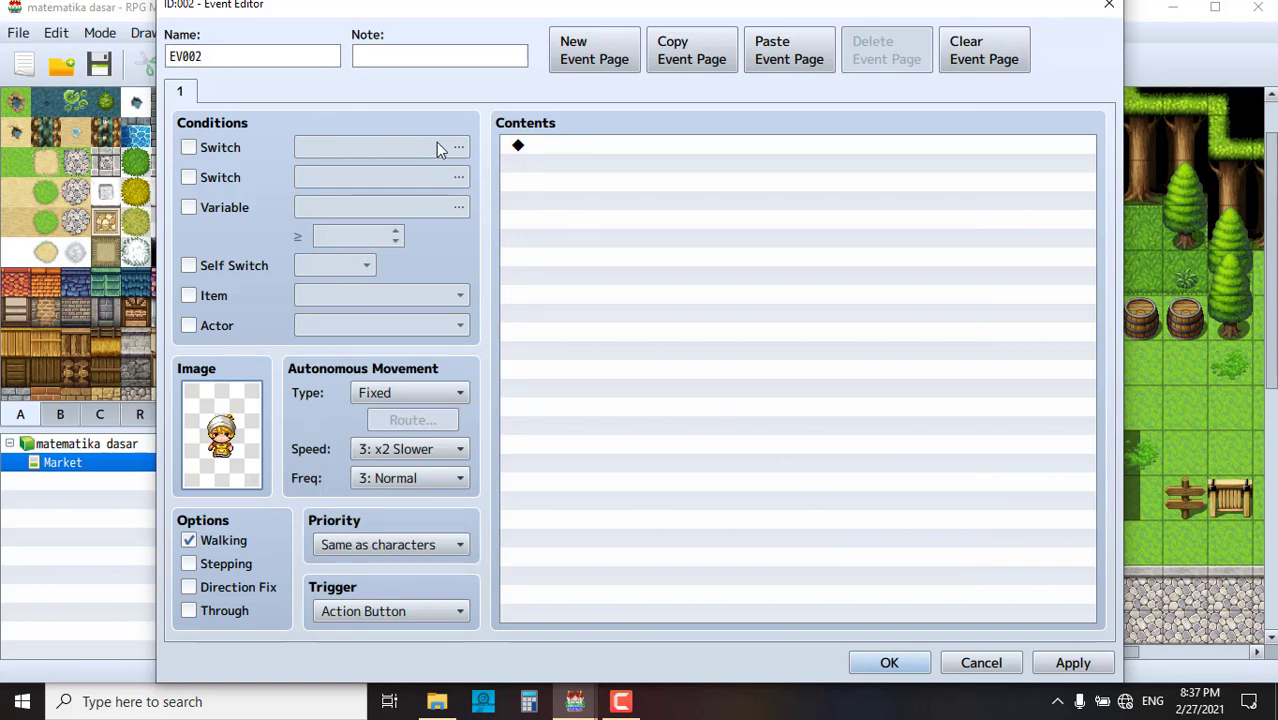
- Make EV002's page require switch 0001 and name that switch 'orang 2'
click(238, 148)
click(366, 150)
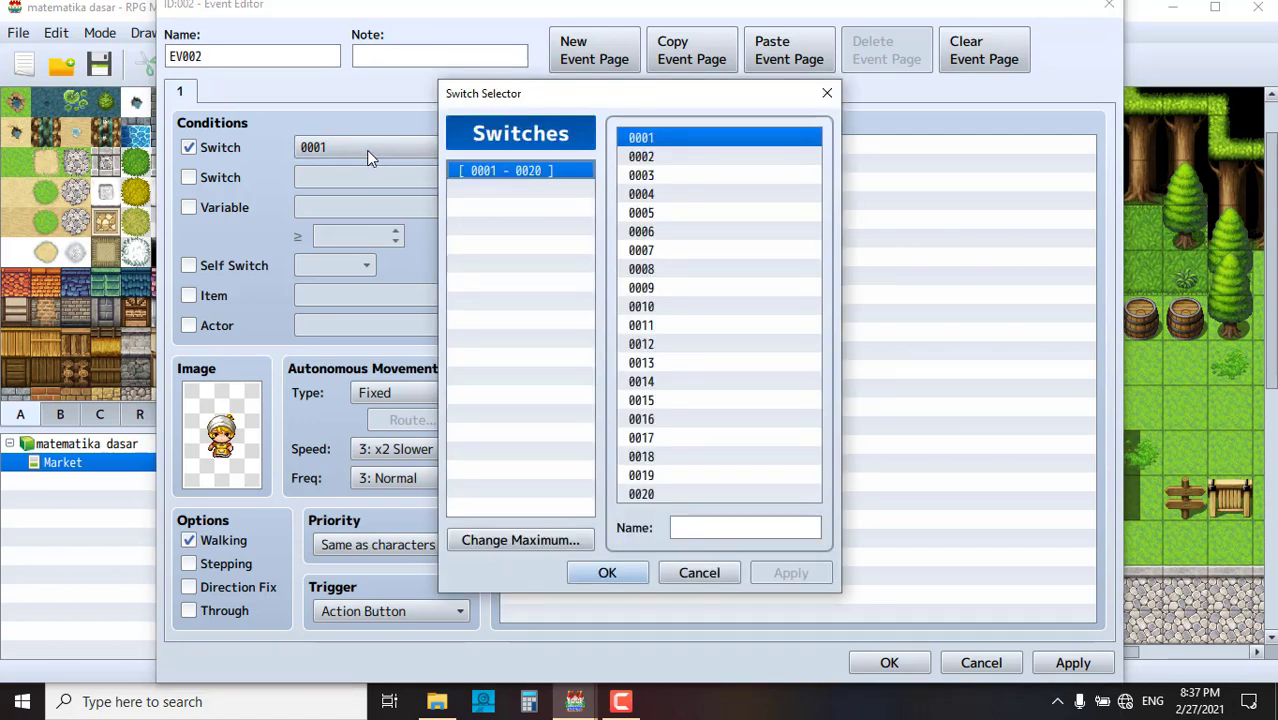
click(827, 93)
click(216, 148)
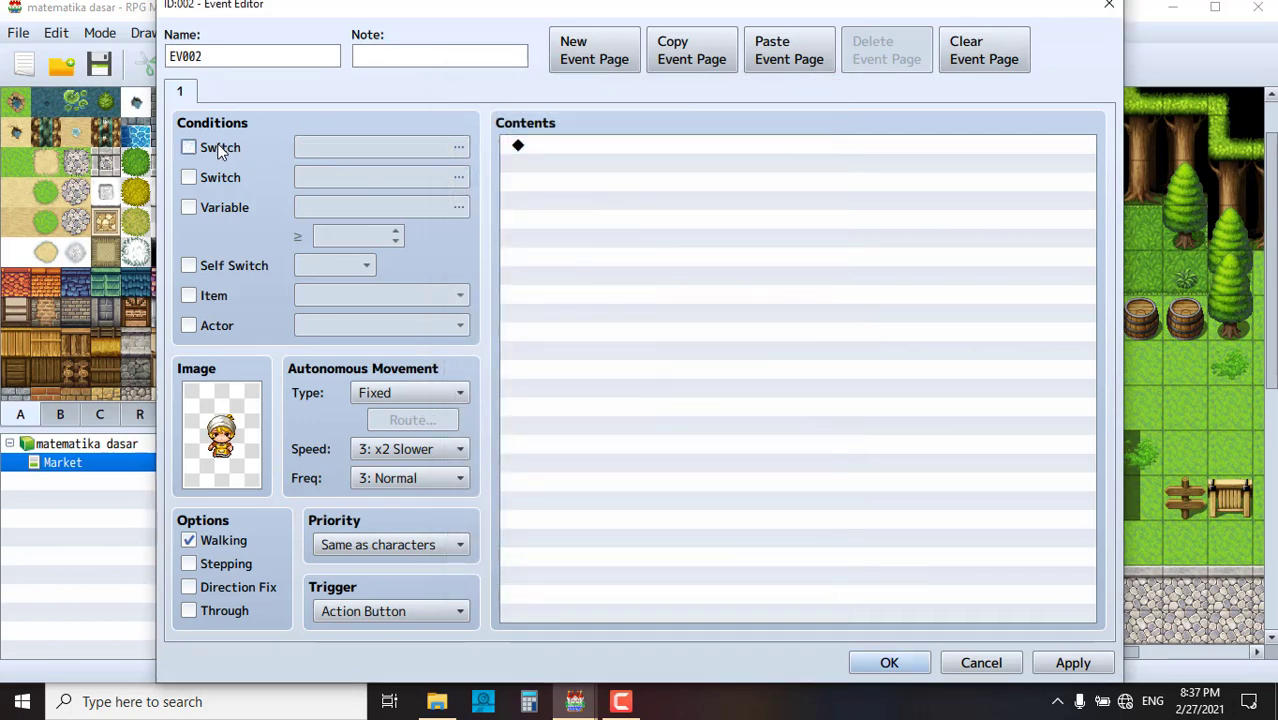
click(220, 150)
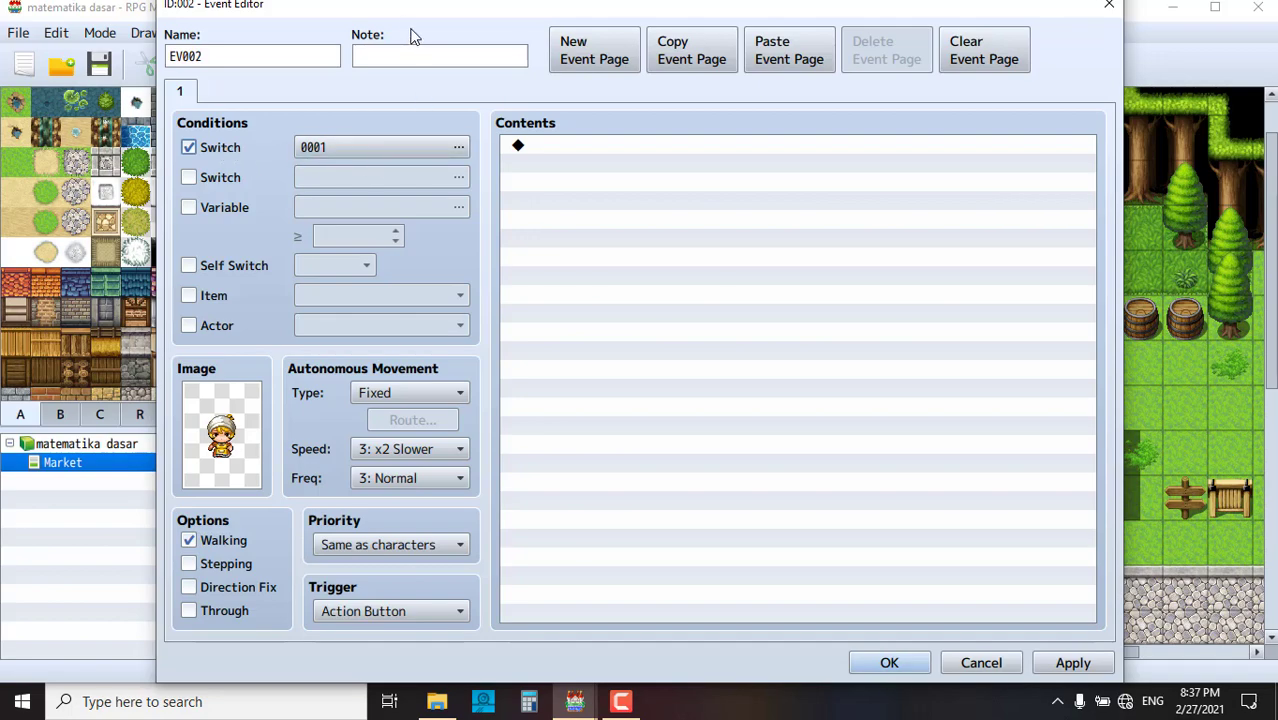
drag(410, 10, 35, 71)
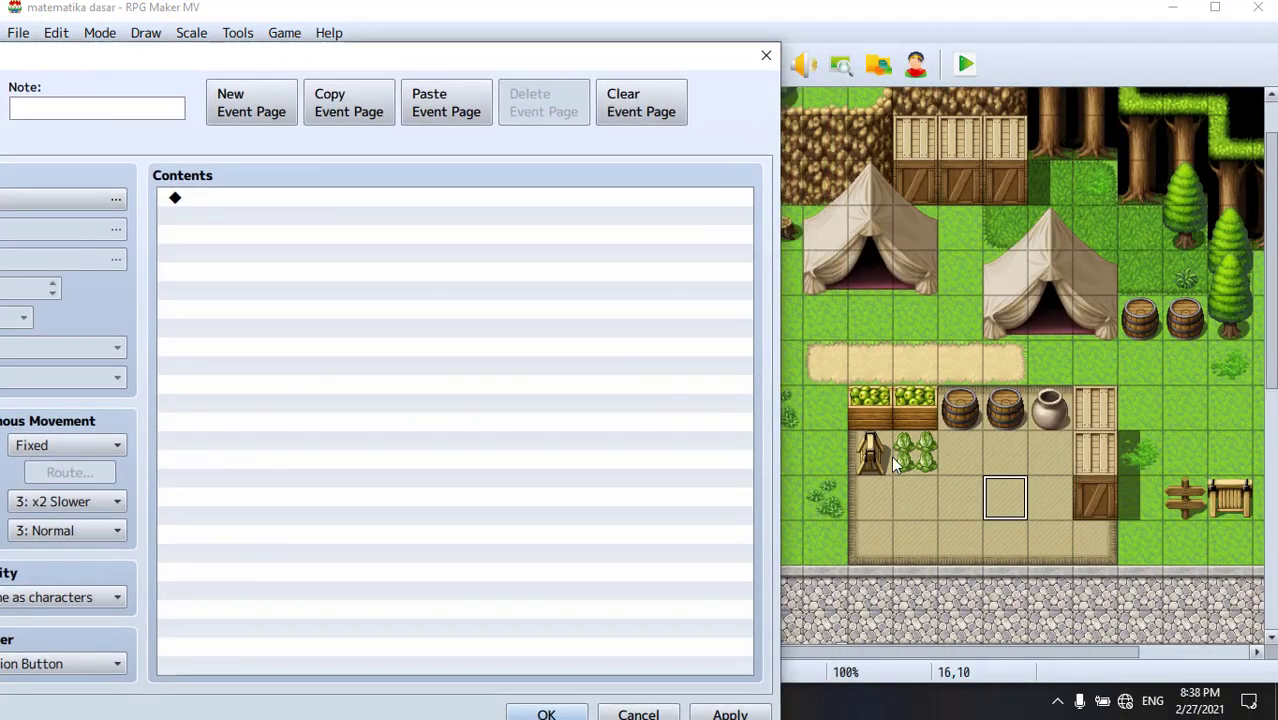
drag(139, 50, 476, 26)
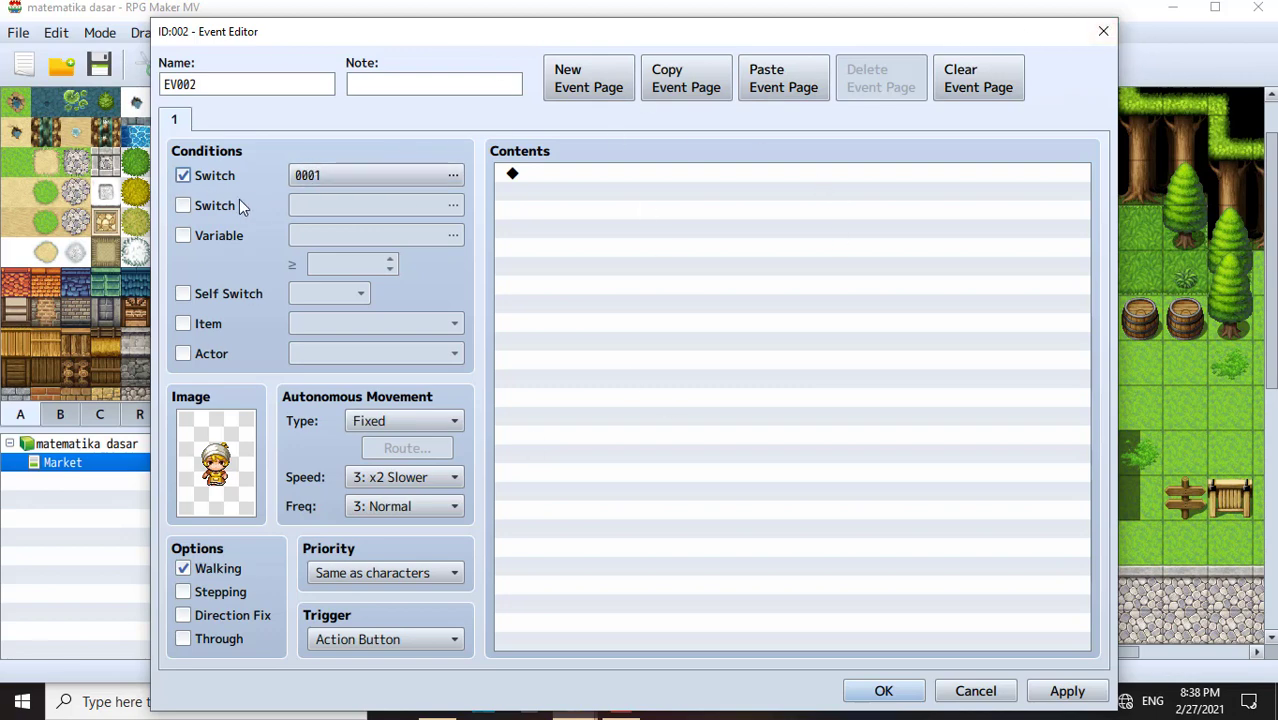
click(374, 177)
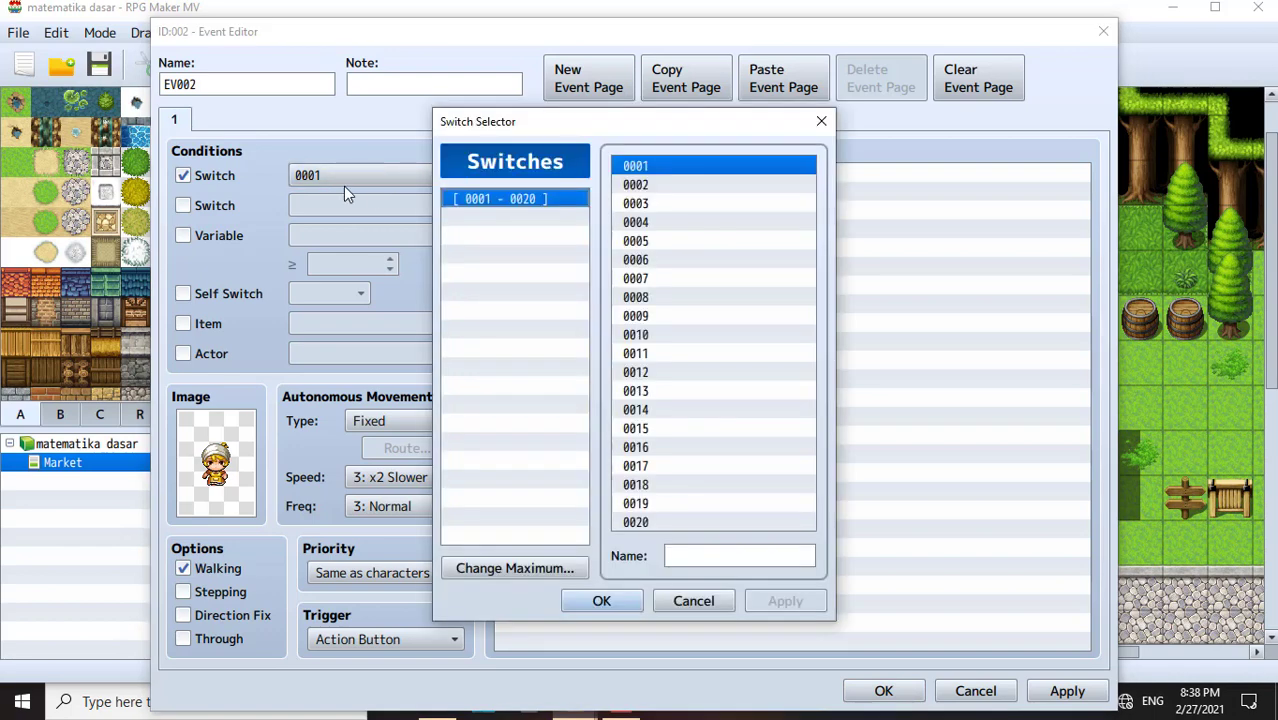
click(750, 552)
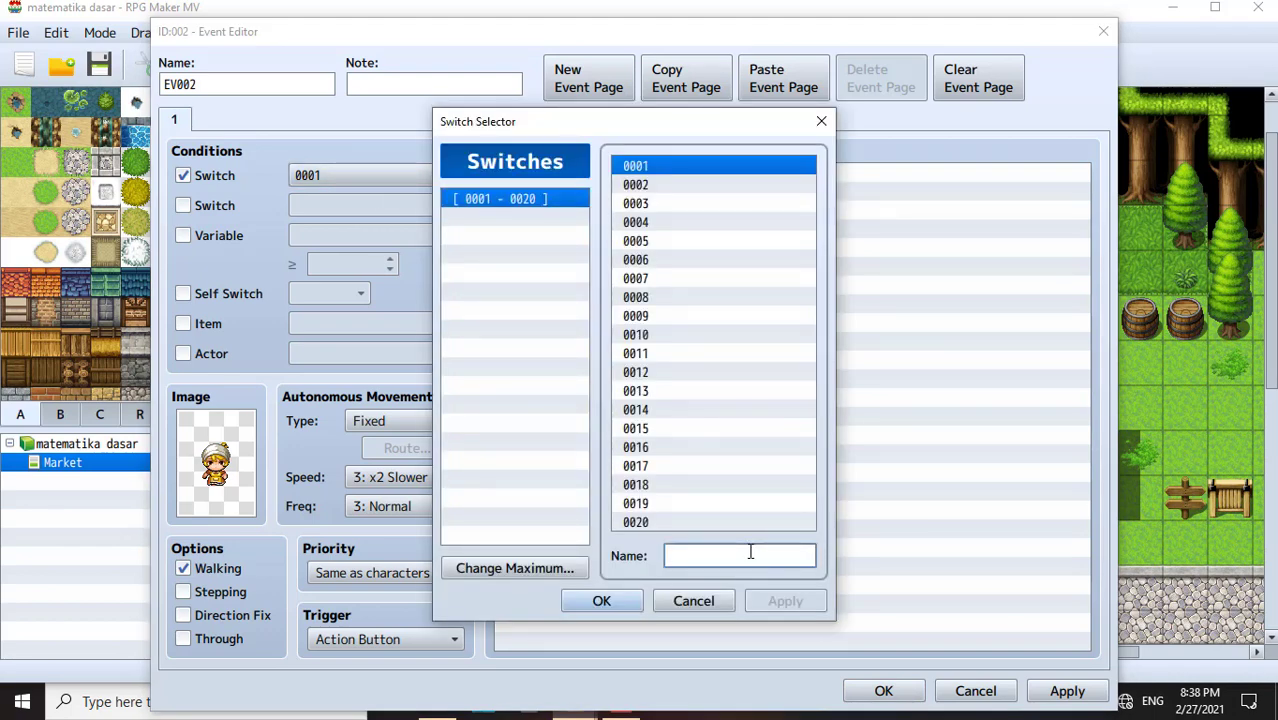
text(pe)
text(ang 2)
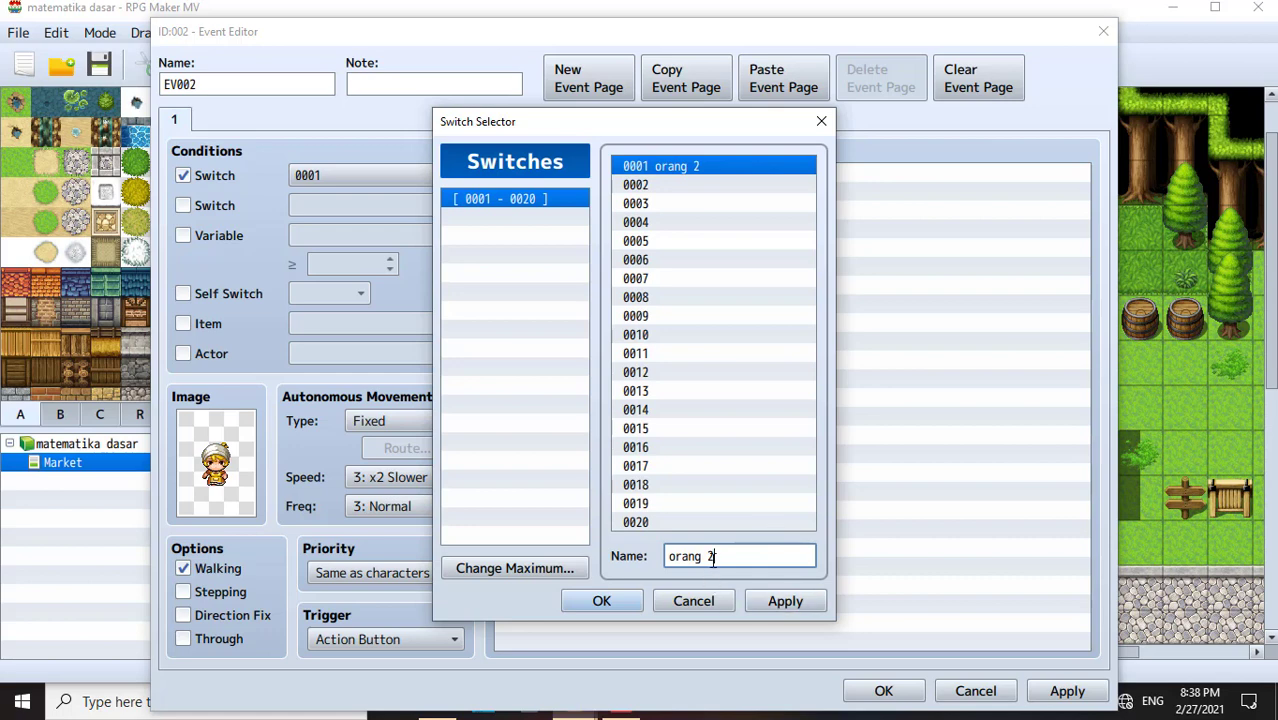
click(779, 604)
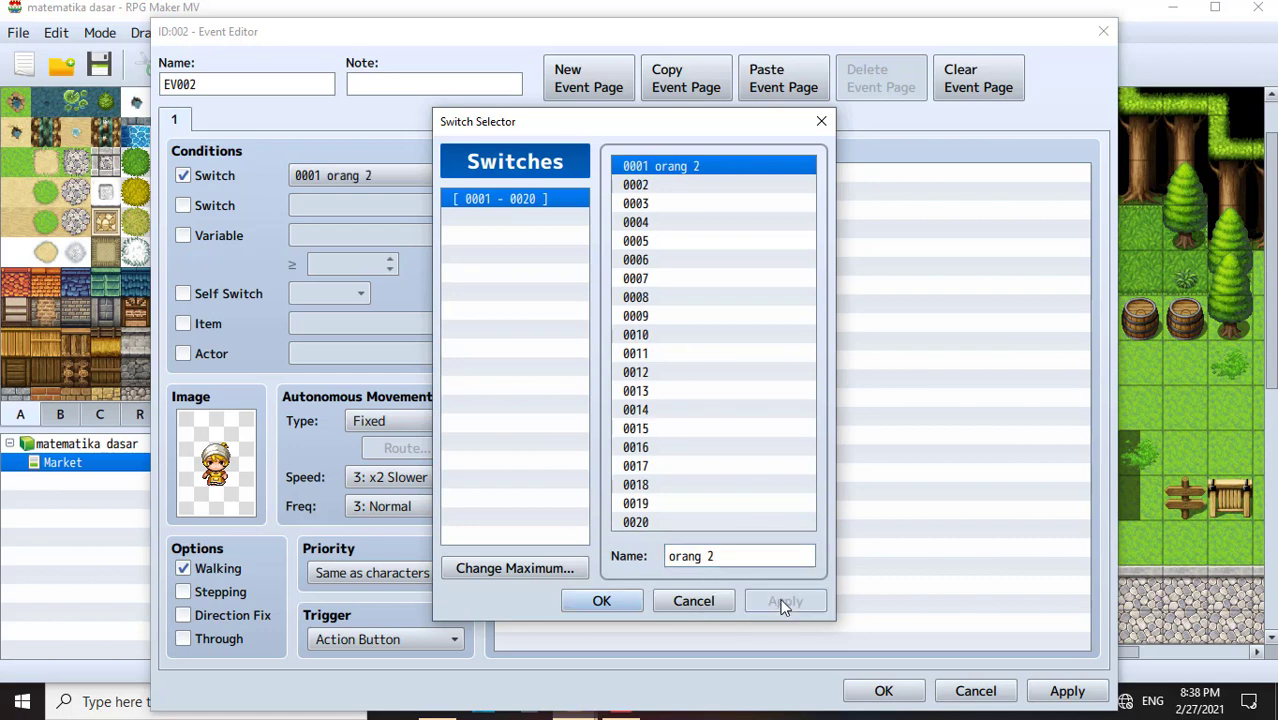
click(606, 598)
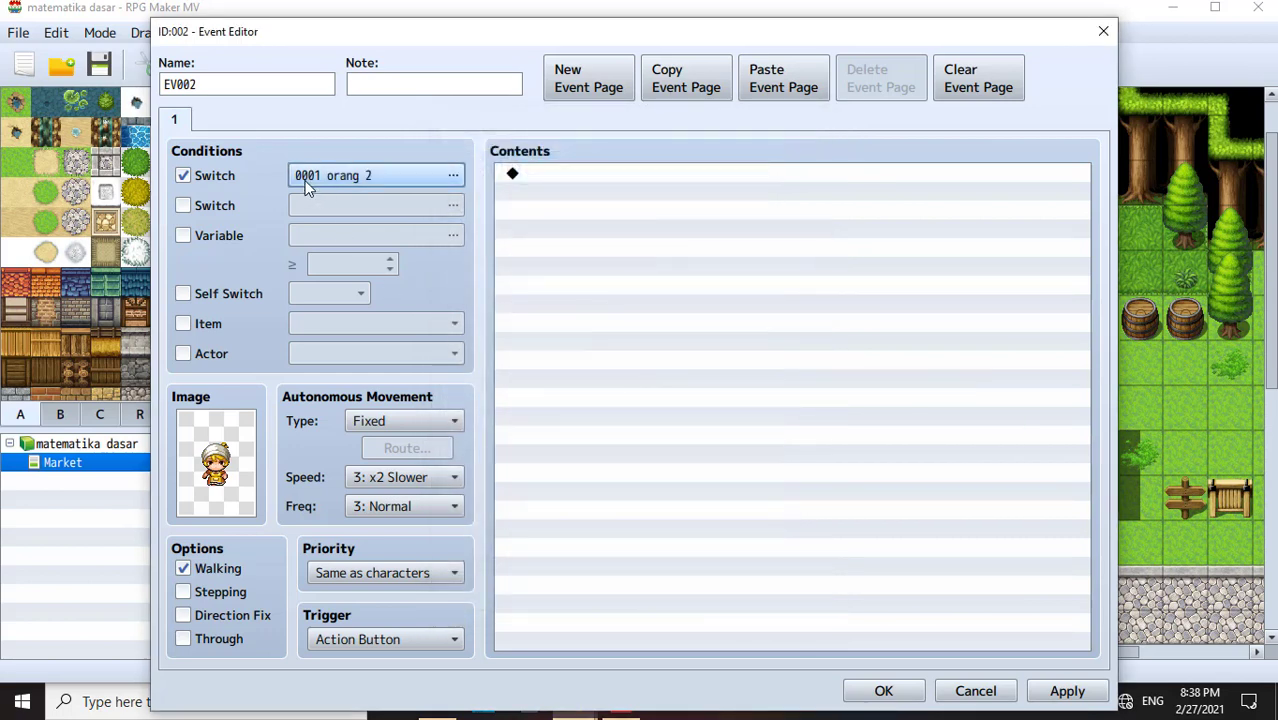
- Re-enable EV002's orang 2 switch condition, then apply and close its editor
click(184, 176)
drag(980, 31, 914, 365)
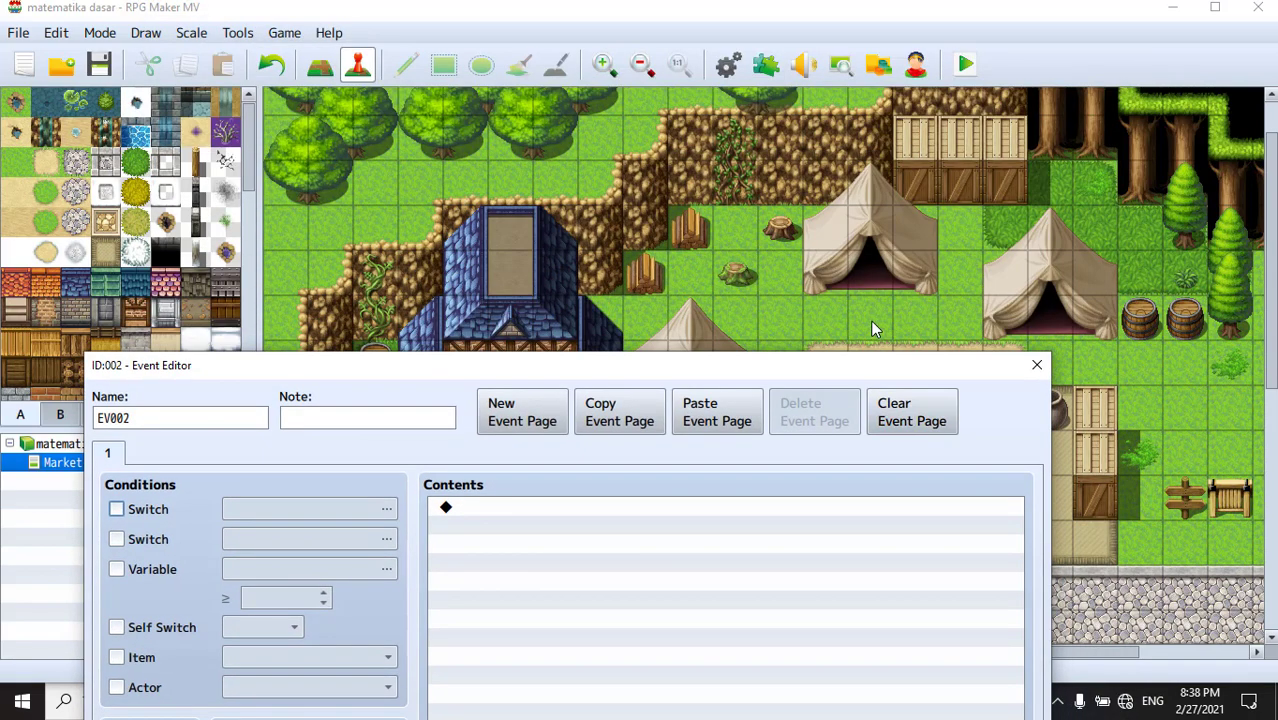
drag(540, 365, 671, 194)
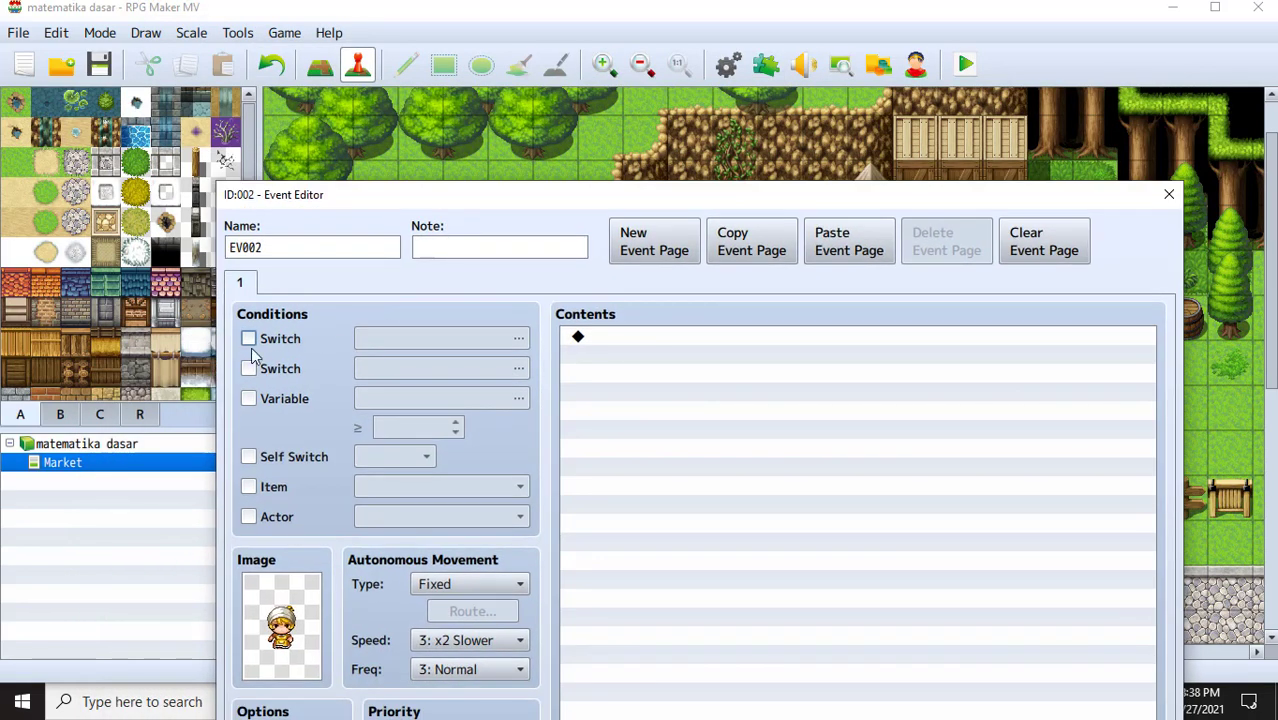
click(249, 339)
click(405, 340)
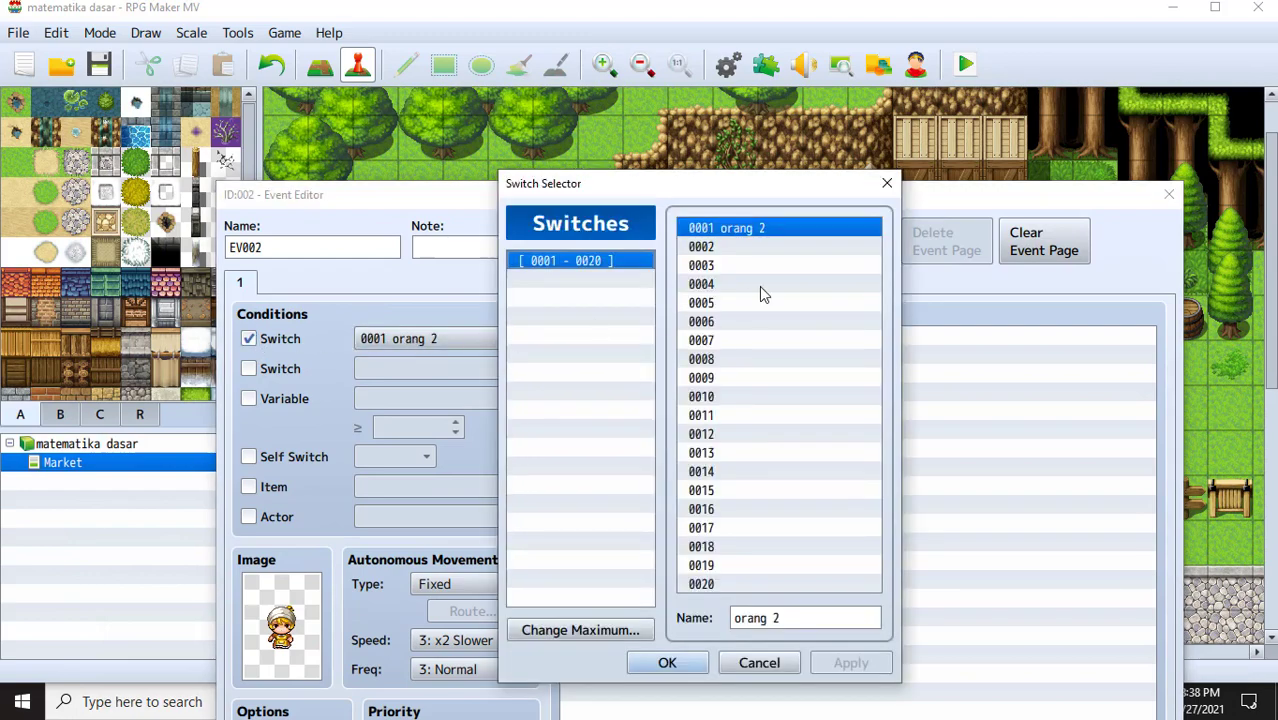
click(678, 664)
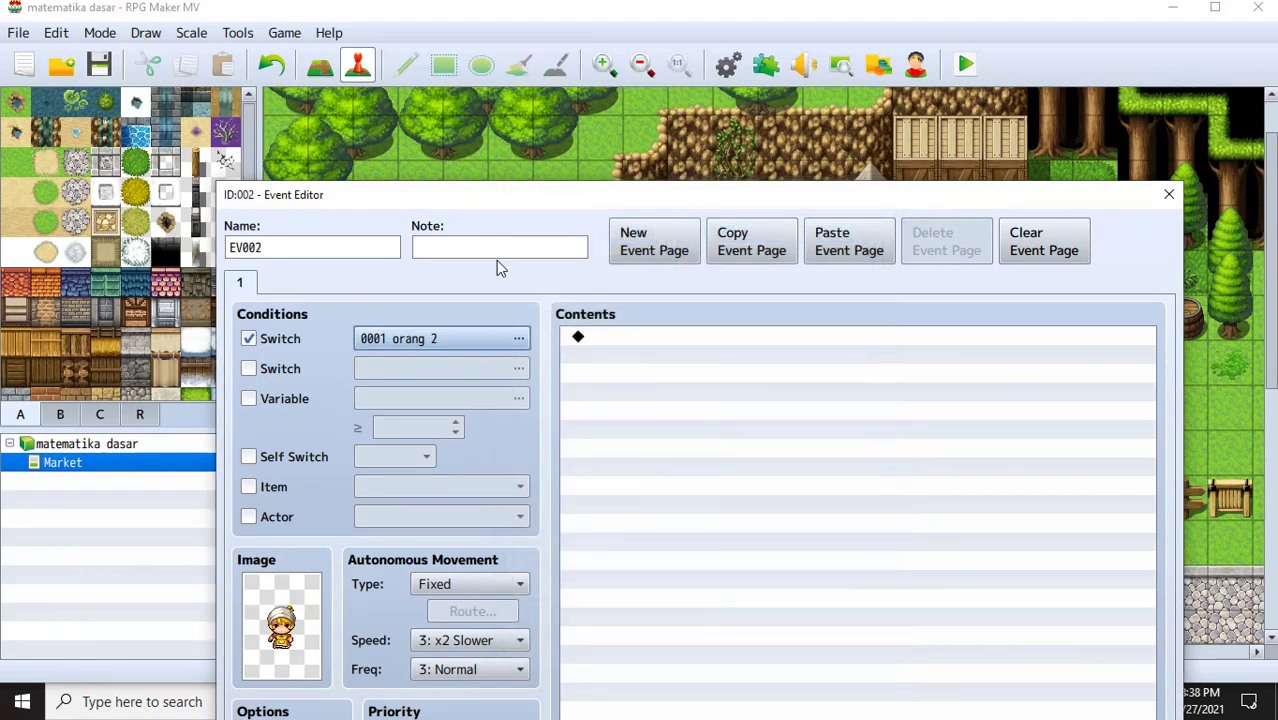
drag(662, 215, 506, 100)
drag(799, 100, 837, 13)
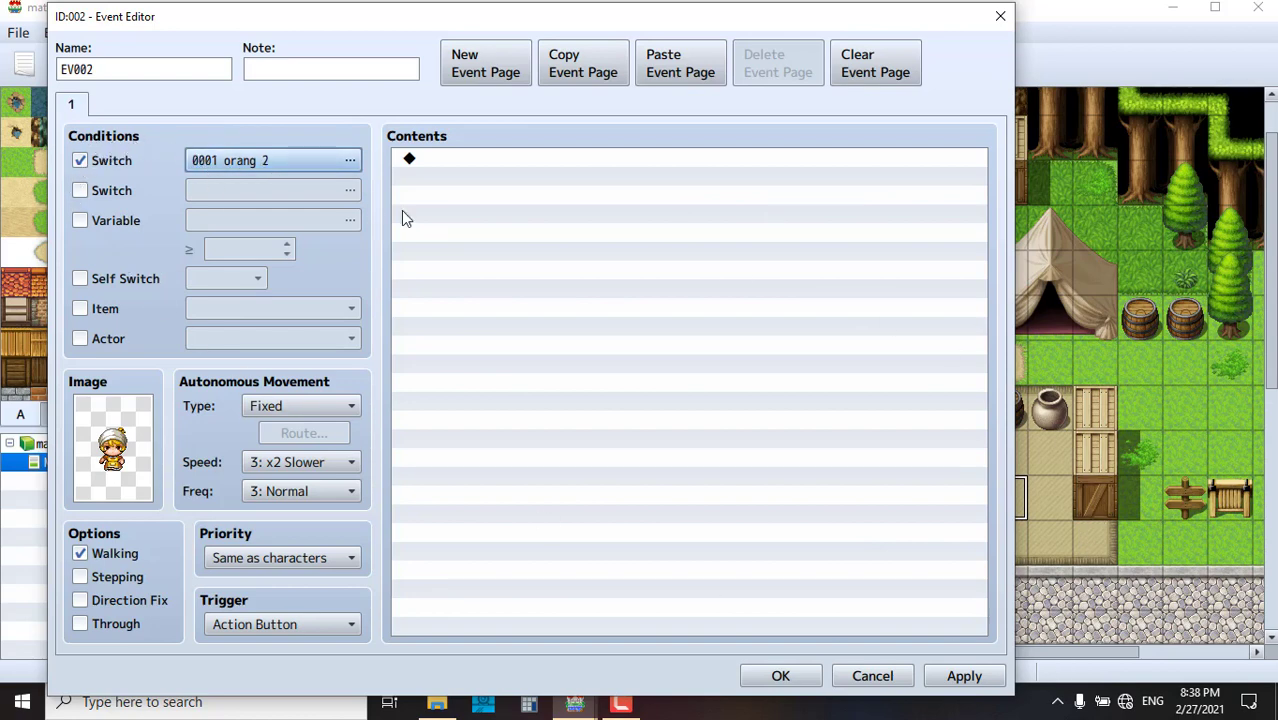
click(966, 676)
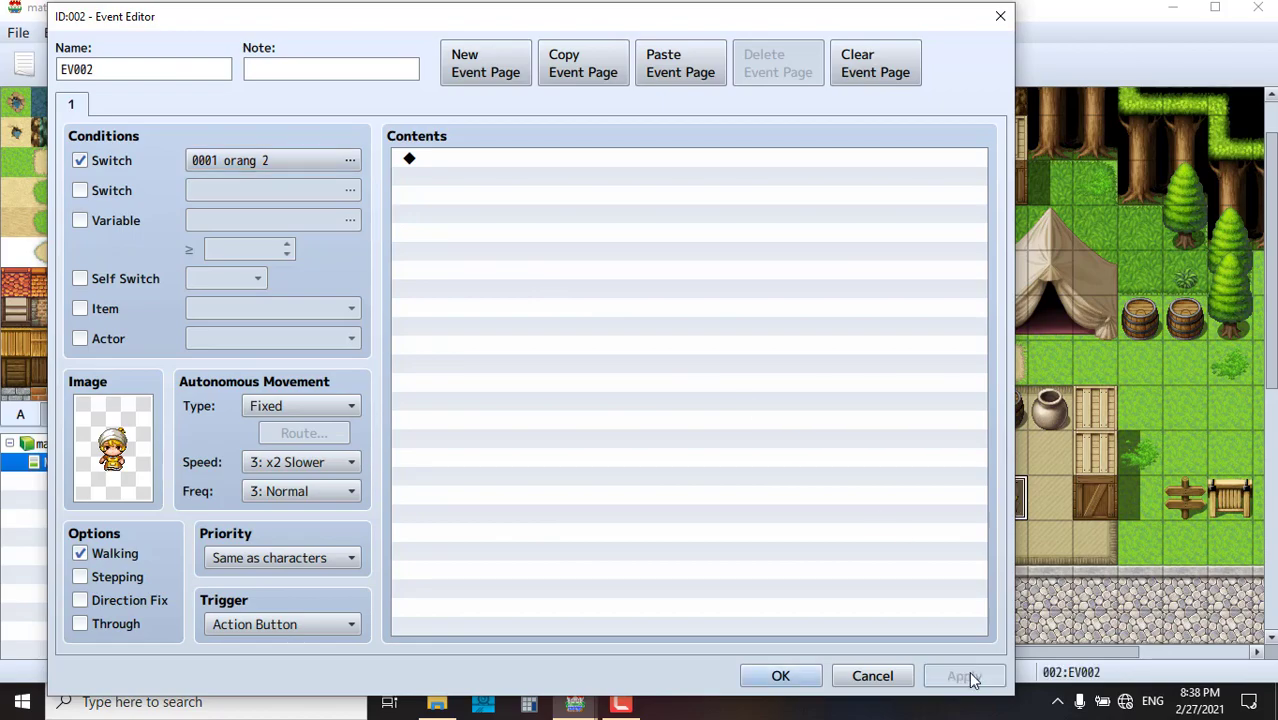
click(779, 676)
- Open the penjual 1 shopkeeper event and compare its page 1 and page 2 commands
scroll(890, 540, down, 5)
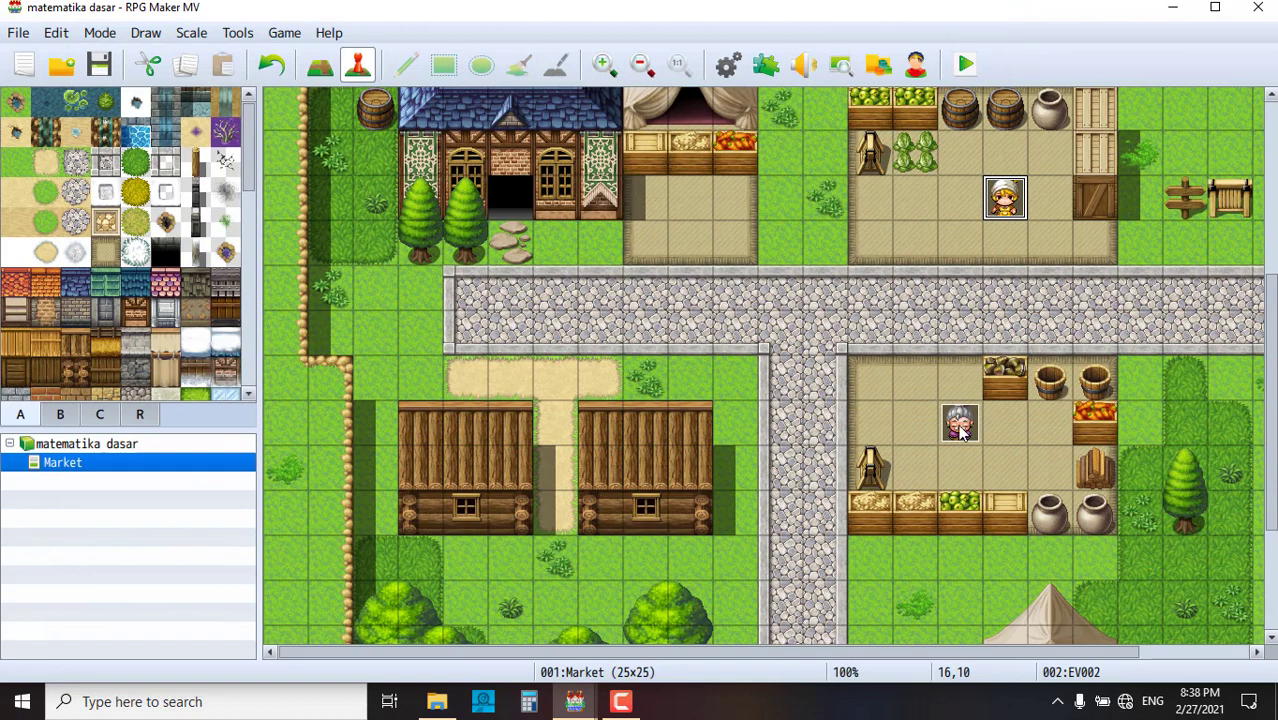
click(960, 425)
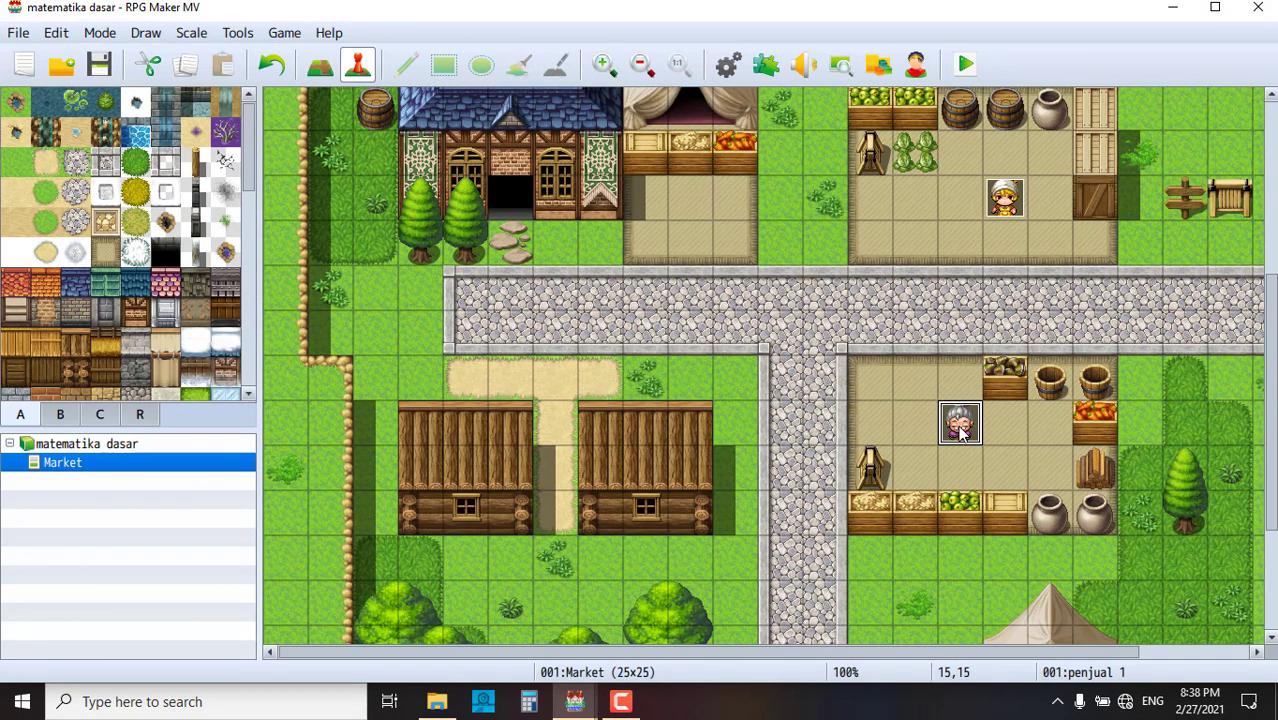
double_click(960, 424)
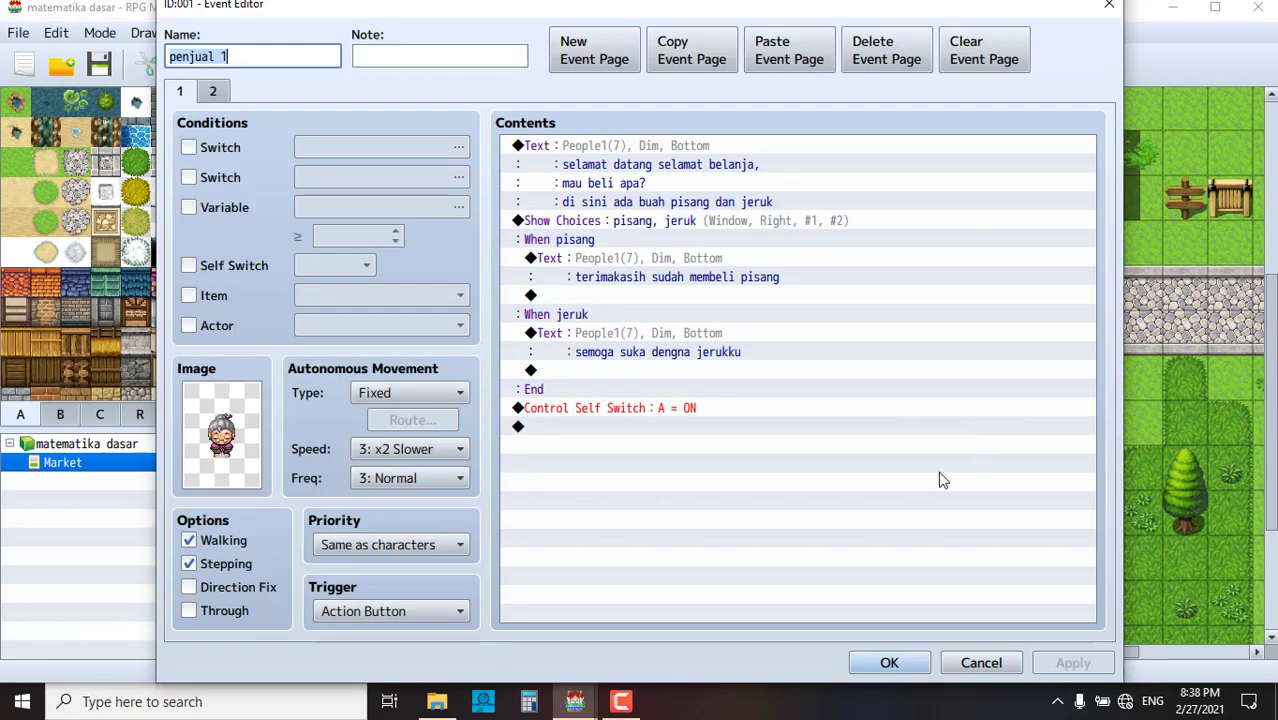
click(213, 91)
click(648, 222)
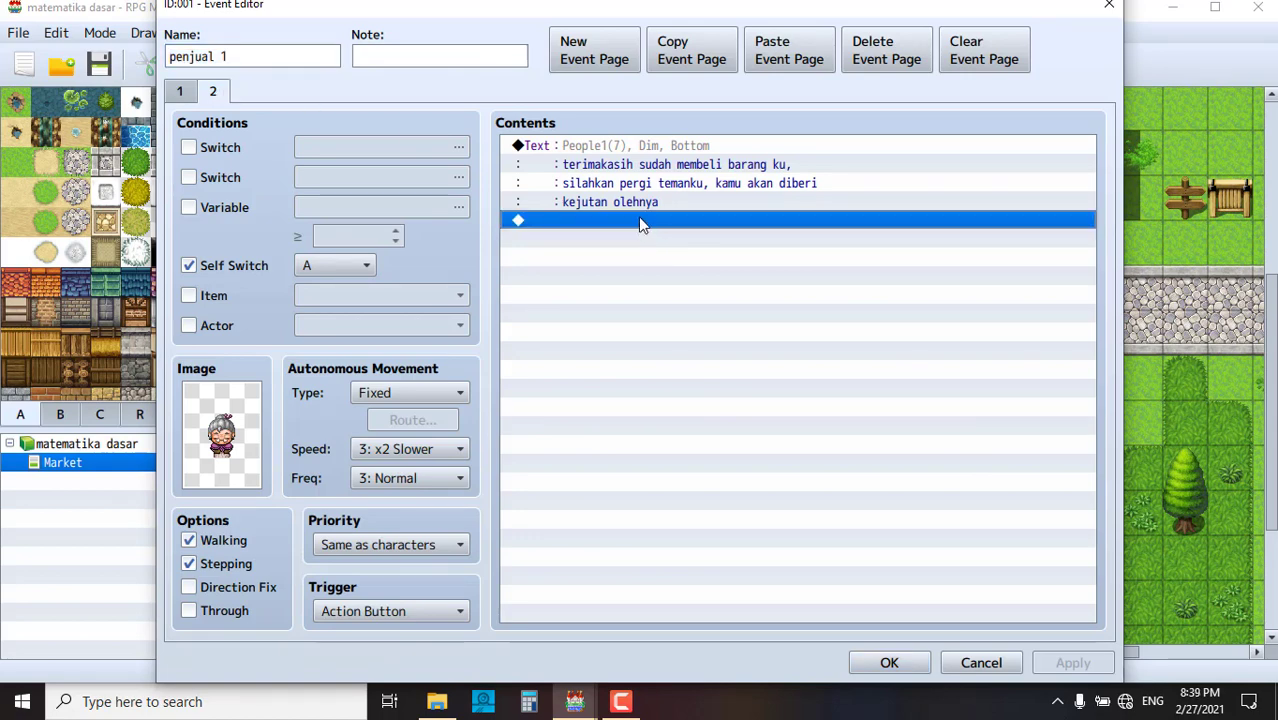
click(180, 91)
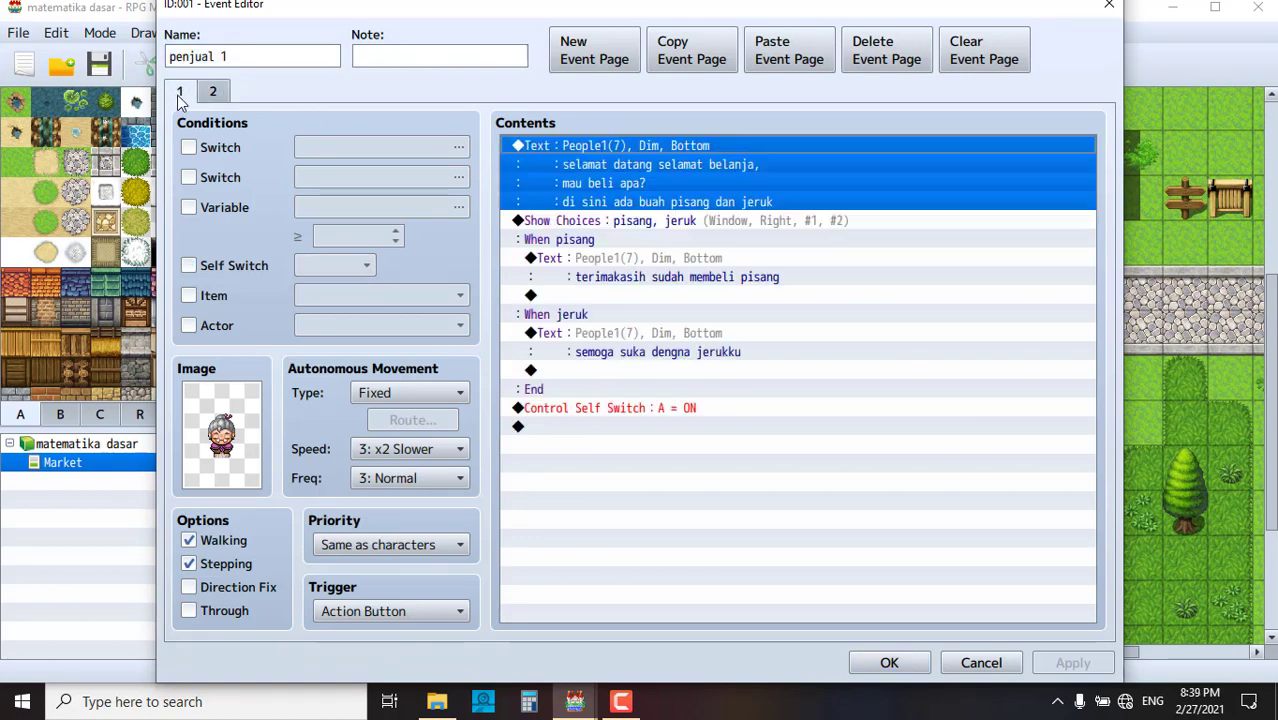
click(688, 432)
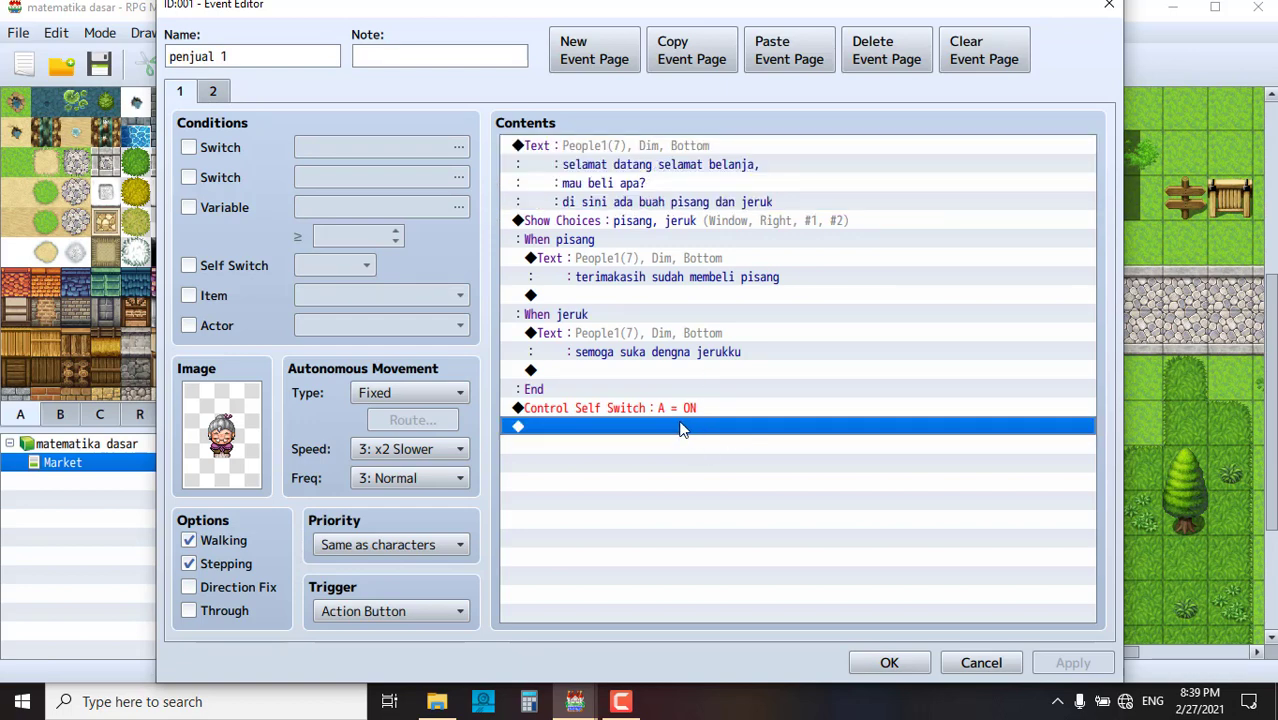
click(214, 92)
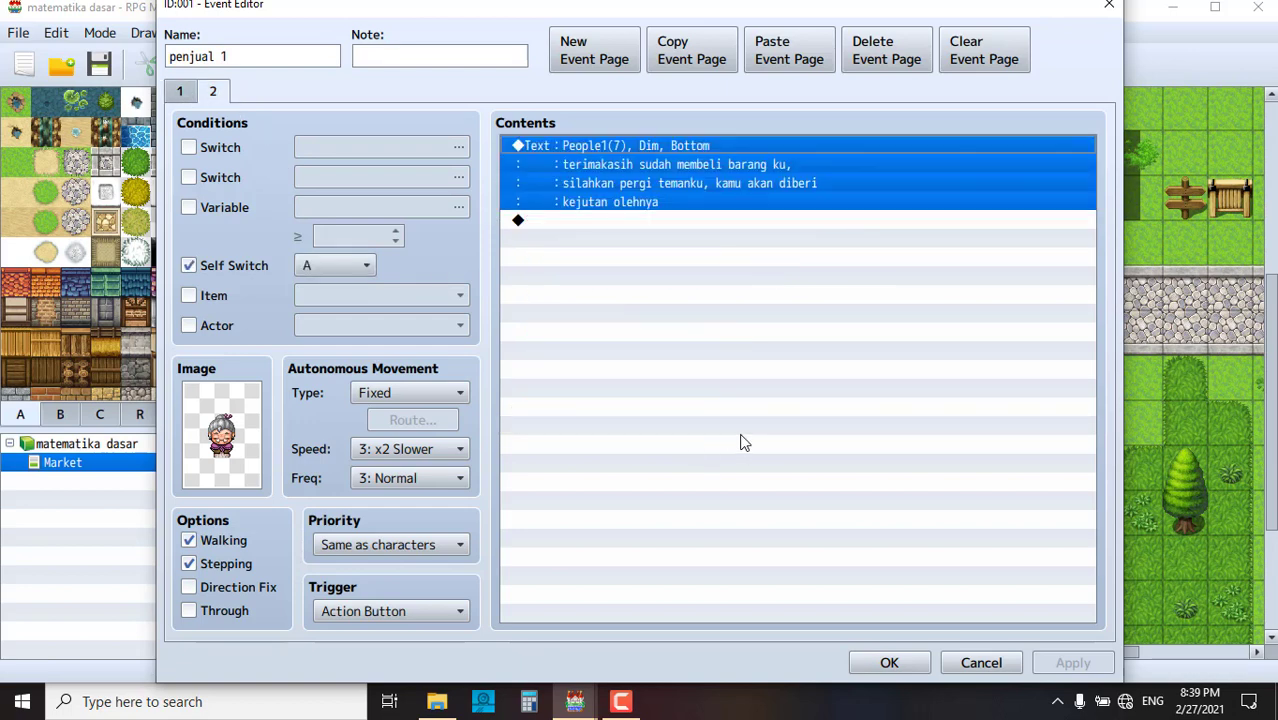
click(190, 94)
click(668, 432)
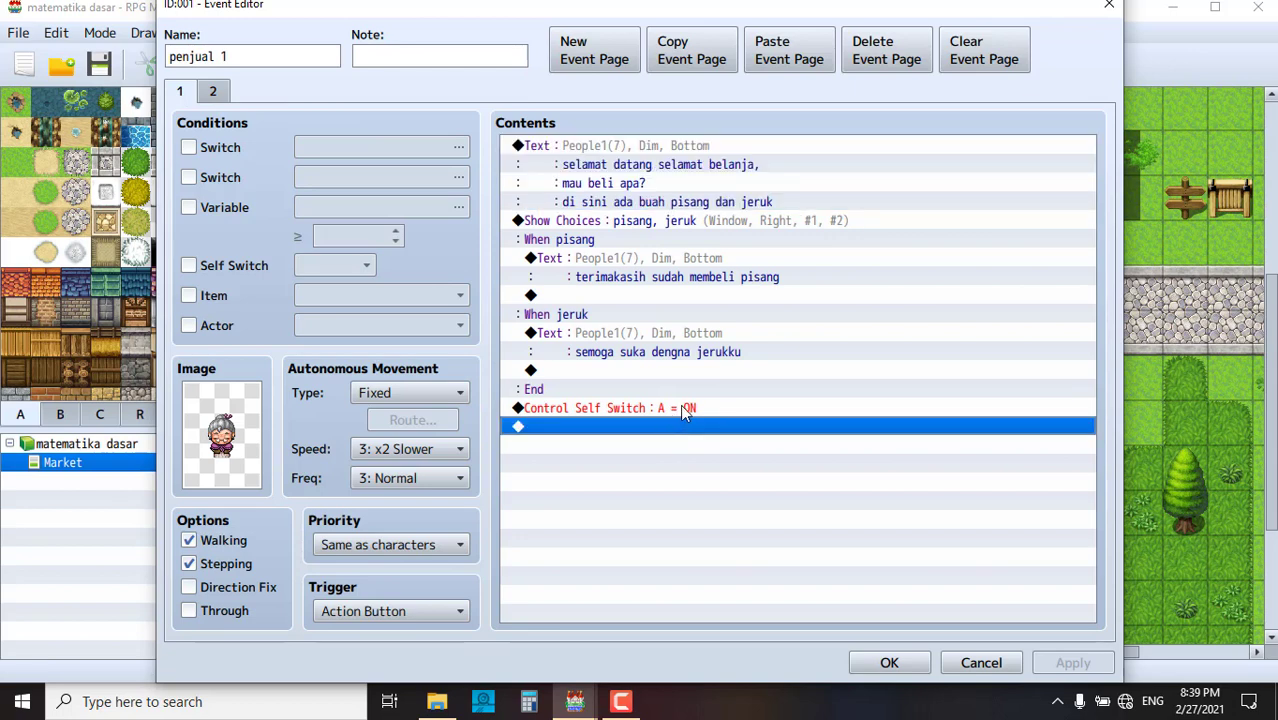
click(212, 91)
click(611, 221)
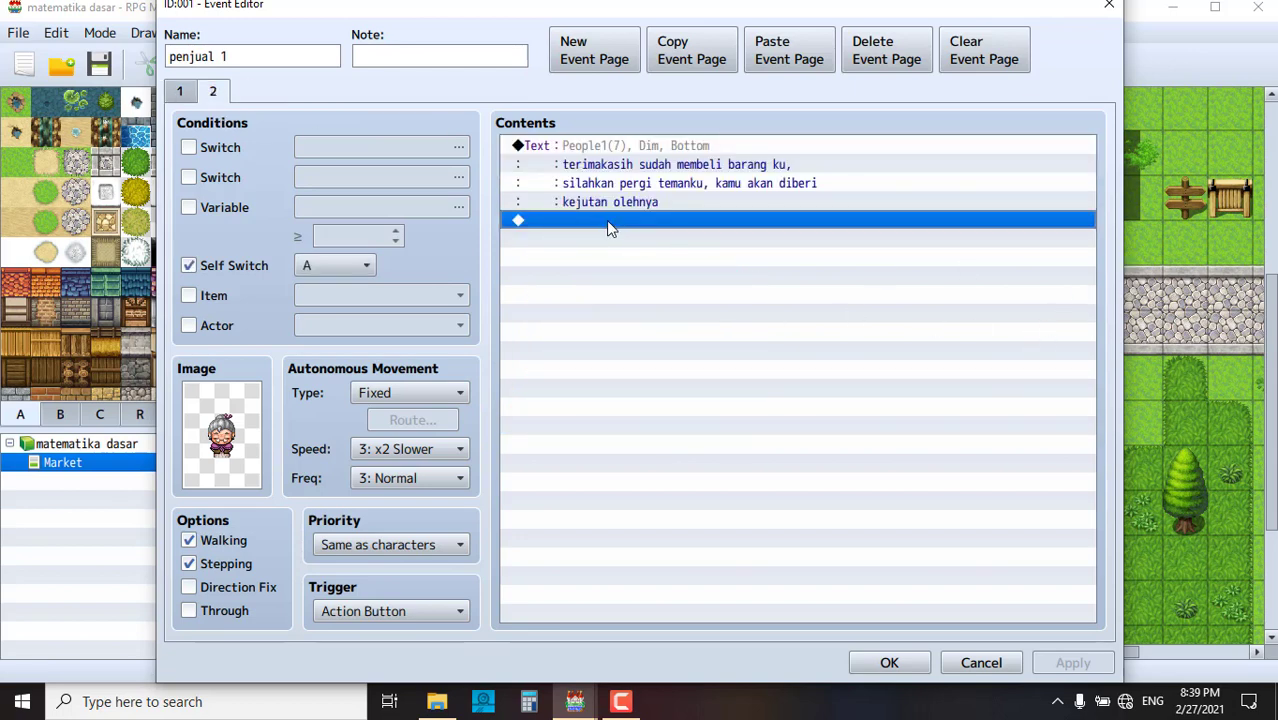
- End the shopkeeper's page 2 with Control Switches turning 0001 orang 2 ON, then apply and save
double_click(606, 220)
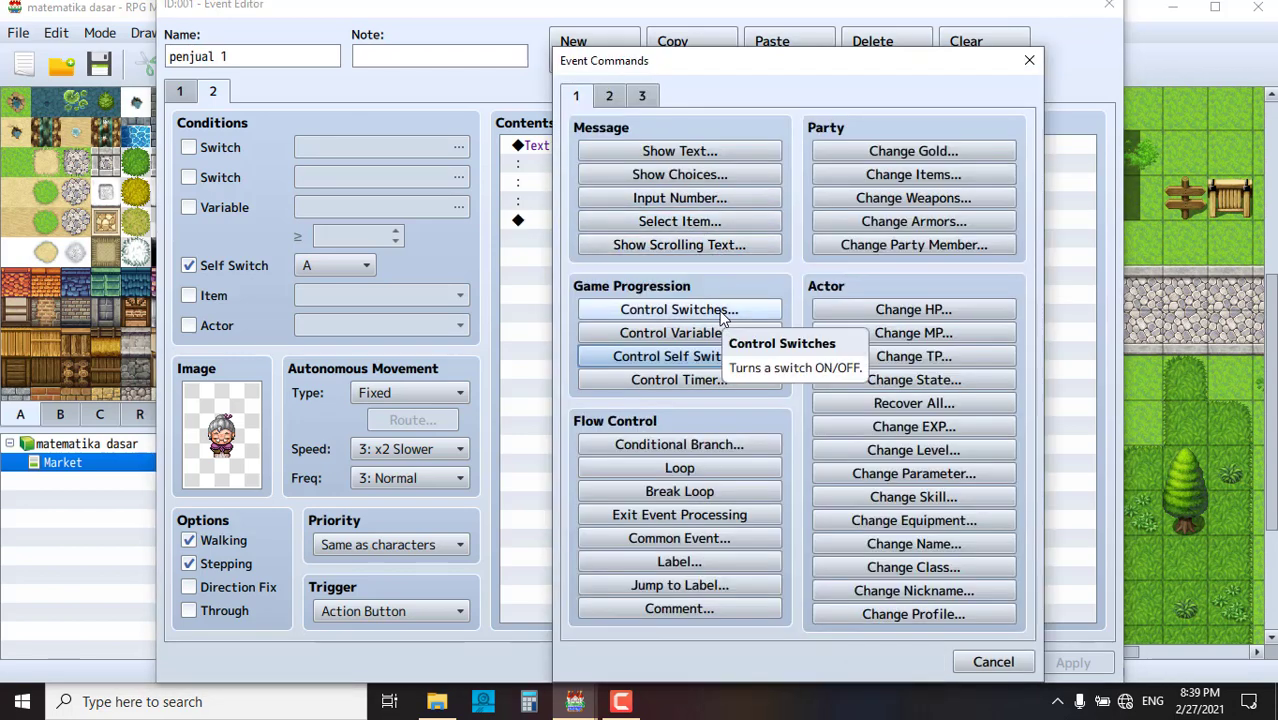
click(722, 312)
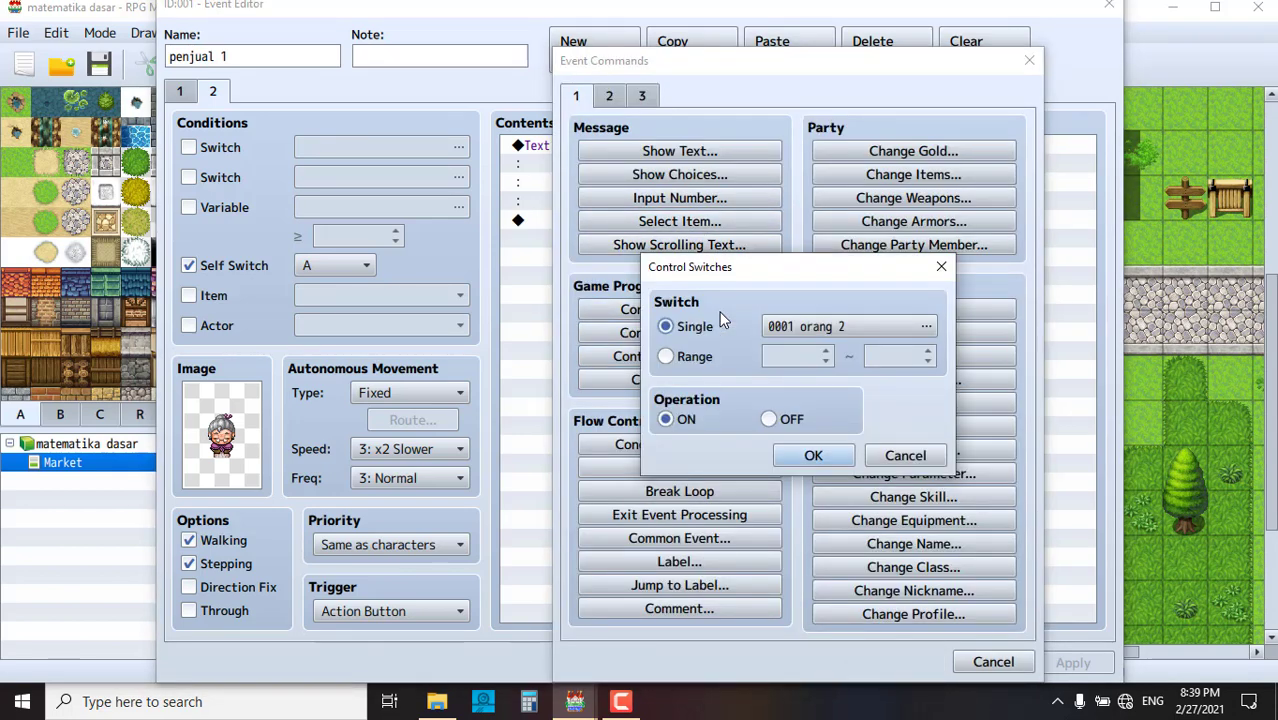
click(818, 326)
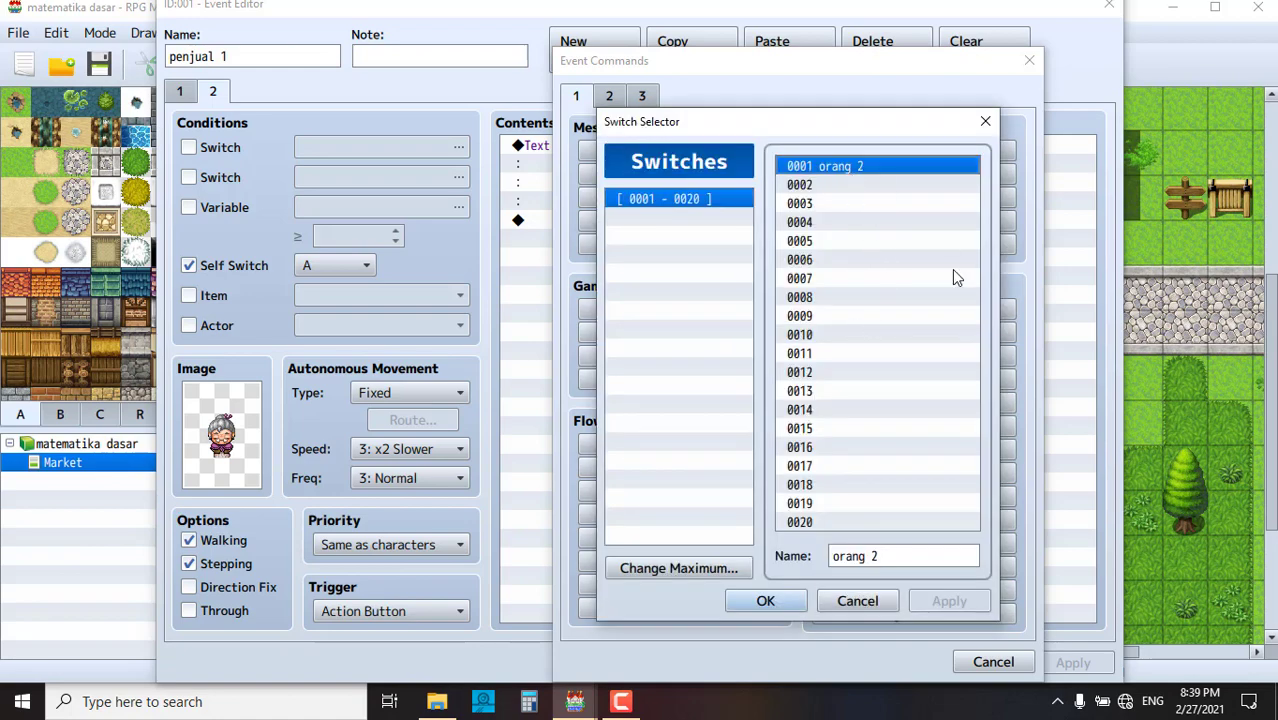
click(852, 600)
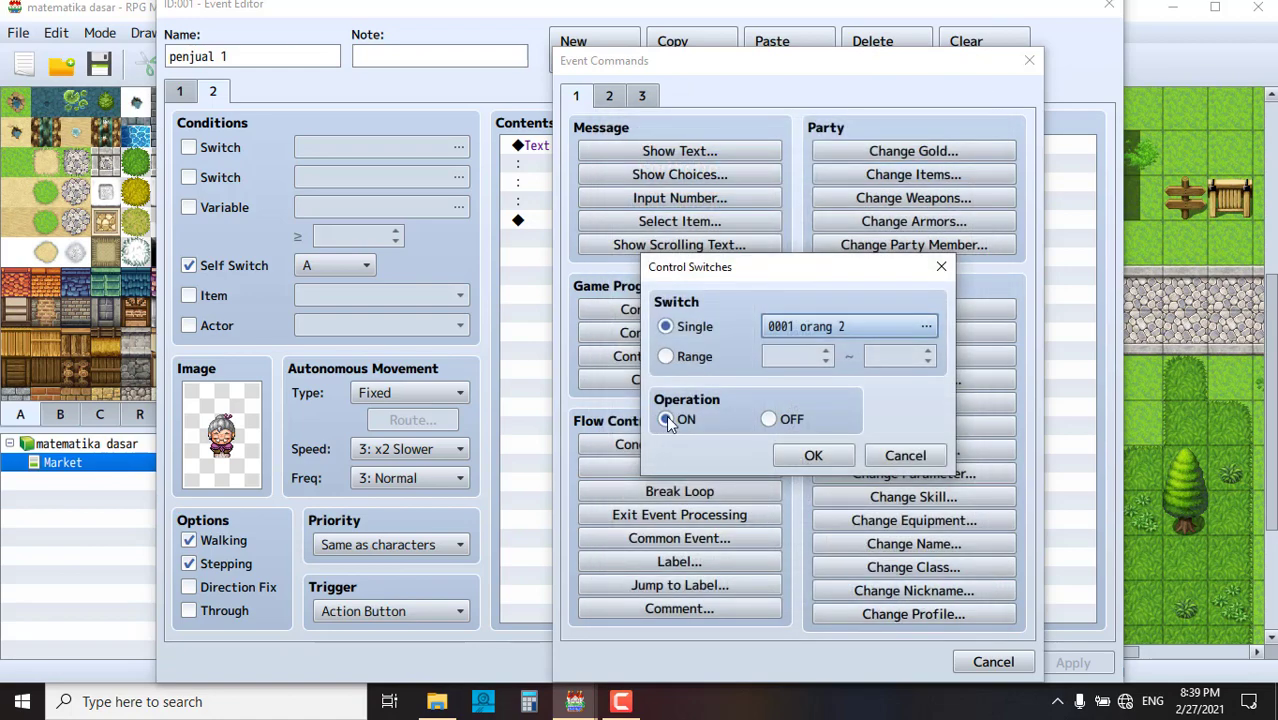
click(813, 455)
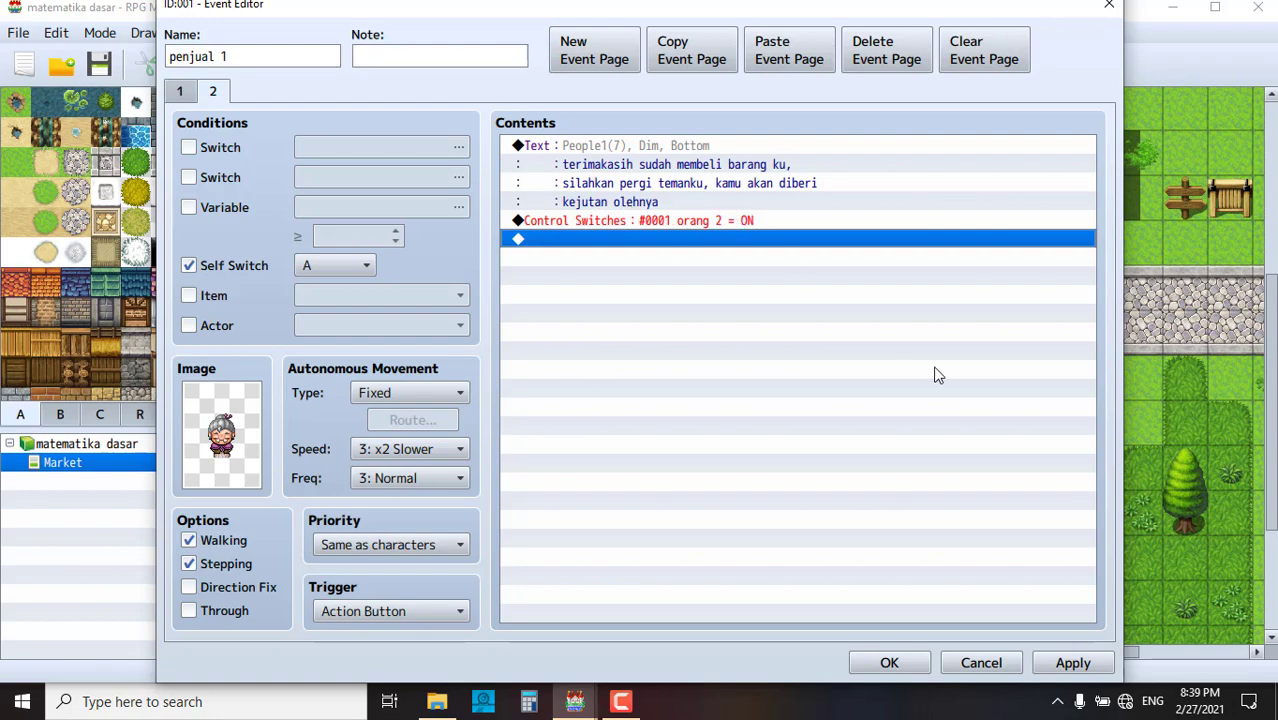
click(1068, 660)
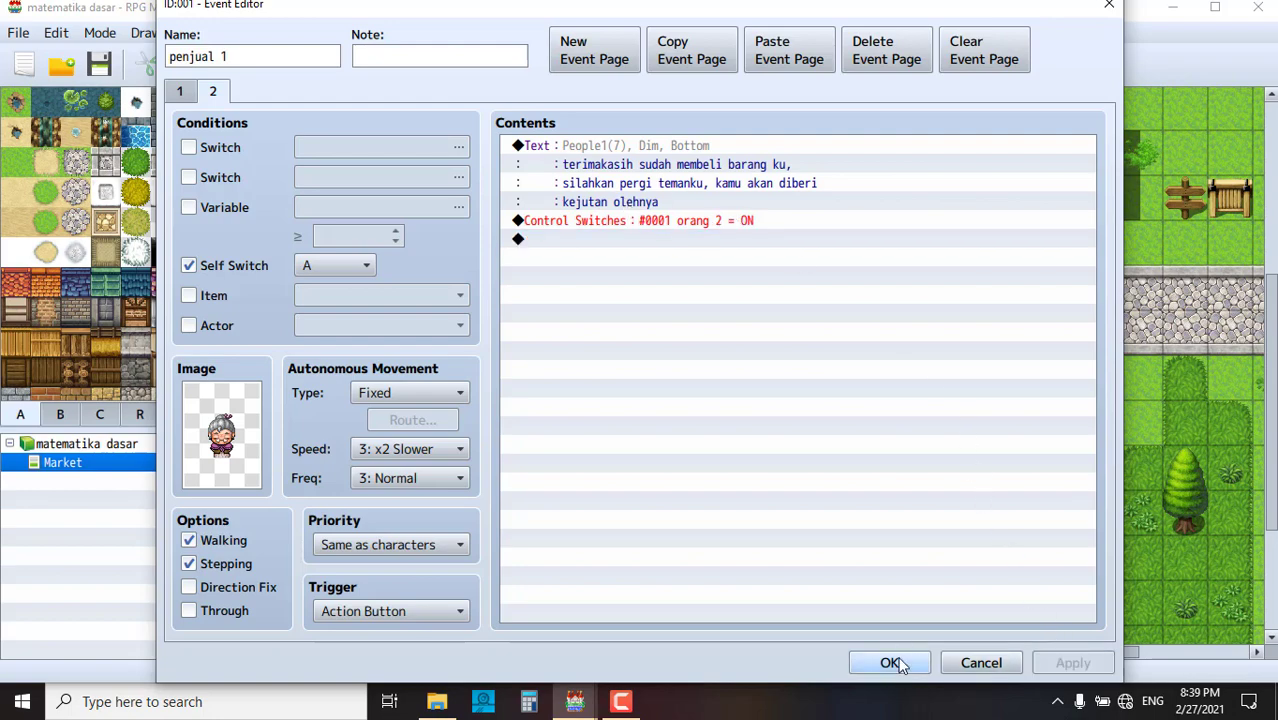
click(893, 663)
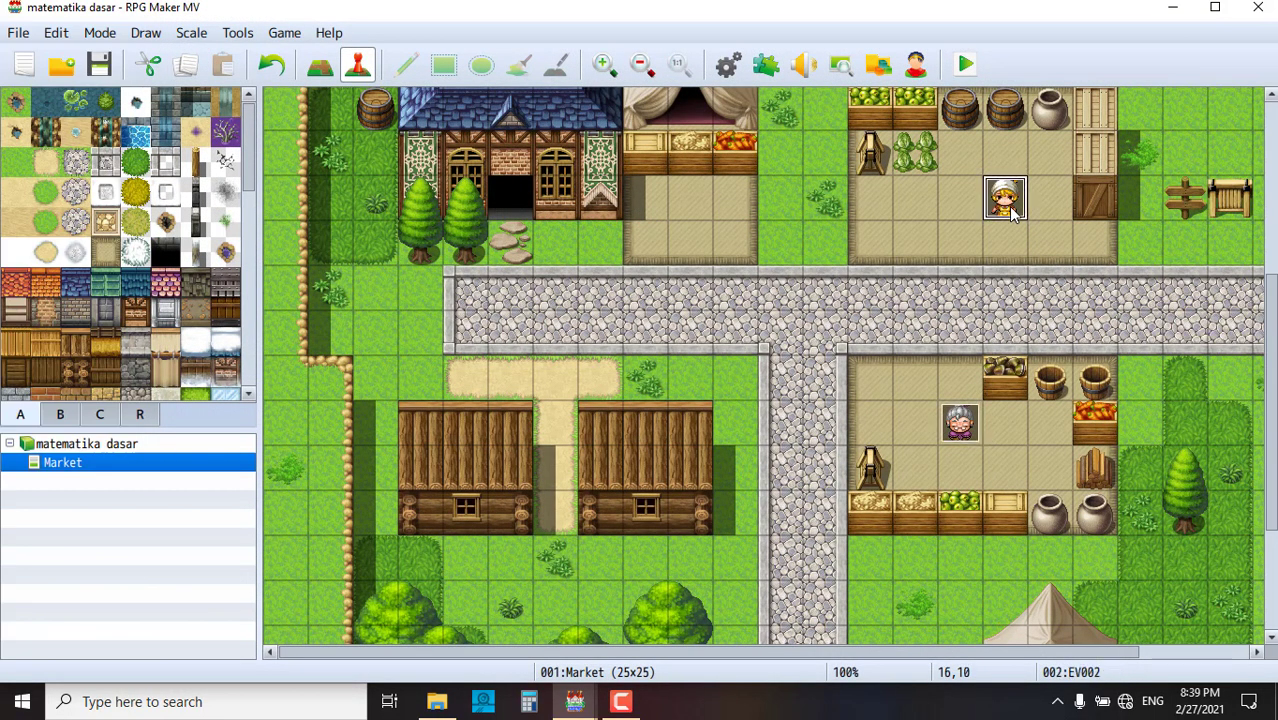
- Open the blonde girl's event EV002 and set its page condition to switch orang 2
double_click(1006, 200)
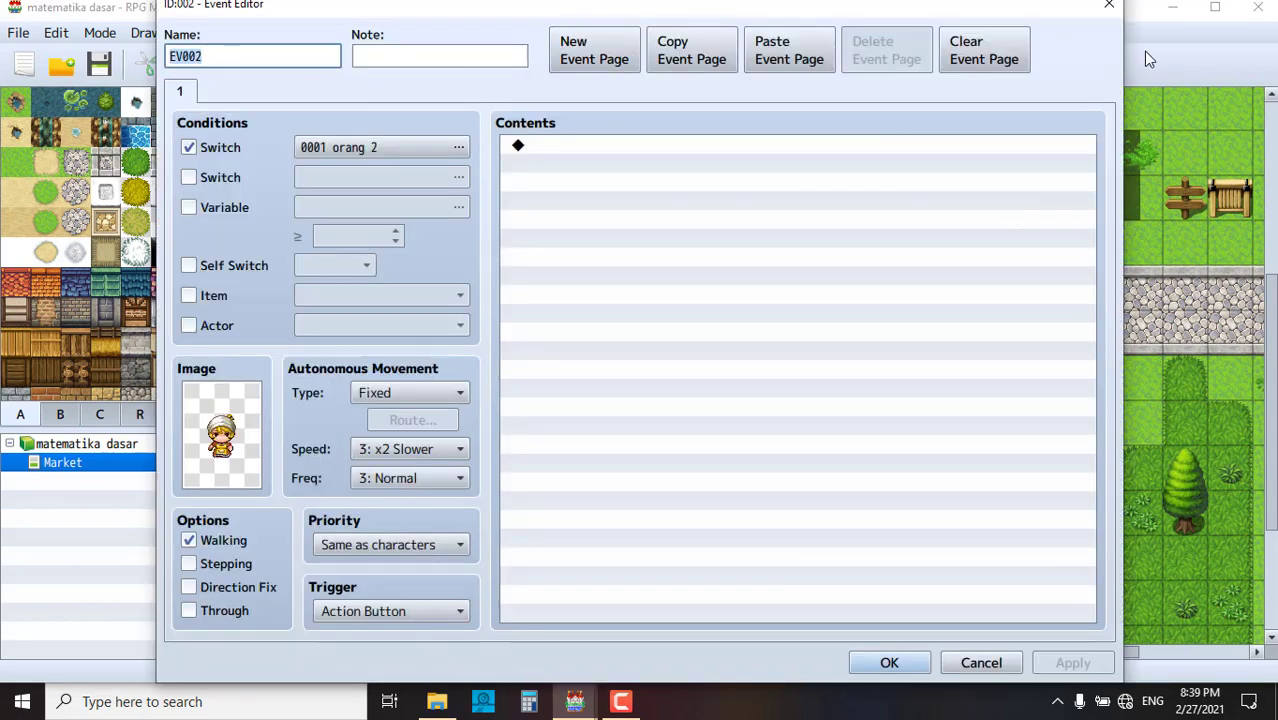
click(1108, 6)
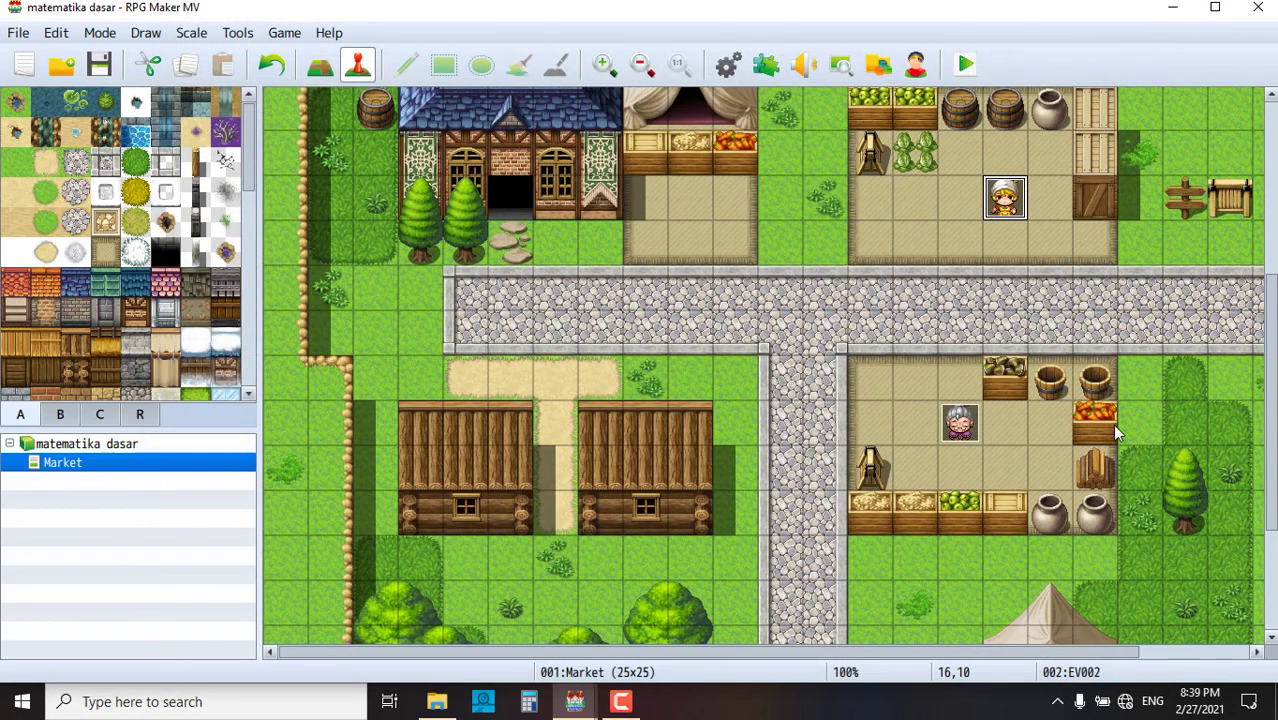
double_click(1004, 200)
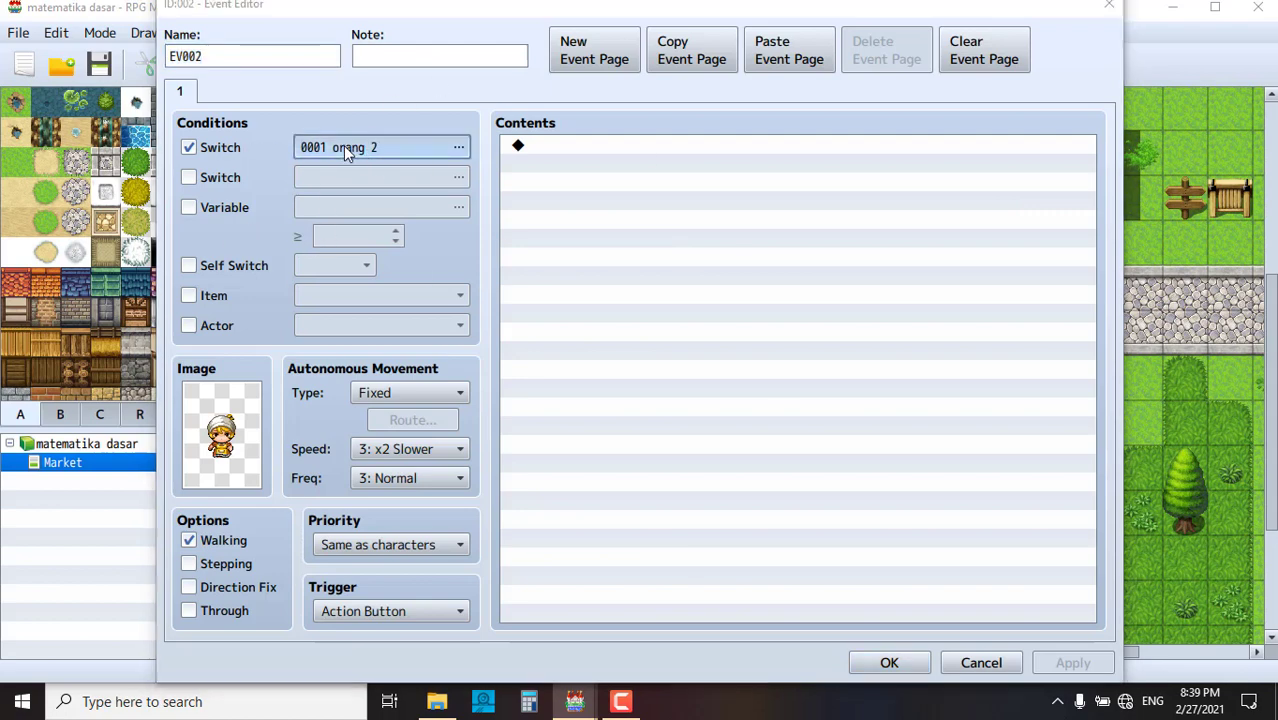
click(345, 147)
click(707, 143)
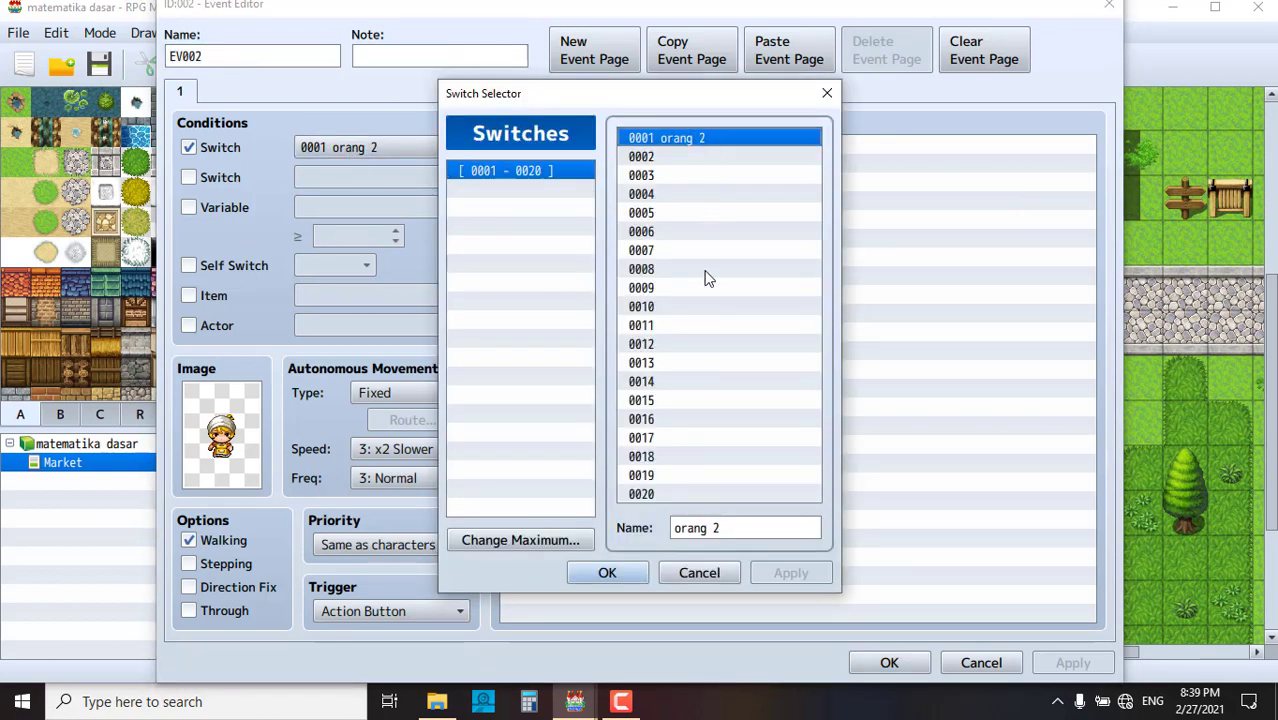
click(828, 92)
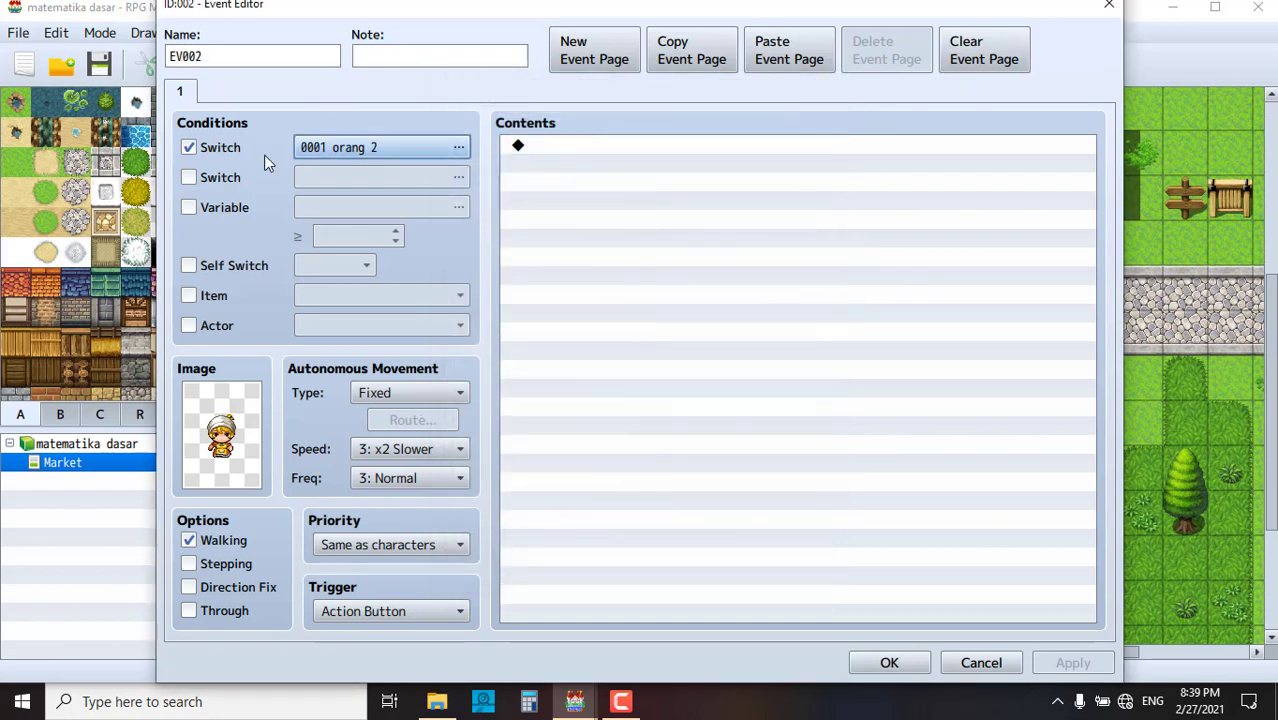
- Add a People1 blonde-face message "halo kak, kamu mau pilih makanan apa?" and save EV002
double_click(572, 150)
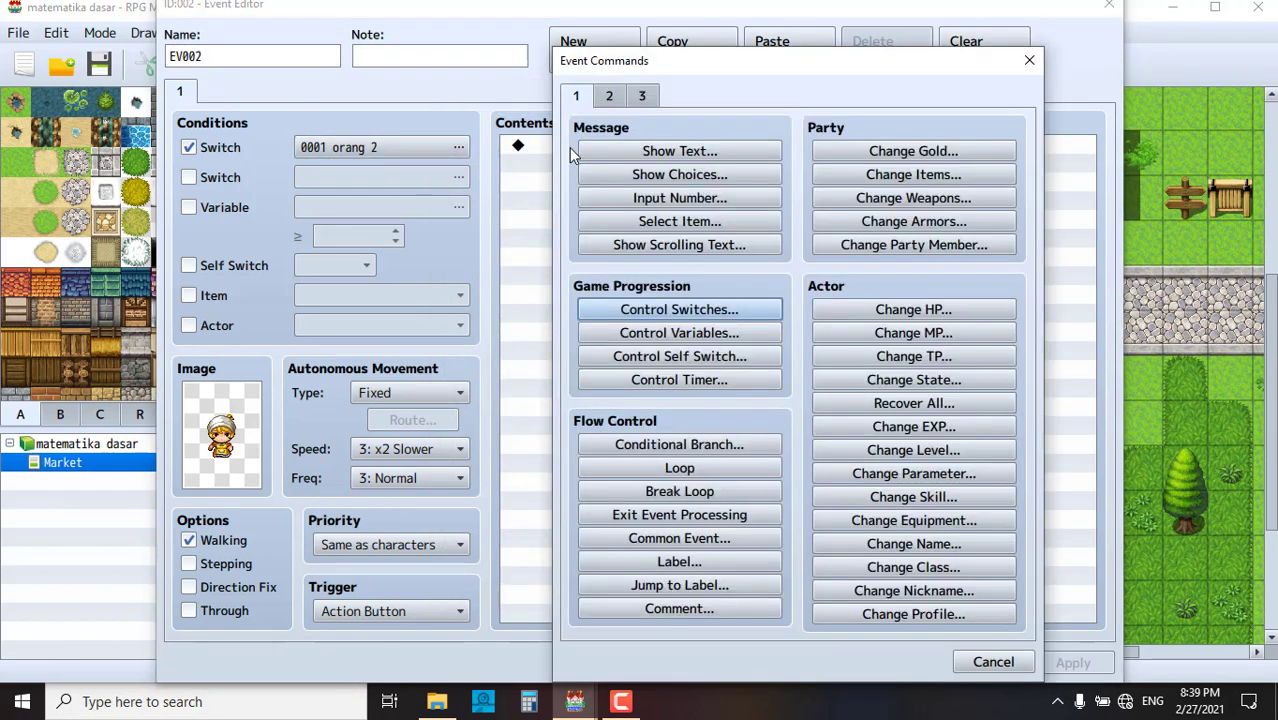
click(667, 155)
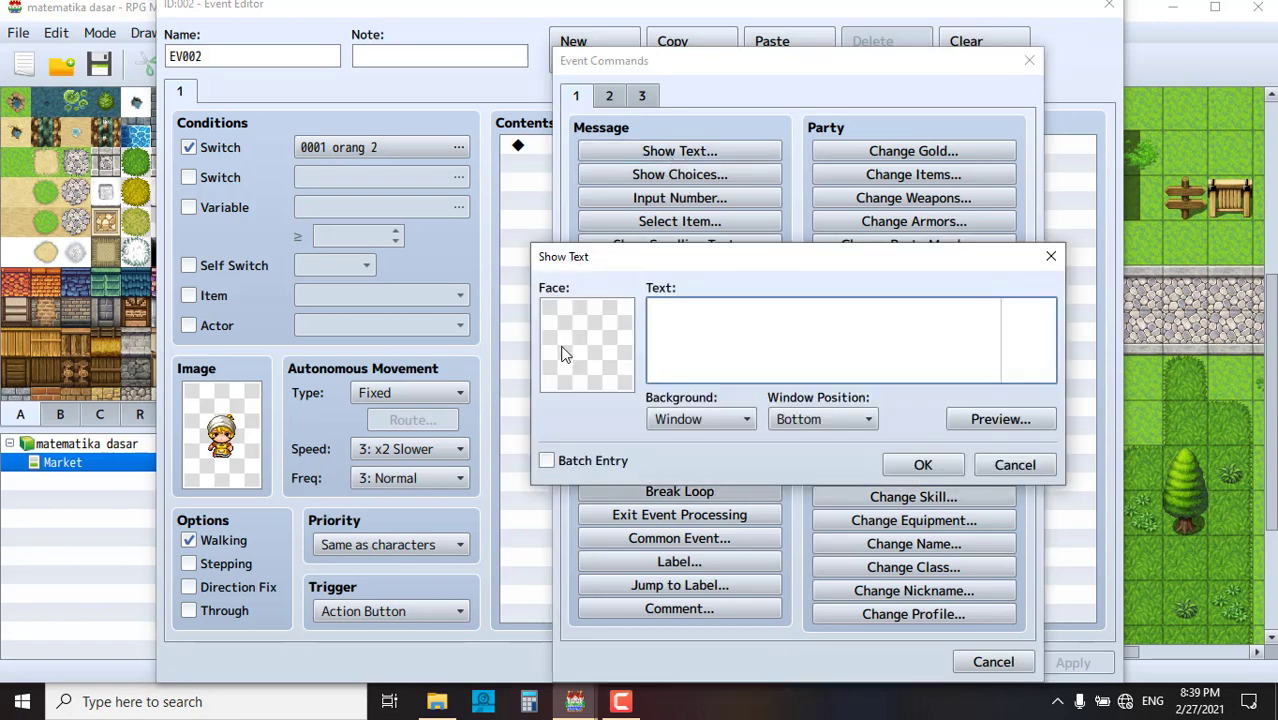
double_click(611, 330)
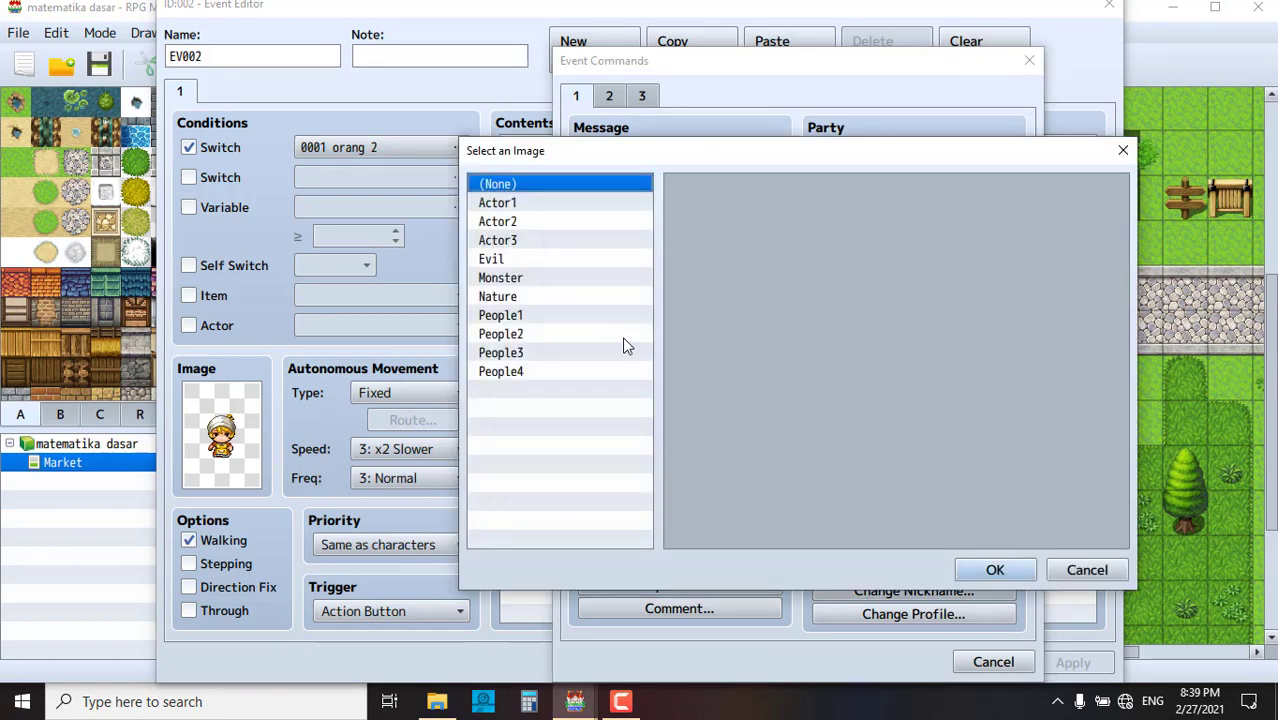
click(531, 314)
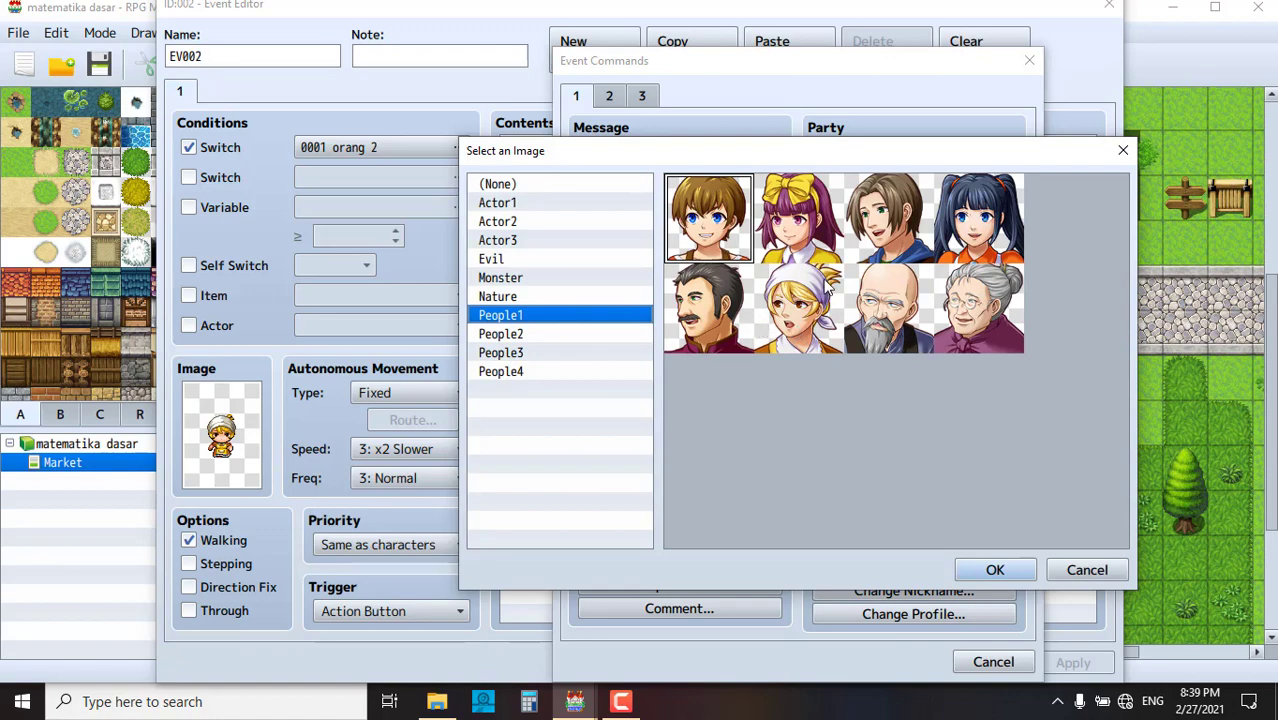
click(806, 312)
click(995, 570)
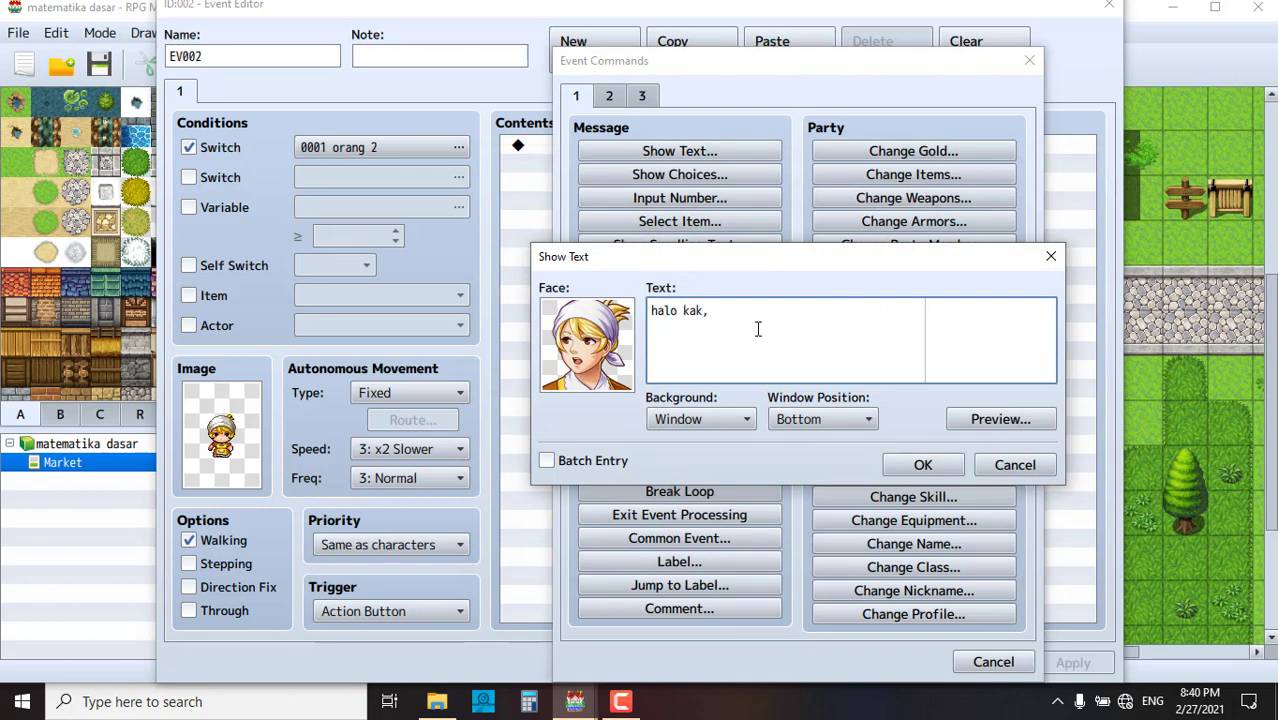
text(kamu mau pilih makanan apa?)
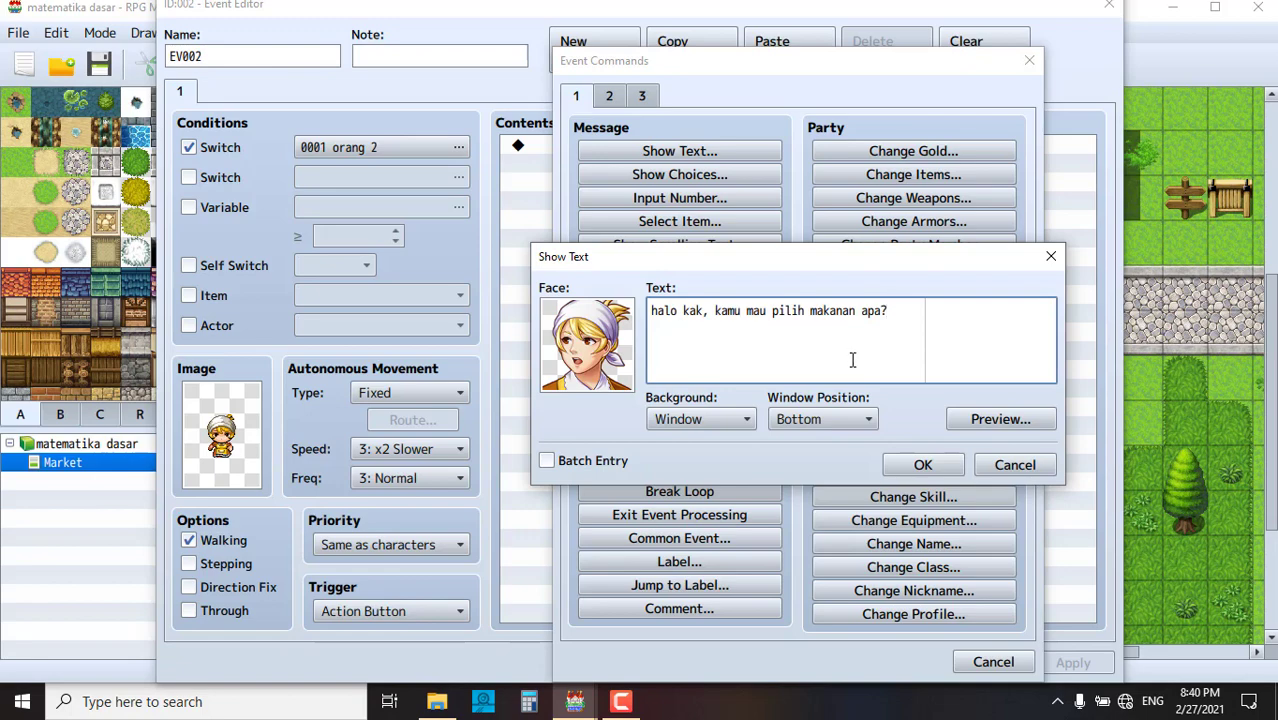
click(920, 468)
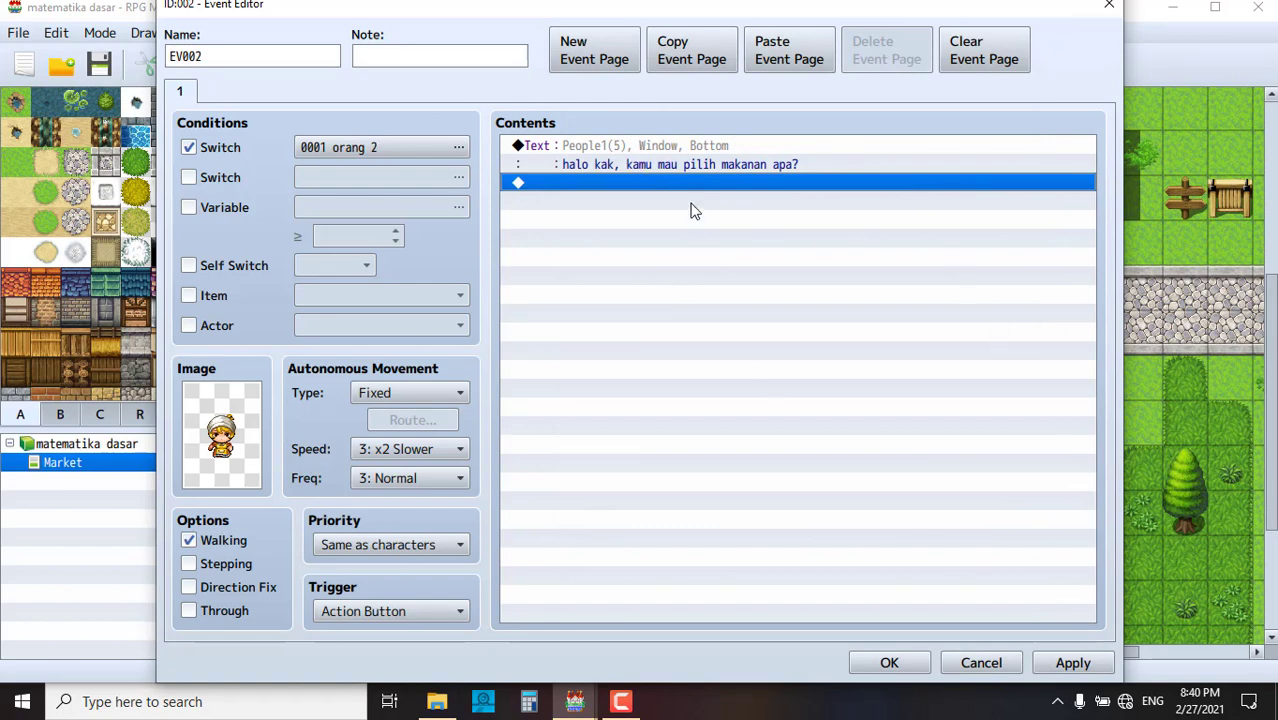
click(1066, 663)
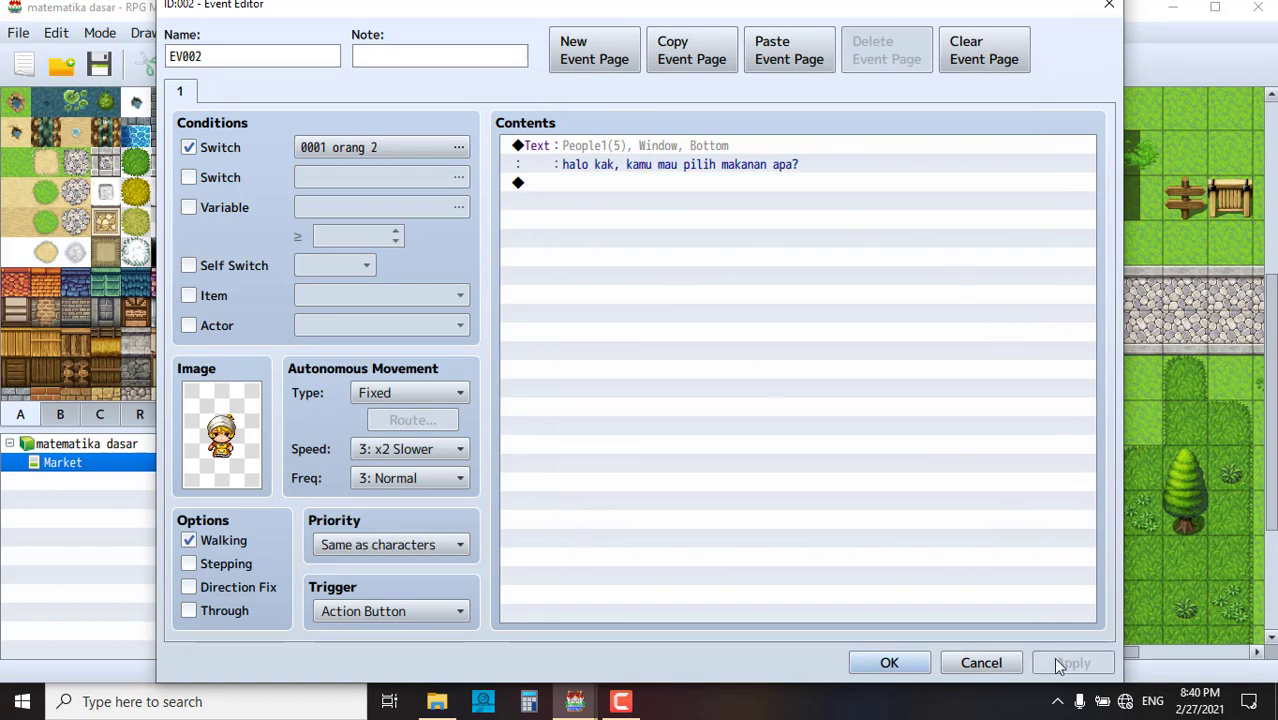
click(889, 663)
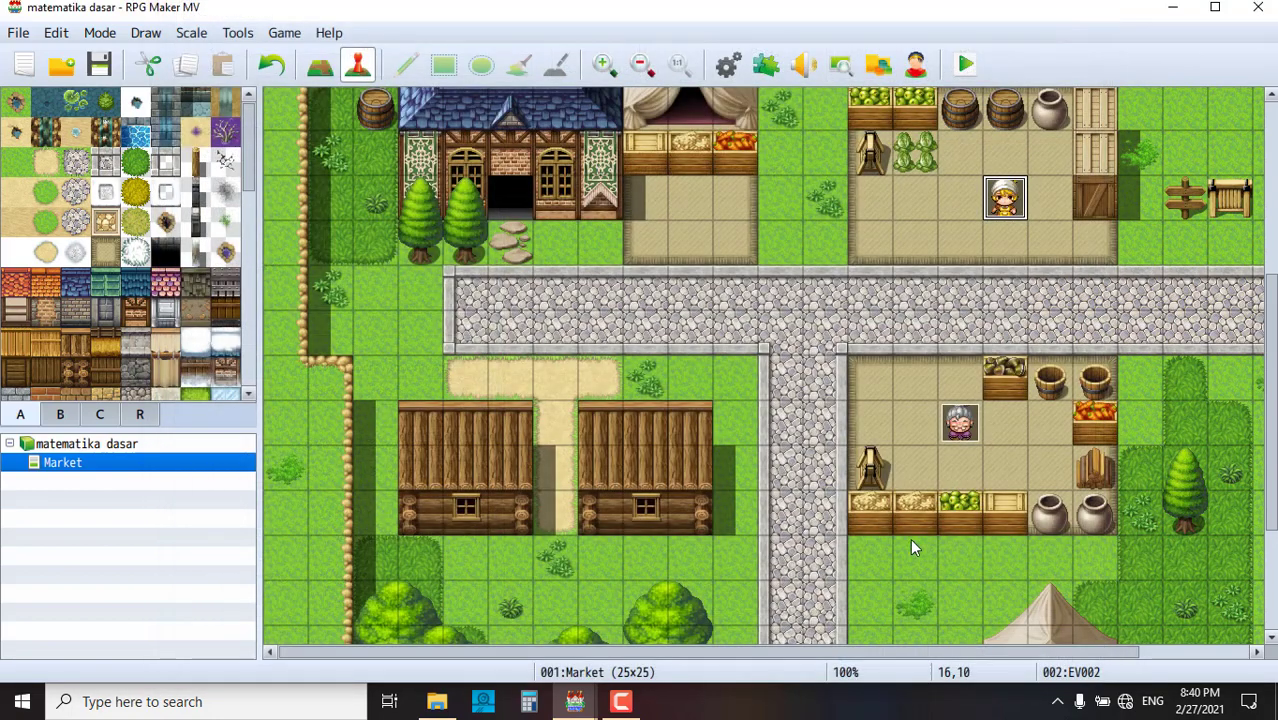
- Check the old woman's and blonde girl's events on the map, then switch to File Explorer
click(955, 325)
click(954, 432)
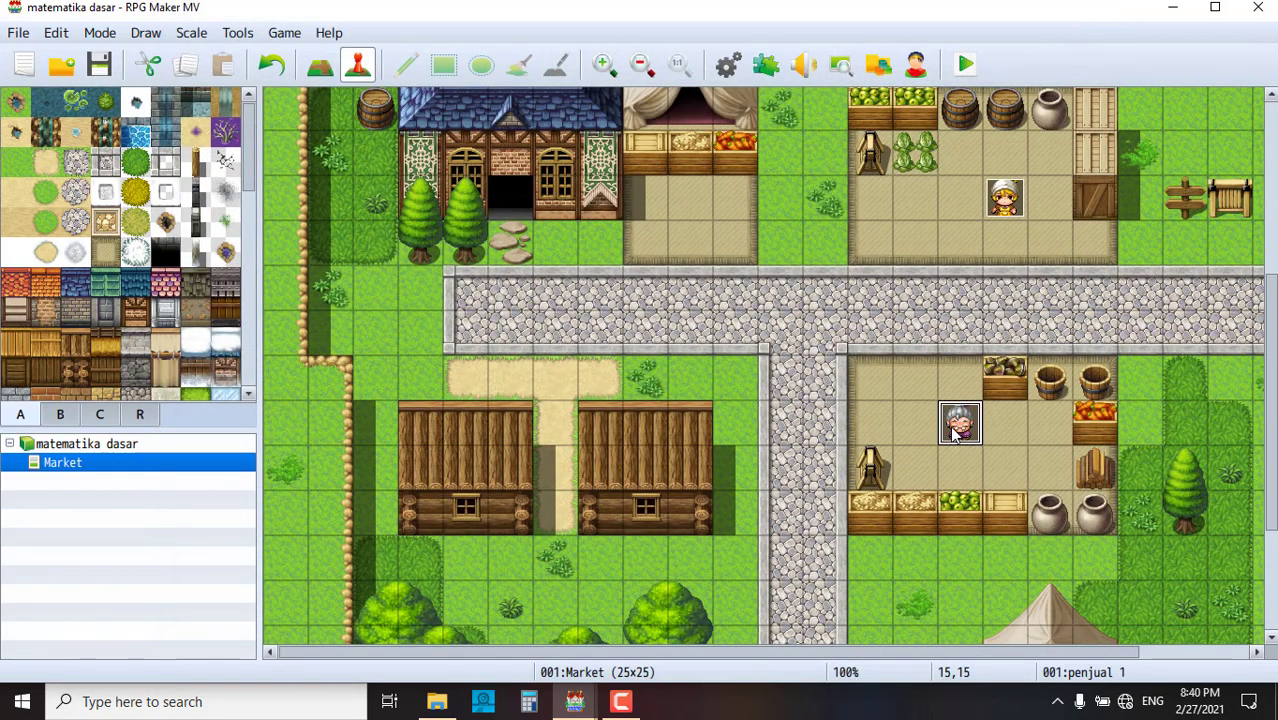
click(998, 215)
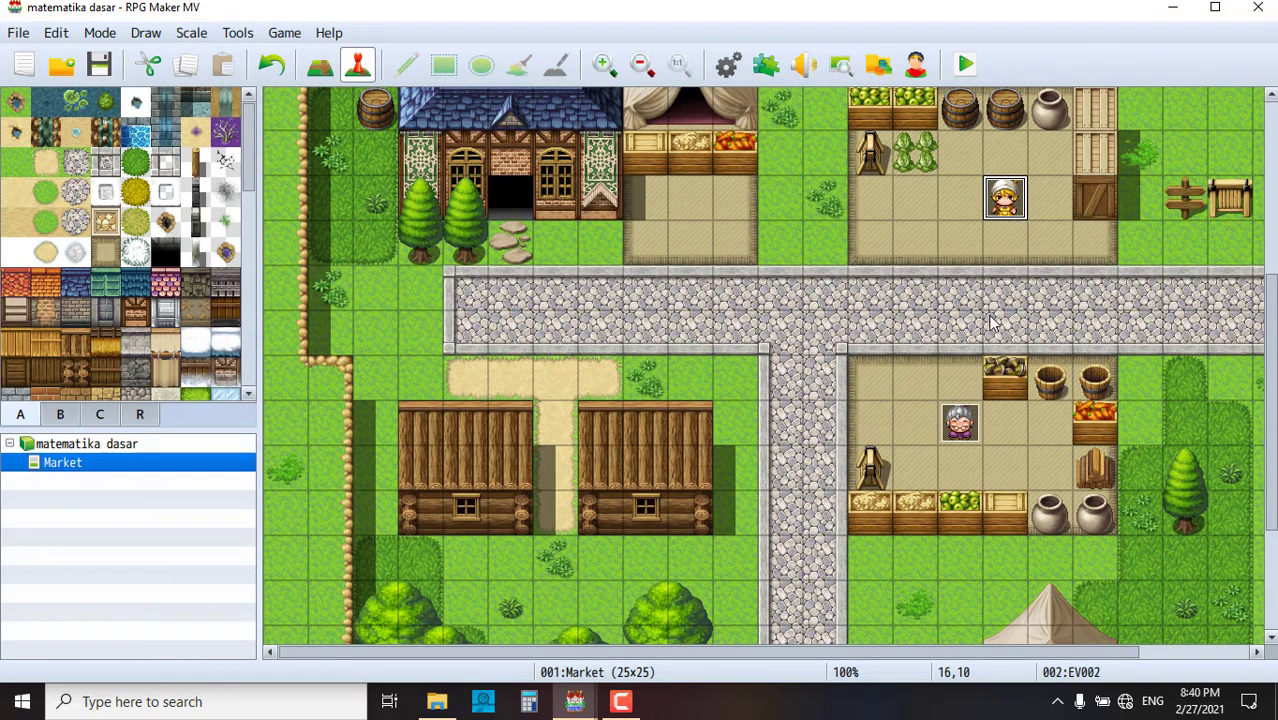
scroll(987, 330, up, 2)
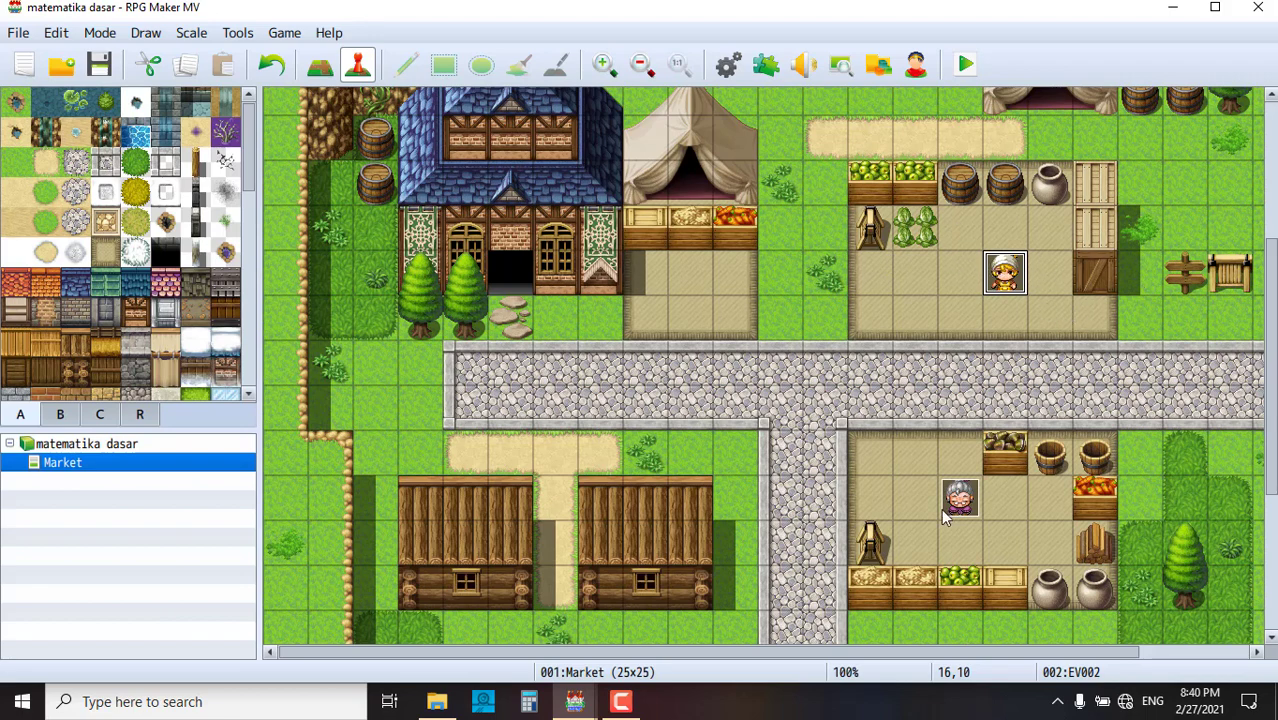
click(437, 703)
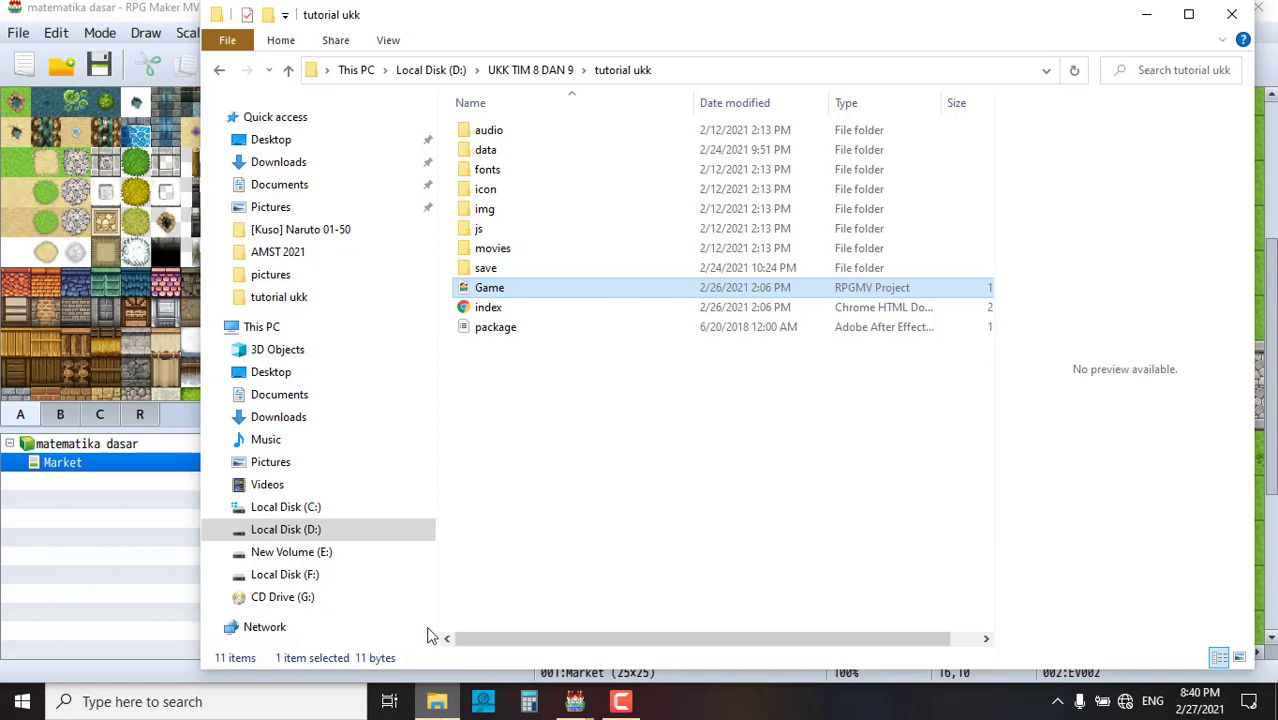
- Browse the Pictures folder, previewing the truck and thumb900 images, then benda_padat
click(280, 466)
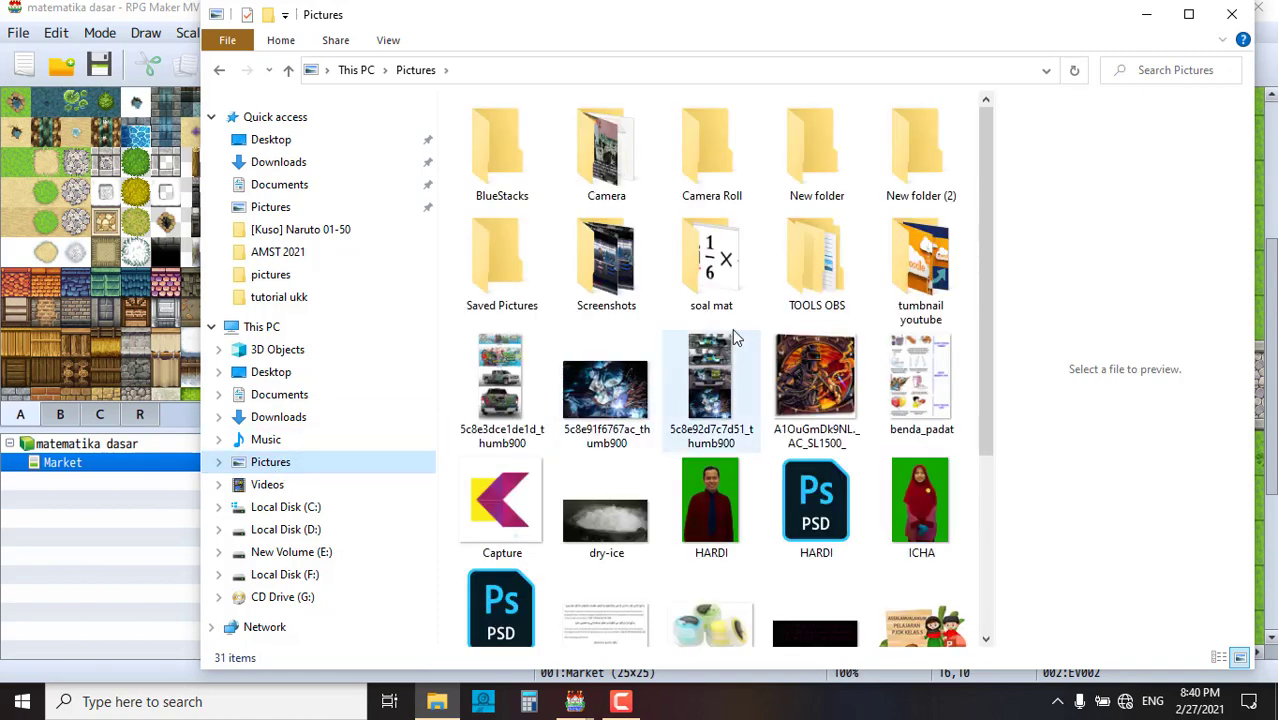
scroll(796, 365, down, 3)
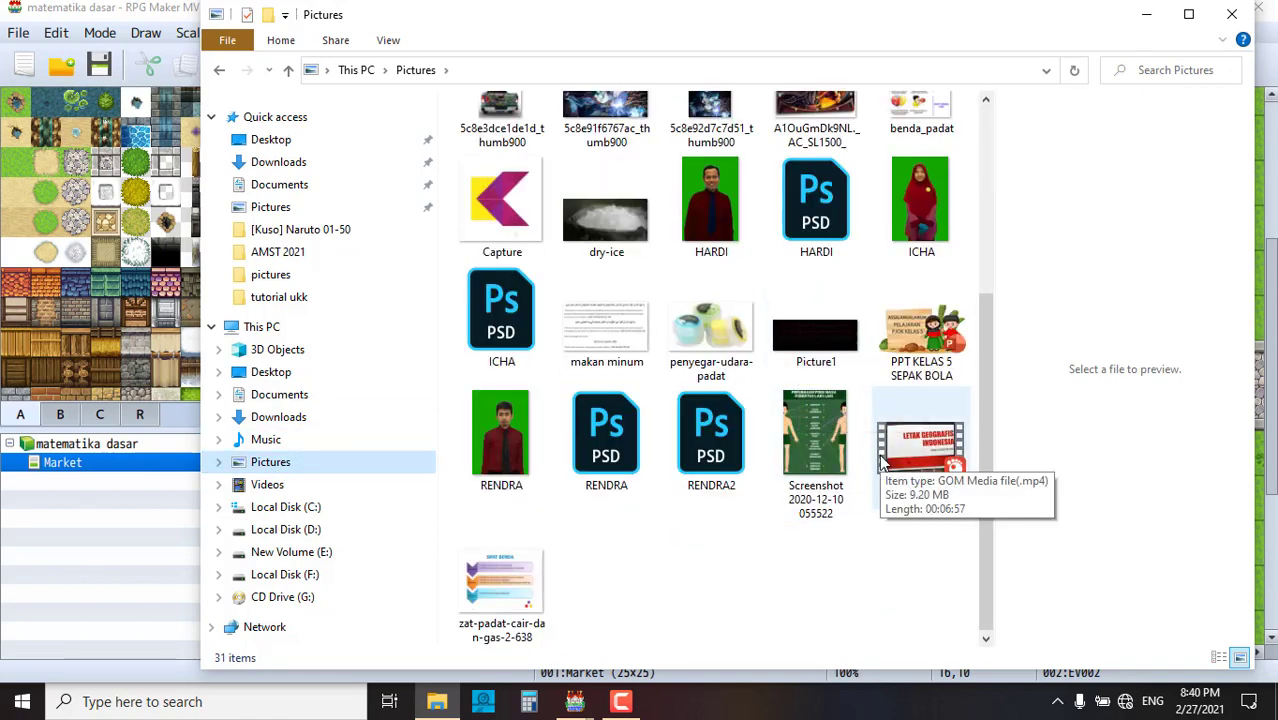
scroll(885, 458, up, 3)
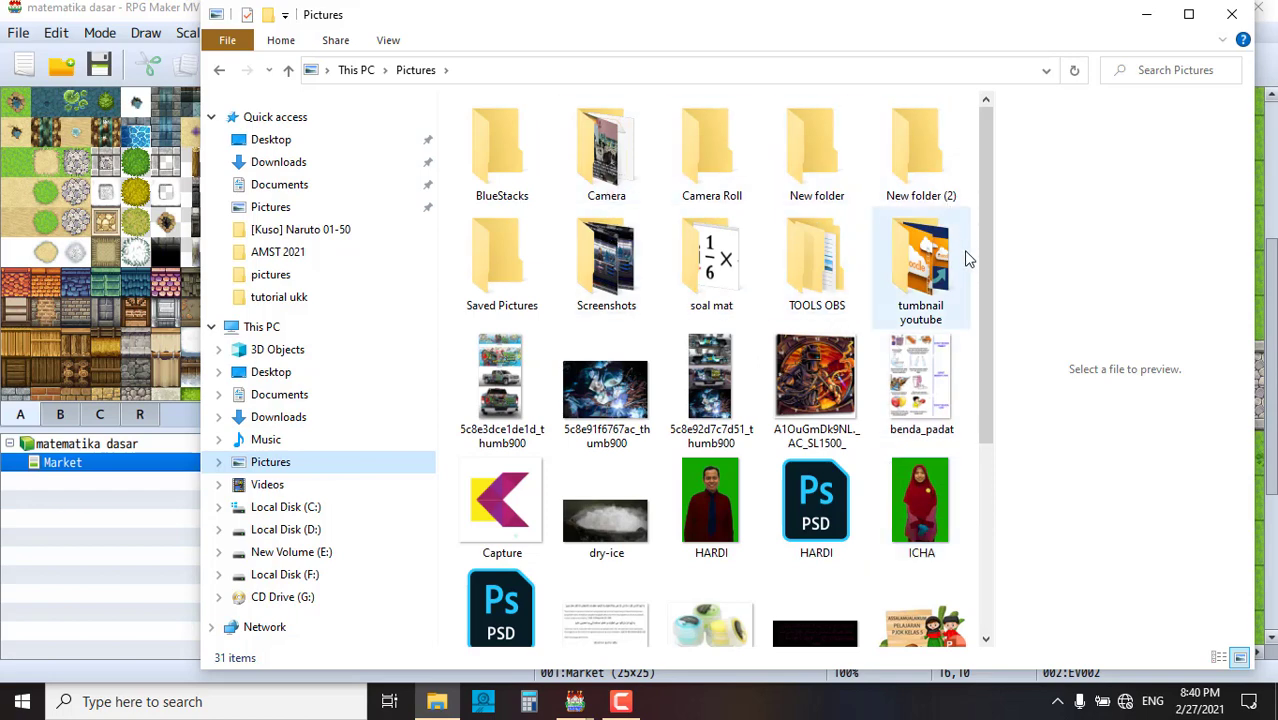
click(515, 392)
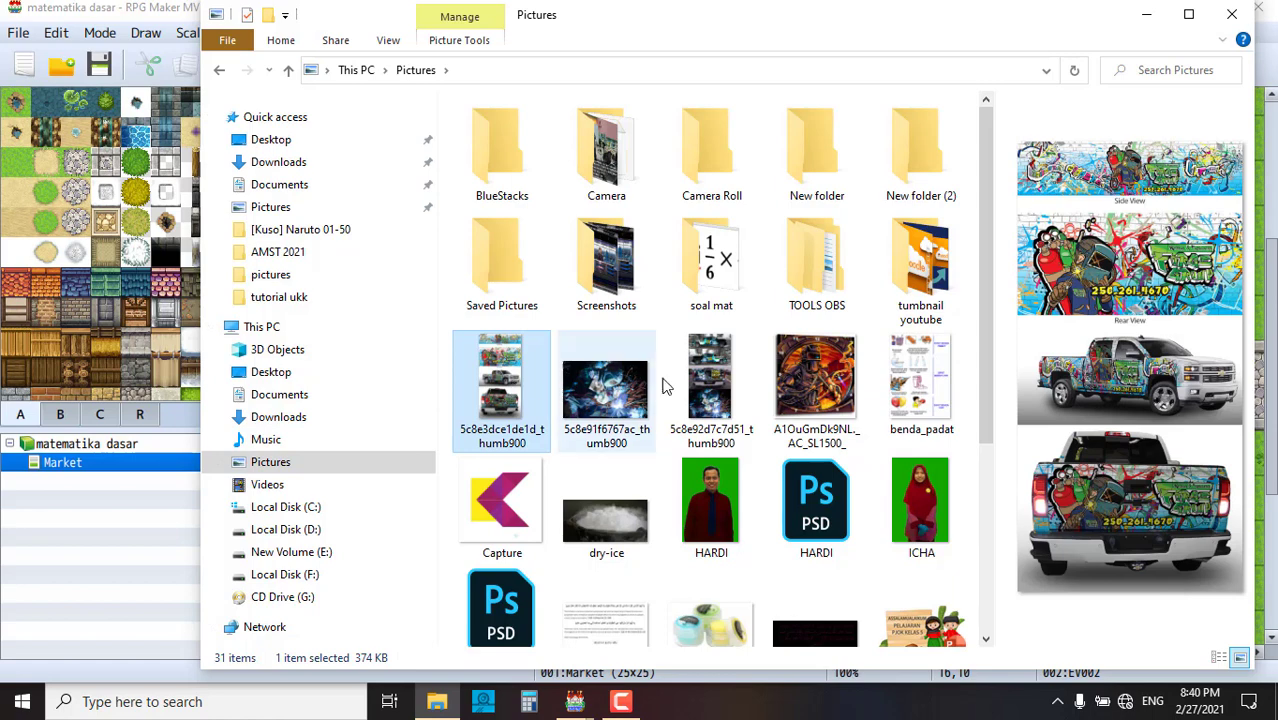
click(714, 385)
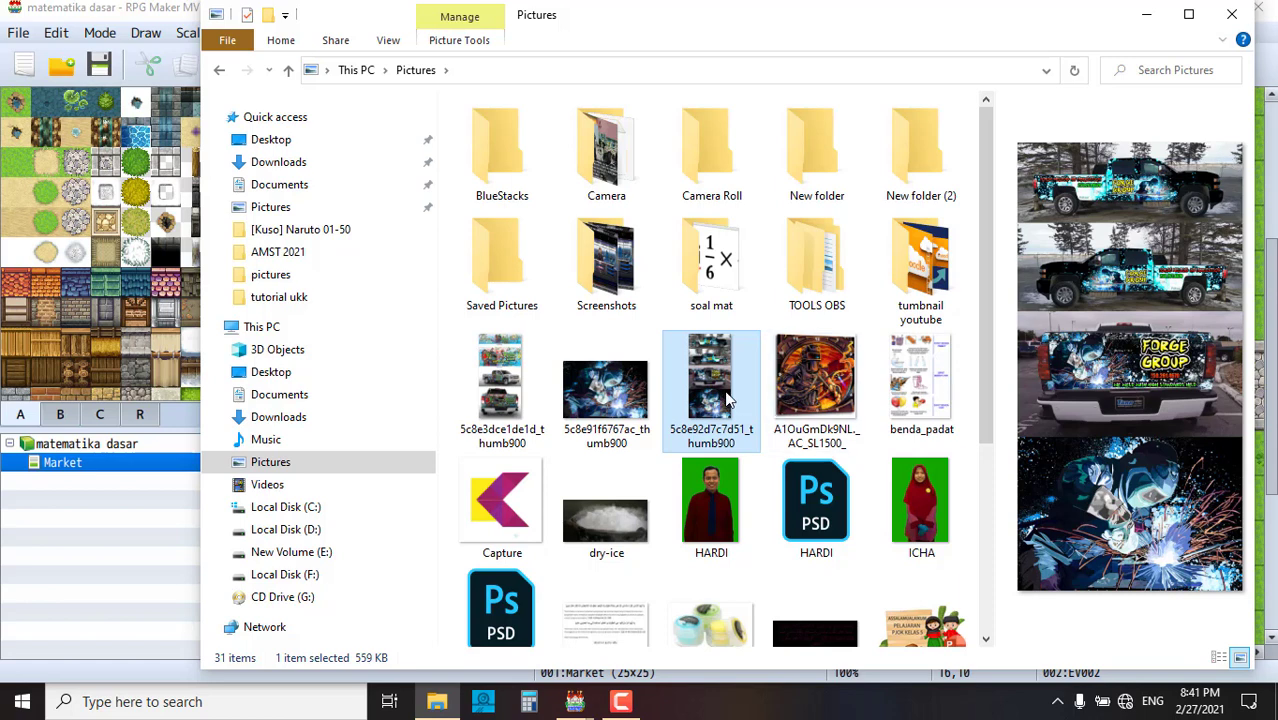
click(941, 413)
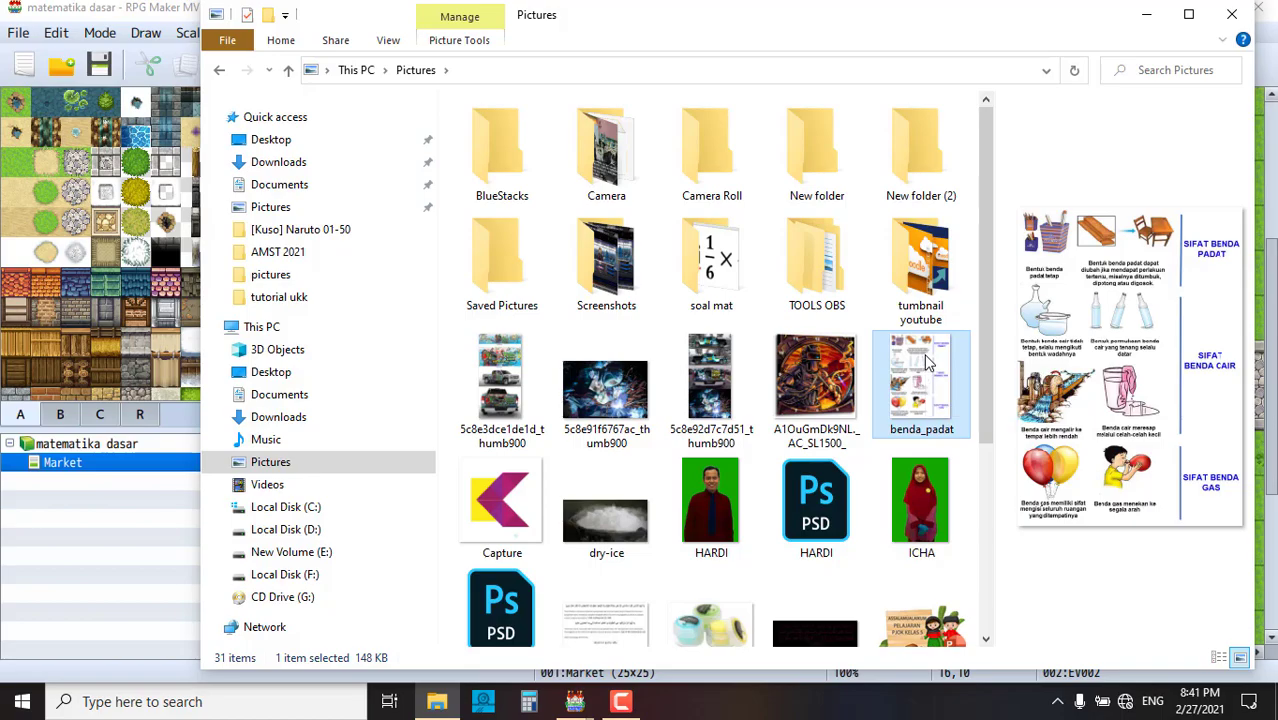
double_click(927, 362)
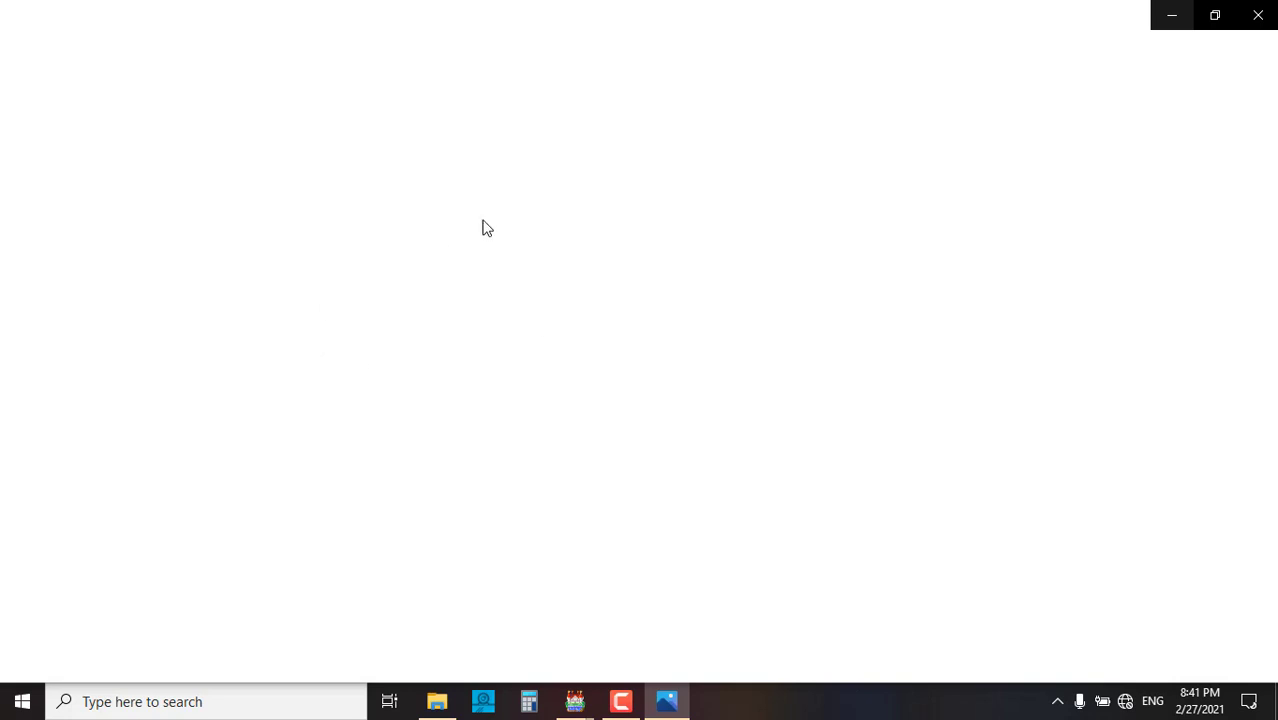
click(1252, 17)
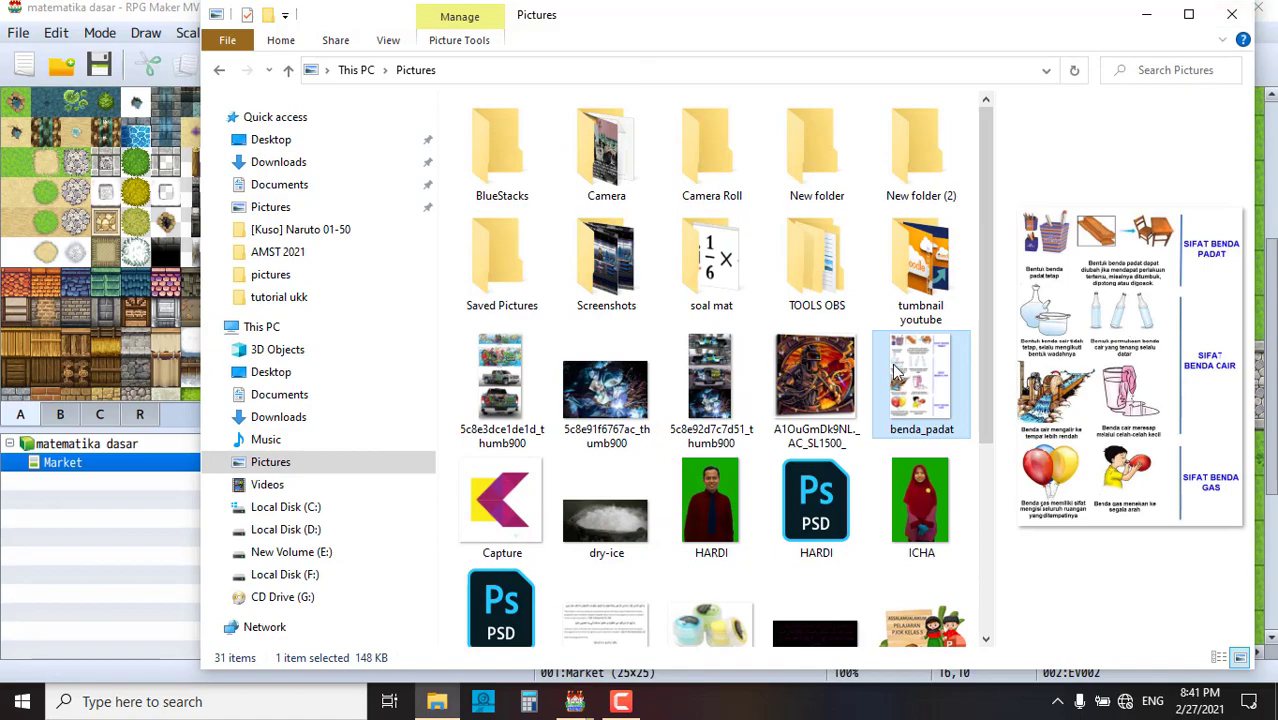
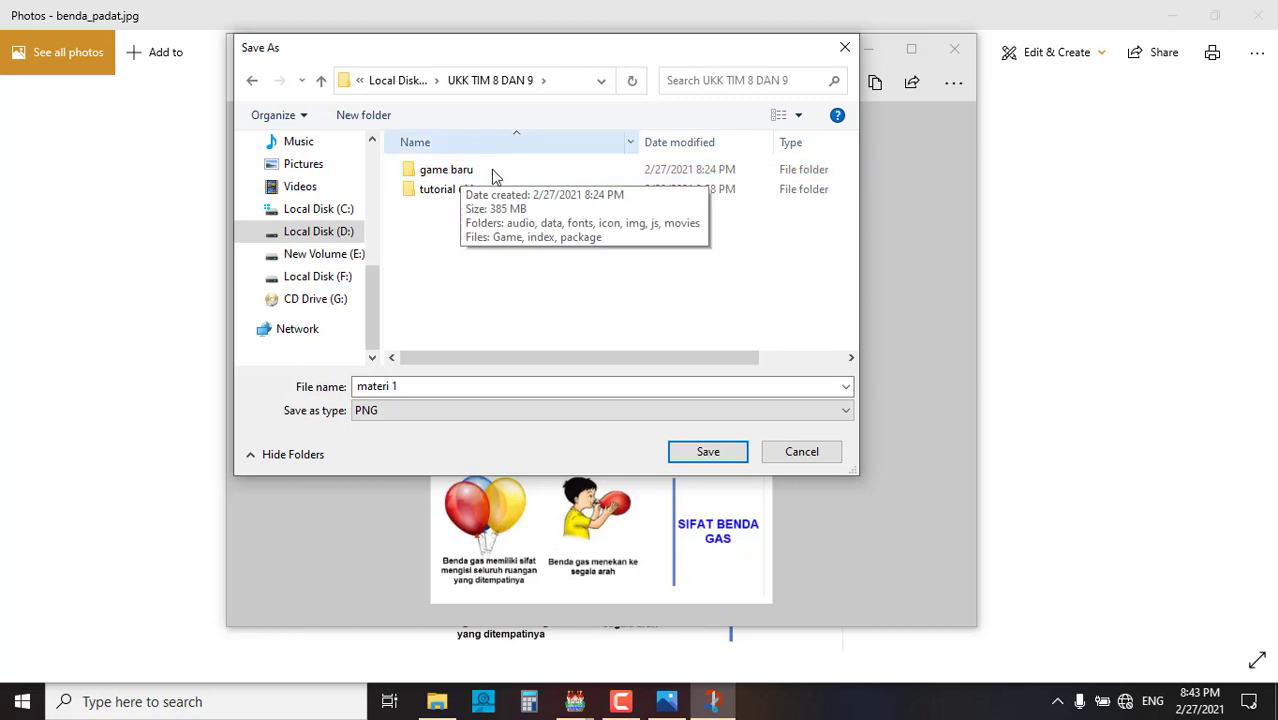
- Save the snip as the PNG 'materi 1' in game baru > img > pictures
double_click(463, 172)
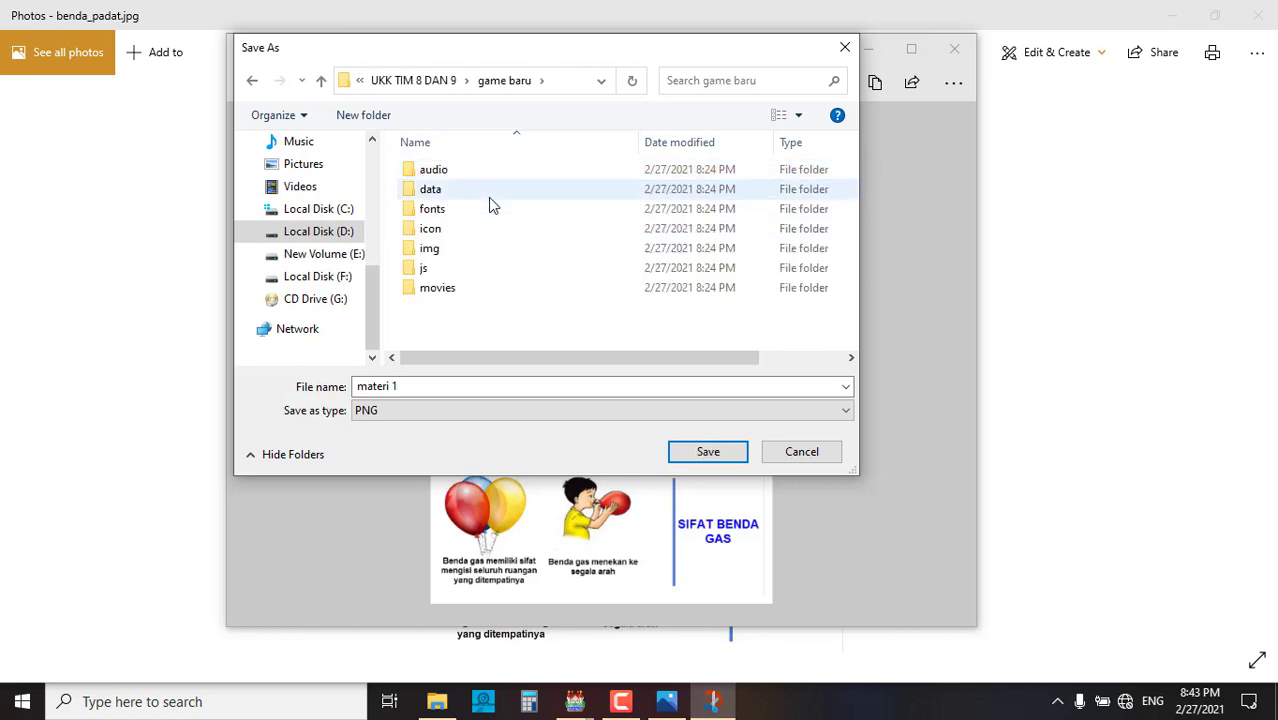
double_click(445, 253)
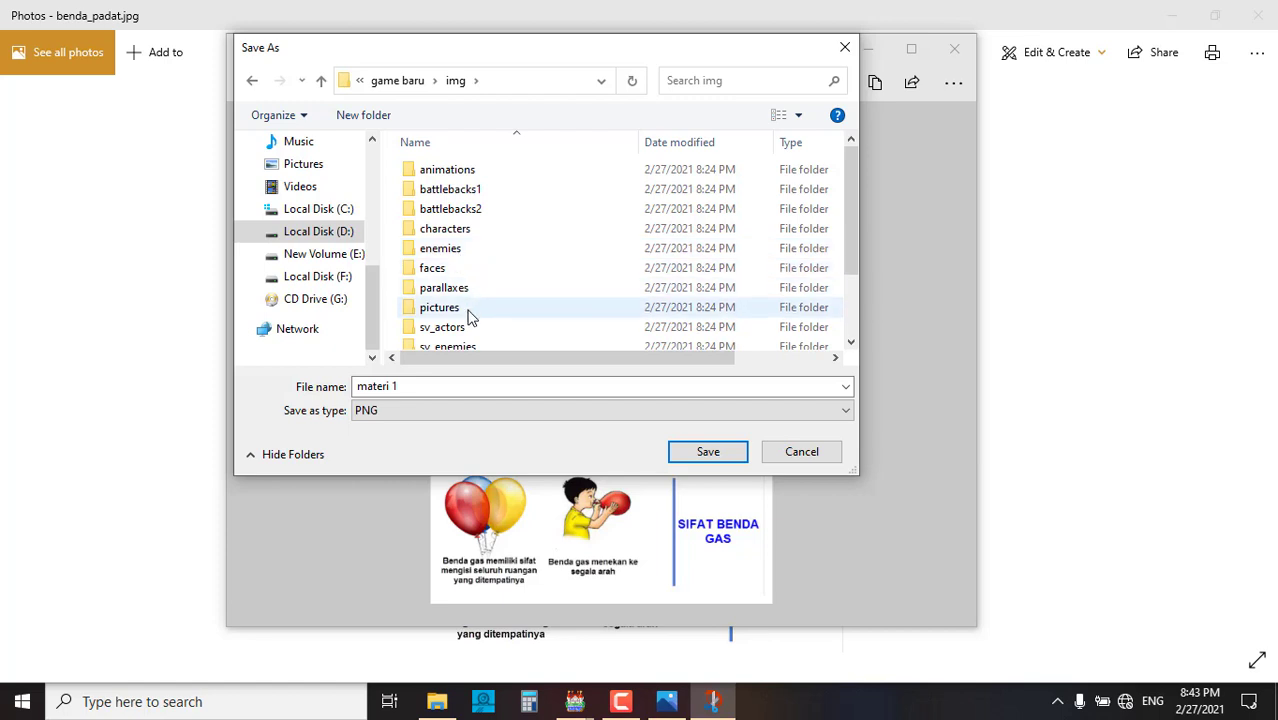
scroll(470, 316, down, 1)
double_click(456, 274)
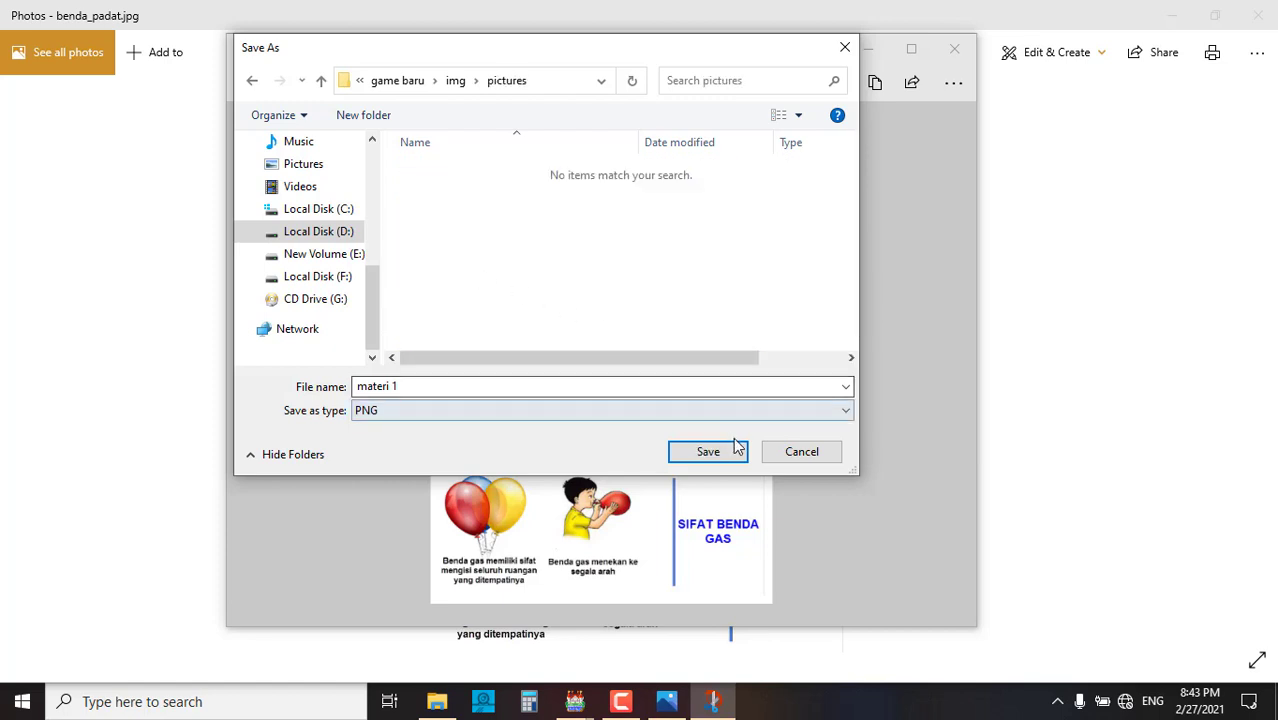
click(708, 452)
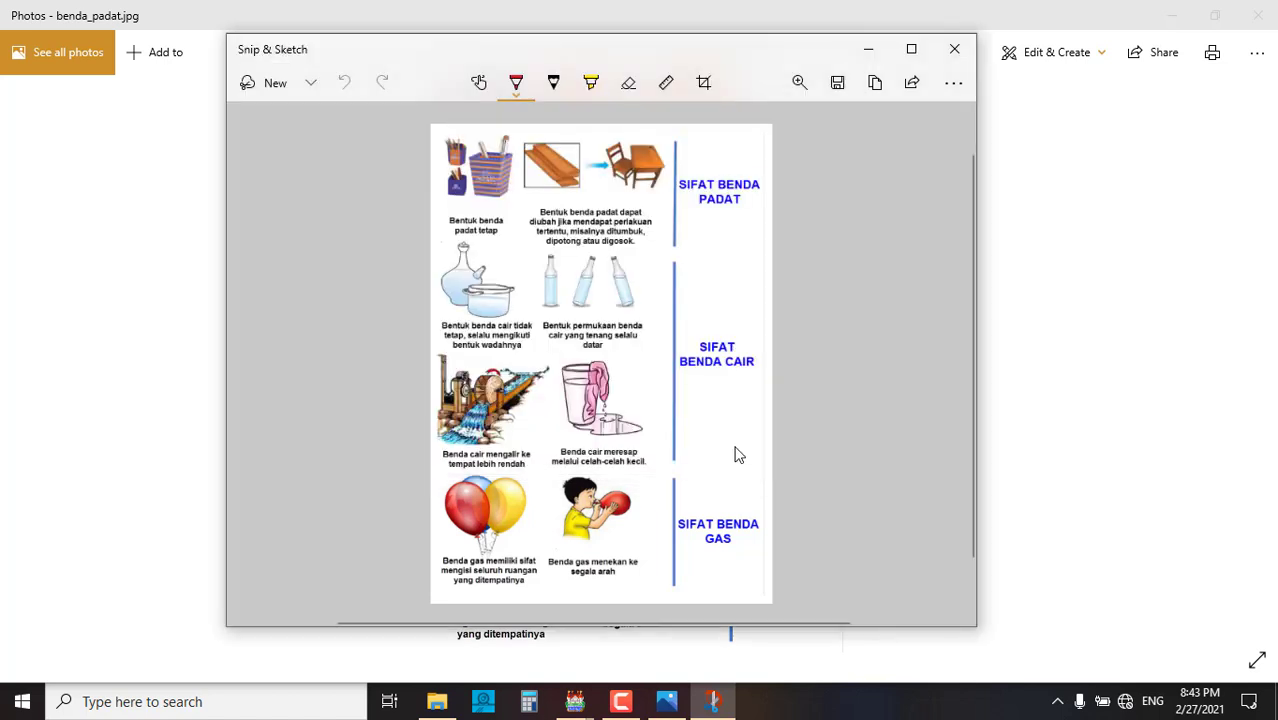
- Close Snip & Sketch, minimize Photos and Explorer, and launch Sticky Notes from Start
click(952, 52)
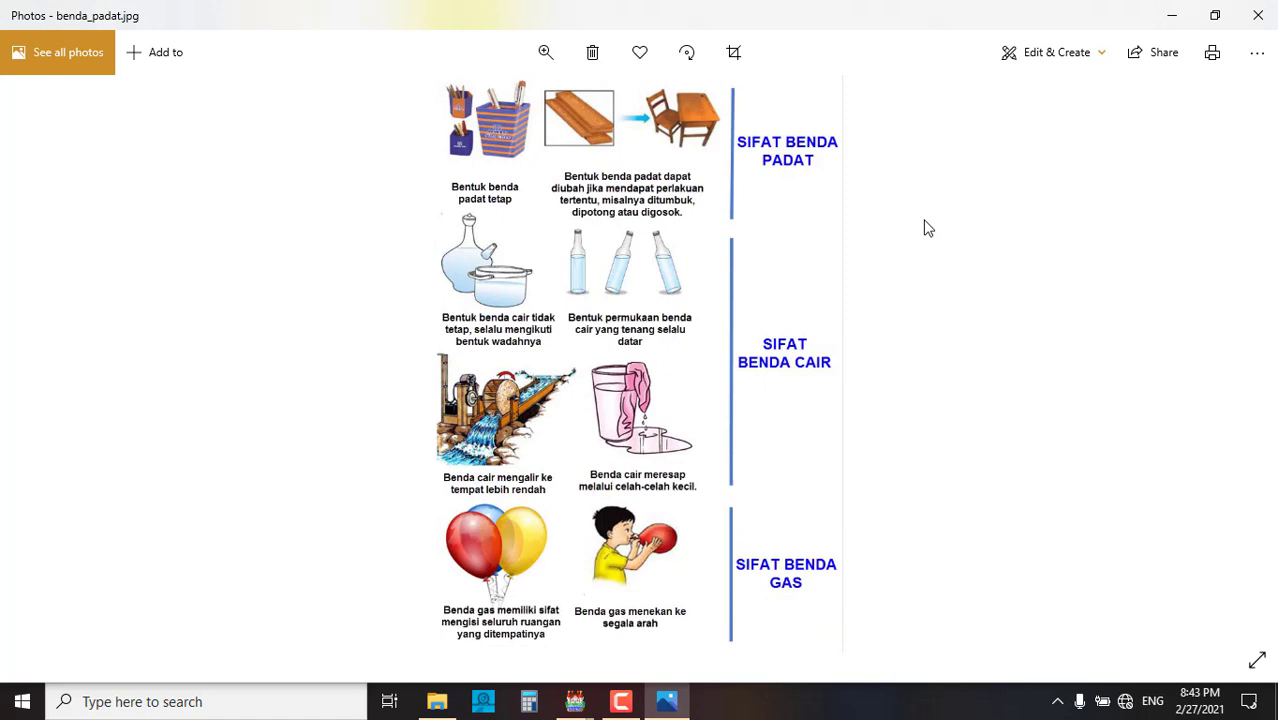
click(1176, 20)
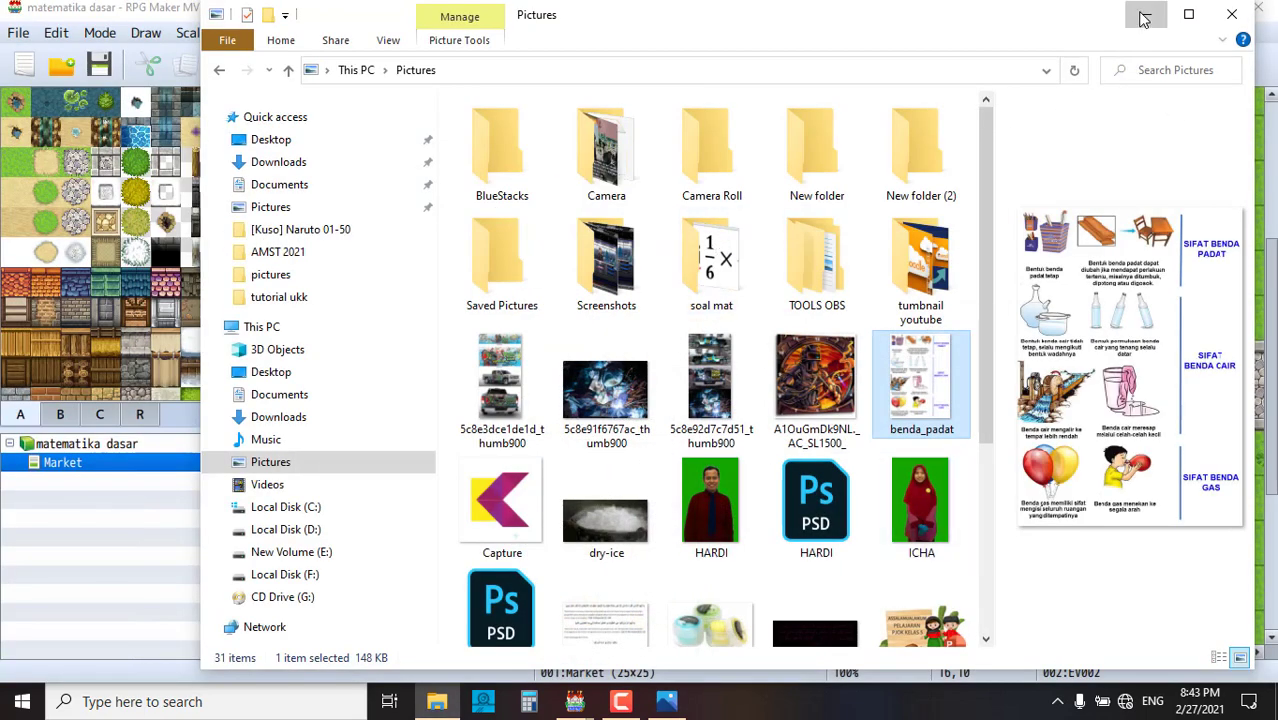
click(1144, 14)
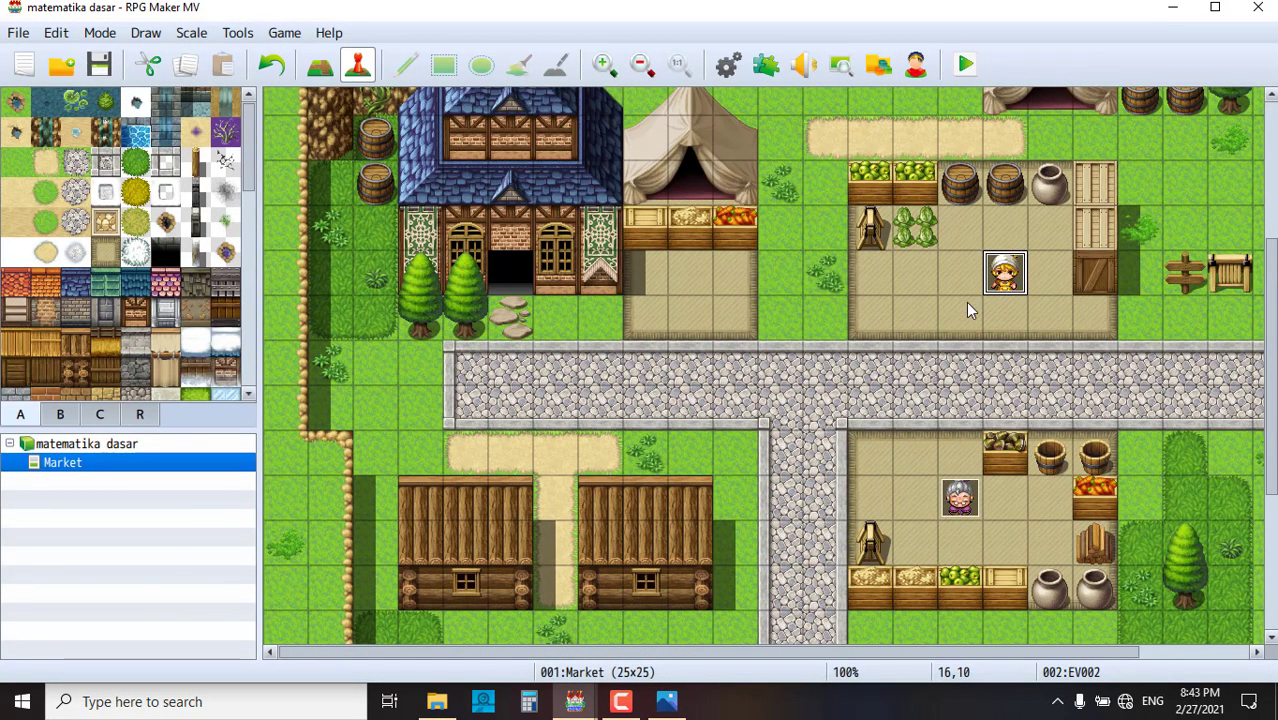
click(23, 702)
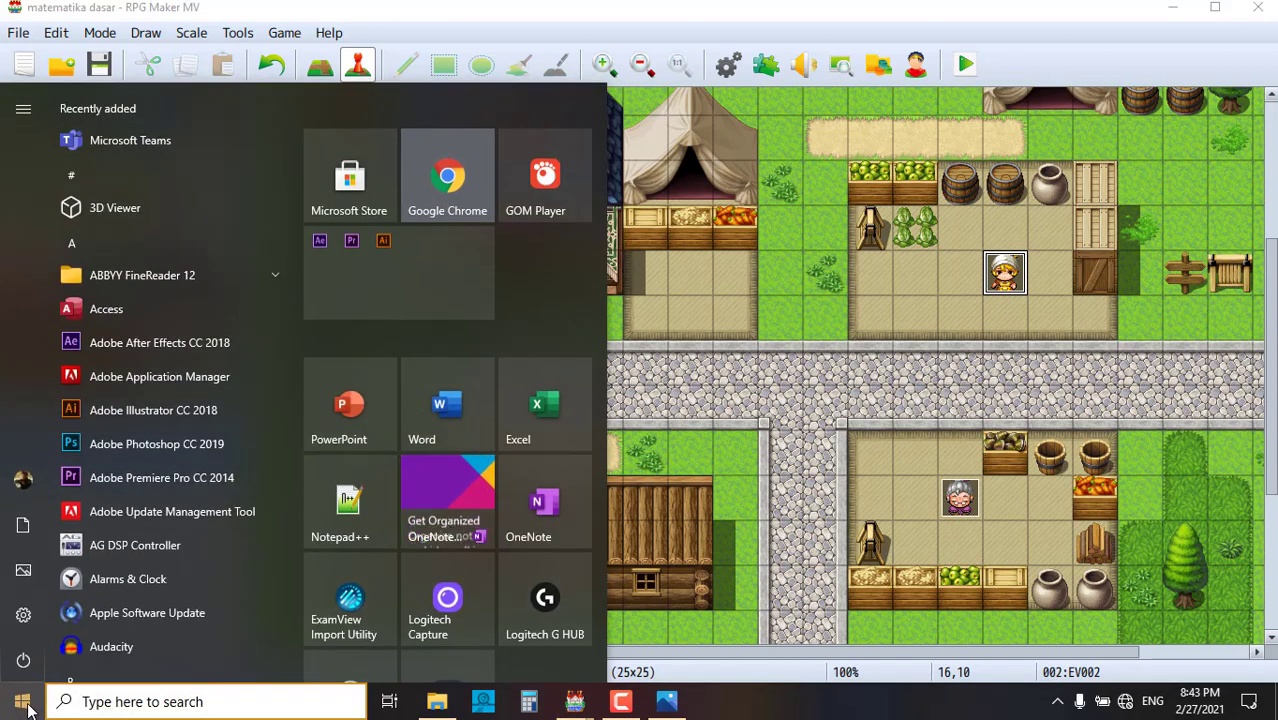
text(n)
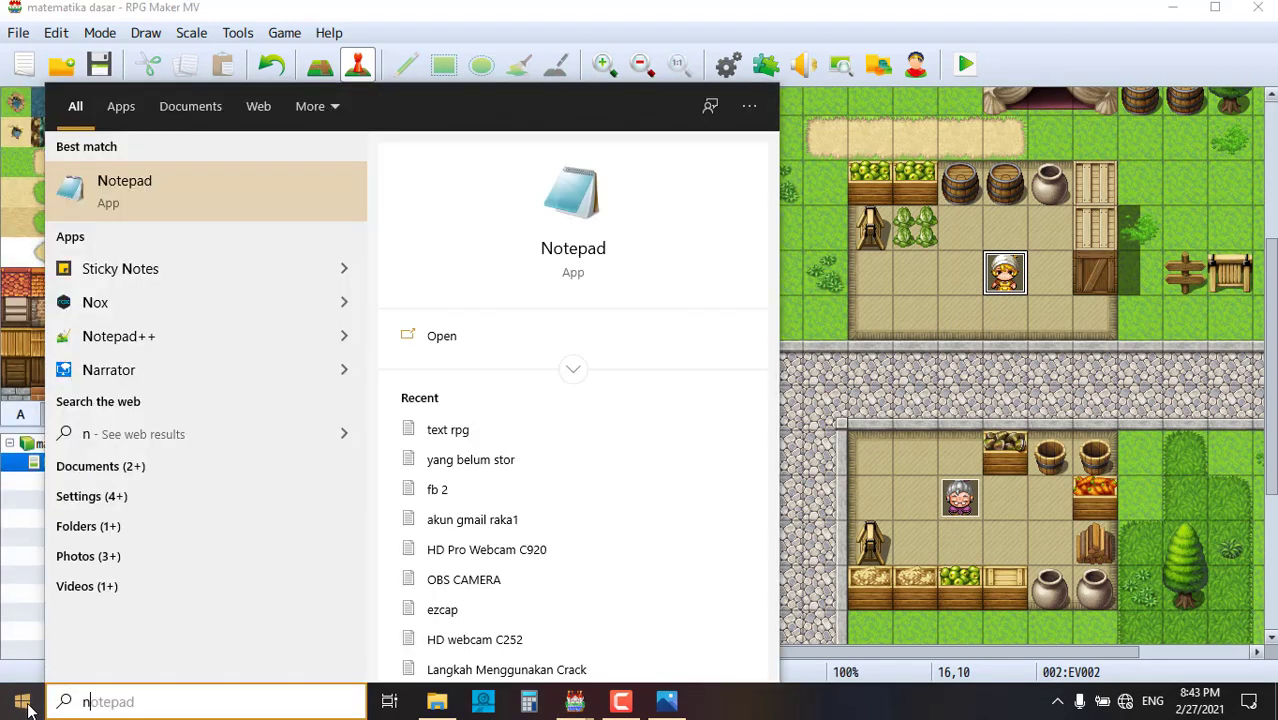
click(117, 278)
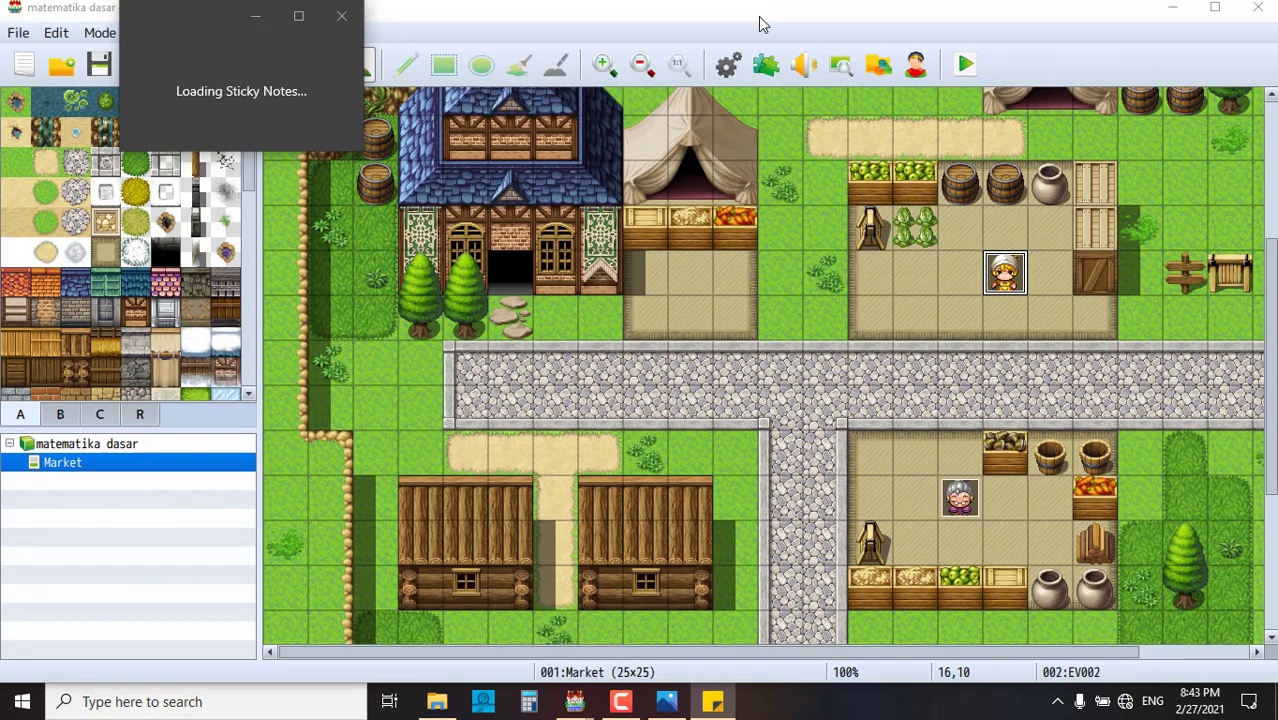
- Open the merchant event EV002 and check the 408 and 321 values in Sticky Notes
double_click(1005, 272)
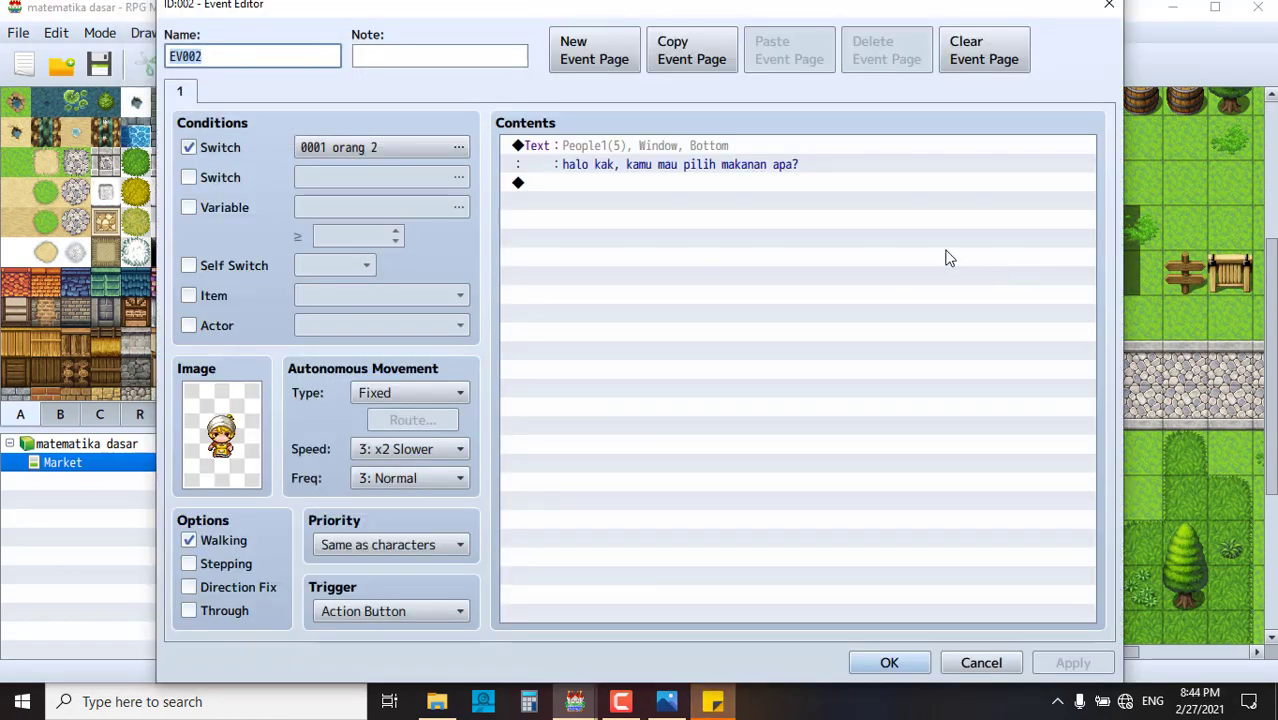
click(622, 186)
click(722, 704)
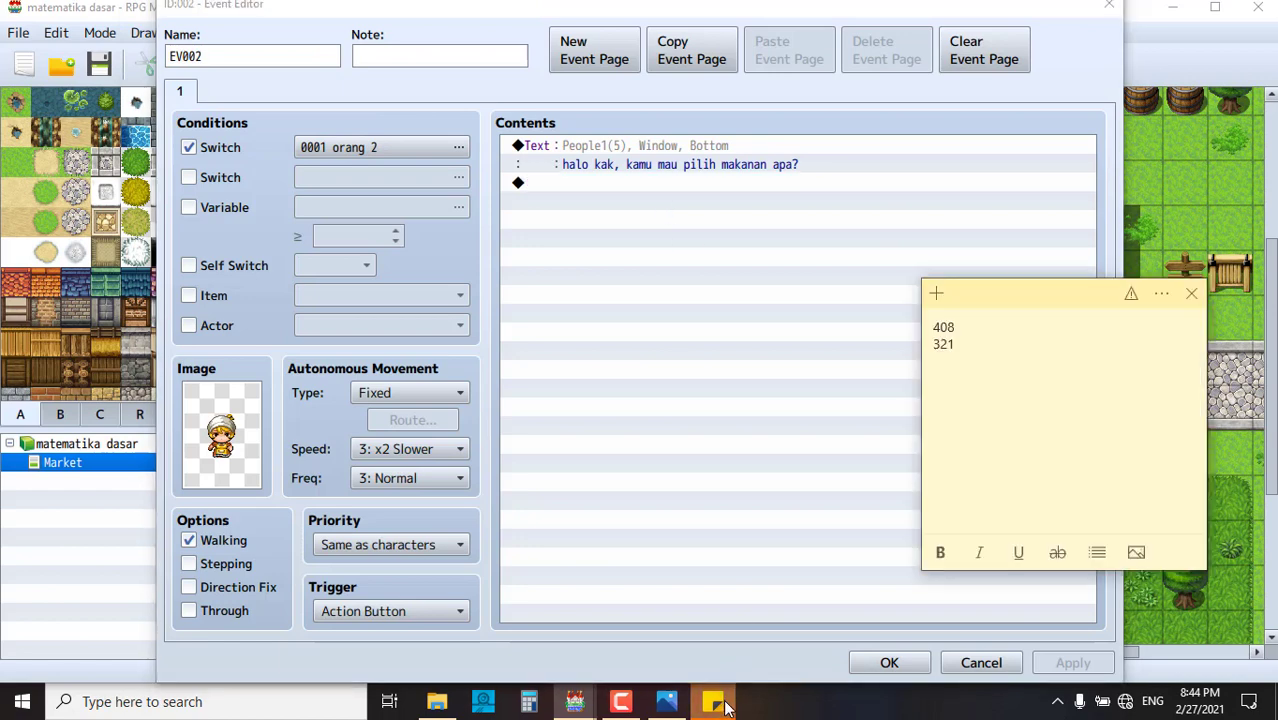
click(722, 702)
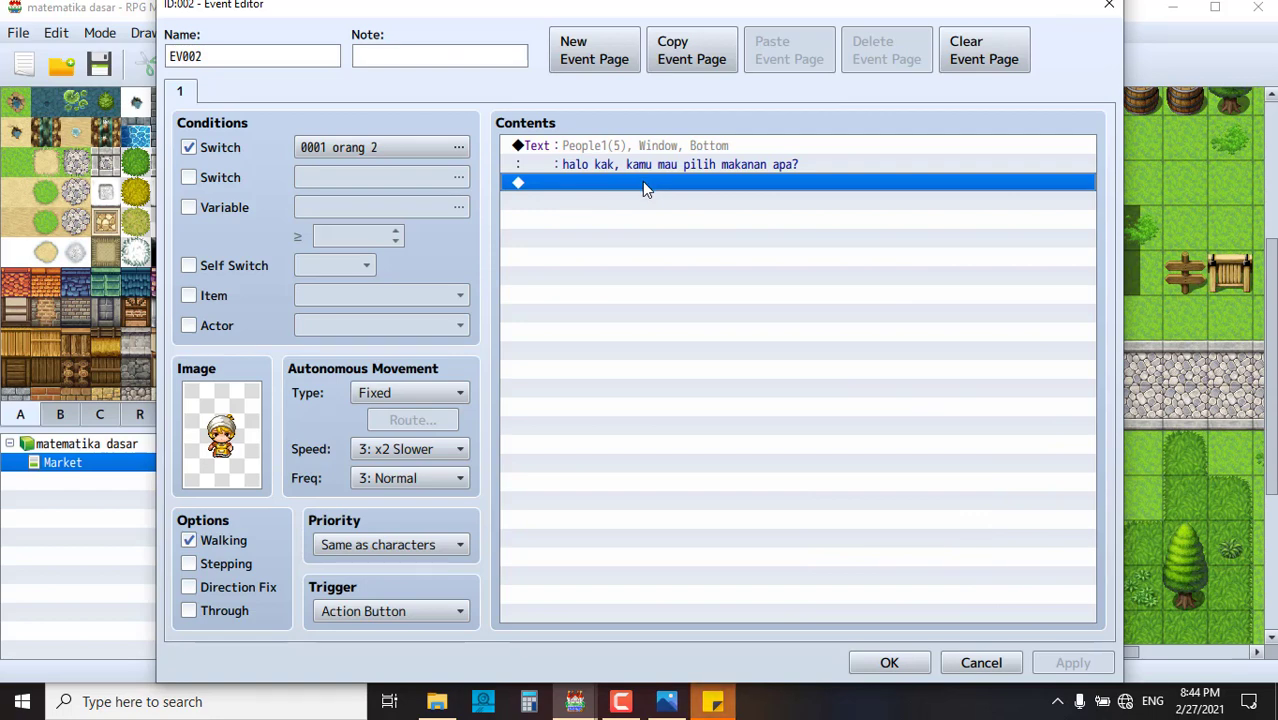
- Replace EV002's message with 'halo kak aku punya informasi buat kamu nih'
click(606, 150)
double_click(606, 150)
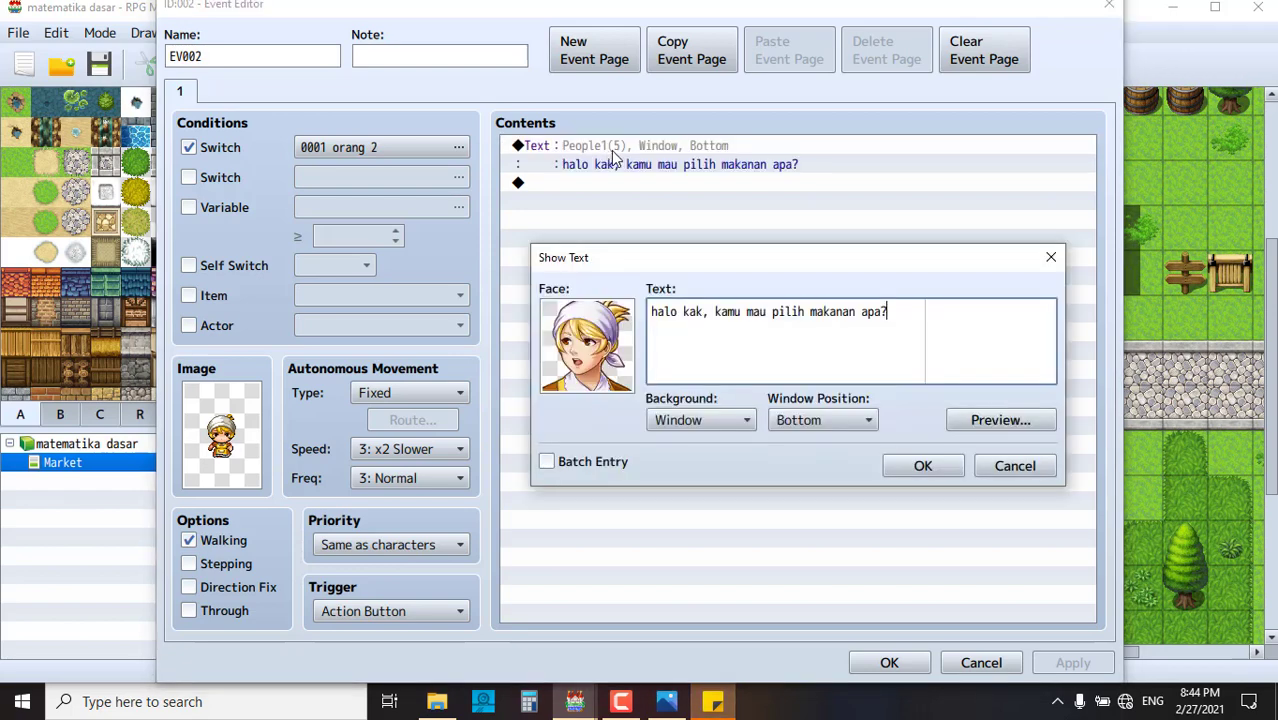
key(ctrl+a)
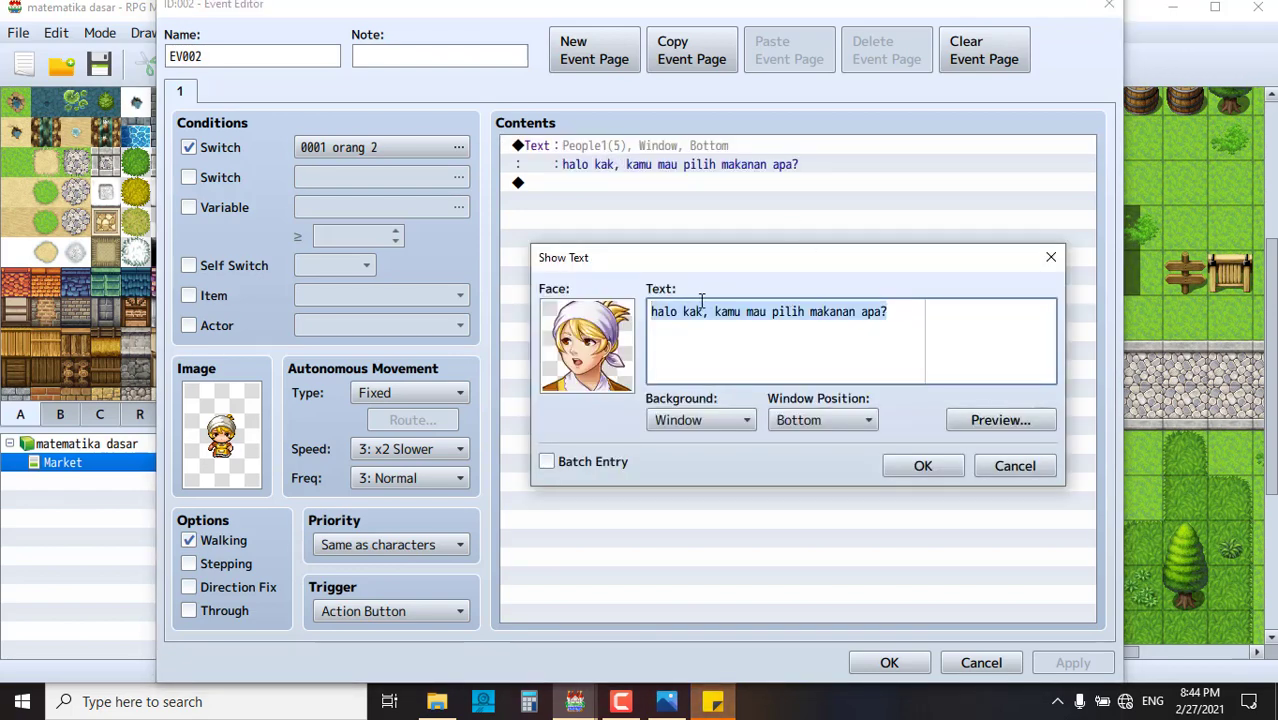
text(halo ka)
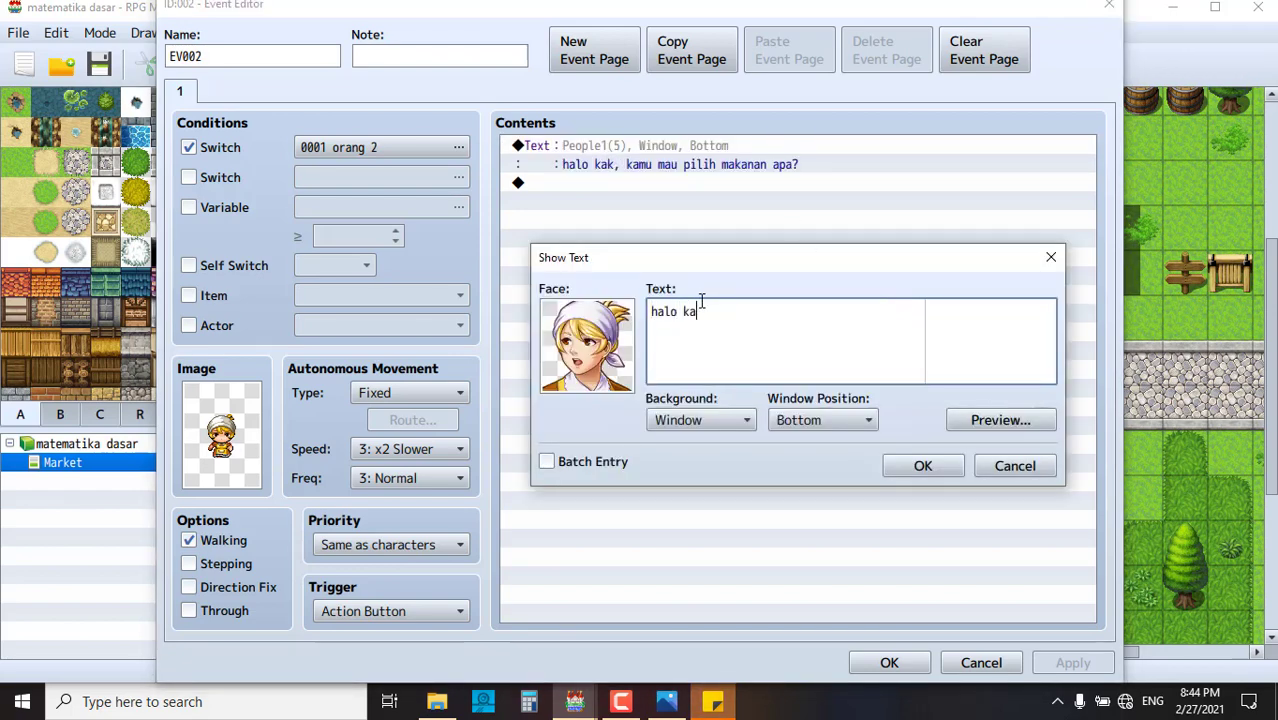
text(k aku punya informasi )
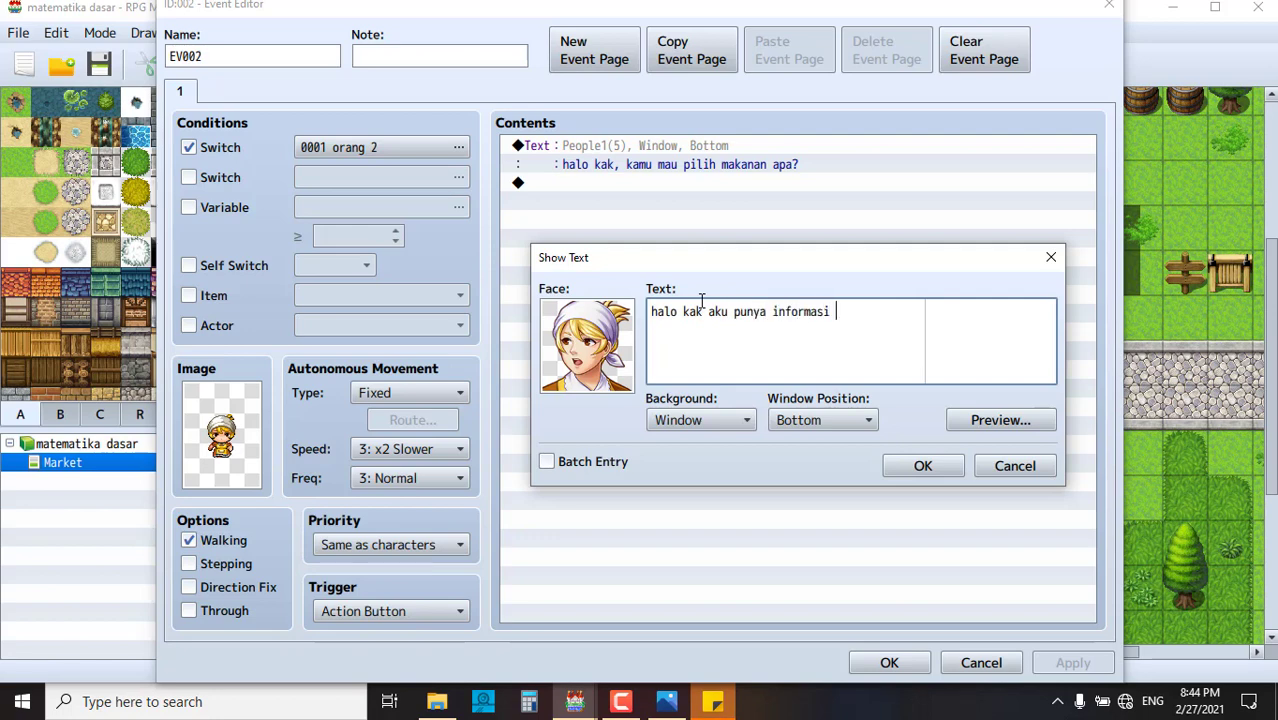
text(buat kamu nih)
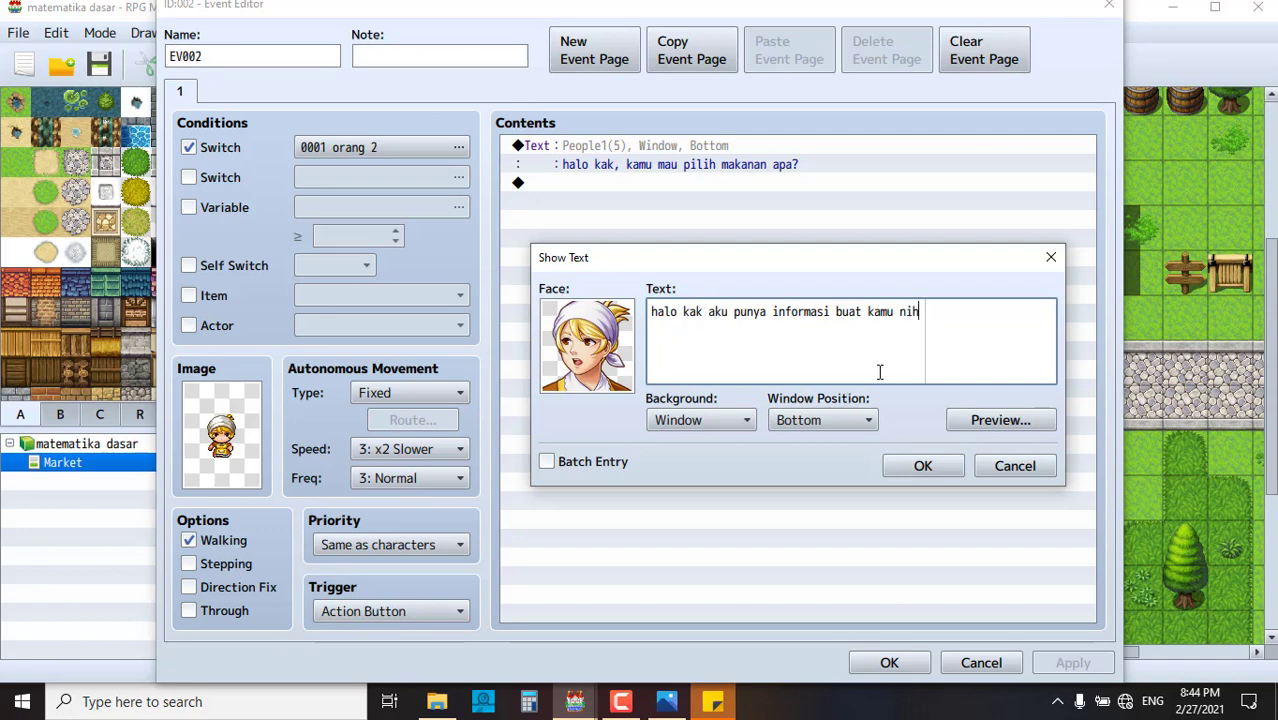
click(940, 465)
click(617, 190)
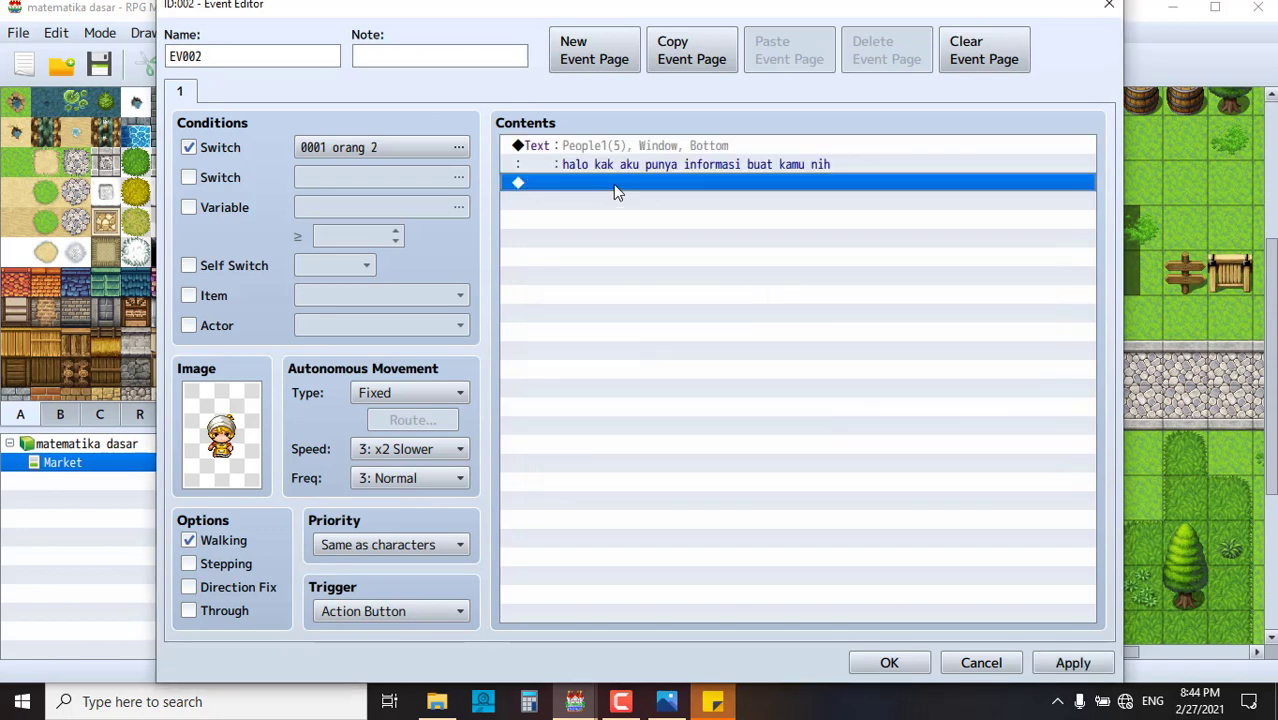
- Open Event Commands below the message, cancel a trial Actor1-face Show Text, and go to page 2
double_click(610, 183)
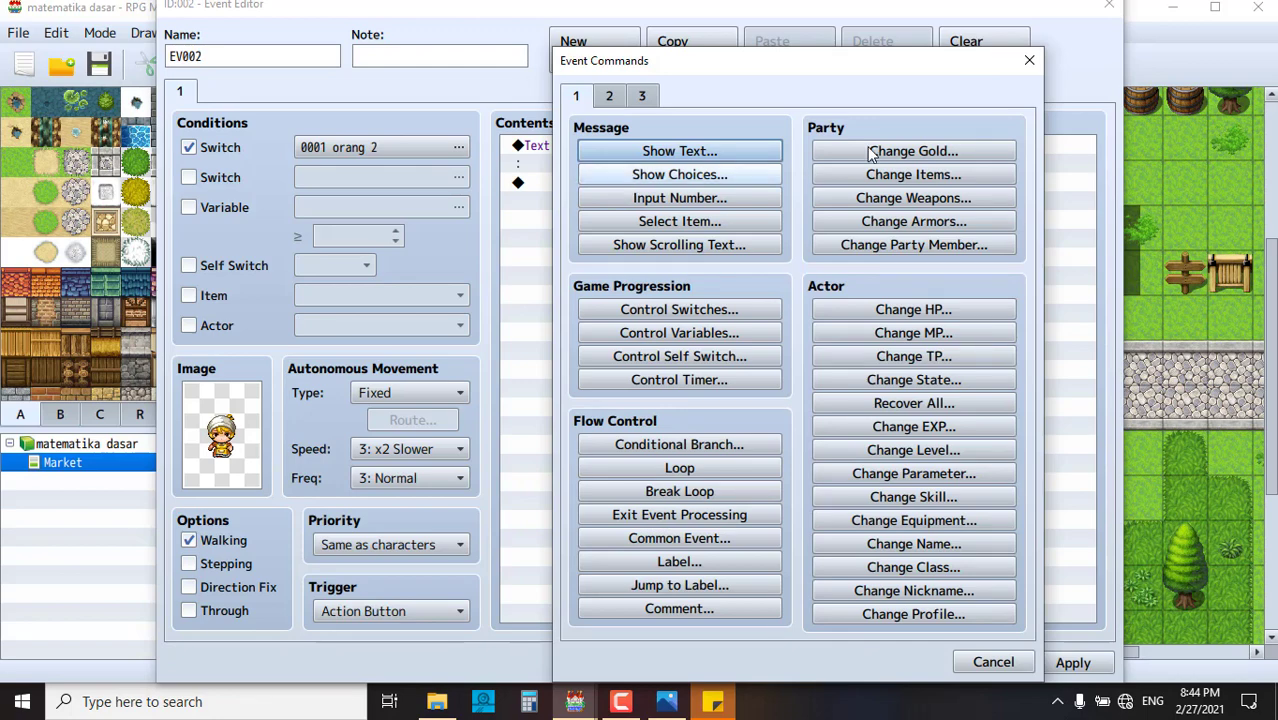
click(1024, 63)
double_click(597, 185)
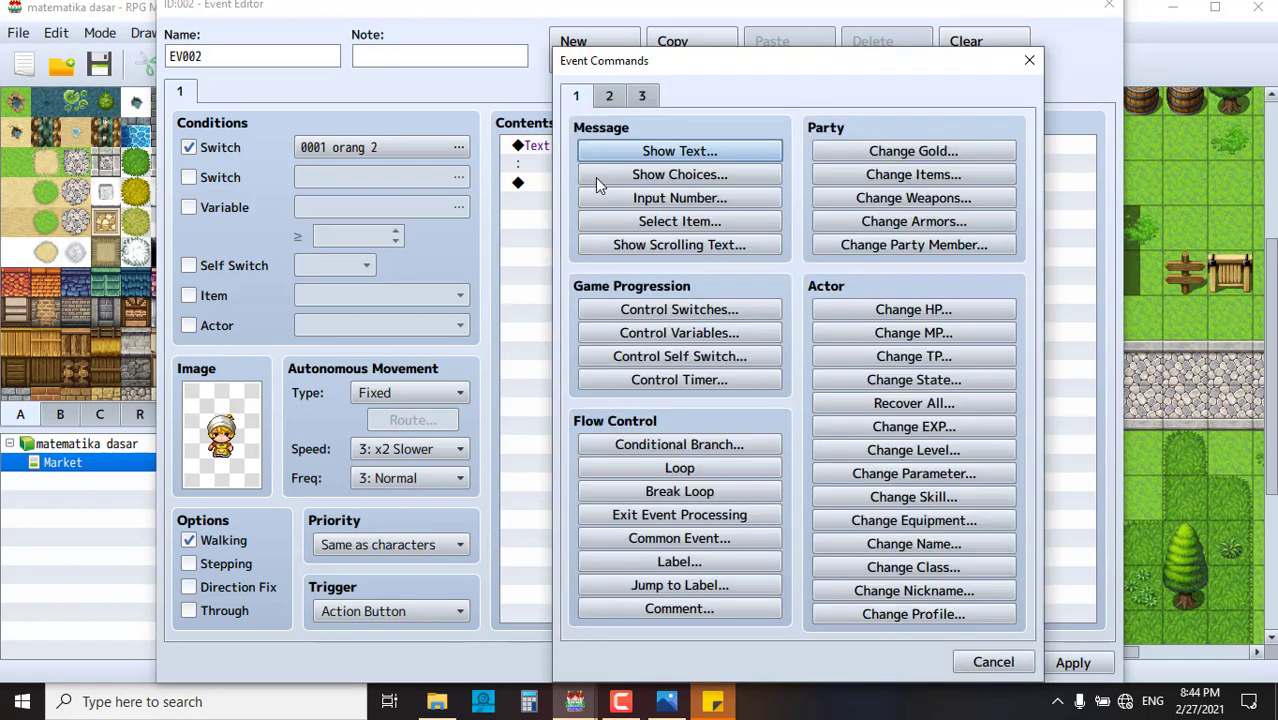
click(670, 151)
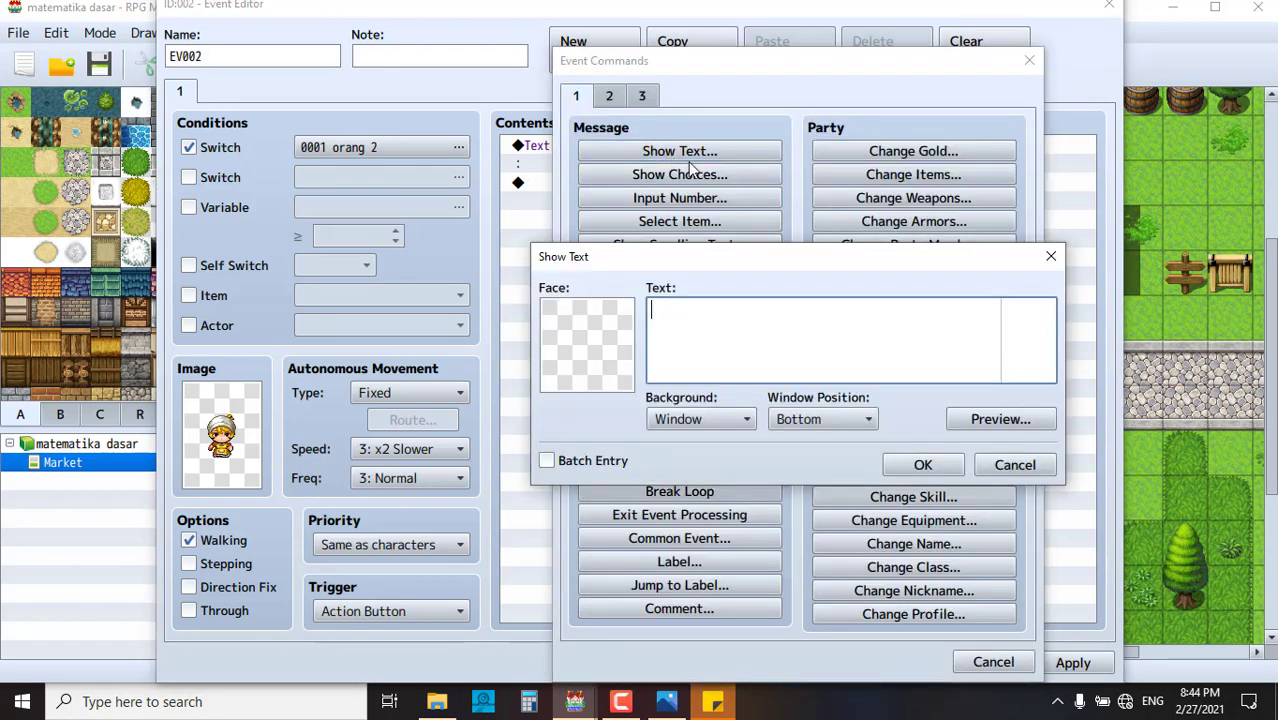
double_click(605, 330)
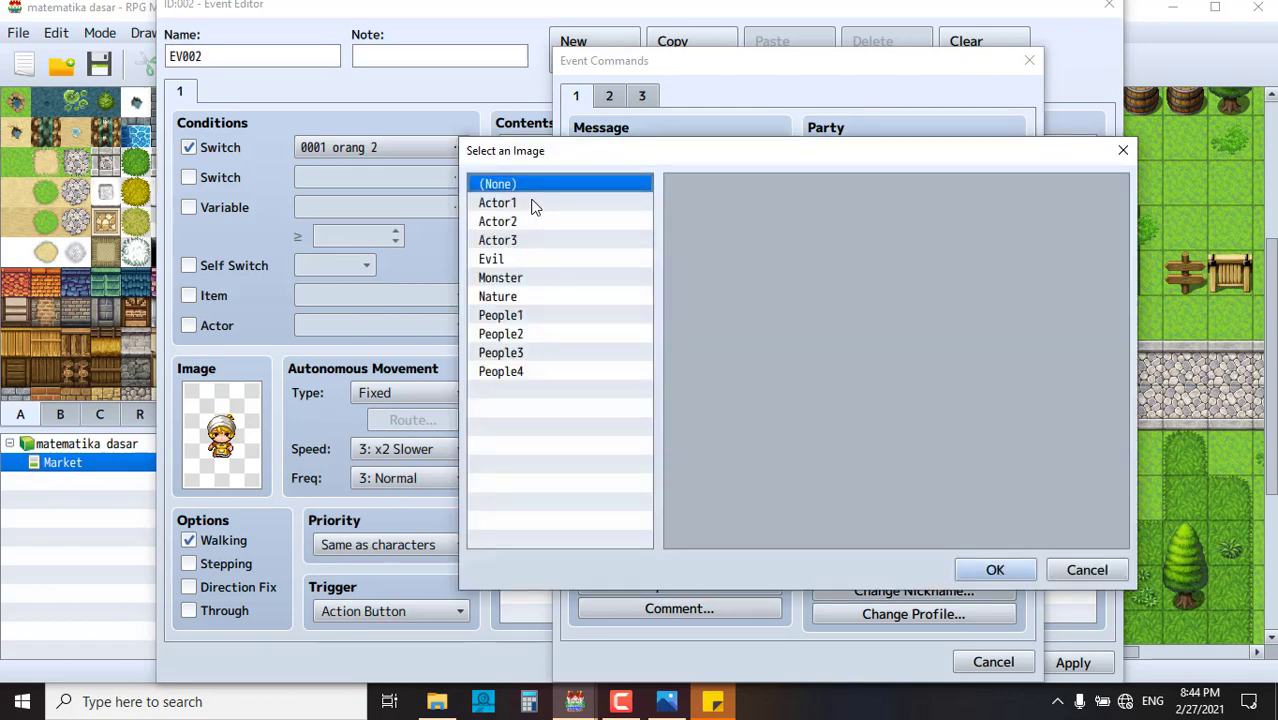
click(530, 203)
double_click(693, 230)
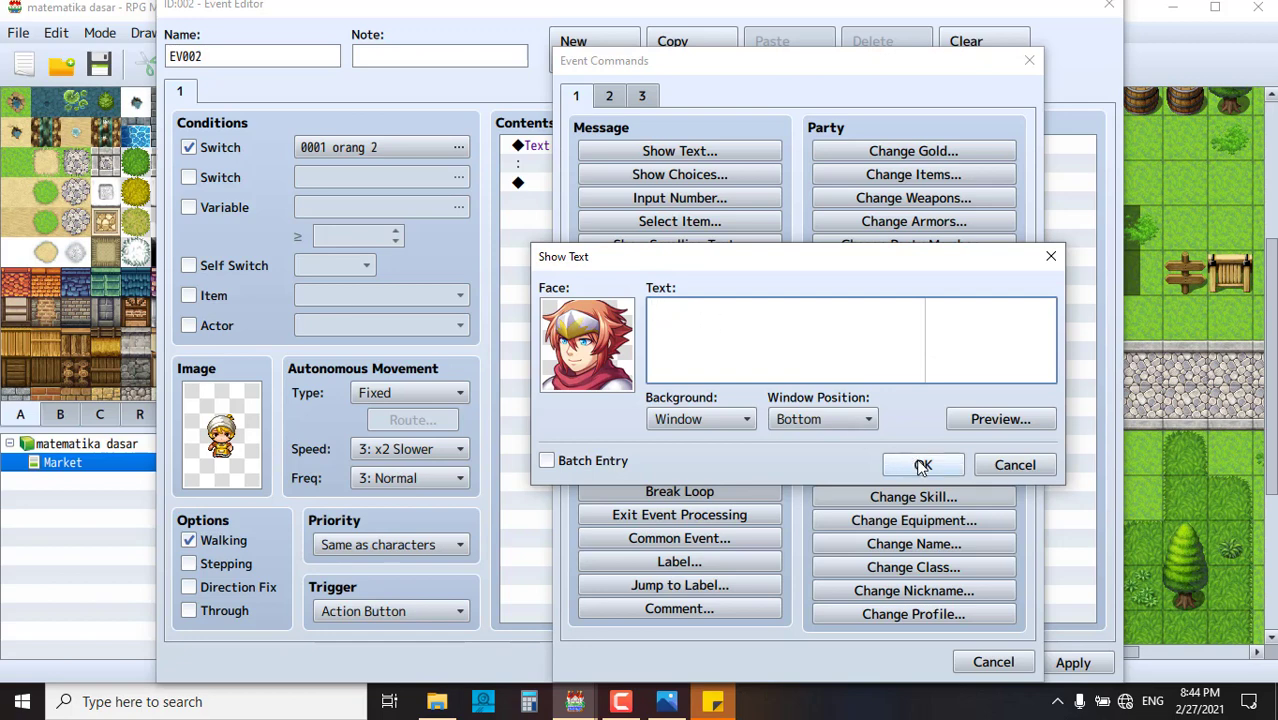
click(1003, 466)
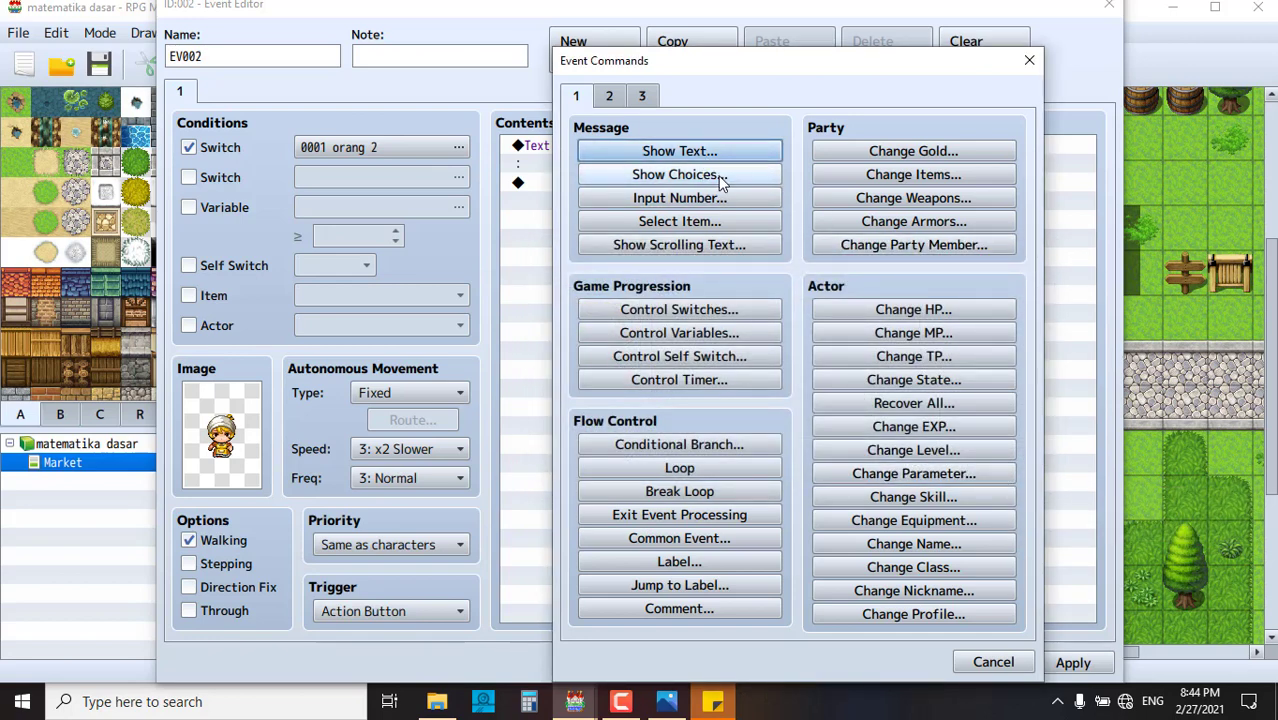
click(610, 97)
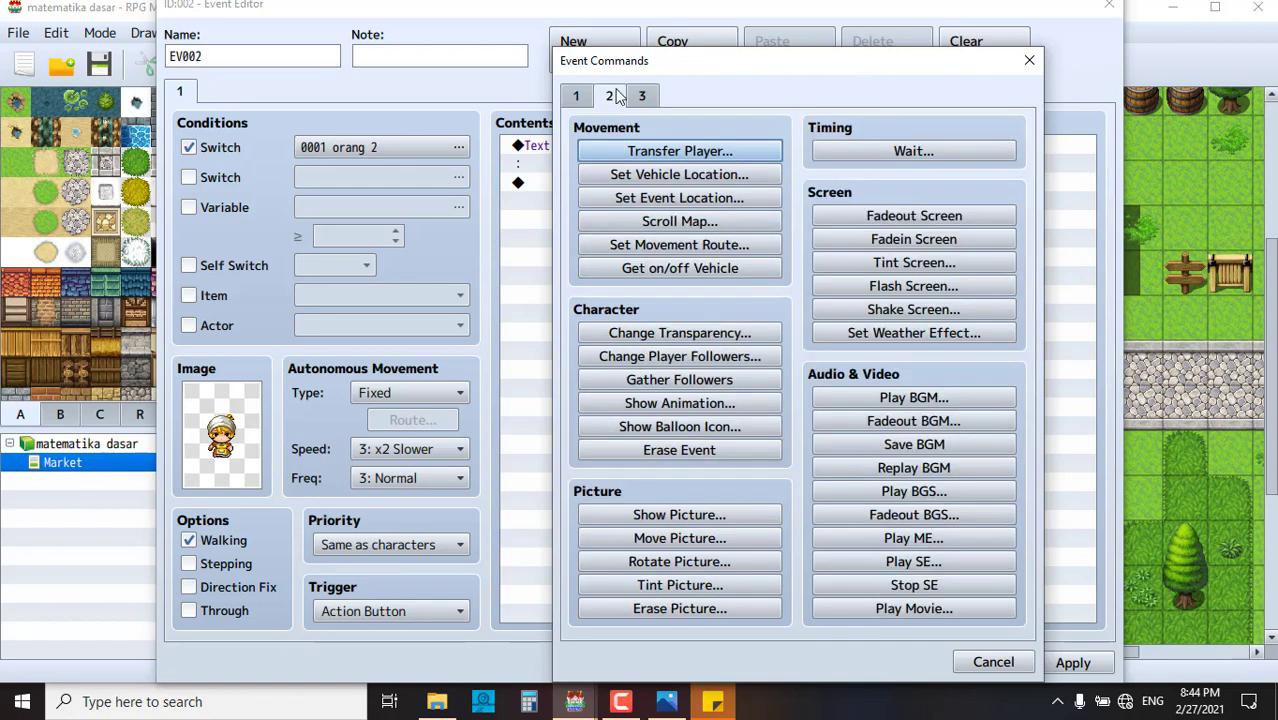
- Start a Show Picture command with materi 1 chosen as its image
click(727, 516)
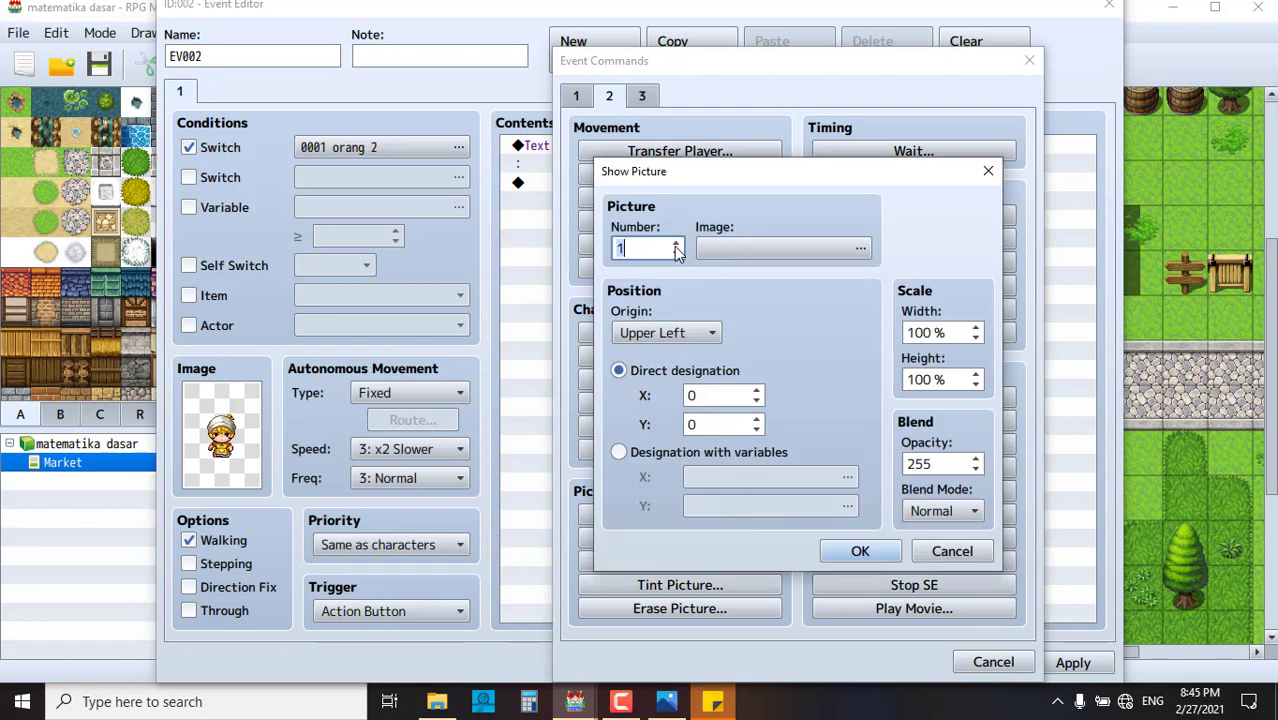
double_click(733, 250)
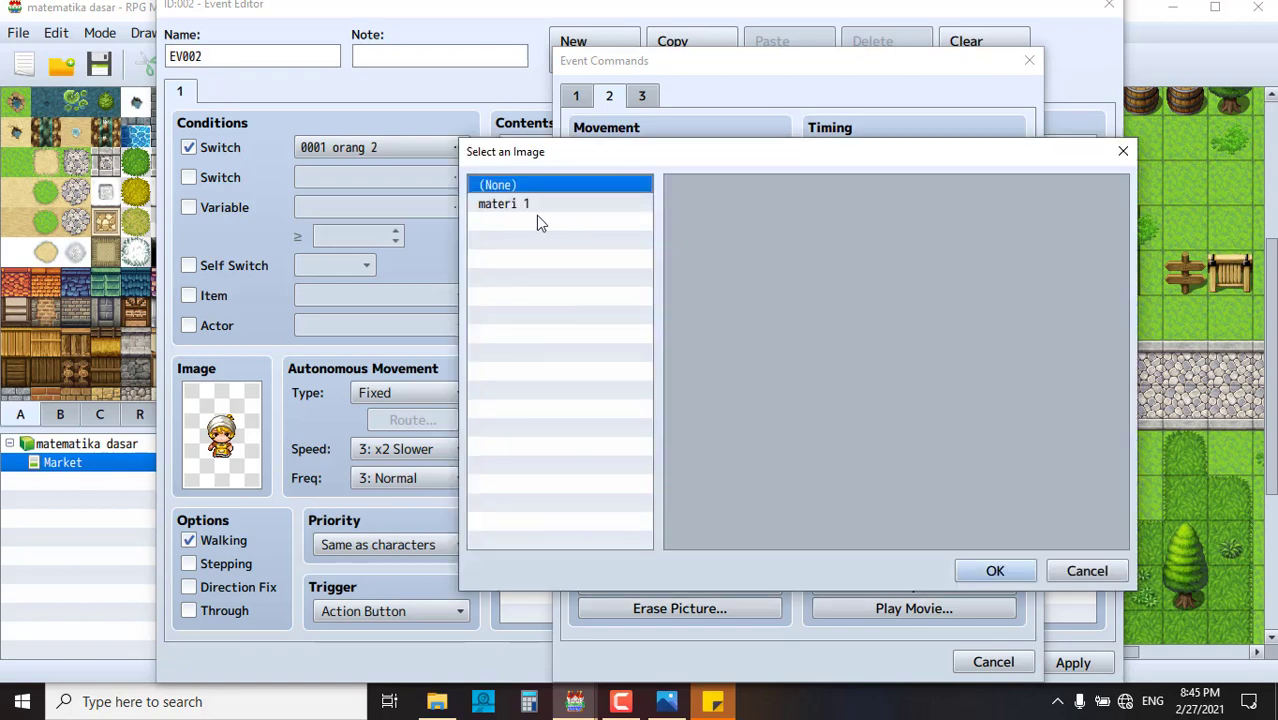
click(516, 203)
scroll(1035, 413, down, 2)
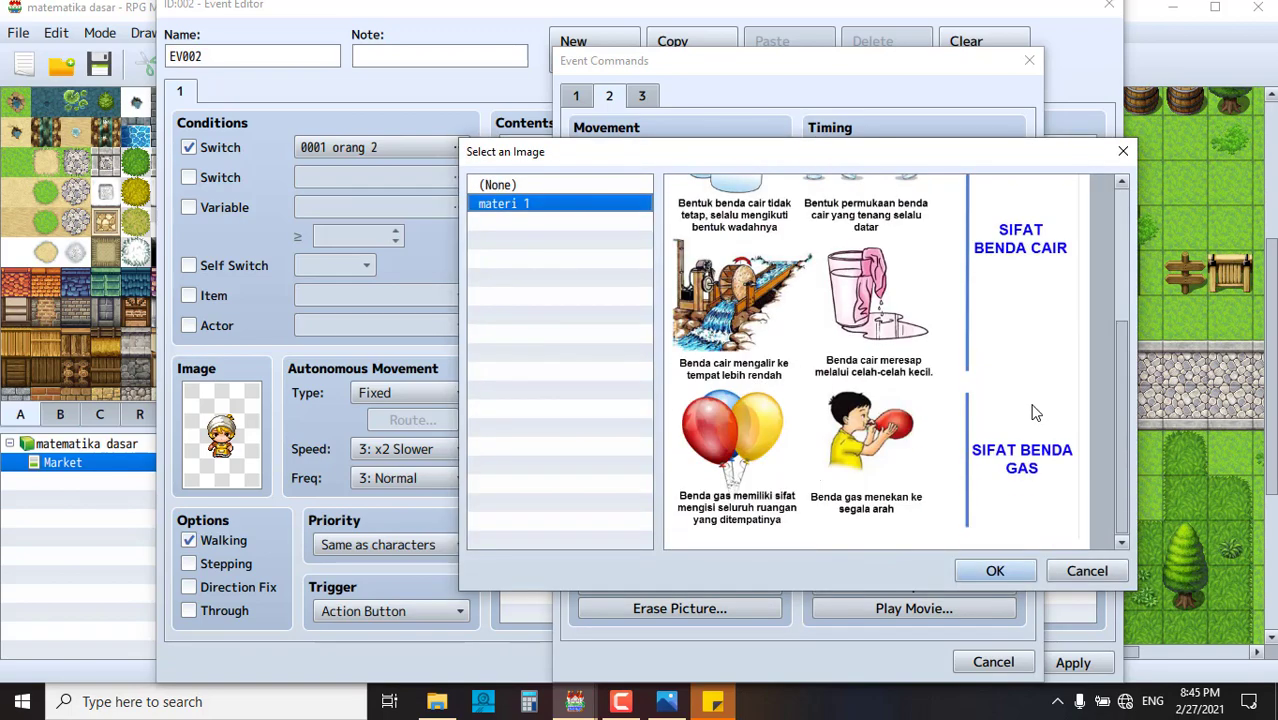
scroll(1035, 413, up, 3)
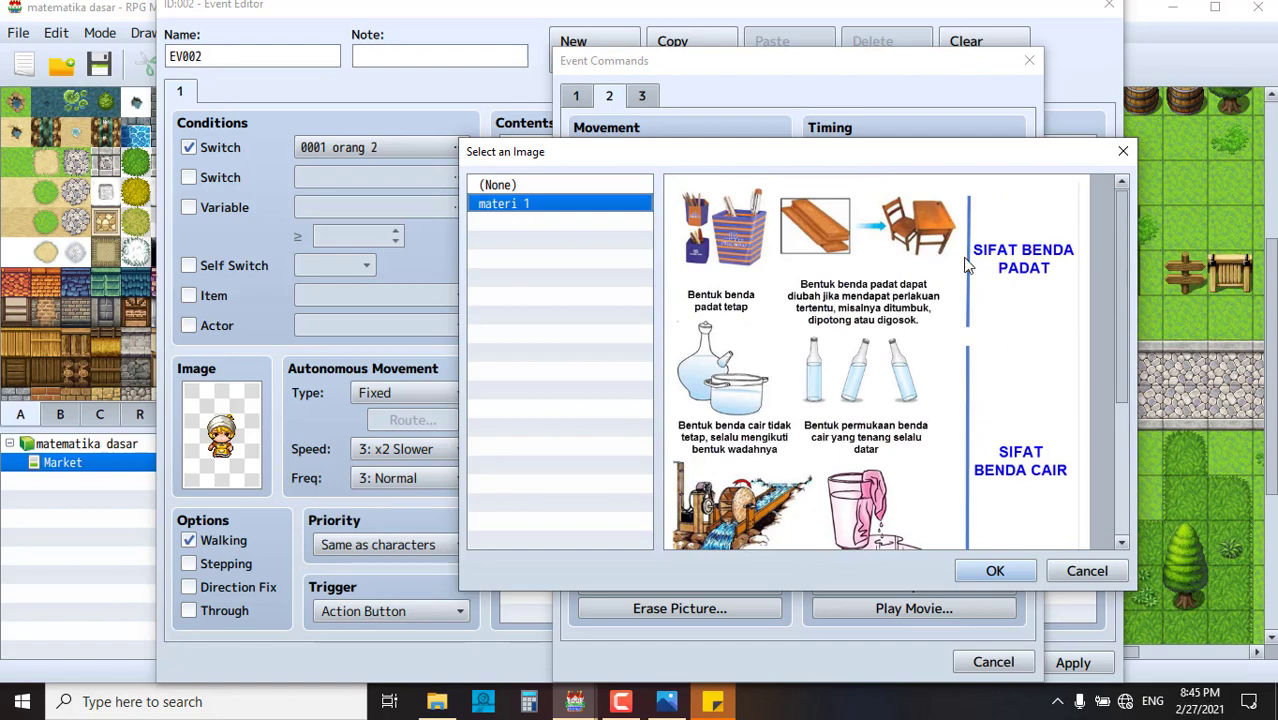
click(670, 702)
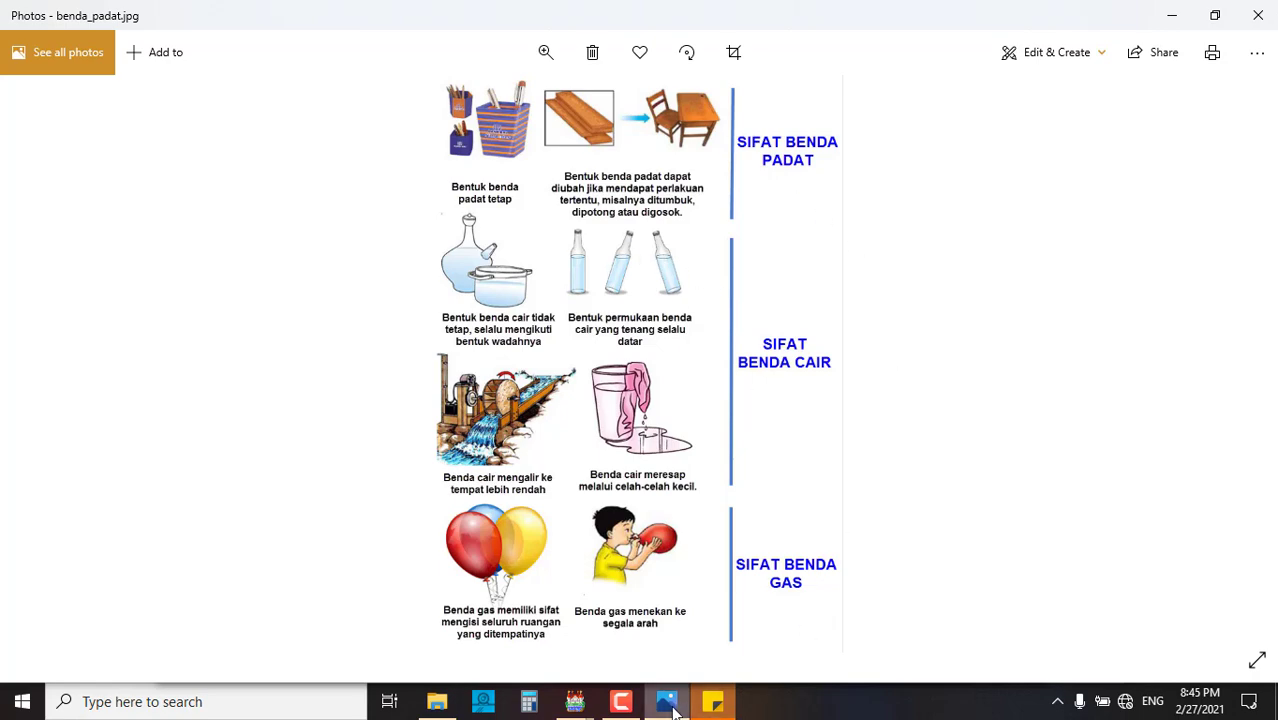
click(1170, 15)
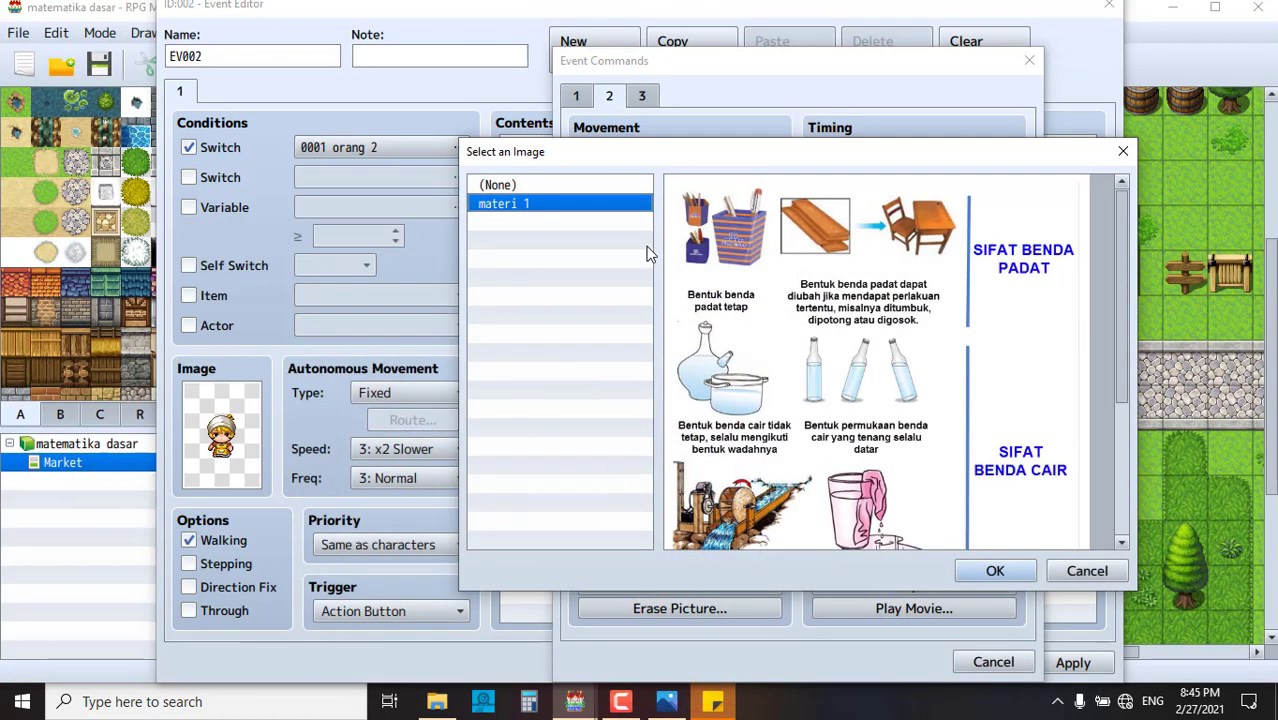
click(995, 571)
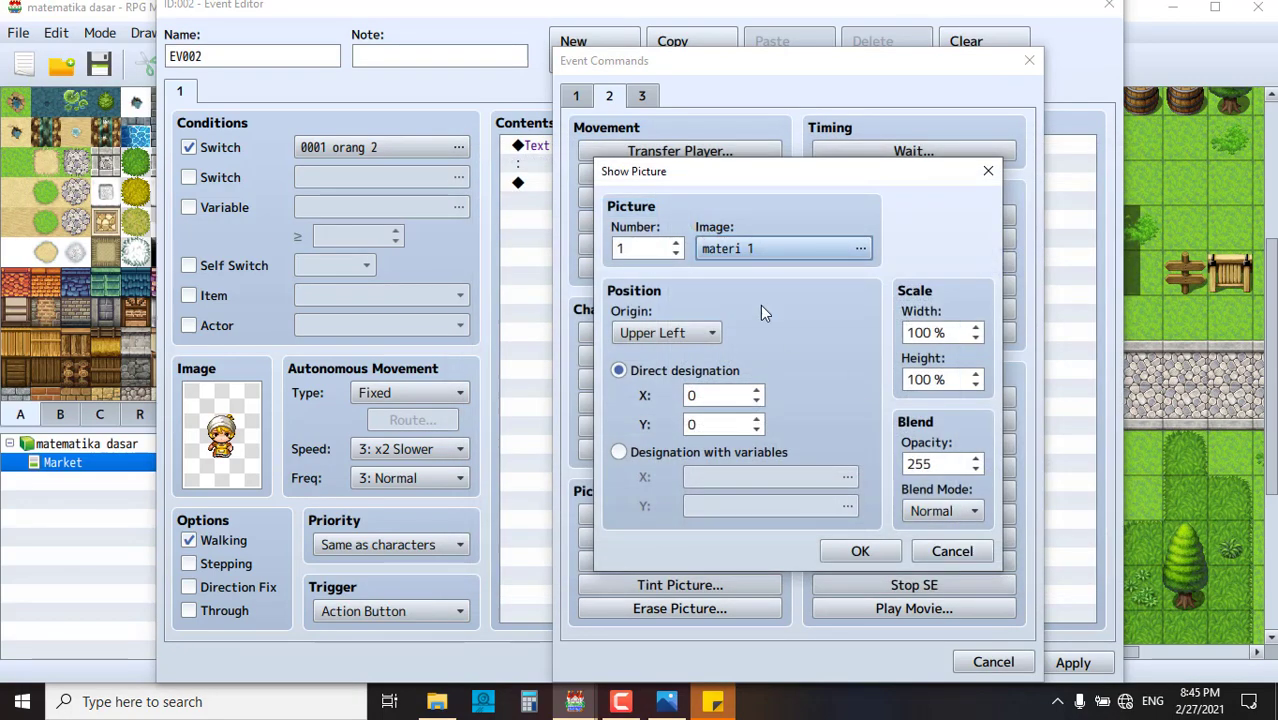
- Scale the picture to 70% width and 70% height with a Center origin
double_click(955, 334)
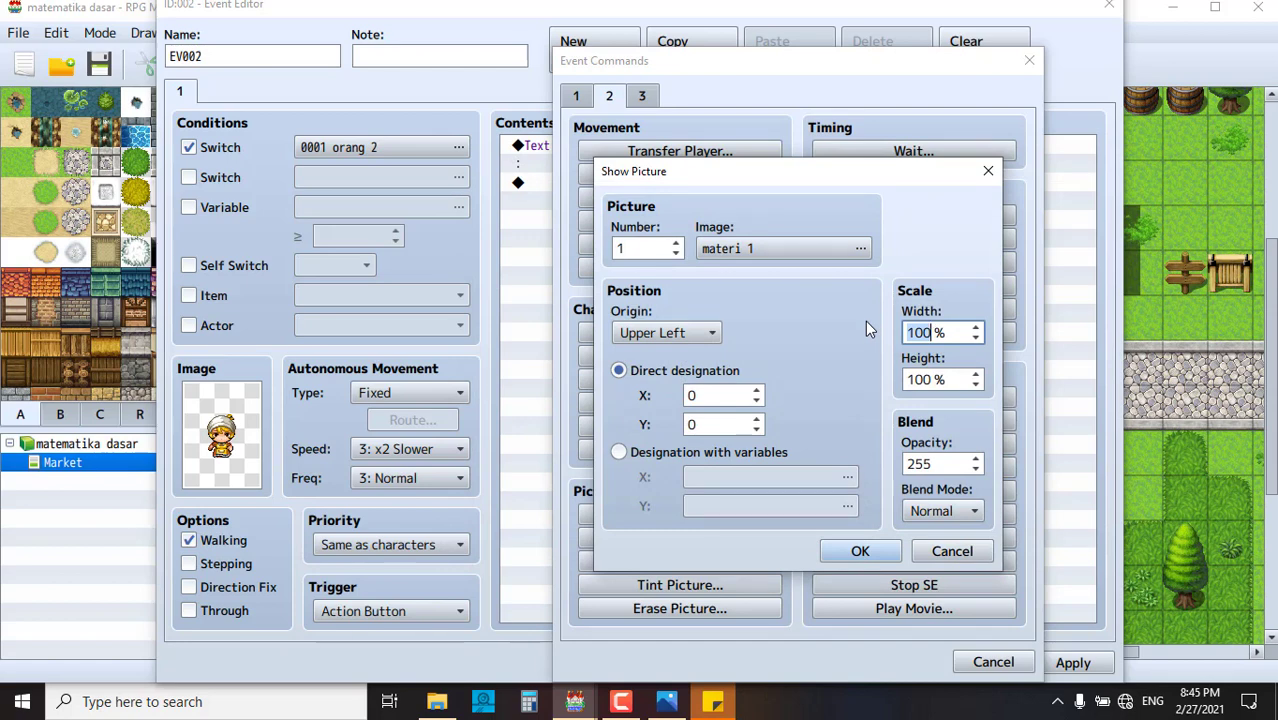
text(70)
double_click(930, 378)
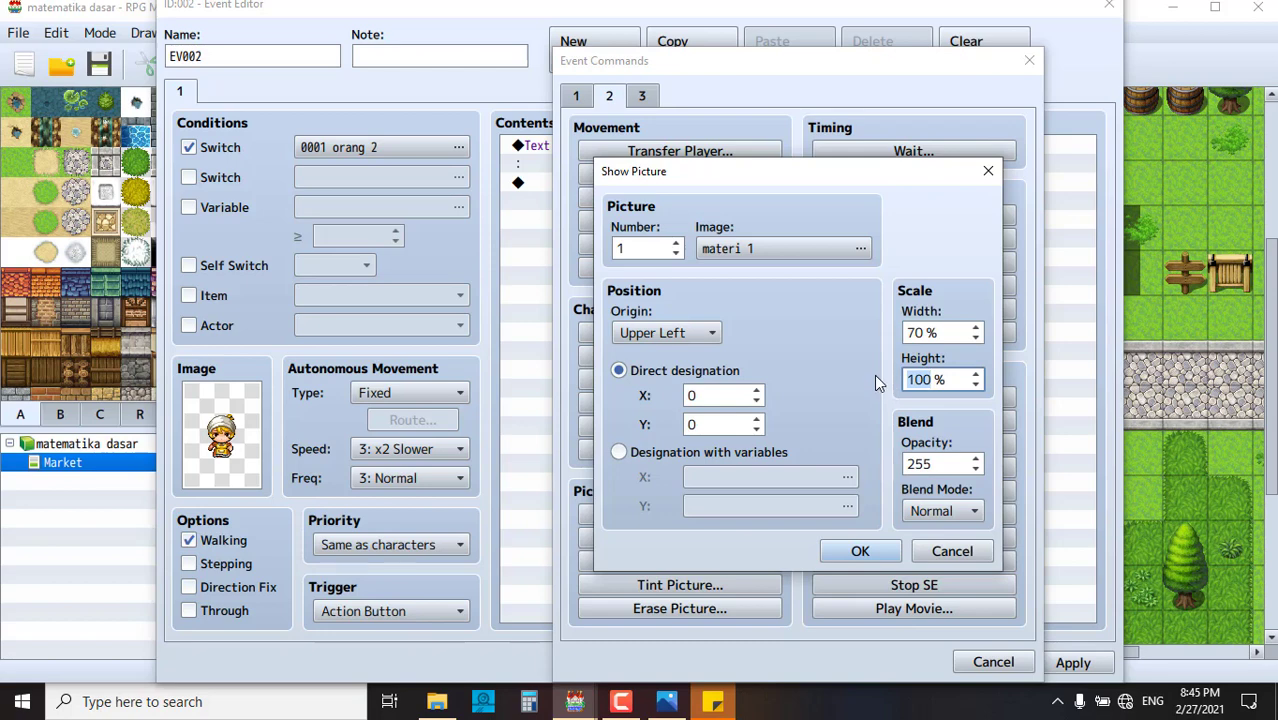
text(70)
click(701, 335)
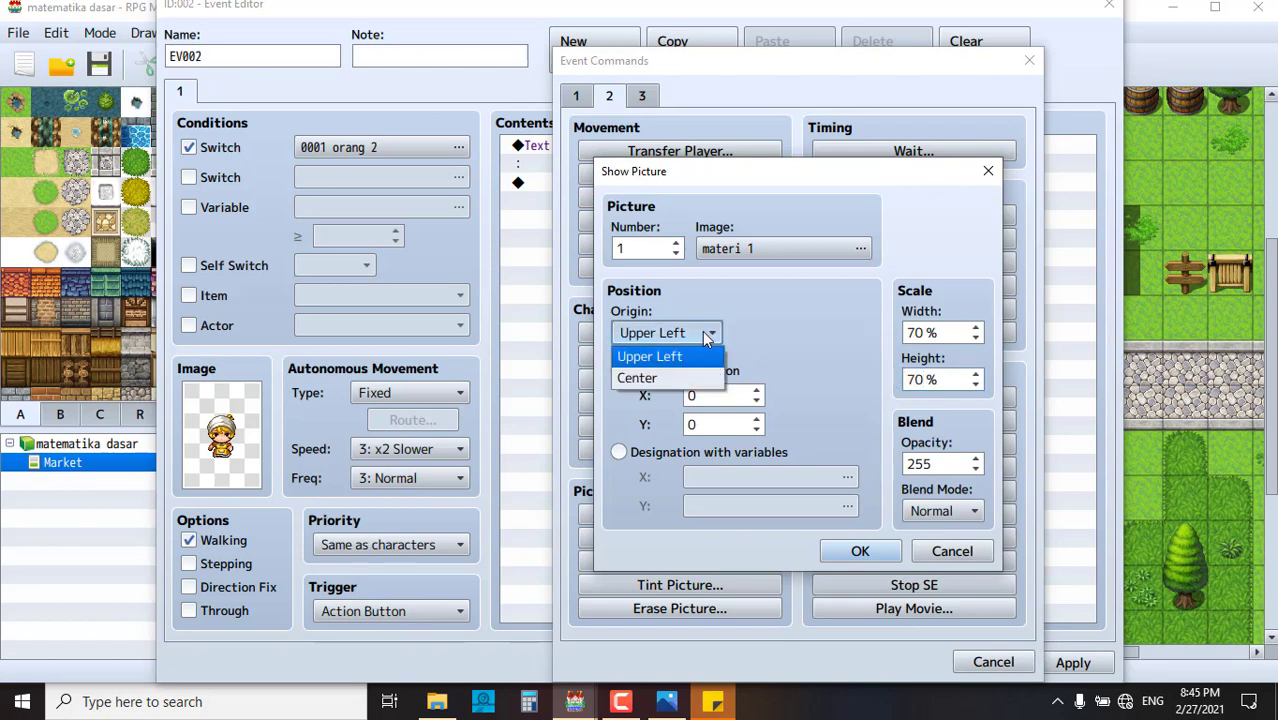
click(686, 380)
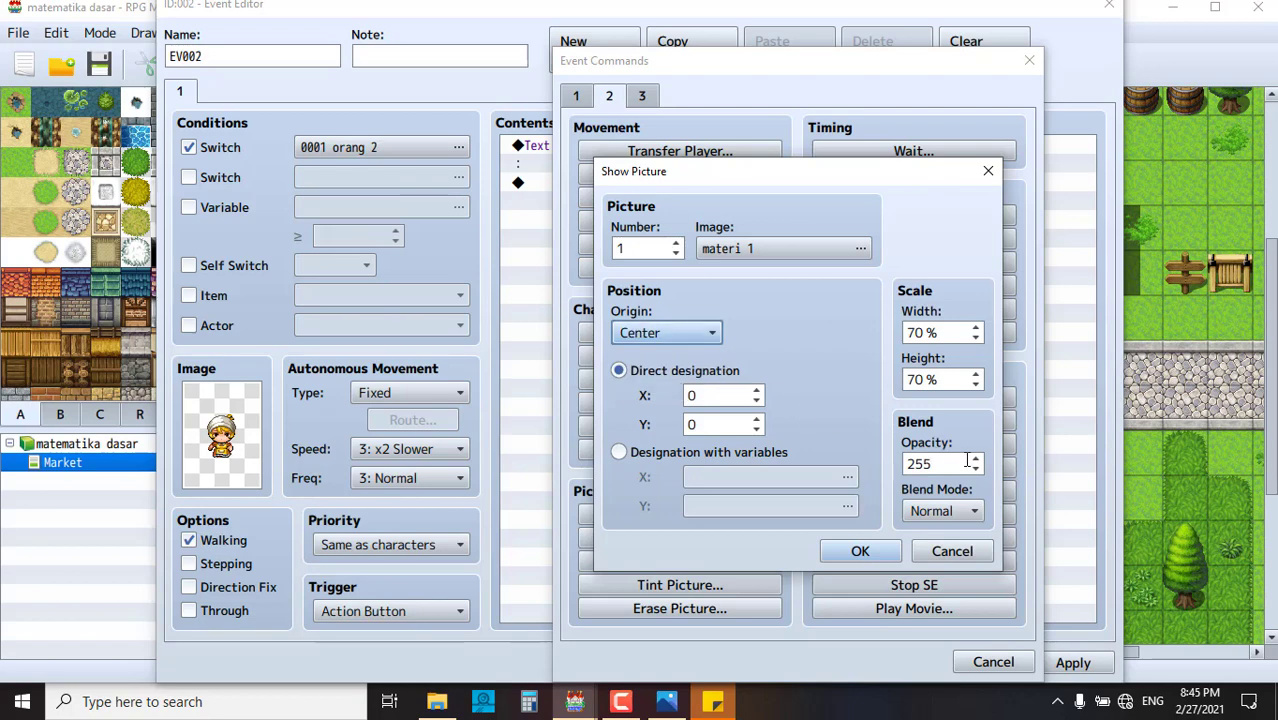
- Paste X 408 and Y 321 from Sticky Notes and add the Show Picture command
click(712, 701)
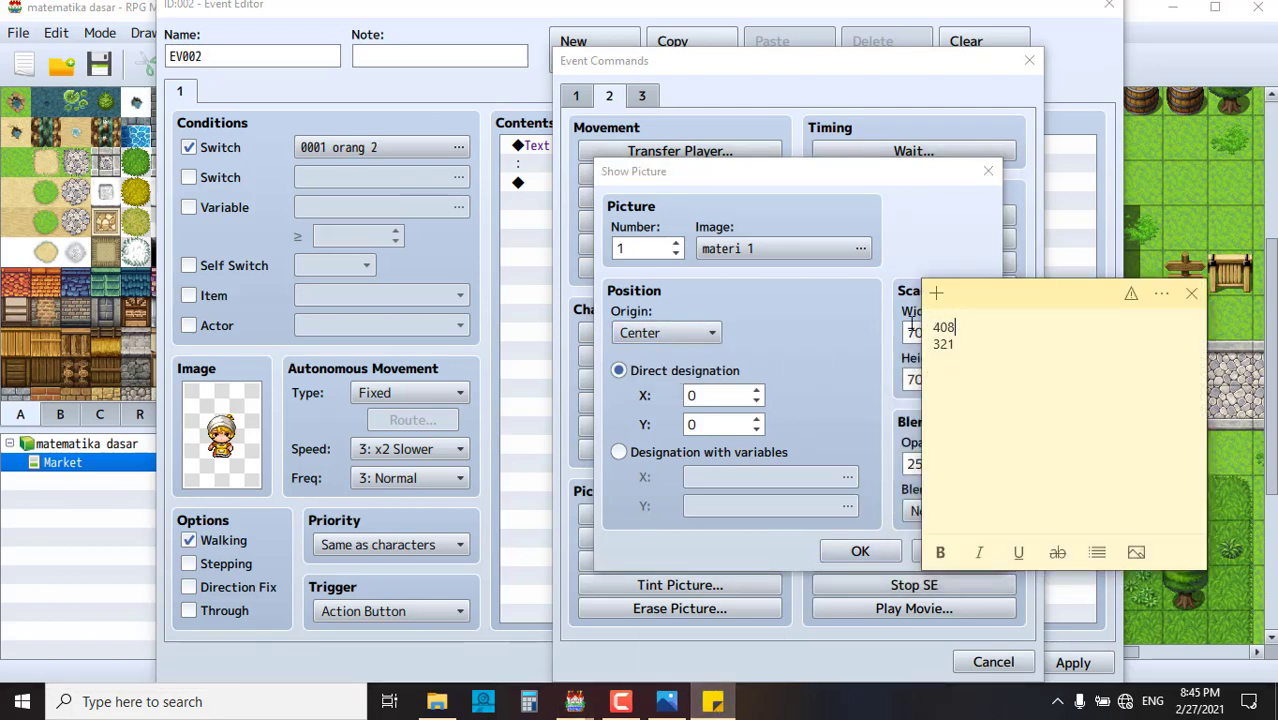
double_click(950, 327)
key(ctrl+c)
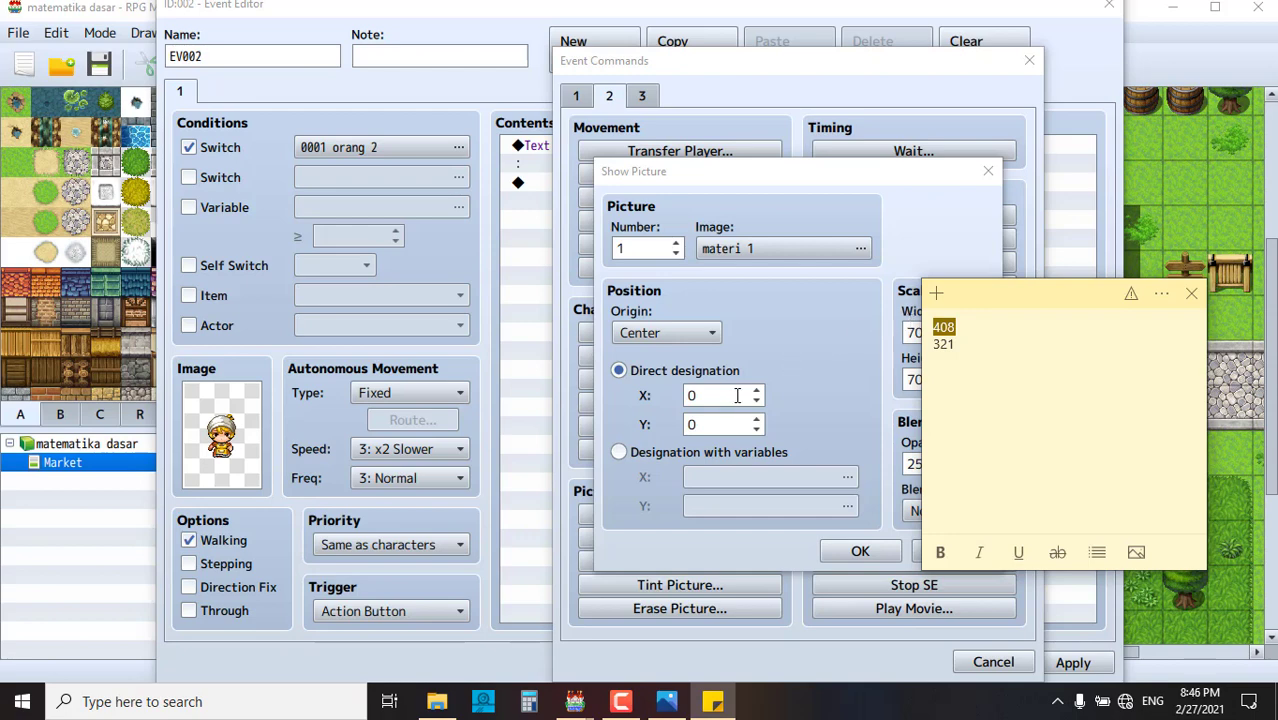
click(737, 395)
key(ctrl+v)
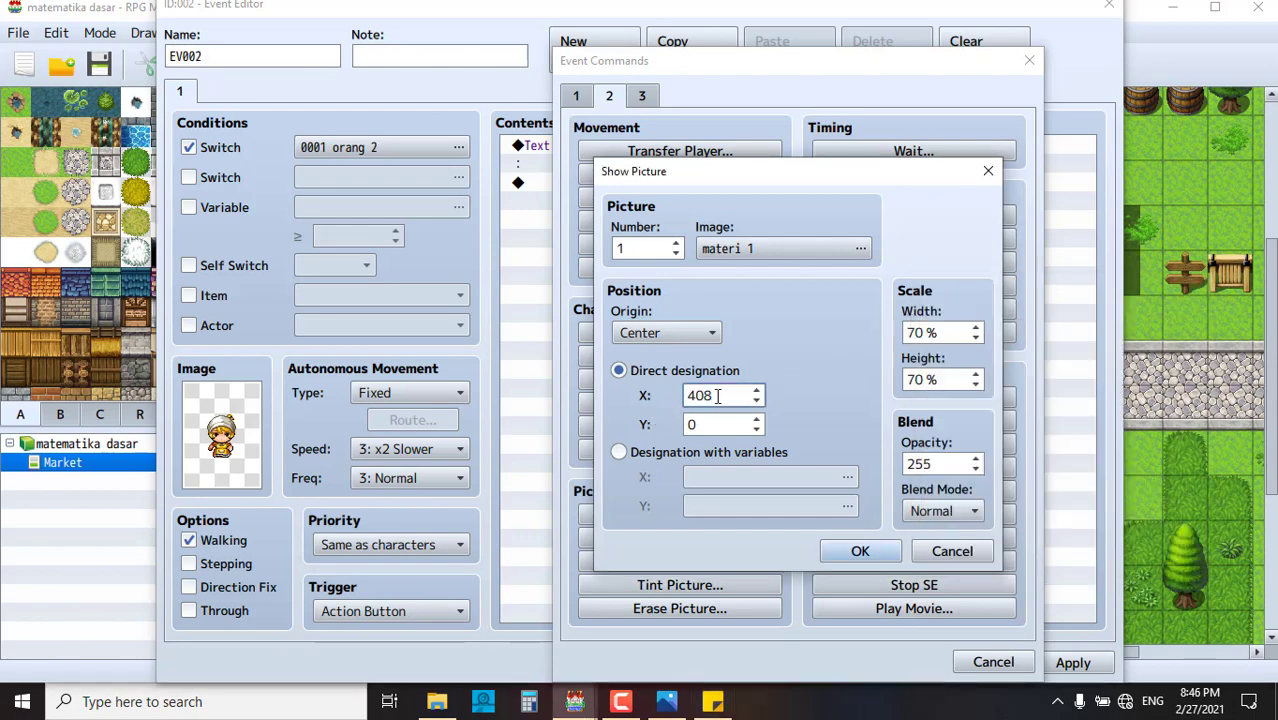
click(713, 701)
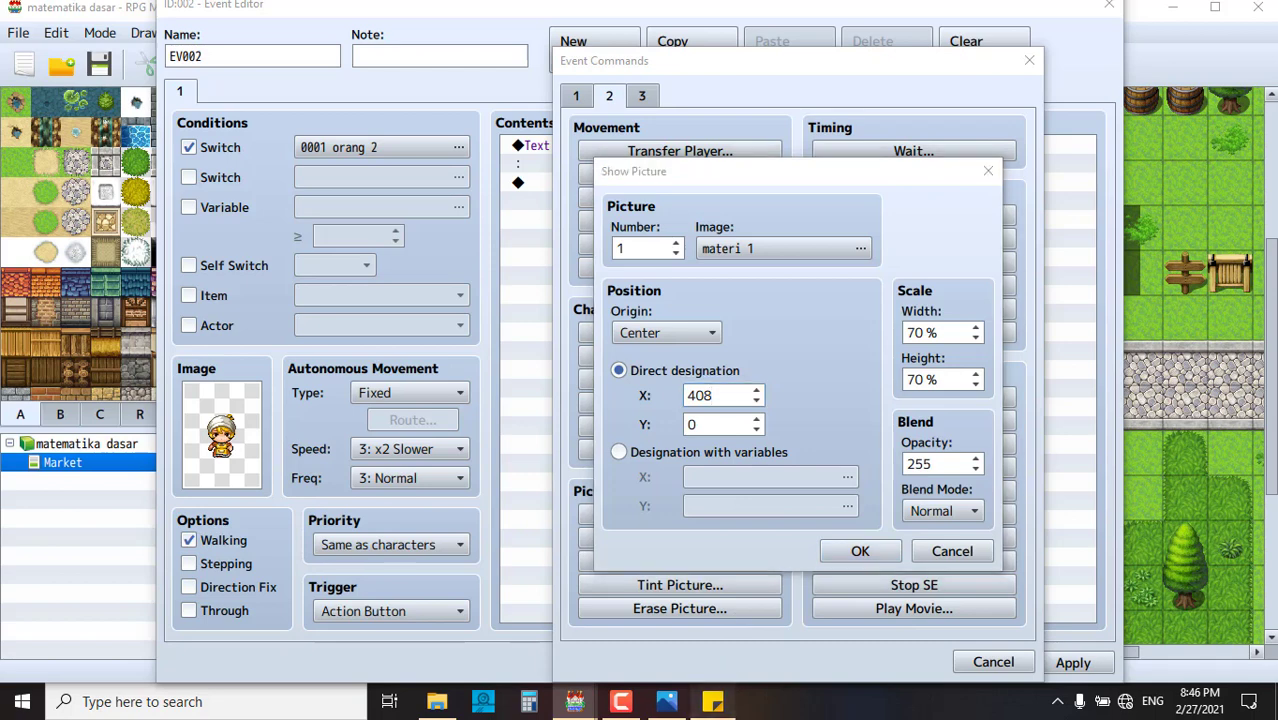
drag(978, 343, 902, 358)
key(ctrl+c)
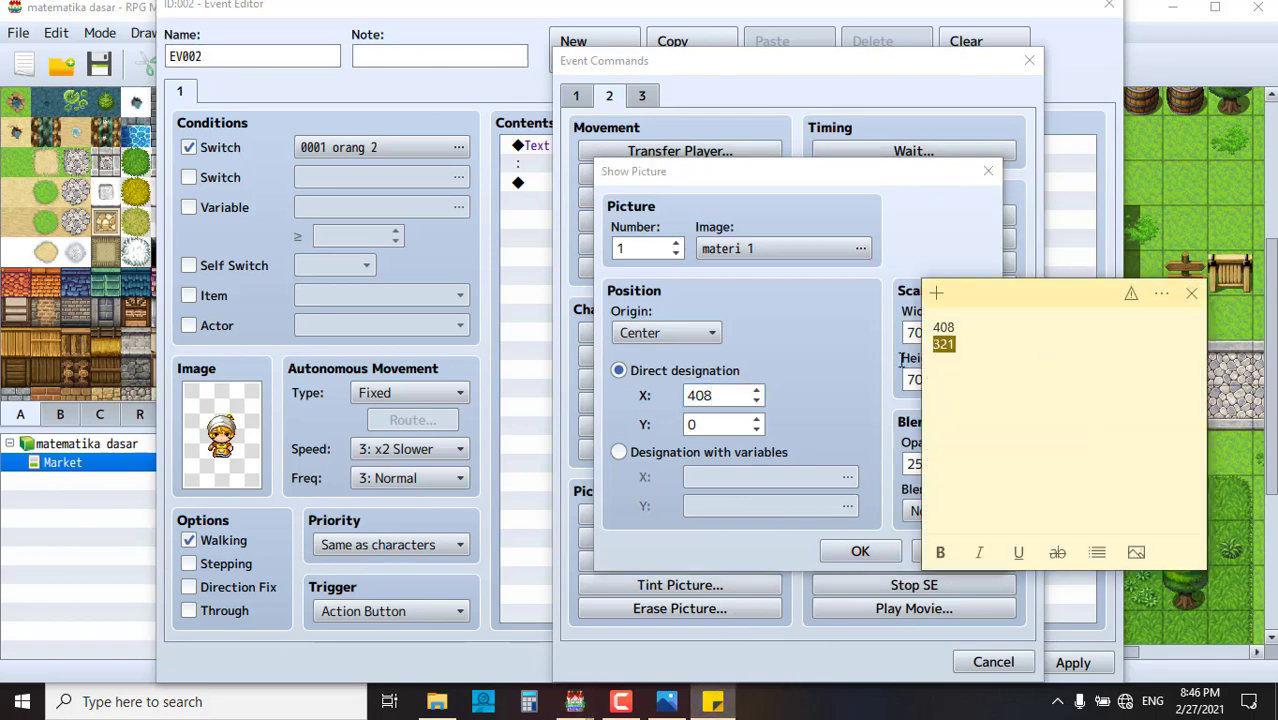
double_click(714, 426)
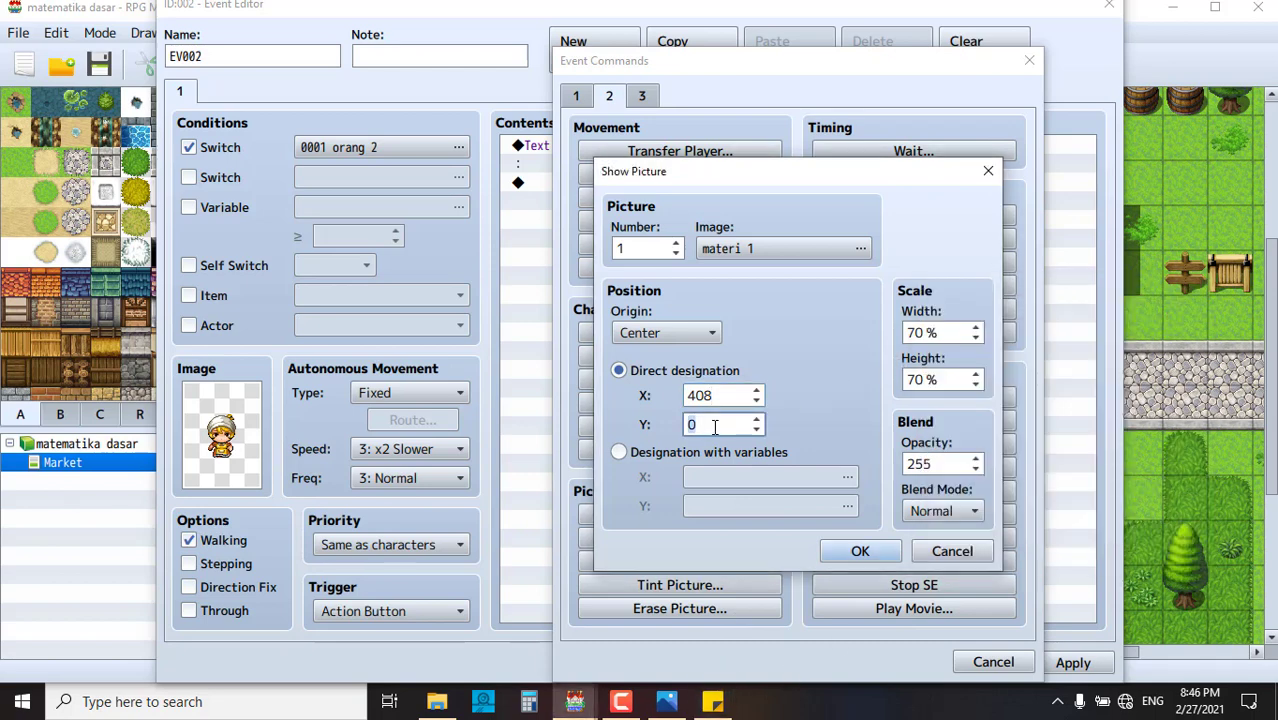
key(ctrl+v)
click(858, 551)
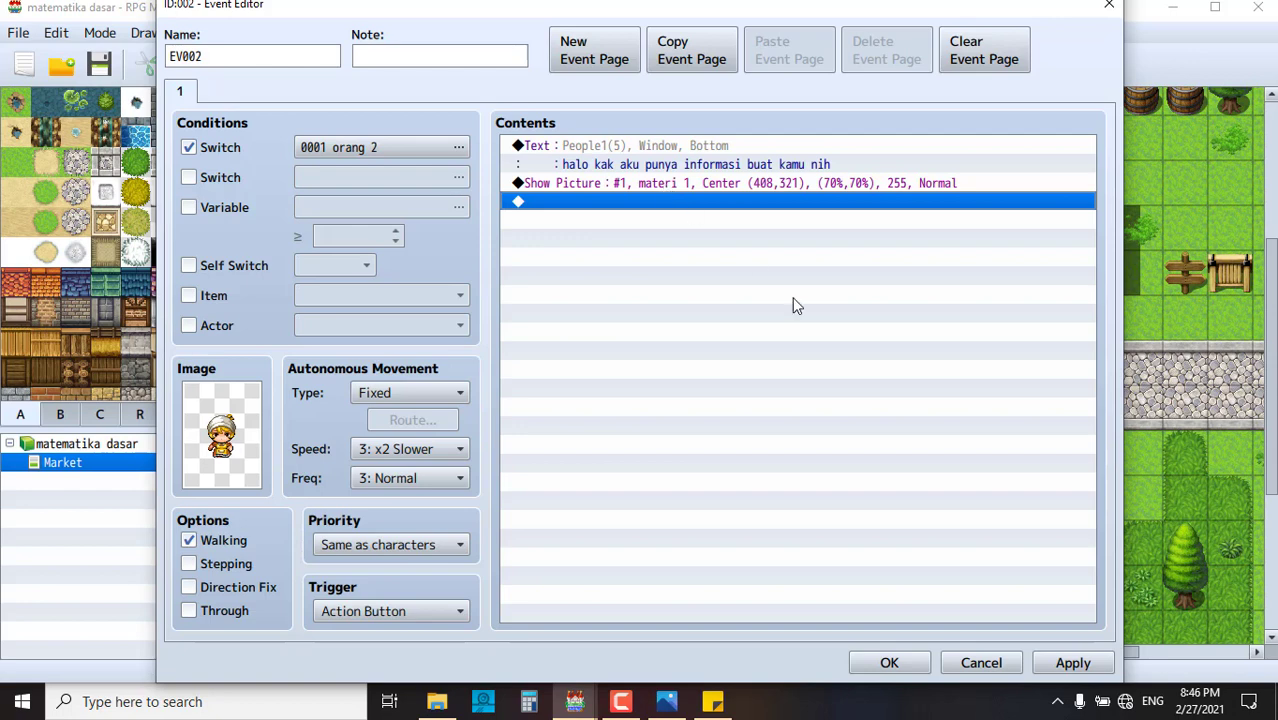
- Open Event Commands on the empty line after the picture and cancel an Erase Picture dialog
double_click(679, 204)
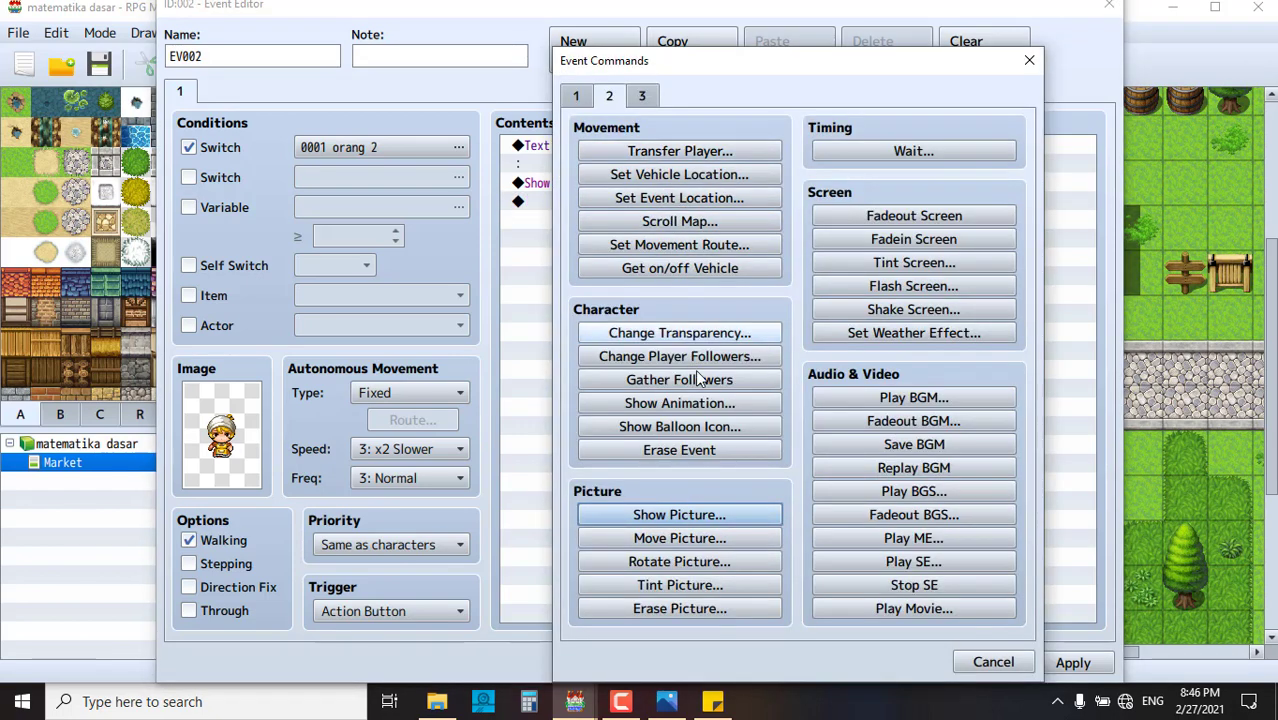
click(706, 610)
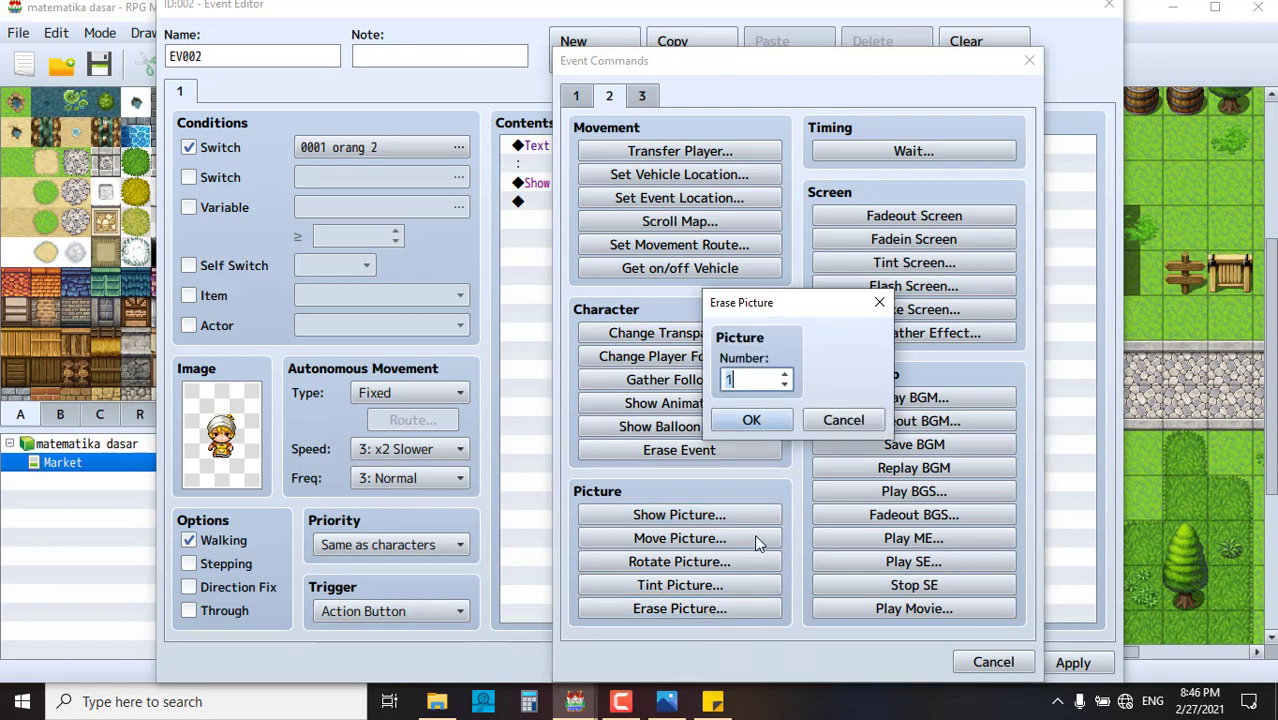
click(840, 421)
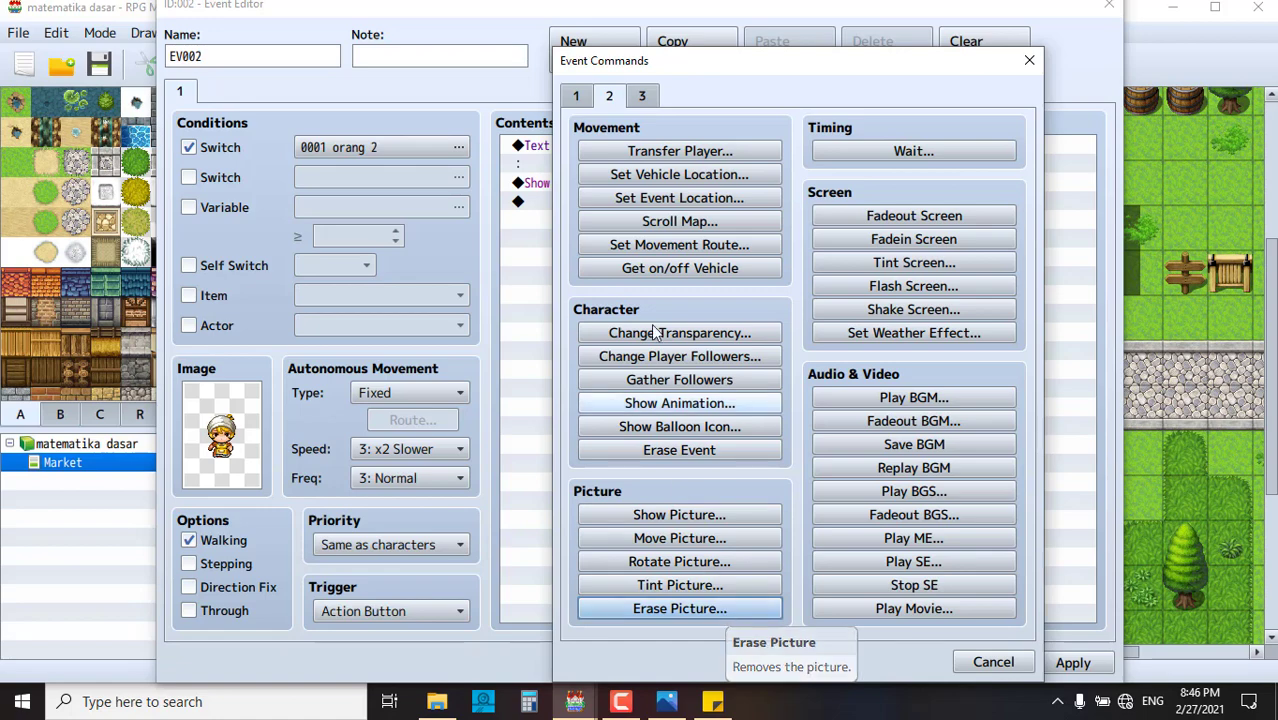
- Begin a Show Choices command with choice #1 'ok sudah paham' and Cancel set to Choice #2
click(576, 97)
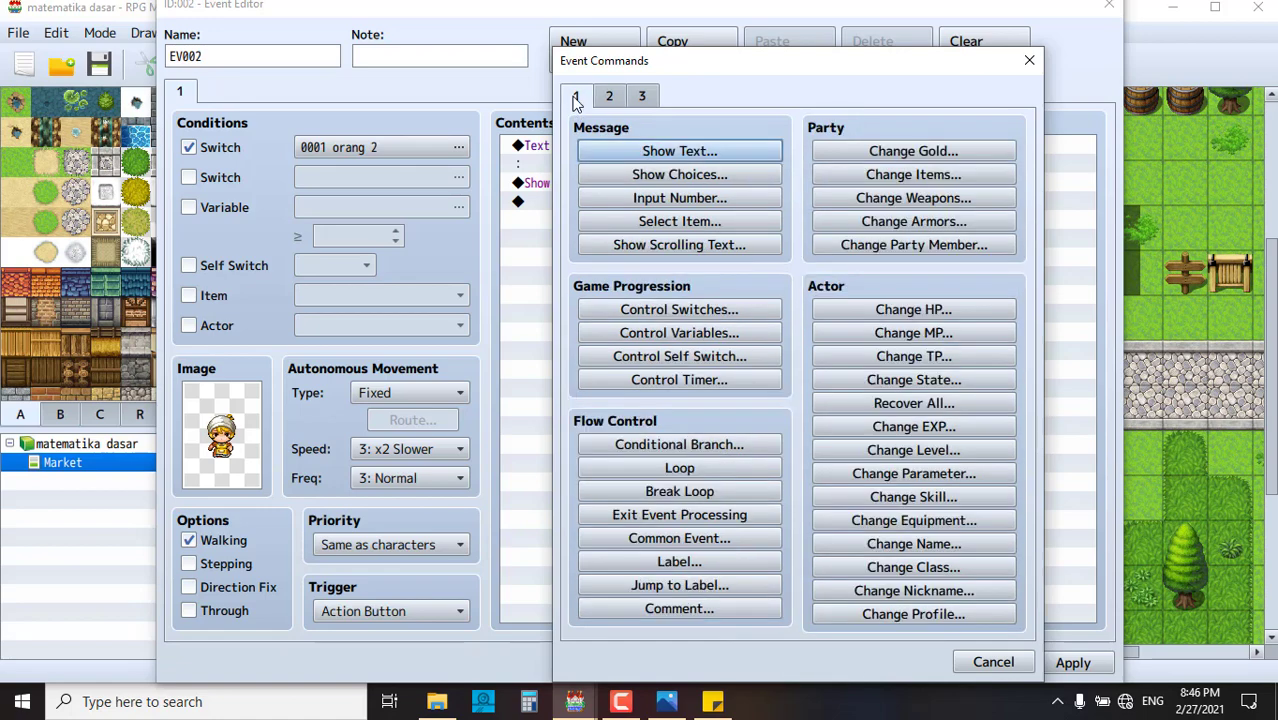
click(705, 177)
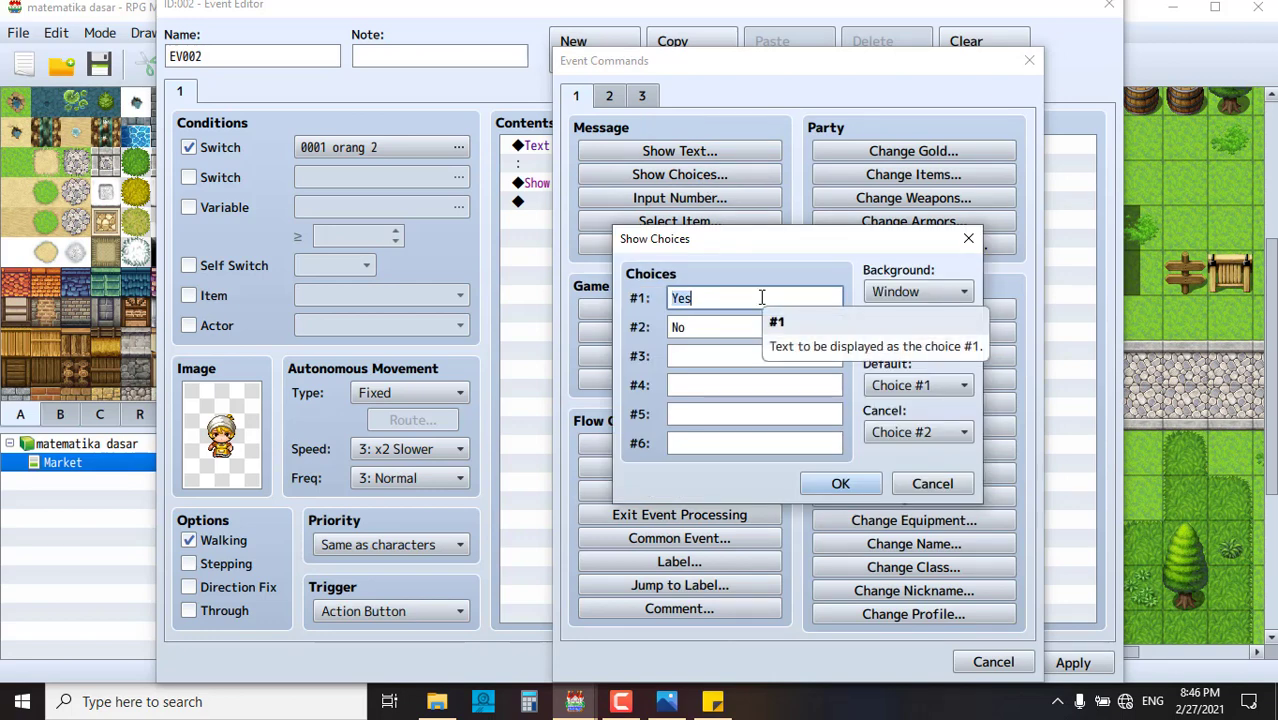
text(ok)
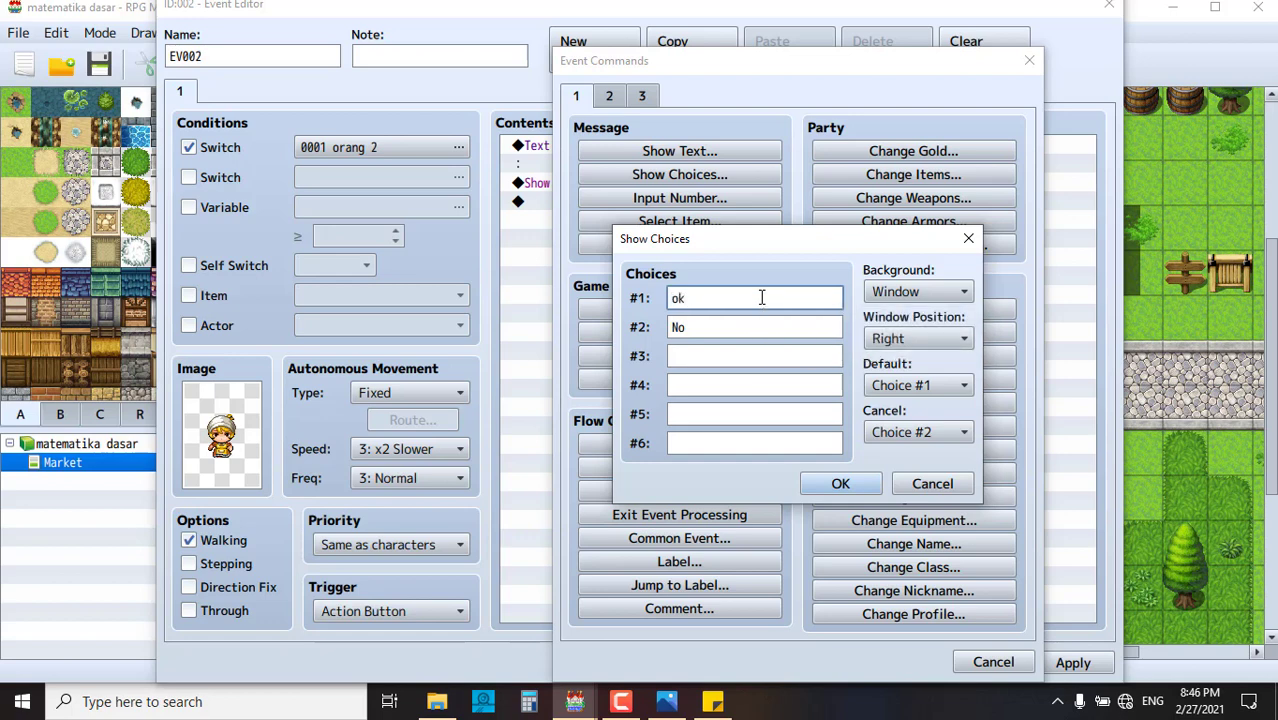
text( sudah paham)
click(772, 325)
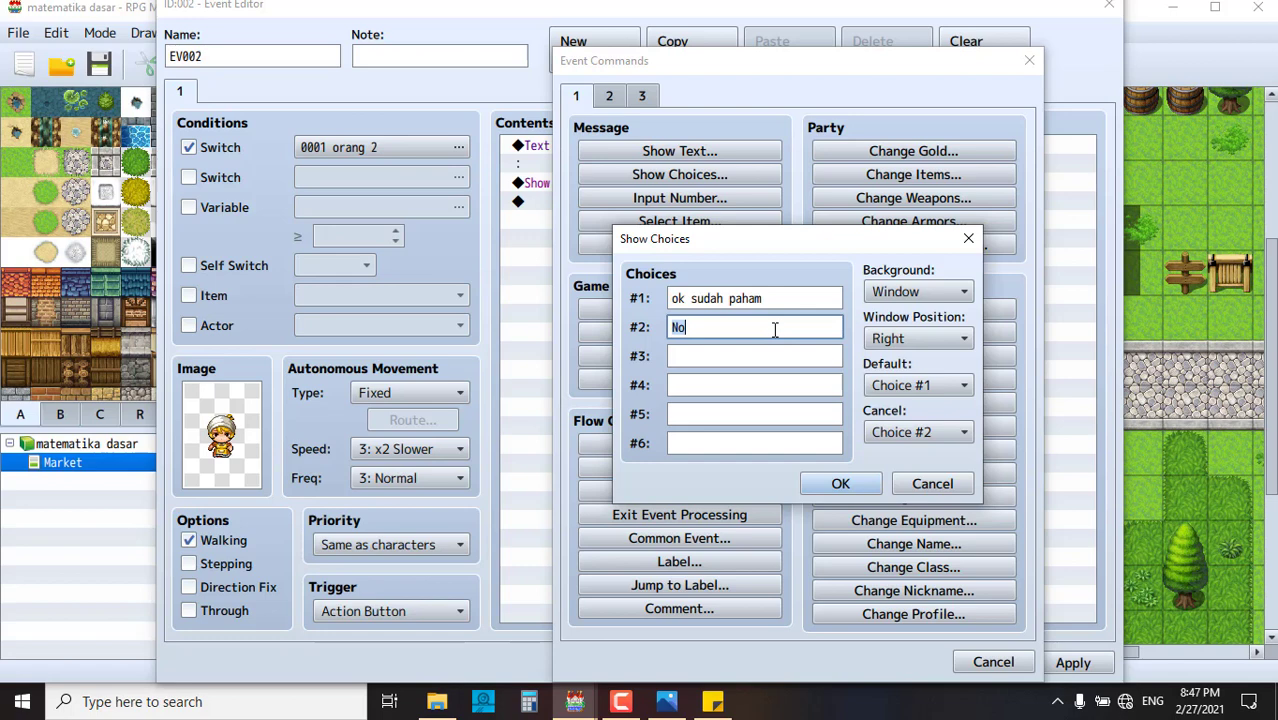
click(935, 433)
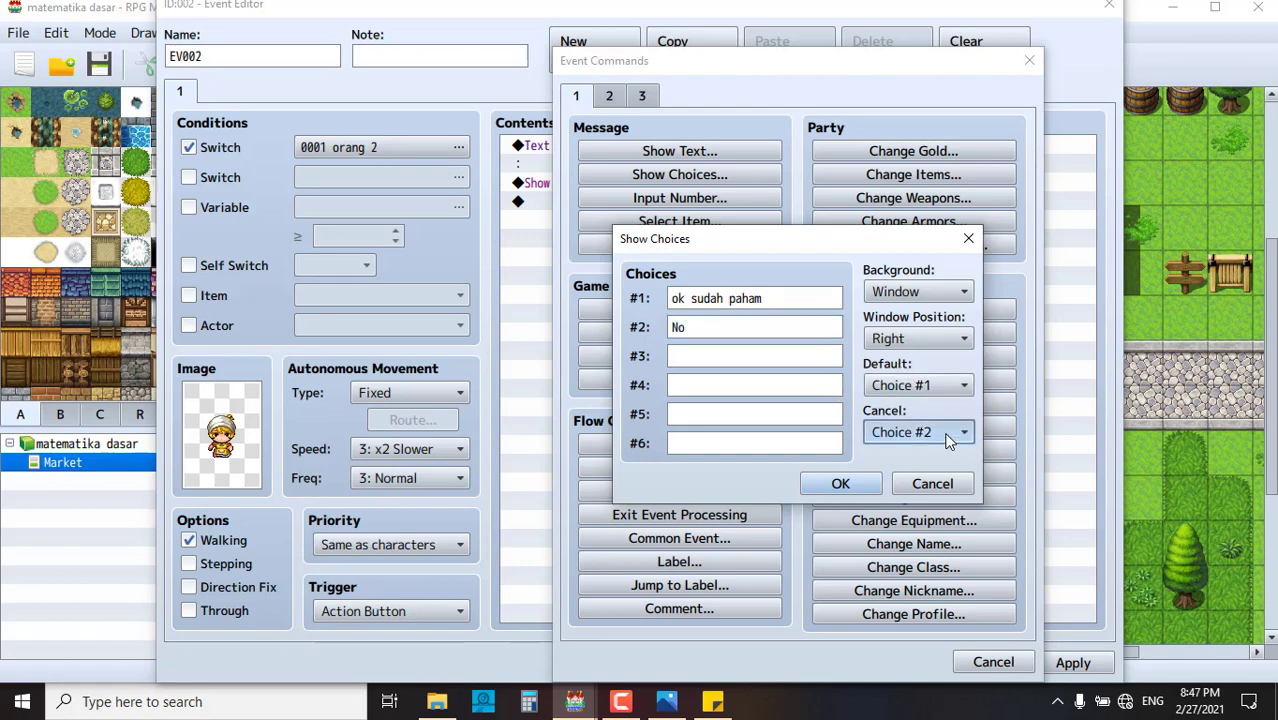
click(930, 479)
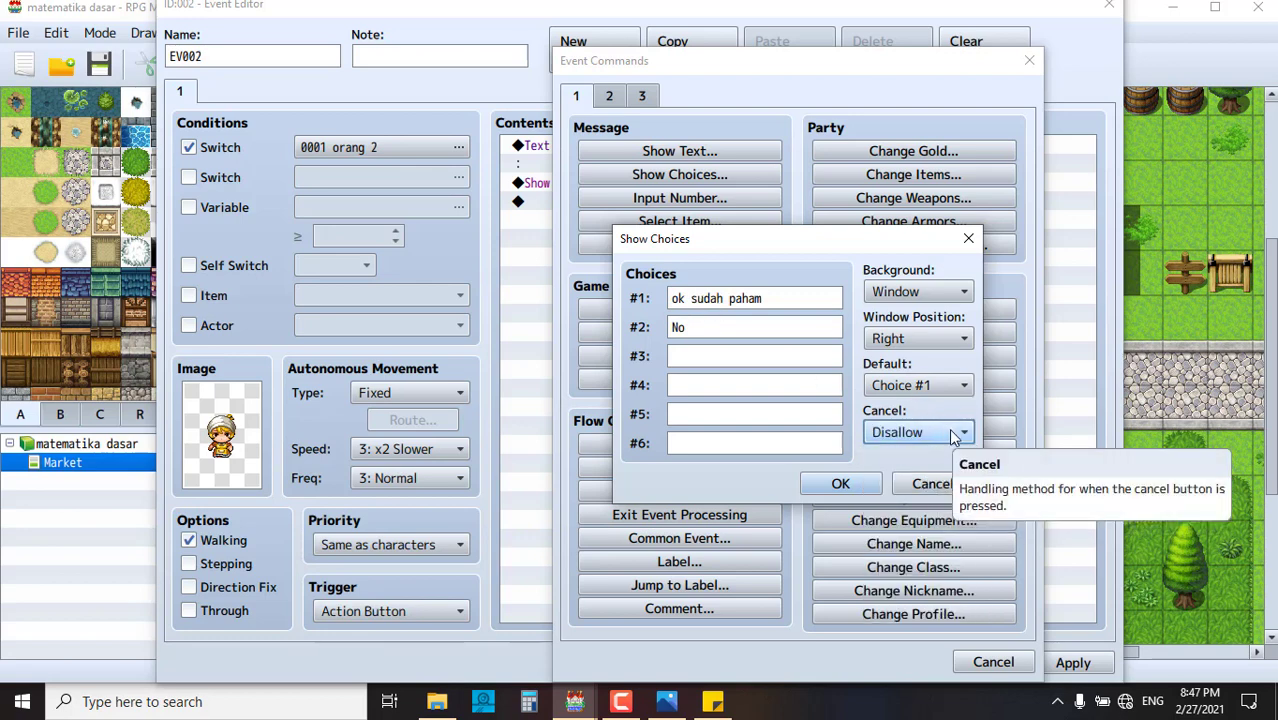
click(954, 436)
click(936, 497)
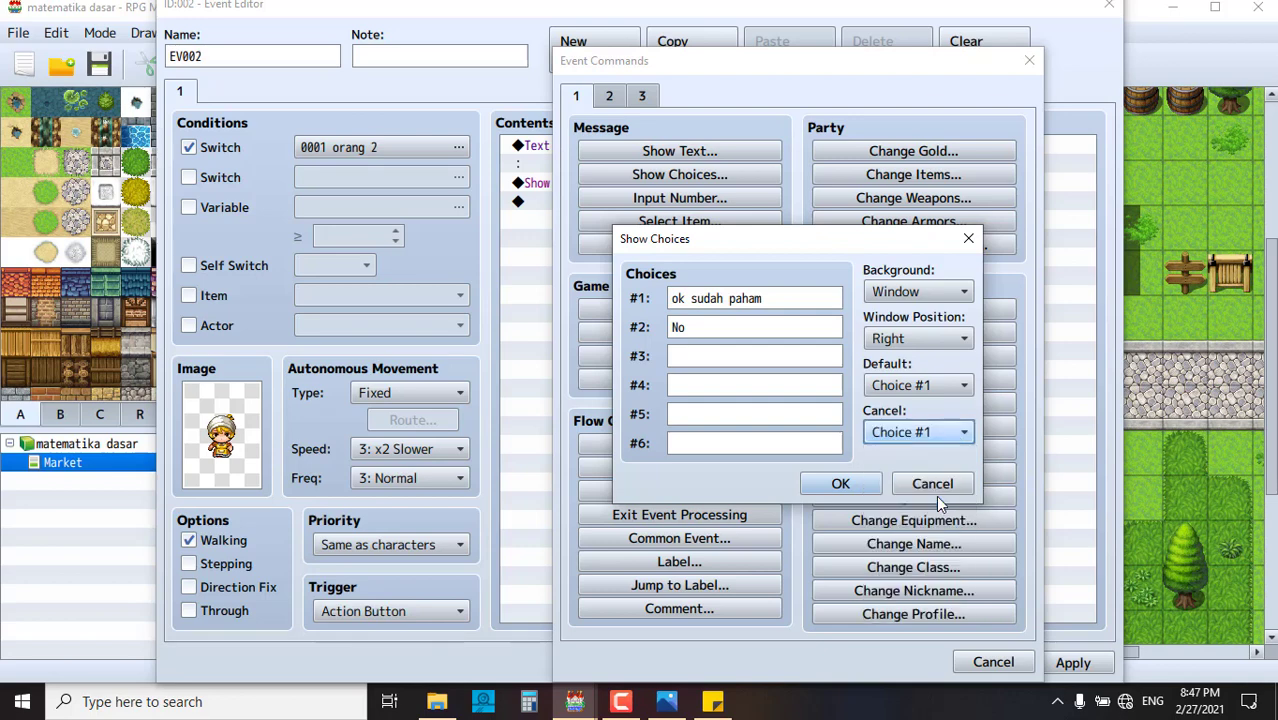
click(958, 430)
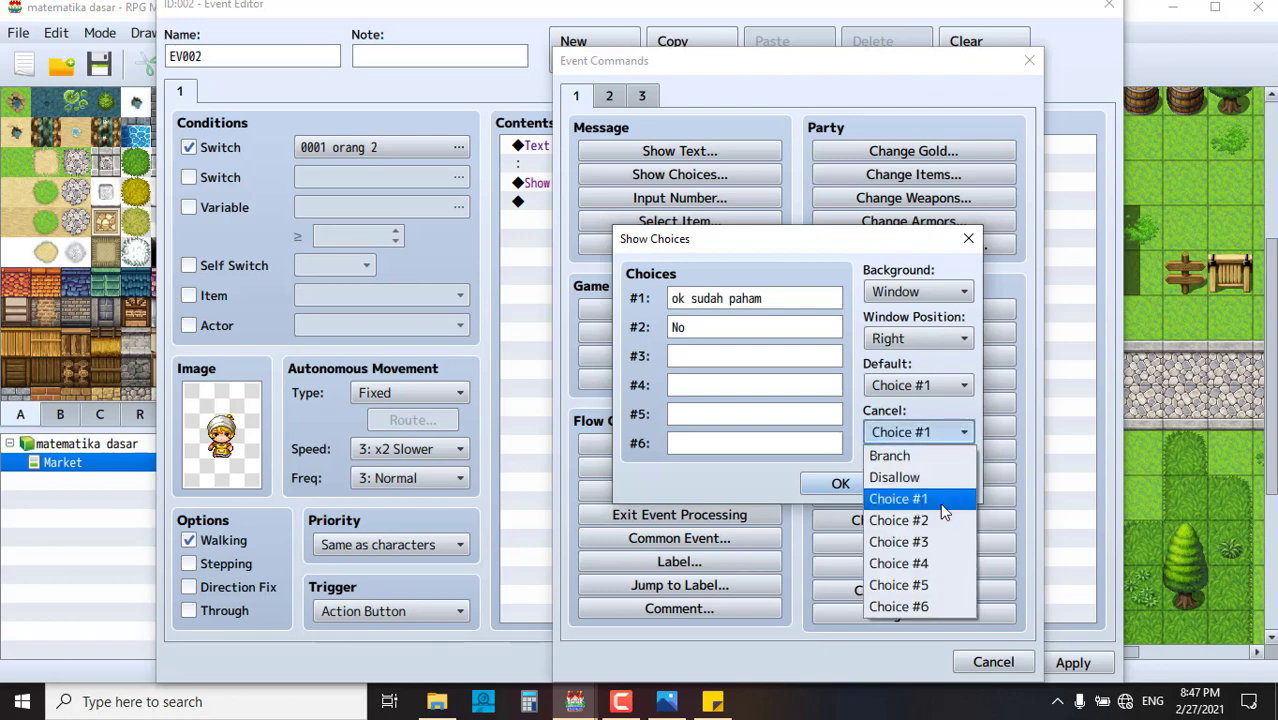
click(946, 522)
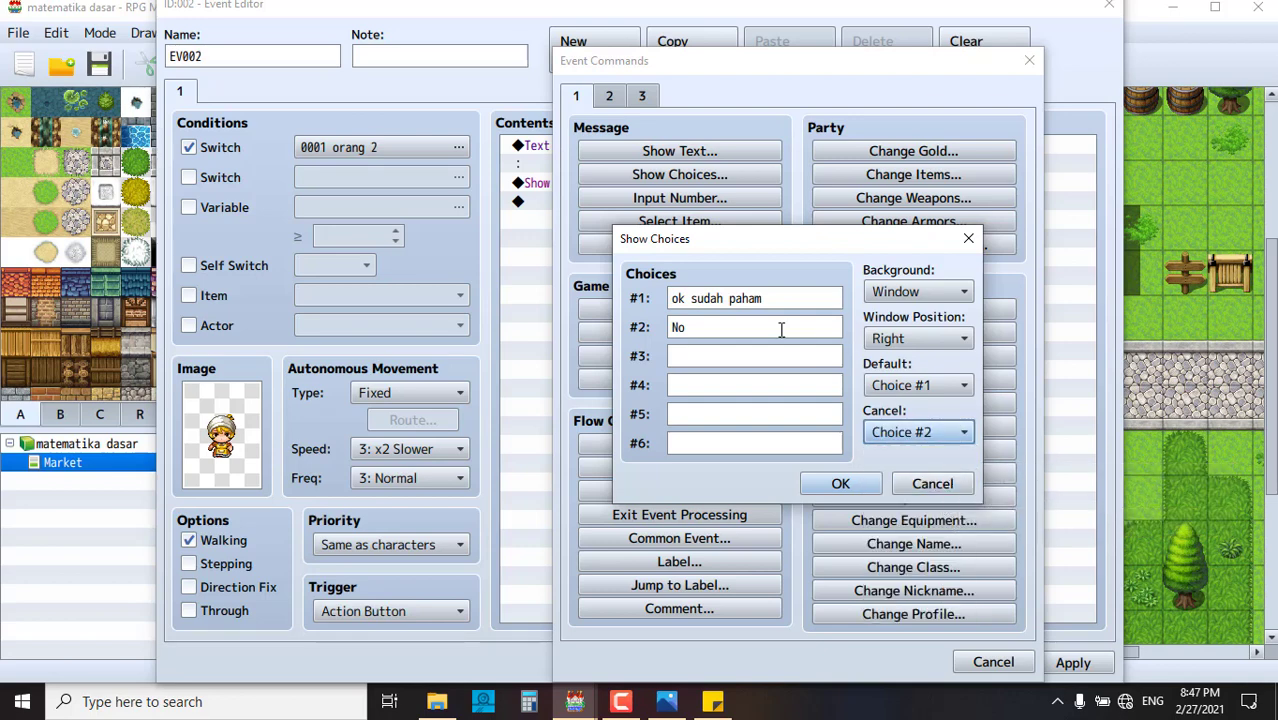
- Clear the second choice 'No', set the default to Choice #6, and add the command
click(674, 329)
drag(700, 328, 674, 328)
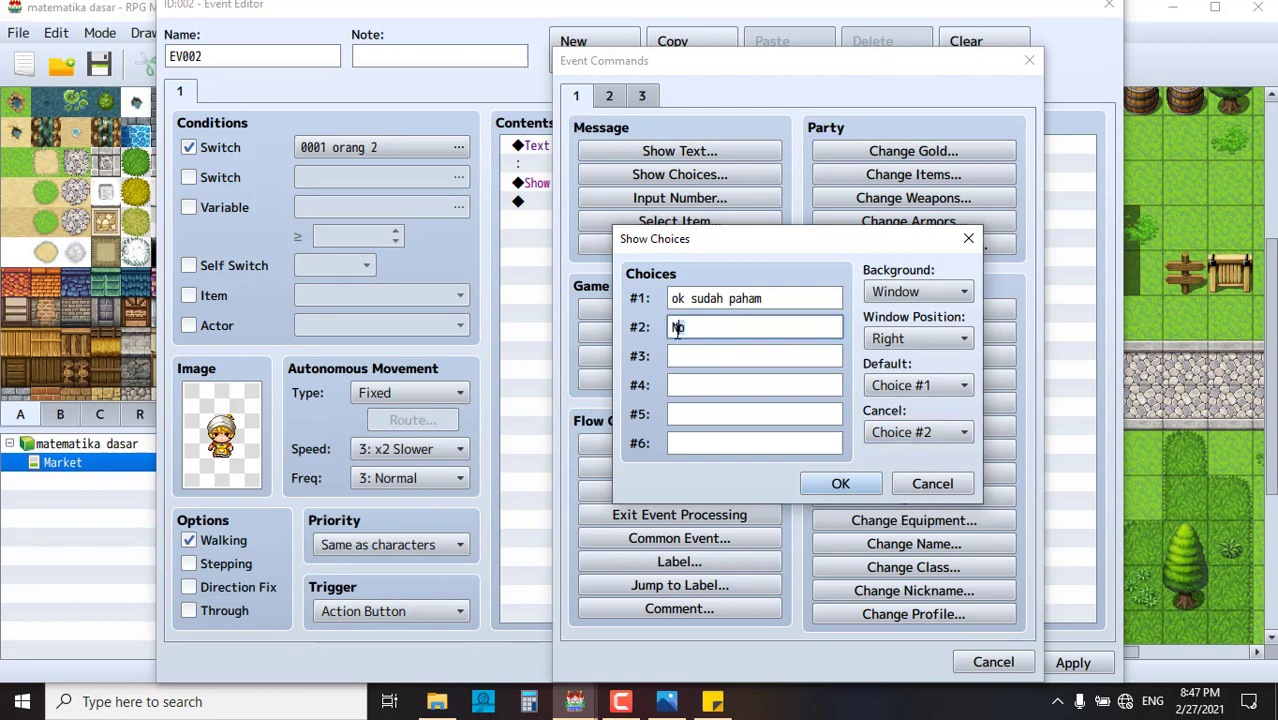
key(BackSpace)
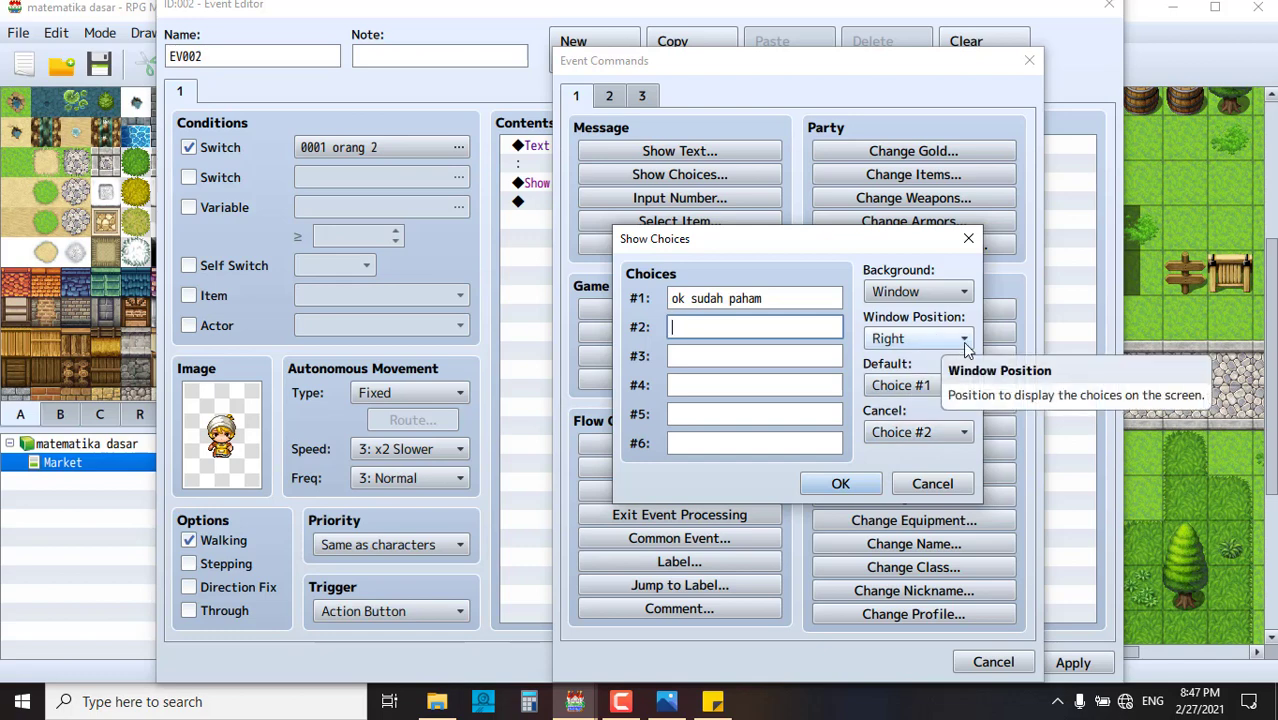
click(949, 390)
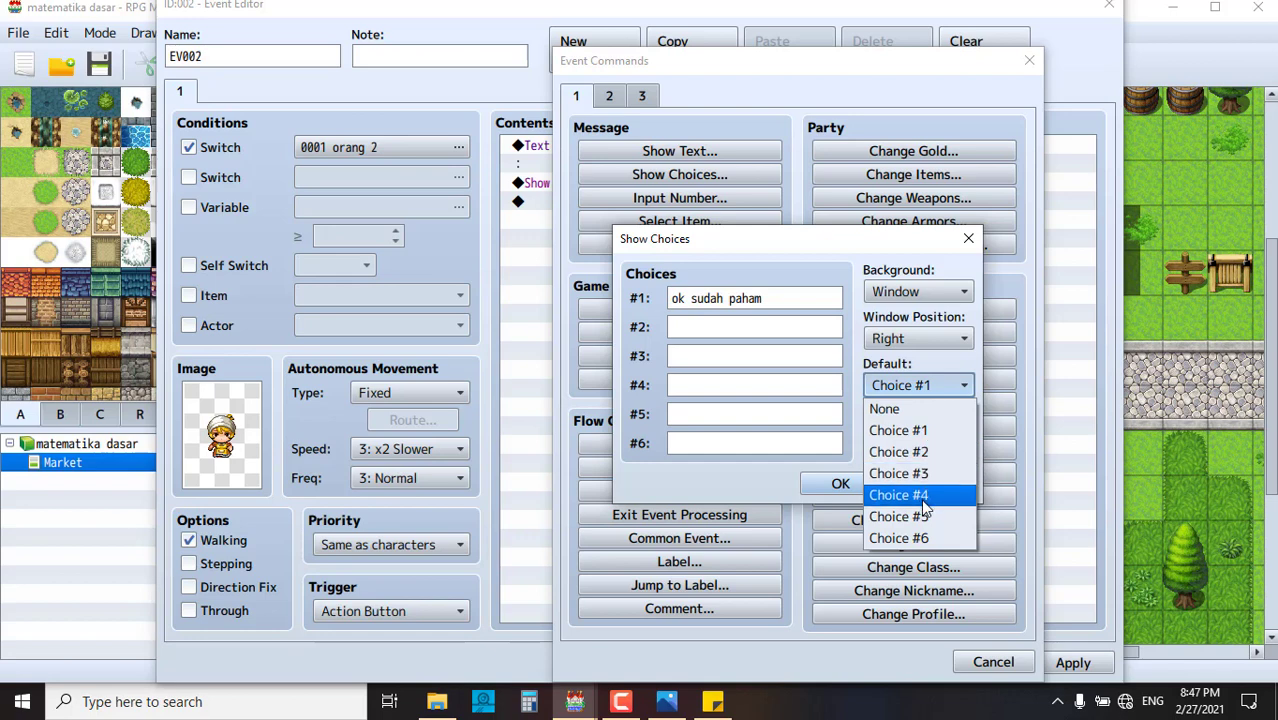
click(918, 538)
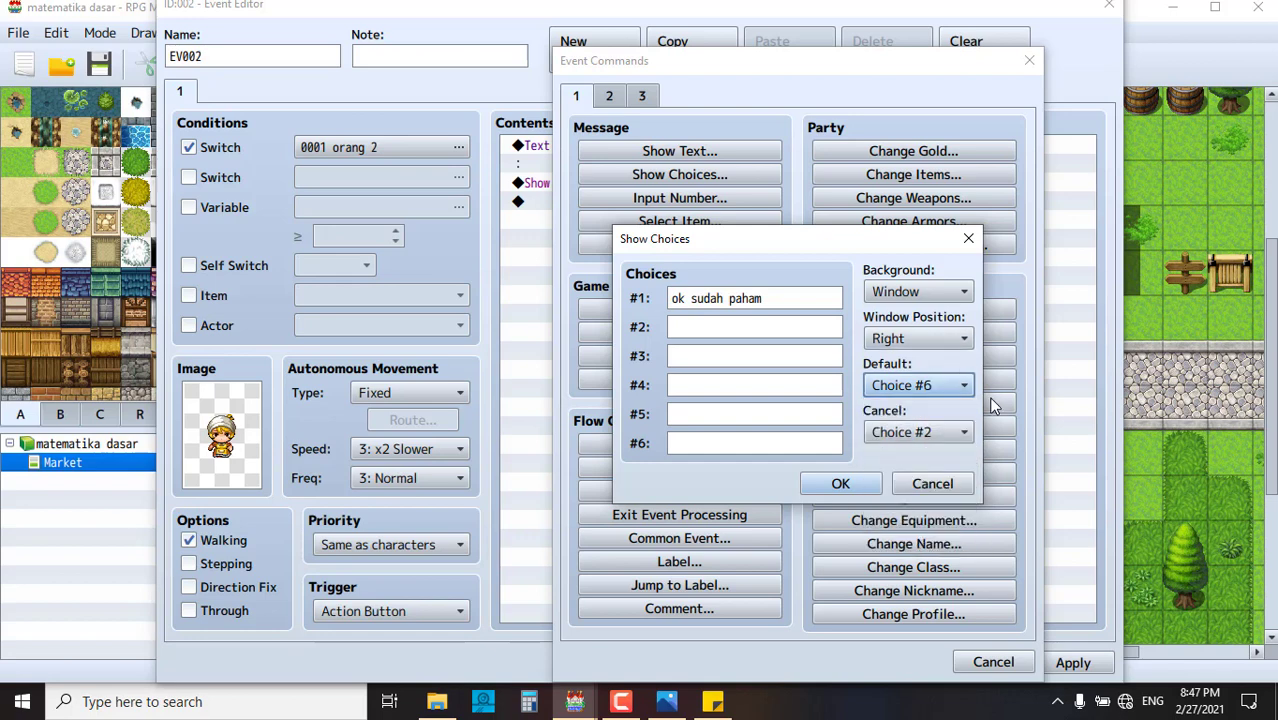
click(961, 384)
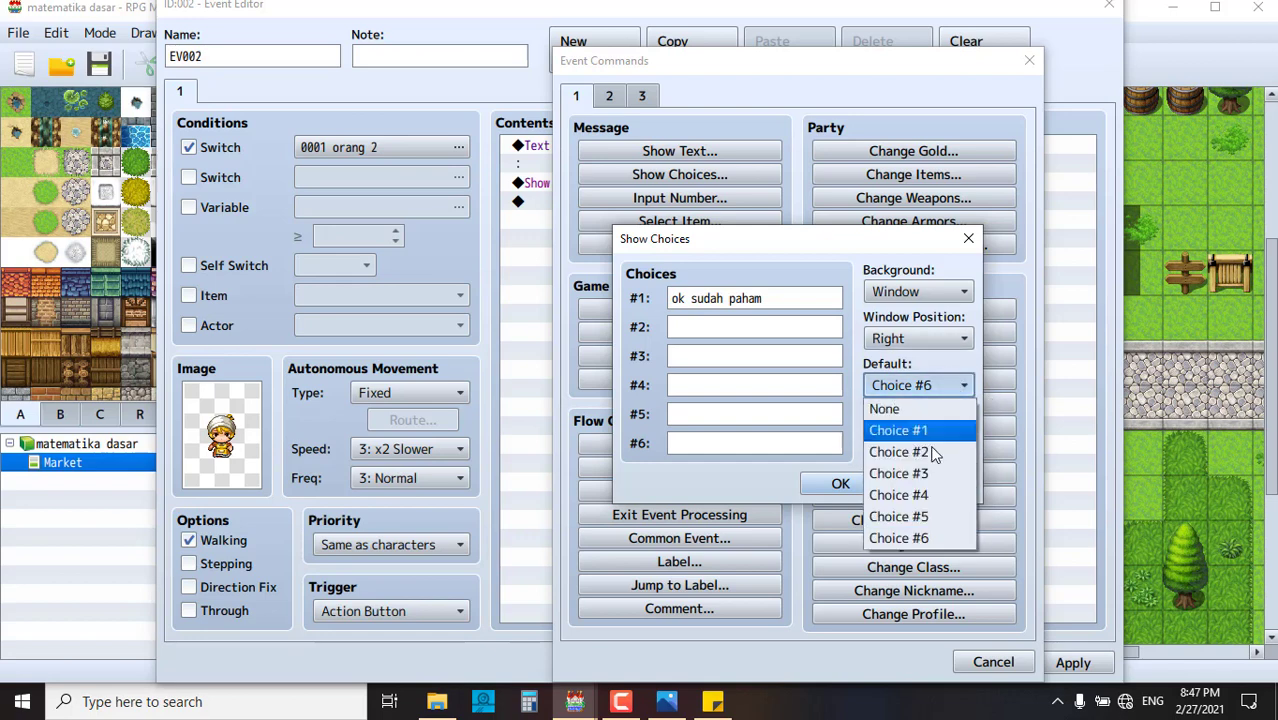
click(930, 538)
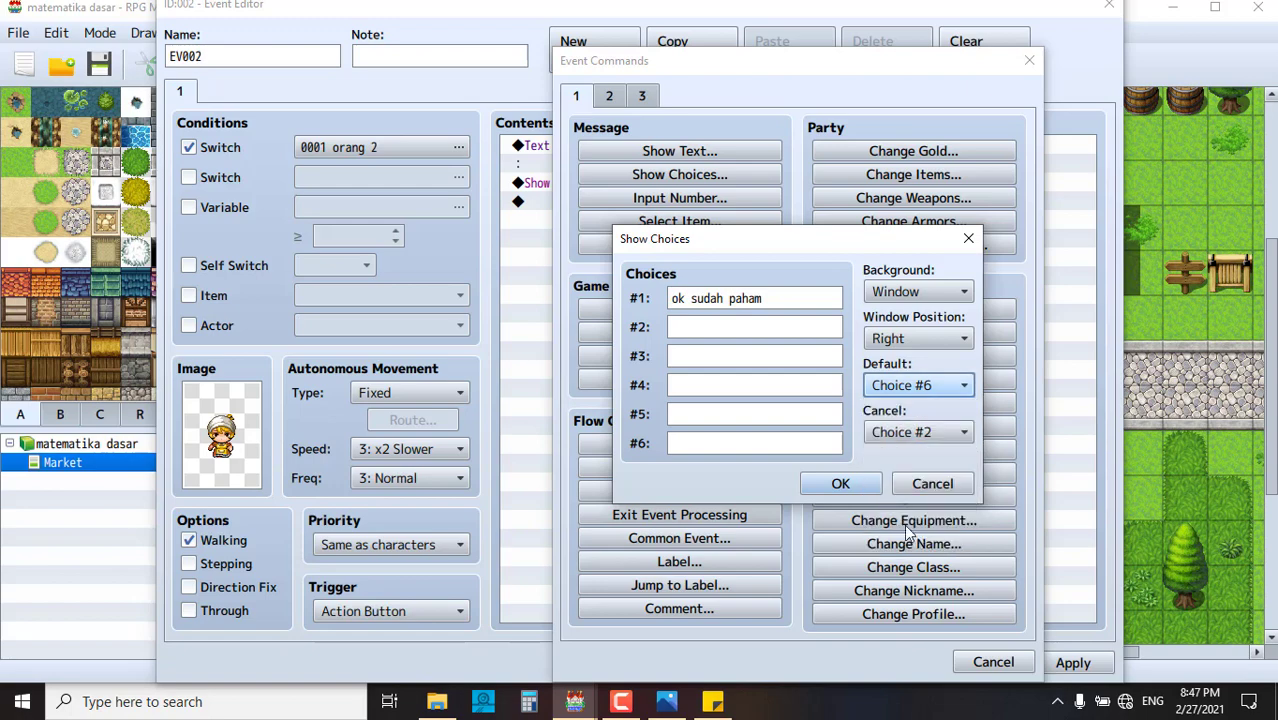
click(836, 482)
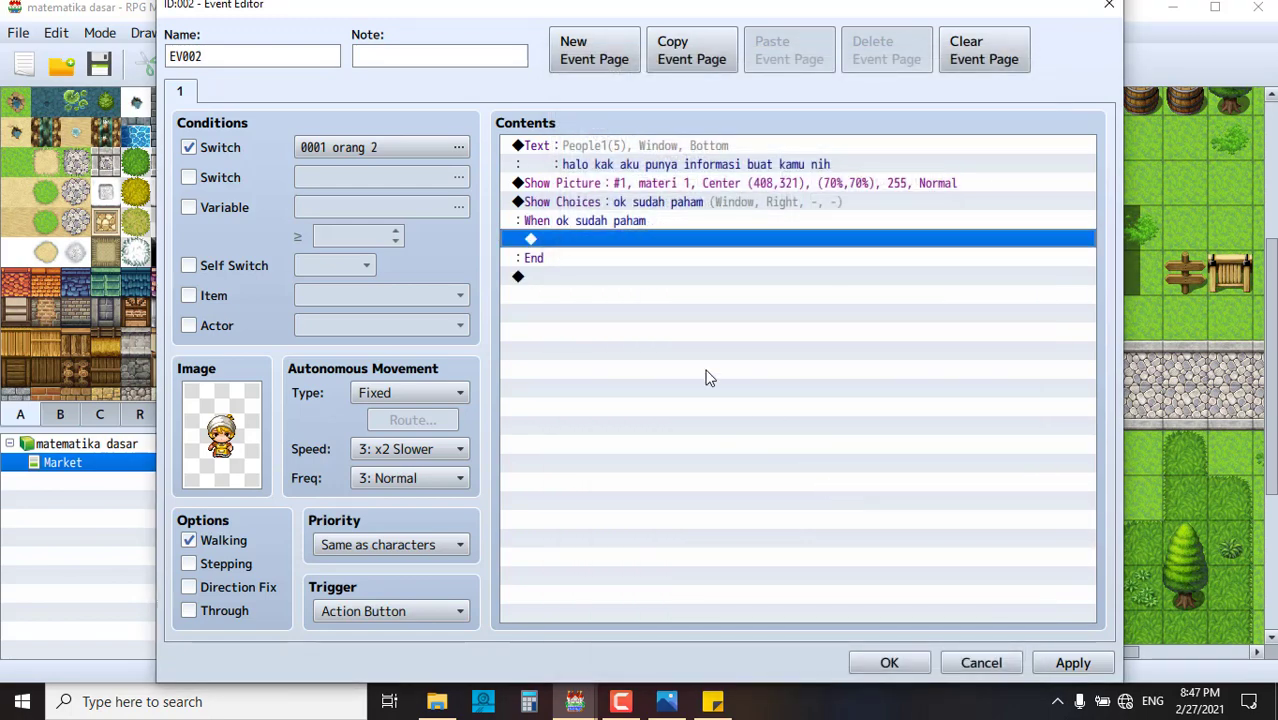
- Insert an Erase Picture #1 command inside the 'When ok sudah paham' branch
click(596, 272)
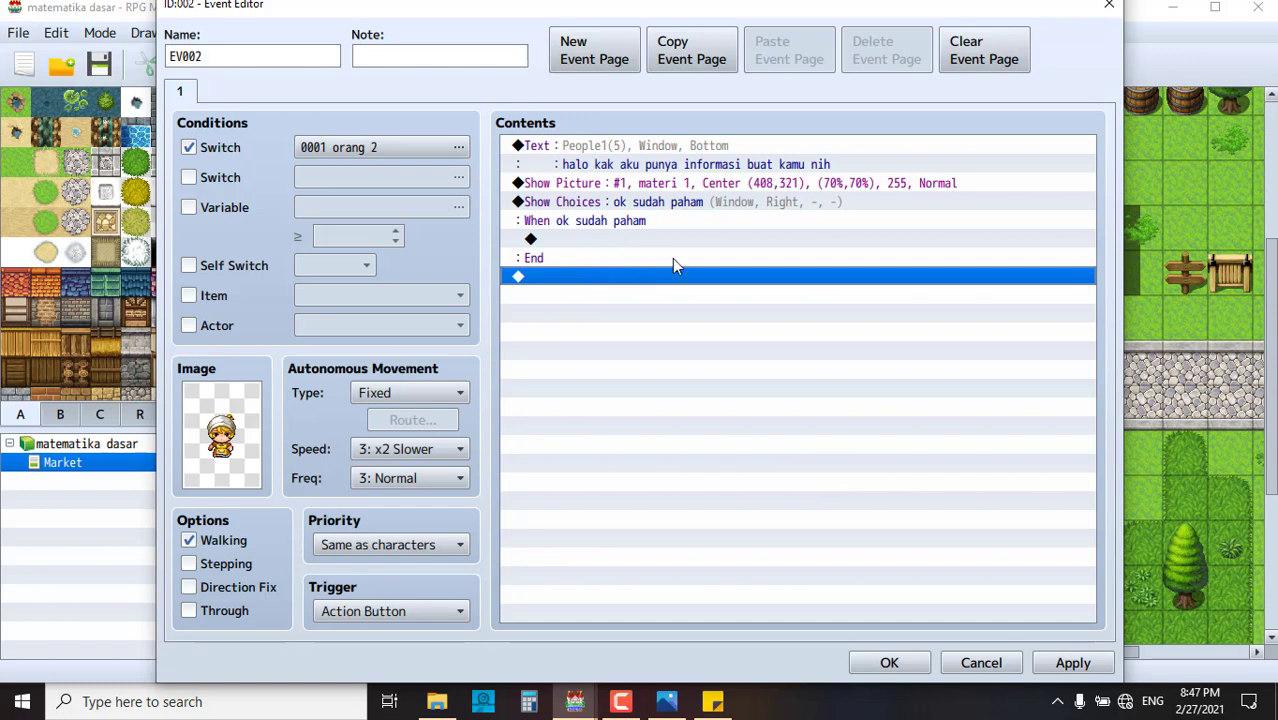
click(650, 224)
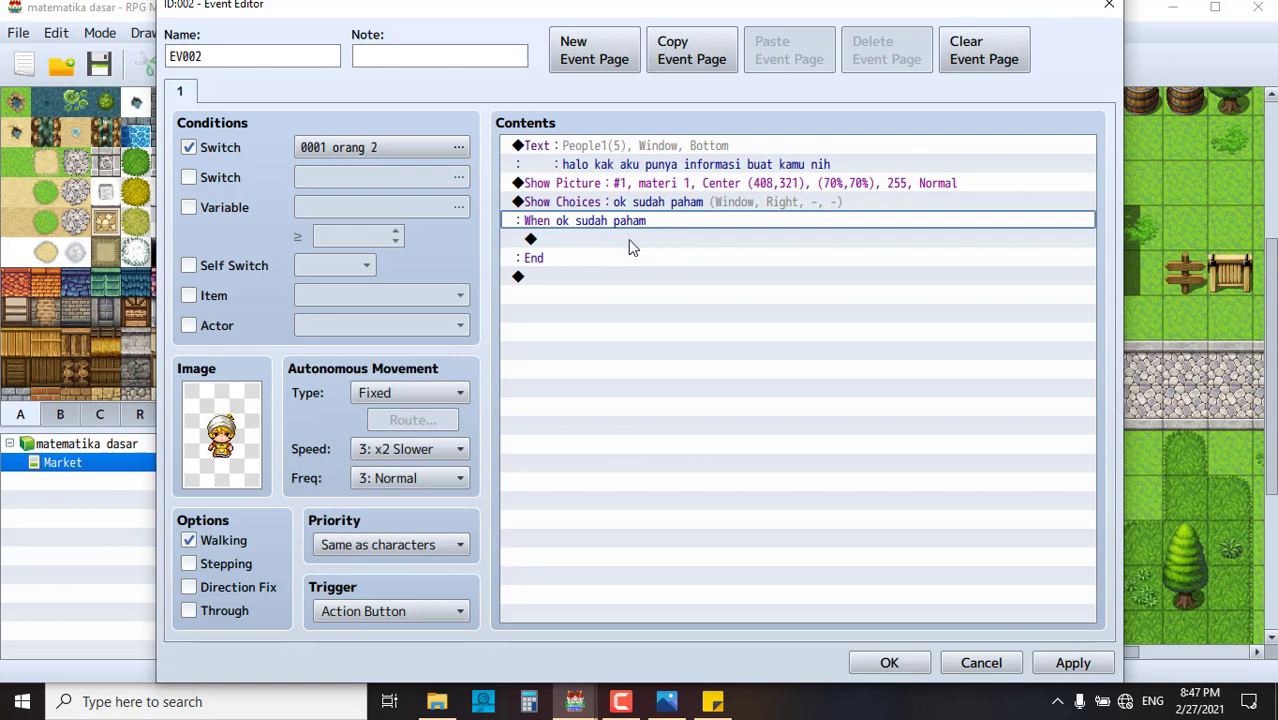
click(621, 244)
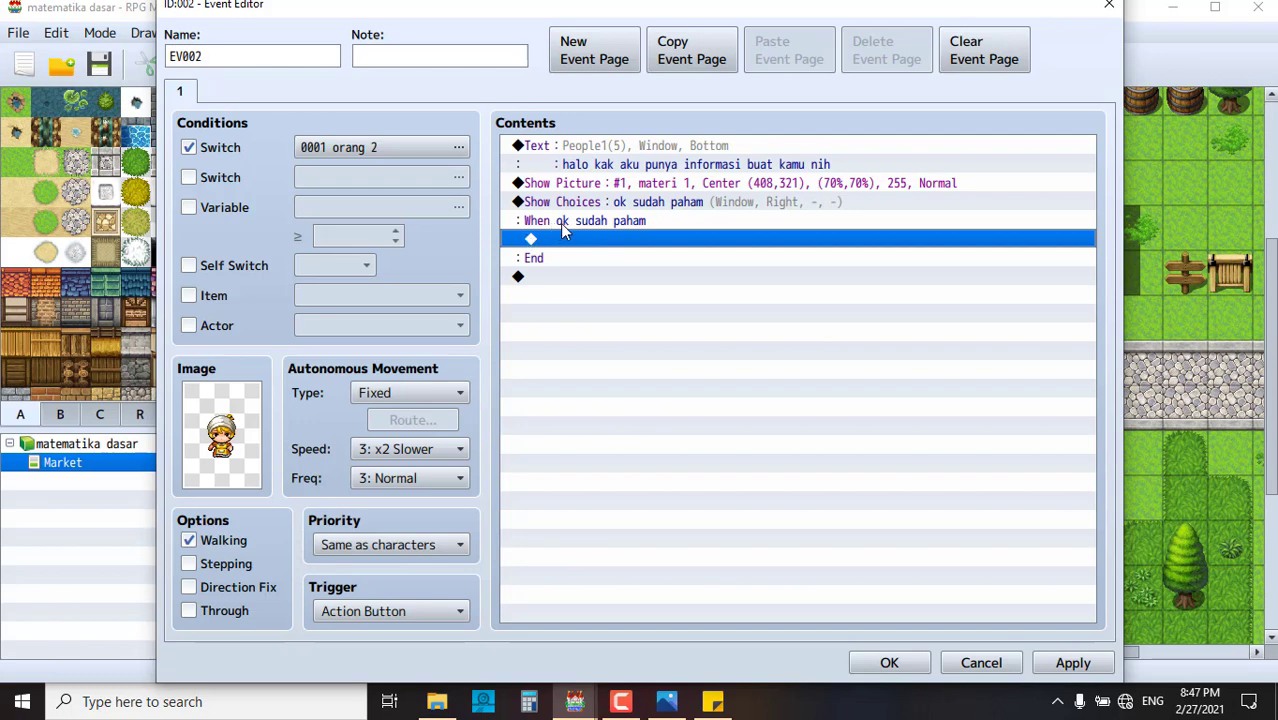
double_click(622, 243)
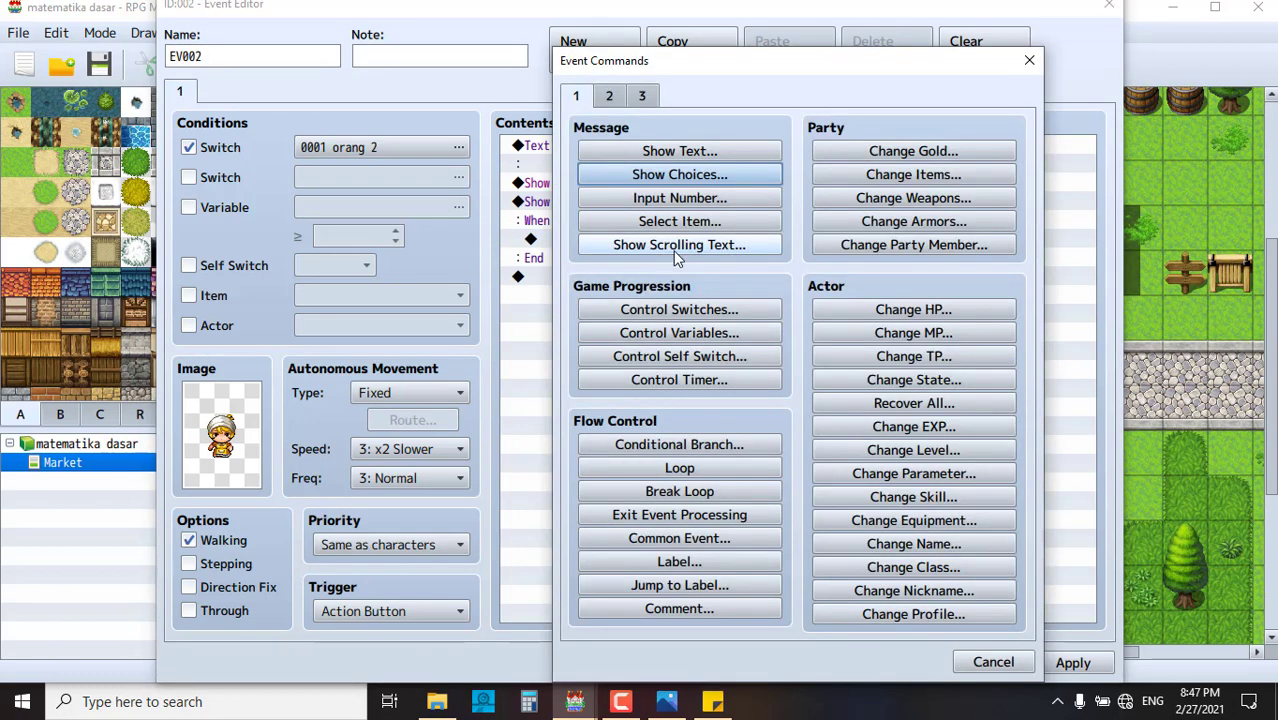
click(609, 95)
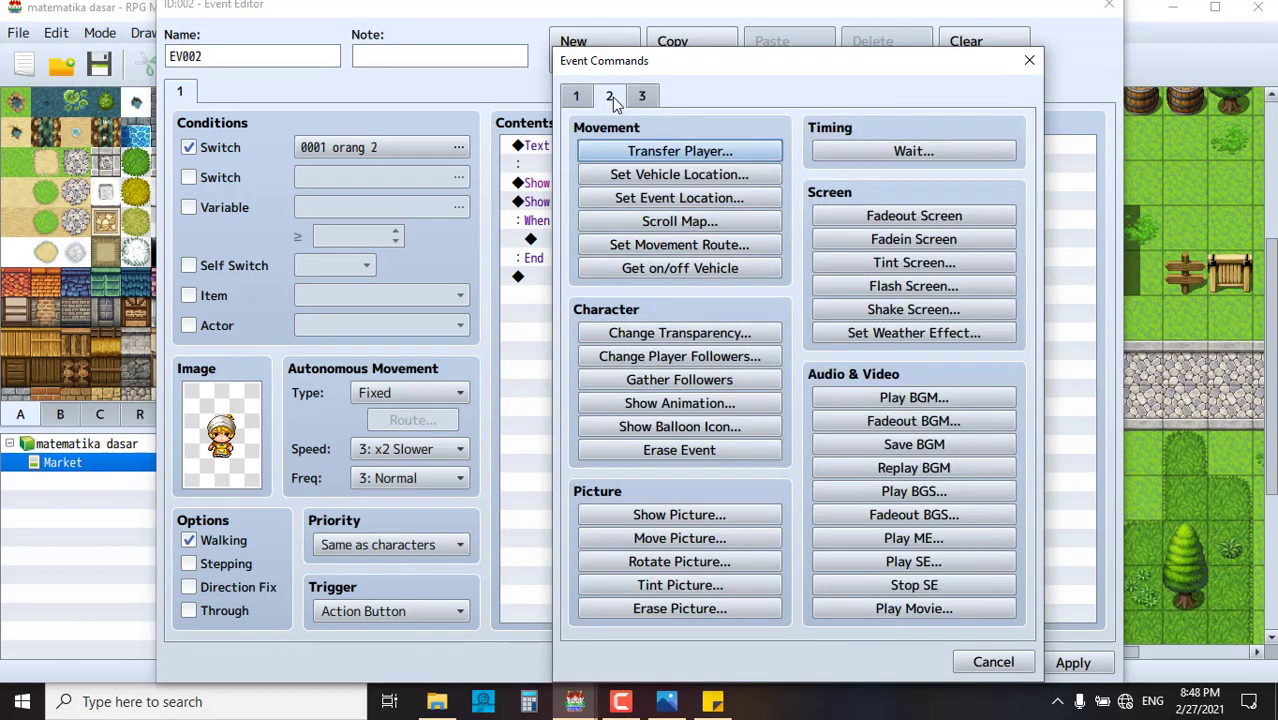
click(726, 606)
click(751, 421)
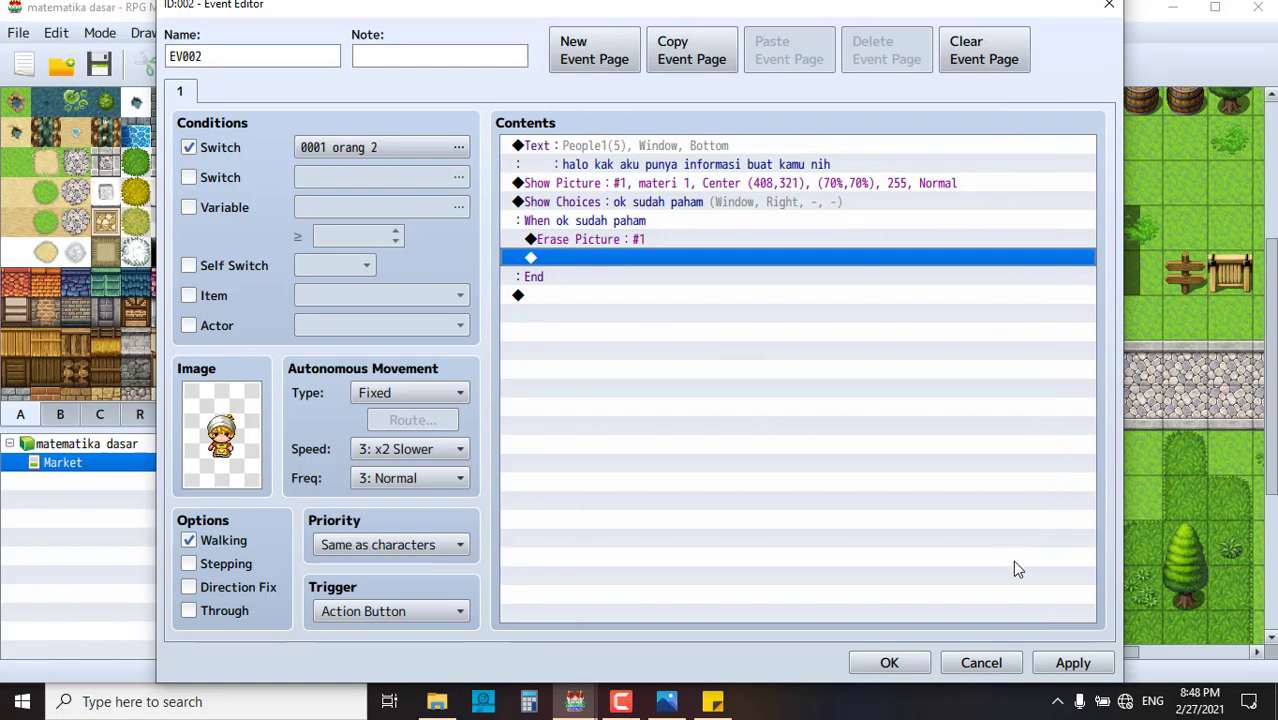
click(577, 296)
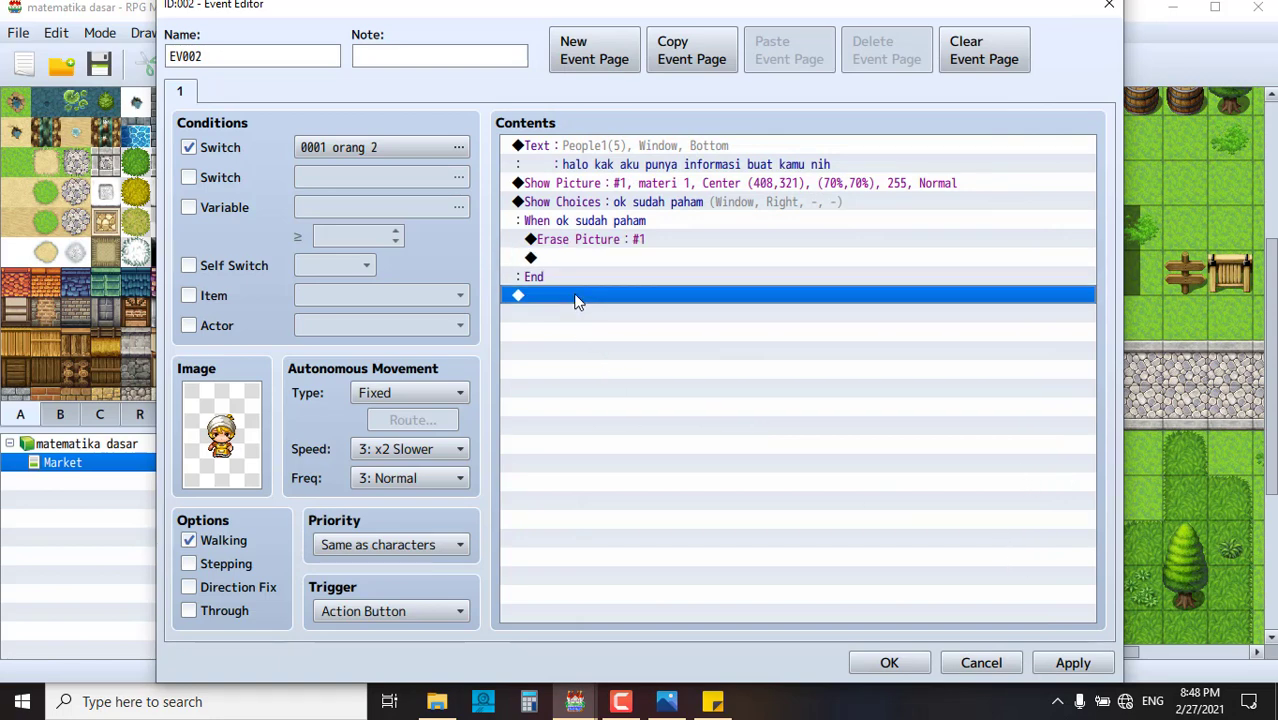
- Duplicate the greeting at the end and reword it to 'silahkan masuk ke supermarket untuk bertemu dengan pemilik pasar ini'
click(629, 145)
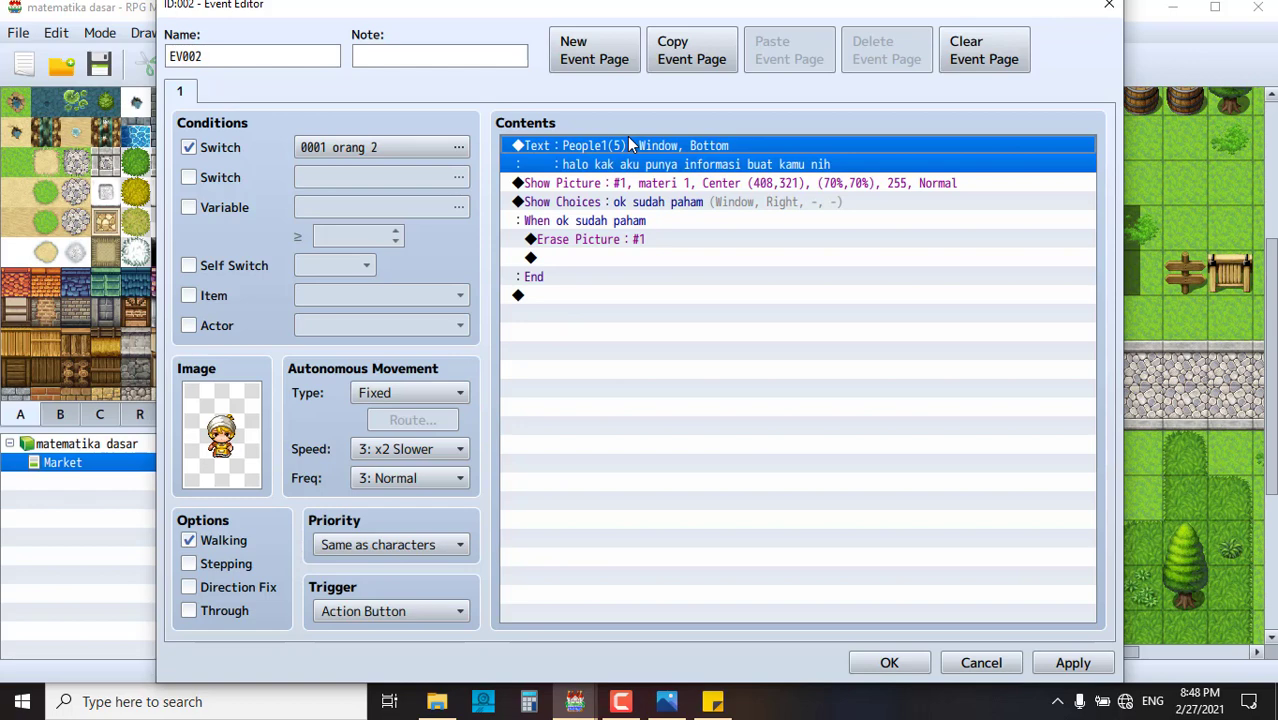
click(652, 310)
key(ctrl+v)
click(650, 298)
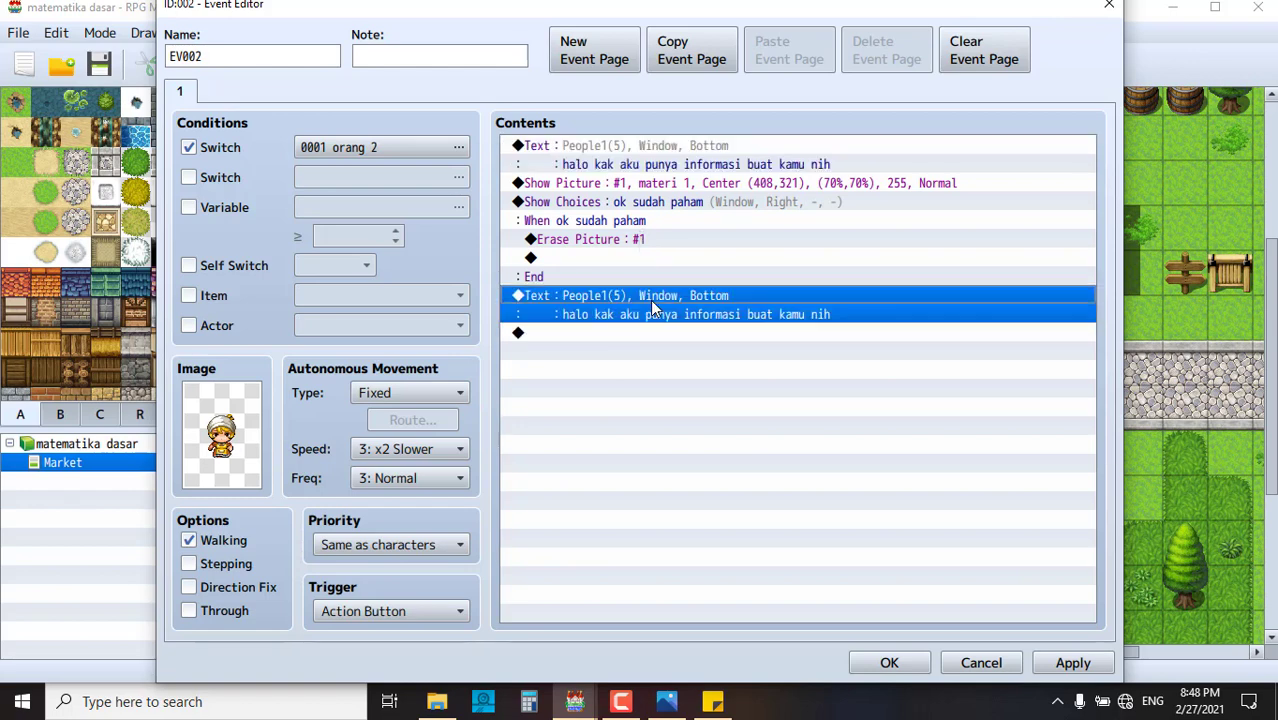
double_click(650, 298)
click(1050, 258)
double_click(683, 297)
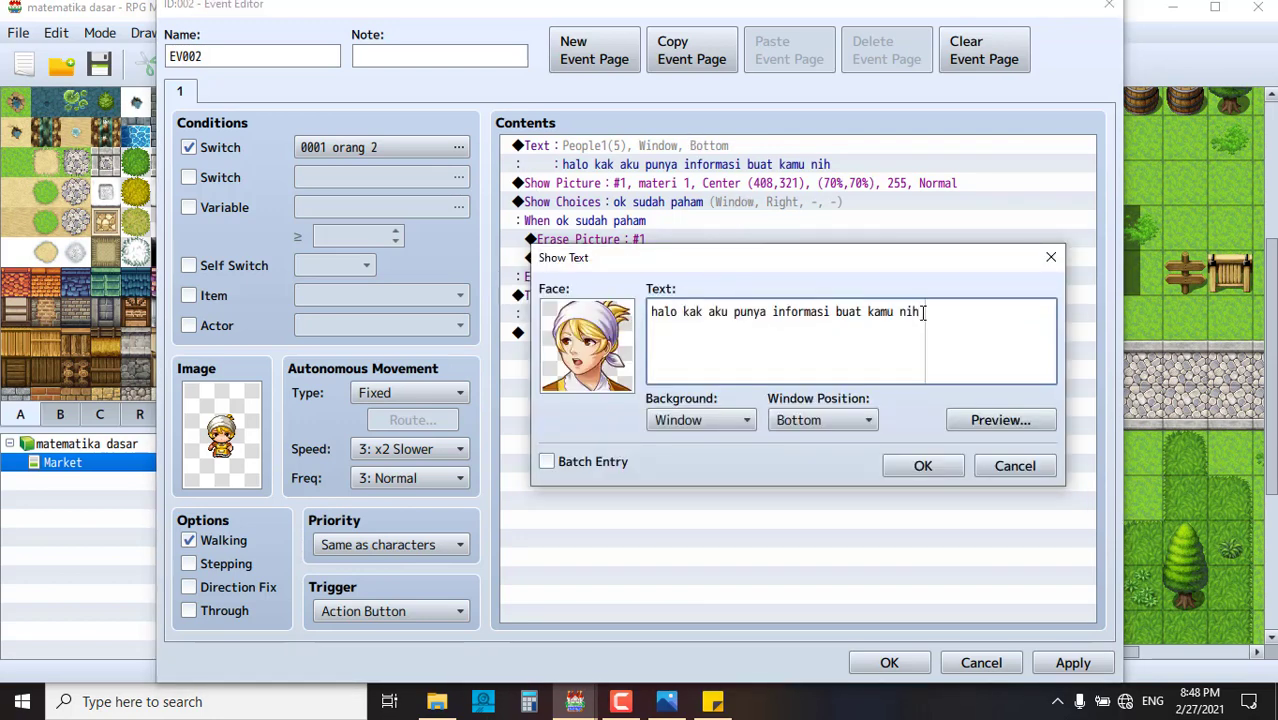
drag(926, 311, 622, 310)
text(sial)
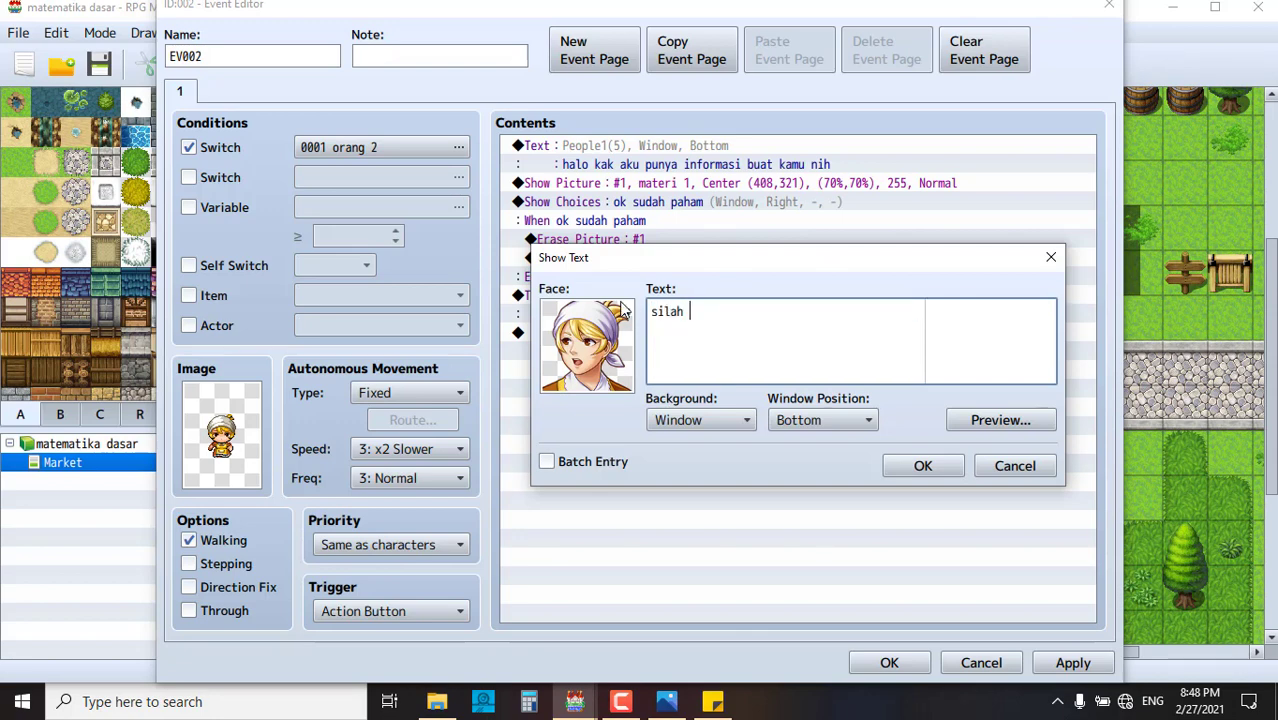
text(hkan masuk ke supermar)
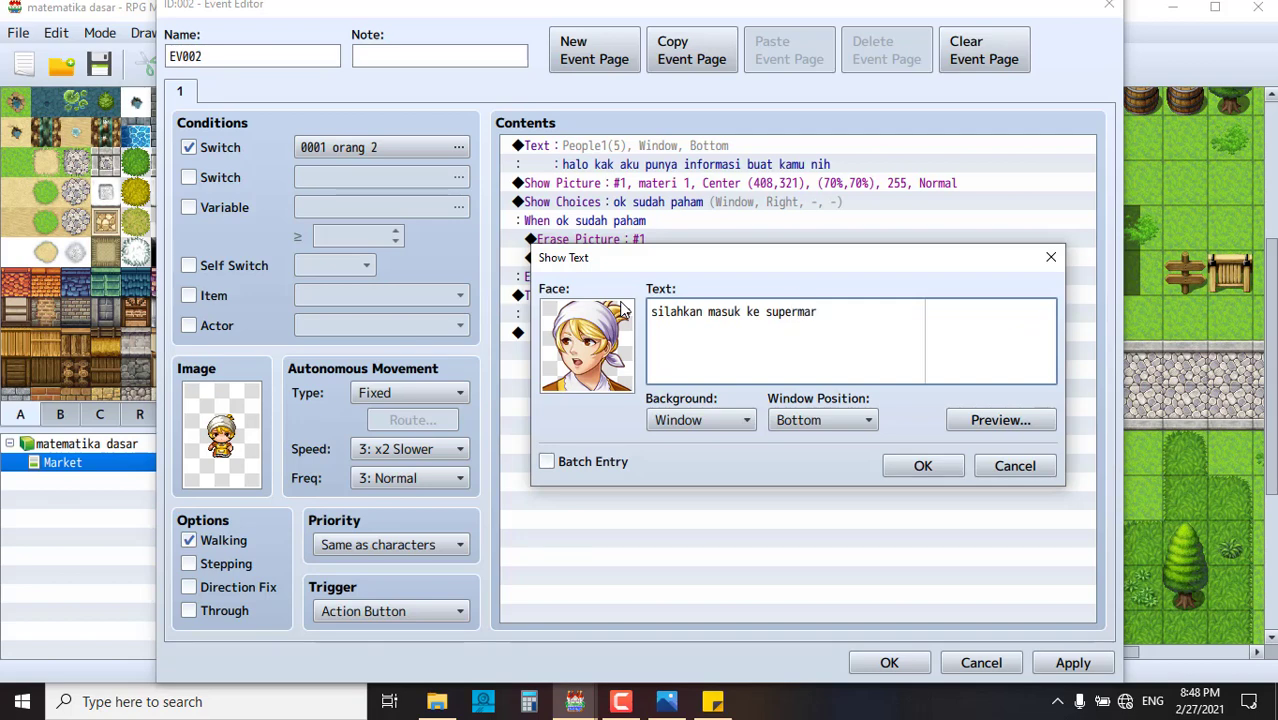
text(ket unt)
text(bertemu denga)
text(n )
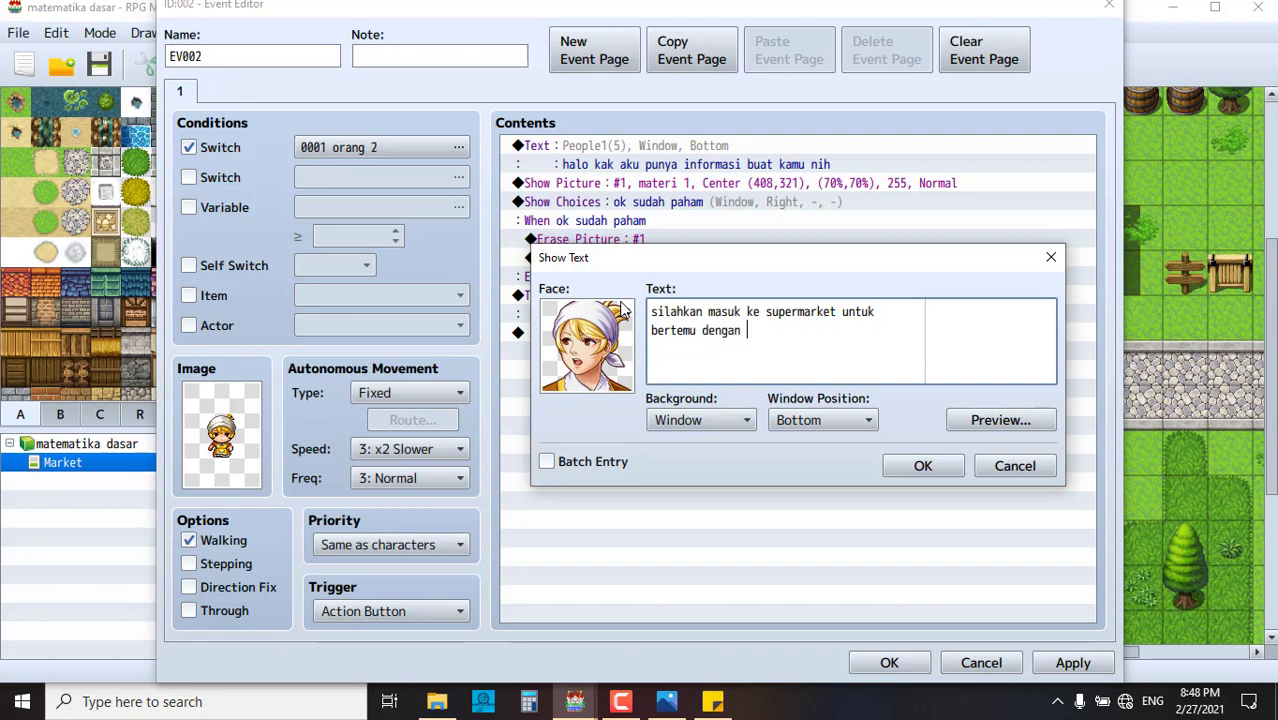
text(pemilik pasar ini)
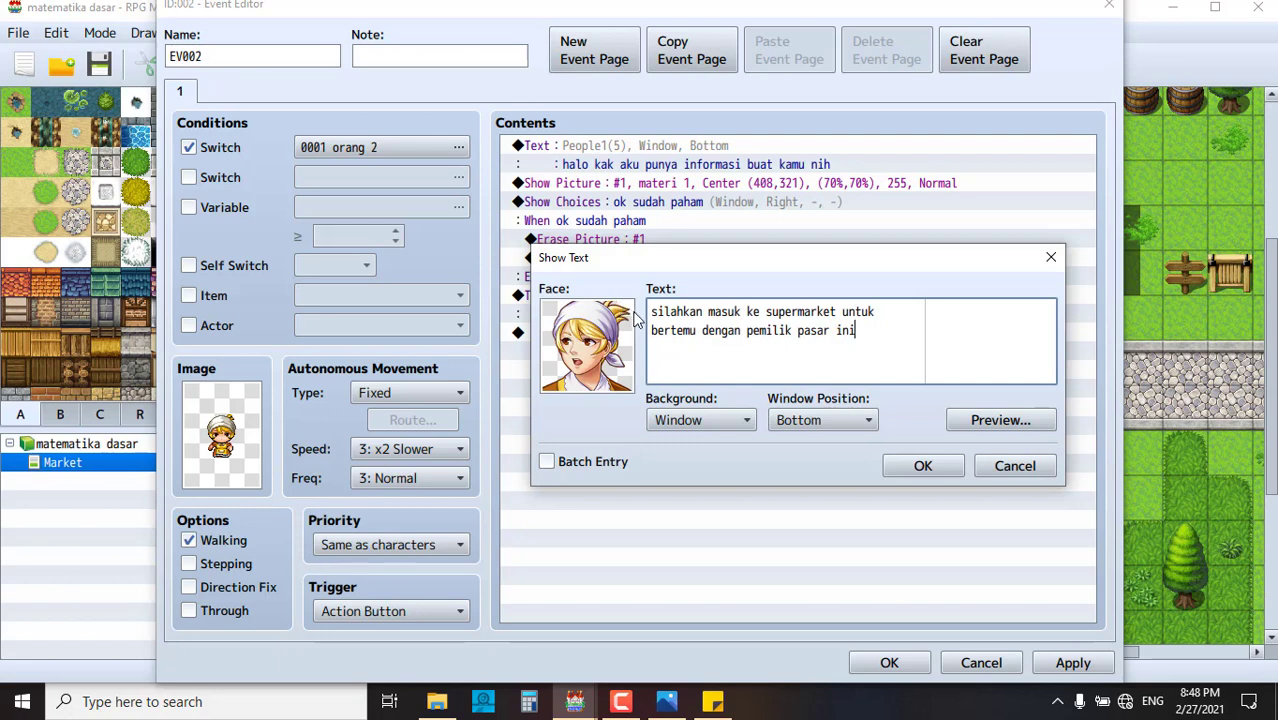
click(922, 466)
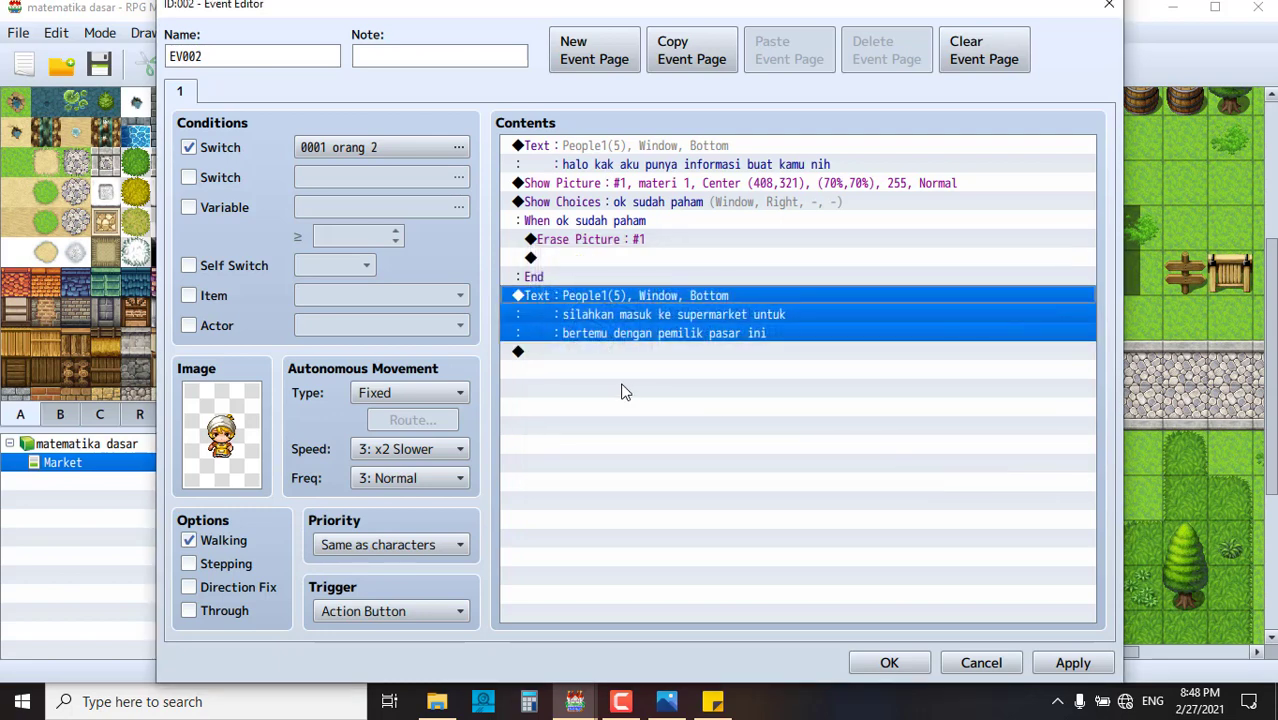
click(673, 351)
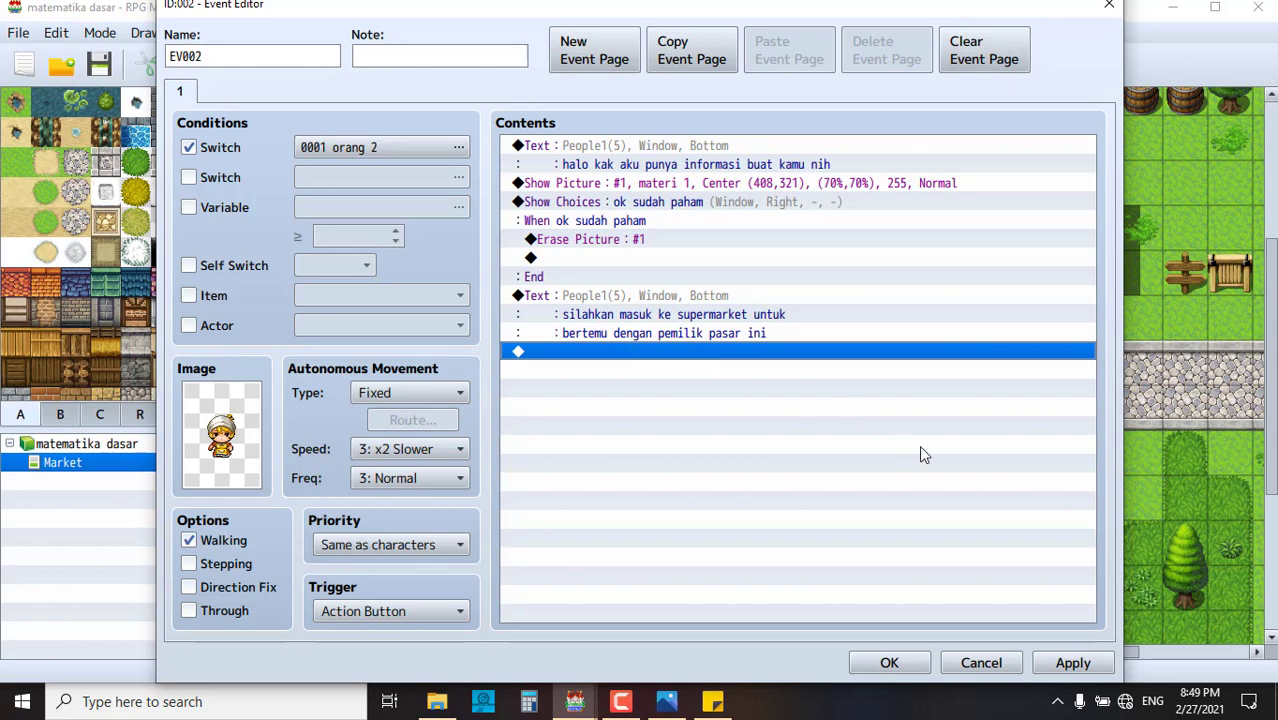
- Apply and close the event editor, save the project, and start a new-game playtest
click(1073, 662)
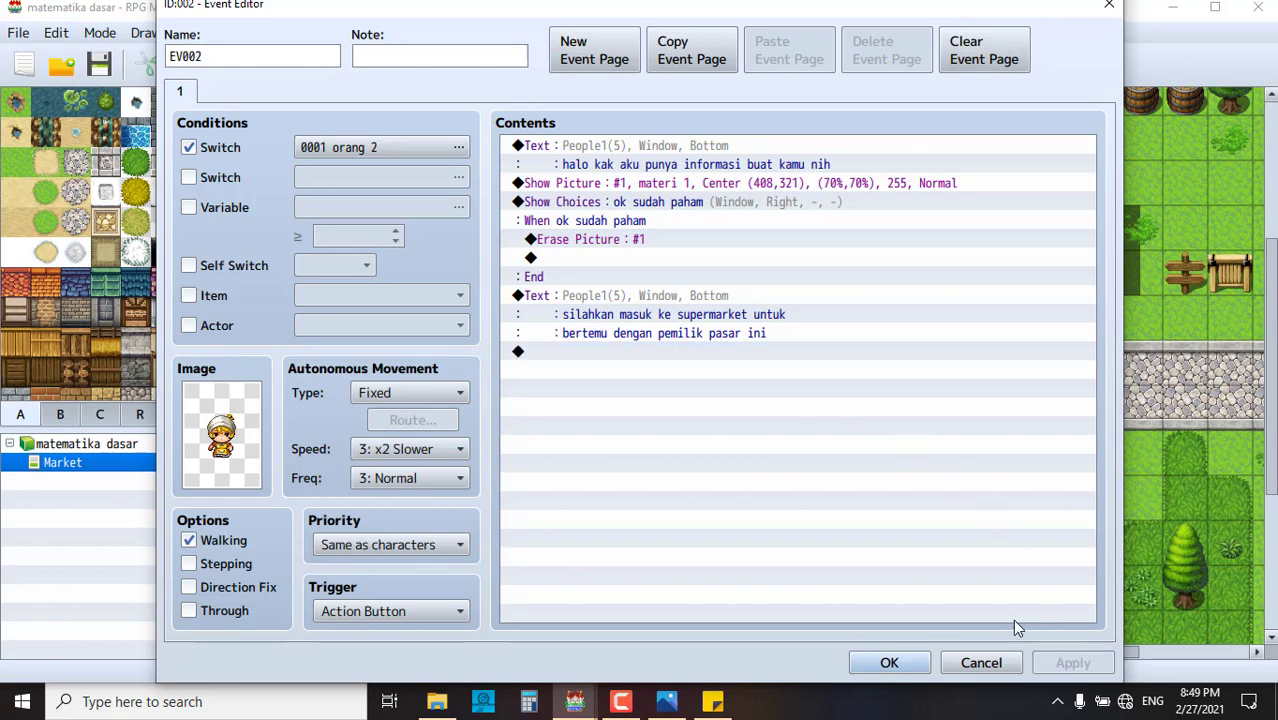
click(888, 663)
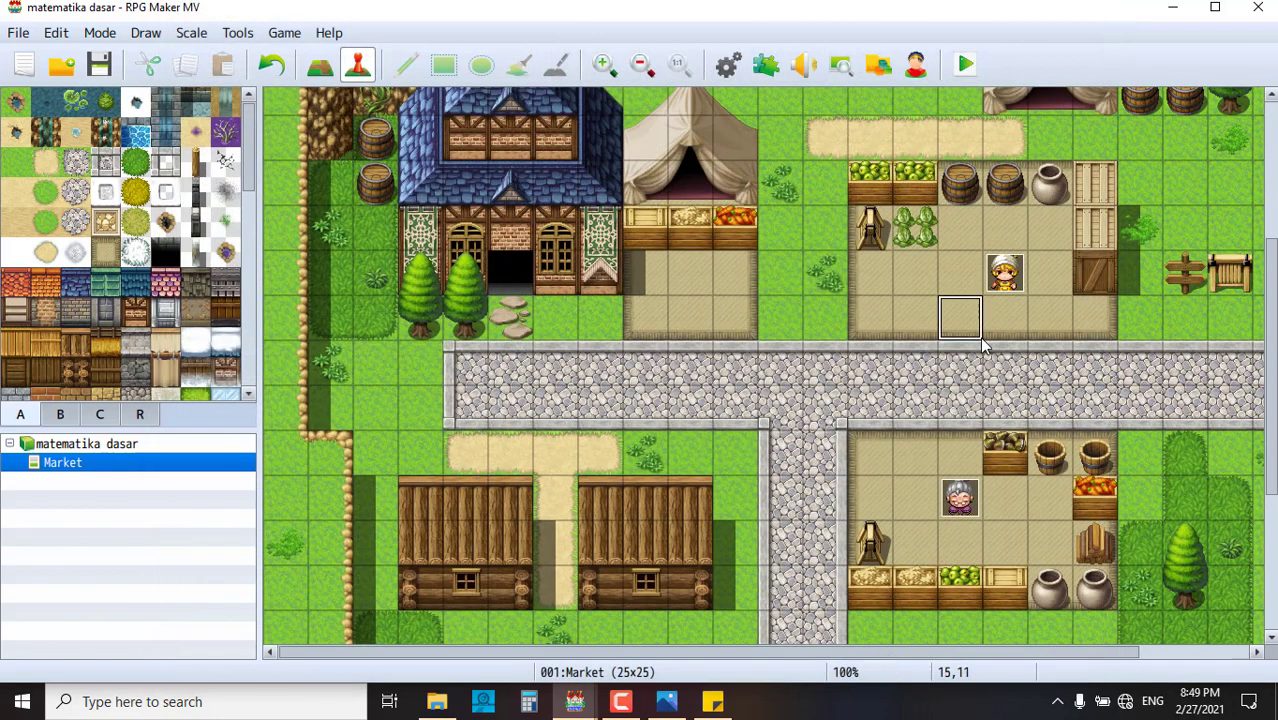
scroll(952, 362, down, 1)
scroll(970, 366, up, 3)
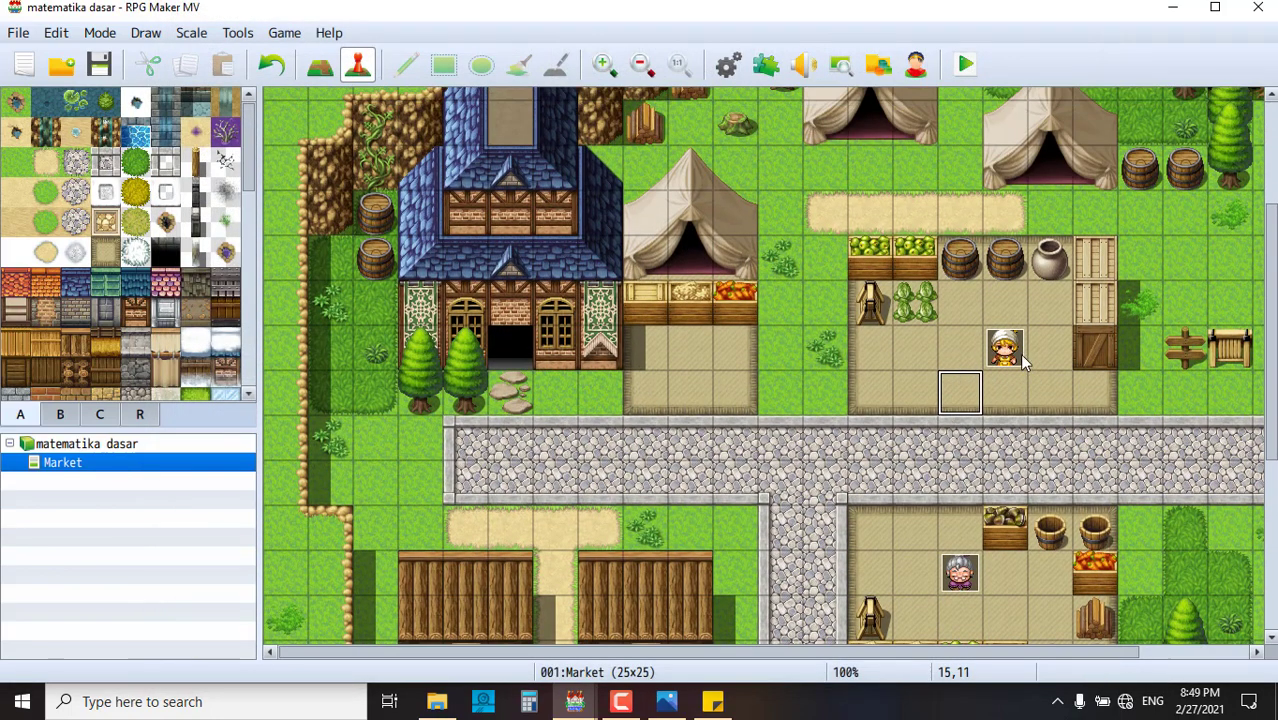
click(1019, 353)
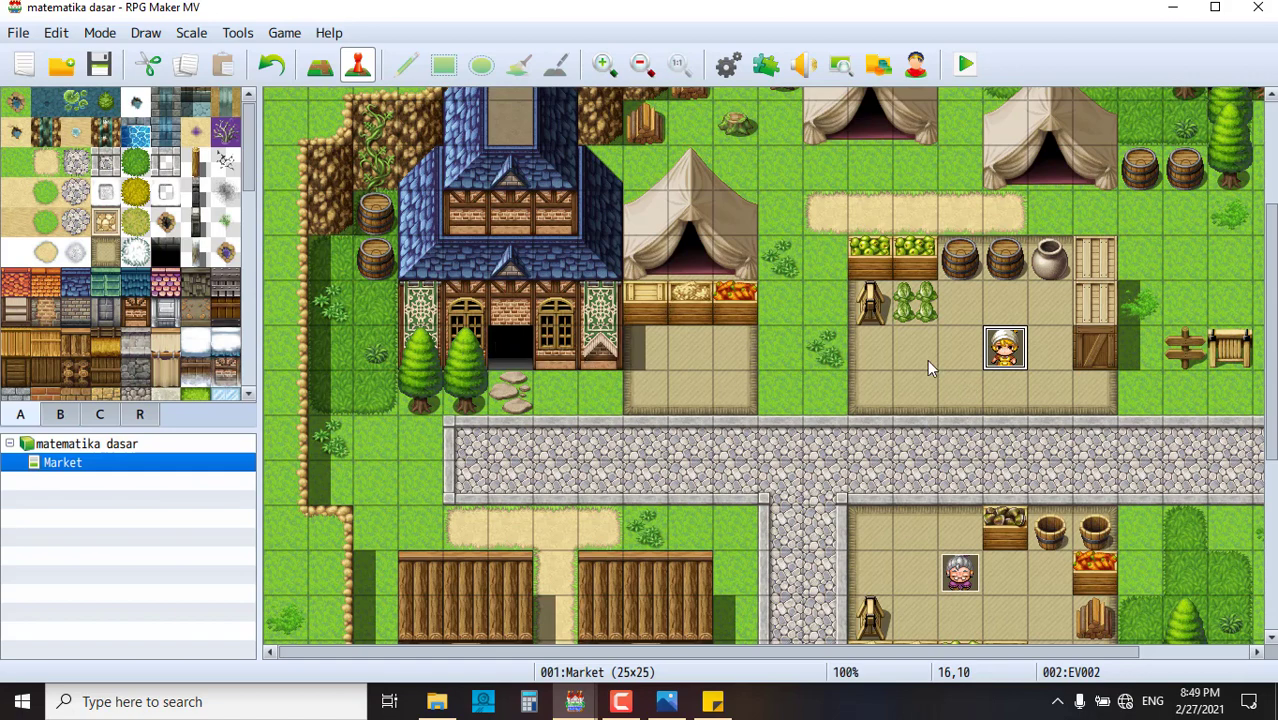
click(967, 63)
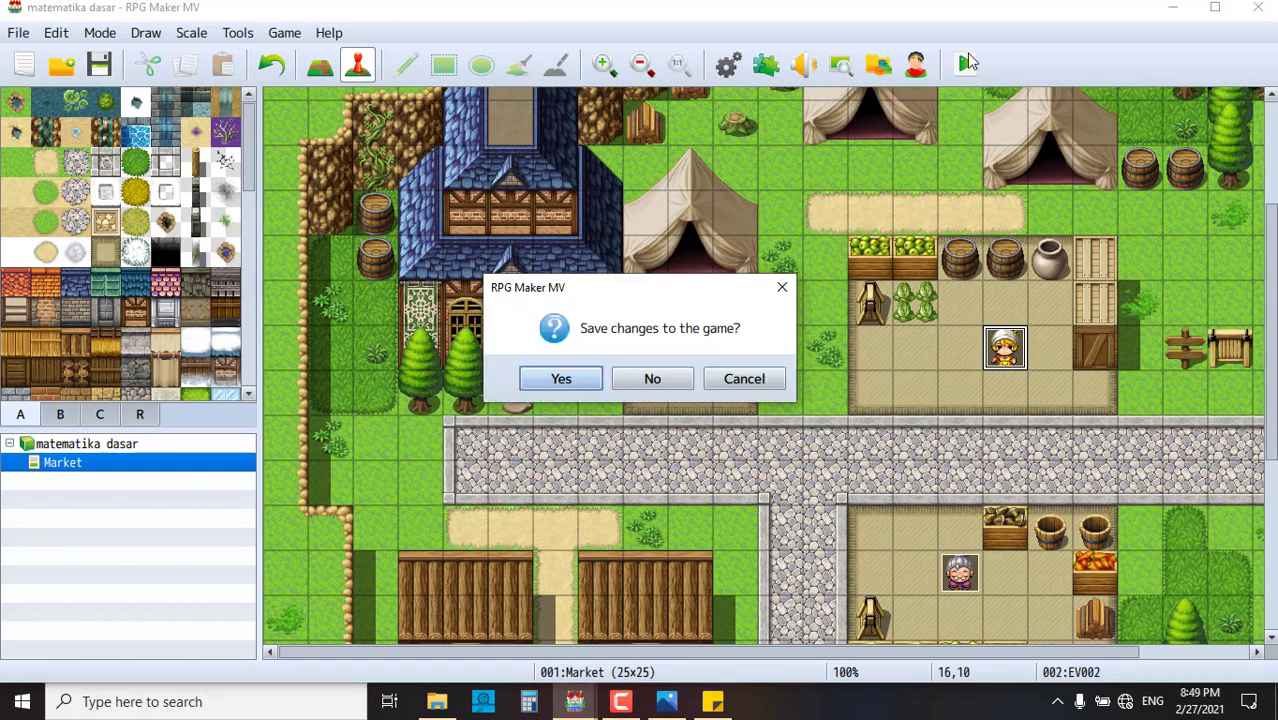
click(565, 378)
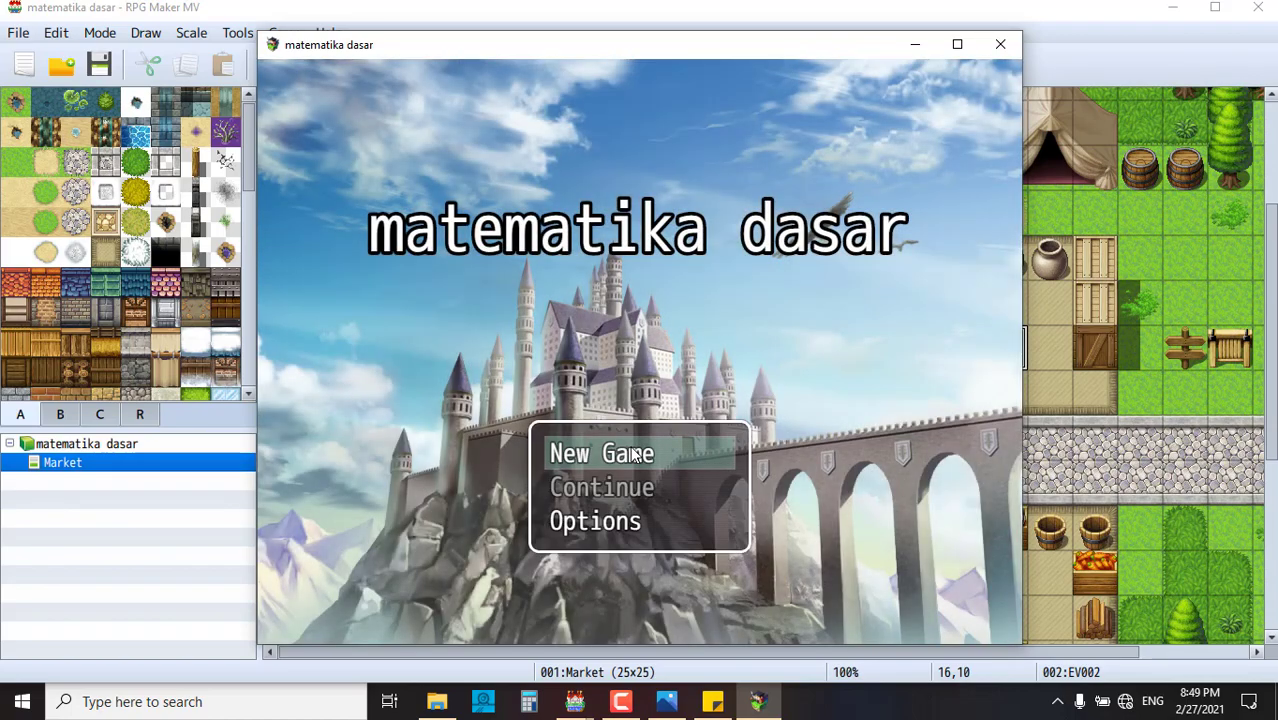
click(631, 448)
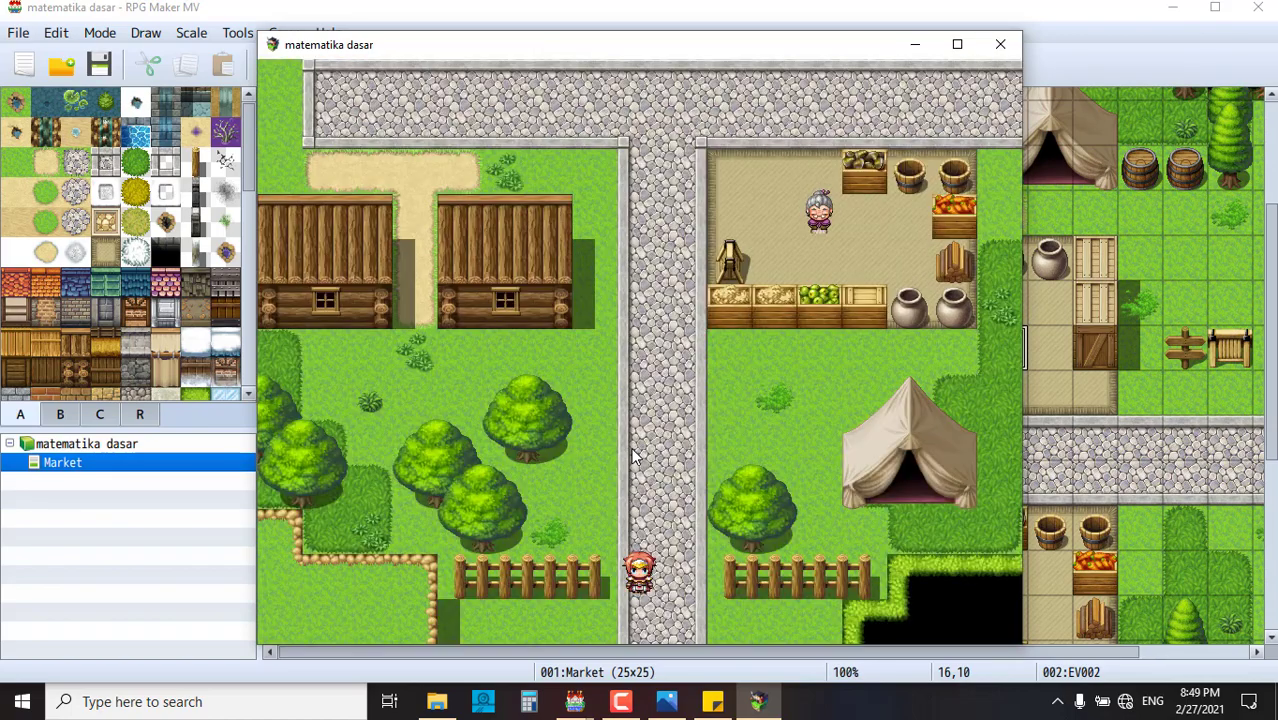
- Walk to the old woman and answer her question with jeruk
click(666, 482)
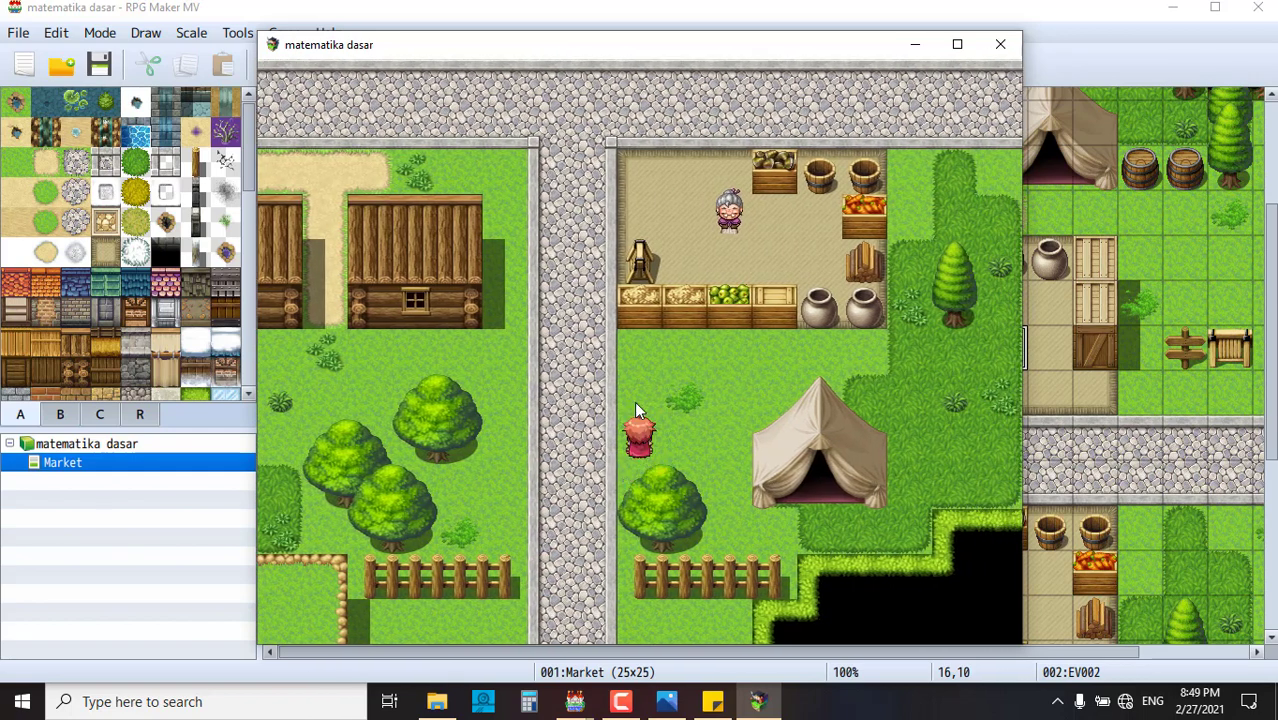
click(636, 358)
click(650, 271)
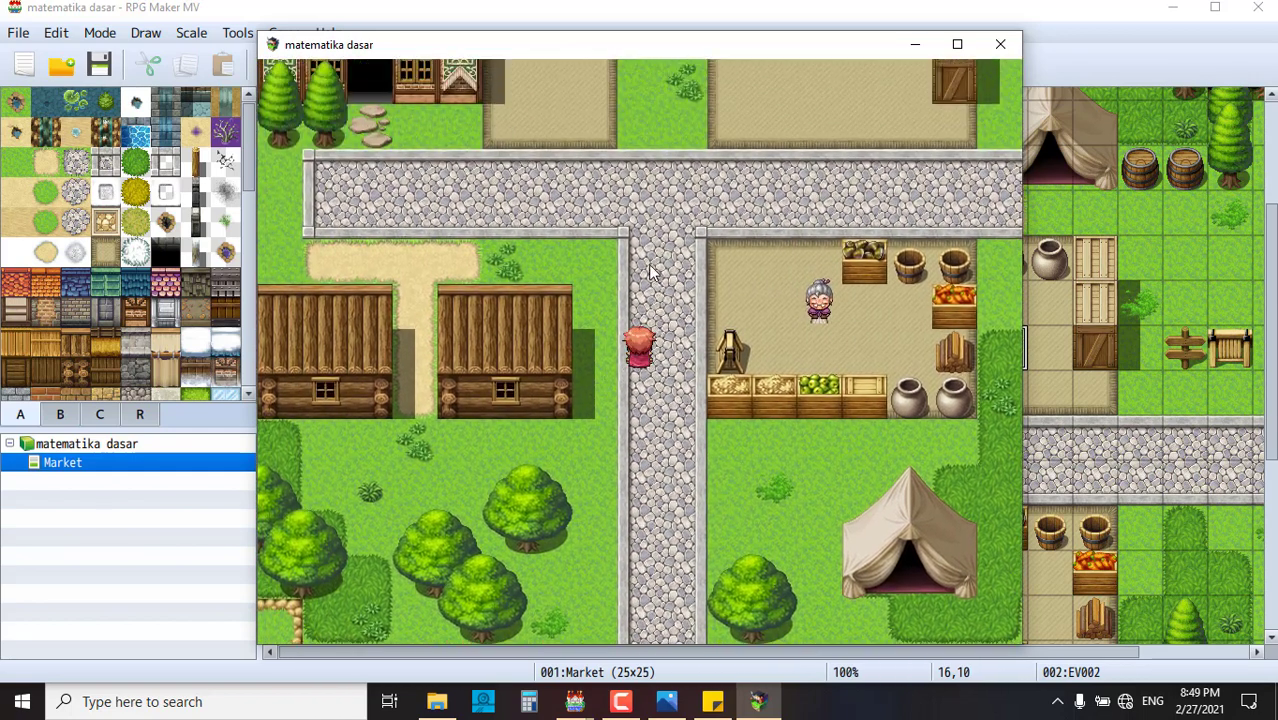
click(705, 317)
click(723, 337)
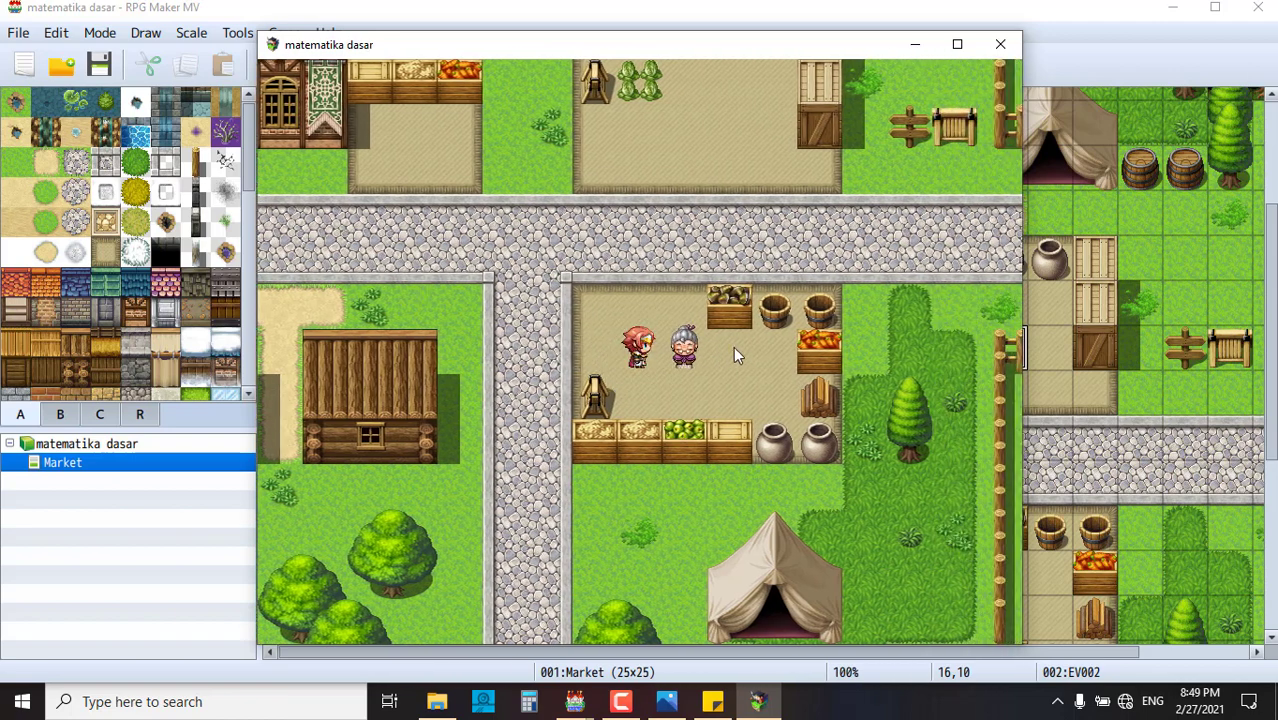
click(690, 346)
click(722, 395)
click(973, 442)
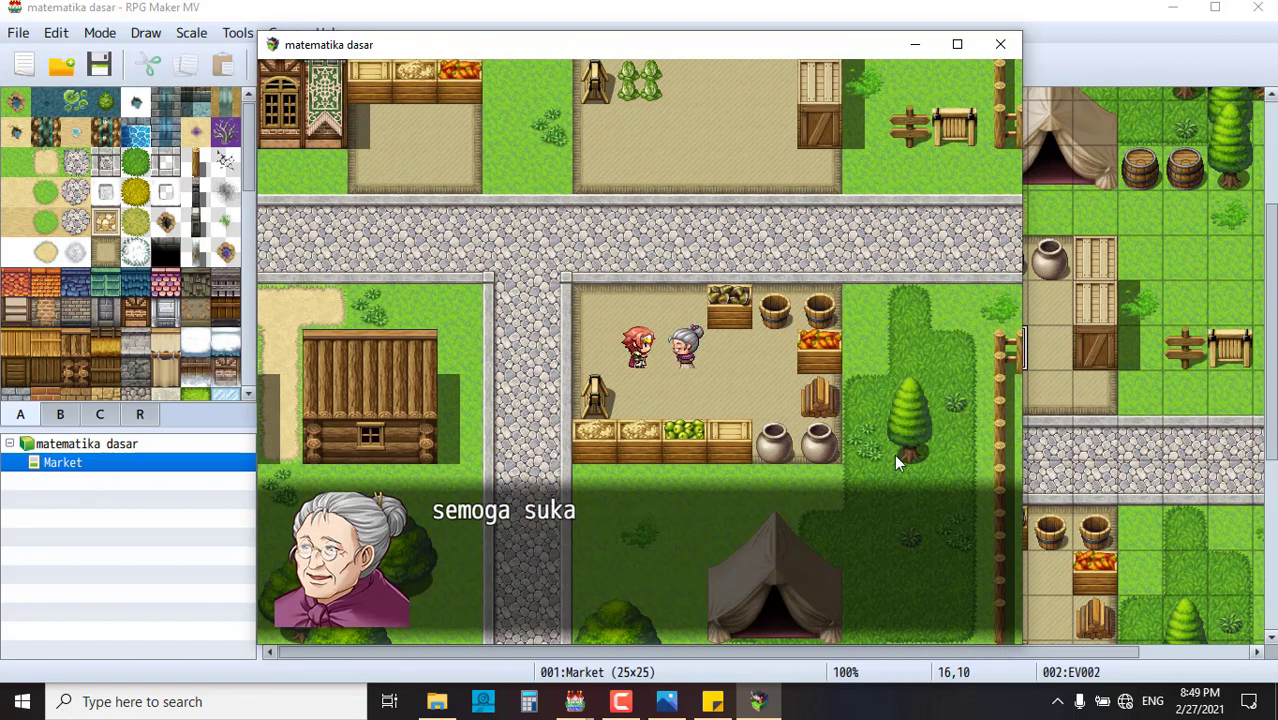
click(739, 393)
- Walk along the road and talk to the old woman again for her thank-you
click(666, 247)
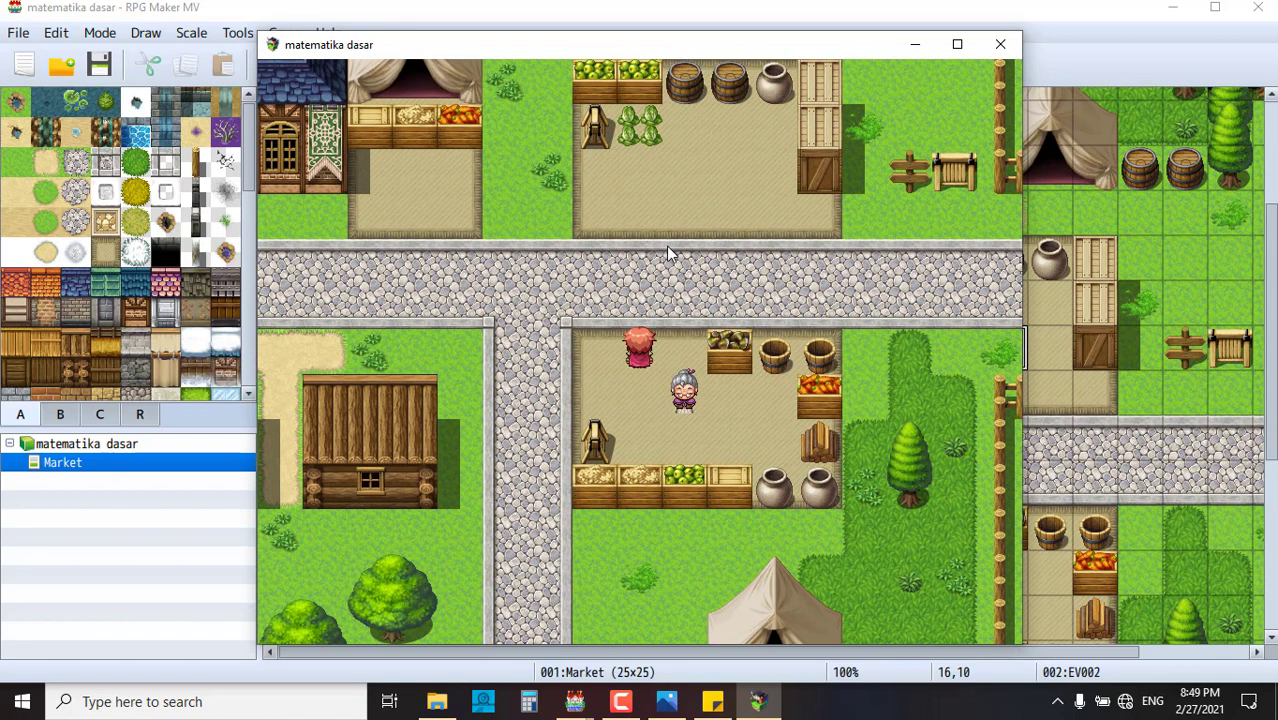
click(661, 313)
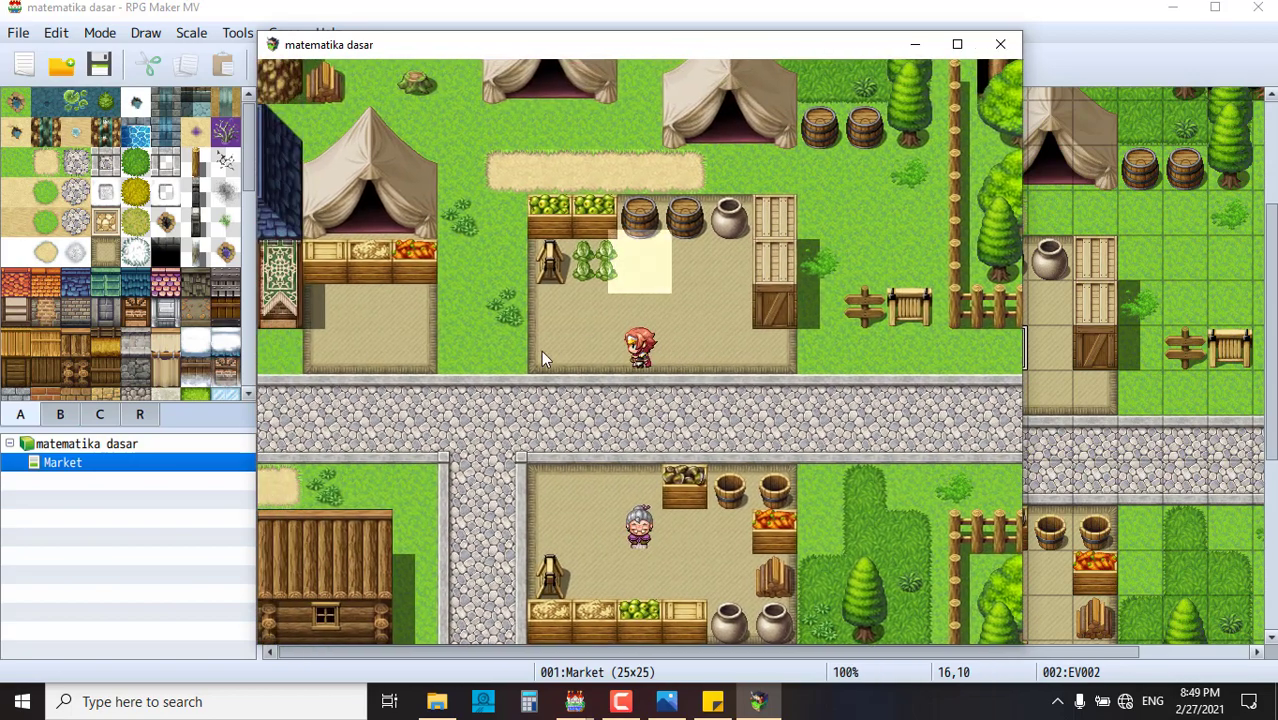
click(541, 350)
click(625, 460)
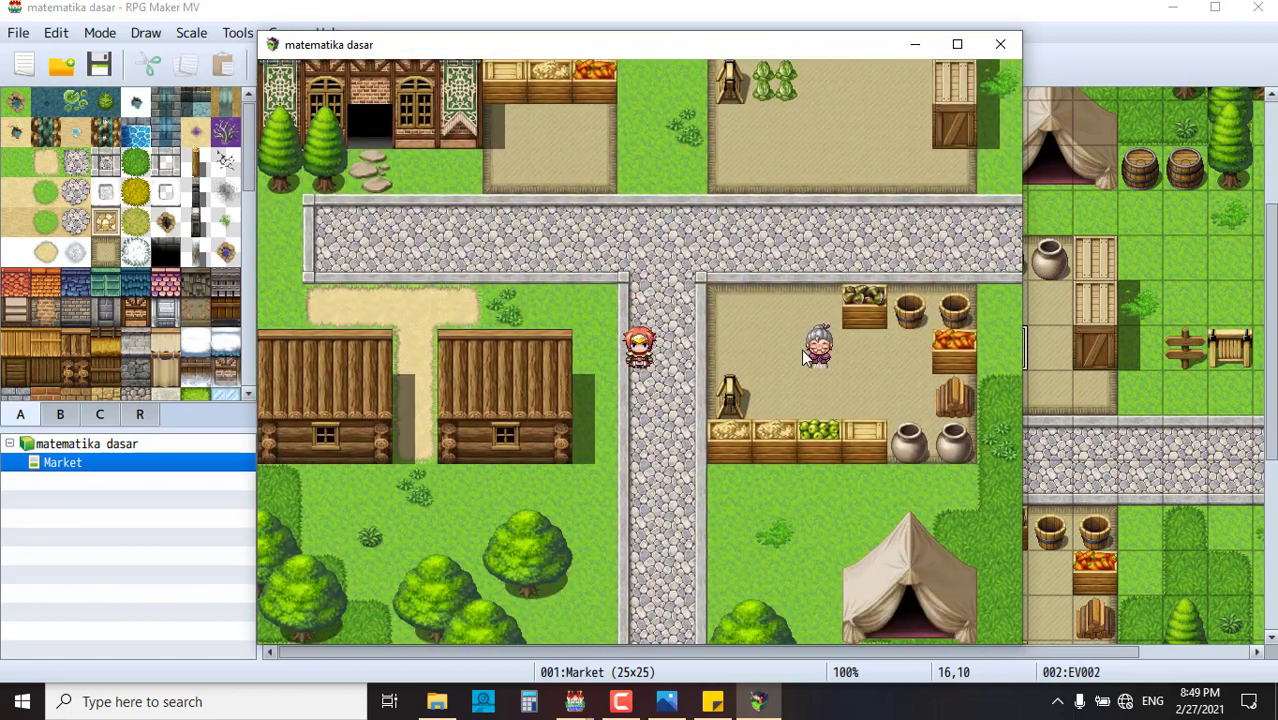
click(805, 353)
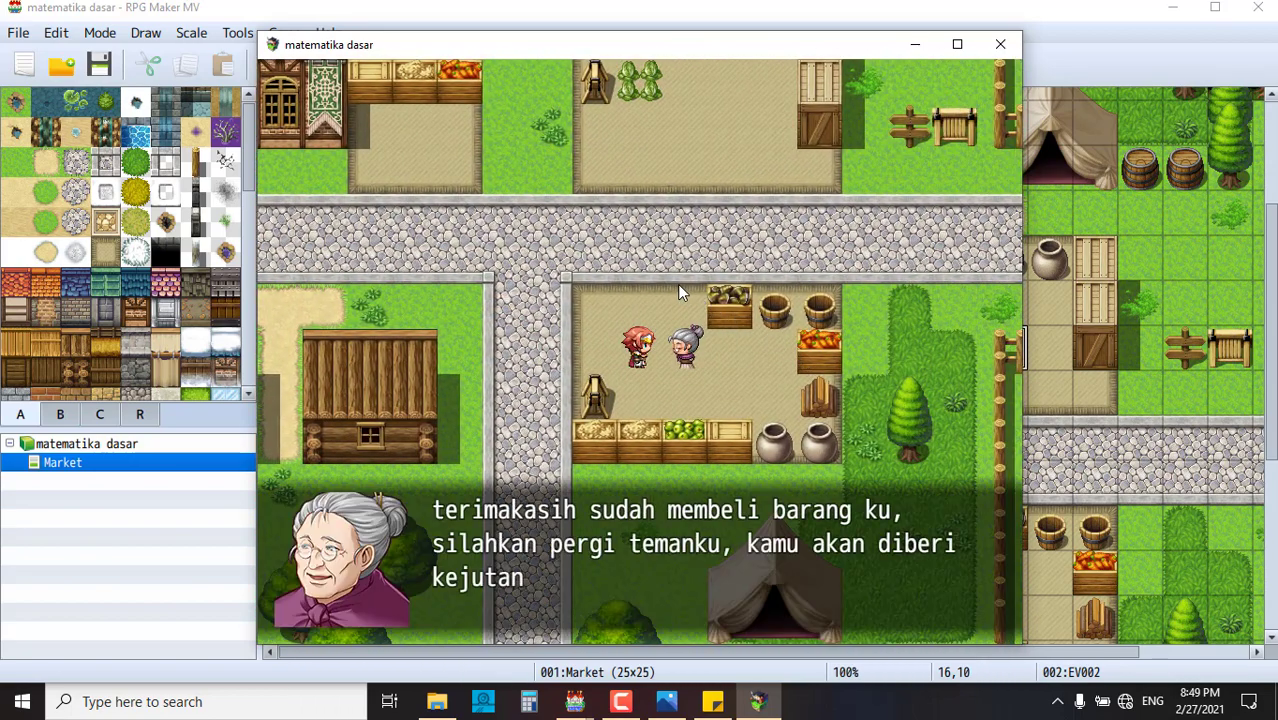
click(645, 280)
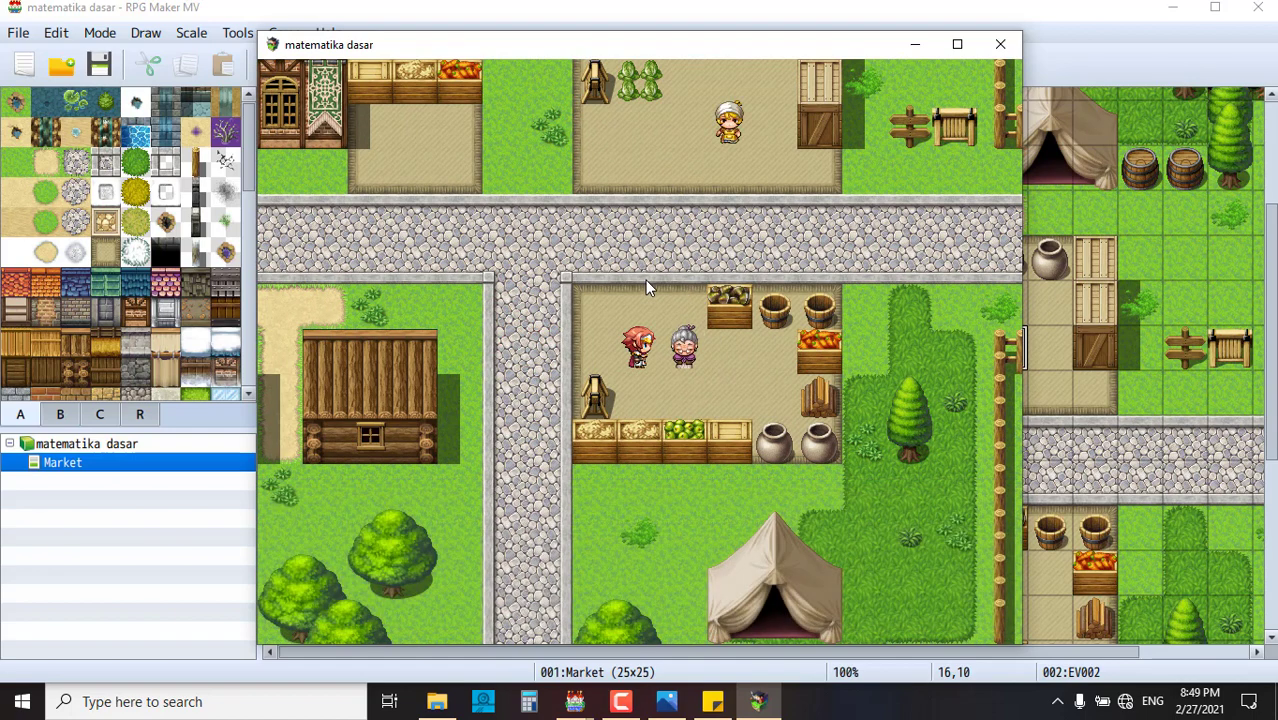
- Talk to the turbaned merchant, view the info picture full-screen, and choose 'ok sudah paham'
click(737, 128)
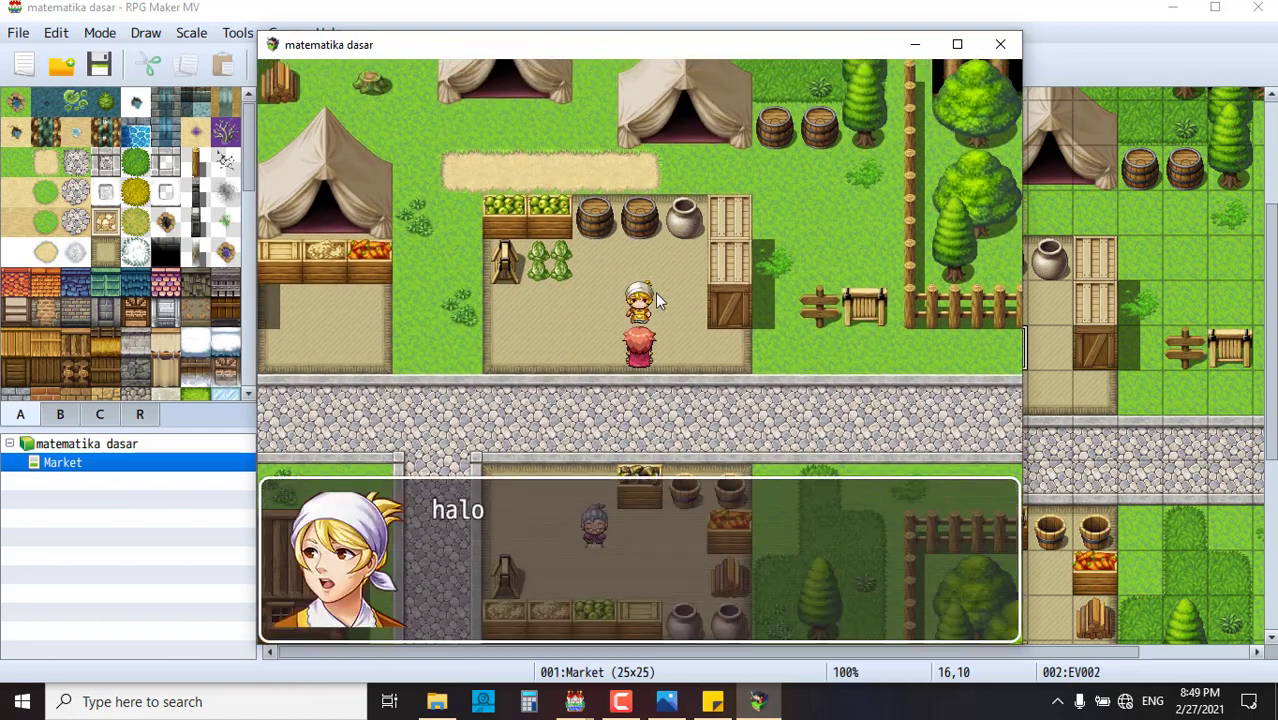
click(748, 483)
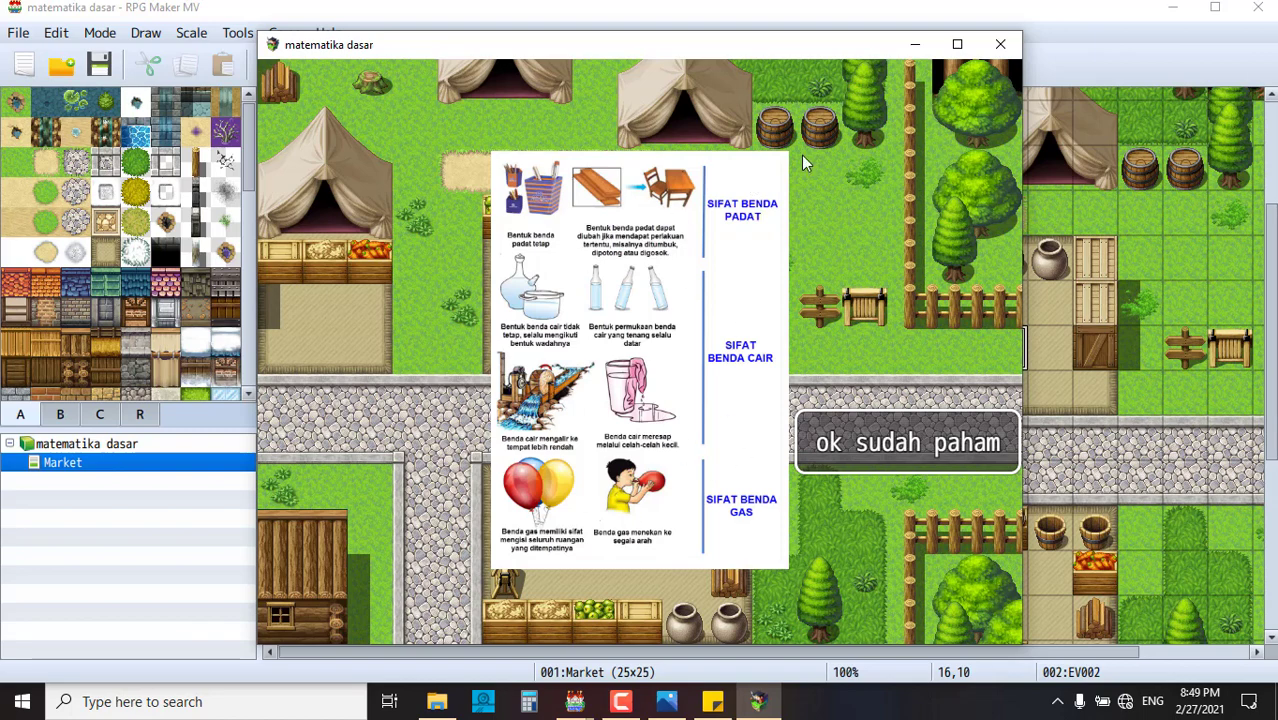
click(955, 48)
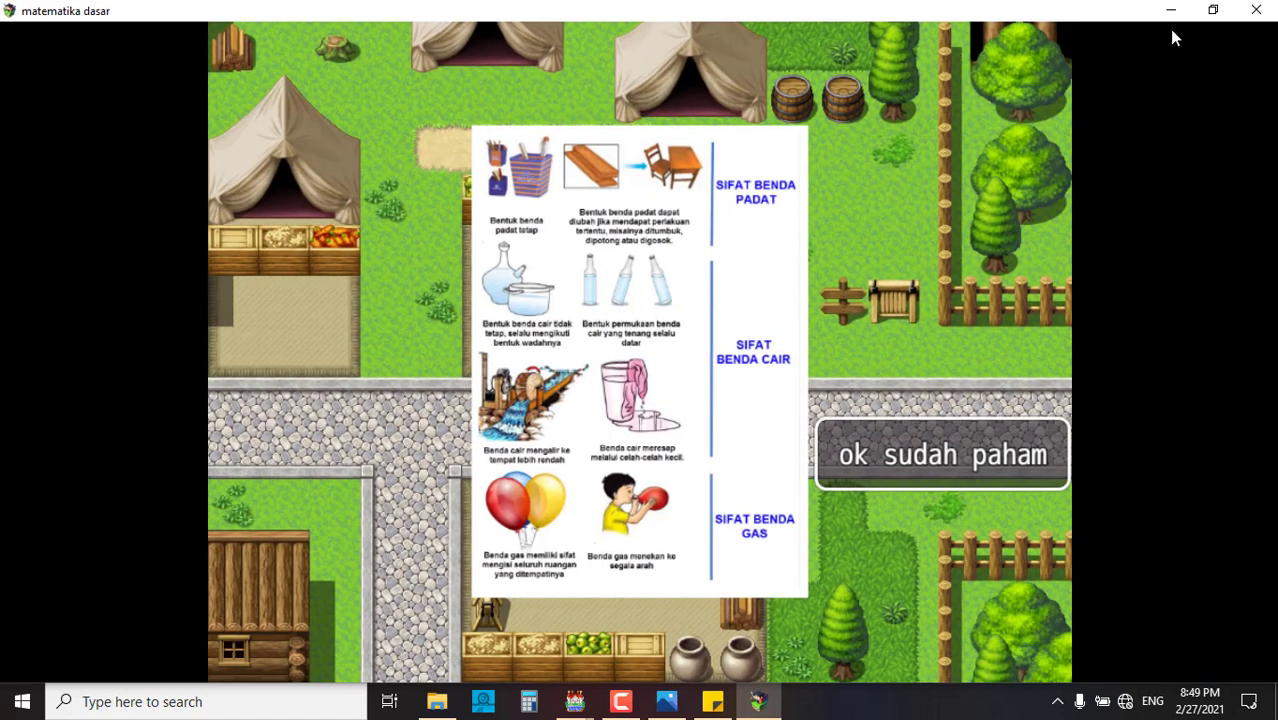
click(1211, 11)
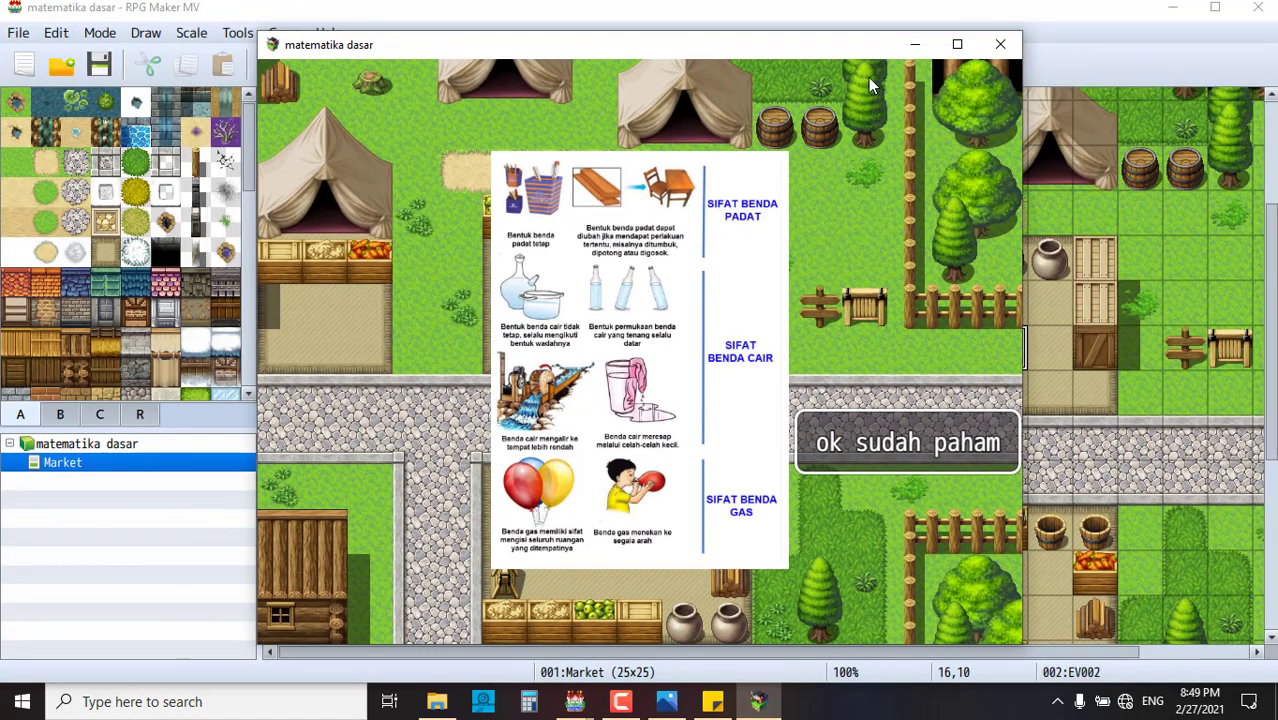
click(955, 46)
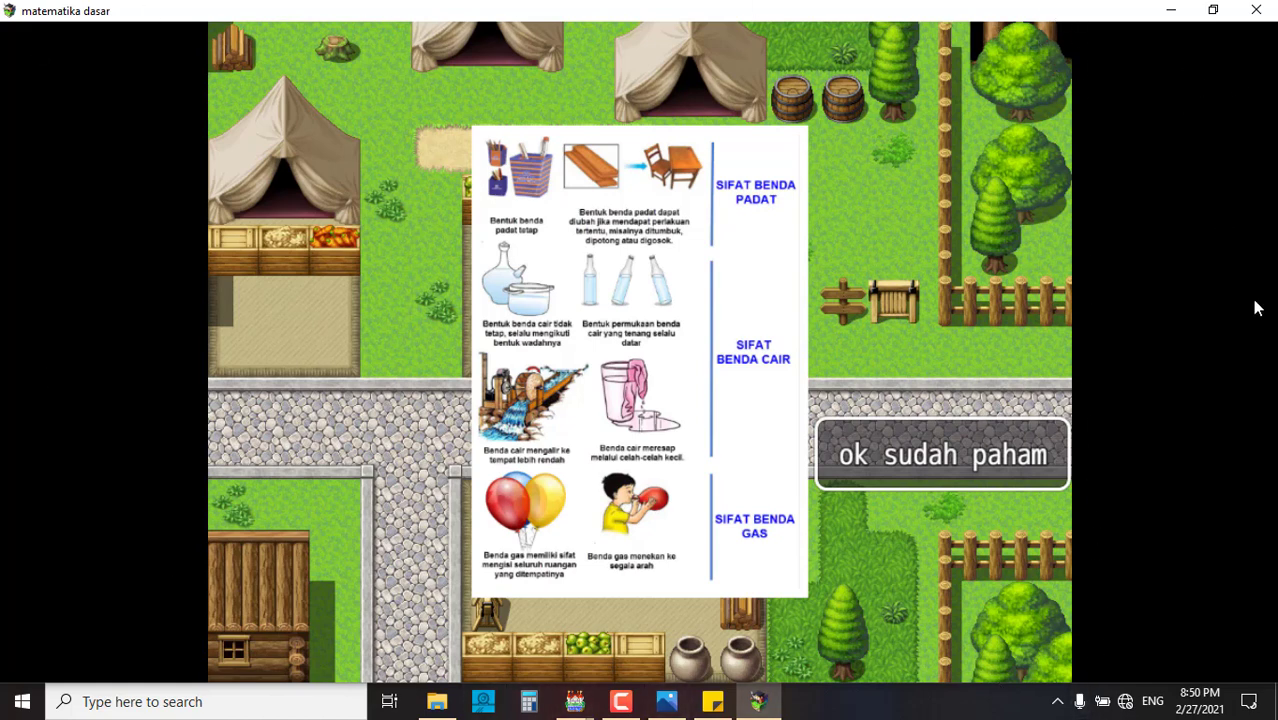
click(947, 461)
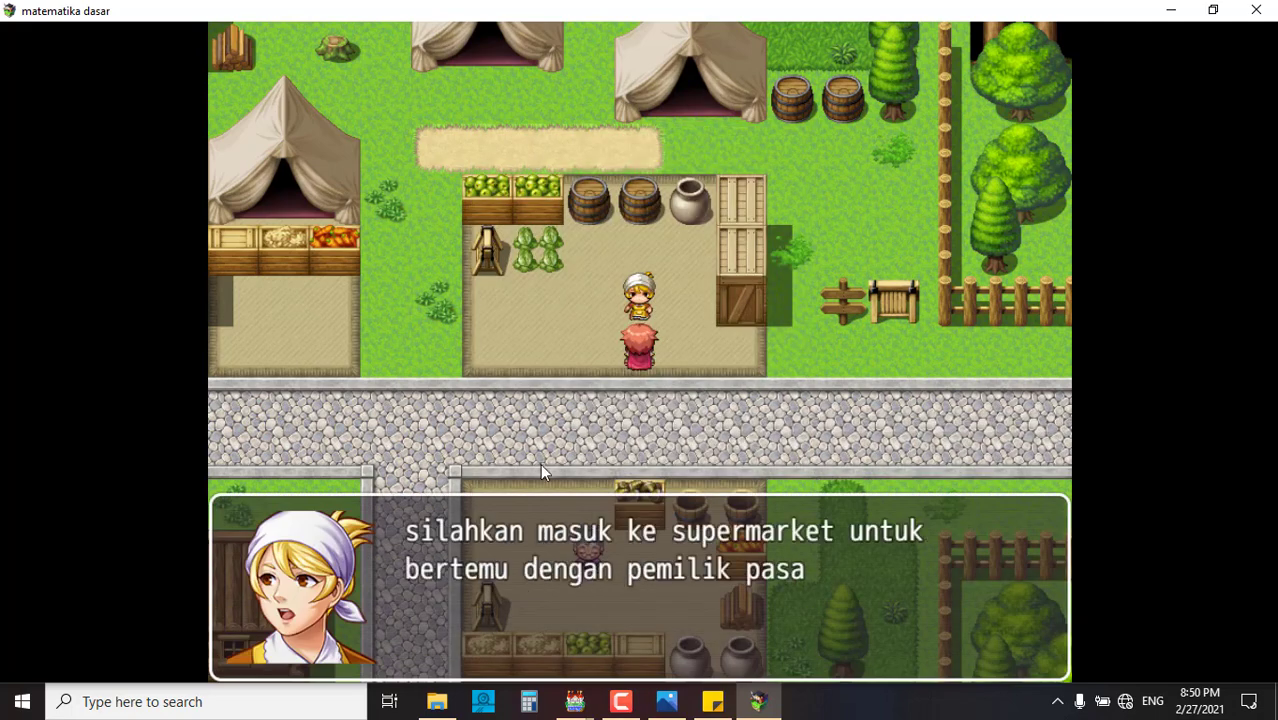
click(756, 430)
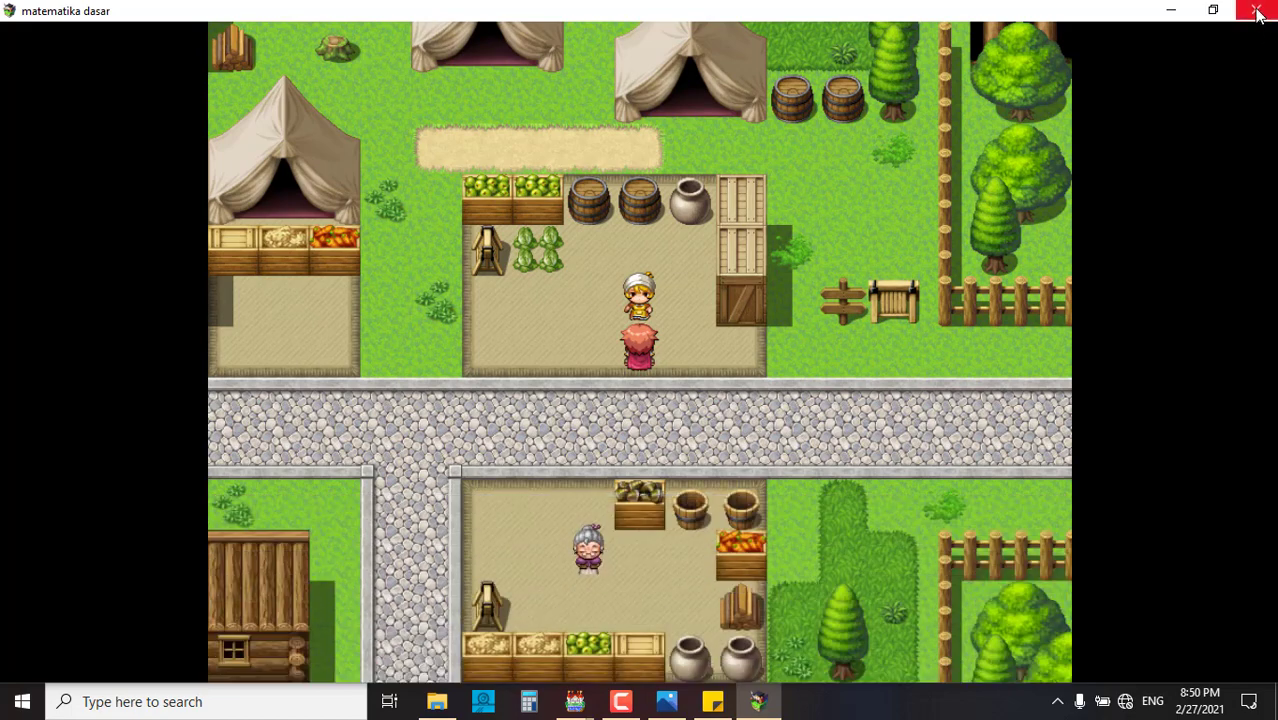
- Repeat the merchant conversation choosing 'ok sudah paham', then close the playtest
click(637, 307)
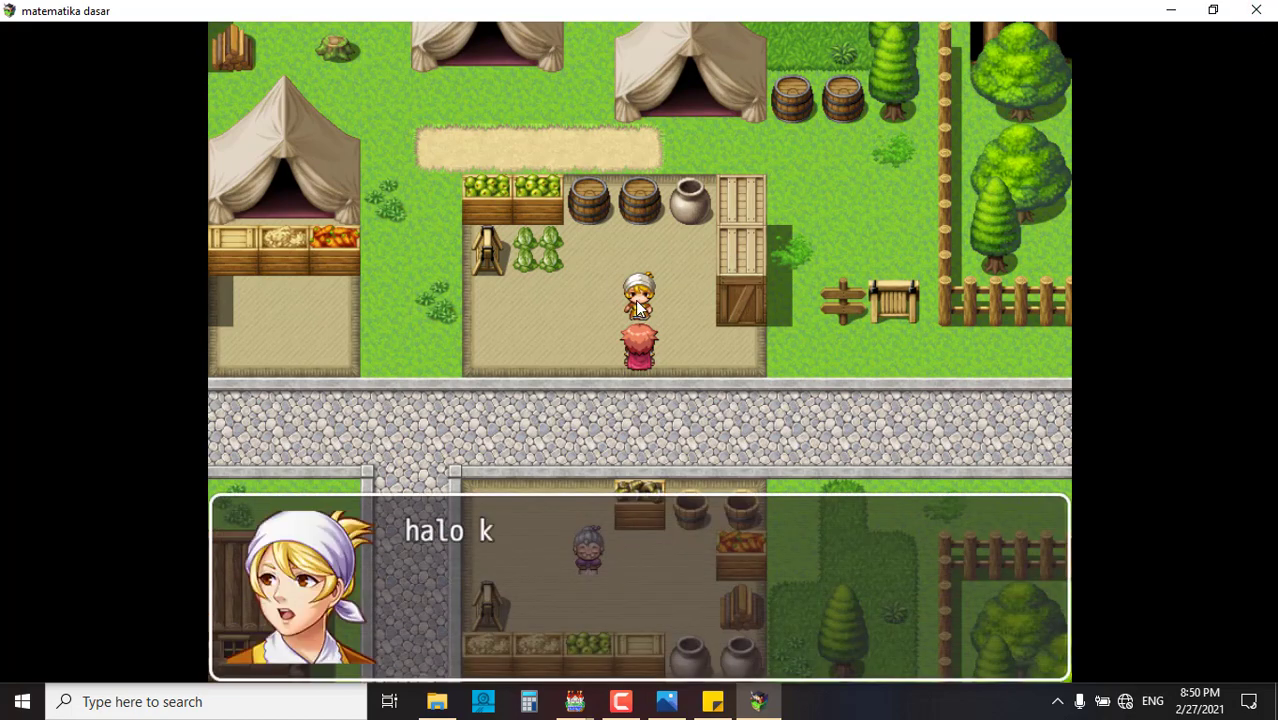
click(687, 379)
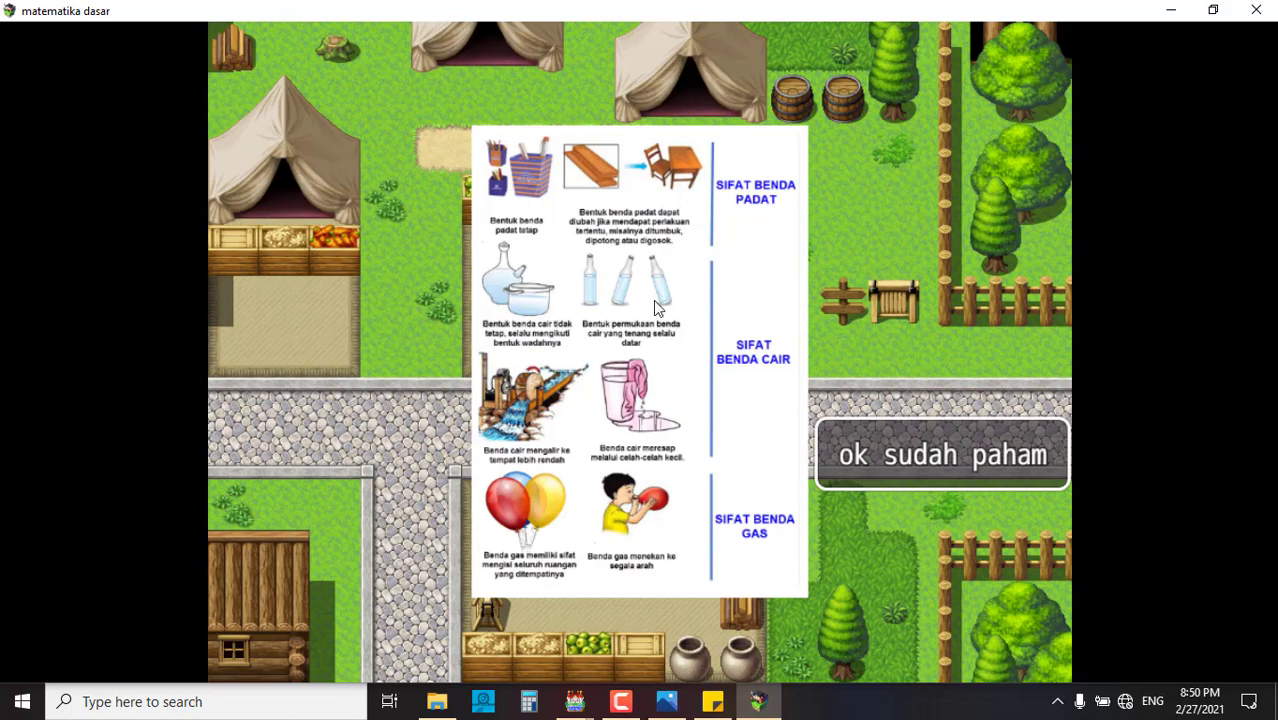
click(917, 446)
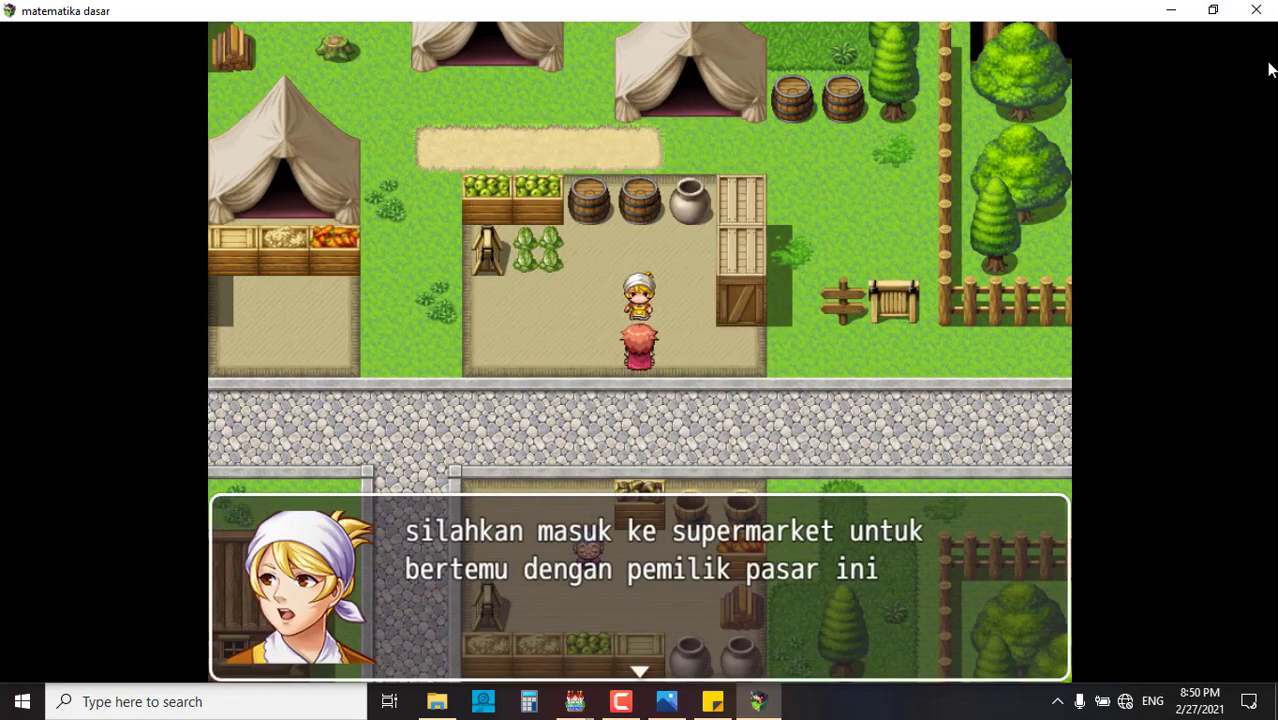
click(1256, 10)
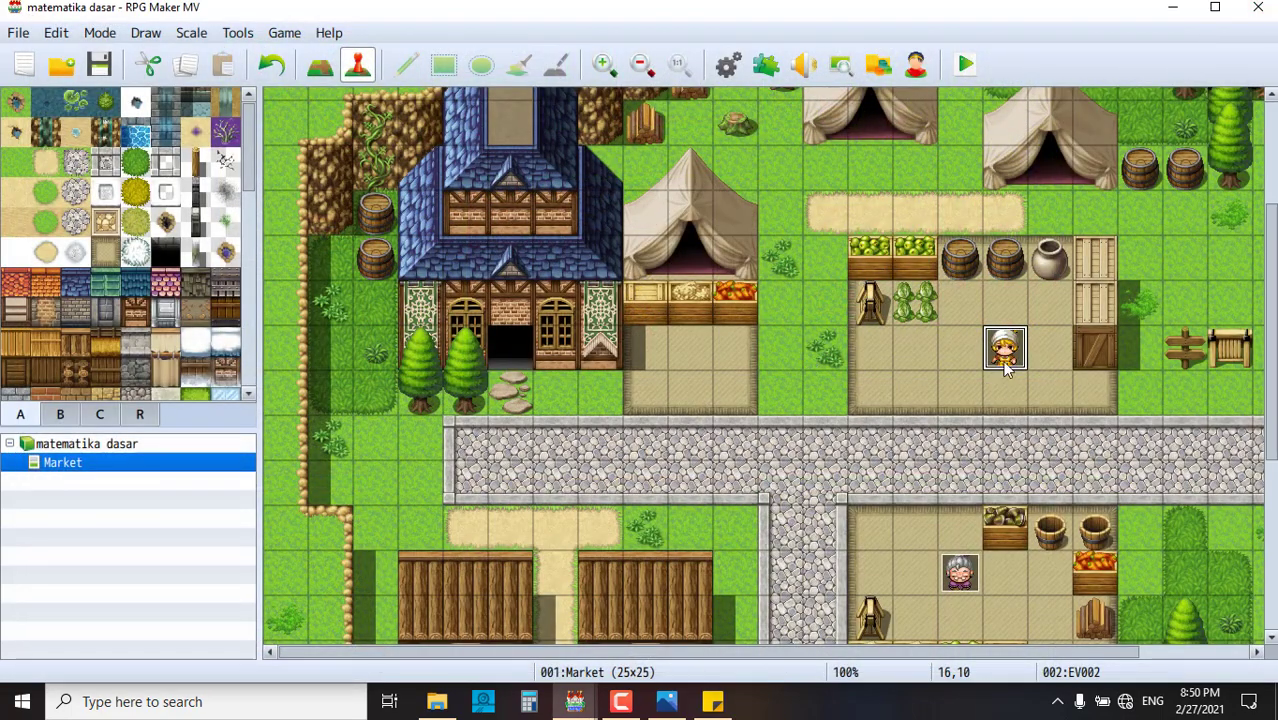
- Change EV002's Show Picture scale for materi 1 from 70% to 100% width and height
double_click(1003, 350)
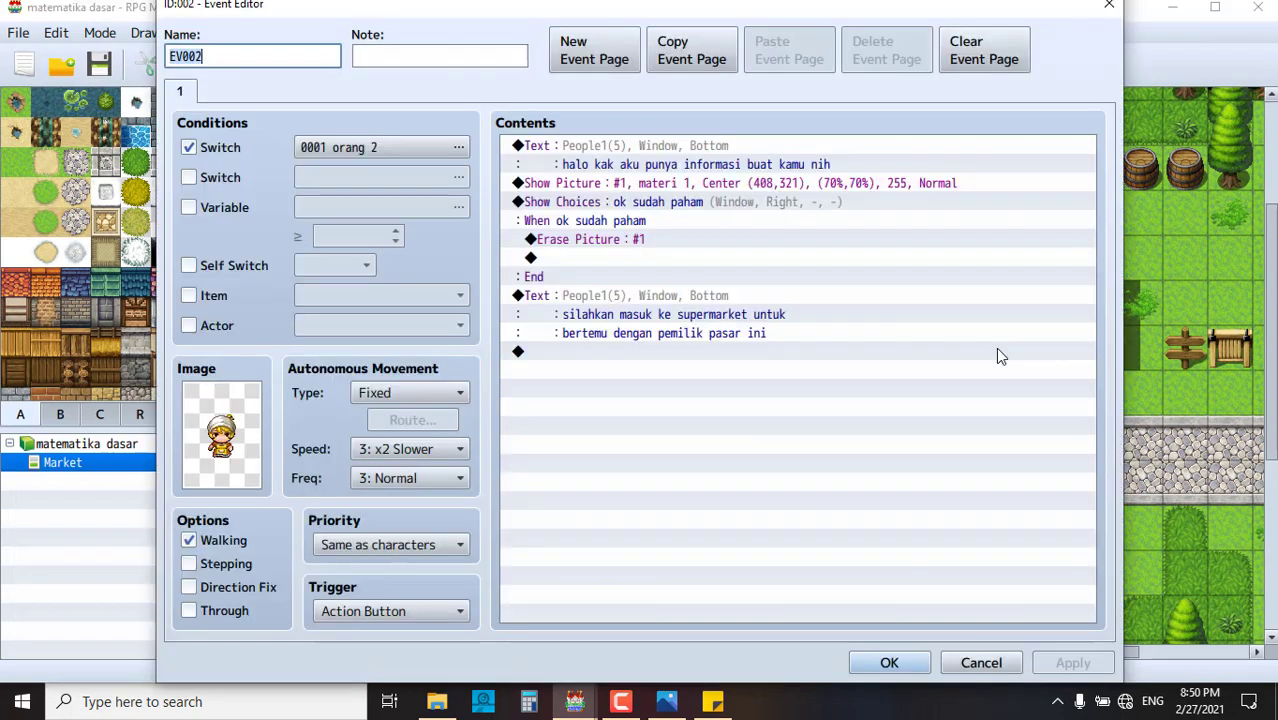
click(662, 190)
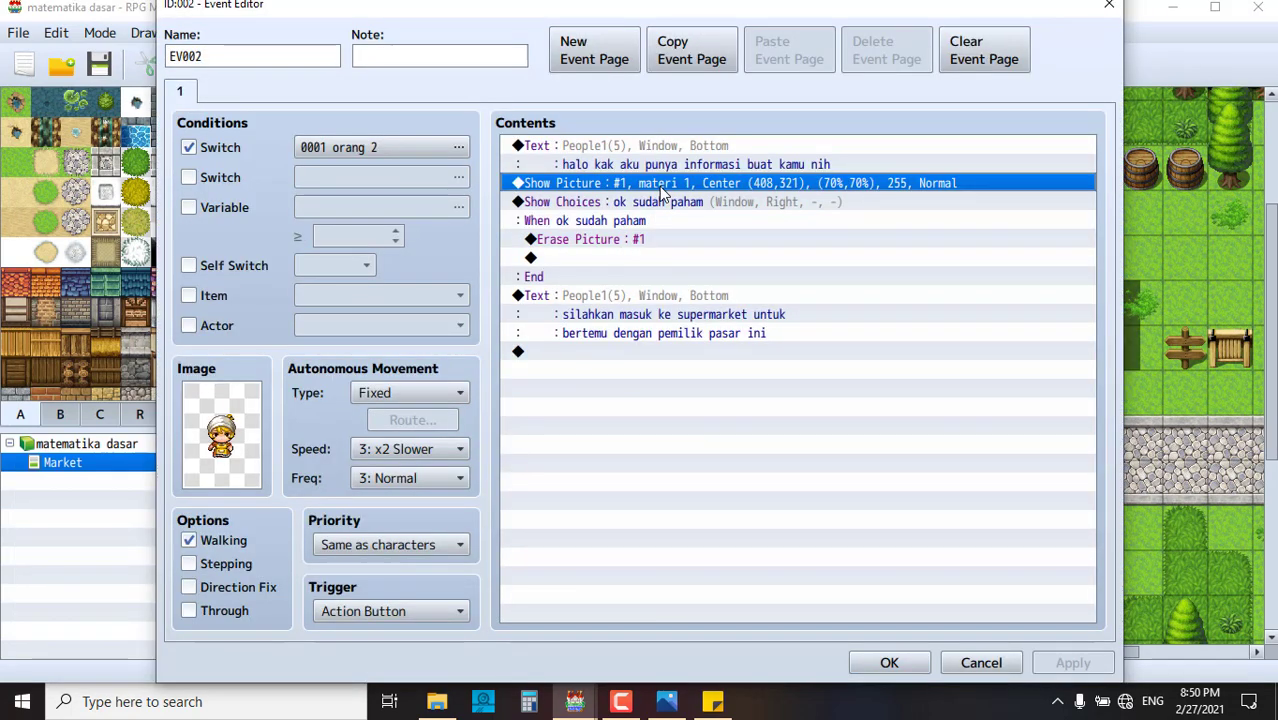
double_click(662, 190)
double_click(941, 333)
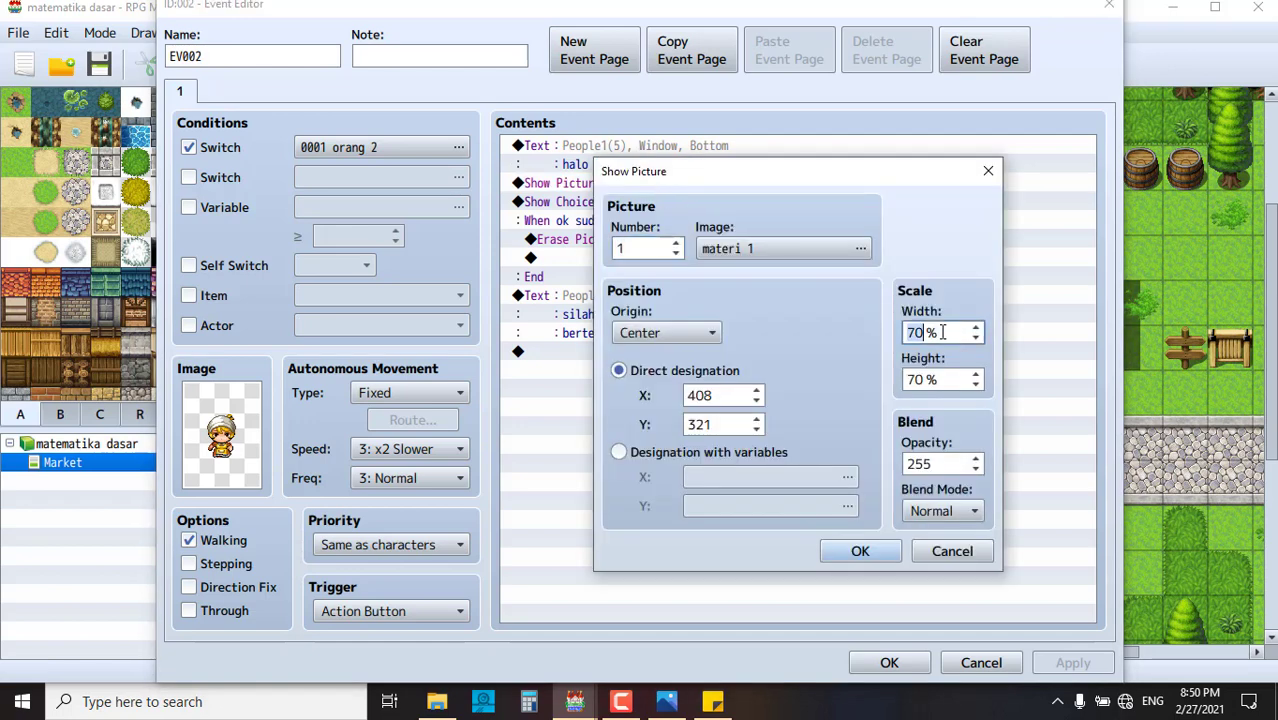
text(100)
double_click(928, 379)
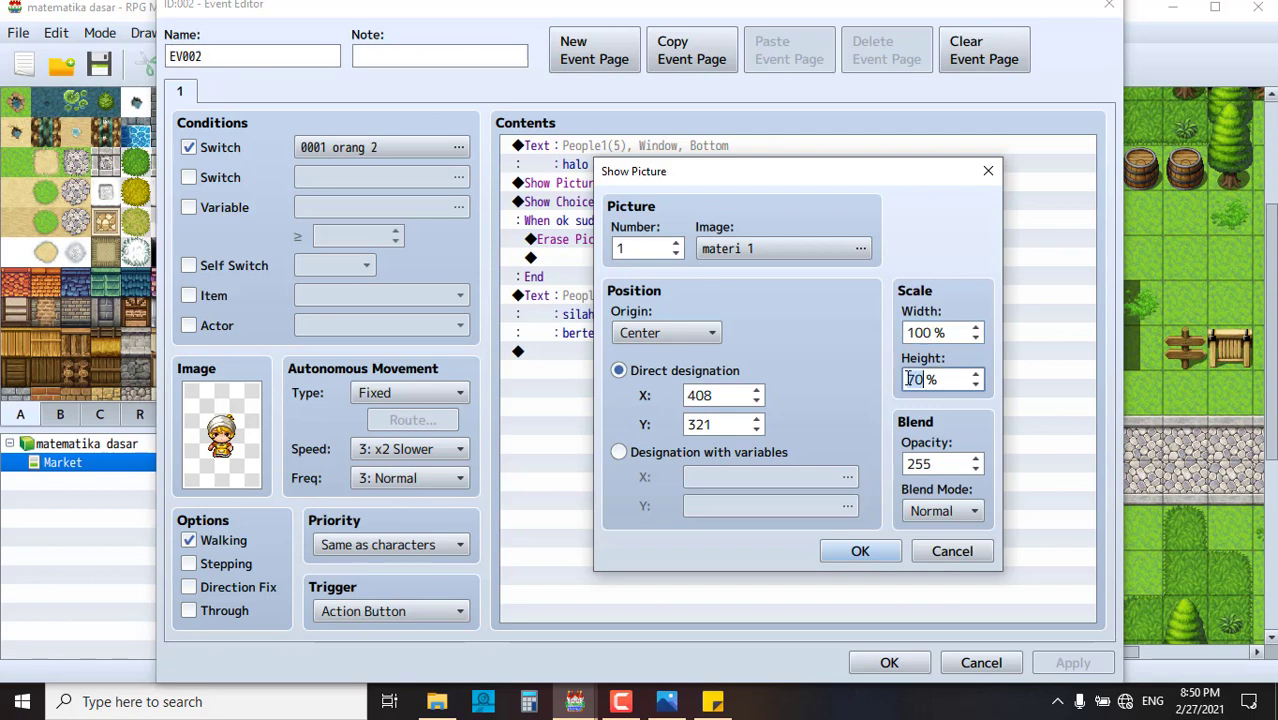
text(100)
click(860, 551)
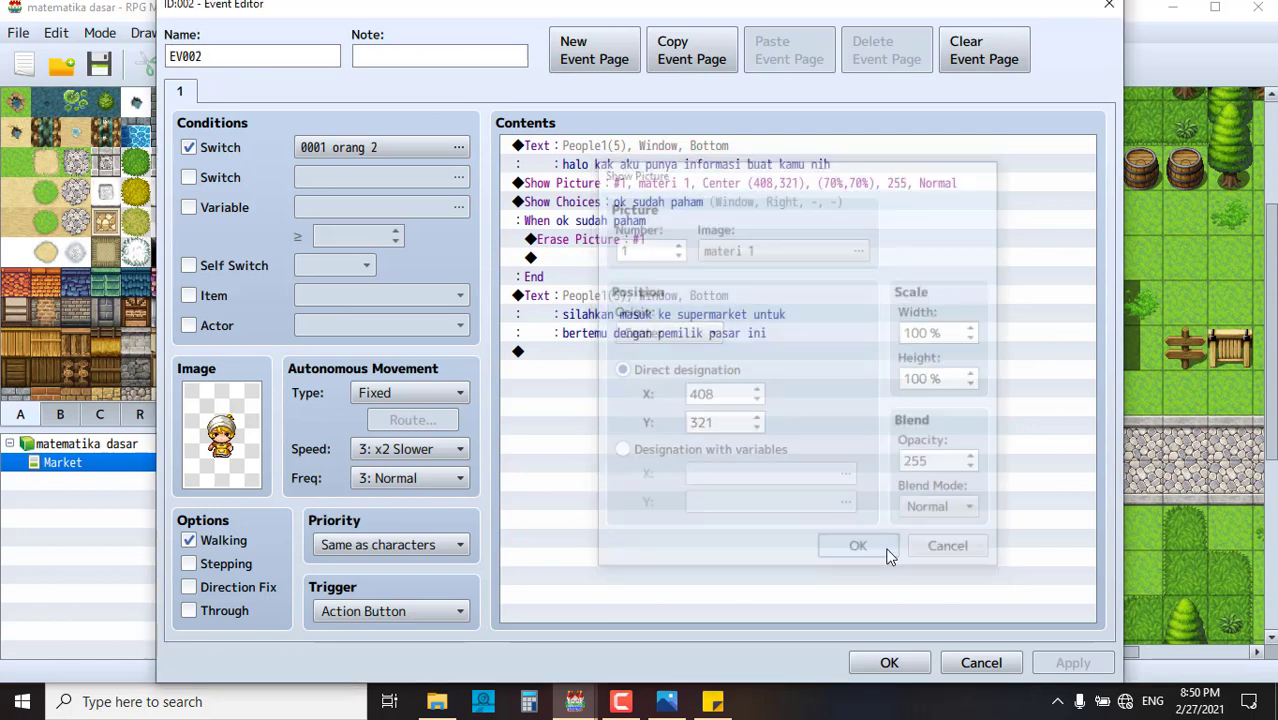
click(621, 352)
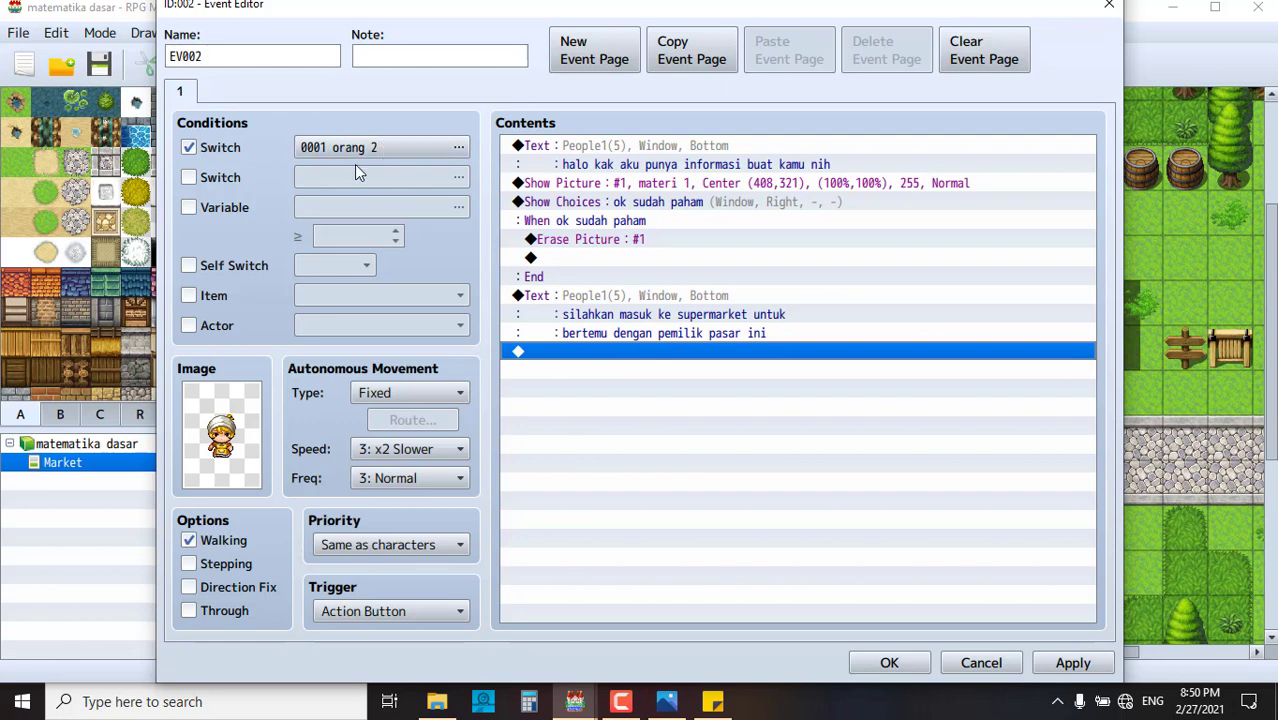
- Insert a Control Switches command at the end of EV002 targeting switch 0002
right_click(698, 356)
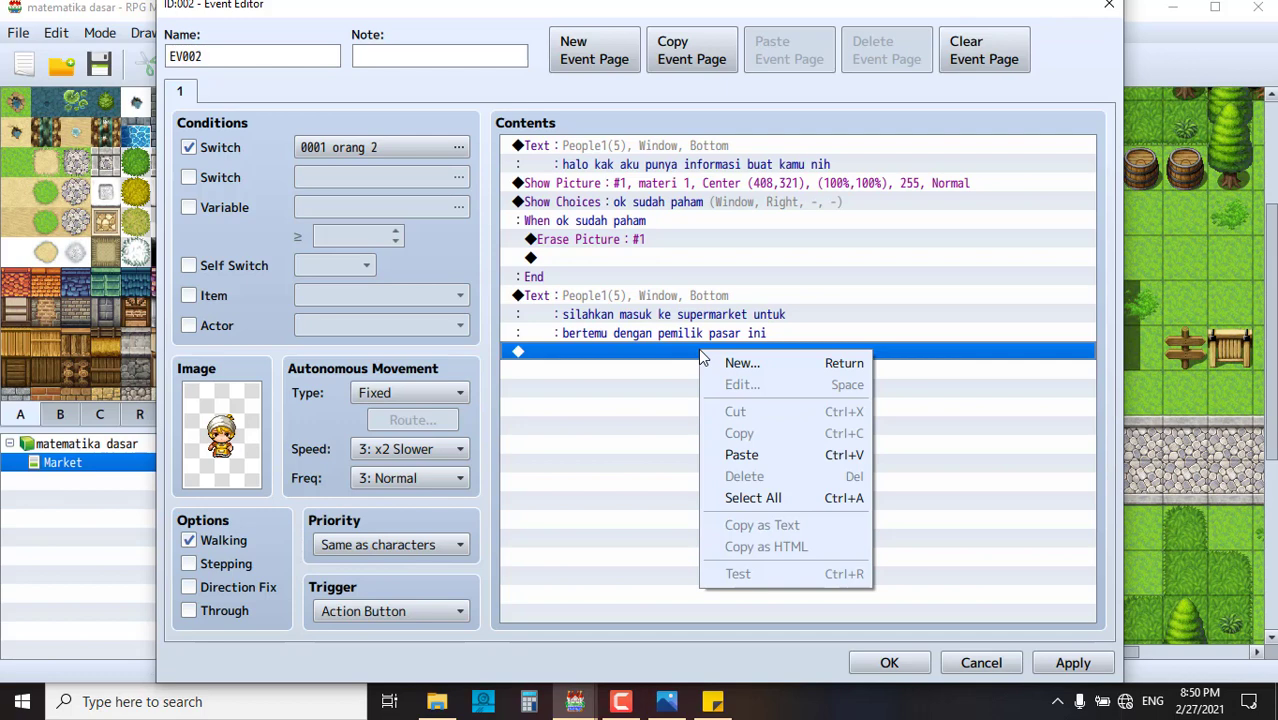
double_click(648, 356)
click(576, 95)
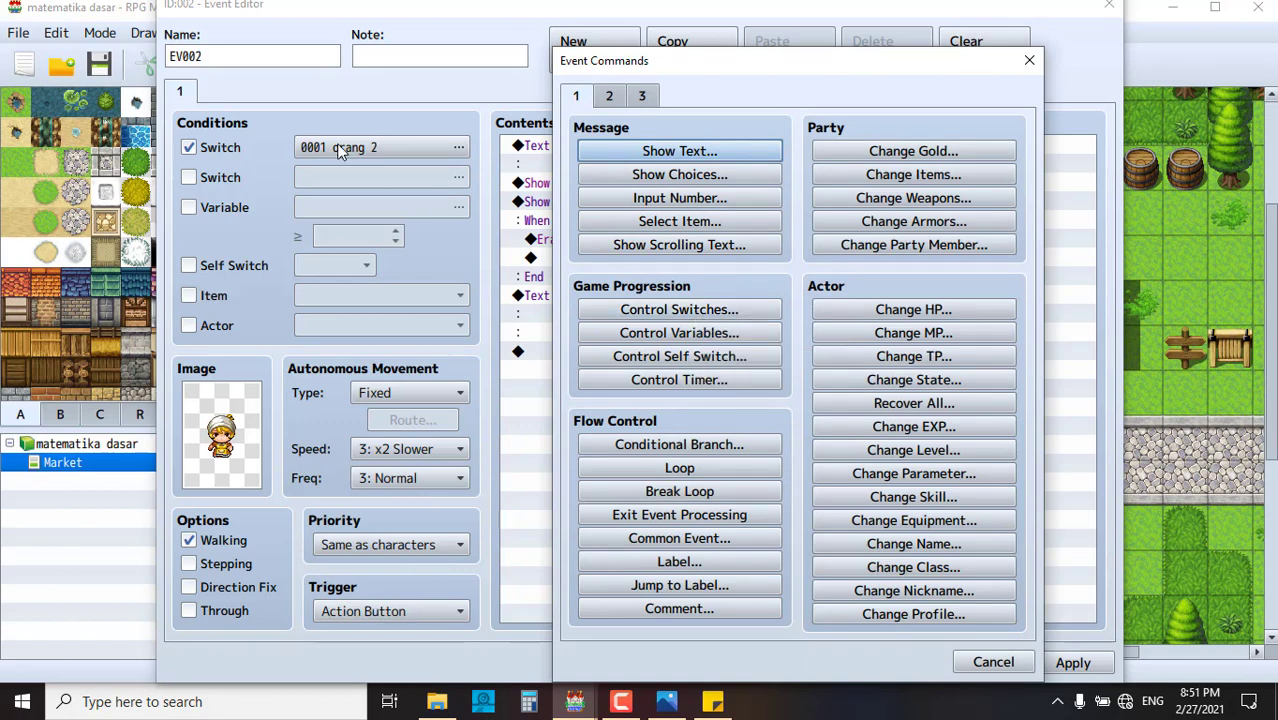
click(671, 313)
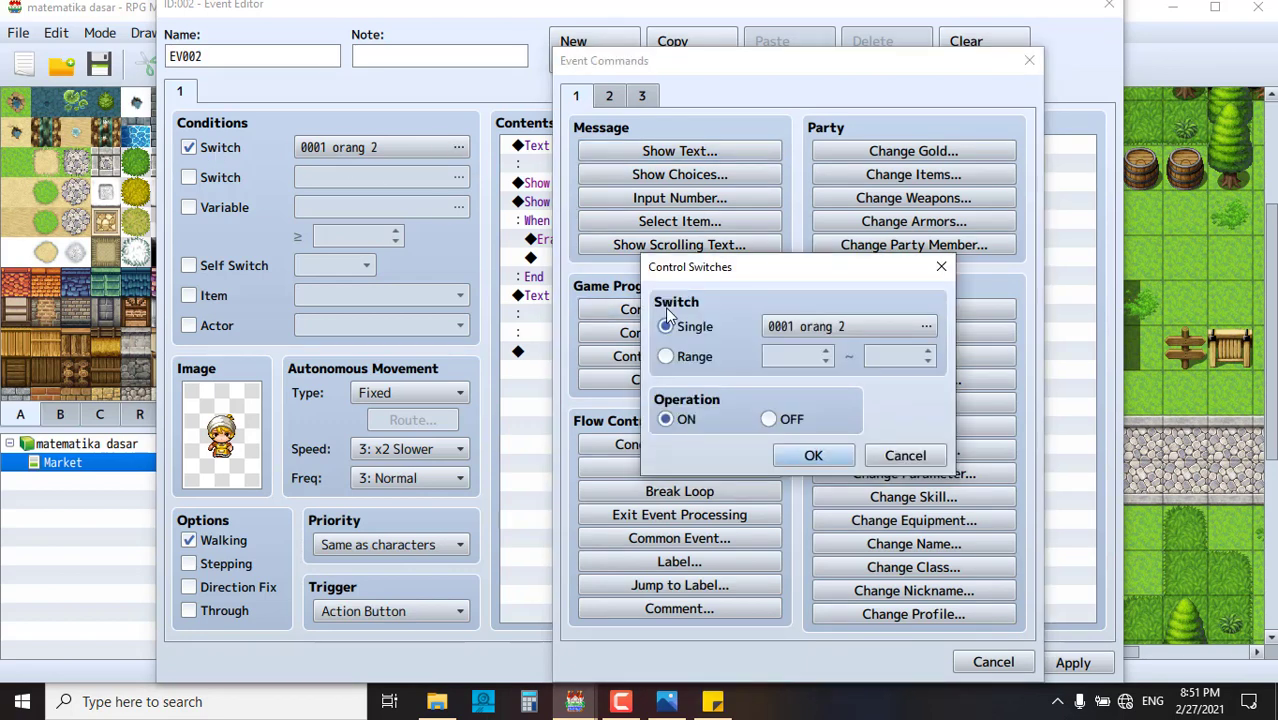
double_click(837, 327)
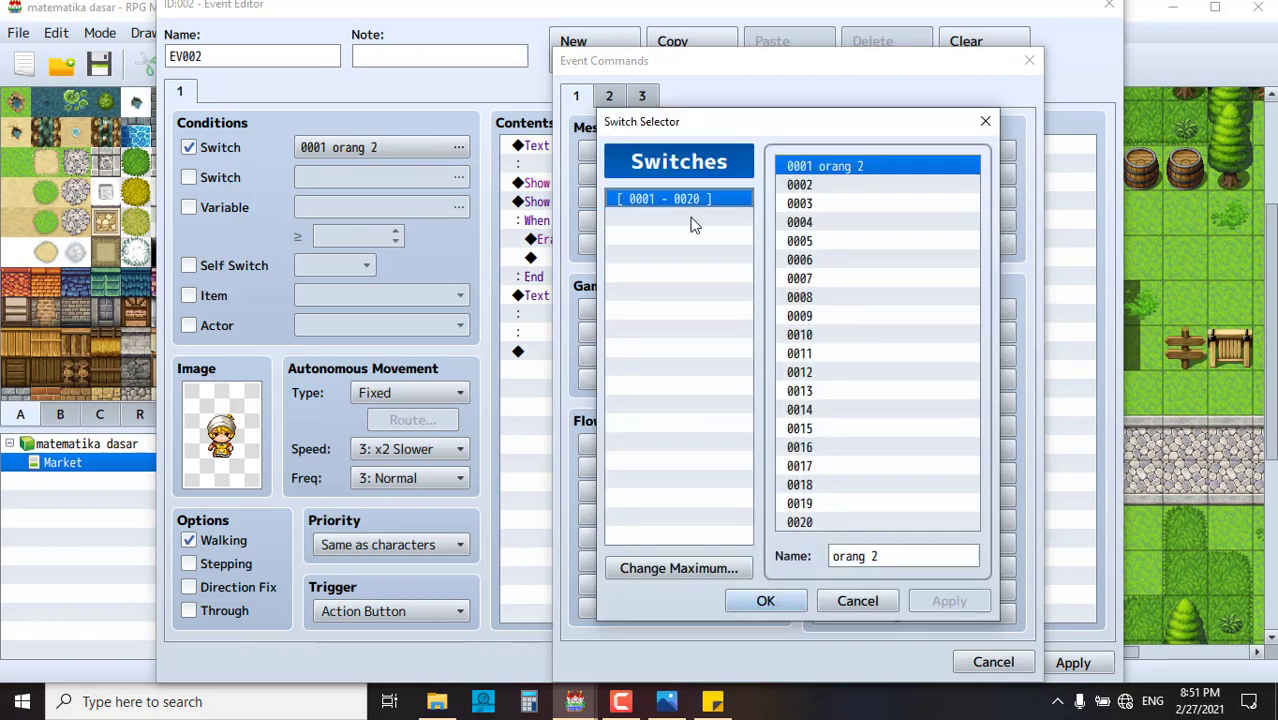
click(848, 184)
- Name switch 0002 'pemilik alfamaret' and add the command turning it ON
click(893, 560)
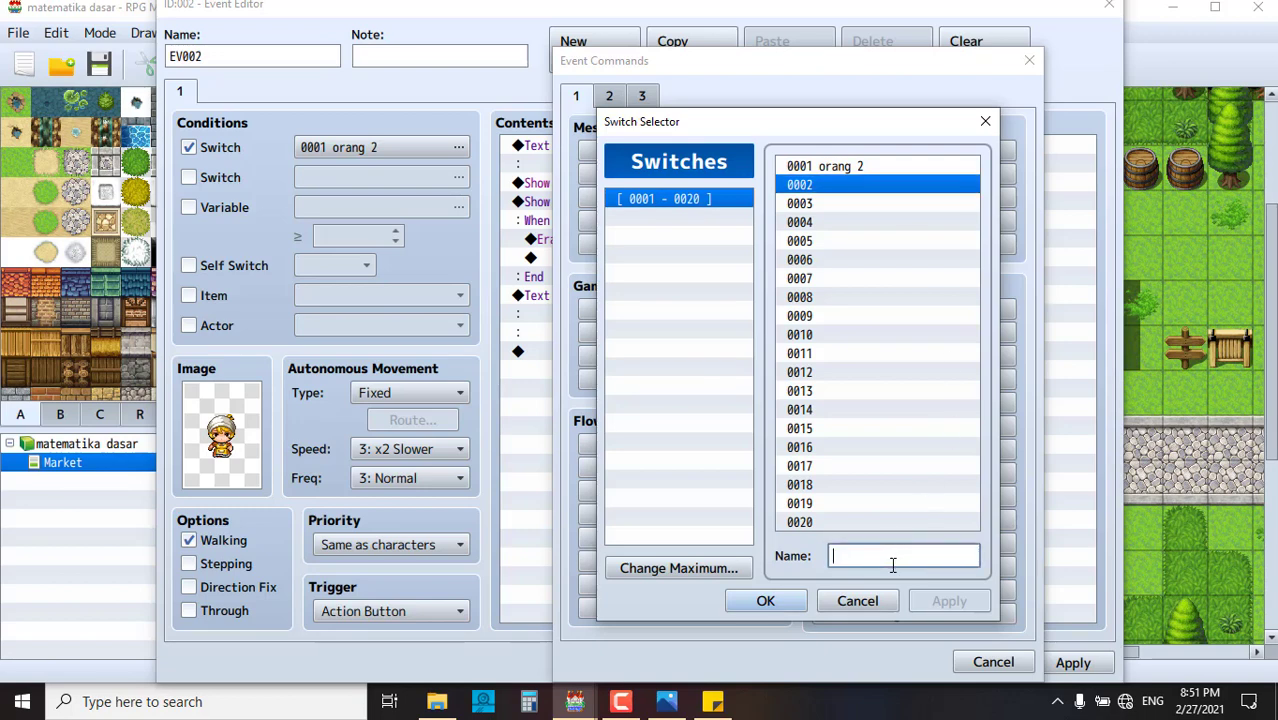
text(pem)
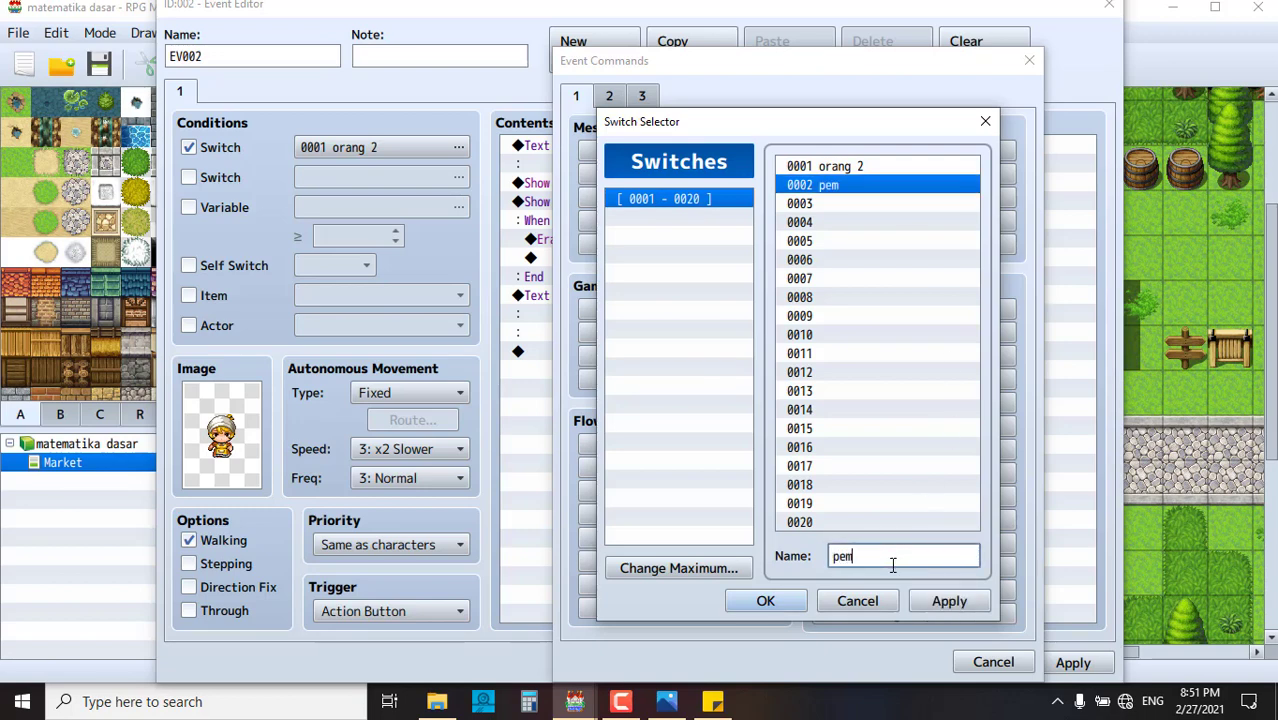
text(ilik supe)
key(BackSpace)
key(BackSpace)
key(BackSpace)
key(BackSpace)
key(BackSpace)
text(alfamaret)
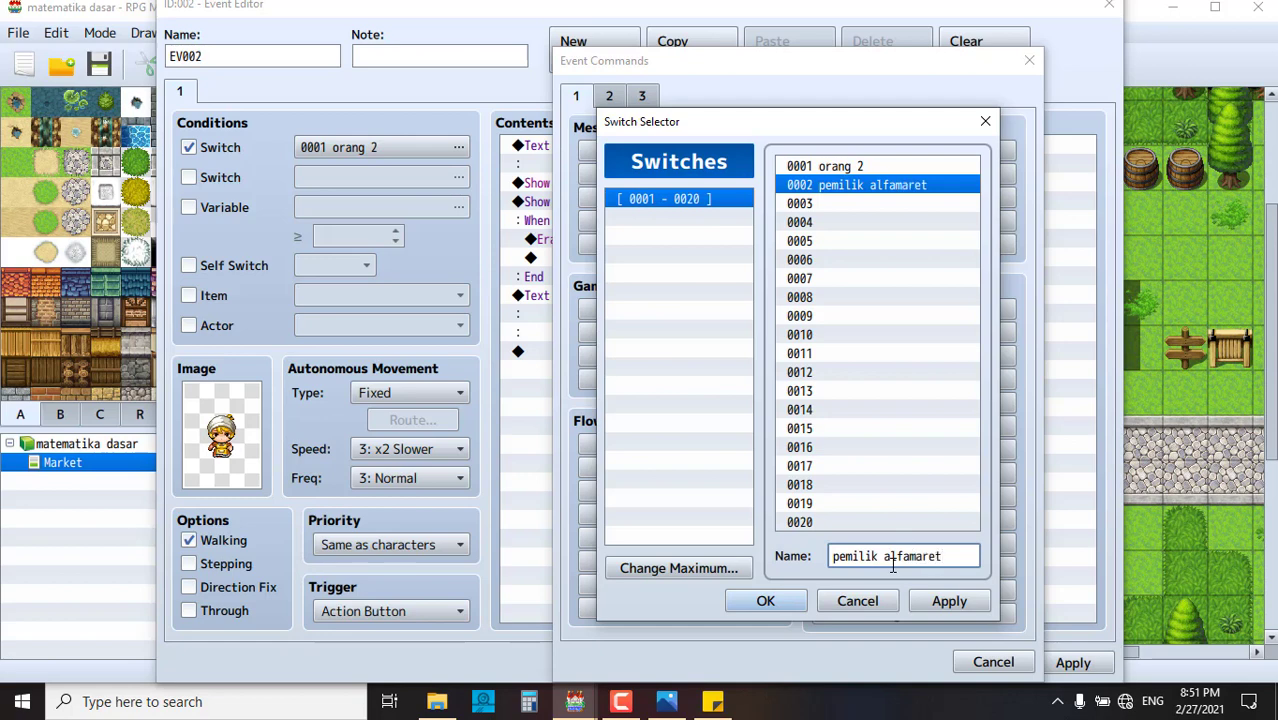
click(940, 602)
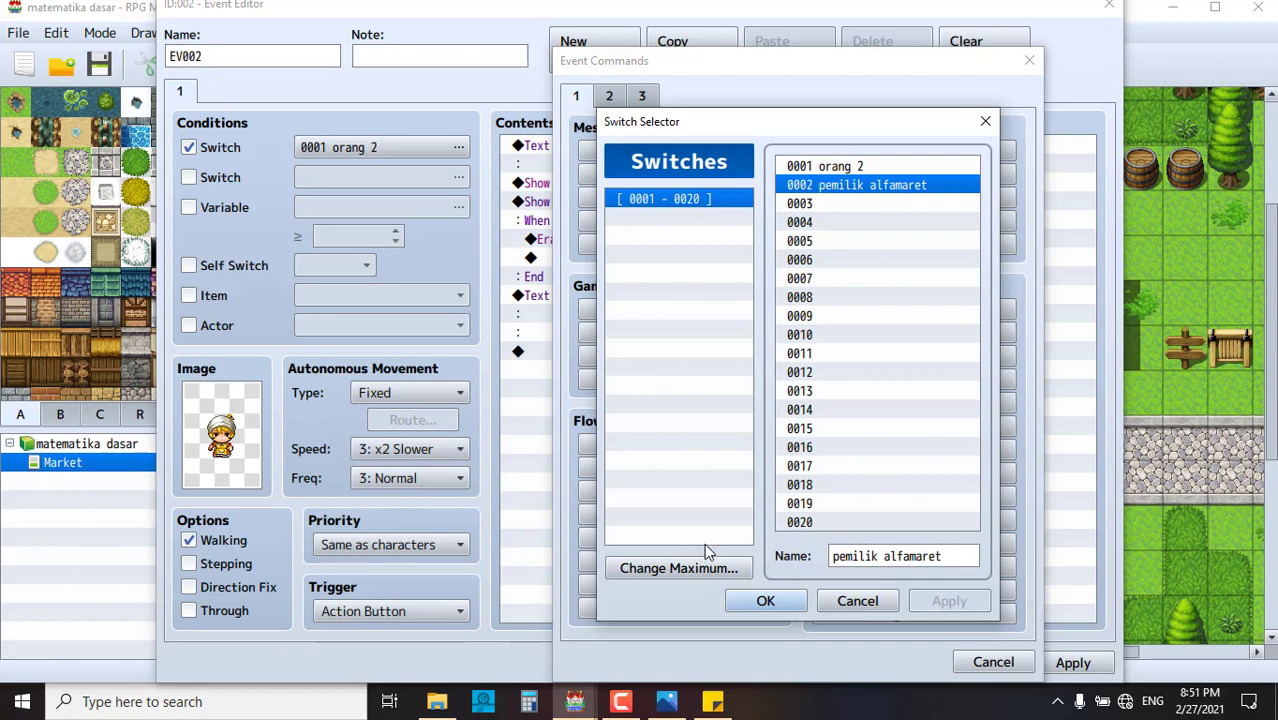
click(767, 603)
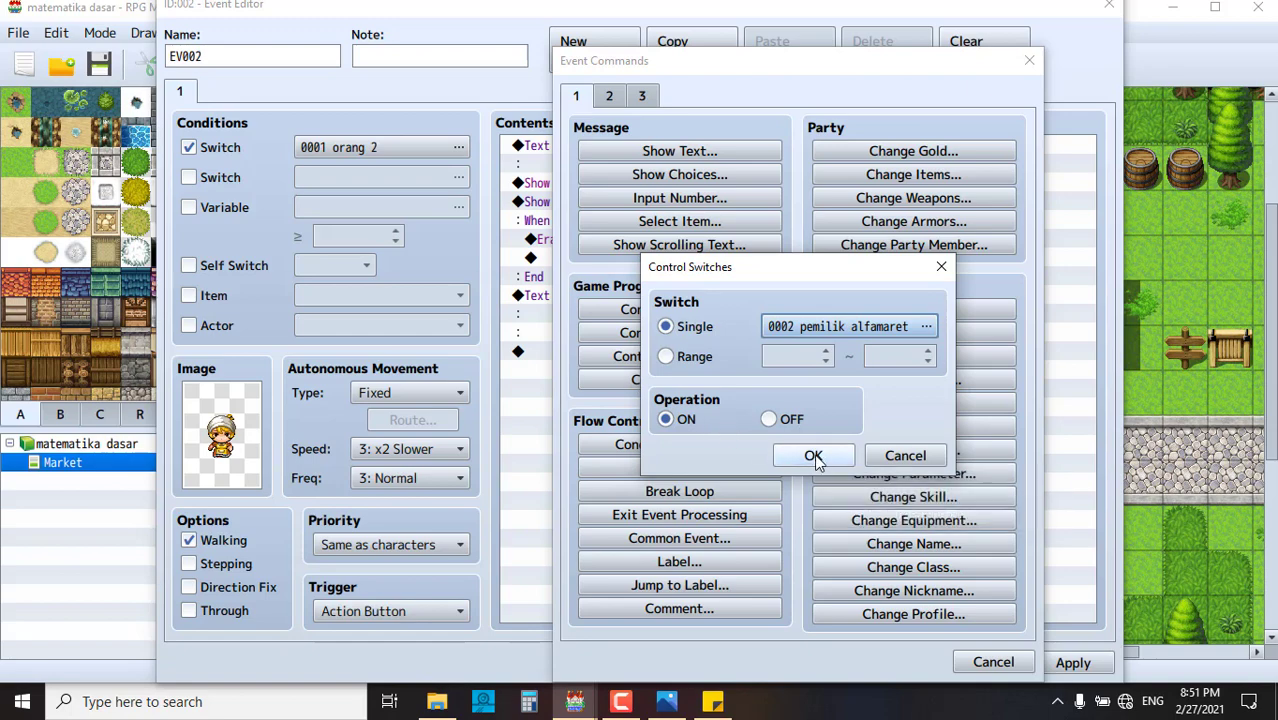
click(813, 456)
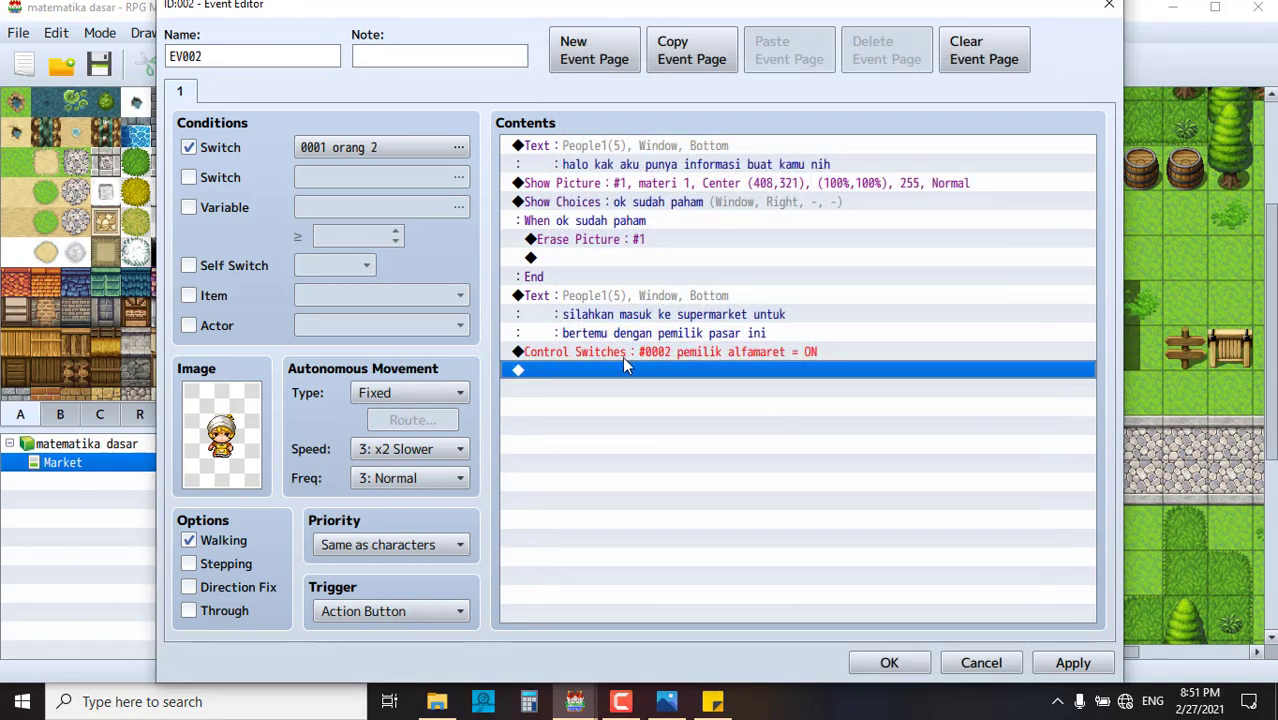
click(810, 354)
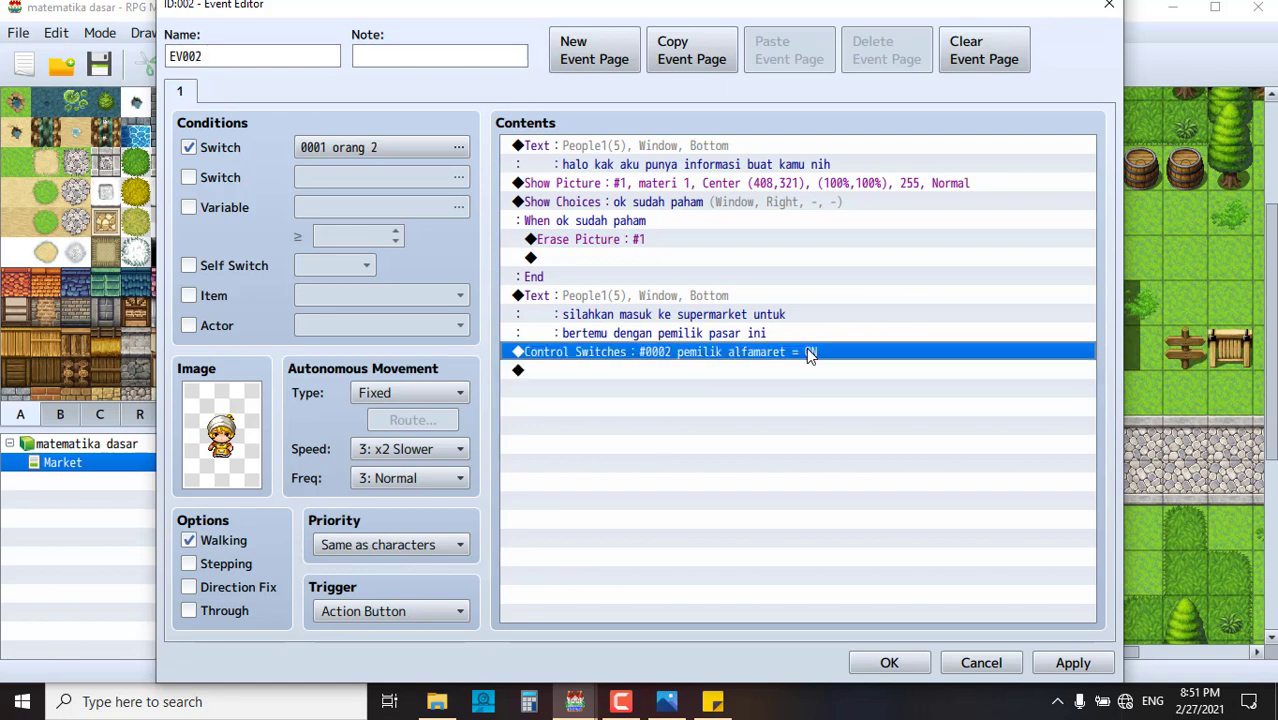
- Rename switch 0002 from 'pemilik alfamaret' to 'pintu alfamaret'
double_click(755, 358)
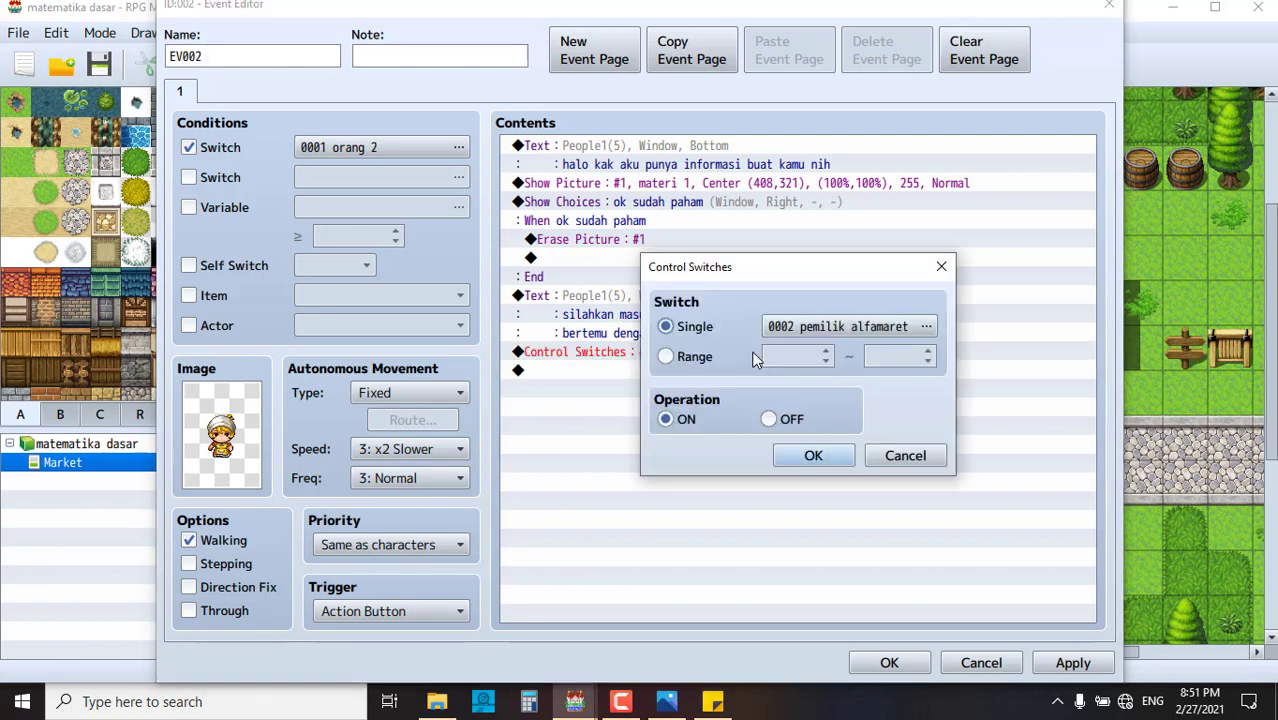
click(816, 324)
drag(952, 557, 826, 557)
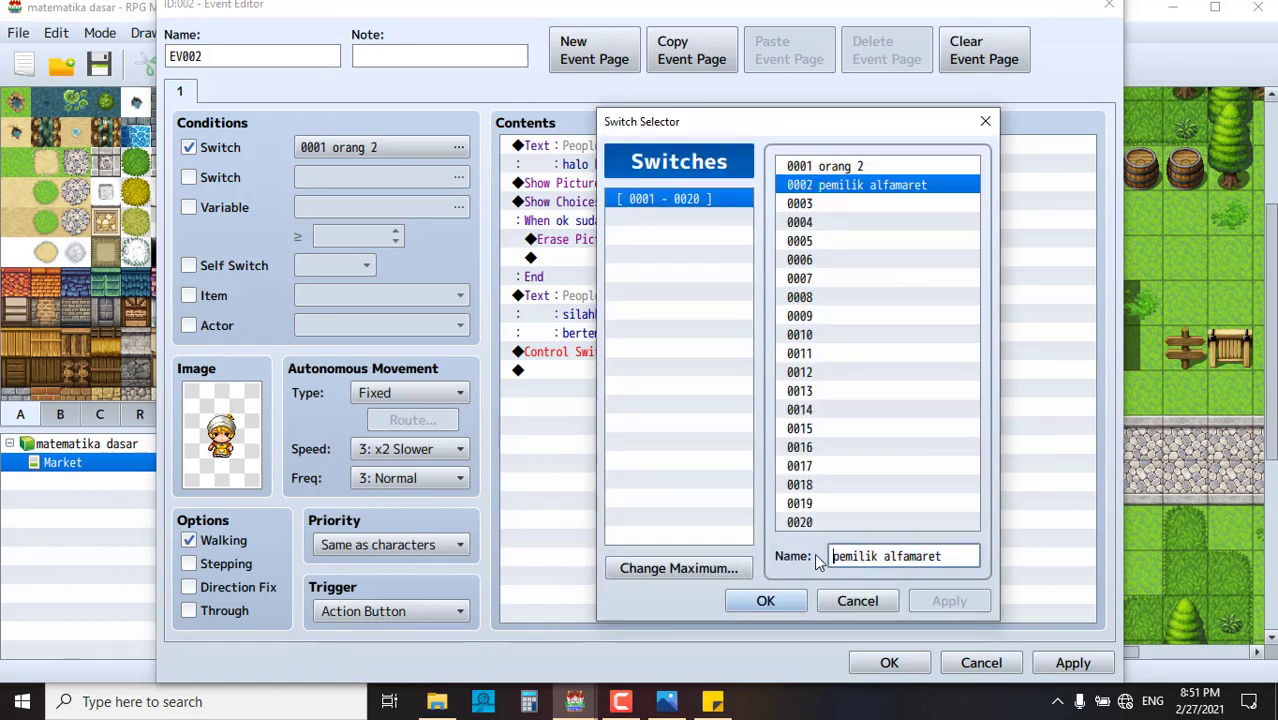
text(pin)
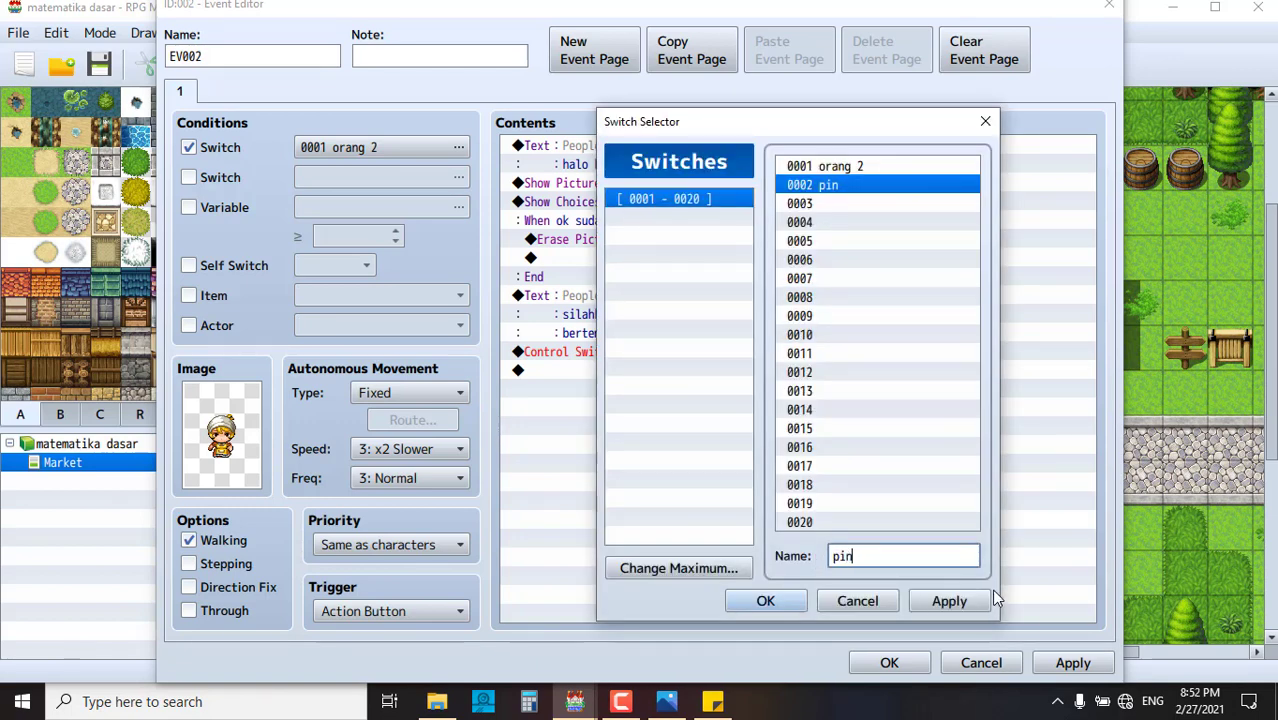
text(tu alfamaret)
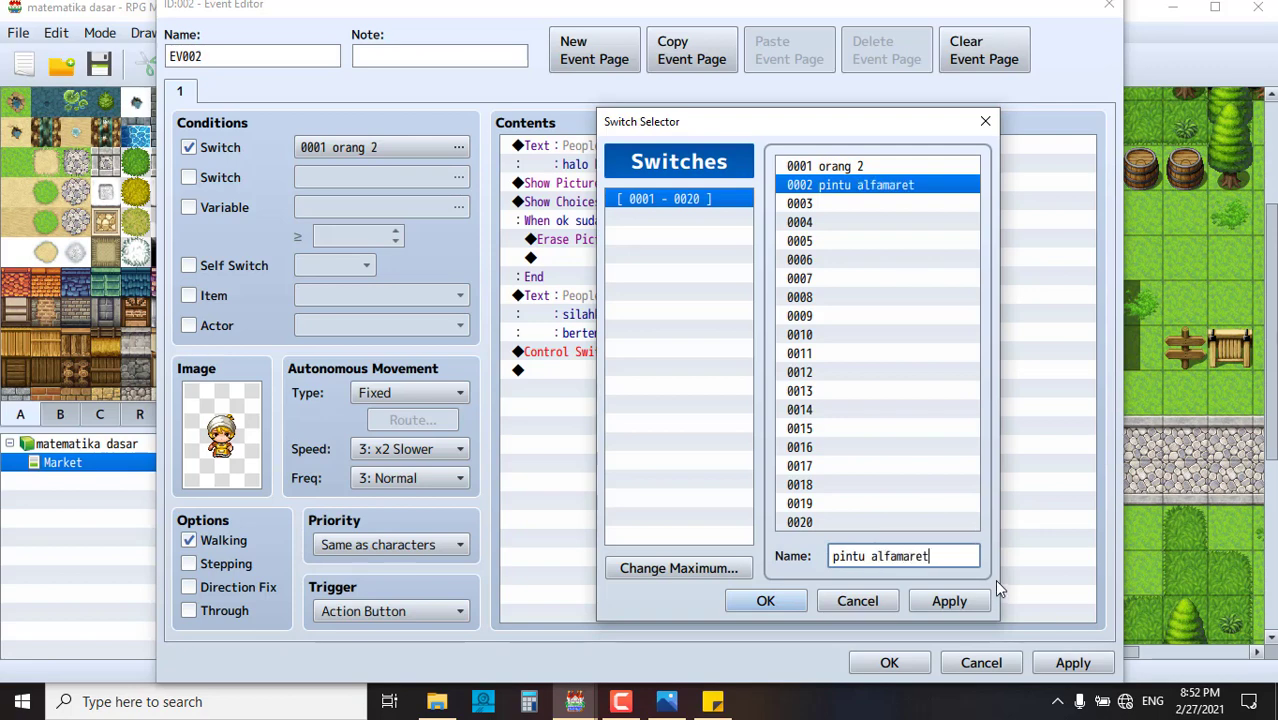
click(967, 601)
- Keep the Control Switches #0002 pintu alfamaret = ON command and save EV002
click(765, 601)
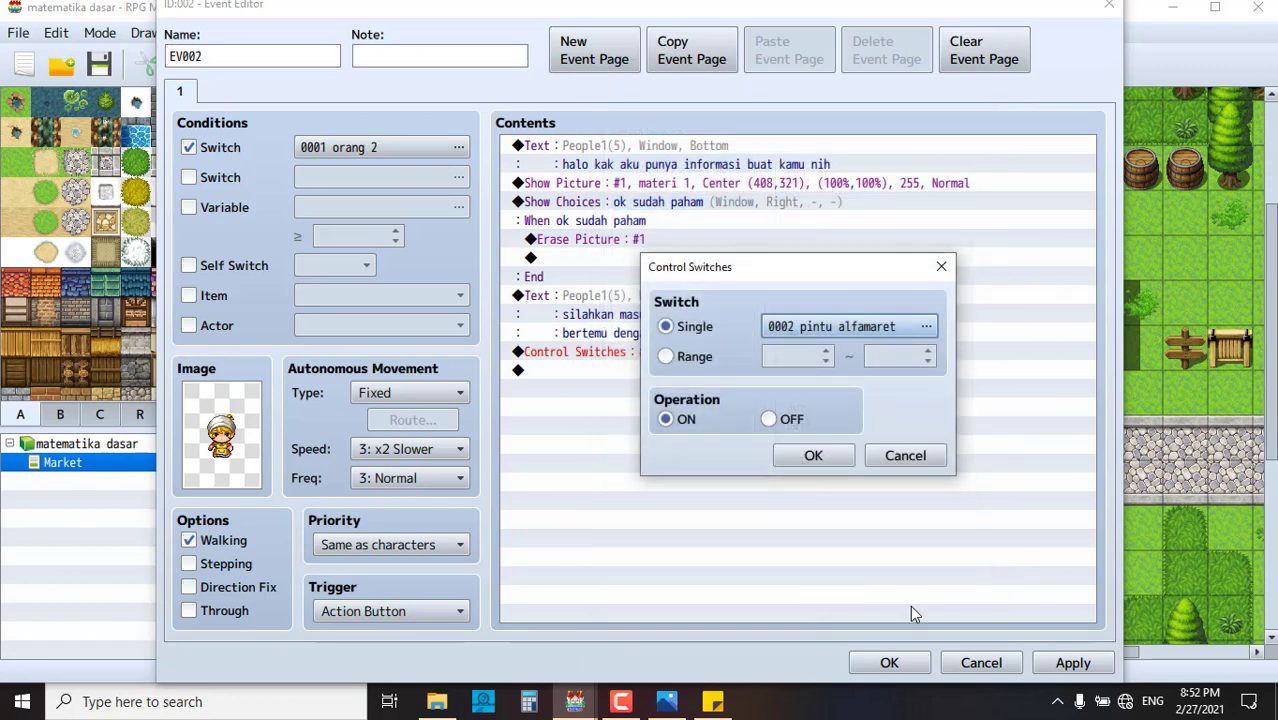
click(813, 455)
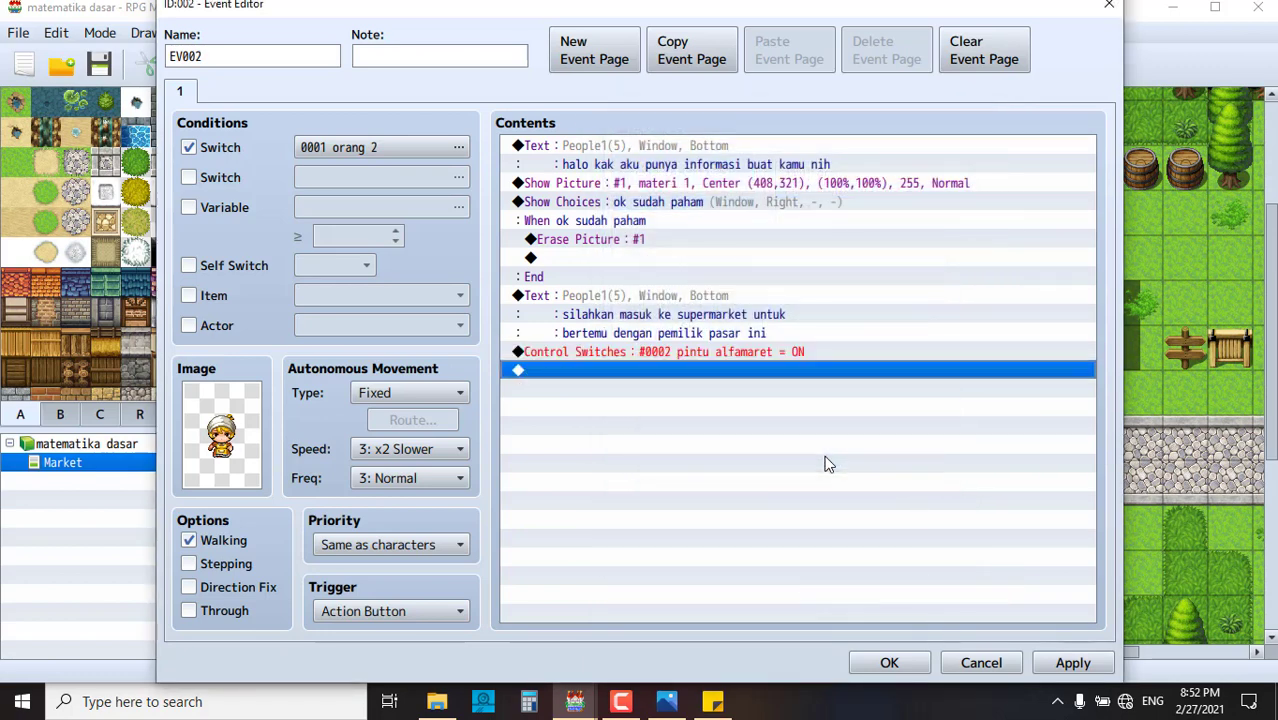
click(1073, 662)
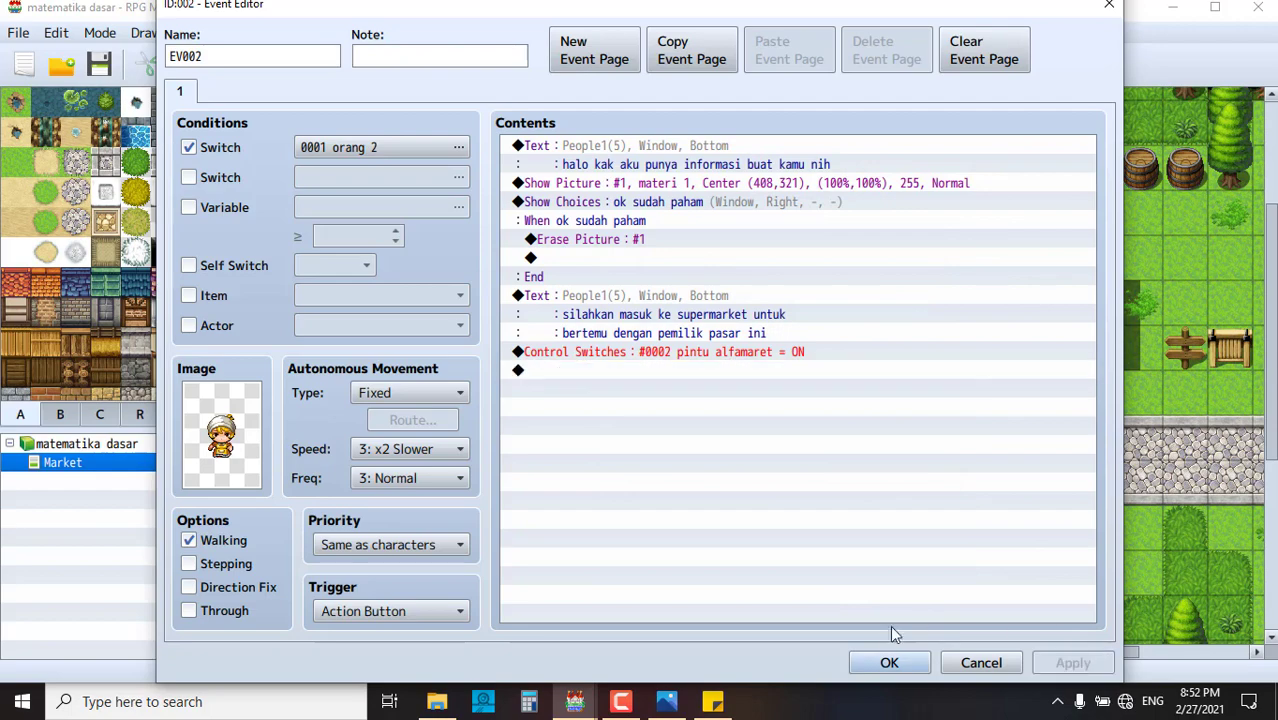
click(889, 662)
click(780, 482)
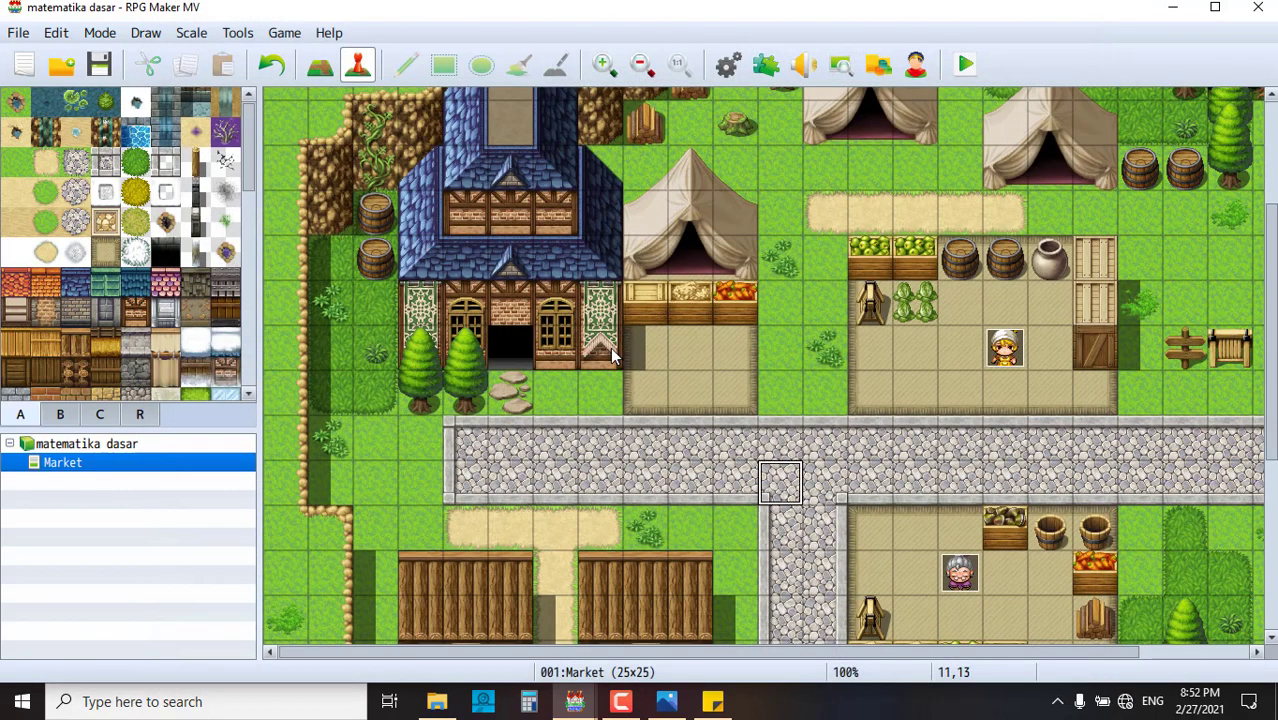
- Load the Item Shop sample map as 002:Item Shop (13x15) under Market, then reselect Market
right_click(508, 340)
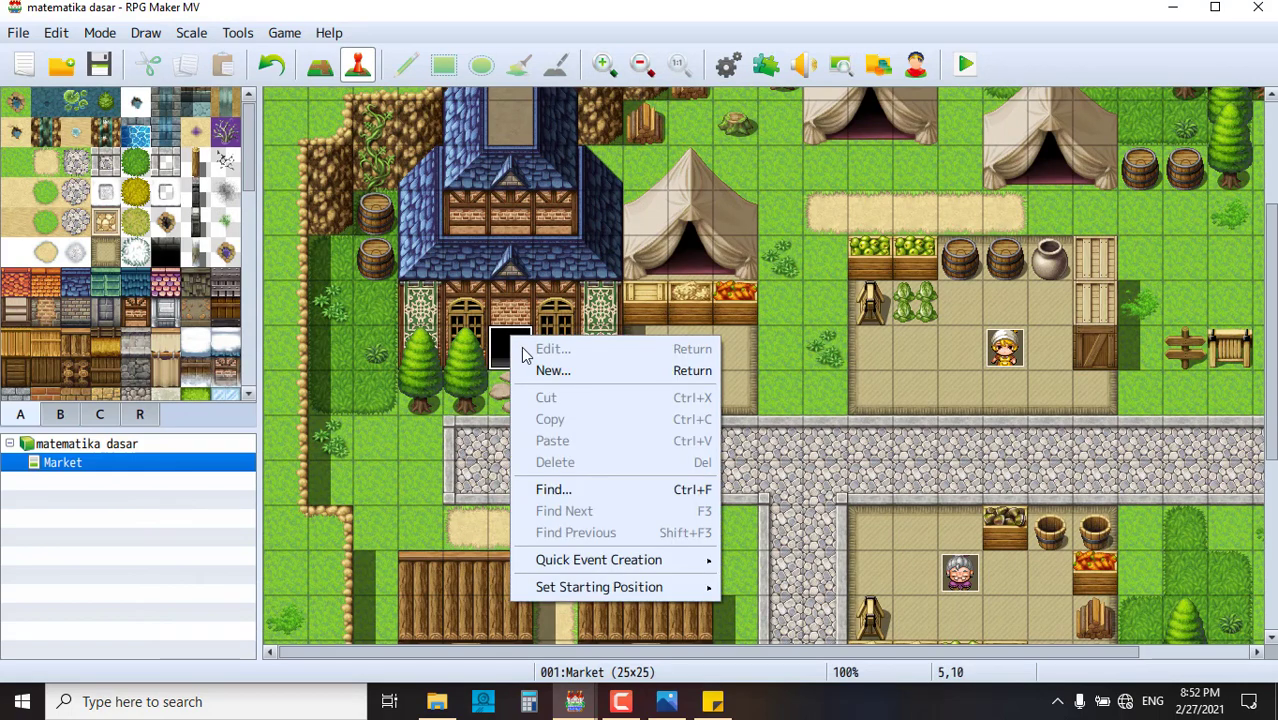
click(475, 372)
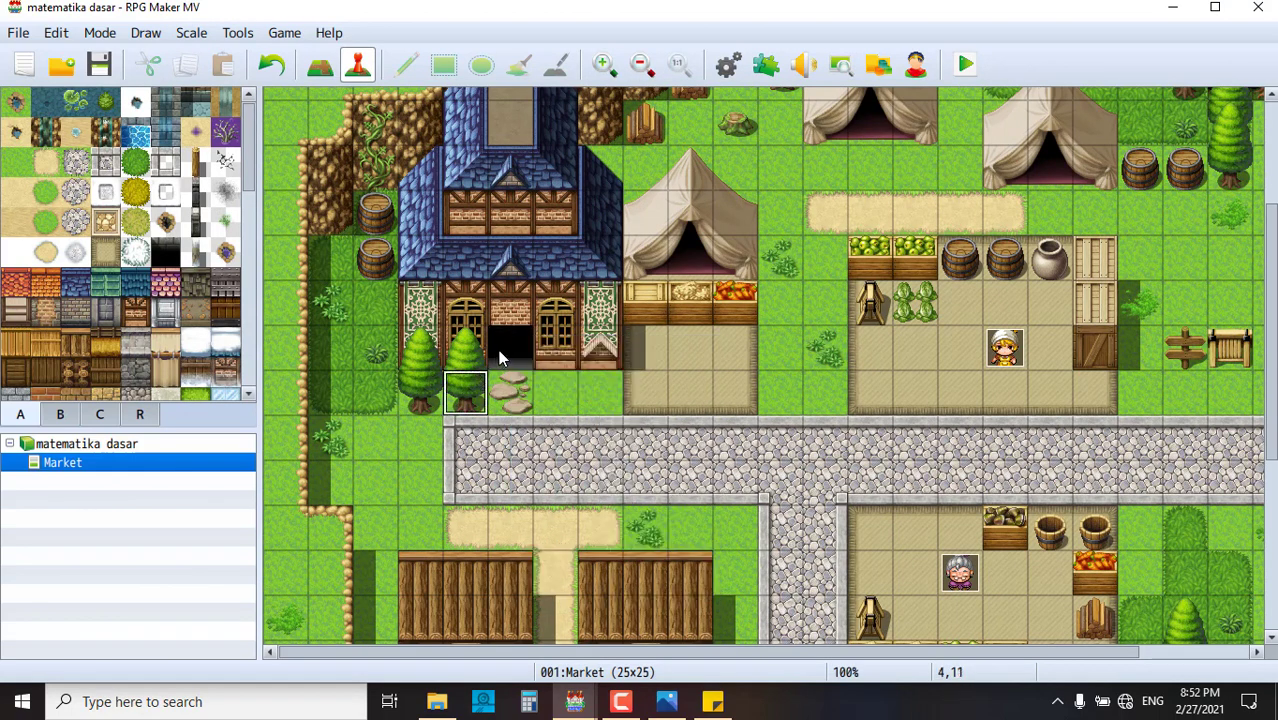
right_click(120, 465)
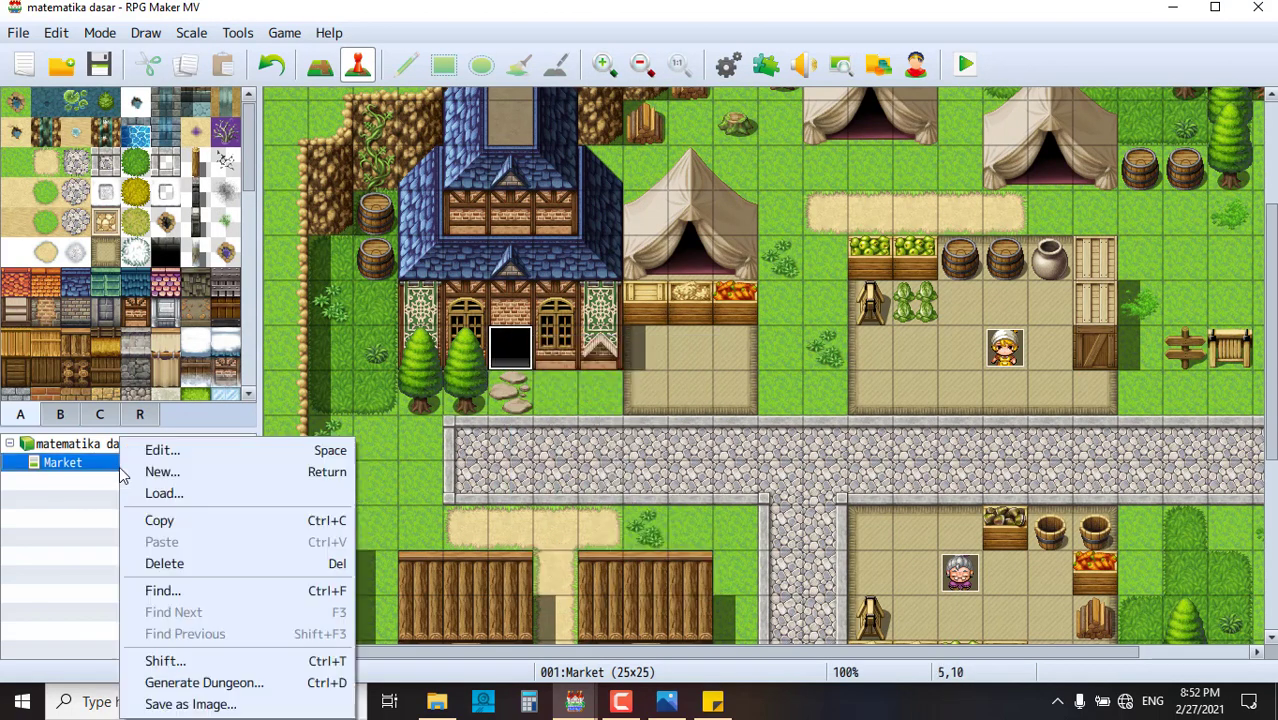
click(108, 470)
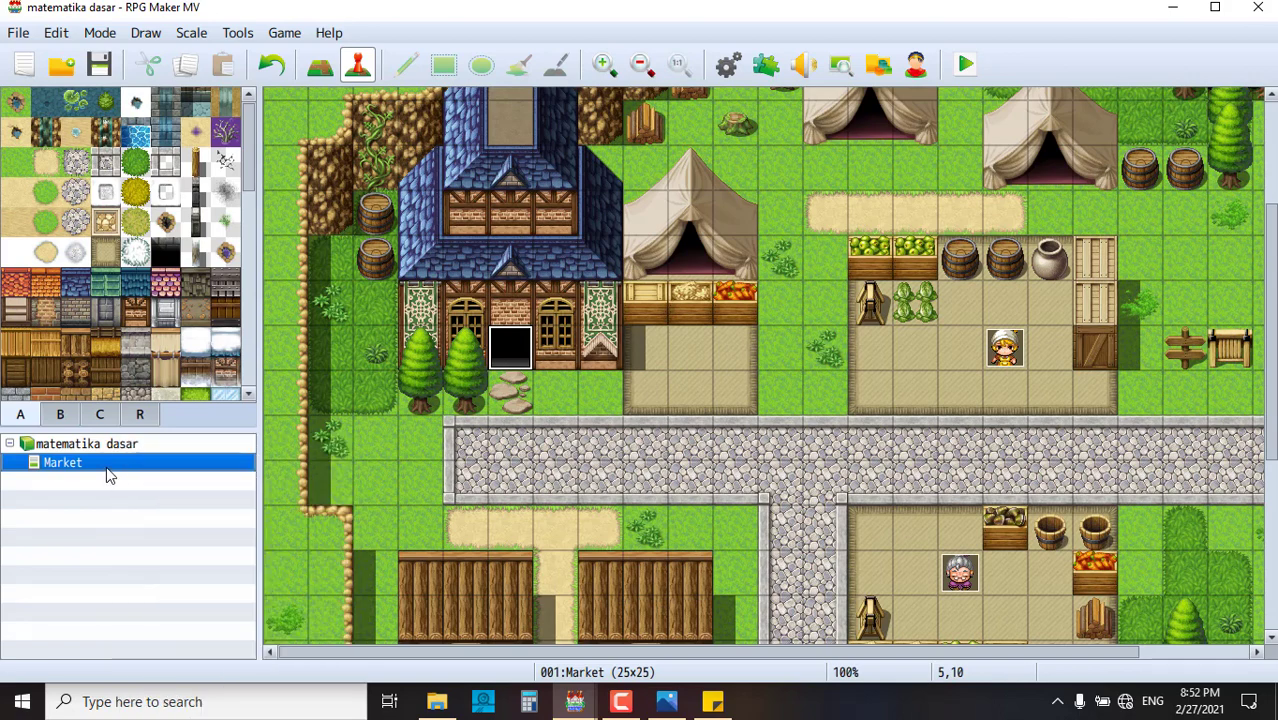
right_click(108, 469)
click(167, 525)
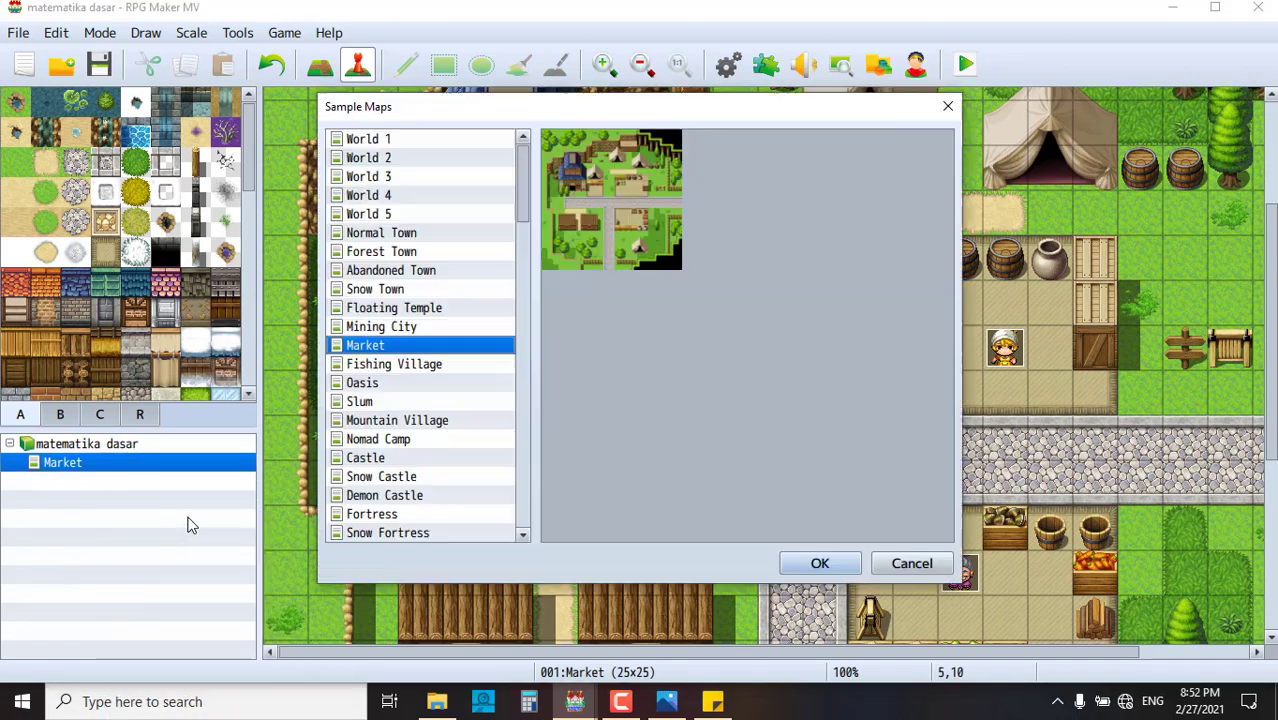
scroll(410, 456, down, 2)
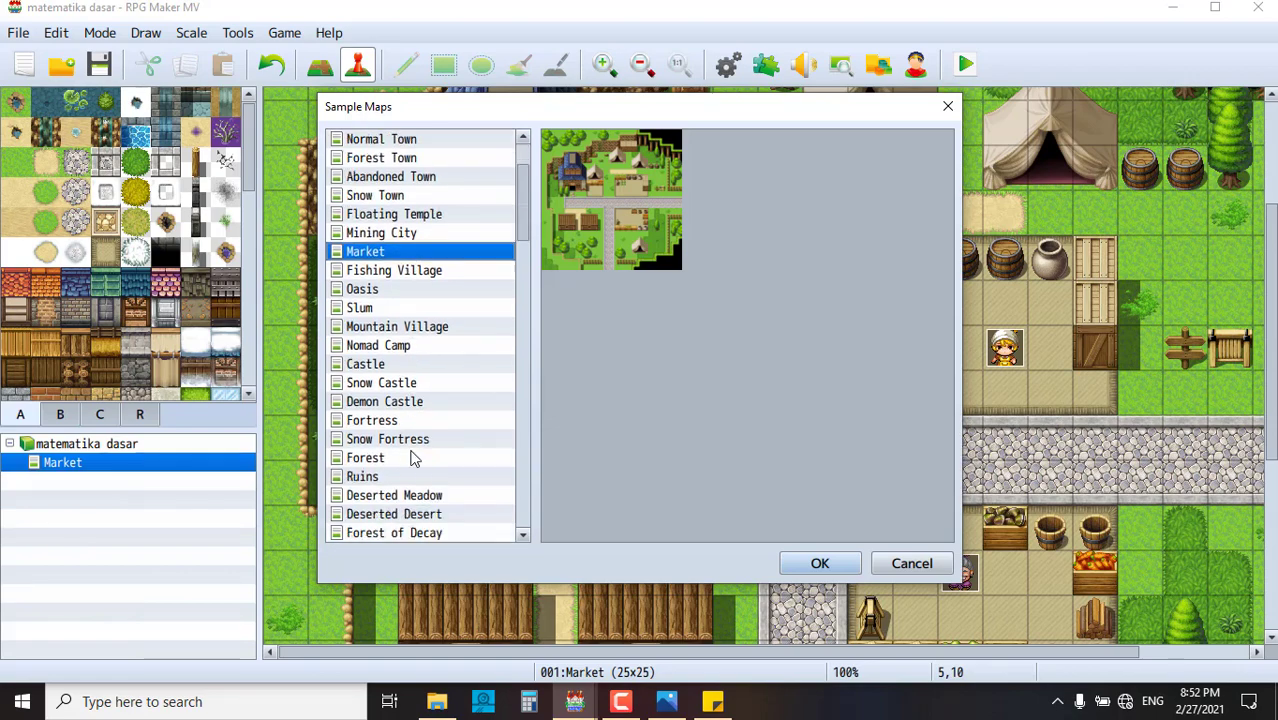
scroll(413, 457, down, 1)
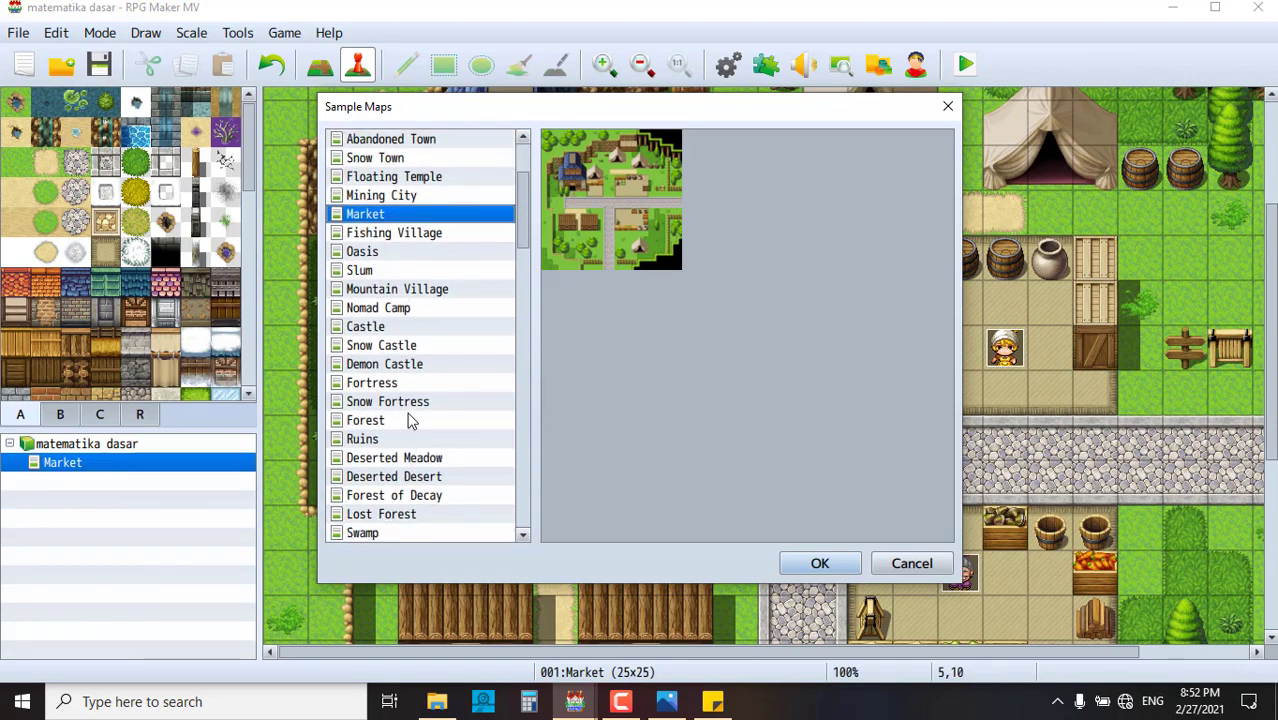
scroll(410, 421, down, 1)
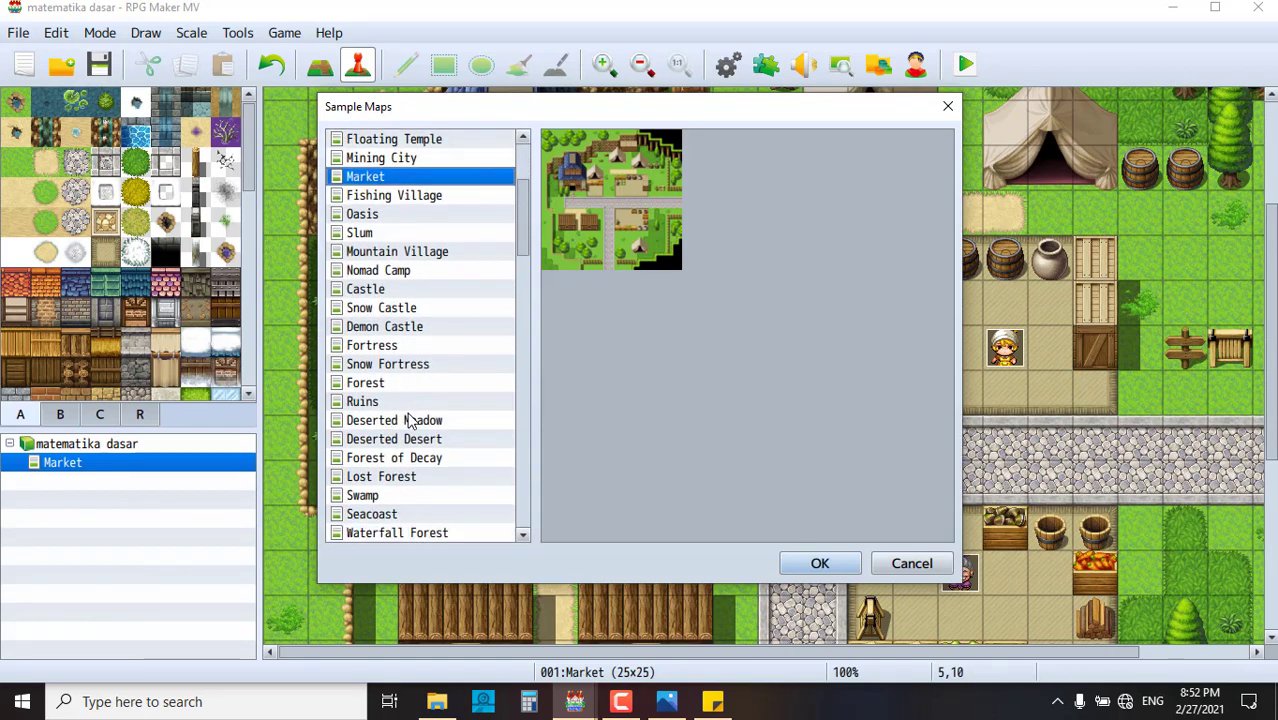
scroll(410, 420, down, 4)
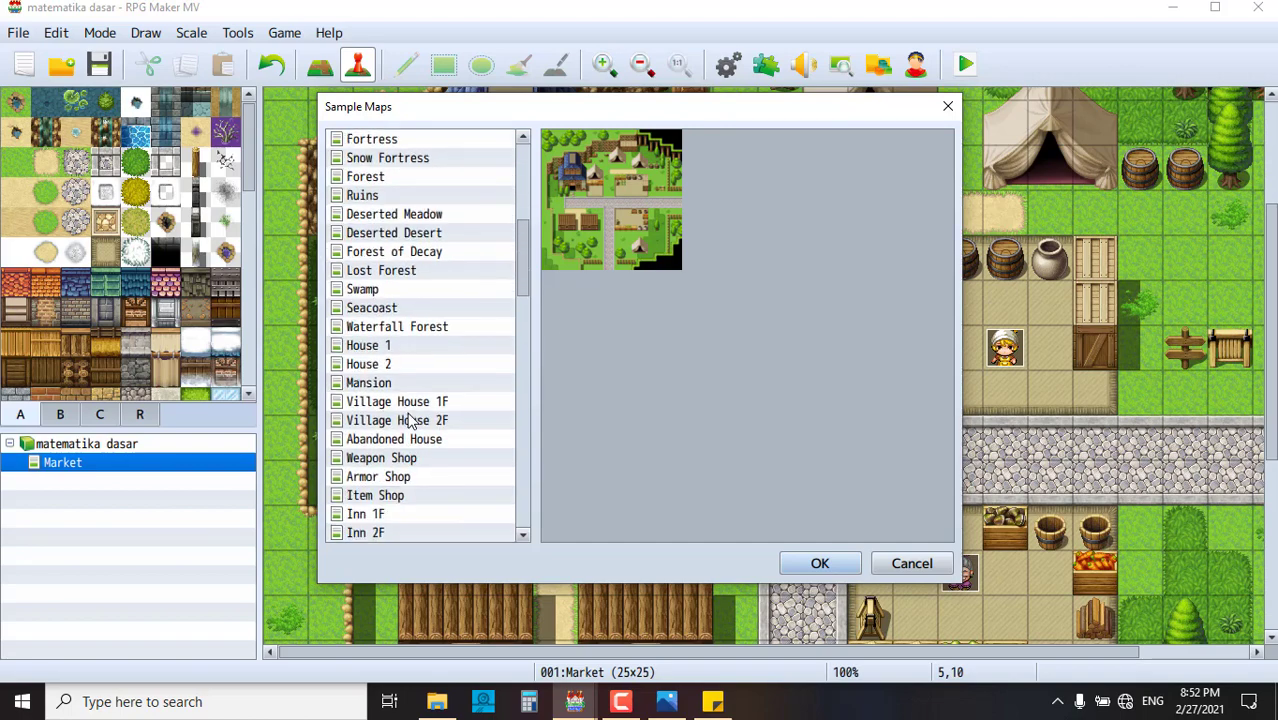
scroll(410, 421, down, 1)
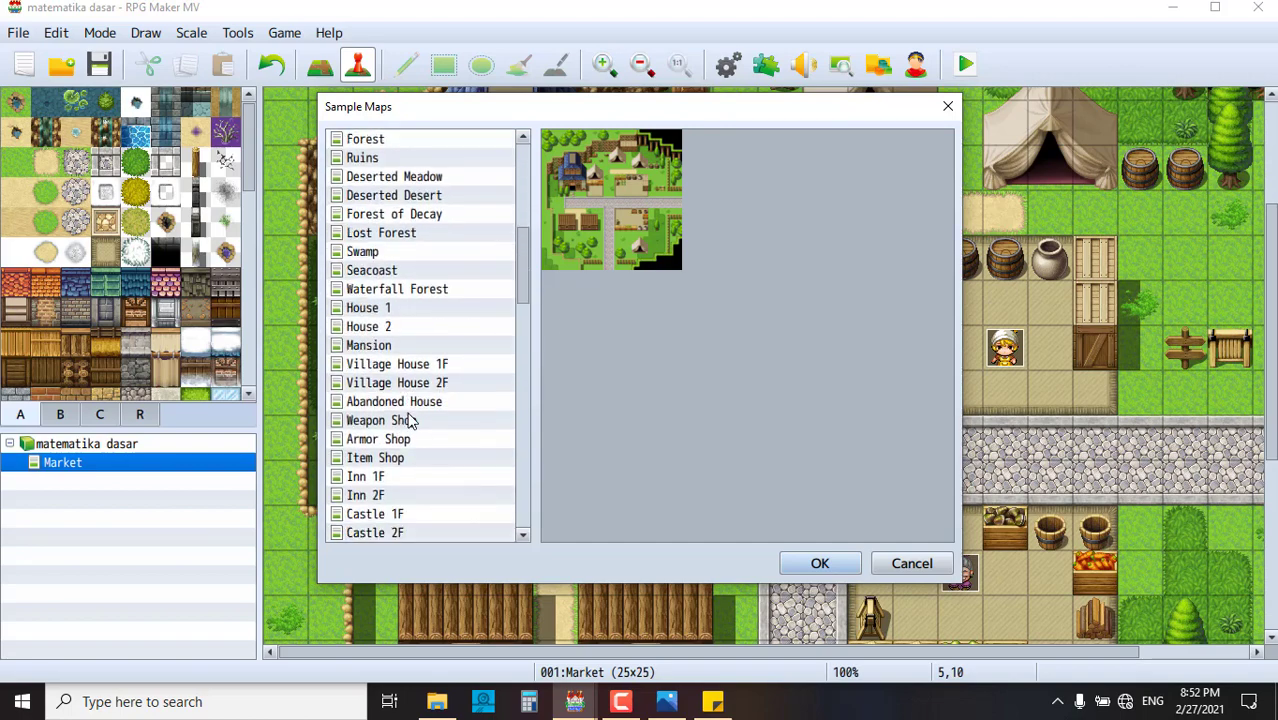
click(405, 462)
scroll(408, 470, down, 2)
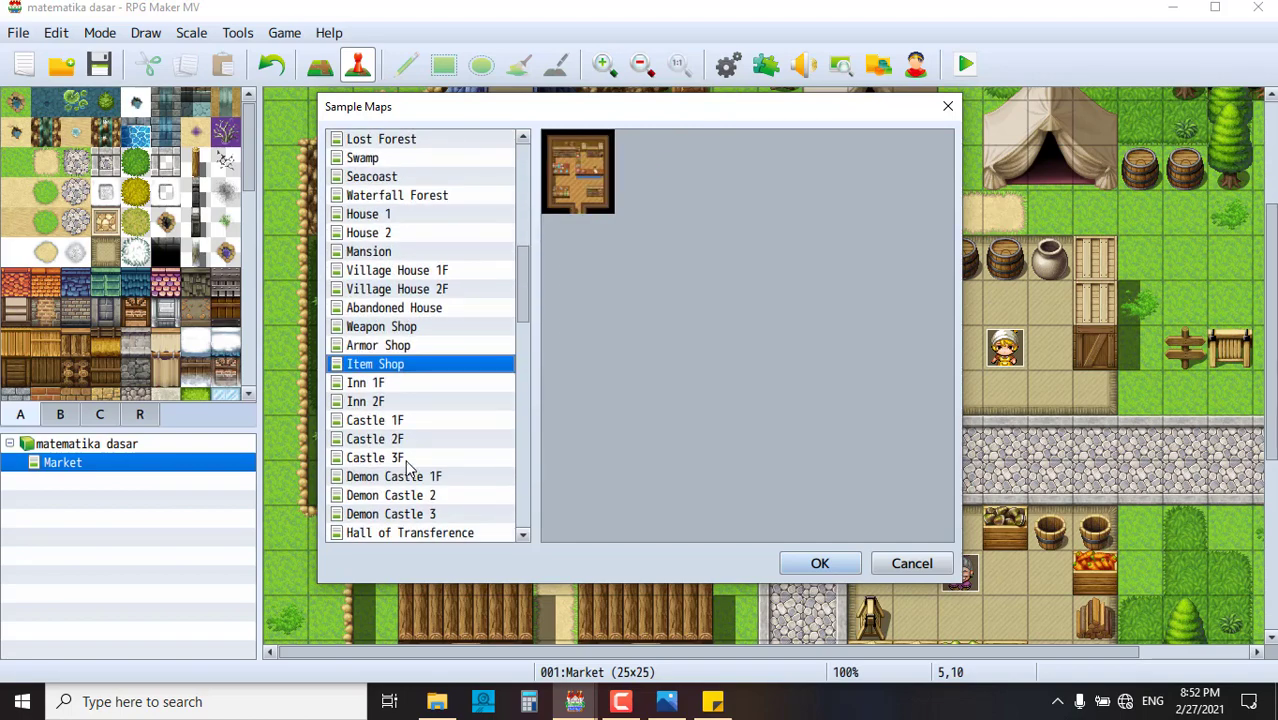
click(820, 563)
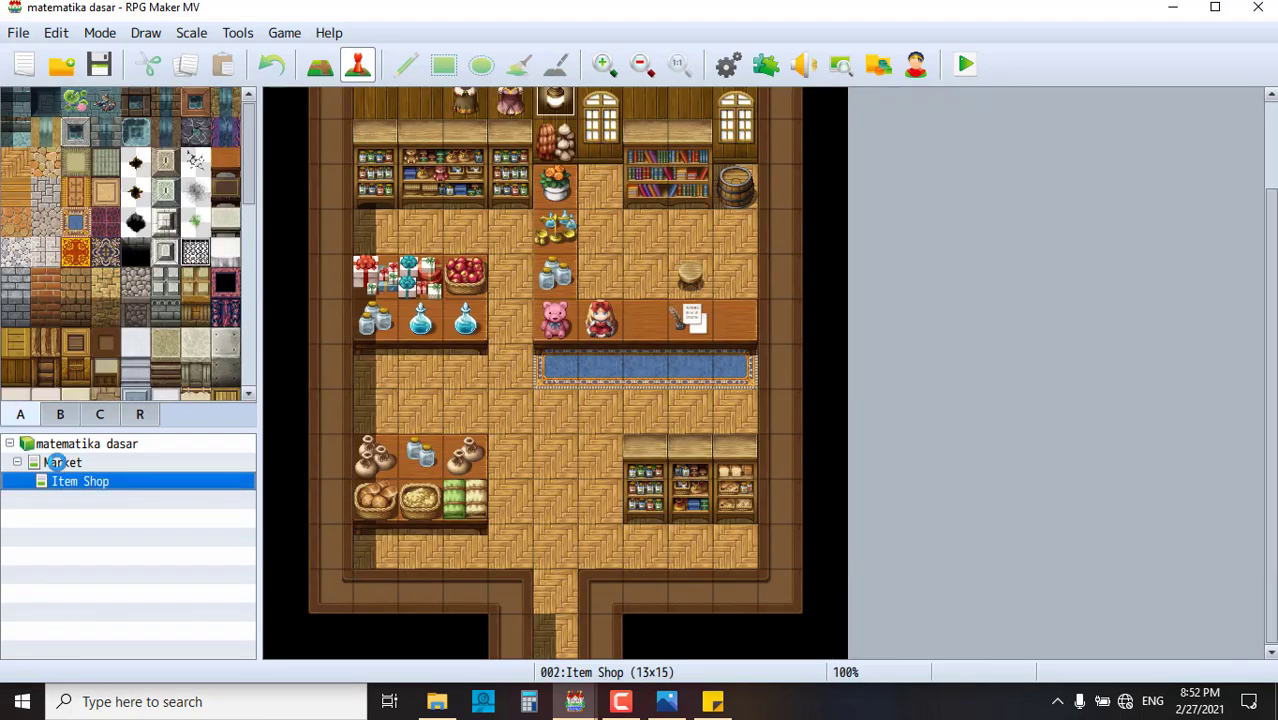
click(55, 462)
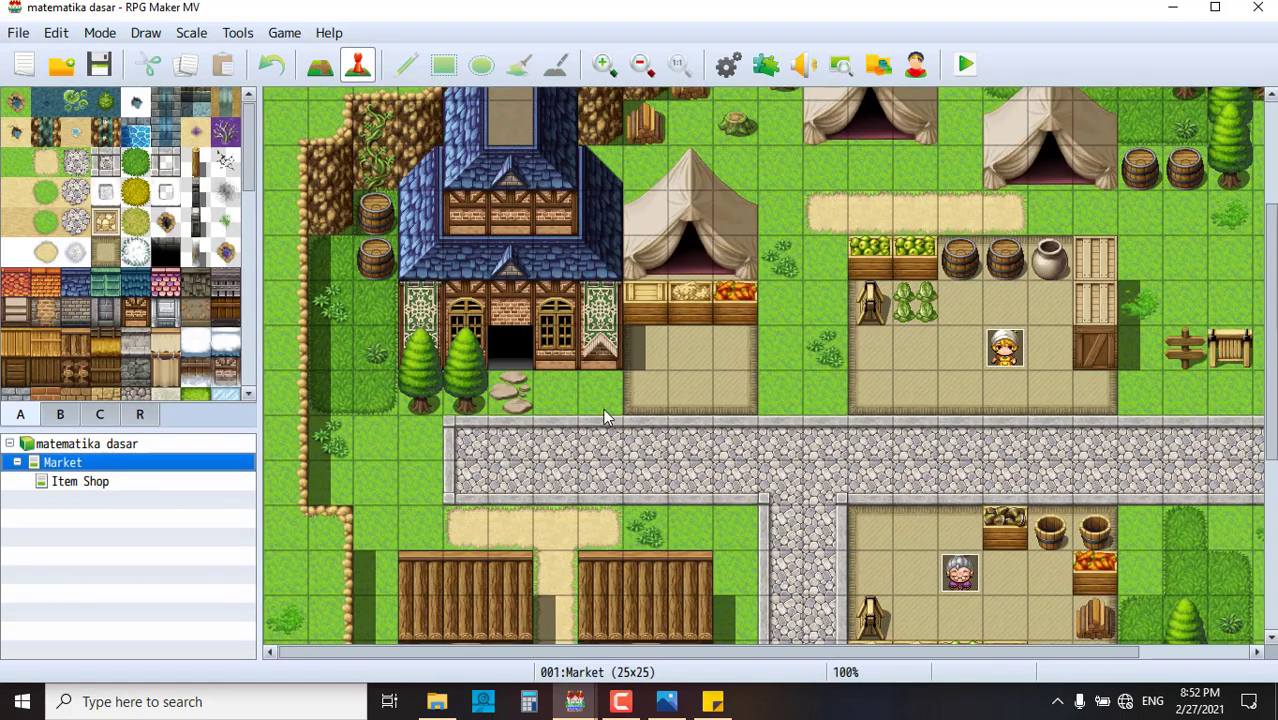
- Quick-create a door event on the shop entrance tile using the !Door1 wooden door graphic
right_click(515, 355)
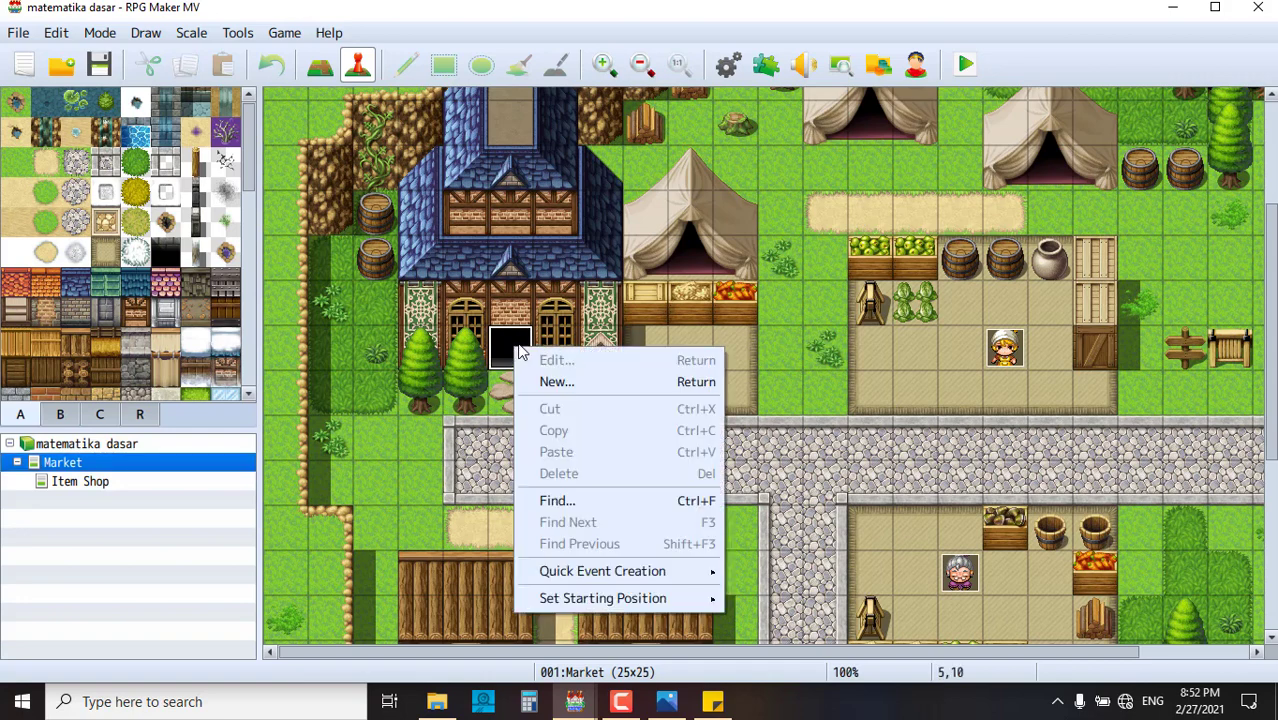
mouse_move(713, 582)
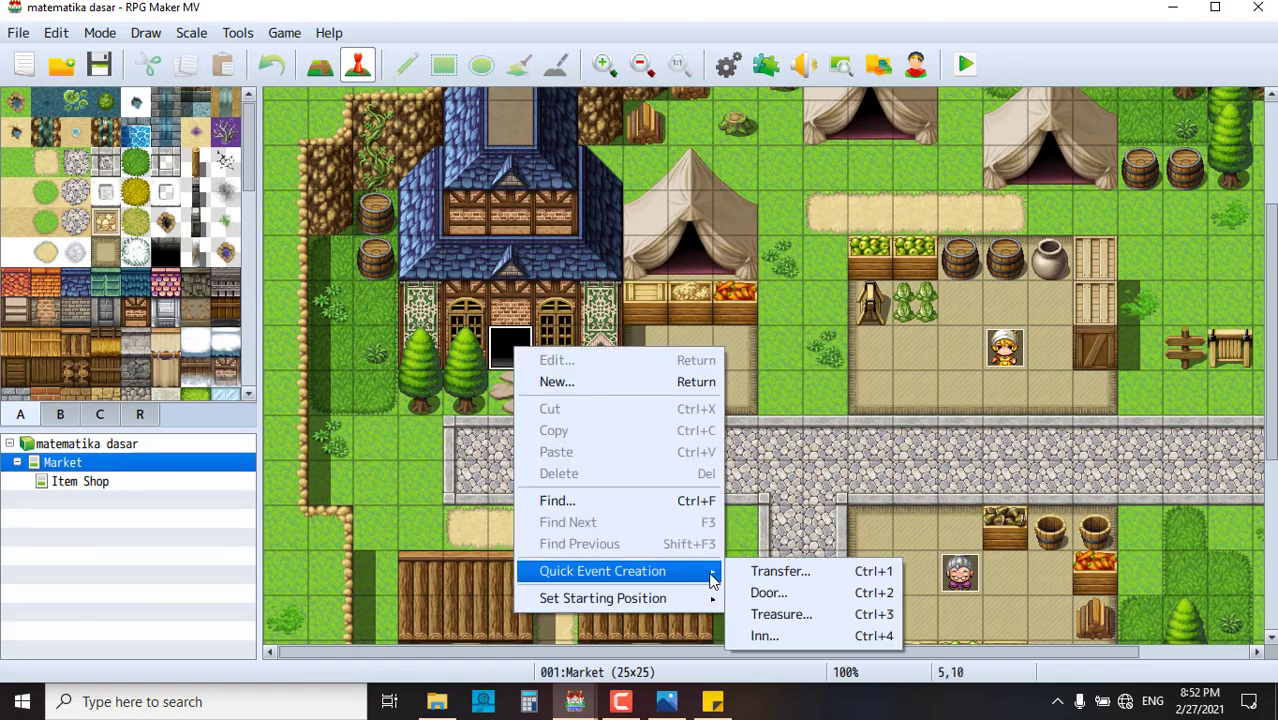
click(805, 593)
drag(605, 262, 924, 252)
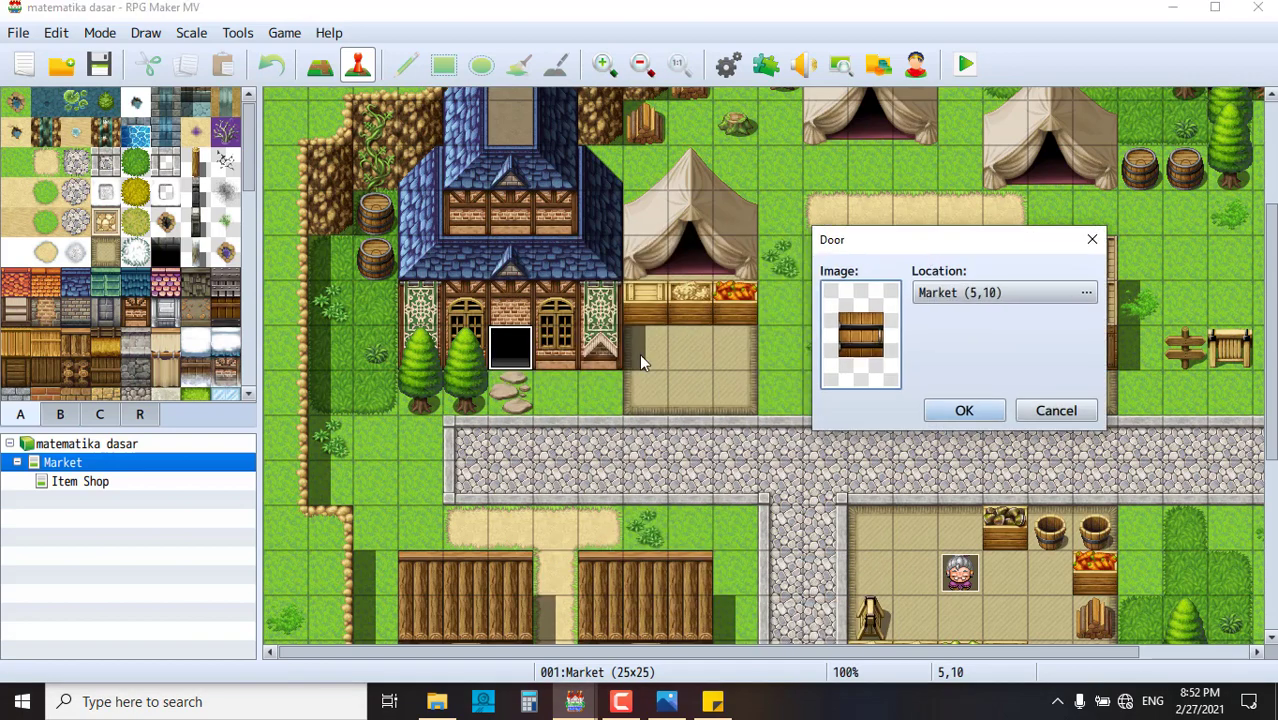
double_click(840, 332)
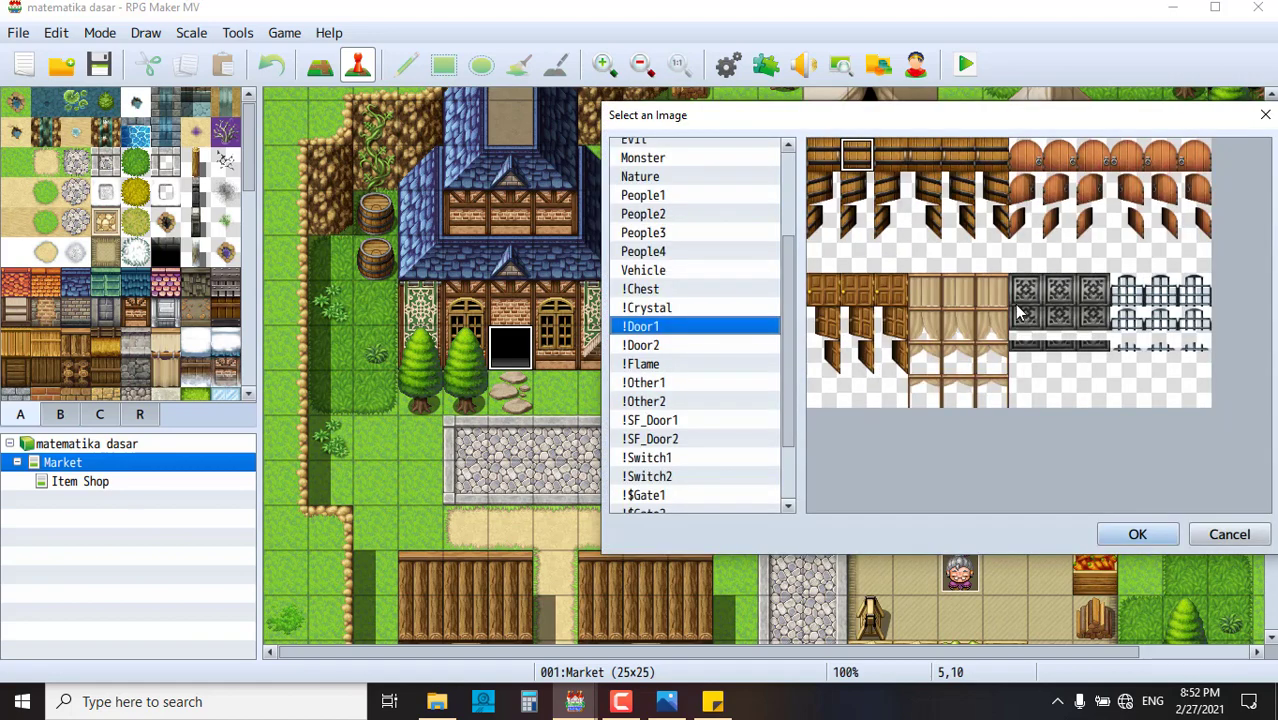
click(828, 285)
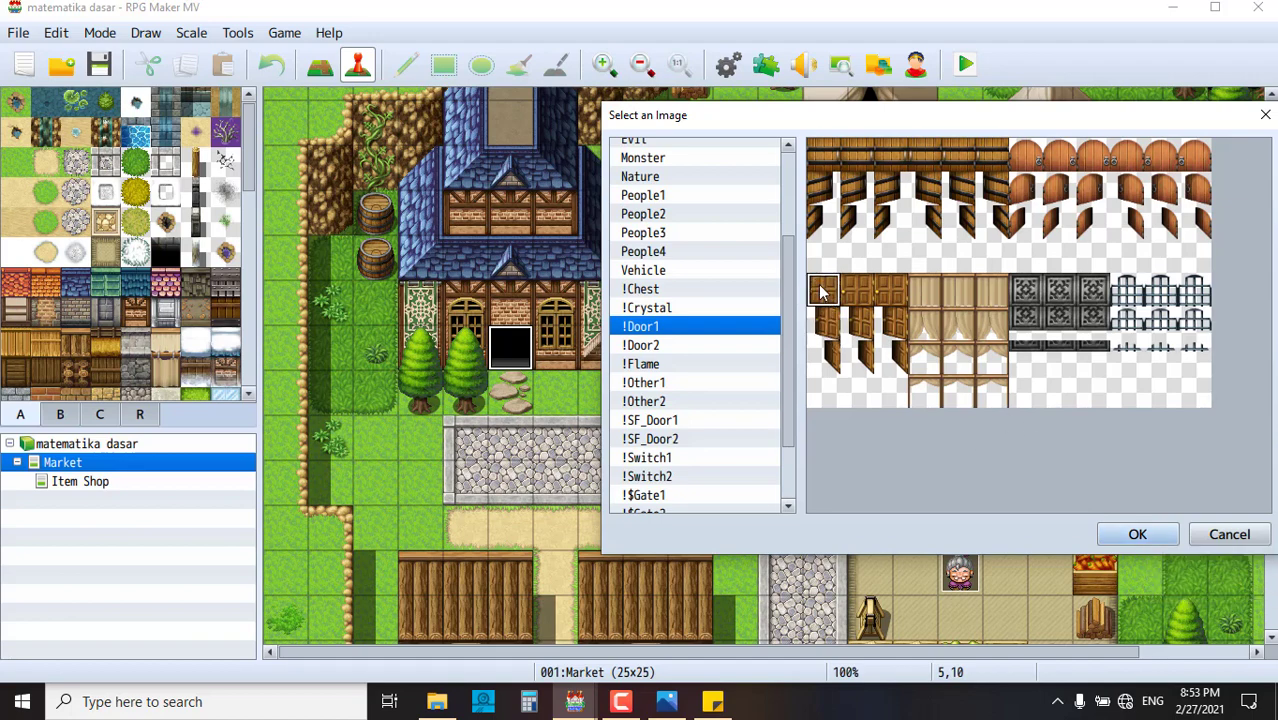
click(1142, 538)
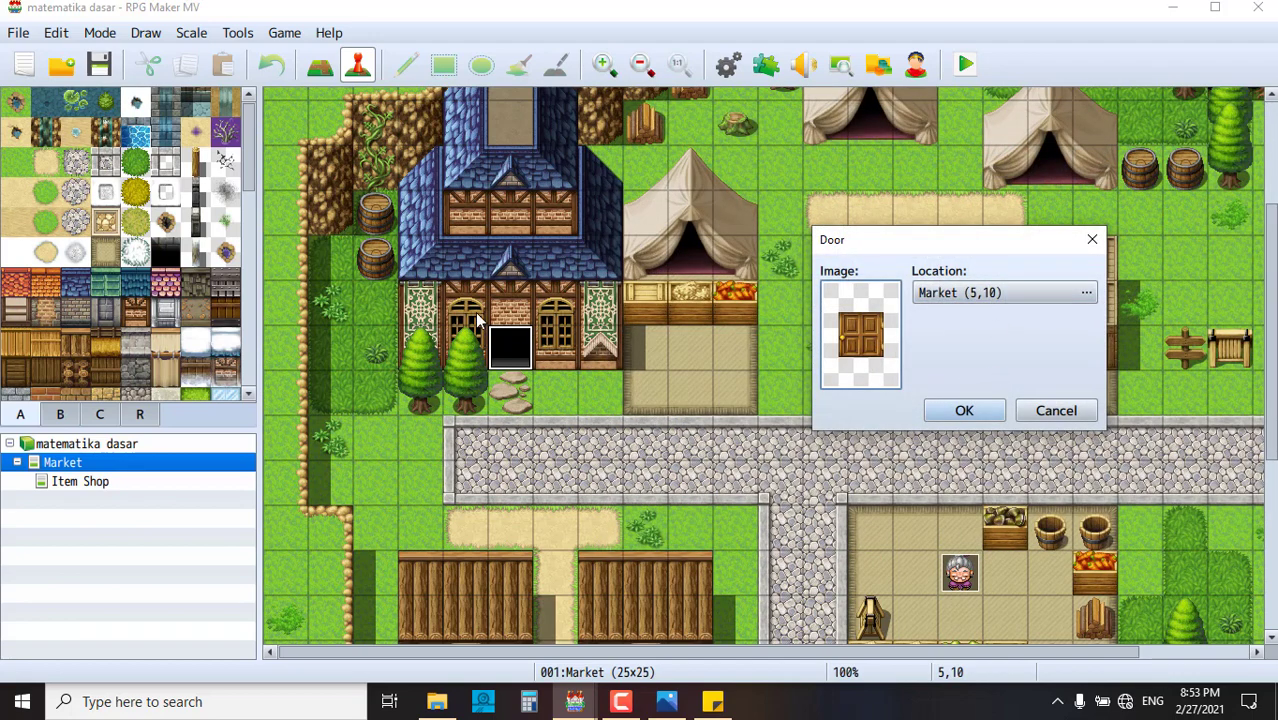
- Set the door's destination to Item Shop at 6,13 and create the event
click(974, 293)
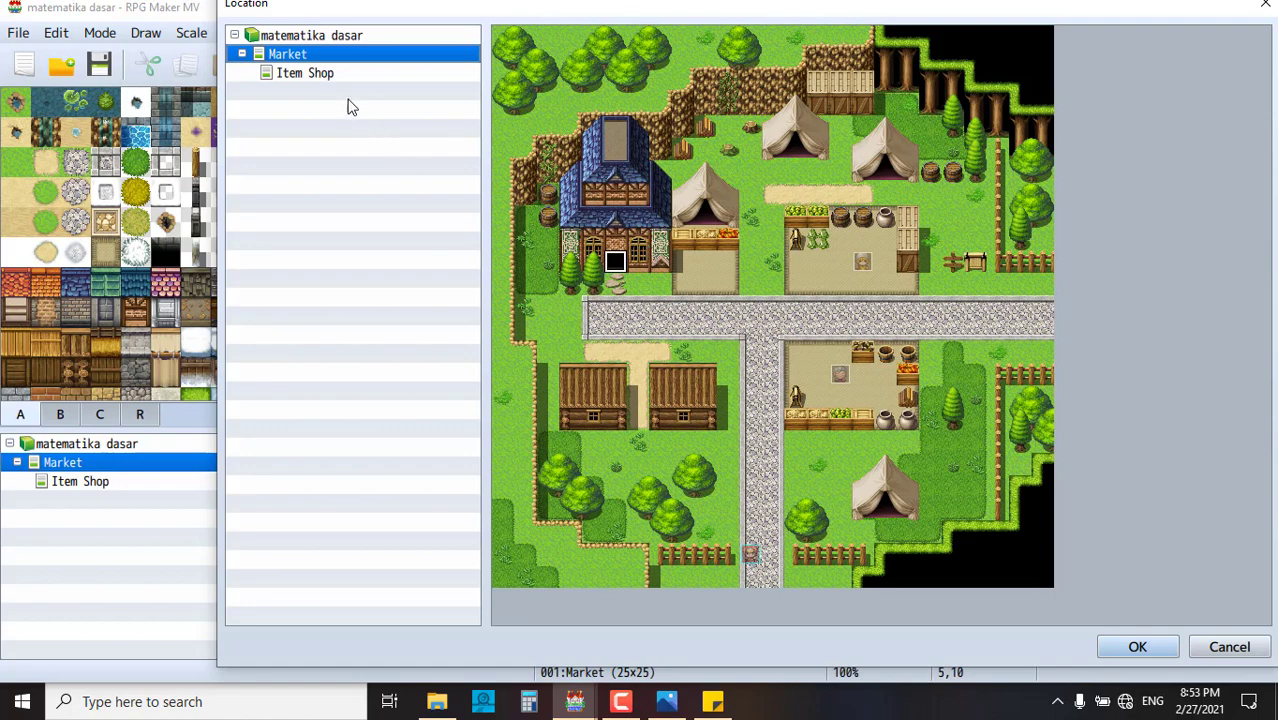
click(322, 78)
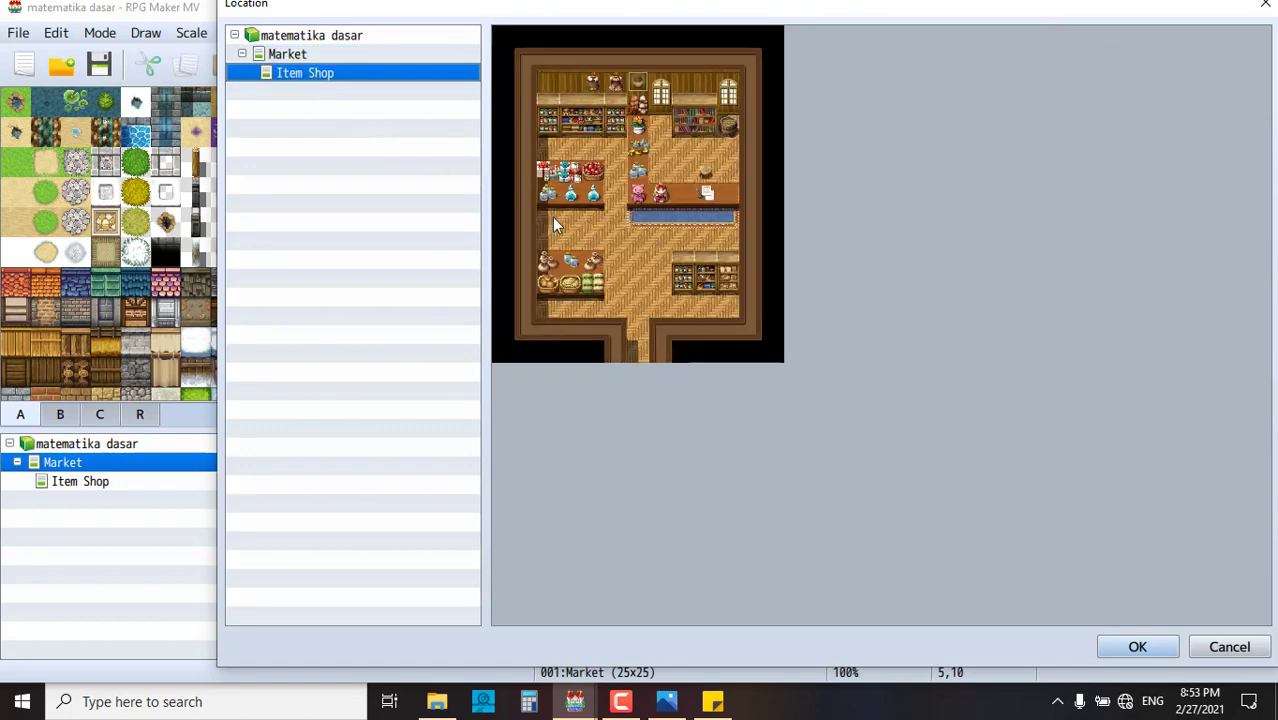
click(637, 331)
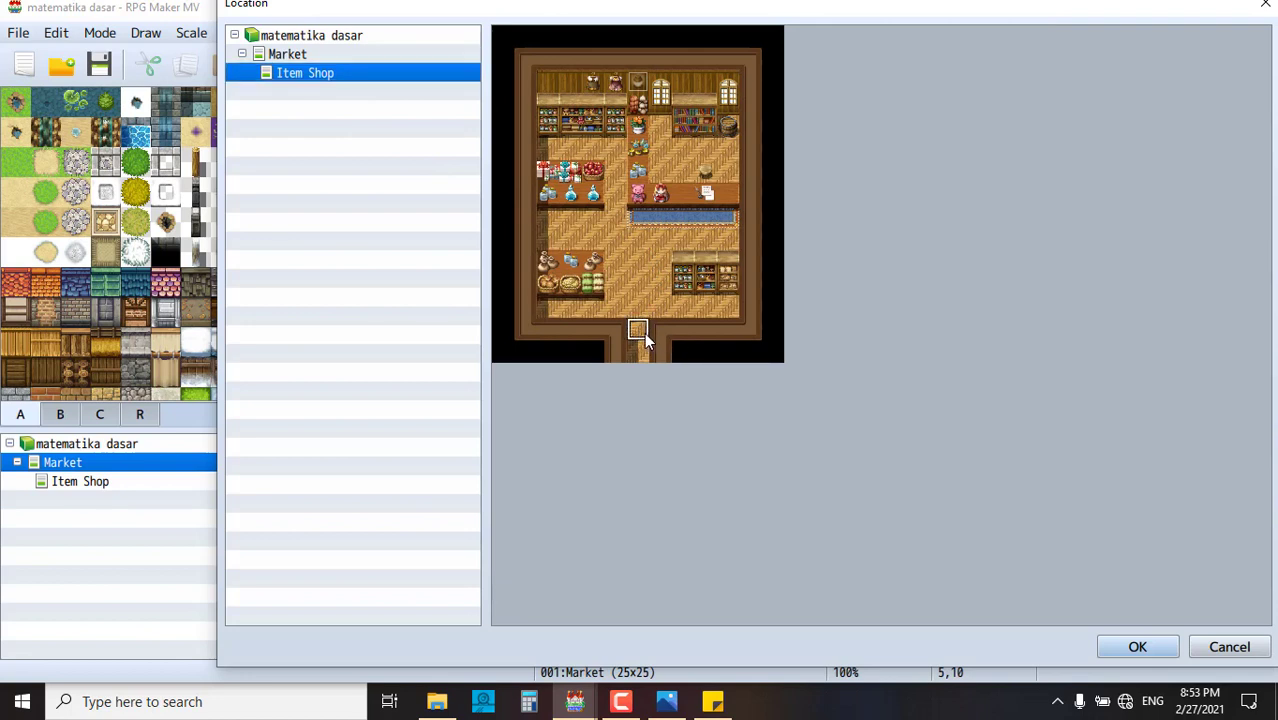
click(1169, 647)
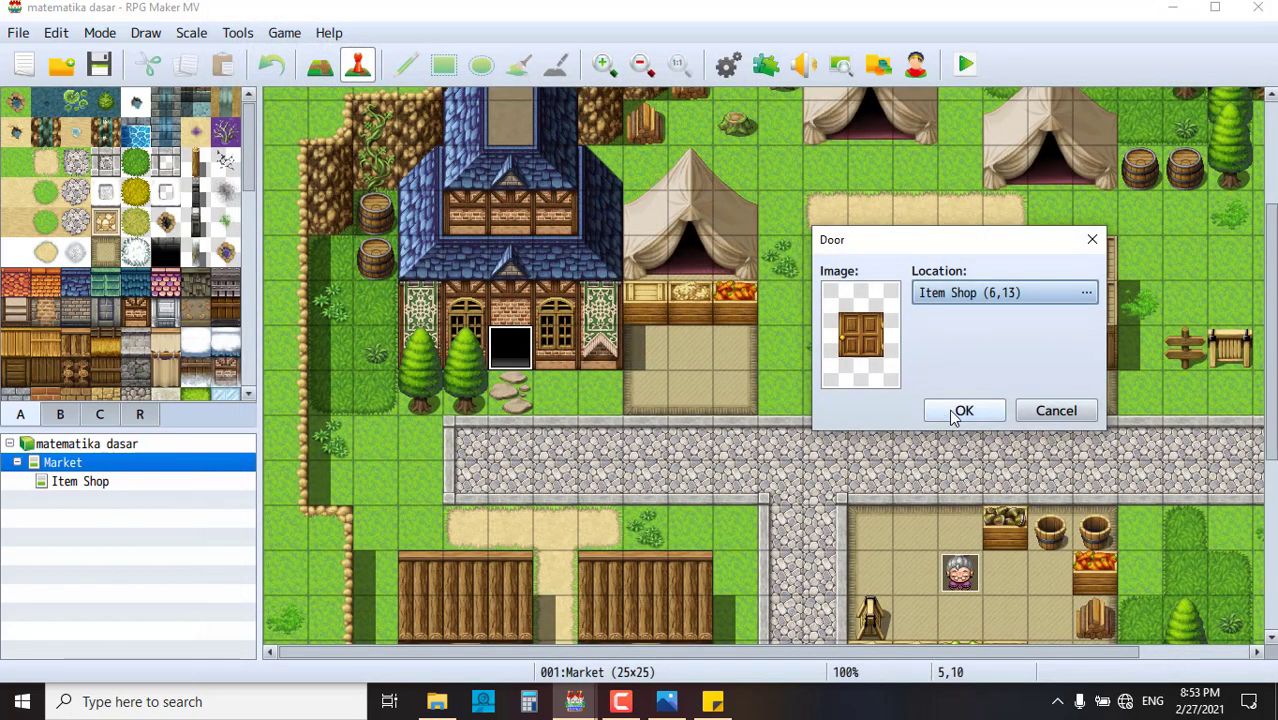
click(949, 409)
click(720, 420)
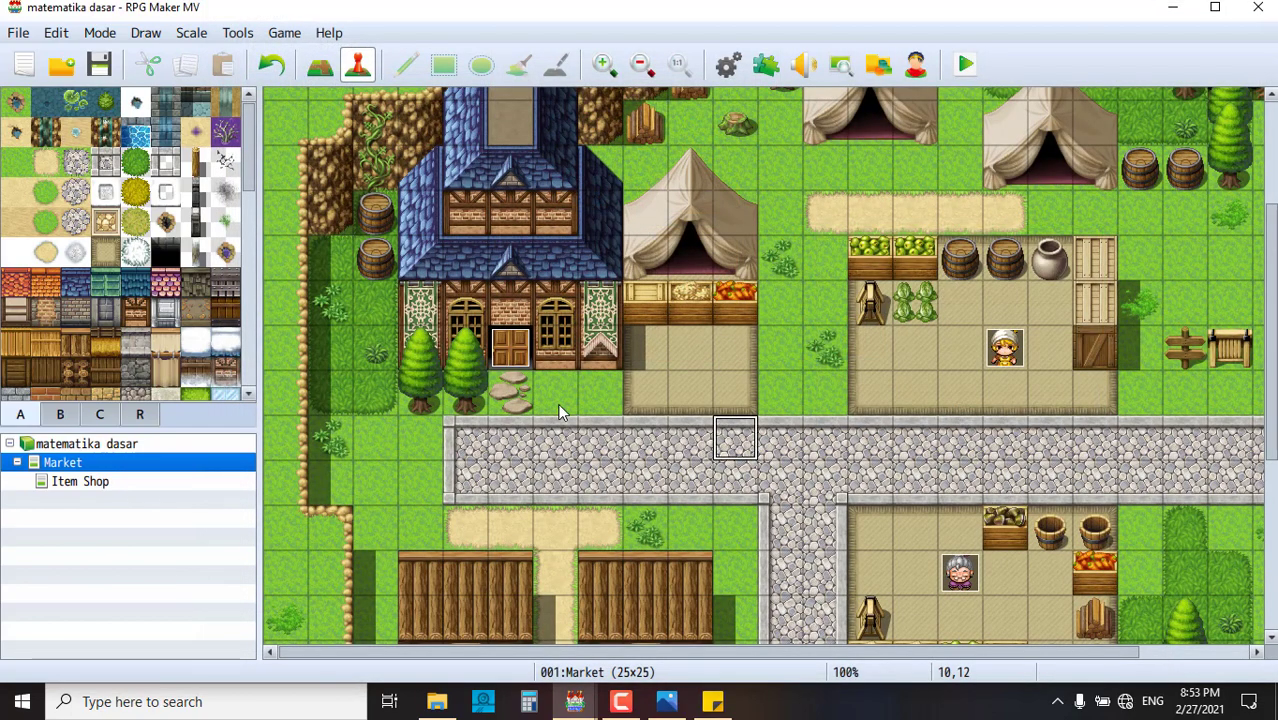
- Change door event EV003's switch condition from 0001 orang 2 to 0002 pintu alfamaret and save
click(517, 350)
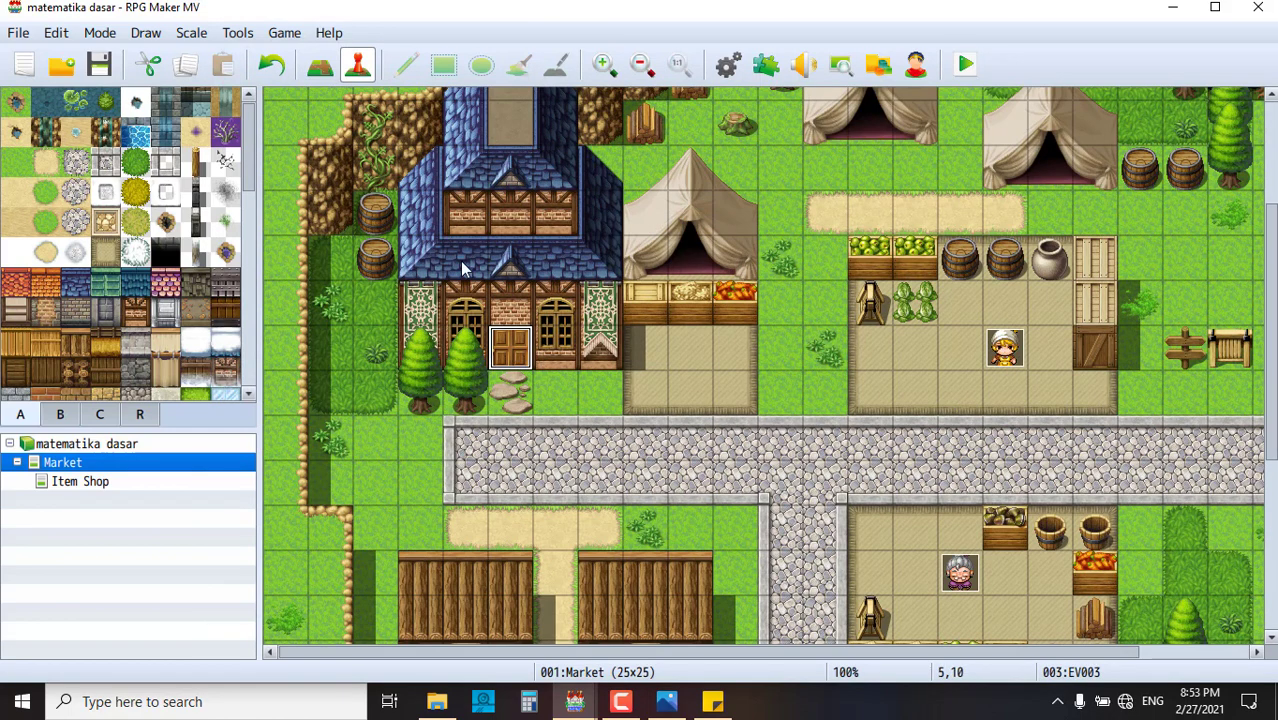
double_click(503, 342)
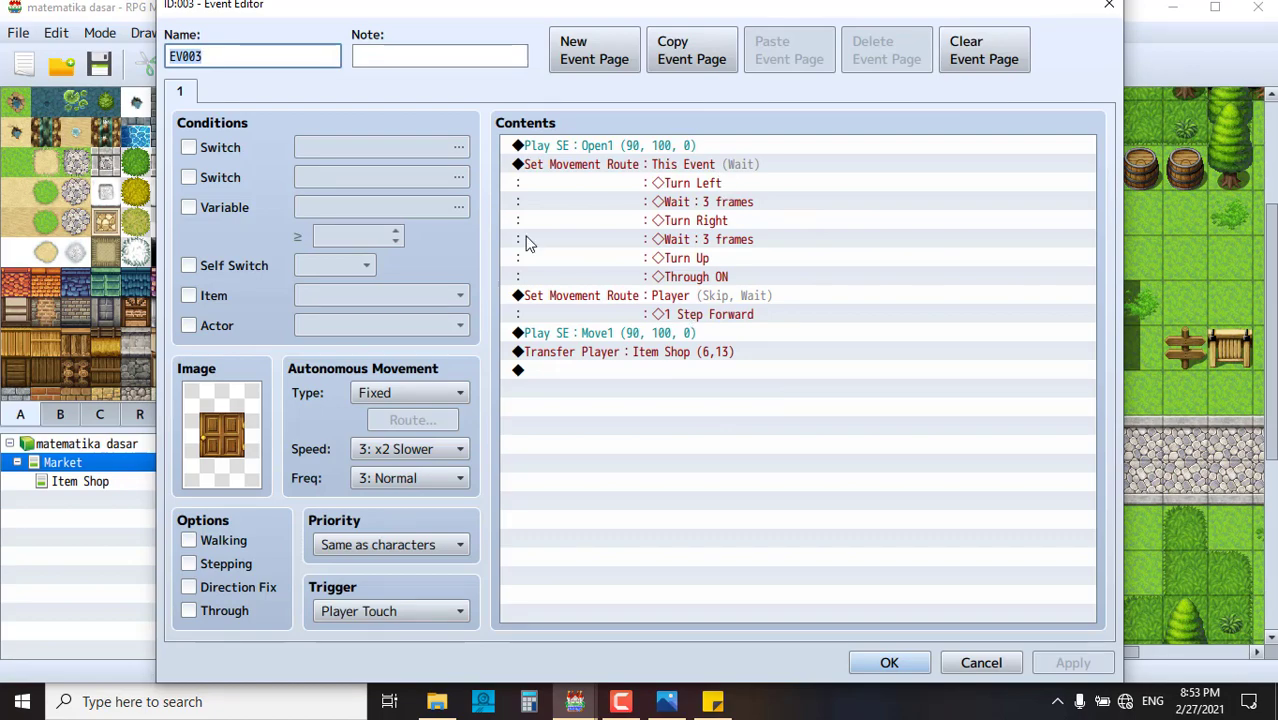
drag(408, 11, 608, 79)
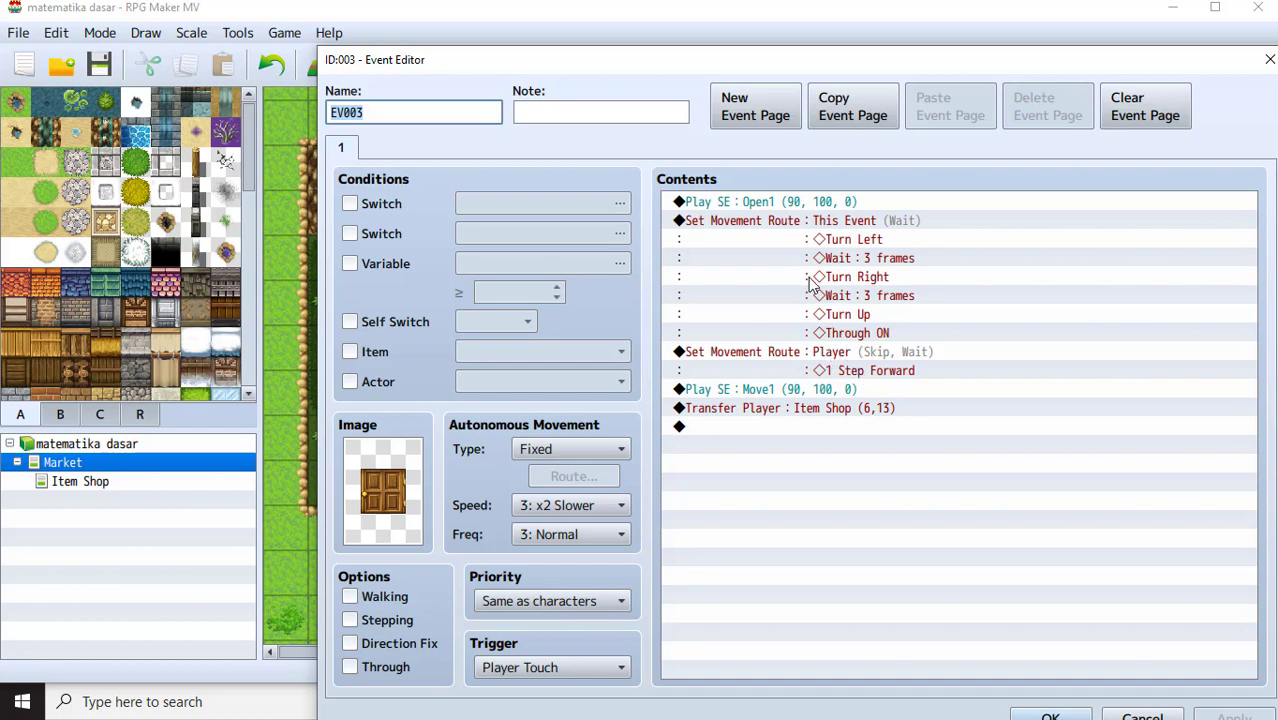
click(381, 207)
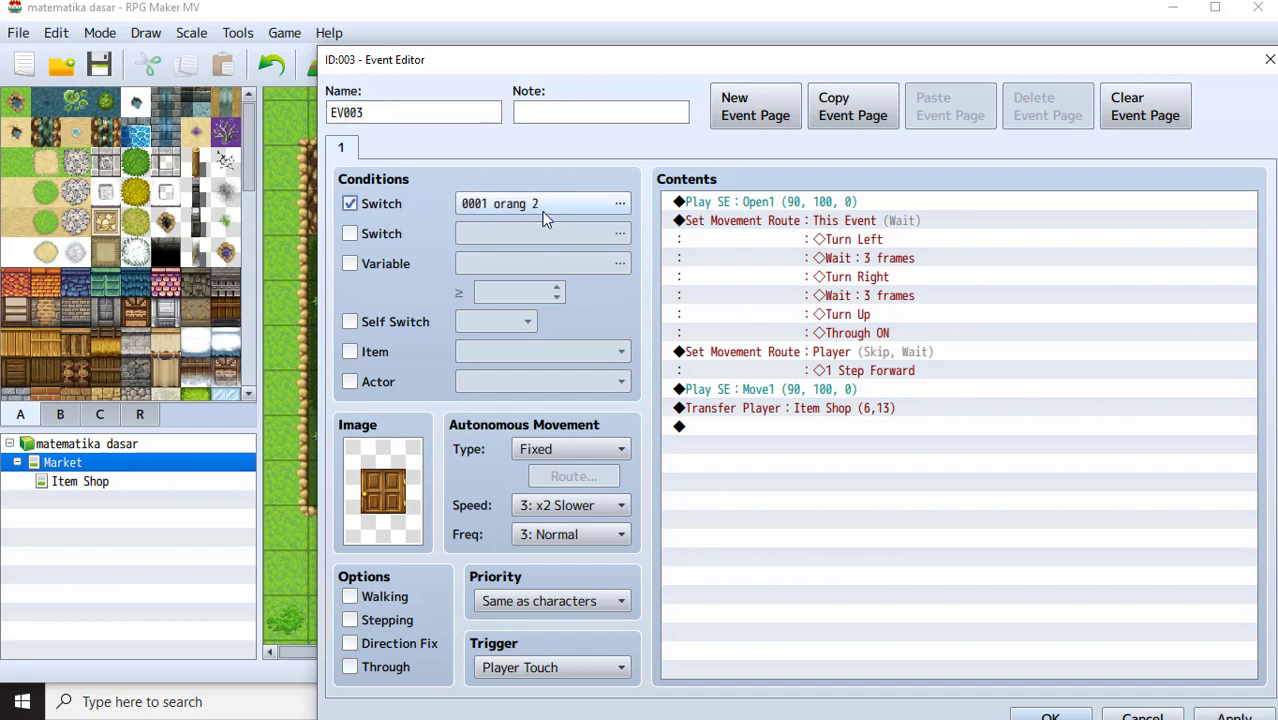
drag(832, 71, 770, 595)
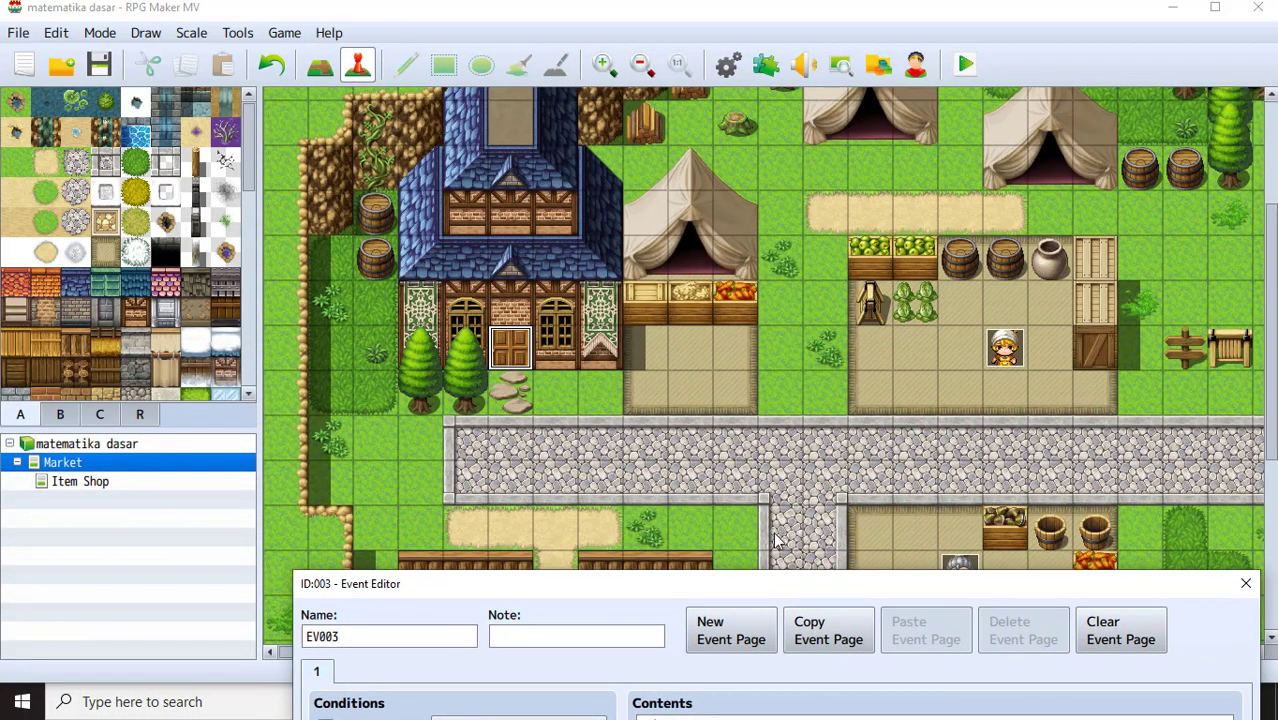
drag(686, 588, 605, 157)
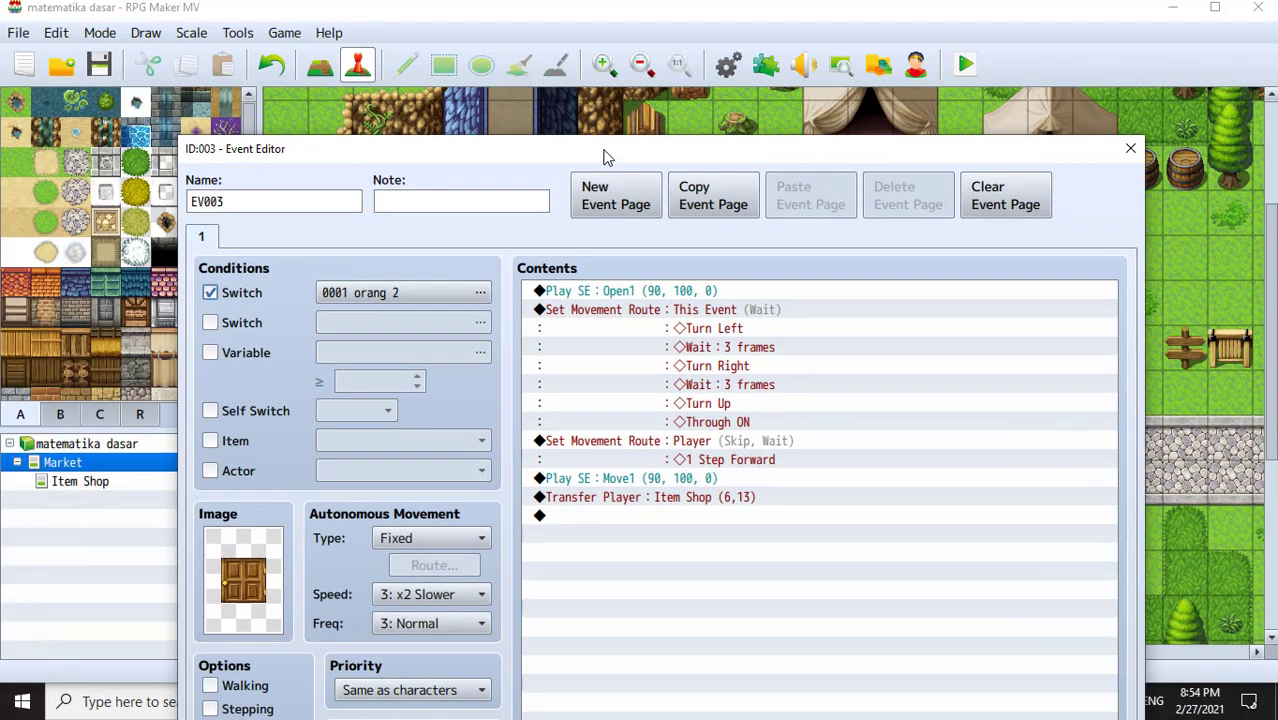
click(398, 292)
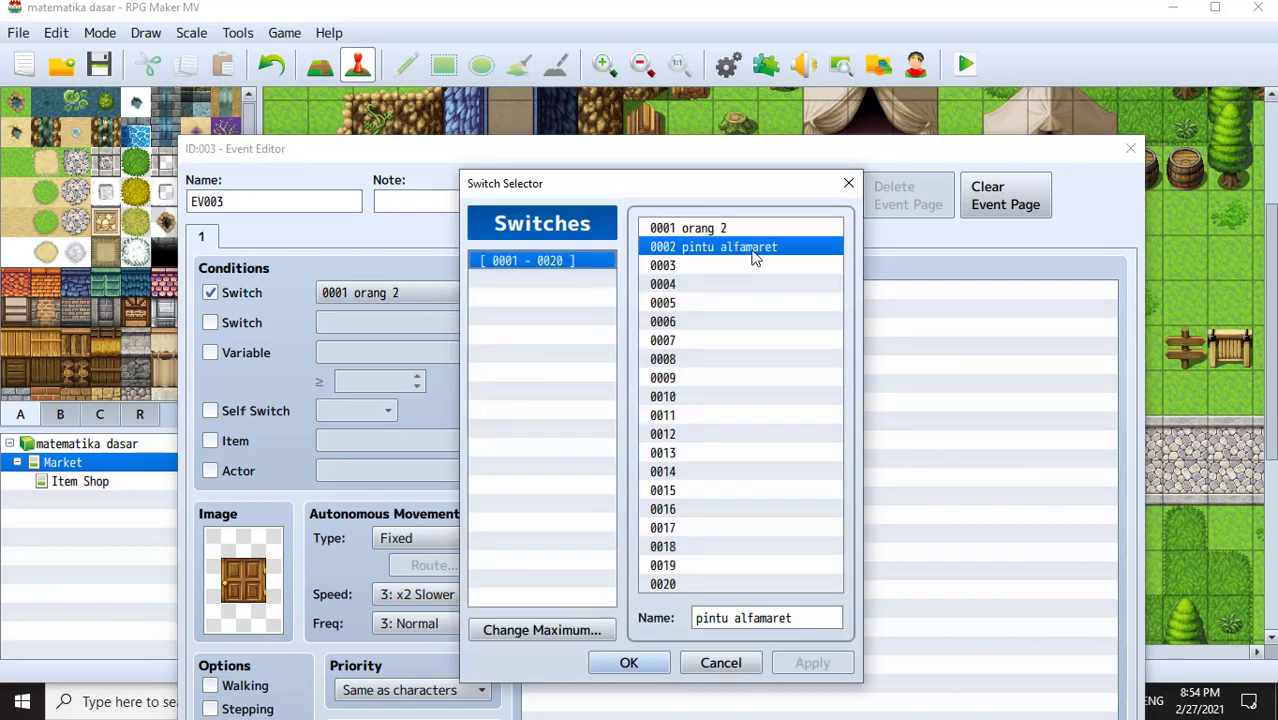
click(755, 252)
click(652, 662)
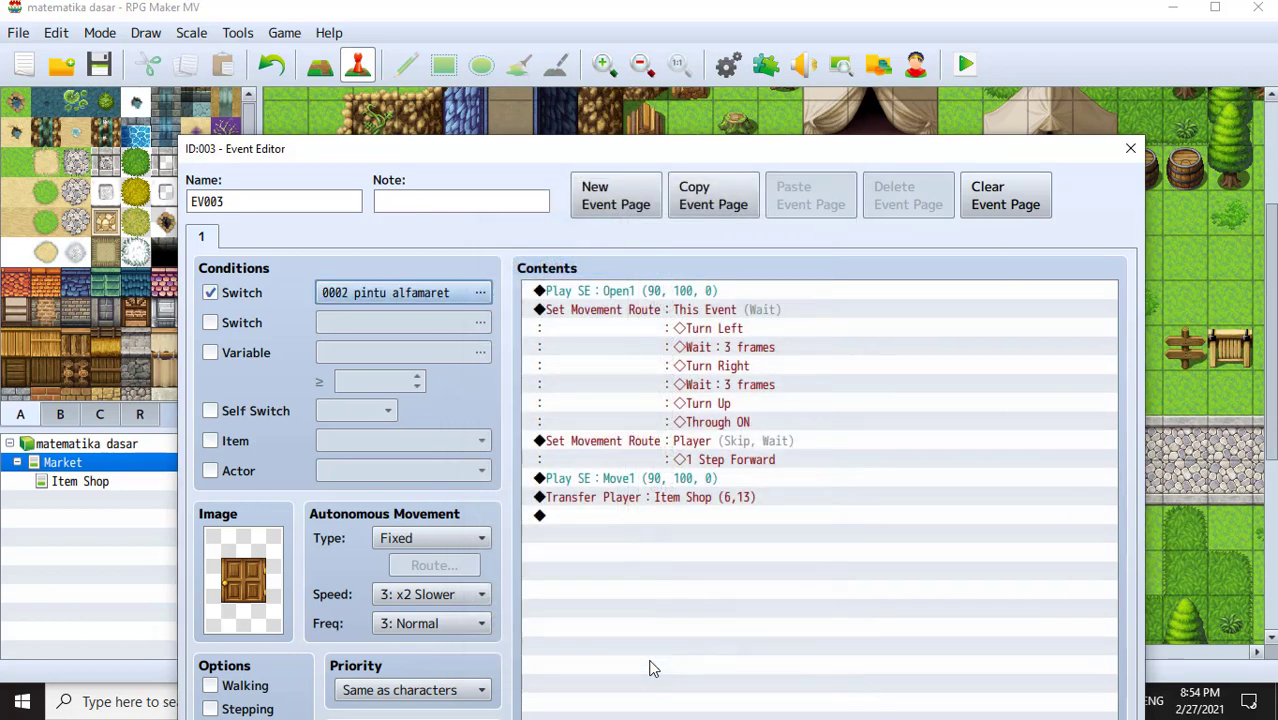
drag(755, 162, 588, 23)
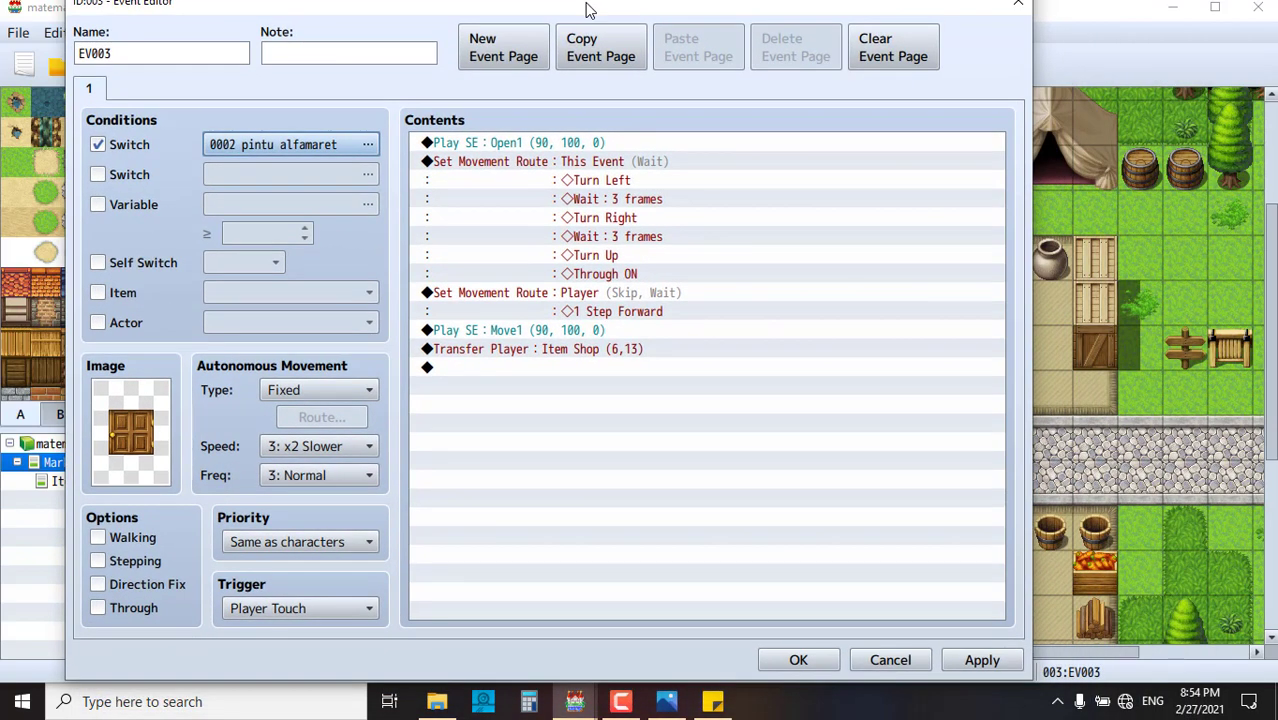
click(980, 674)
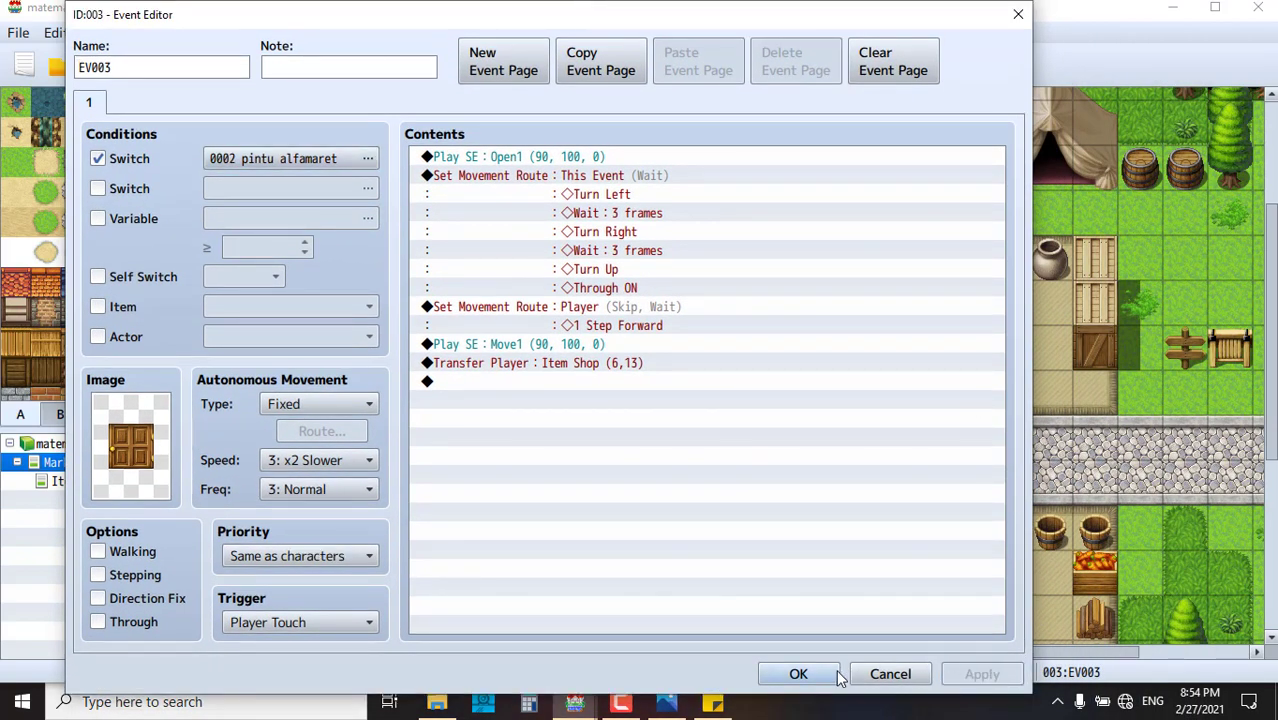
click(798, 674)
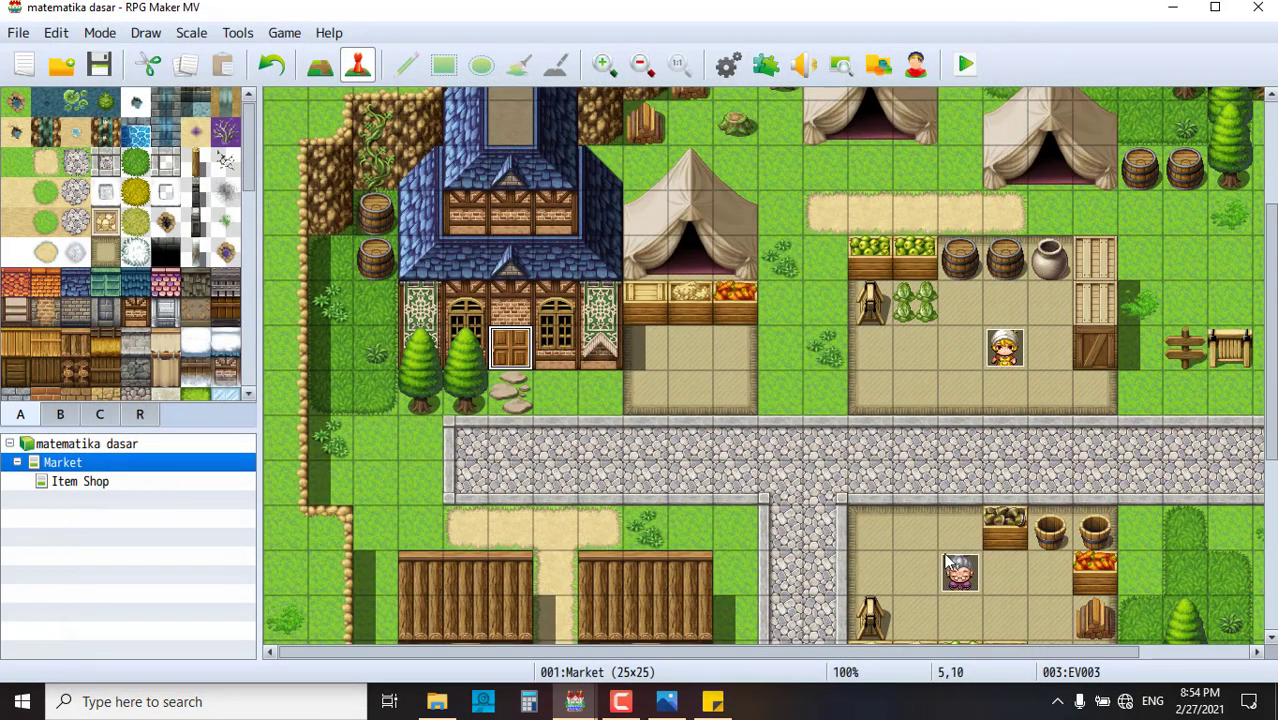
double_click(1005, 350)
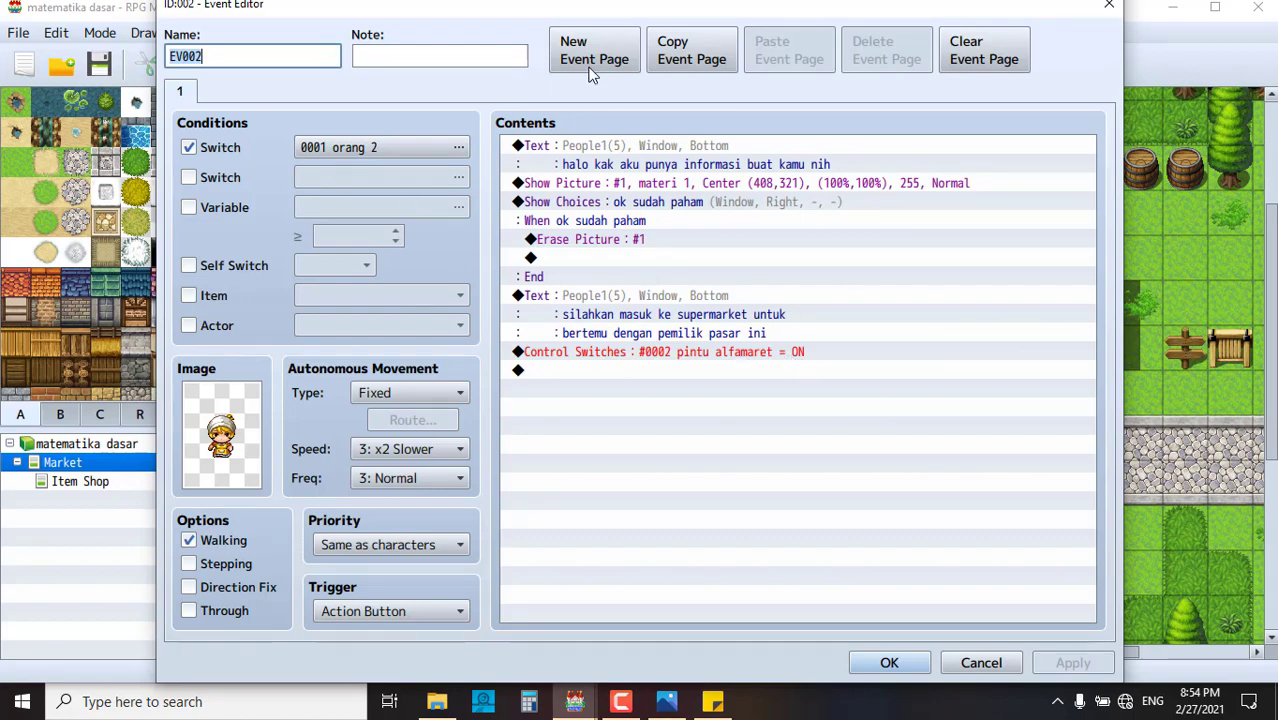
drag(521, 8, 969, 108)
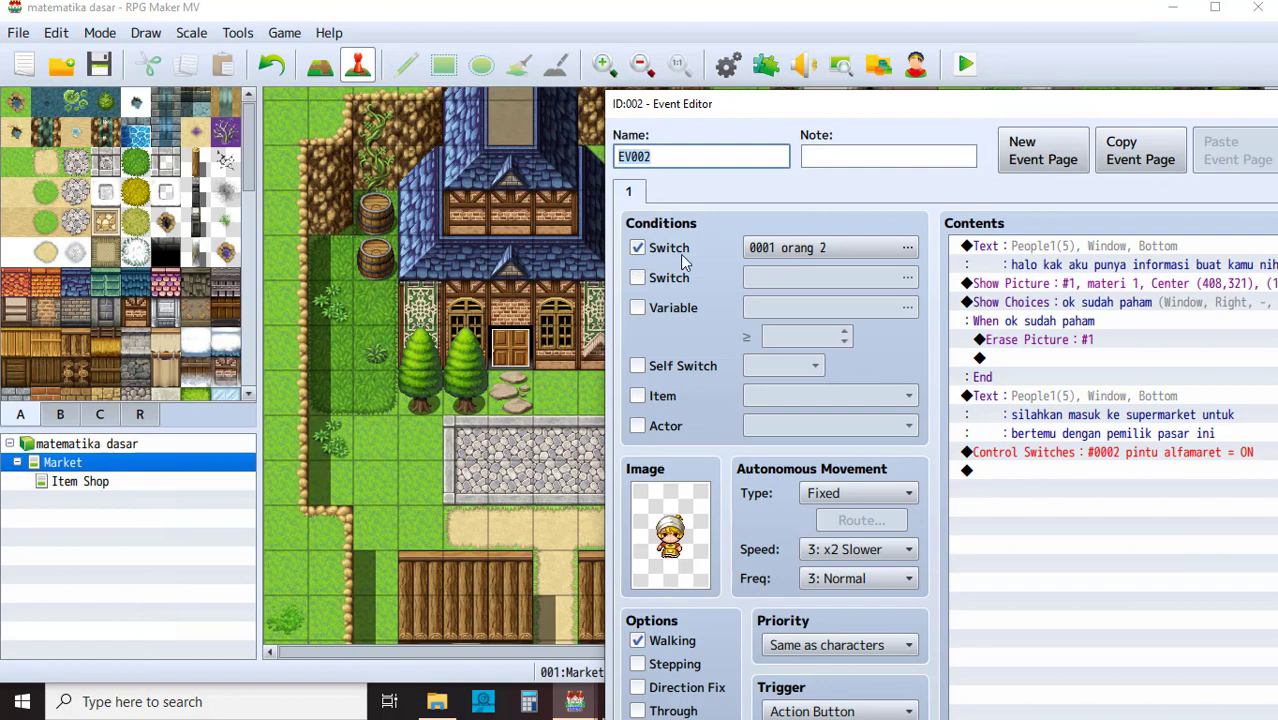
drag(950, 109, 445, 20)
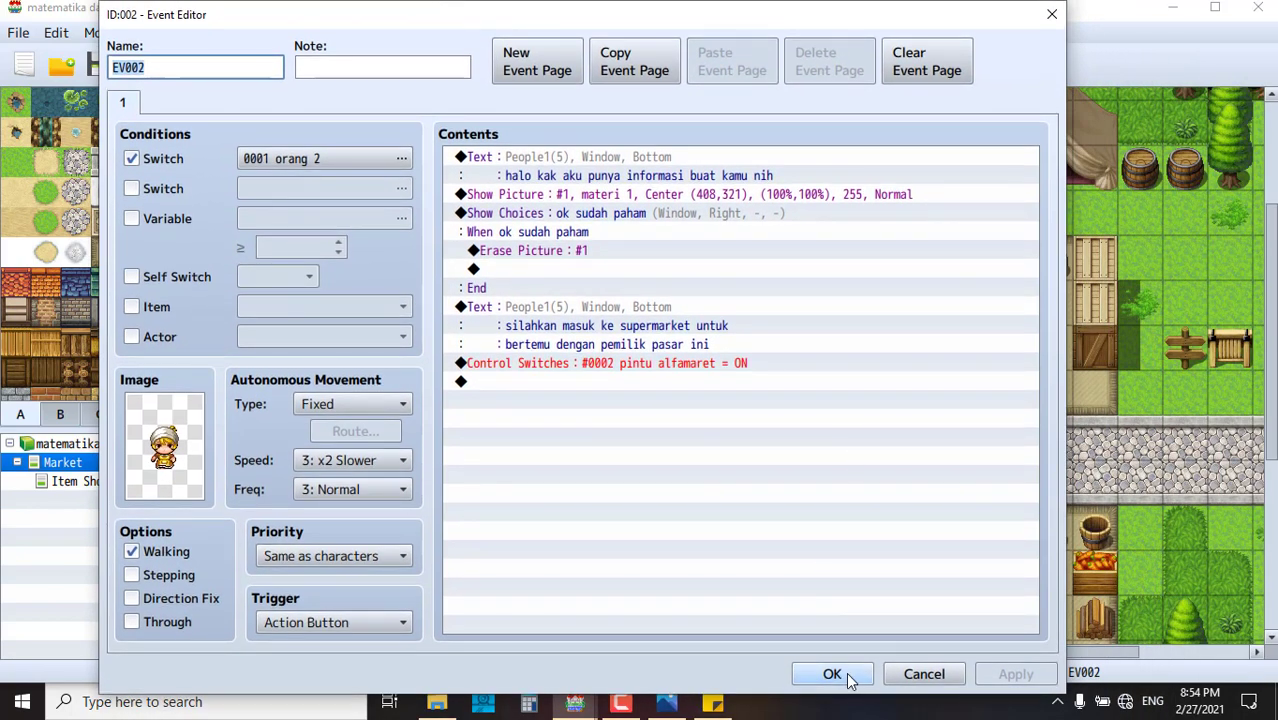
click(832, 674)
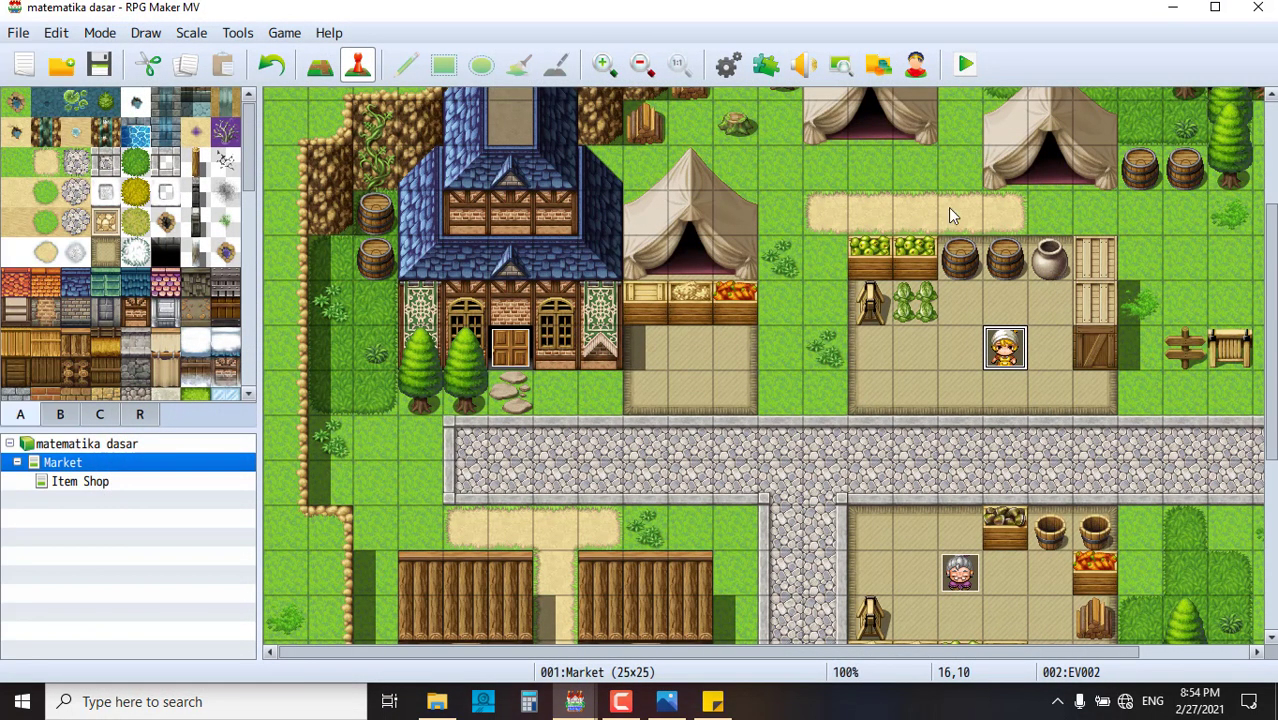
scroll(889, 408, down, 4)
scroll(889, 408, up, 2)
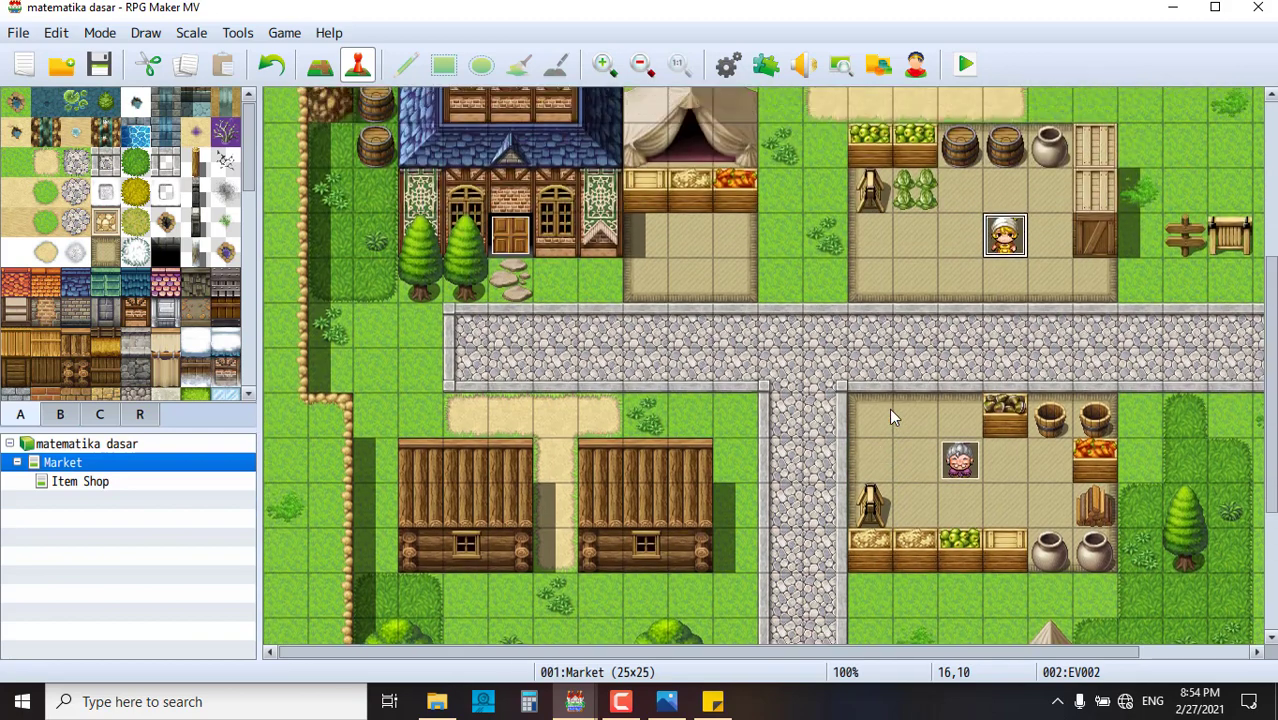
scroll(889, 408, up, 2)
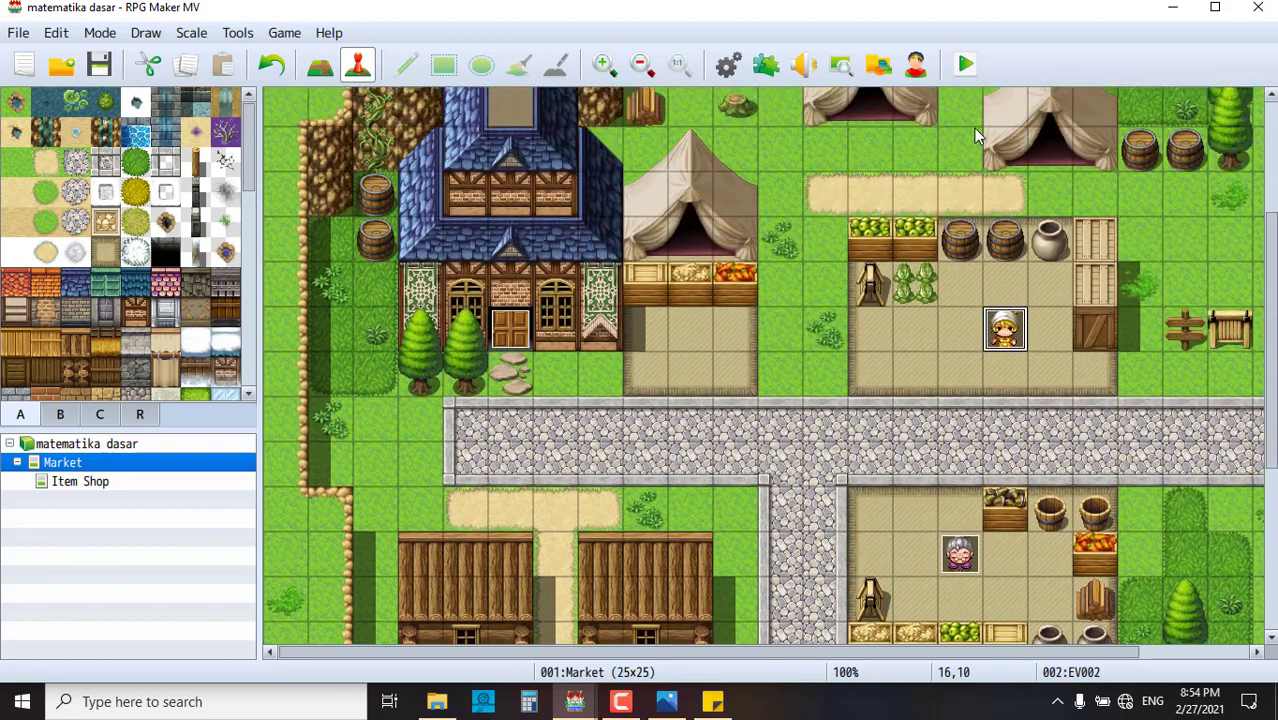
- Save the project and start a New Game playtest
click(965, 67)
click(567, 385)
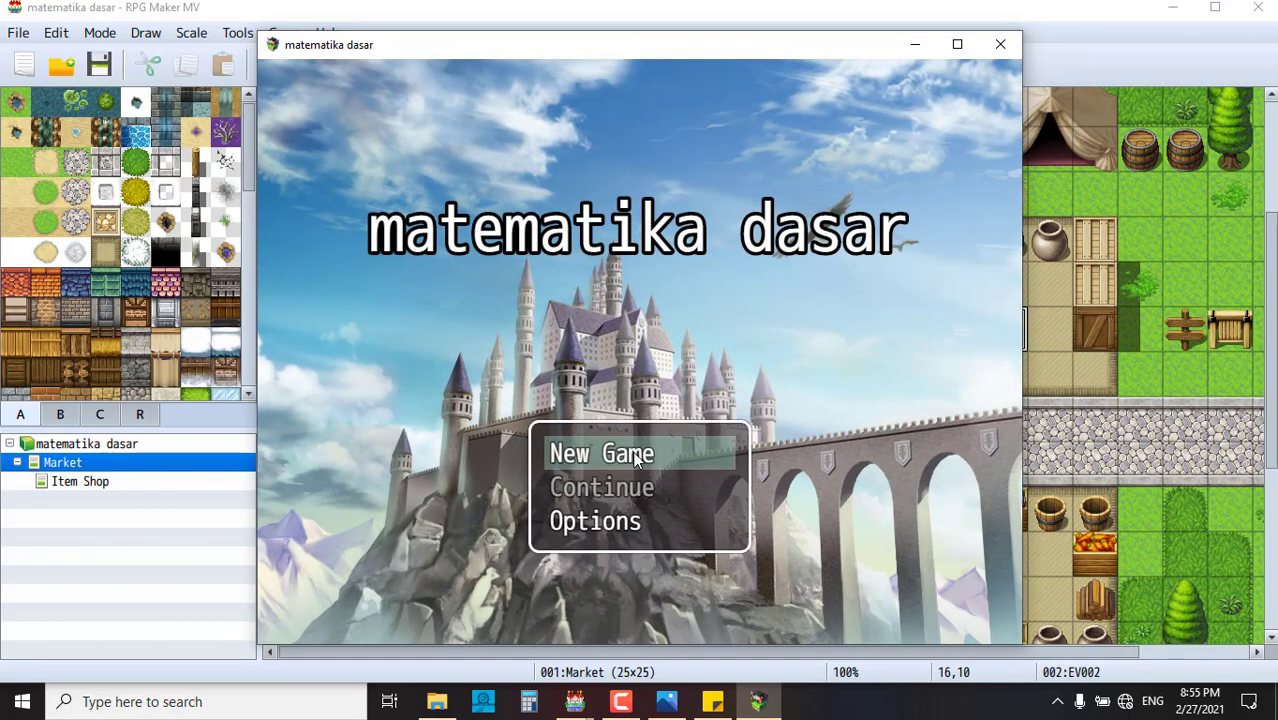
click(648, 455)
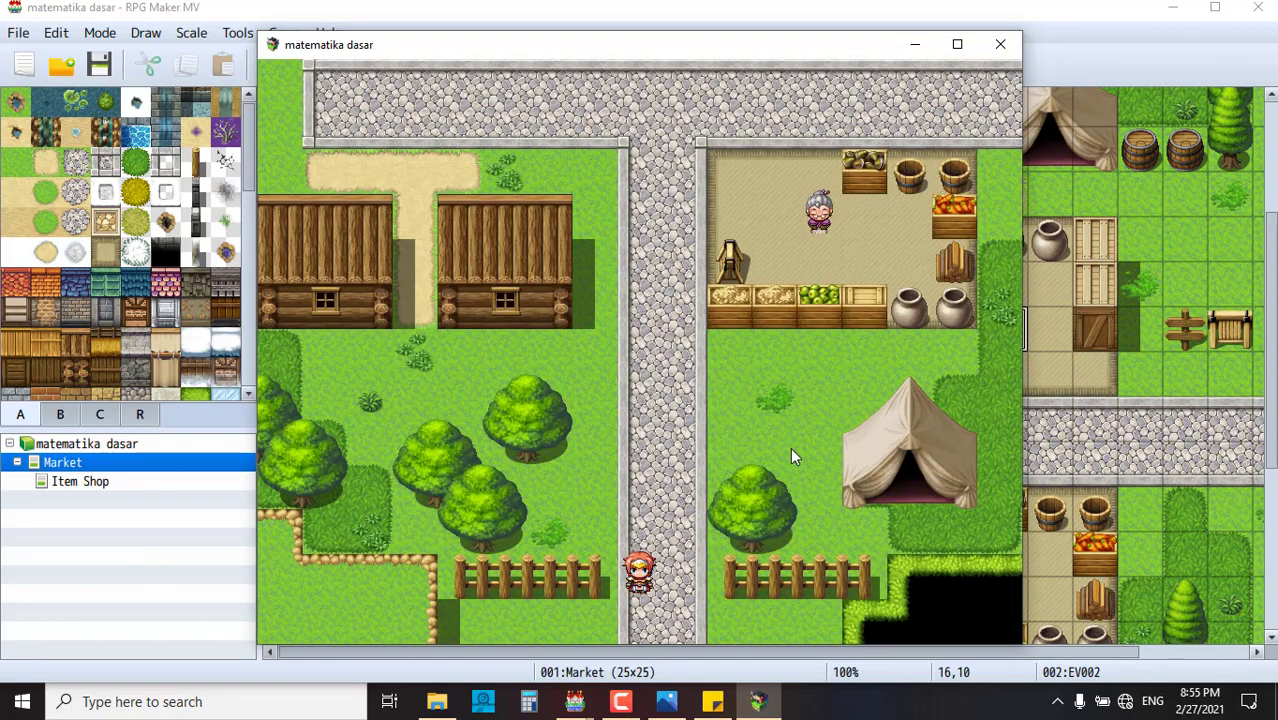
- Walk to the old shopkeeper and buy pisang
click(656, 460)
click(670, 301)
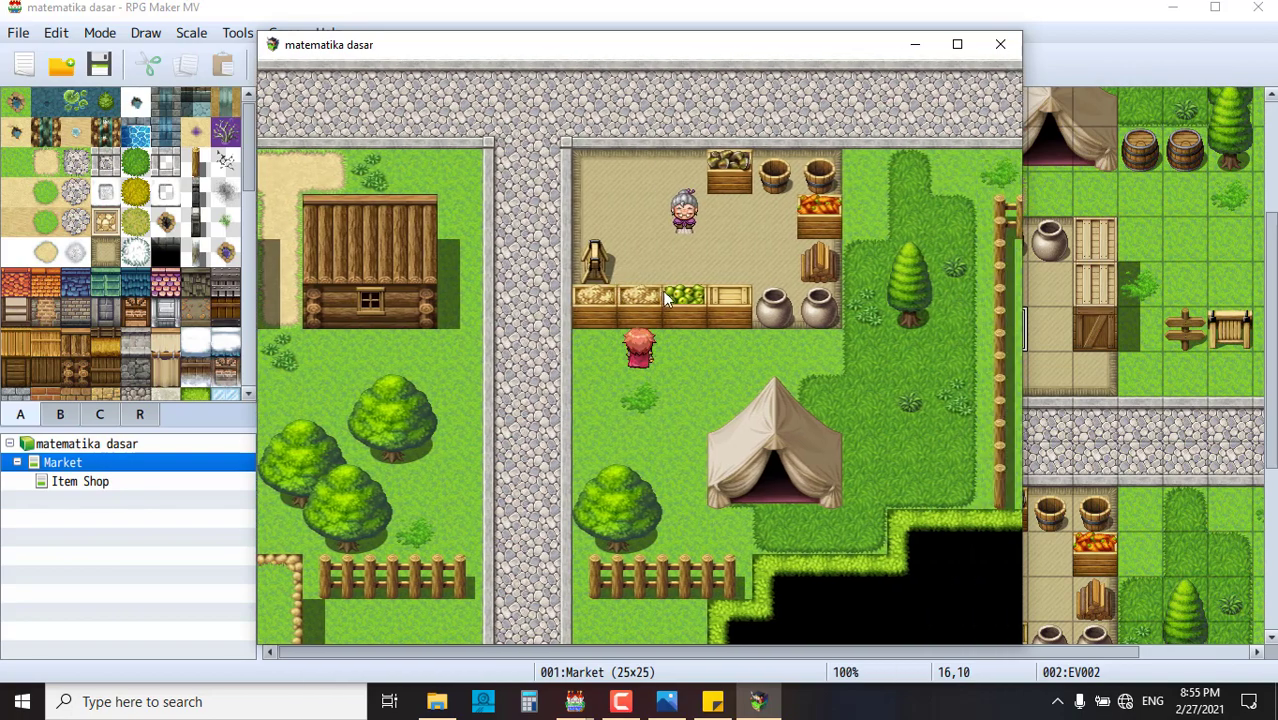
click(577, 311)
click(742, 293)
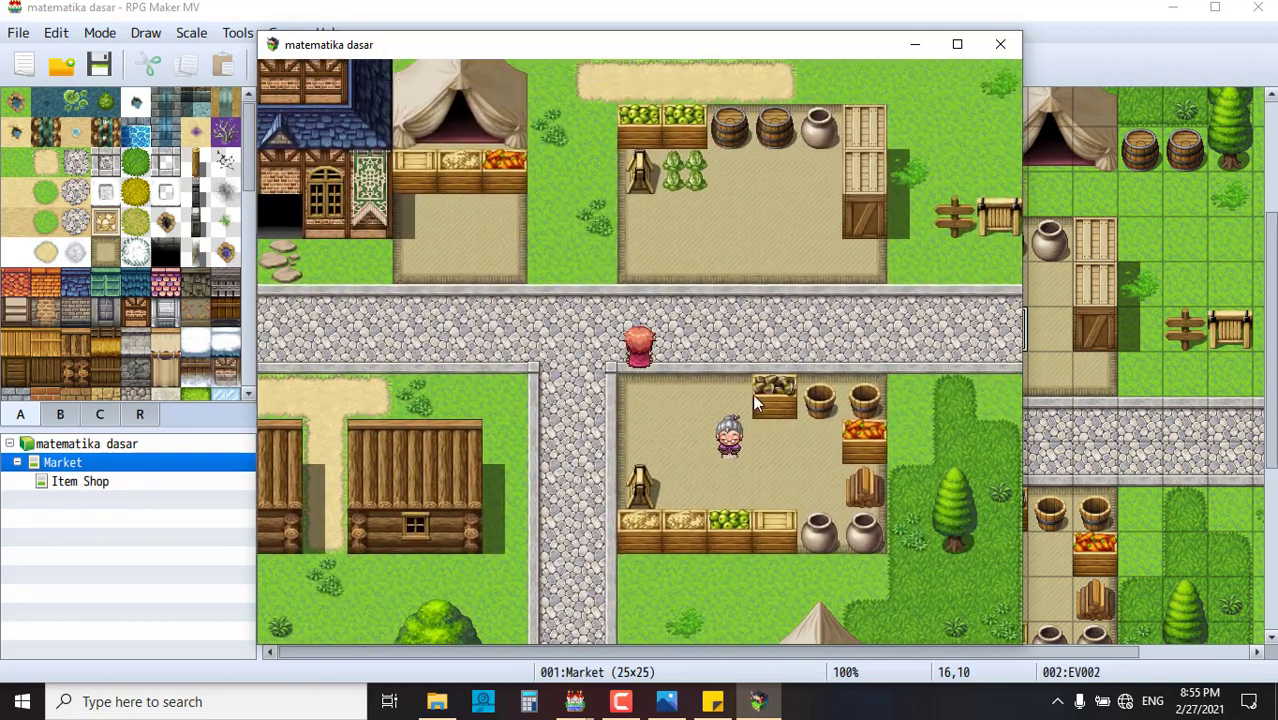
click(728, 434)
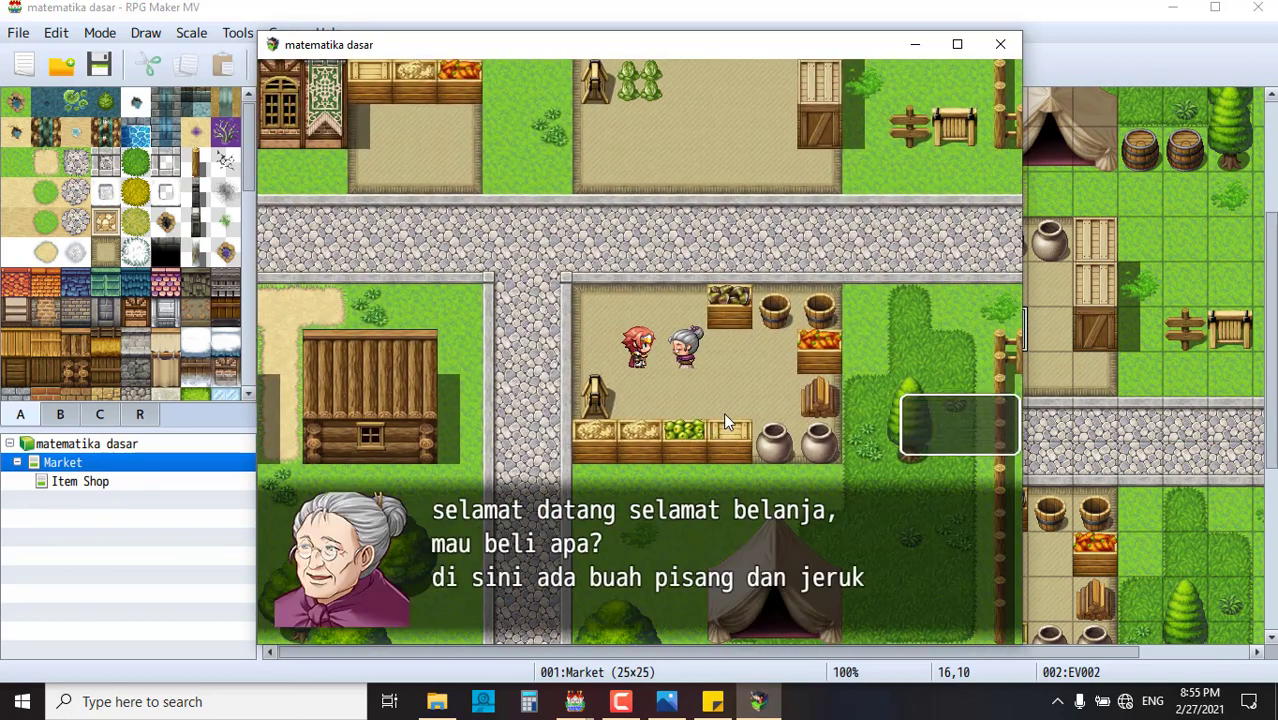
click(965, 410)
click(690, 416)
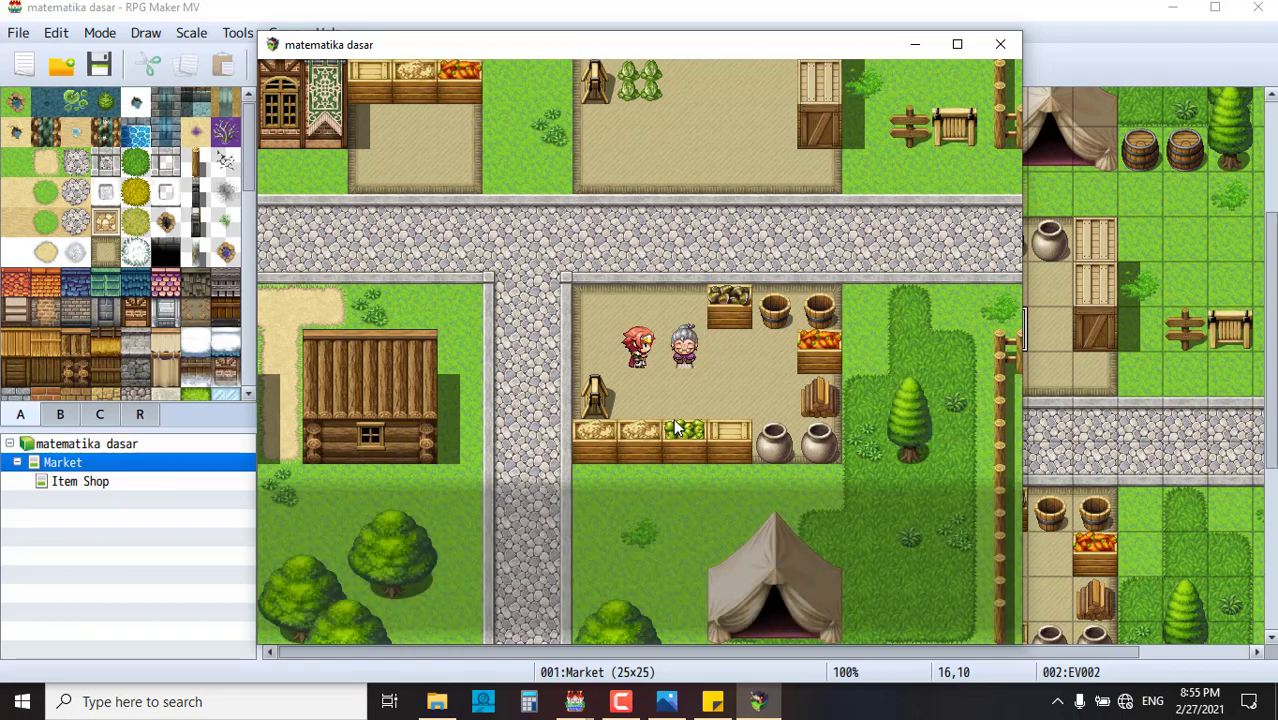
- Walk around the shop area, talk to the shopkeeper again, then approach the information NPC
click(639, 245)
click(639, 240)
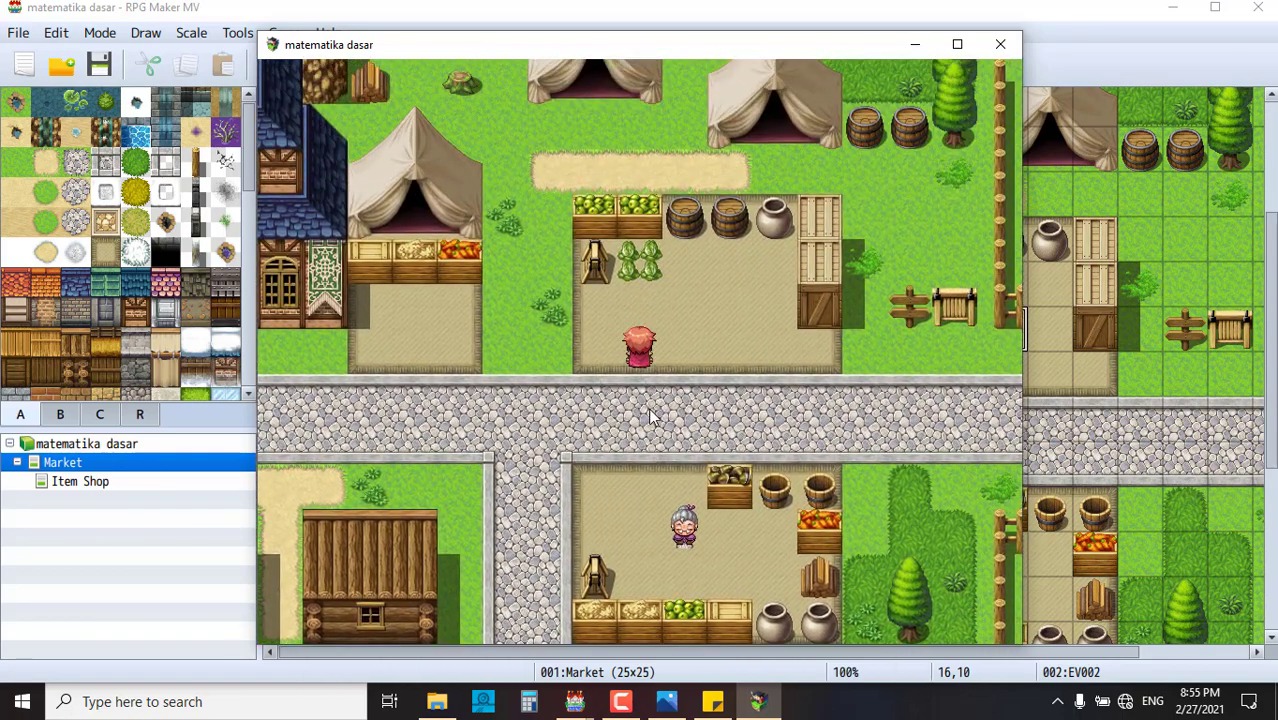
click(643, 440)
click(402, 252)
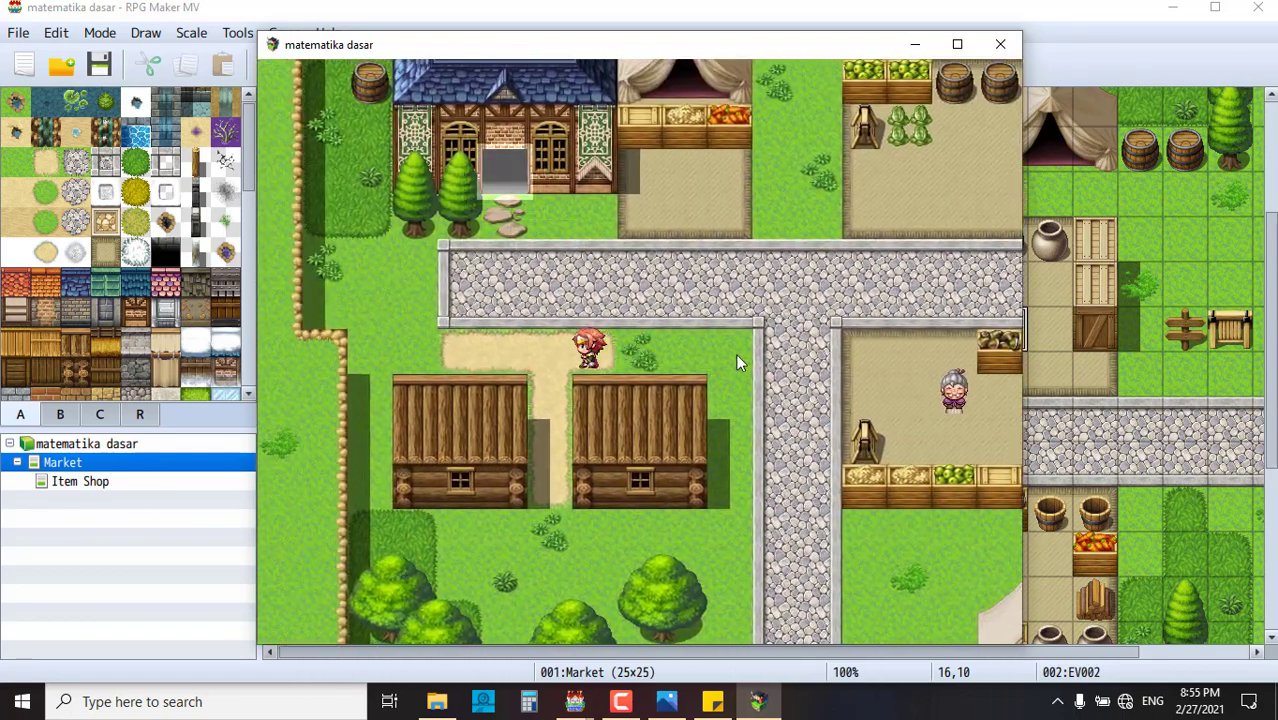
click(830, 370)
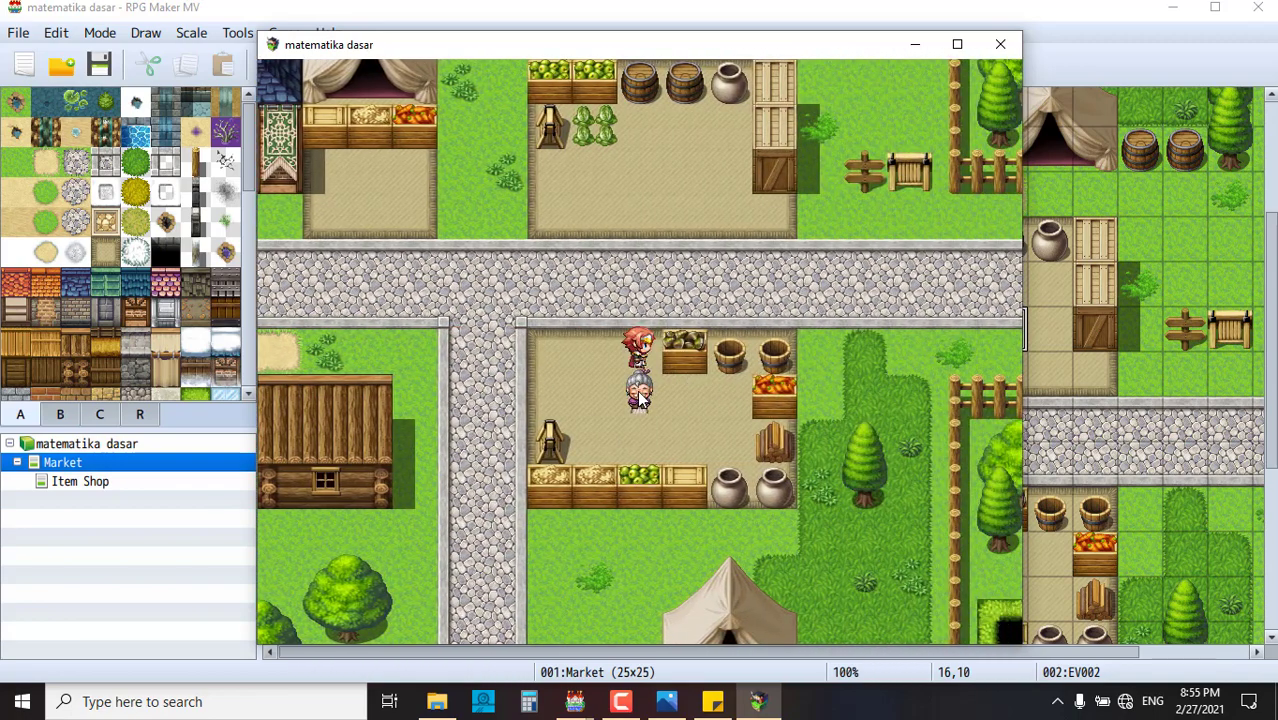
click(639, 397)
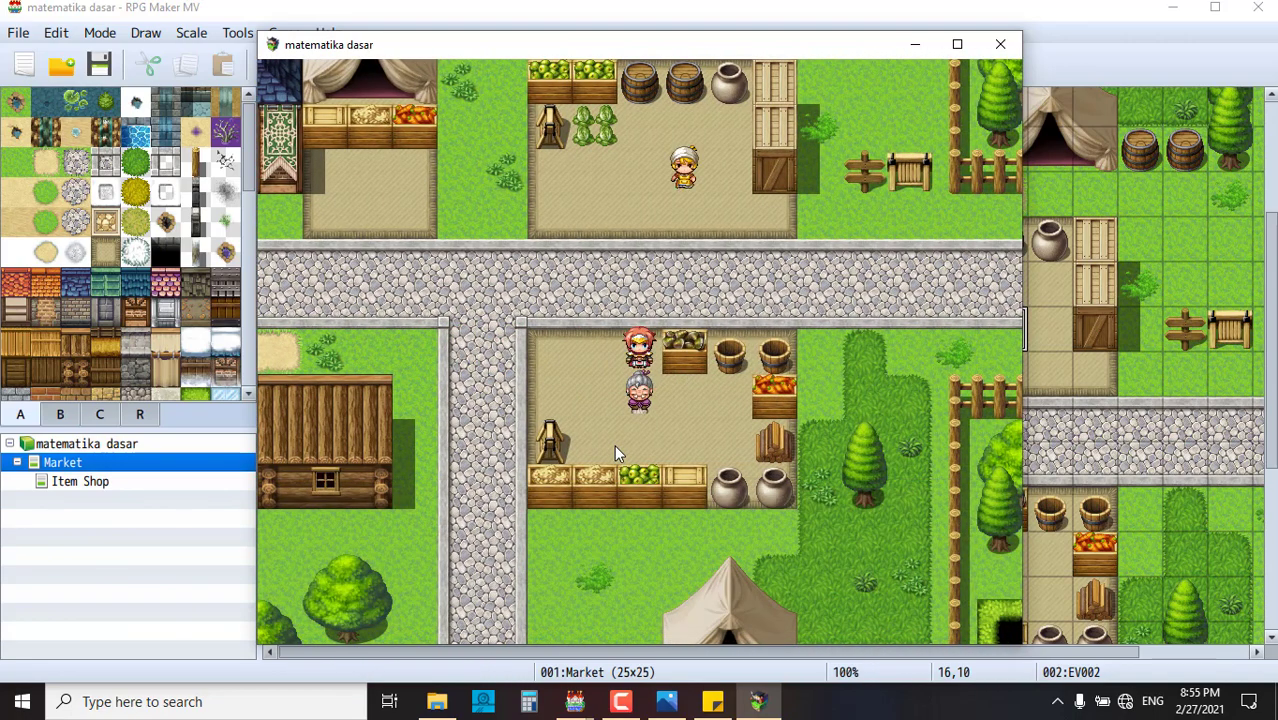
click(614, 444)
click(682, 172)
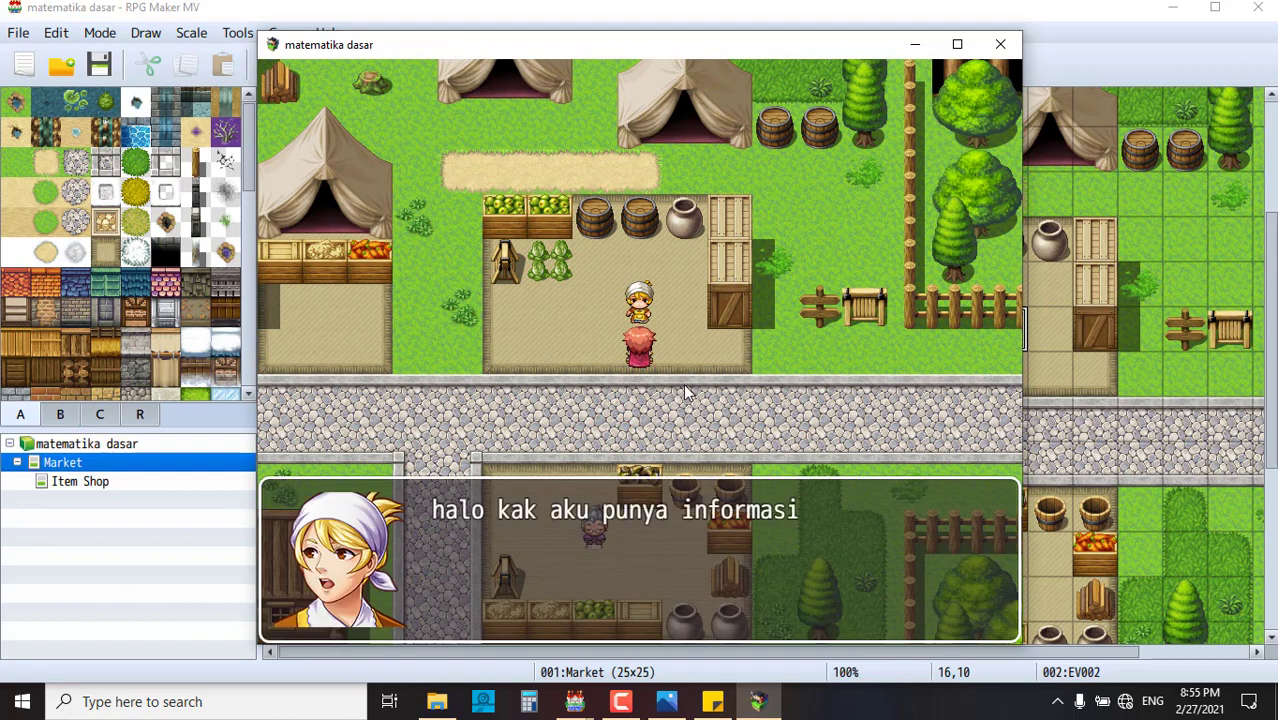
- Finish the information NPC's infographic with 'ok sudah paham', then walk along the road
click(760, 388)
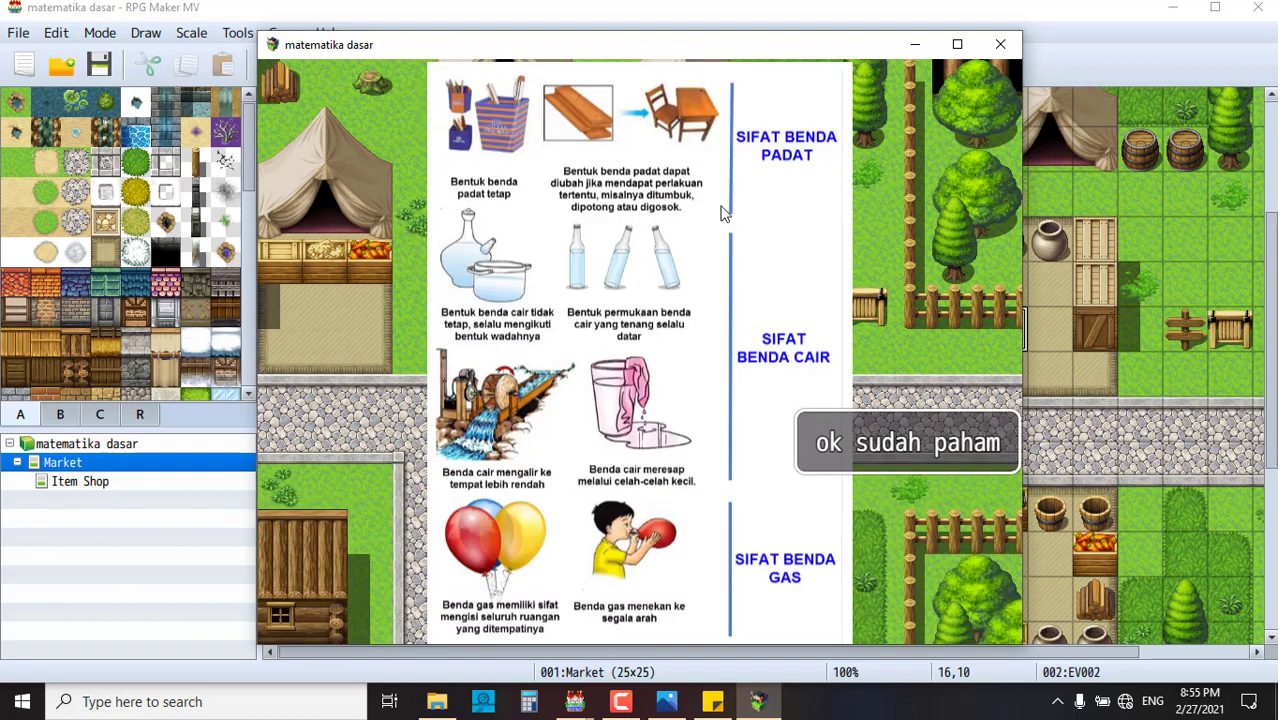
click(909, 448)
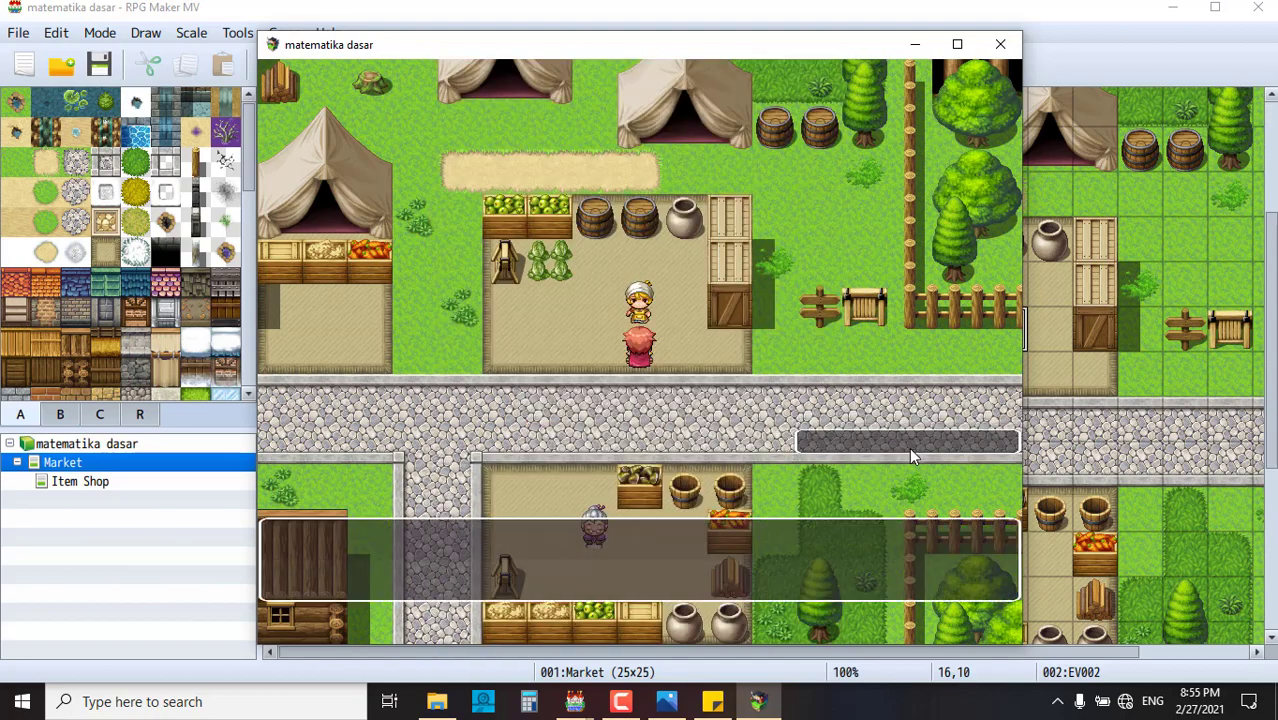
click(804, 428)
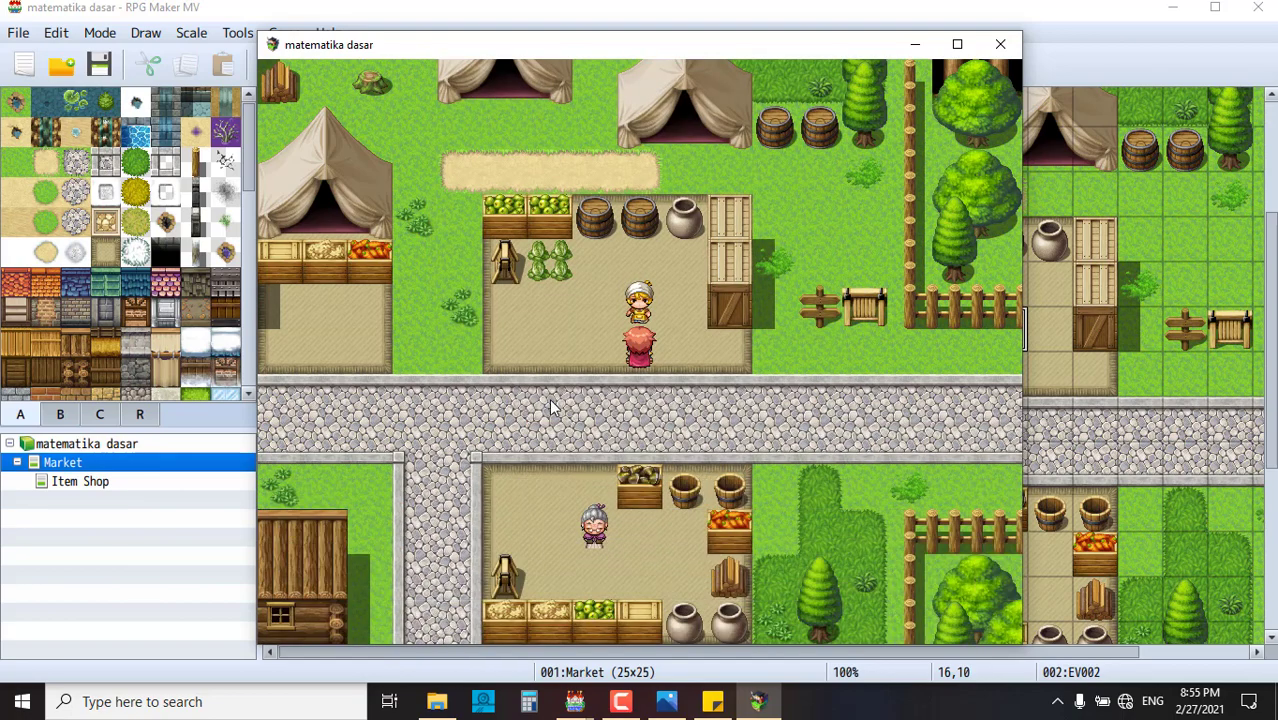
click(502, 399)
click(482, 392)
click(508, 257)
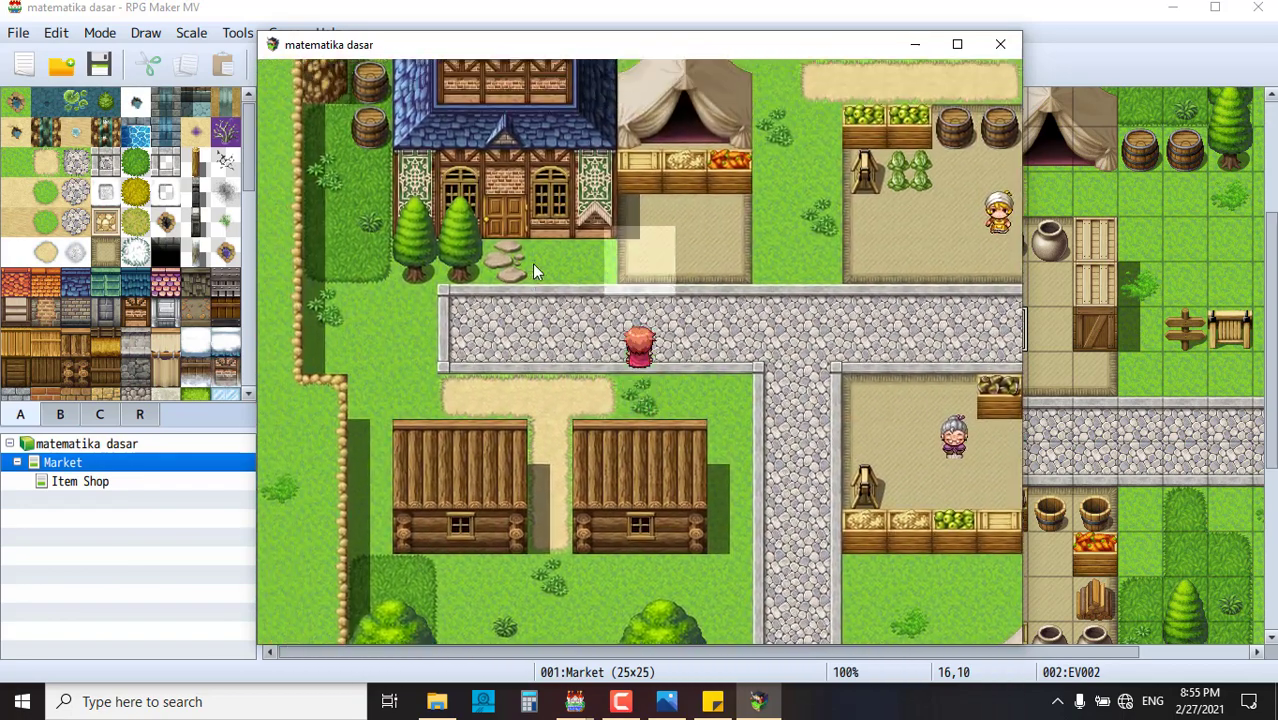
click(819, 350)
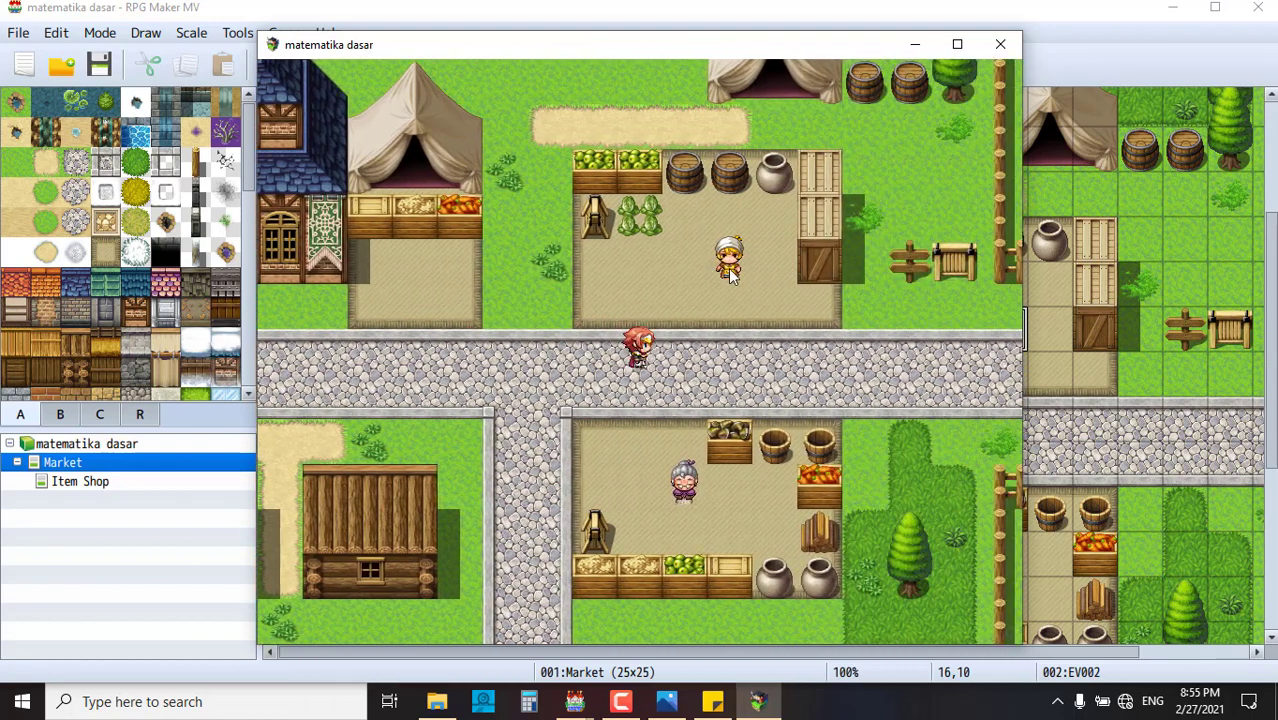
- Talk to the information NPC again, choose 'ok sudah paham', and walk into the stall area
click(730, 272)
click(665, 361)
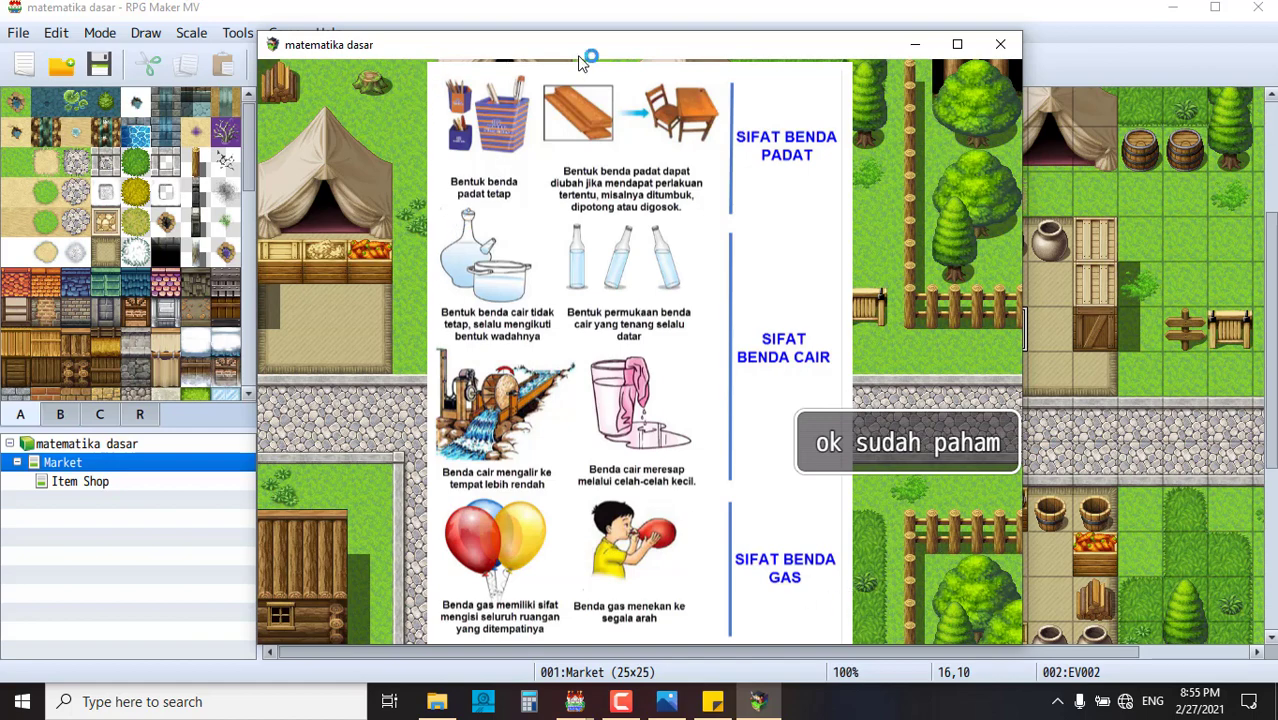
click(935, 453)
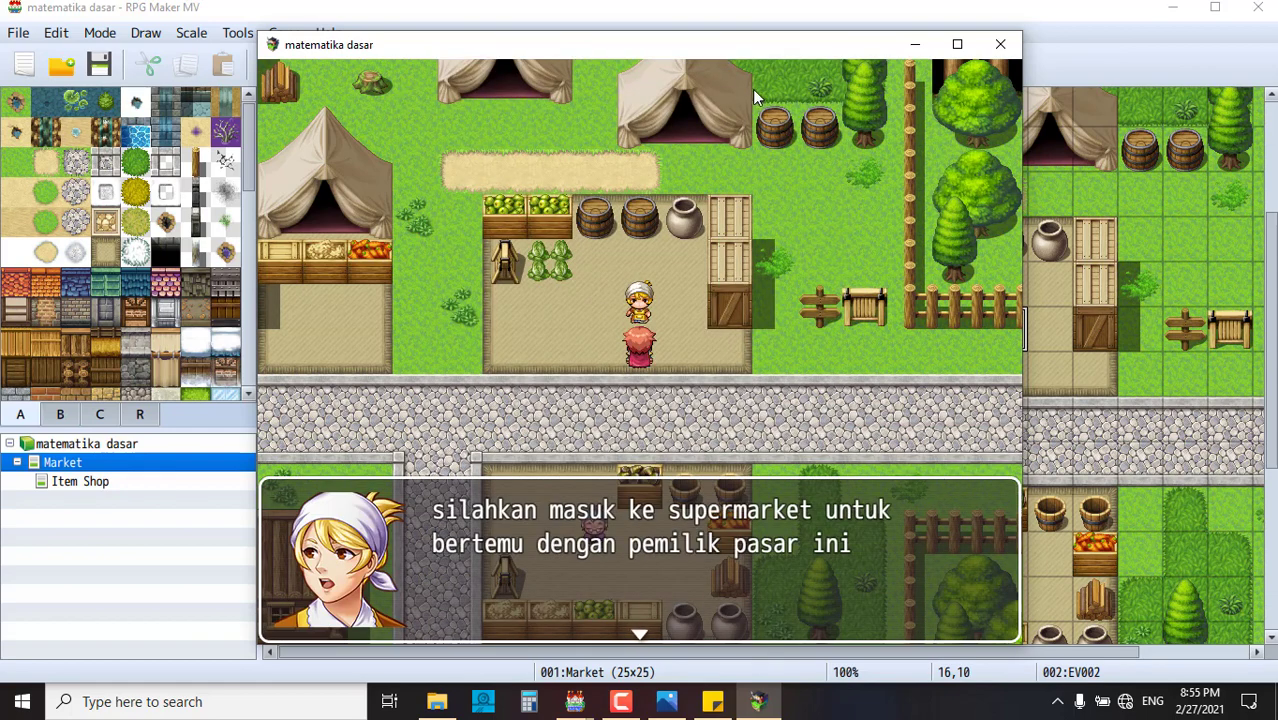
click(843, 416)
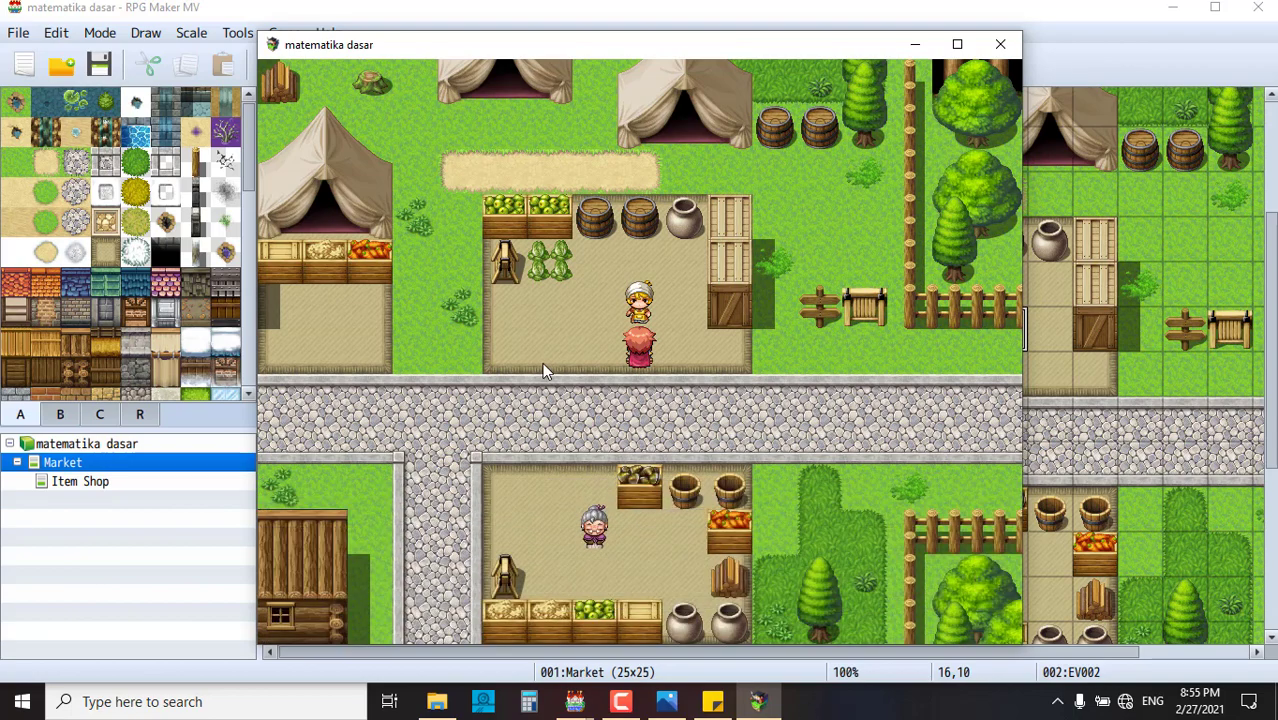
click(508, 362)
click(498, 398)
click(785, 272)
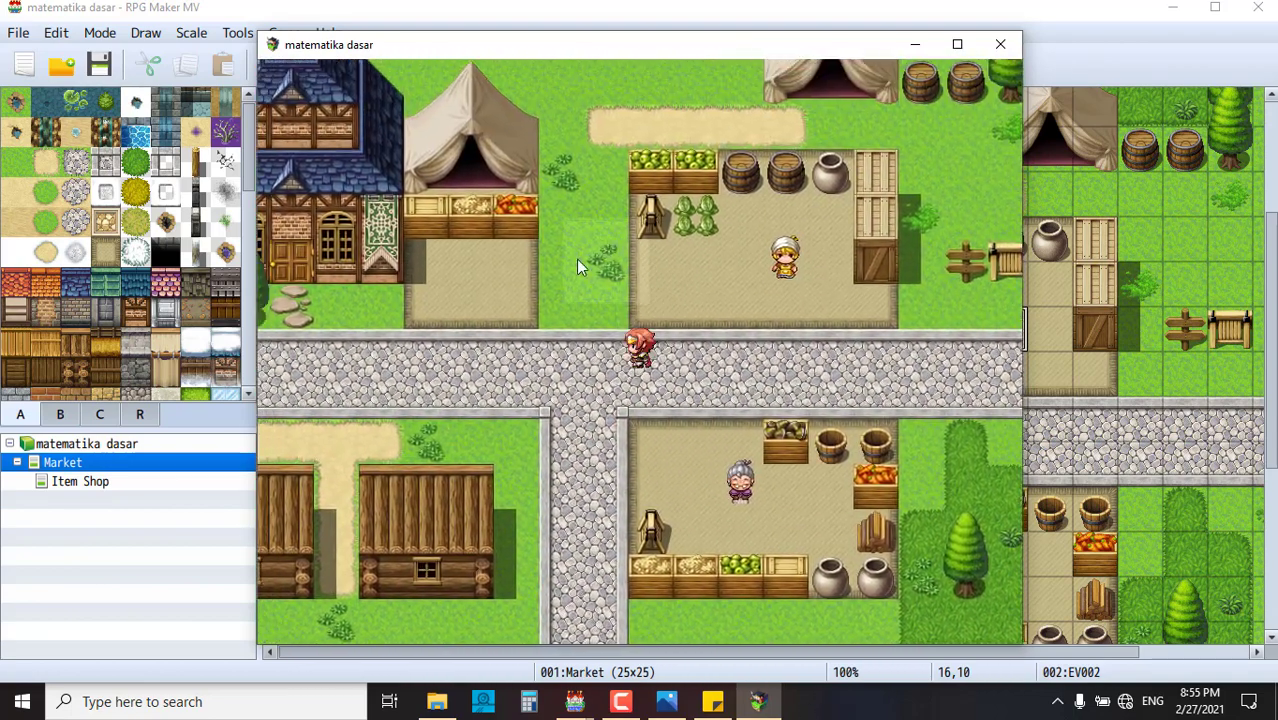
click(553, 310)
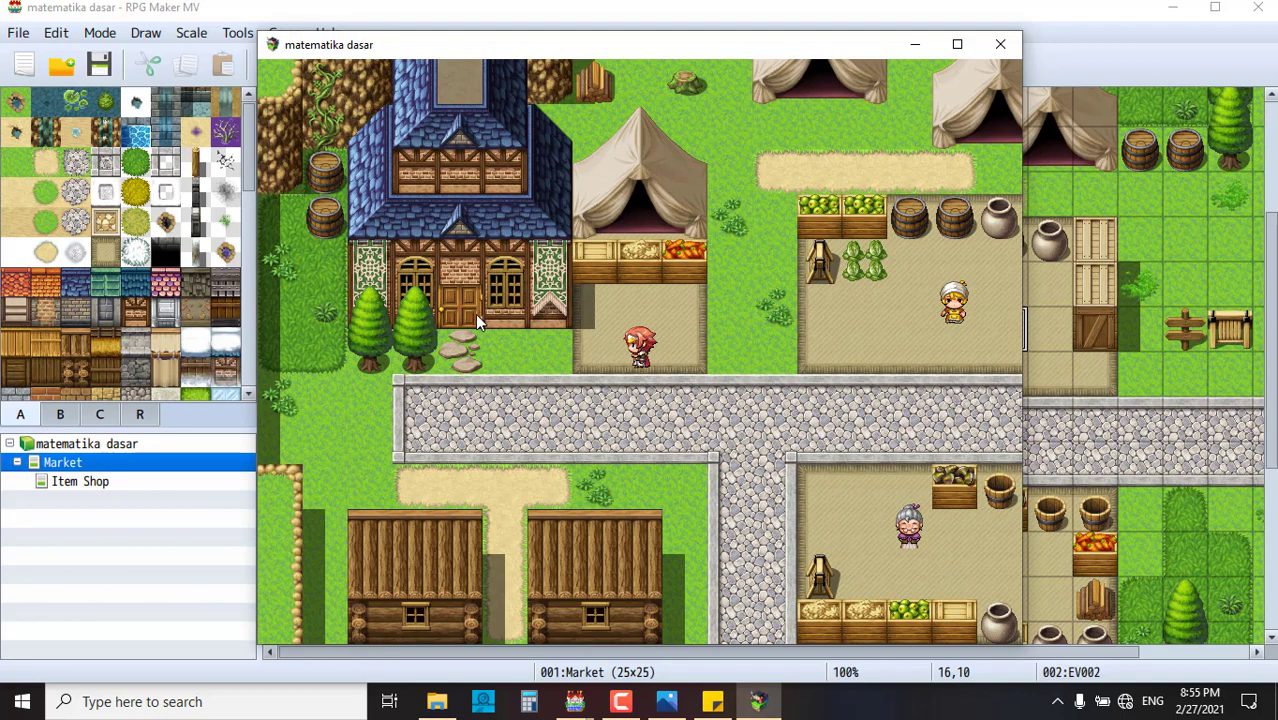
- Walk through the market door into the Item Shop, move around its entrance, and close the playtest
click(475, 314)
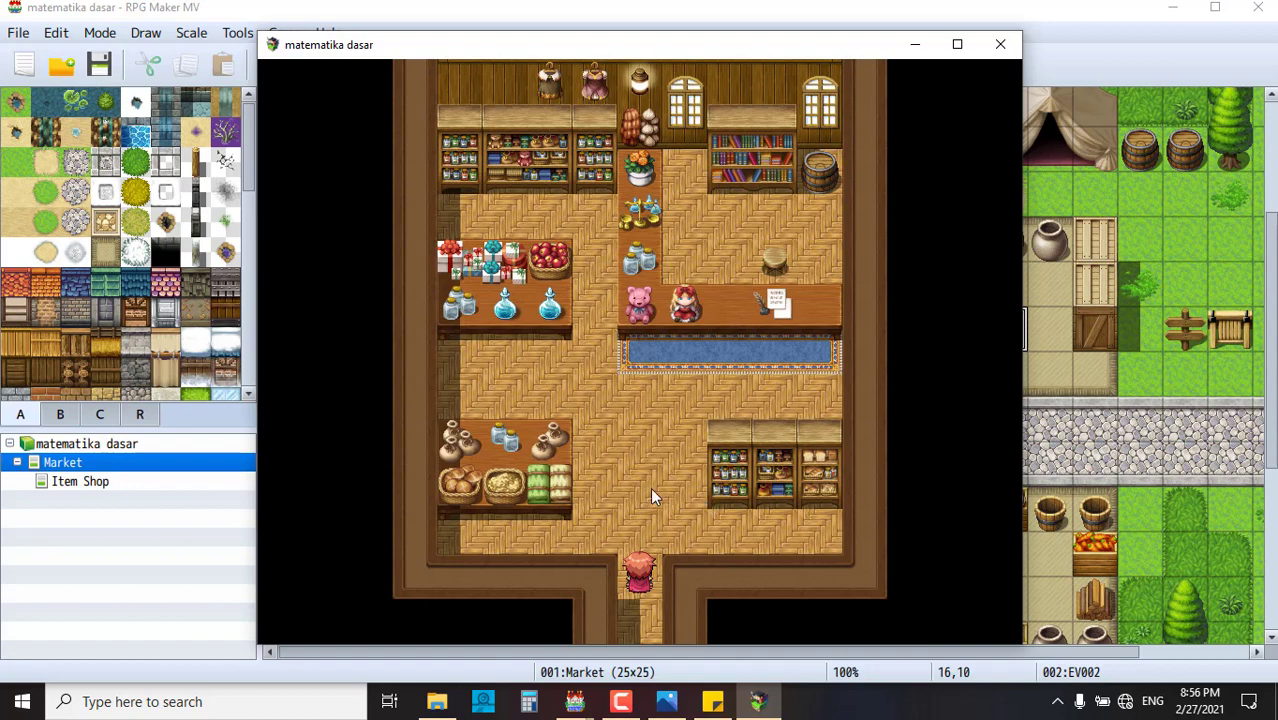
key(Down)
click(644, 595)
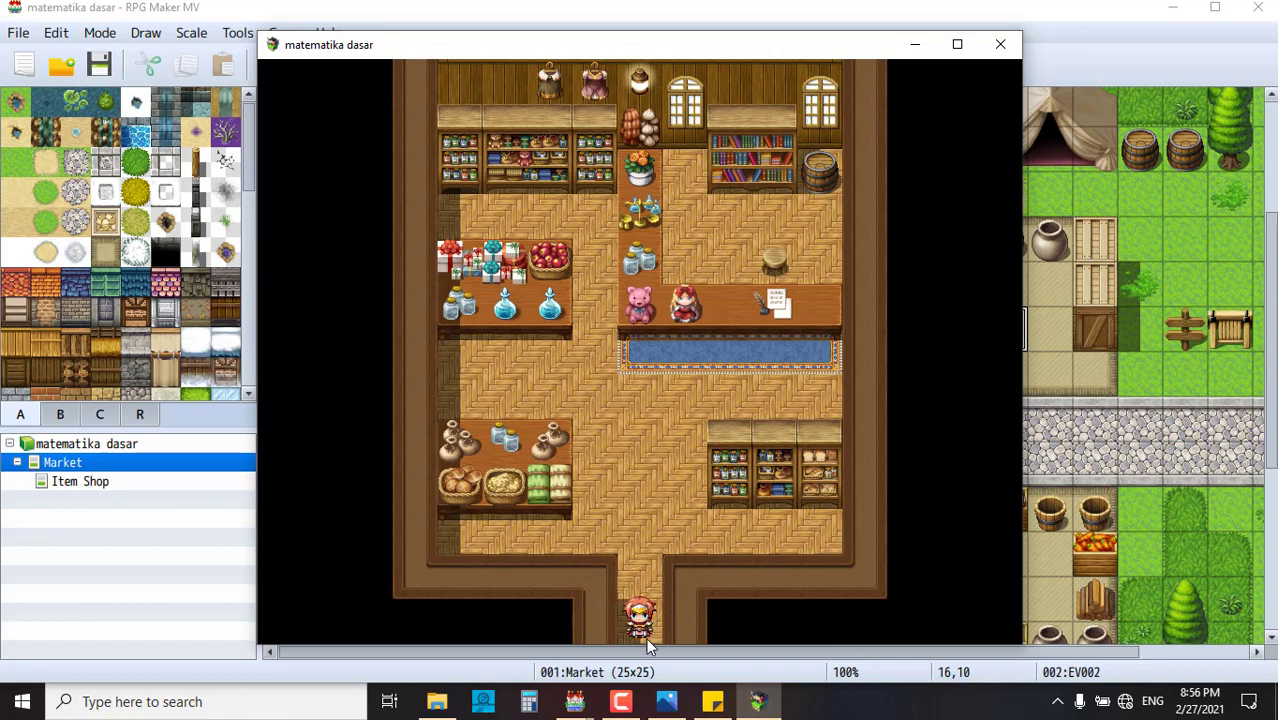
click(625, 532)
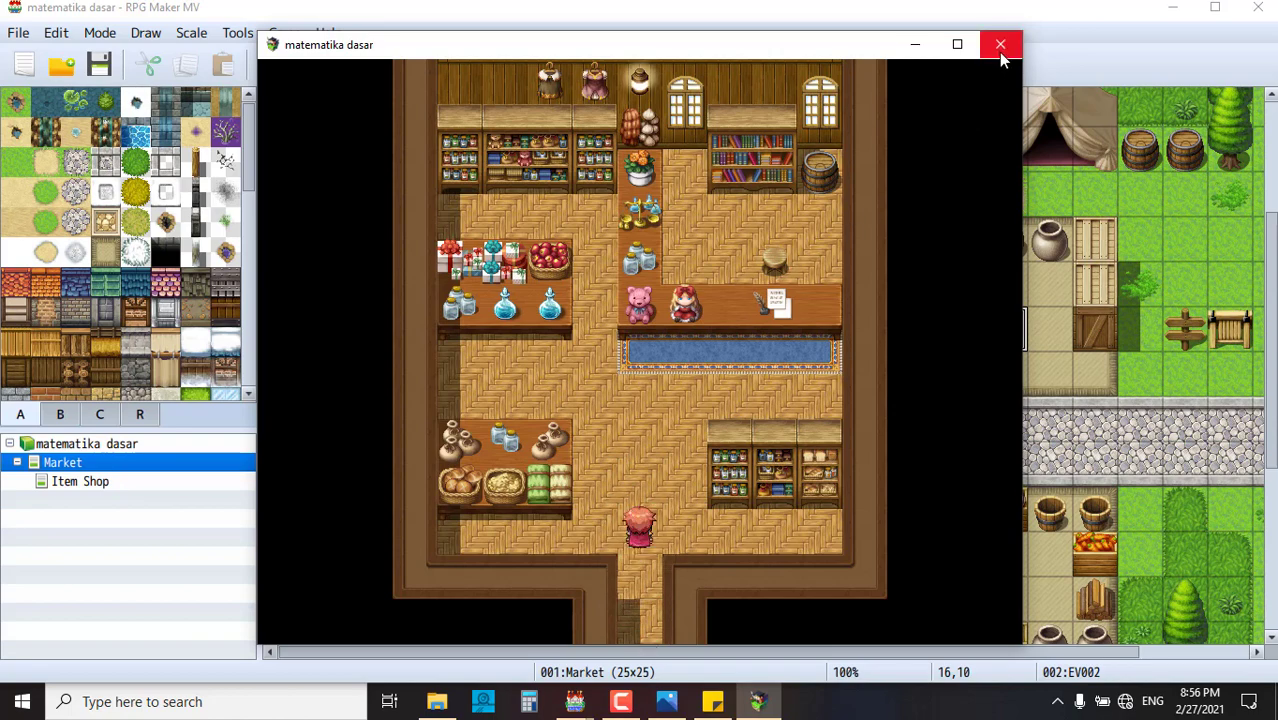
click(1000, 44)
- Open the Item Shop map and inspect the empty entrance event at tile 6,14 without changes
click(113, 483)
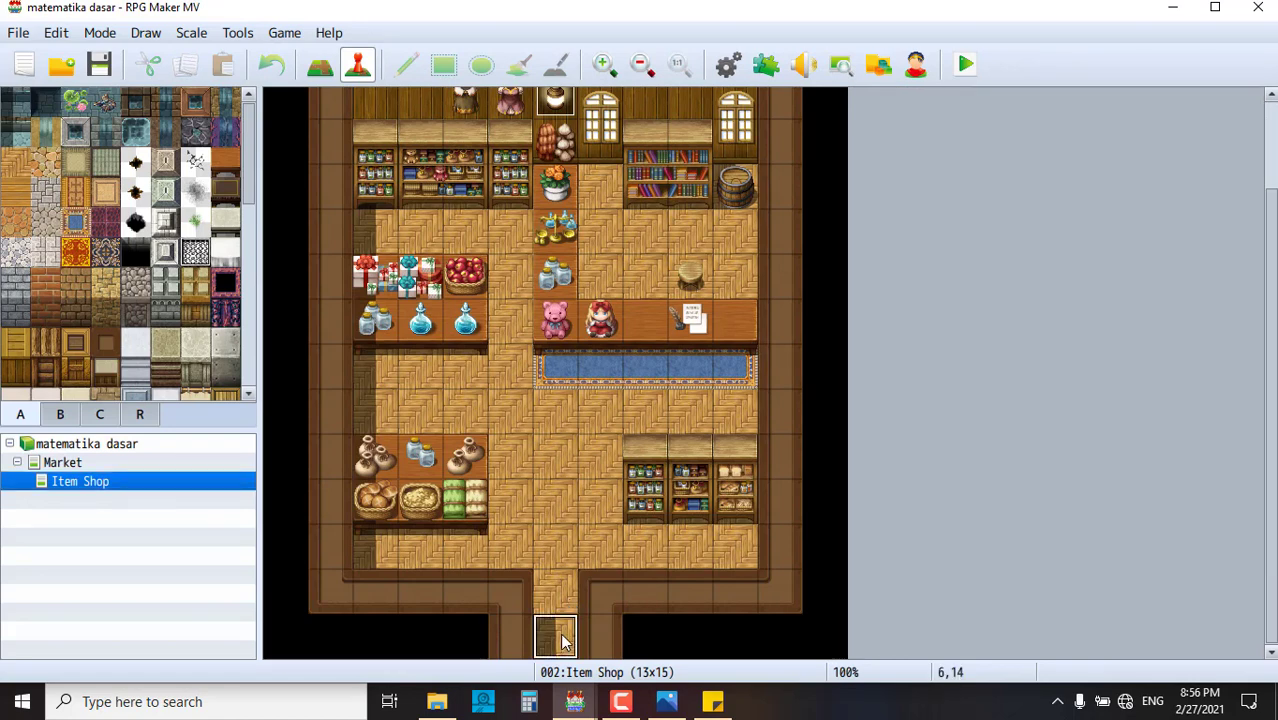
click(555, 558)
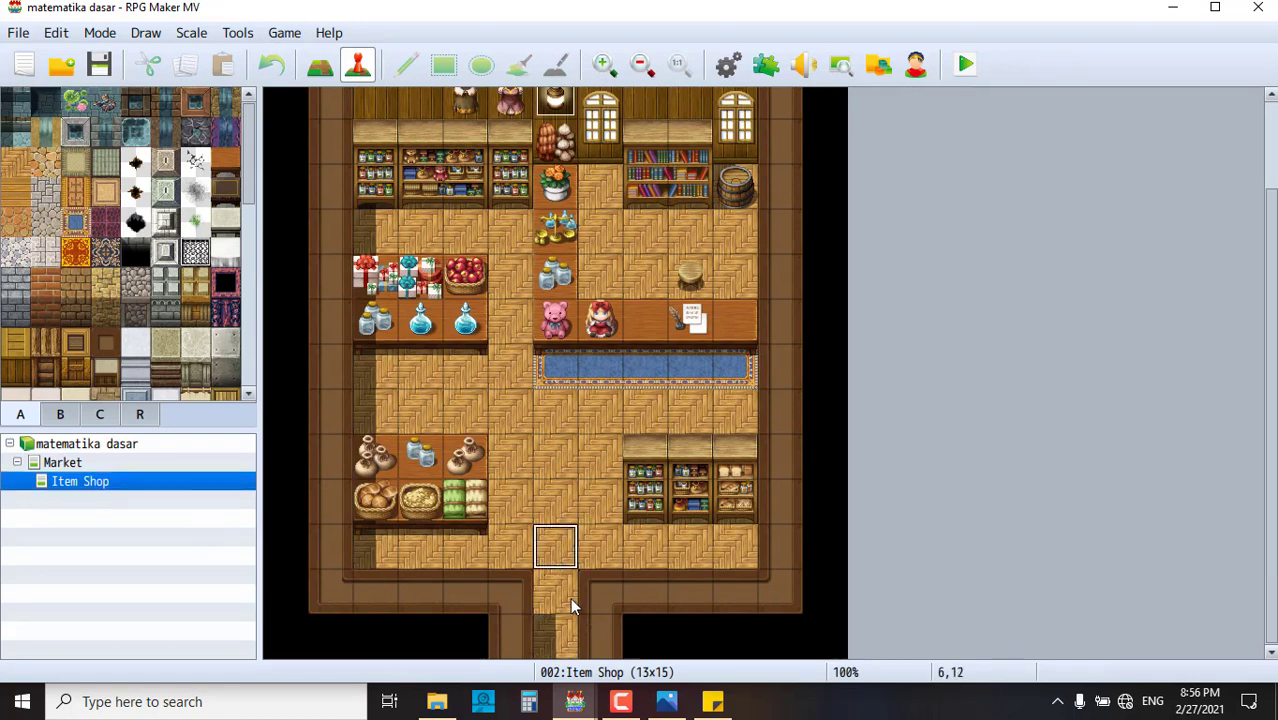
click(570, 598)
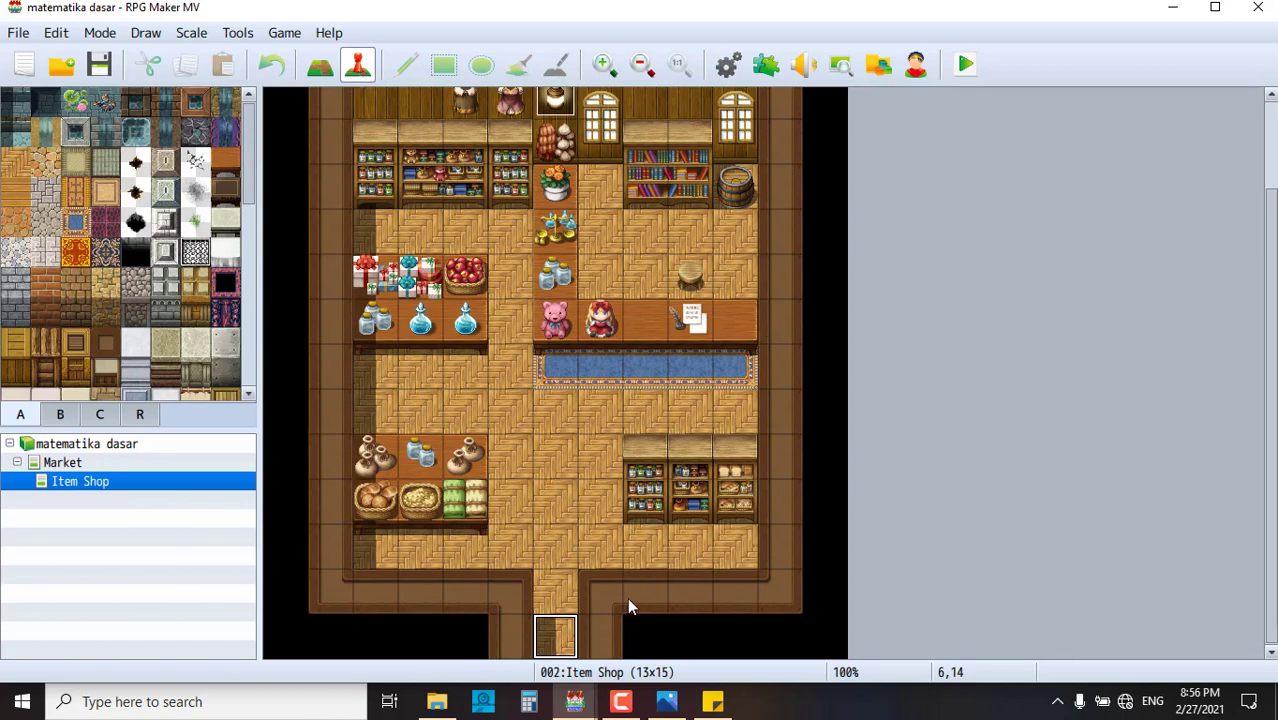
double_click(558, 648)
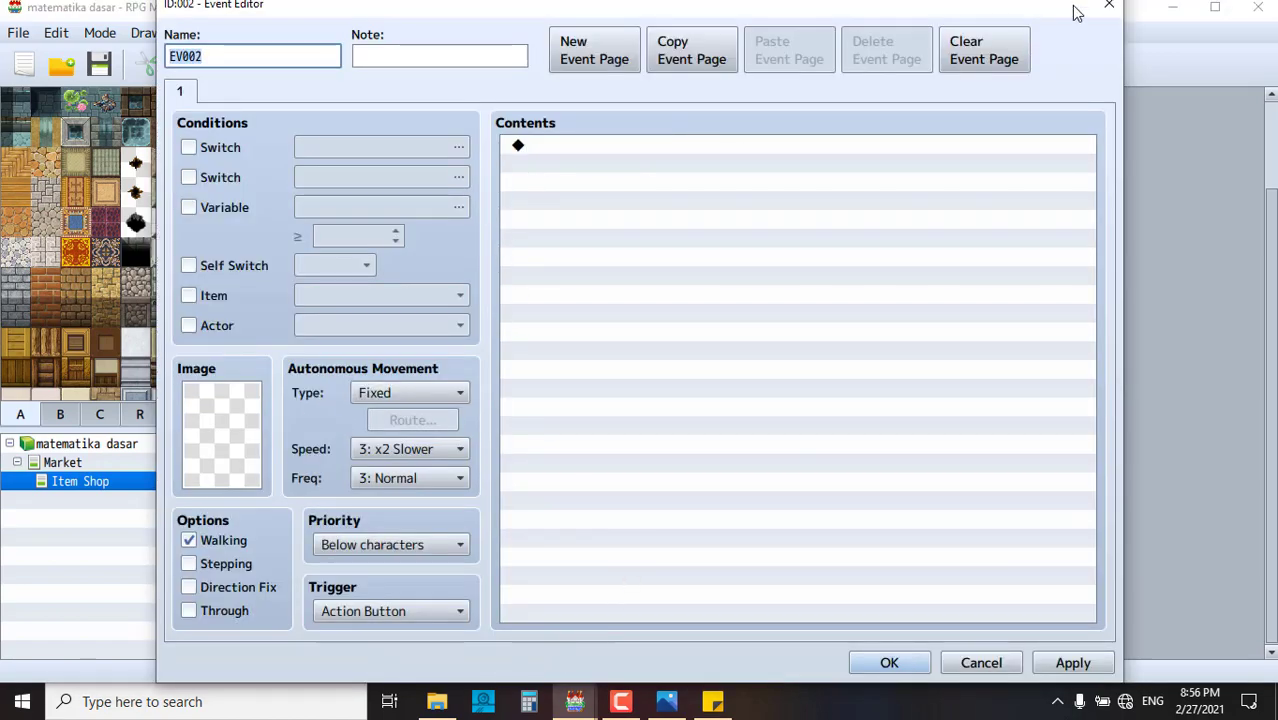
click(1104, 8)
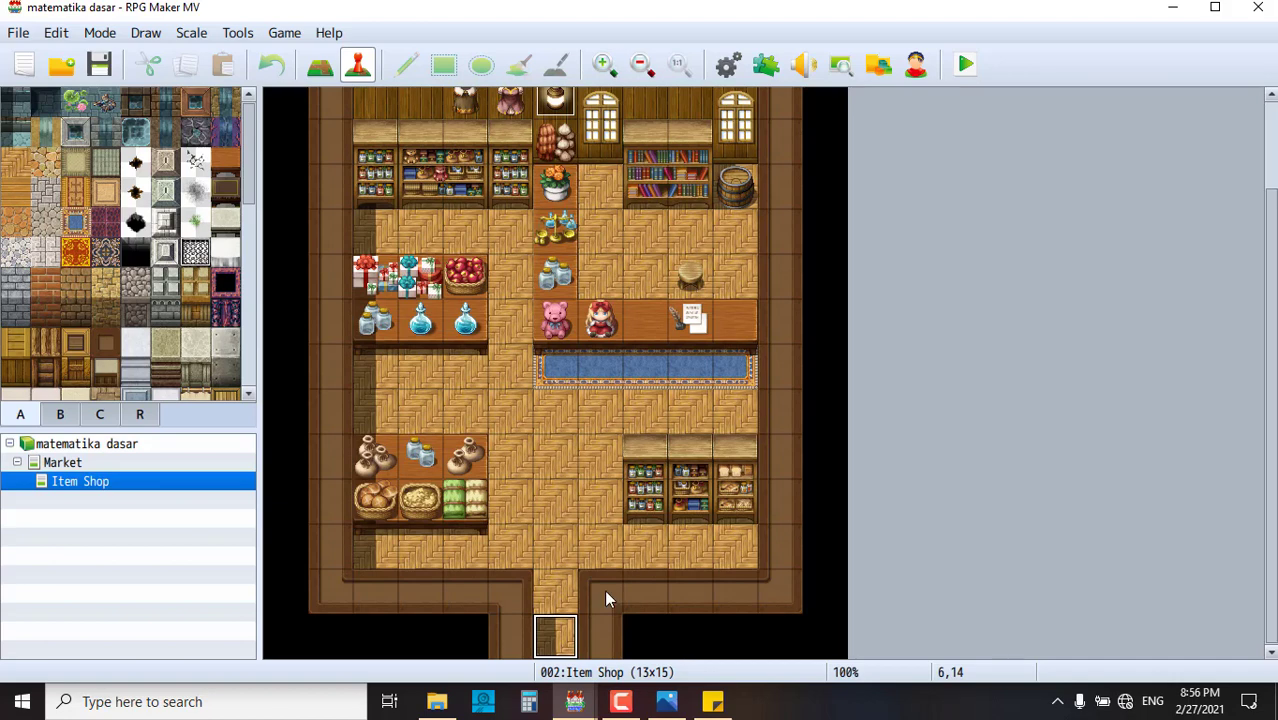
- Create a quick transfer event on entrance tile 6,14 returning the player to Market (5,11), facing Down
right_click(560, 628)
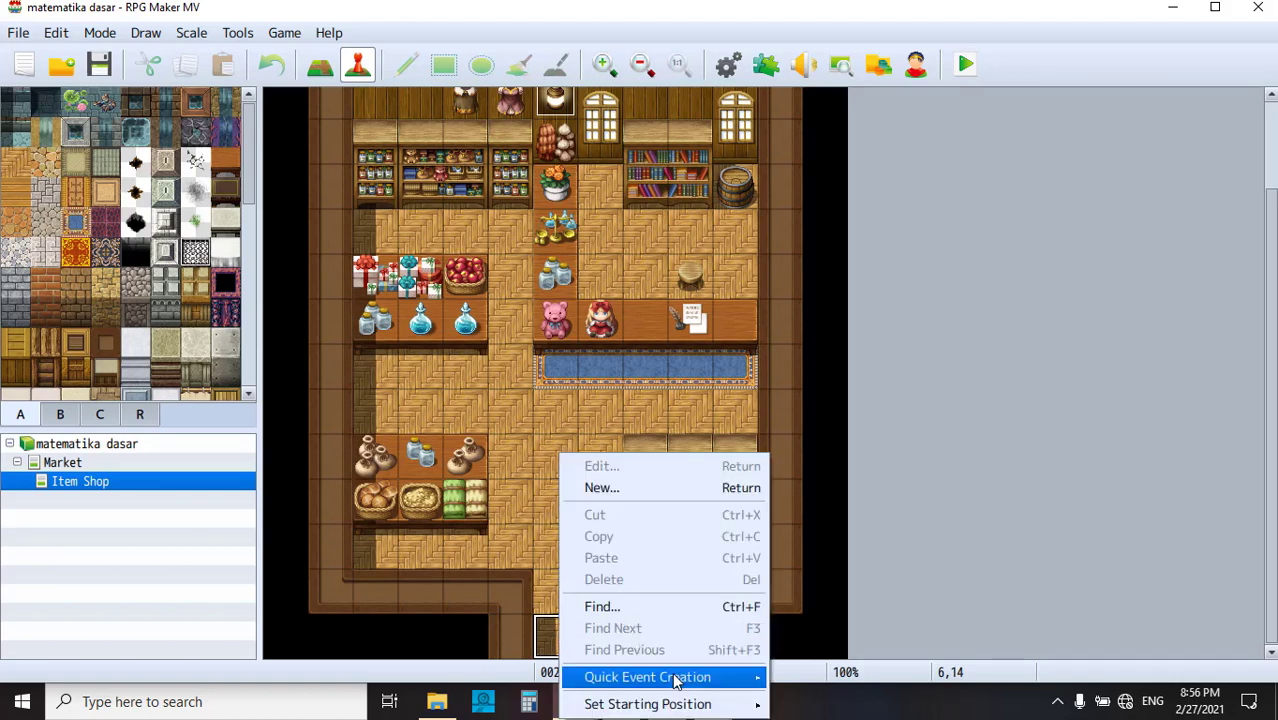
mouse_move(756, 686)
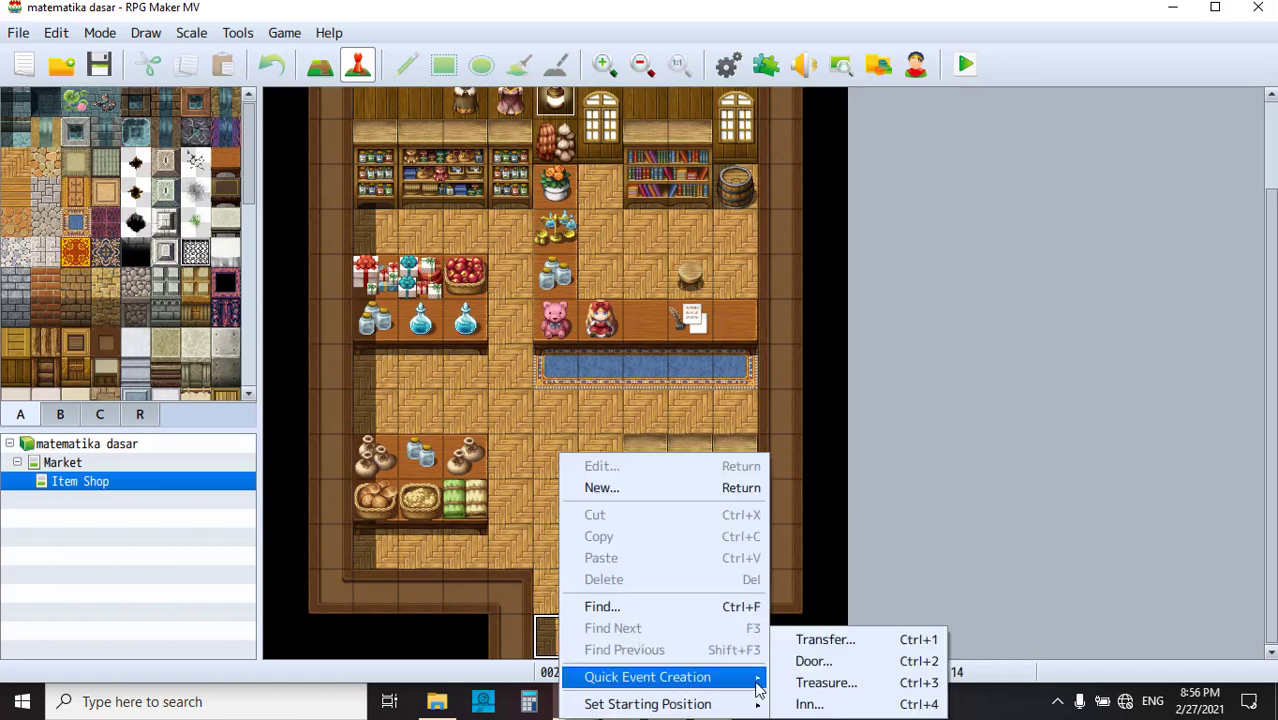
click(840, 644)
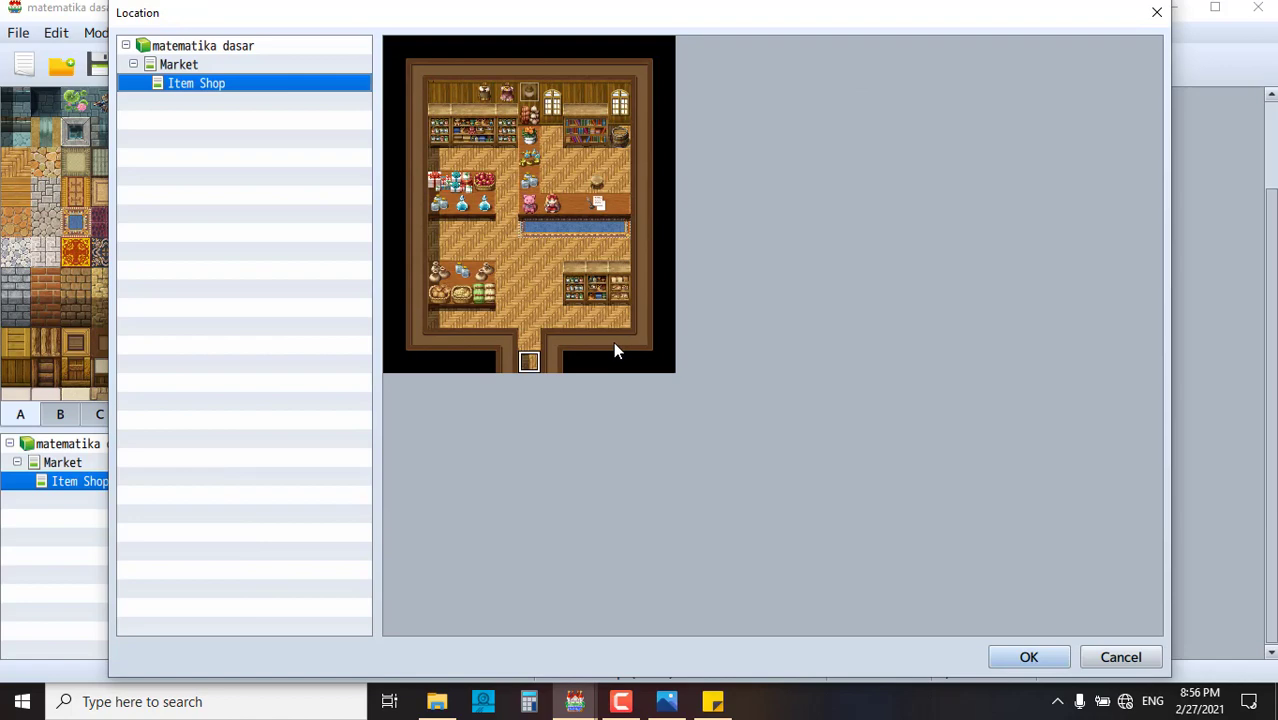
click(195, 64)
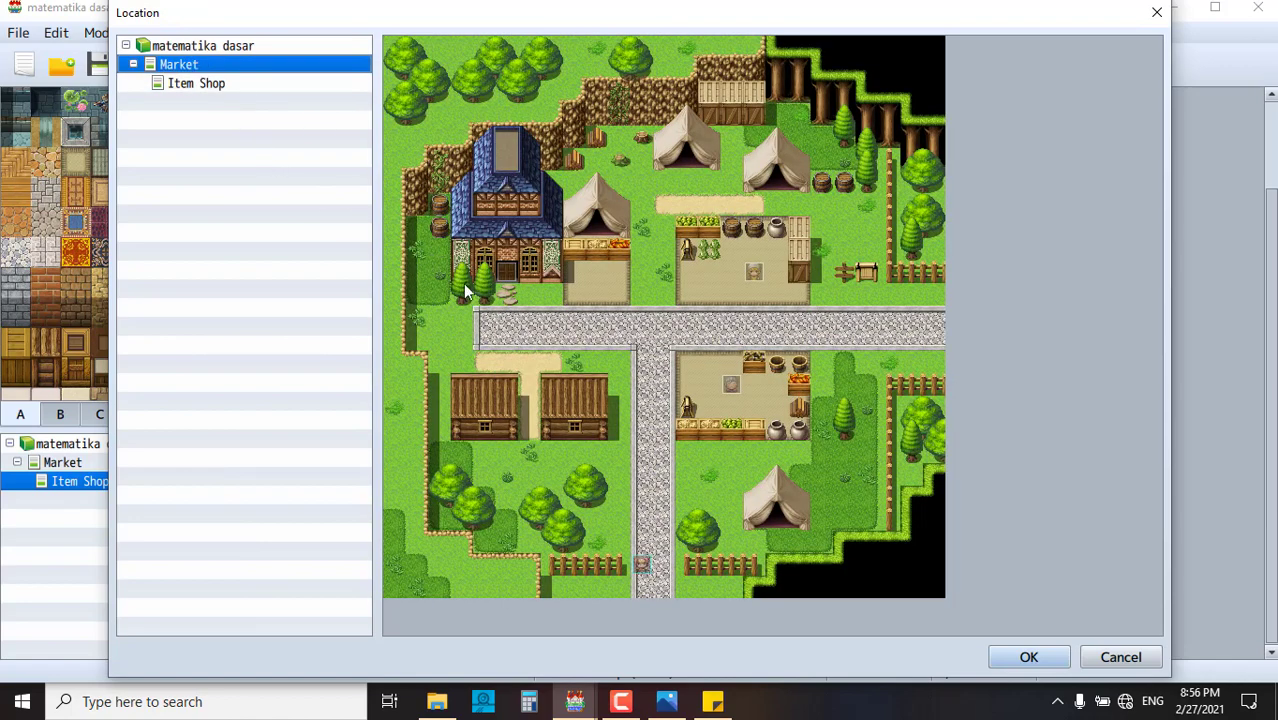
click(528, 294)
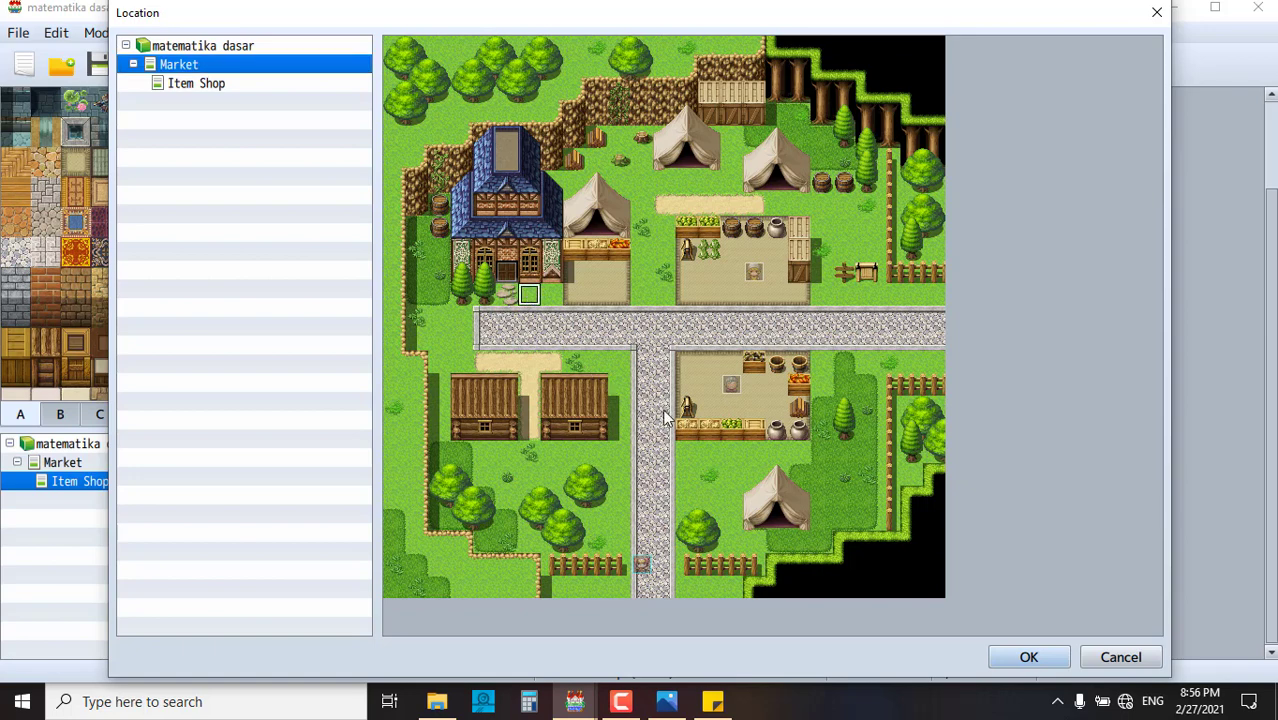
click(507, 296)
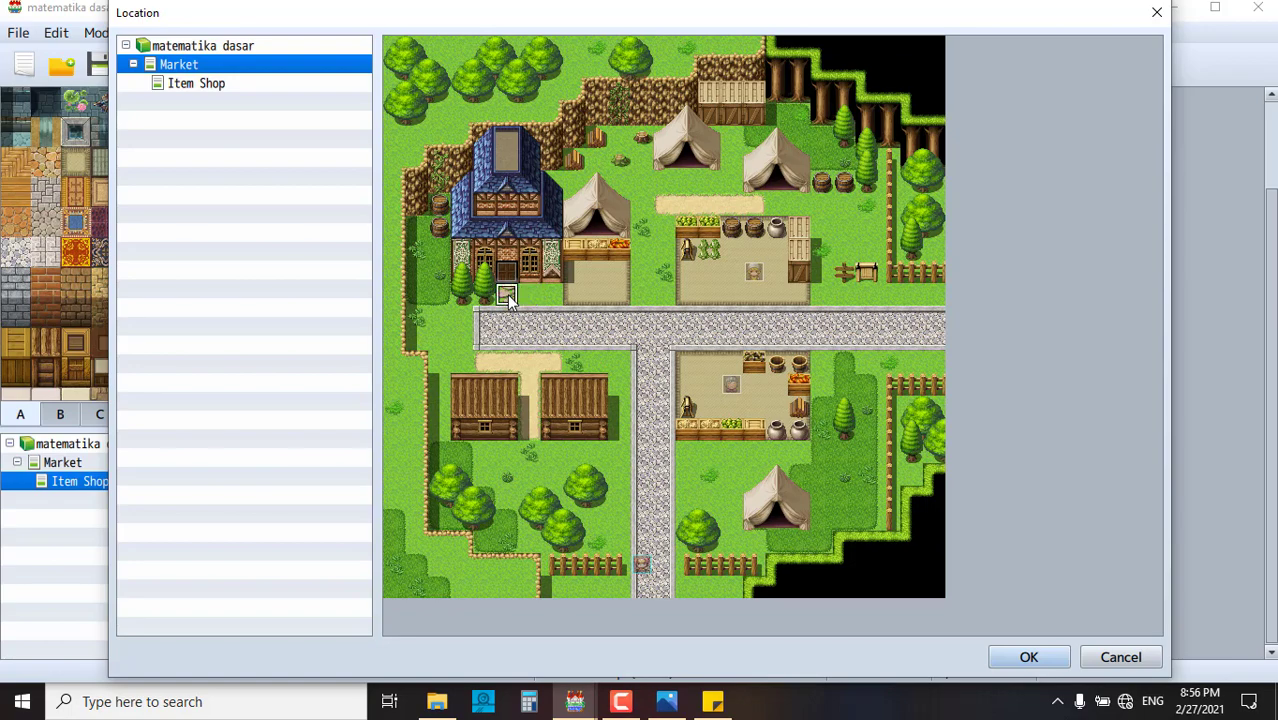
click(1049, 658)
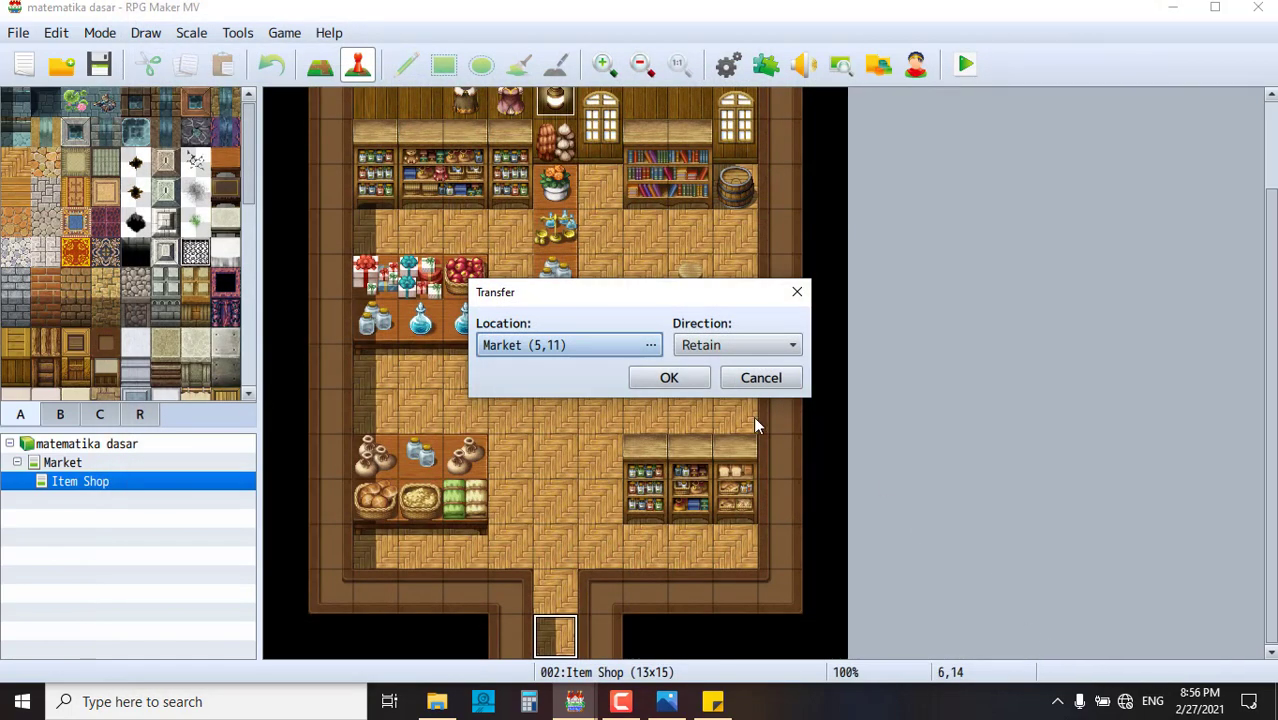
click(702, 345)
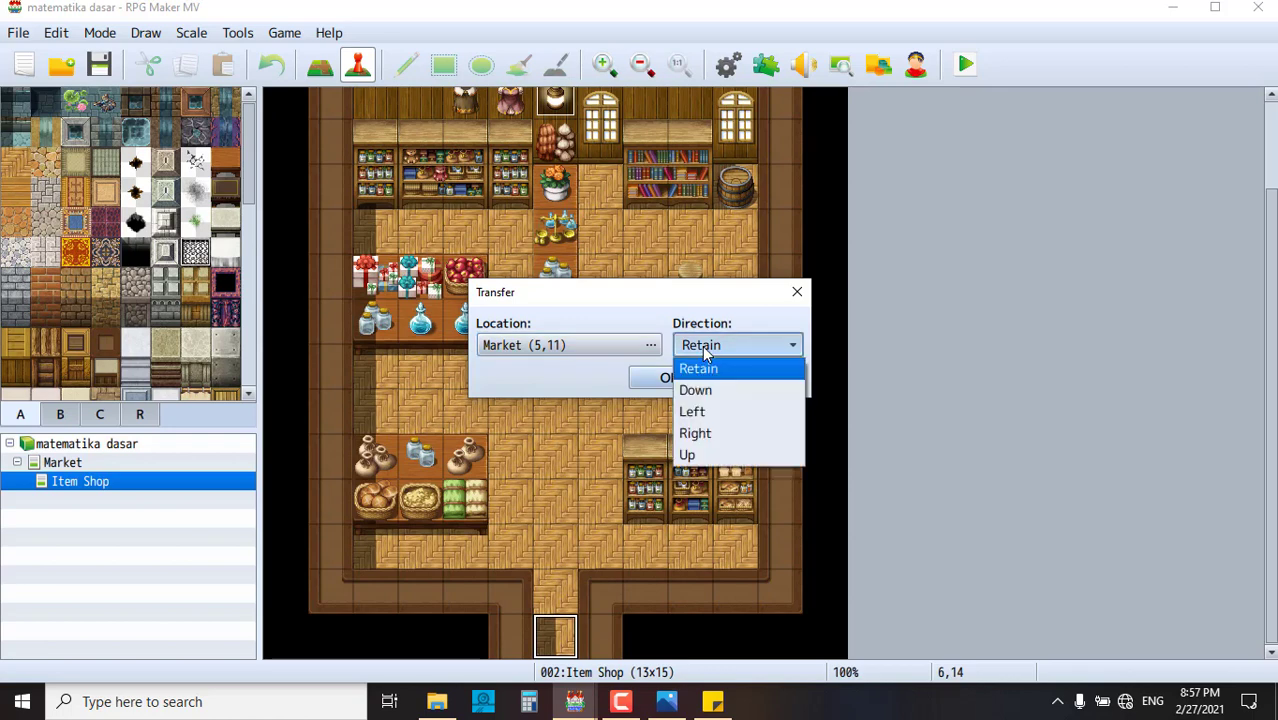
click(725, 393)
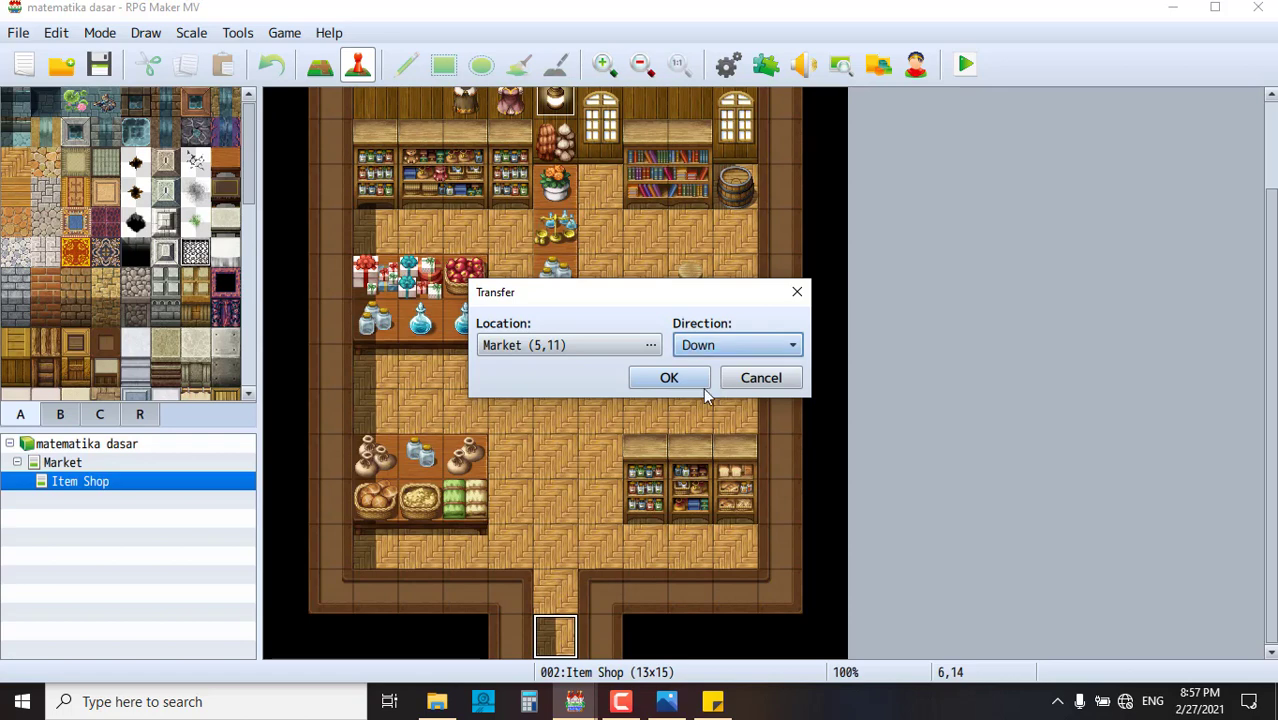
click(677, 377)
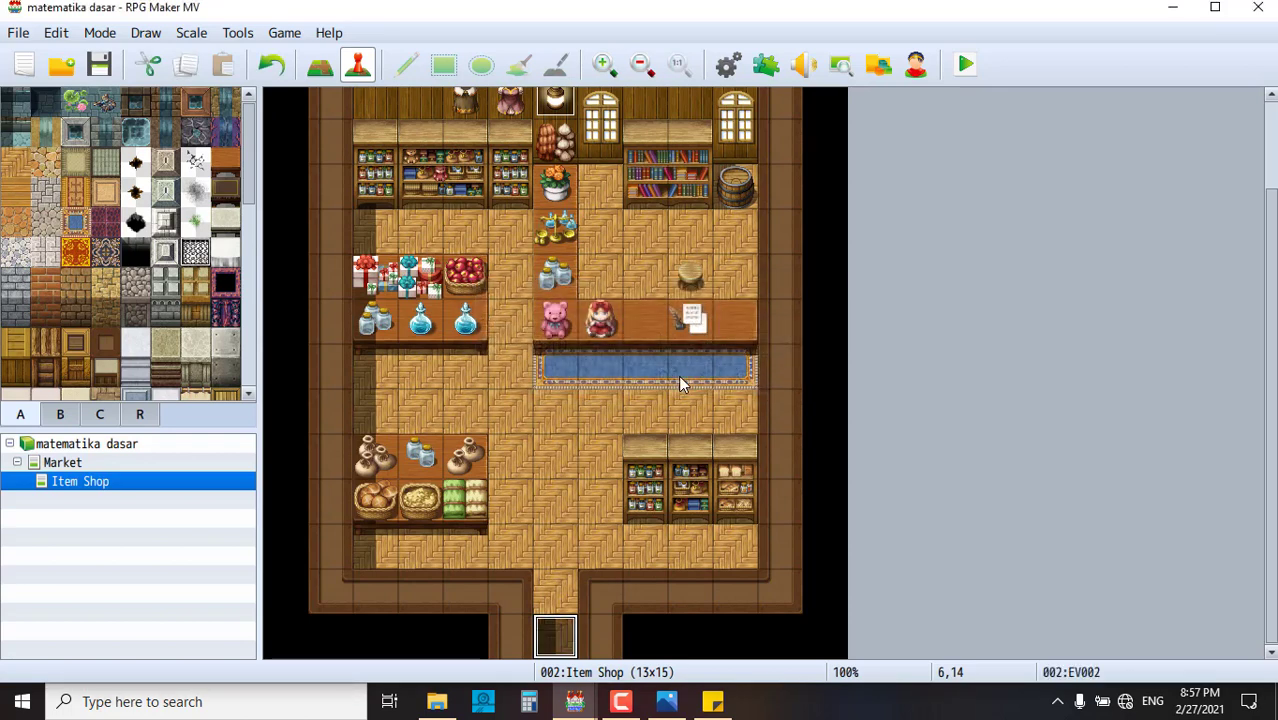
- Return to the Market map and inspect door event EV003 without changing it
click(96, 449)
click(98, 463)
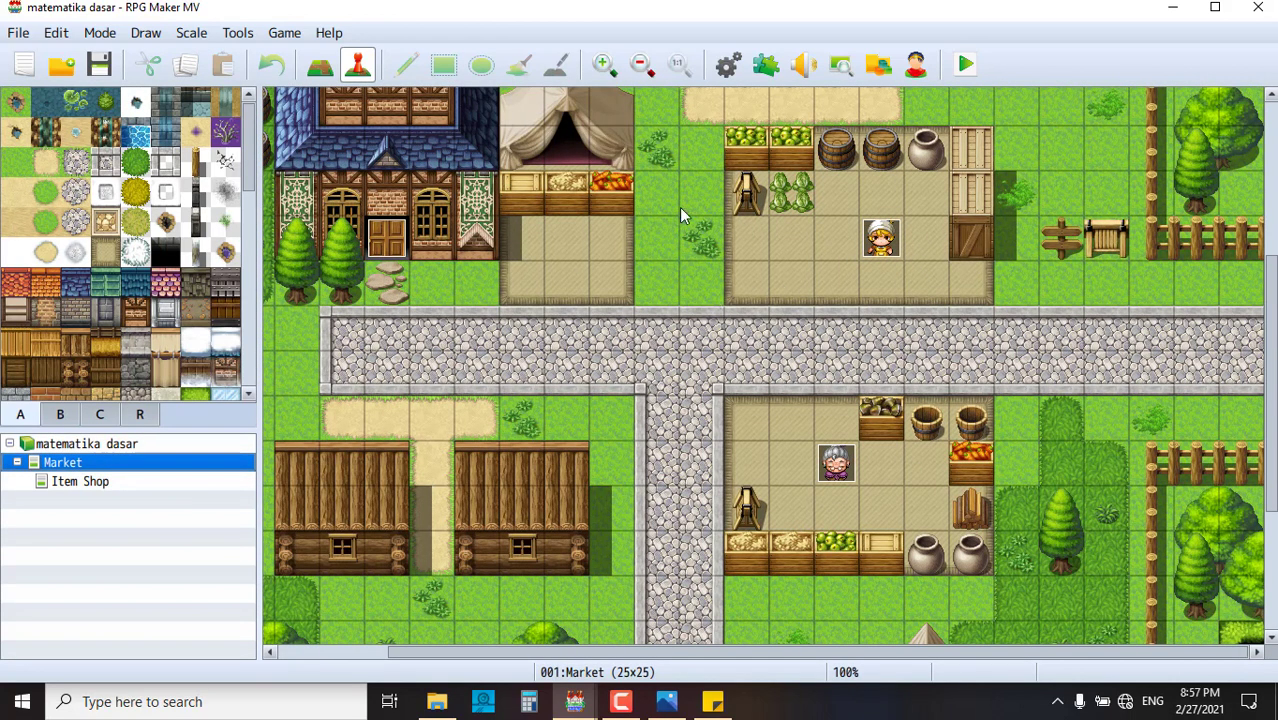
double_click(389, 241)
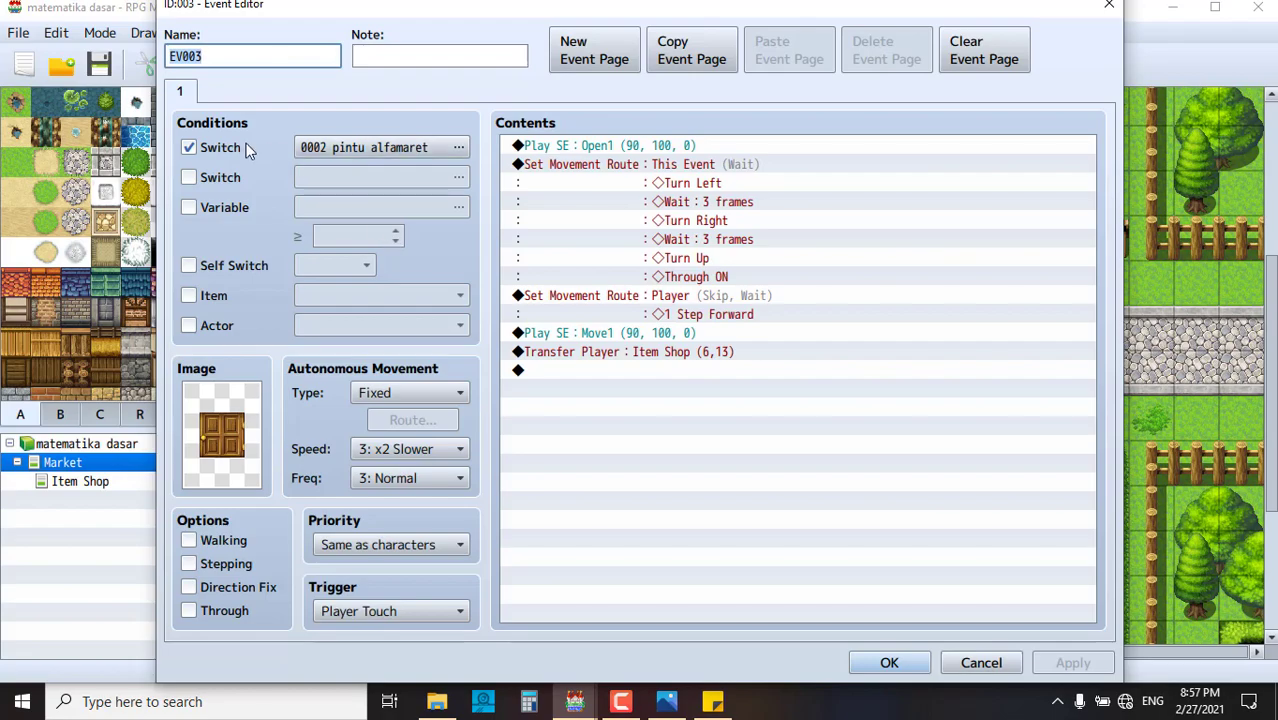
click(1108, 6)
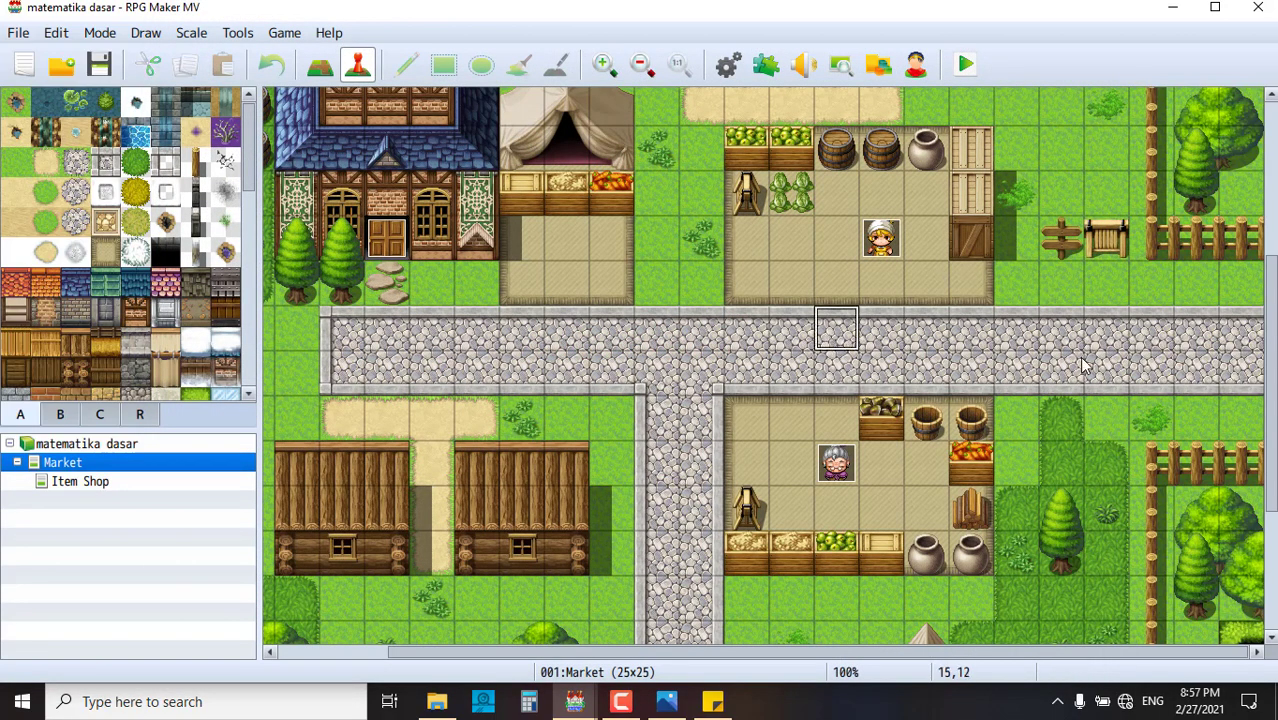
- Scroll around the Market map and select the road tile at 21,12
scroll(1082, 373, up, 5)
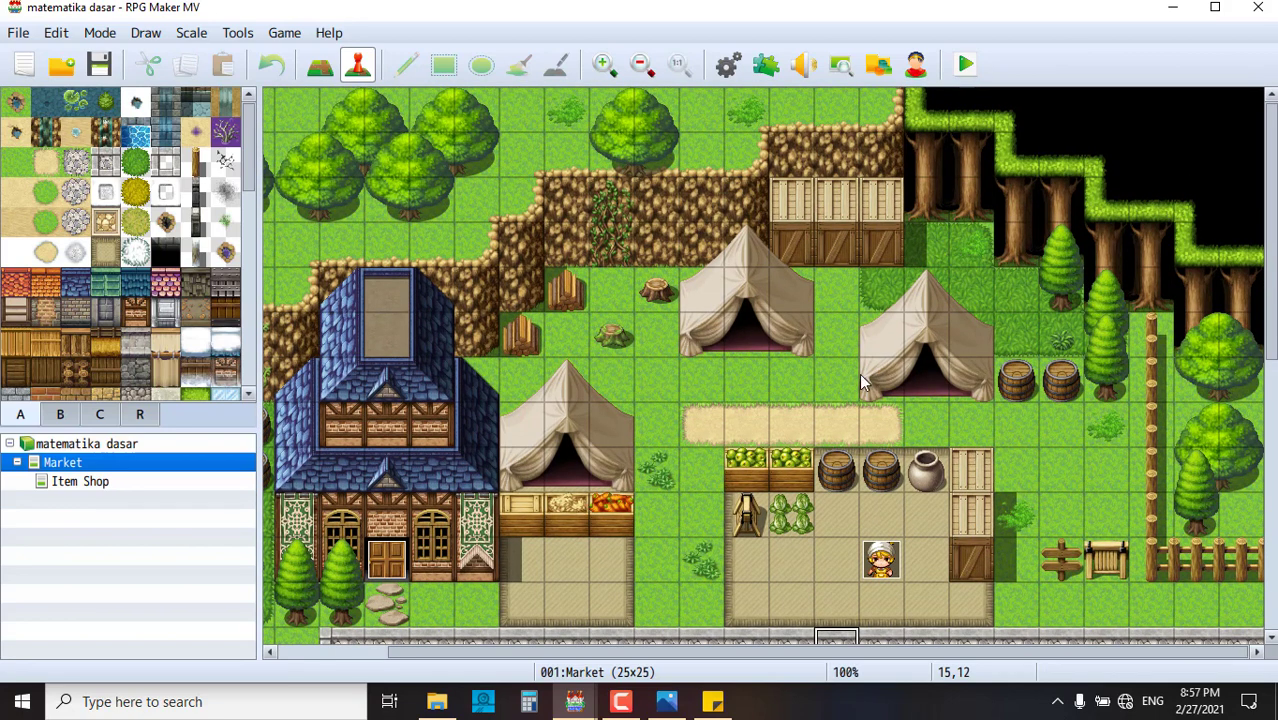
scroll(859, 373, down, 5)
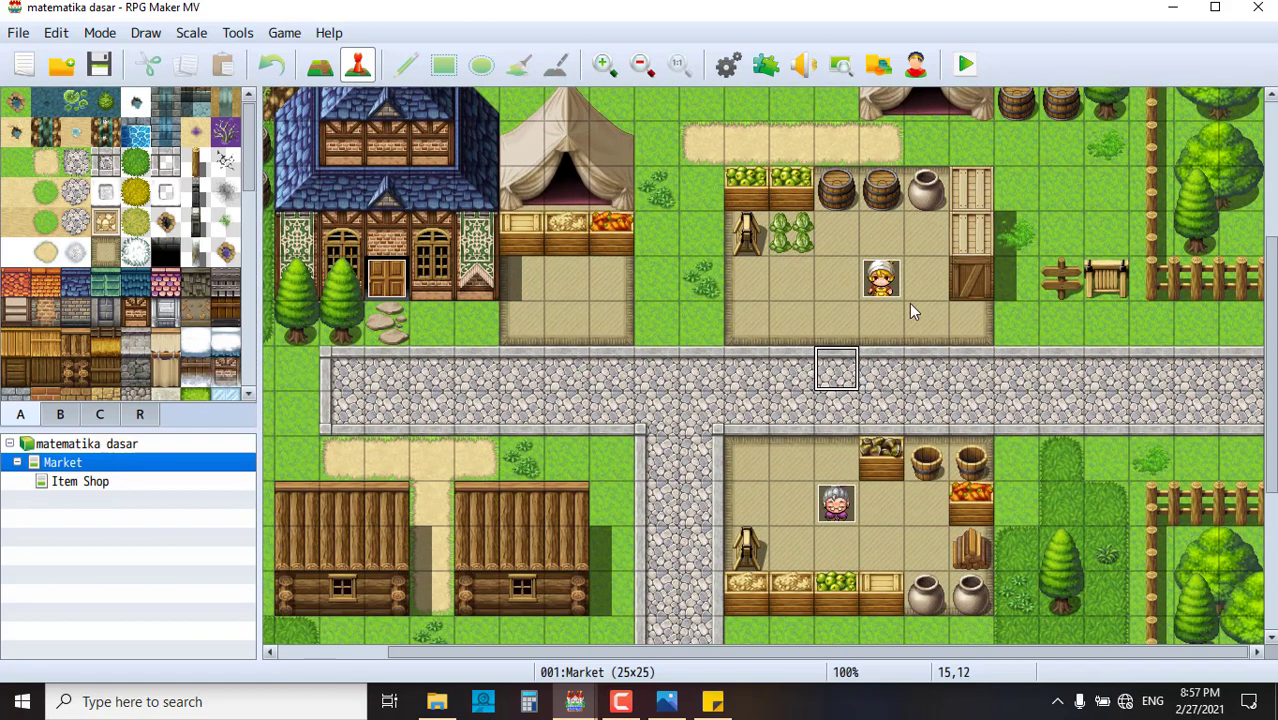
click(1106, 368)
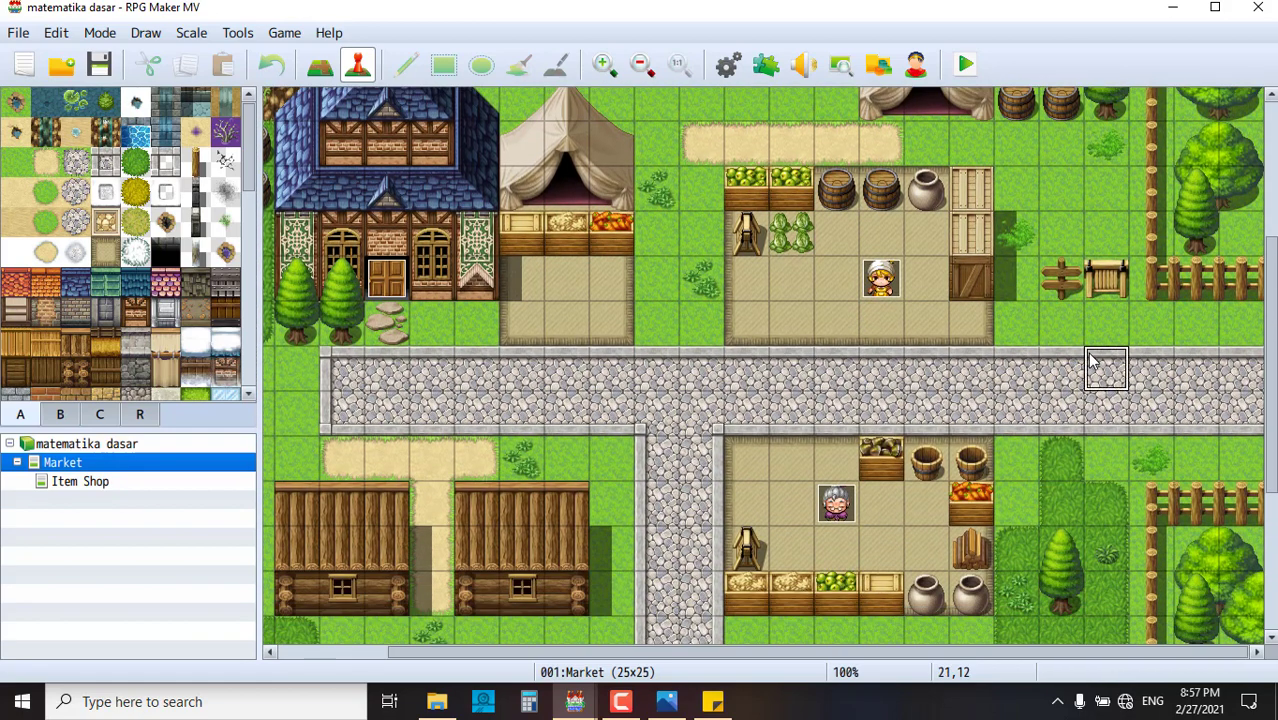
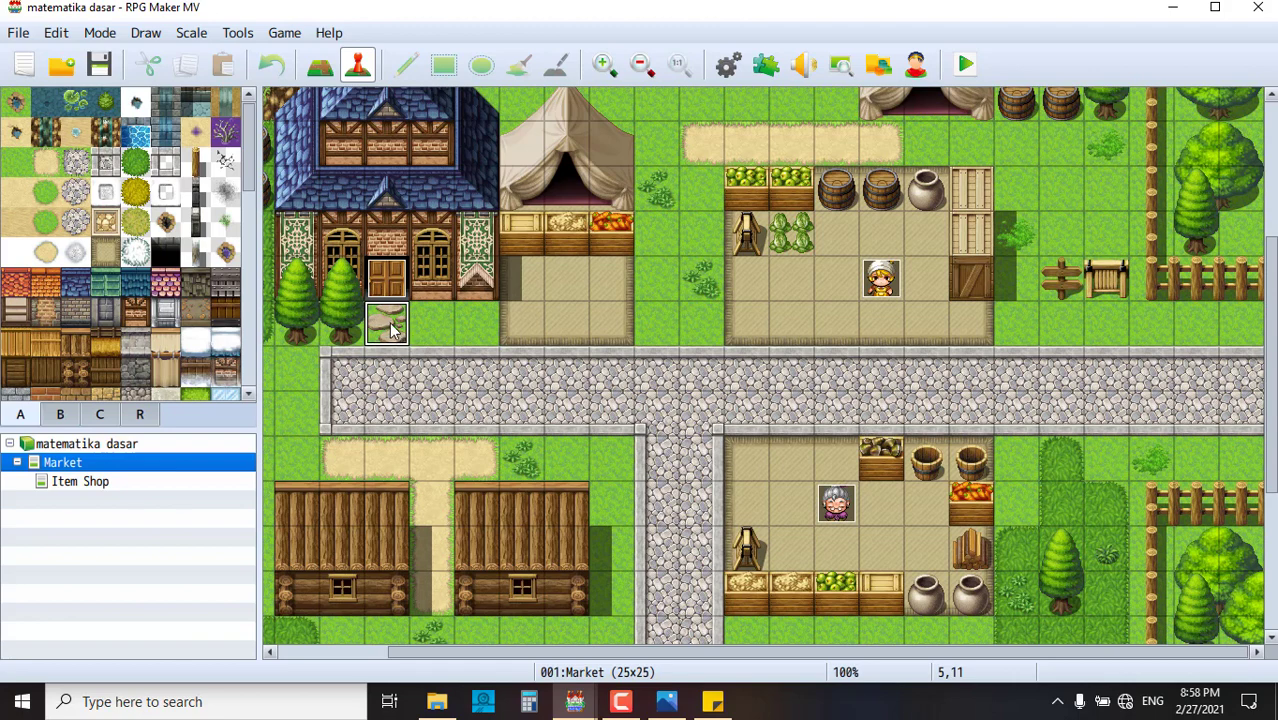
- Add a Show Text command to door event EV004 reading 'masukkan kunci untuk memasuki pintu ini'
double_click(388, 330)
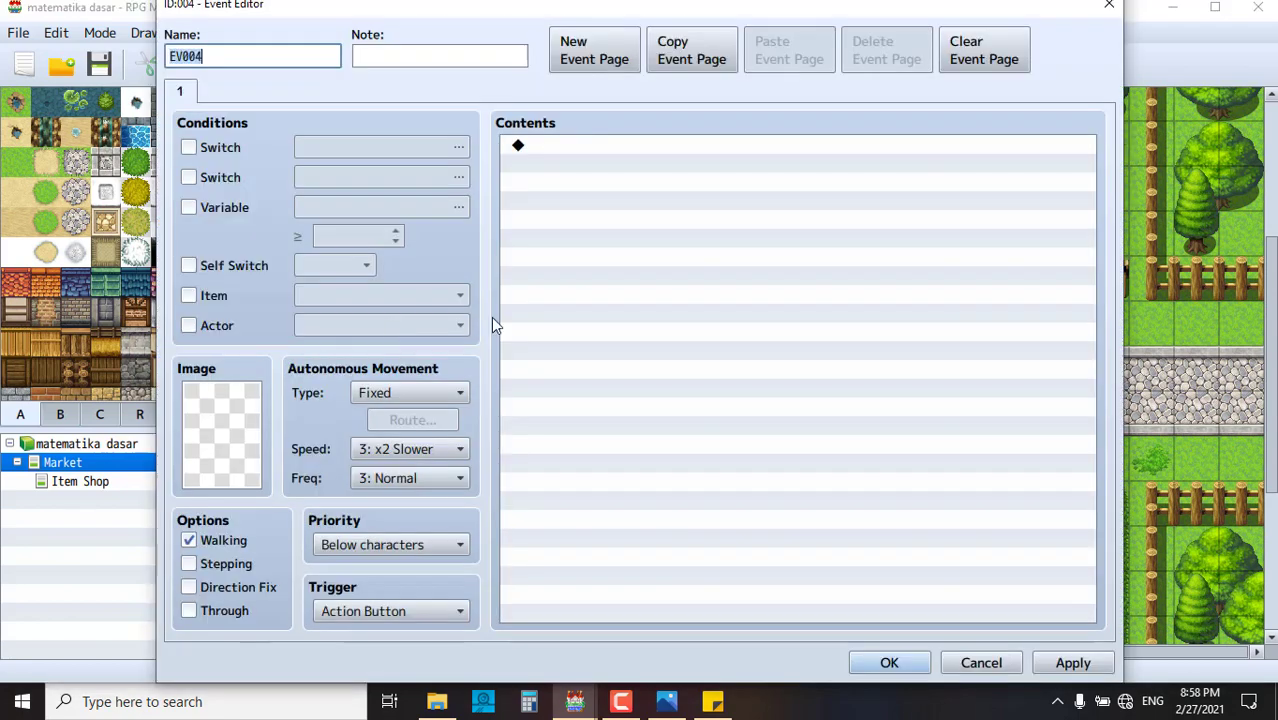
click(560, 150)
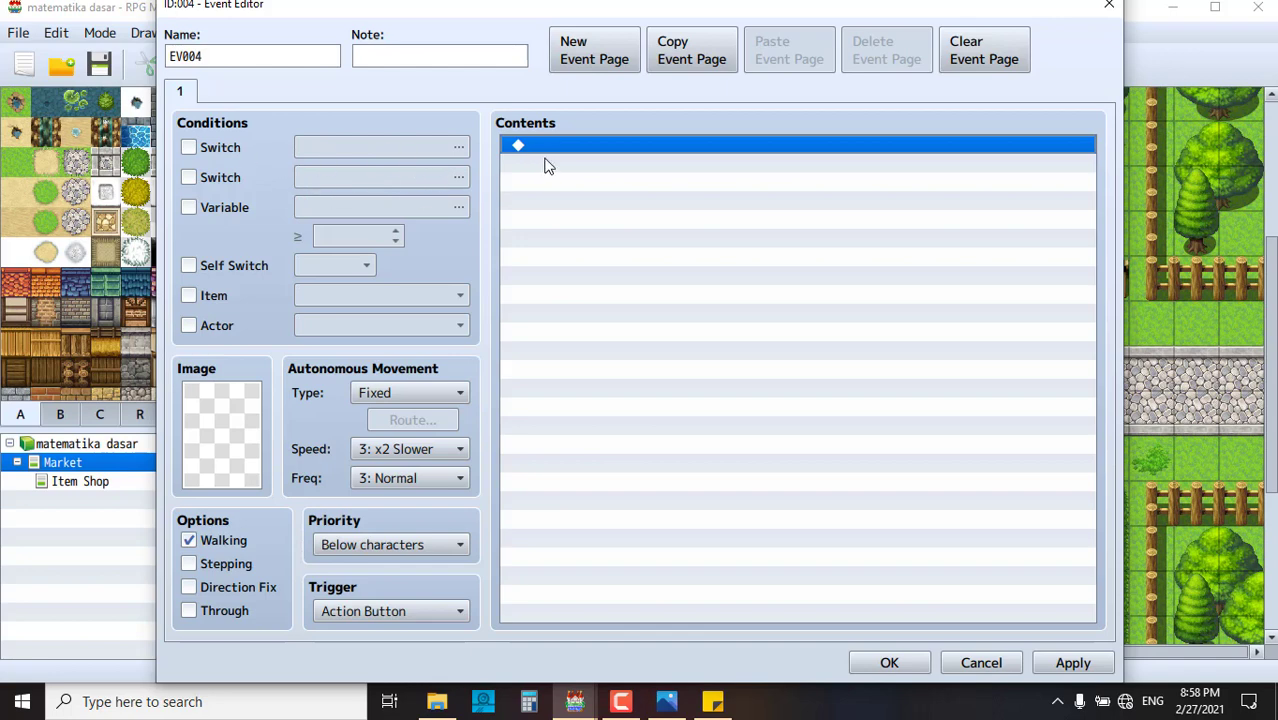
double_click(608, 144)
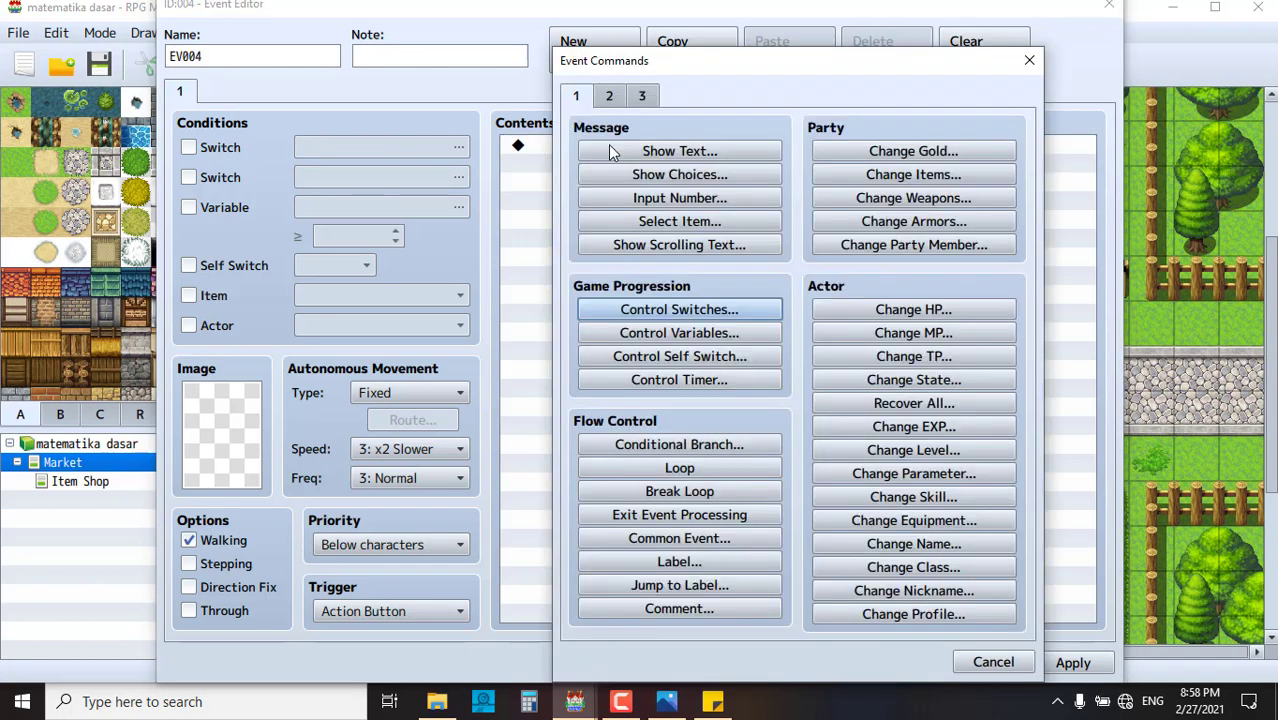
click(693, 153)
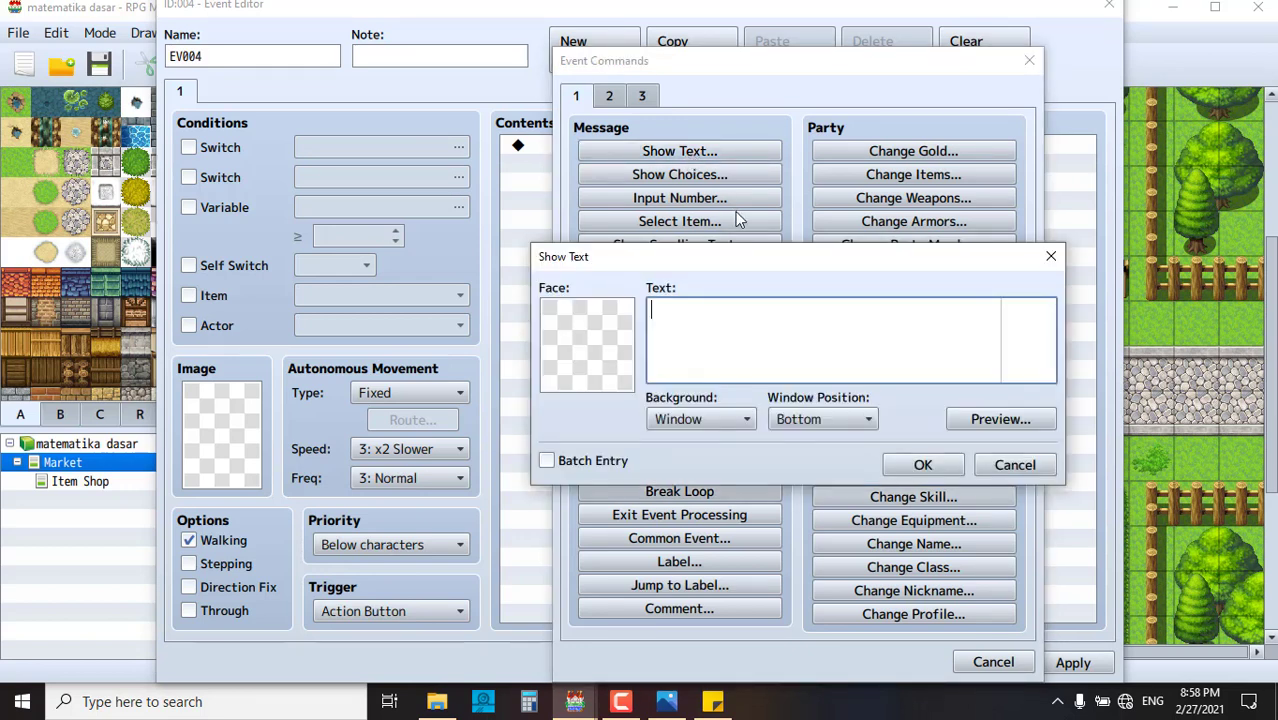
text(masukkan kunci_untu)
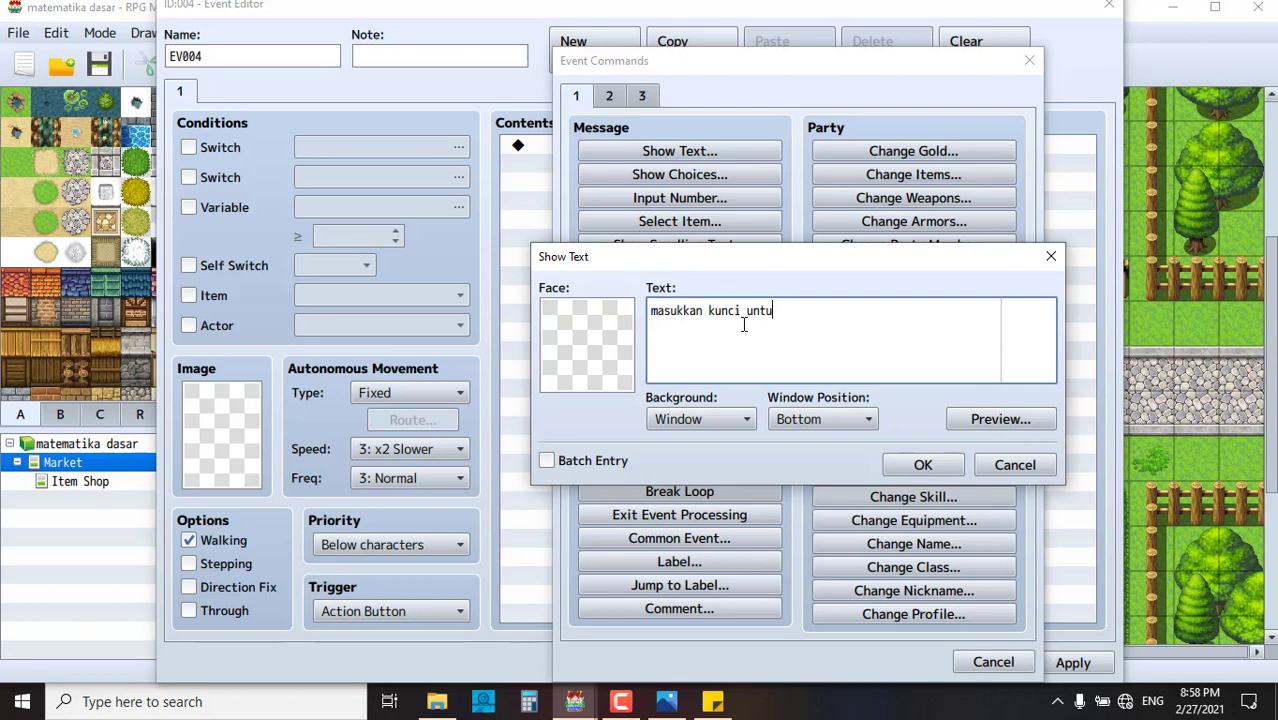
text(k memasuki pintu ini)
click(935, 465)
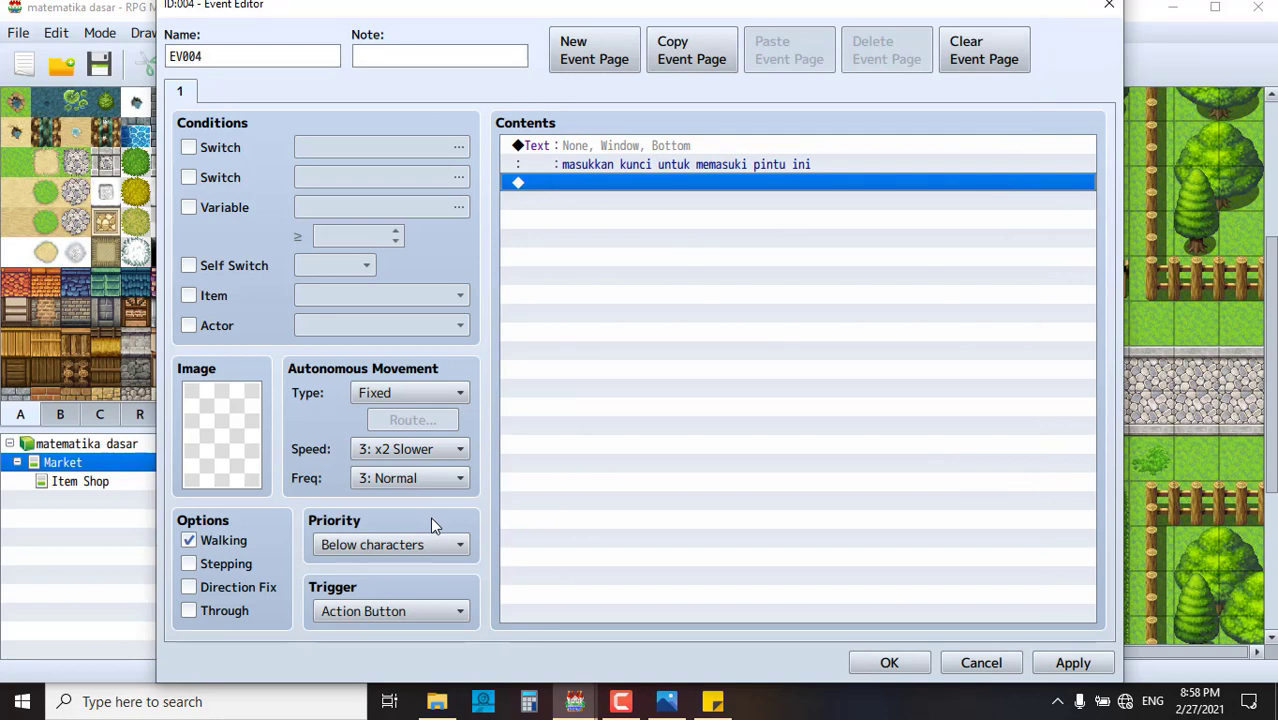
- Set the door event's trigger to Player Touch and add an Input Number command below the message
click(436, 611)
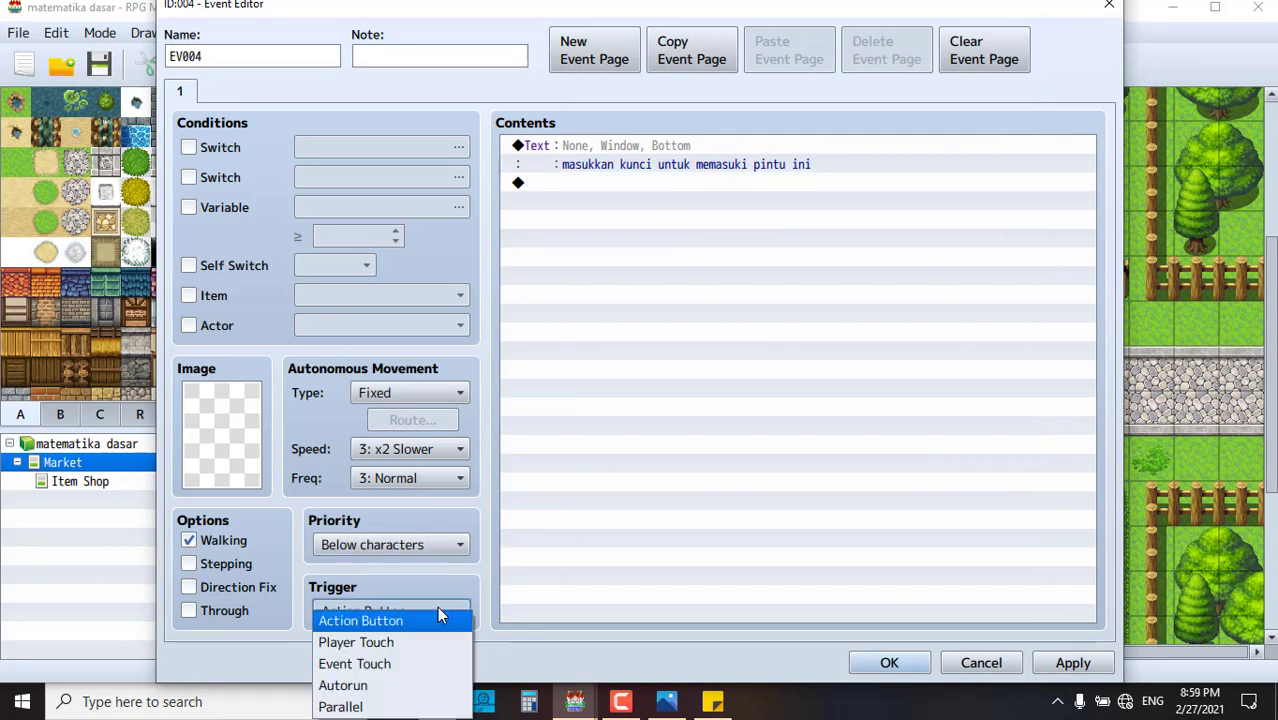
click(430, 645)
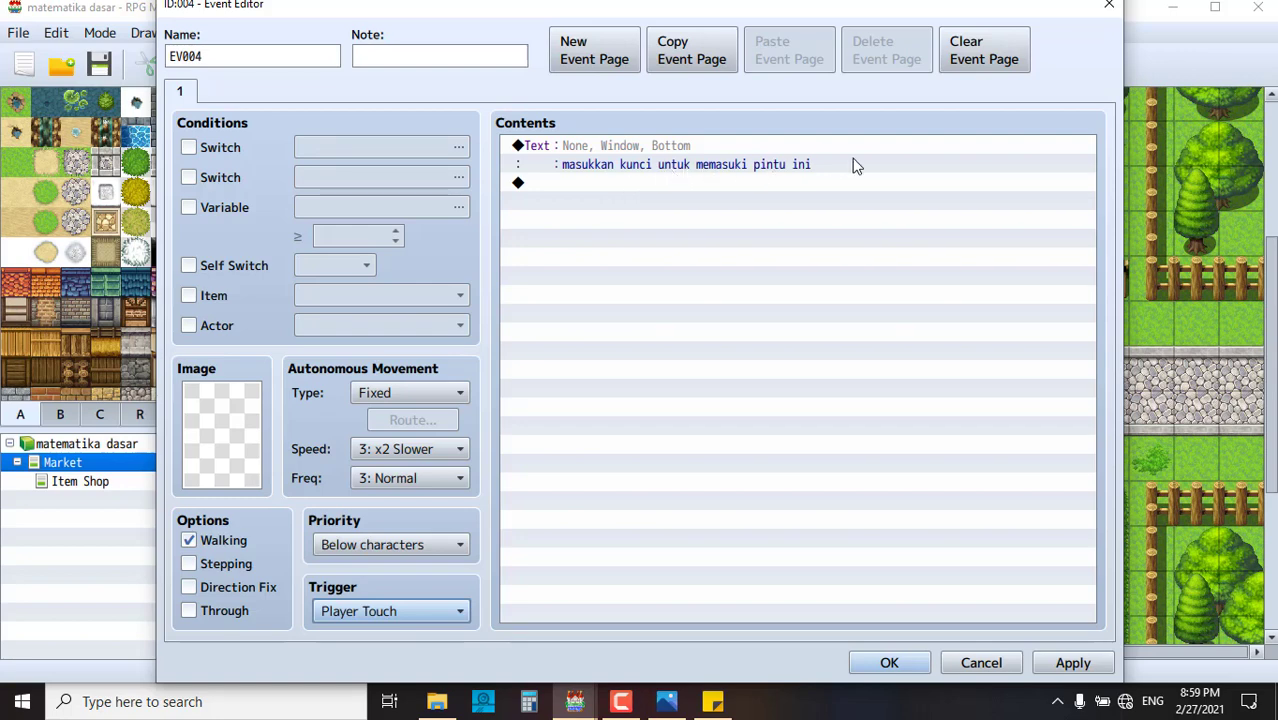
click(587, 186)
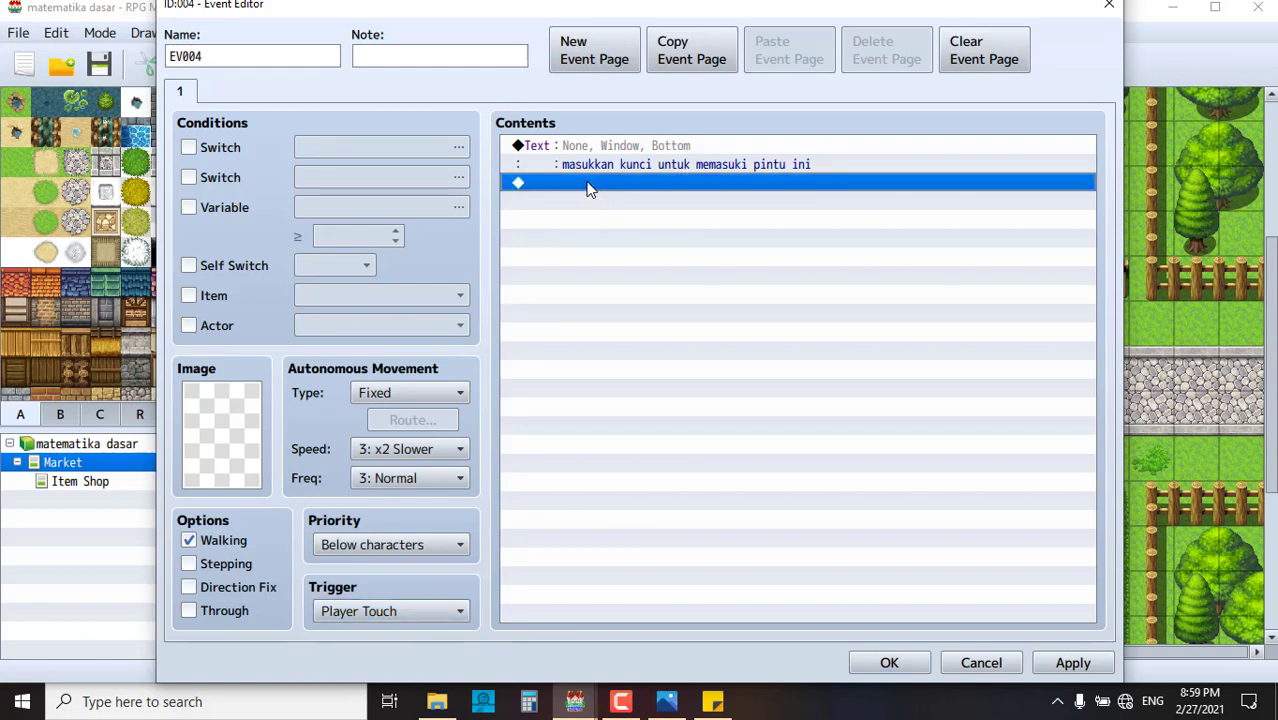
double_click(588, 185)
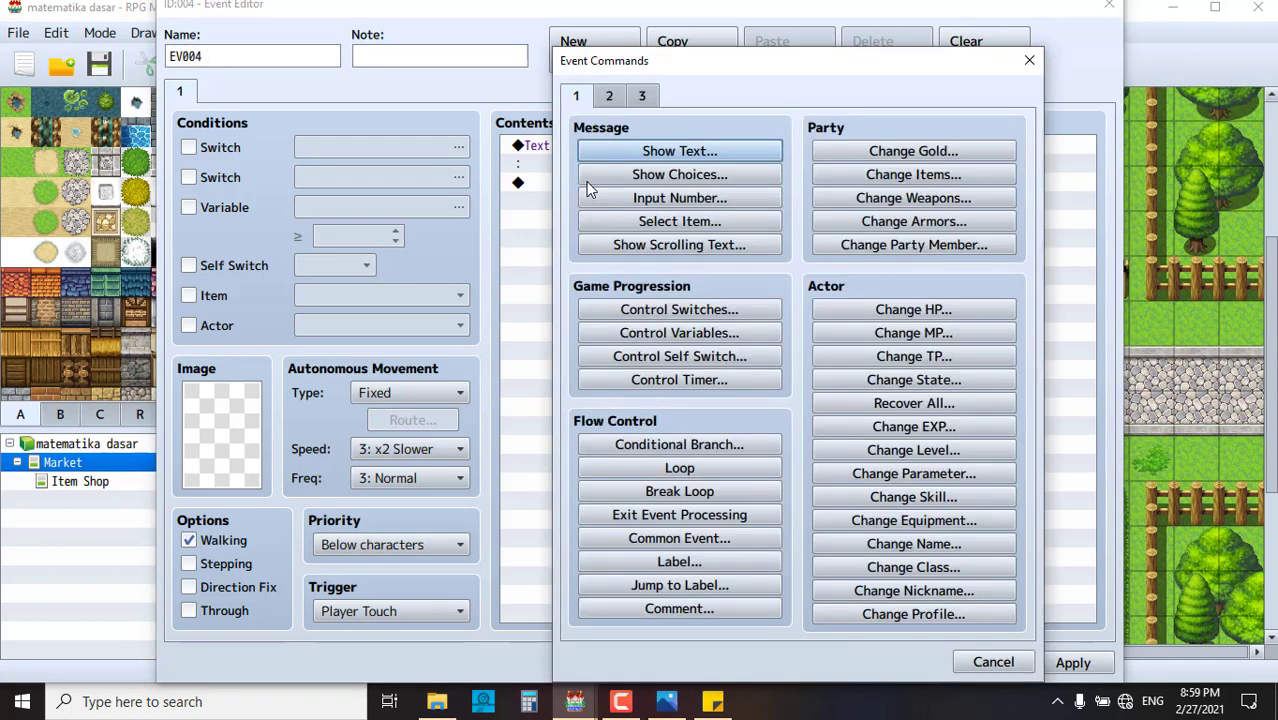
click(707, 198)
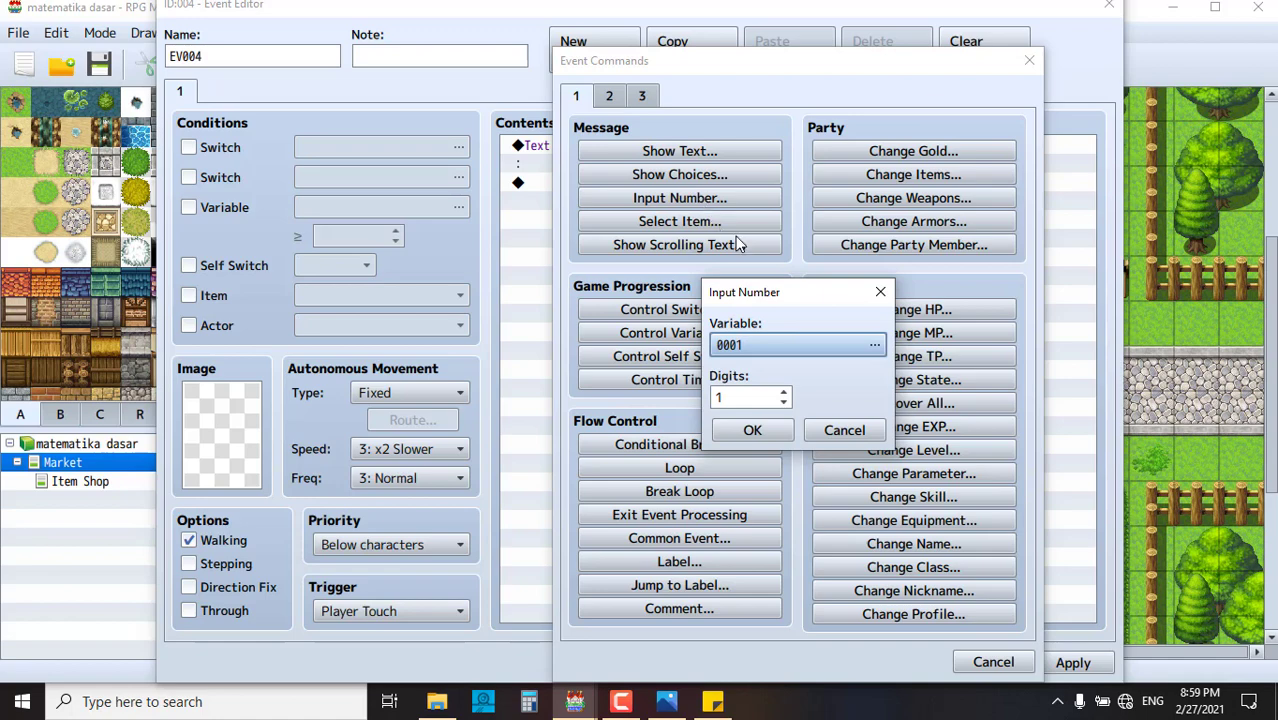
- Store the entered number in variable 0001, renamed 'password 1', with 4 digits
double_click(774, 344)
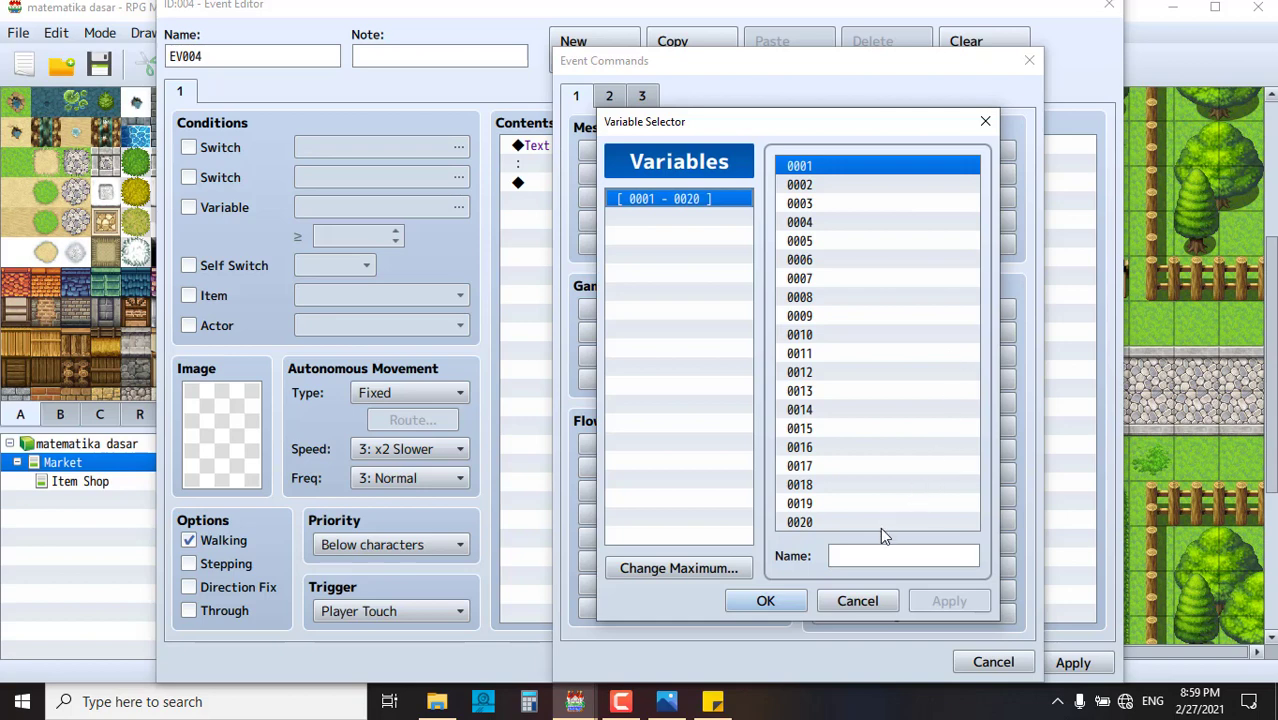
click(878, 558)
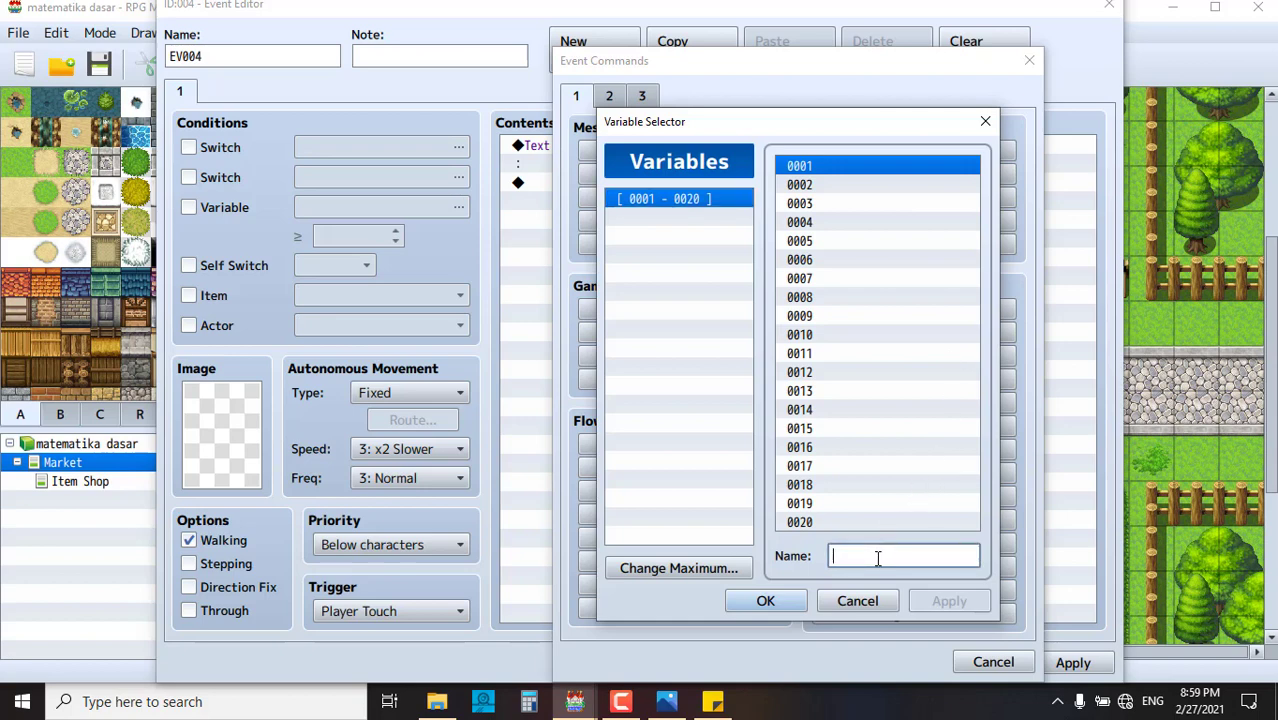
text(password)
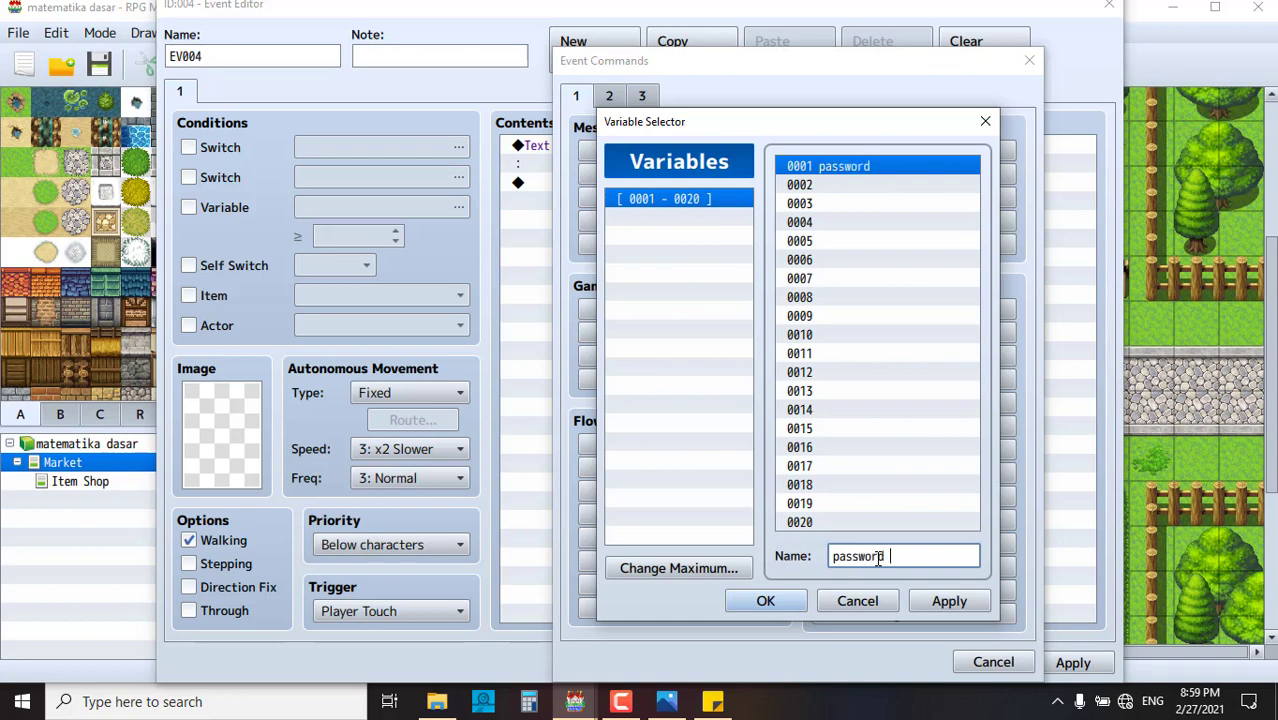
text( 1)
click(946, 601)
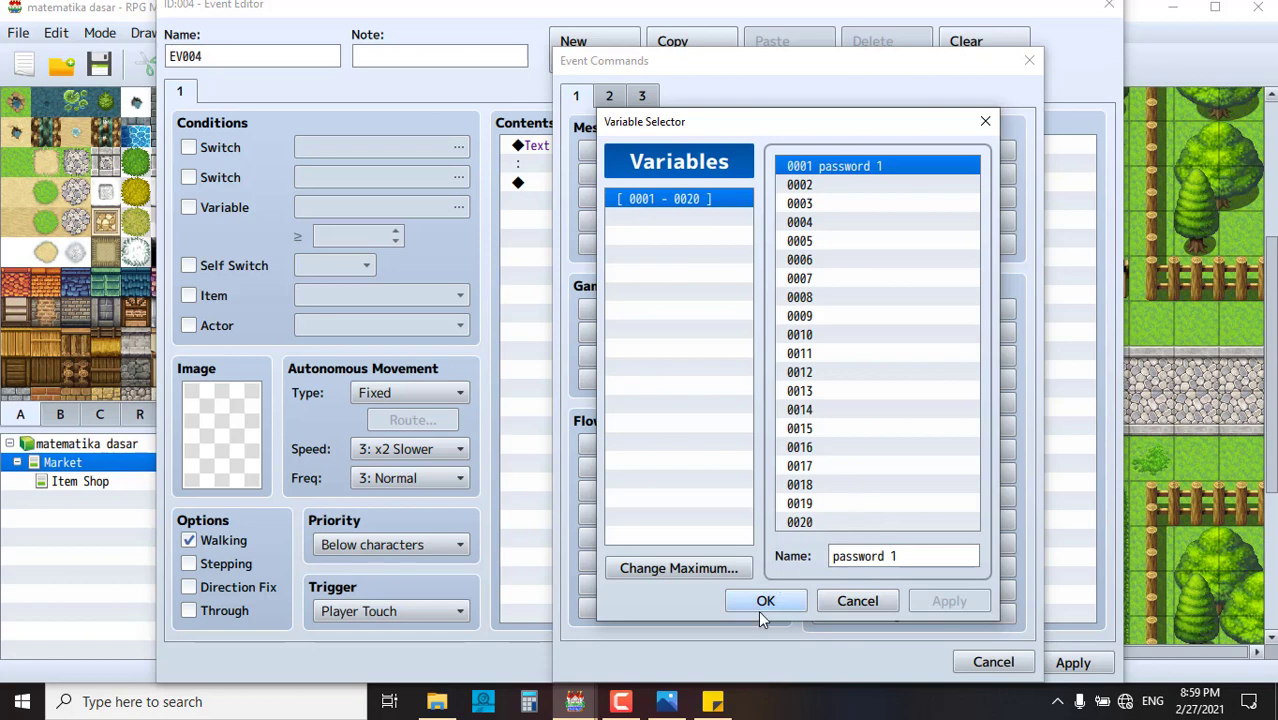
click(760, 606)
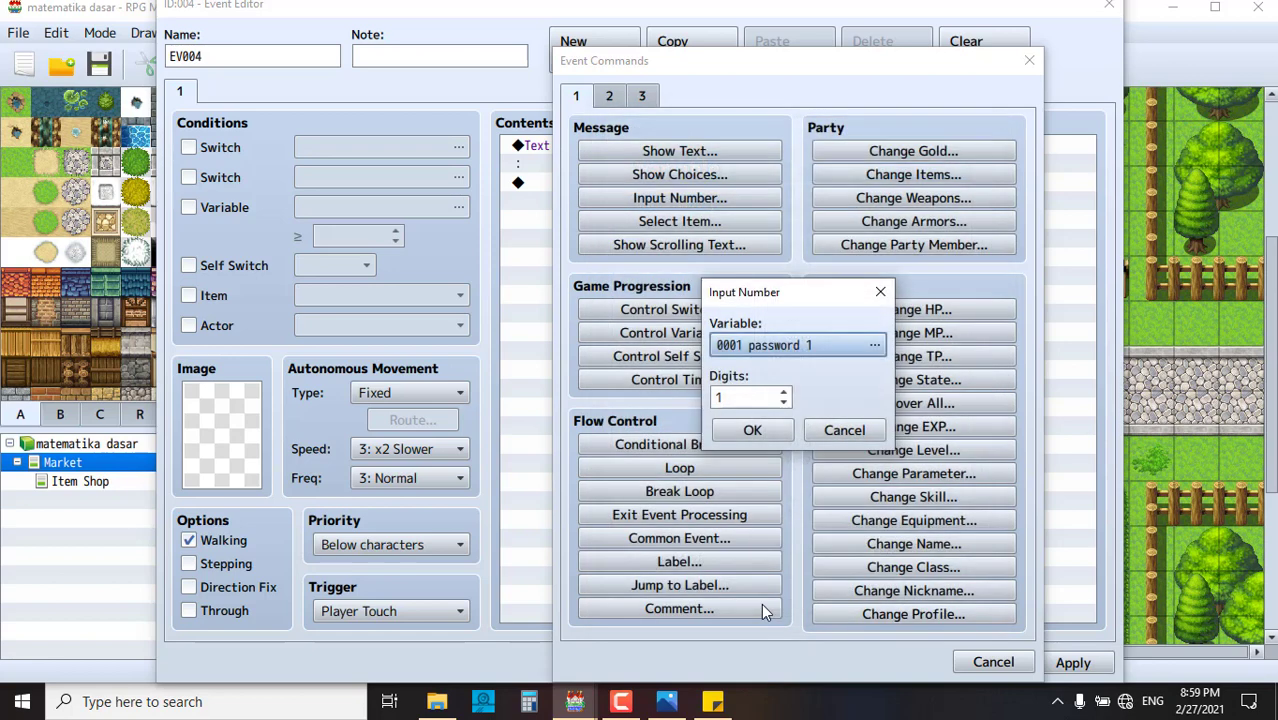
click(784, 394)
click(784, 394)
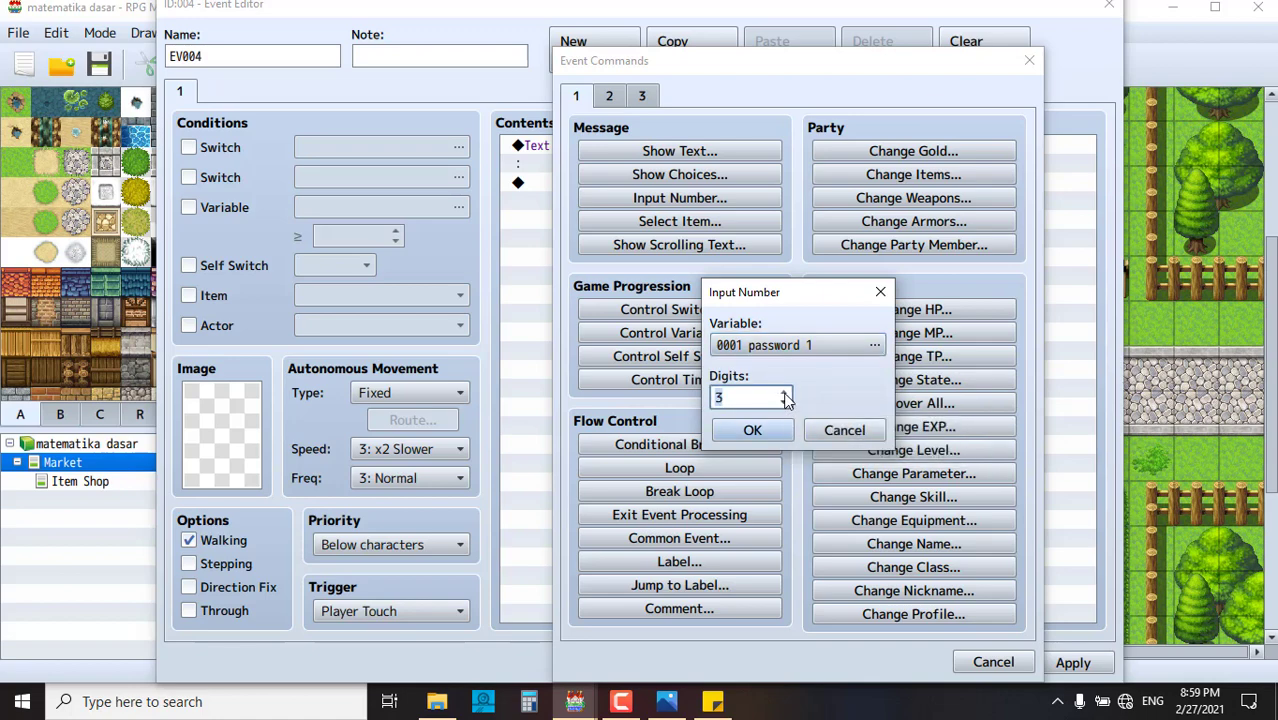
click(784, 394)
click(752, 431)
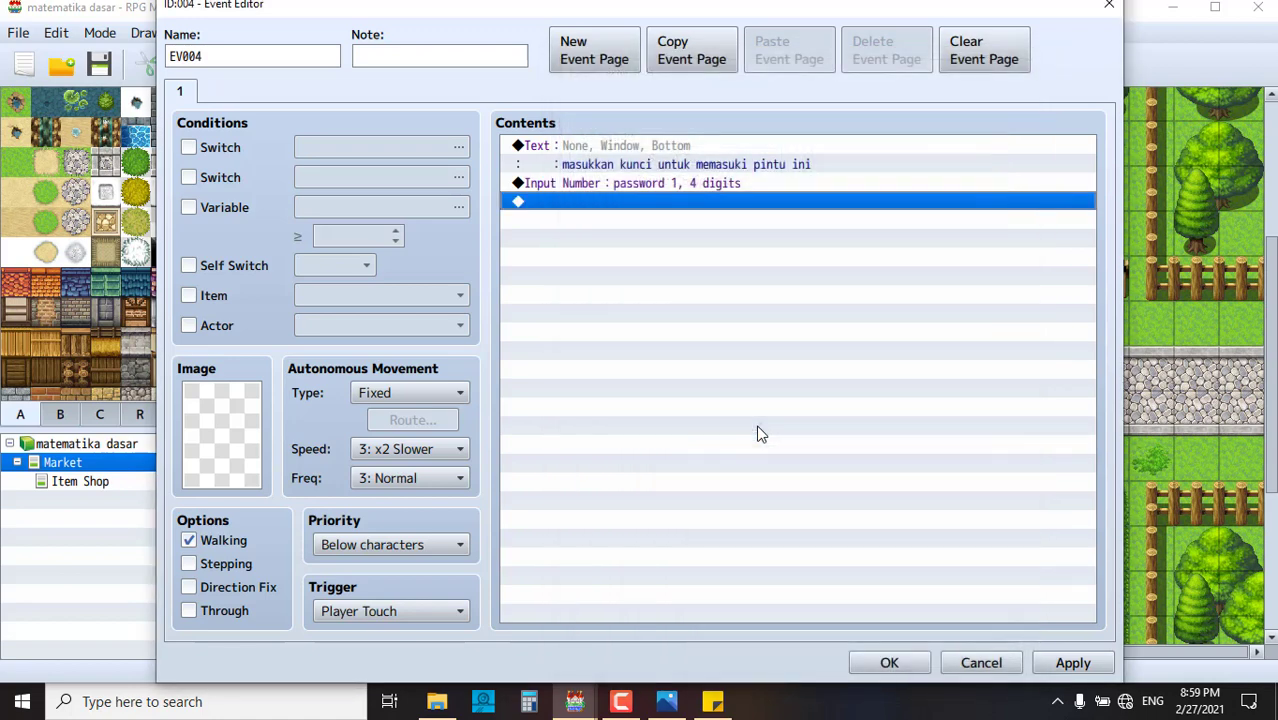
- Add a Conditional Branch testing variable password 1 = constant 8888, with an Else branch
right_click(631, 205)
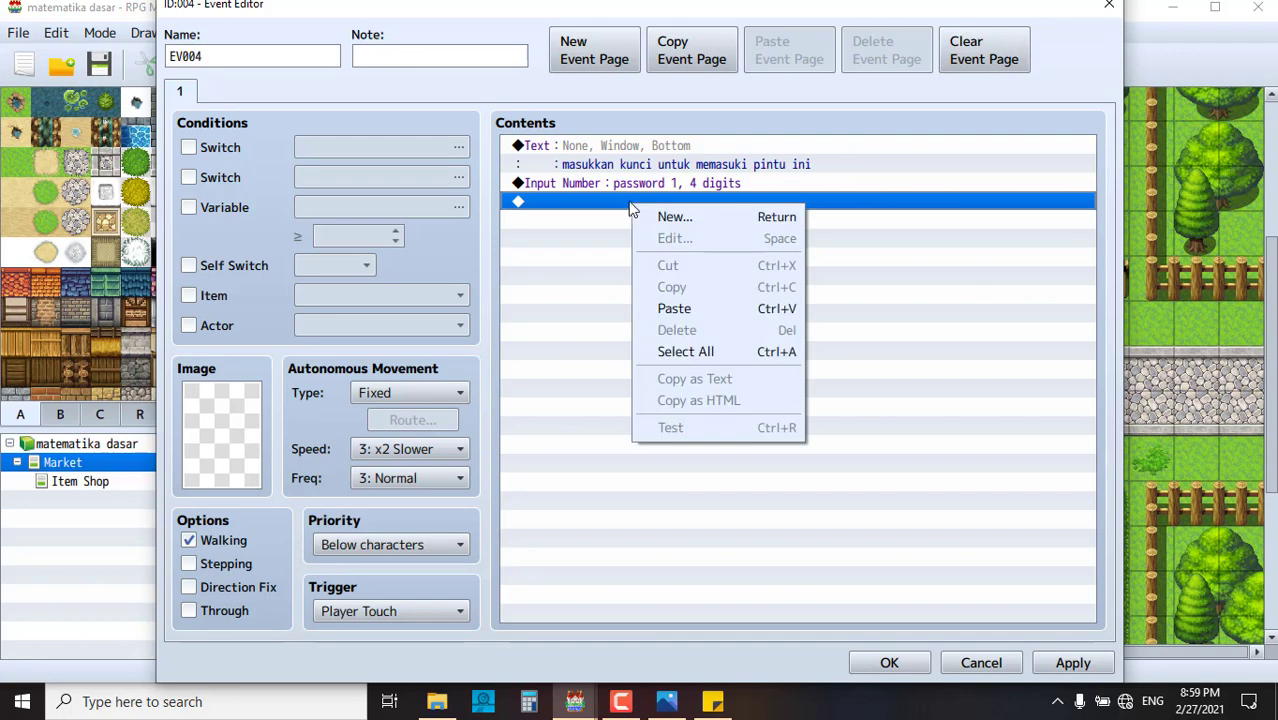
click(626, 204)
double_click(626, 204)
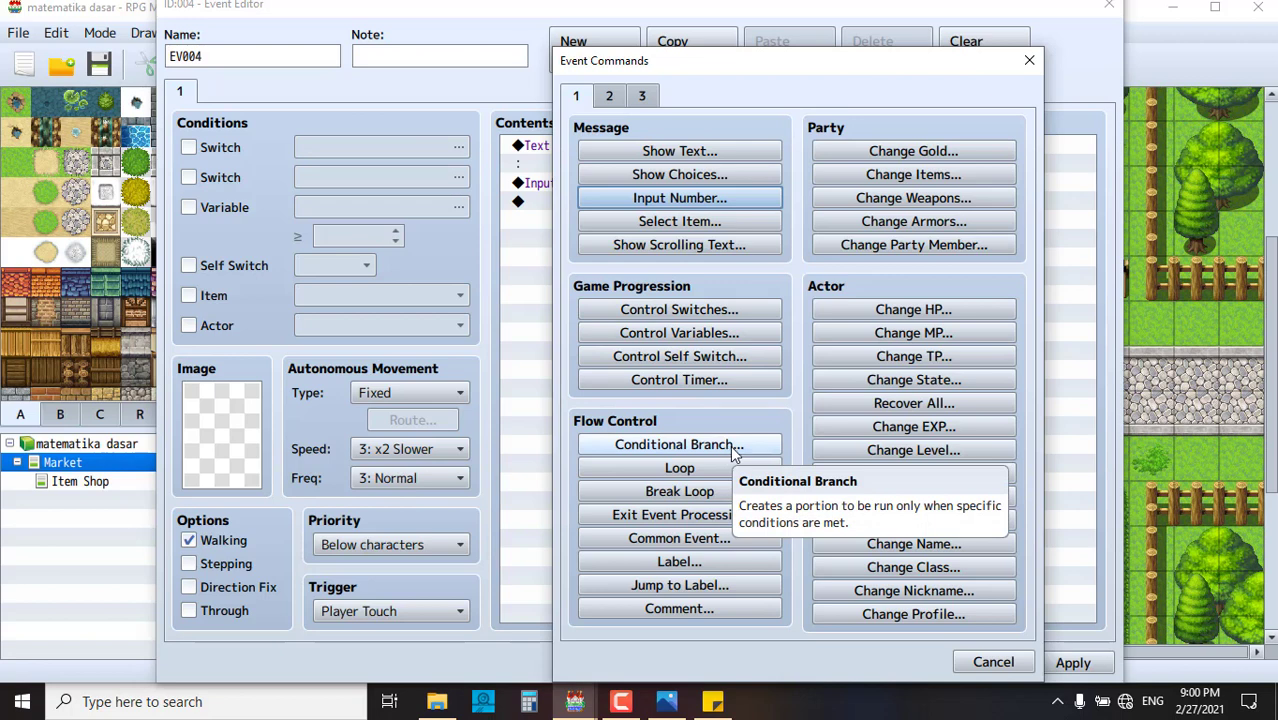
click(730, 445)
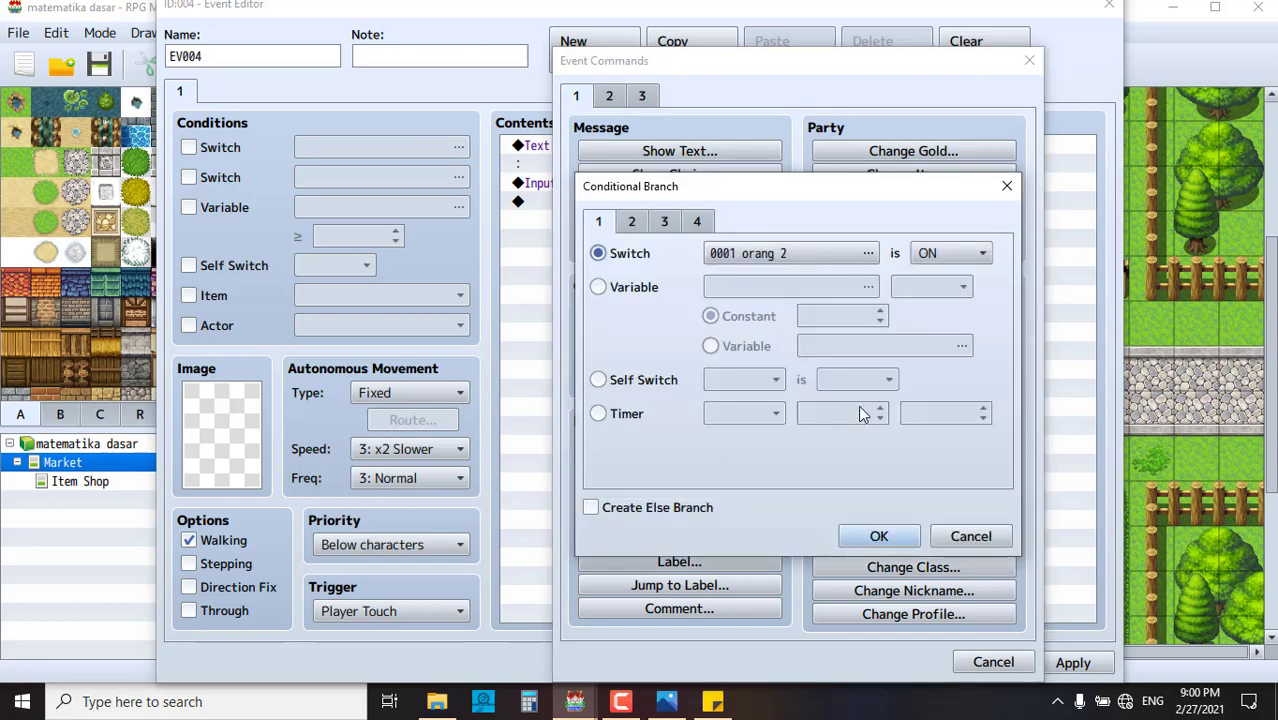
click(629, 287)
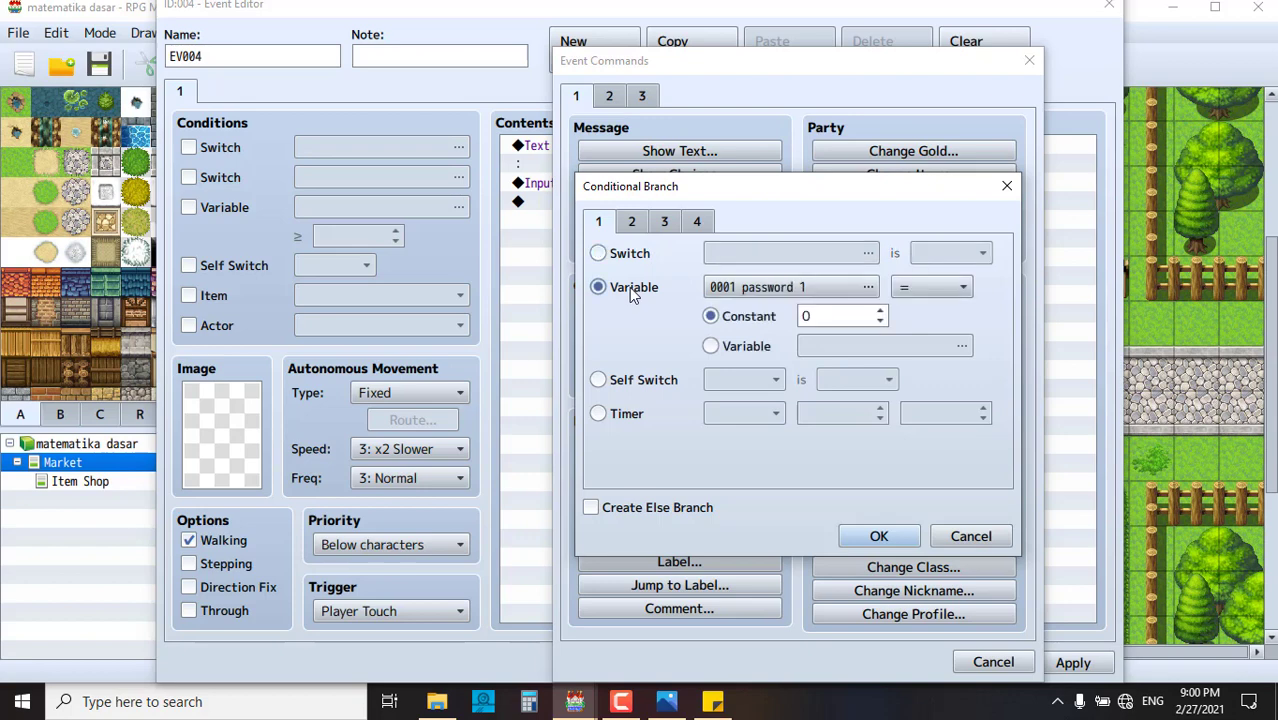
click(787, 290)
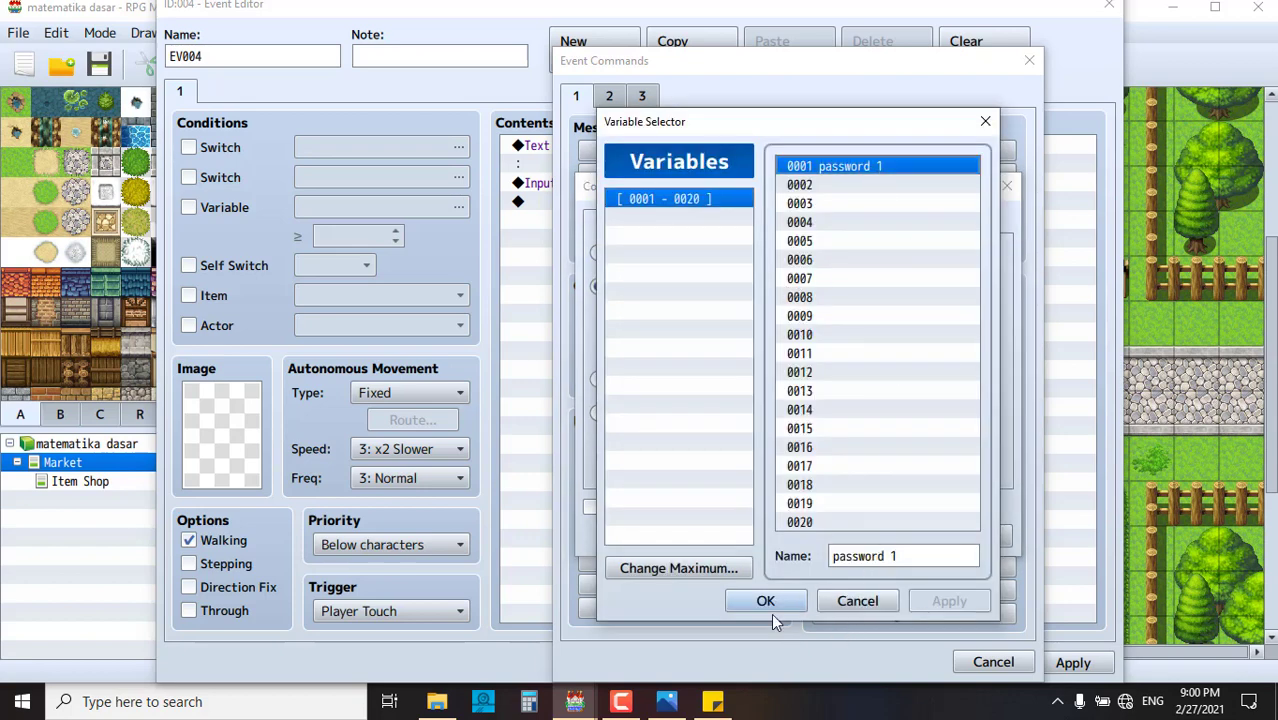
click(760, 599)
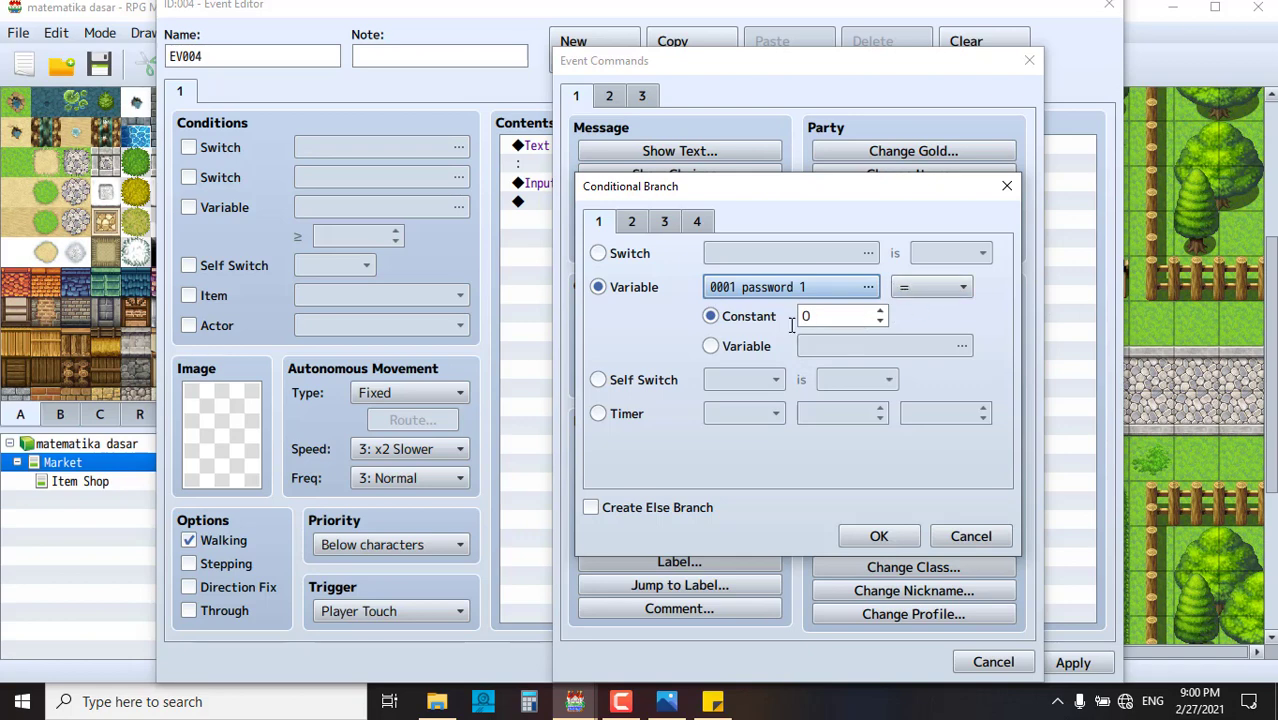
click(833, 315)
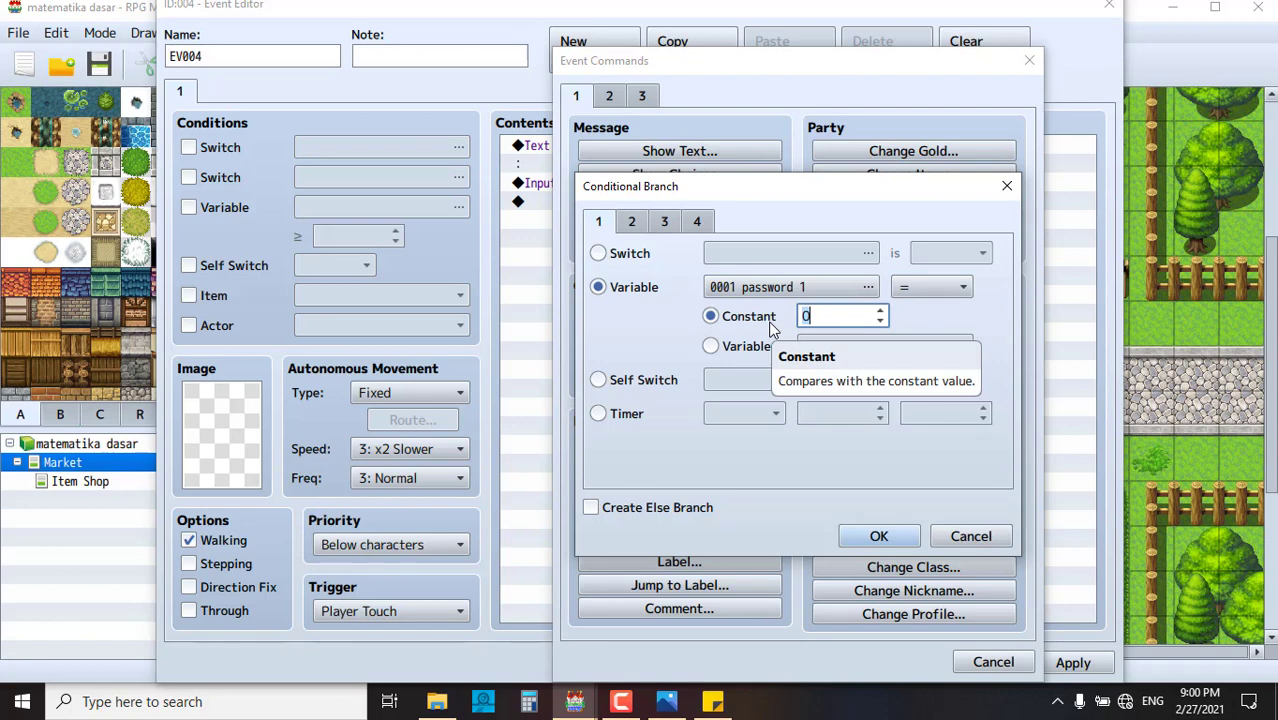
text(888)
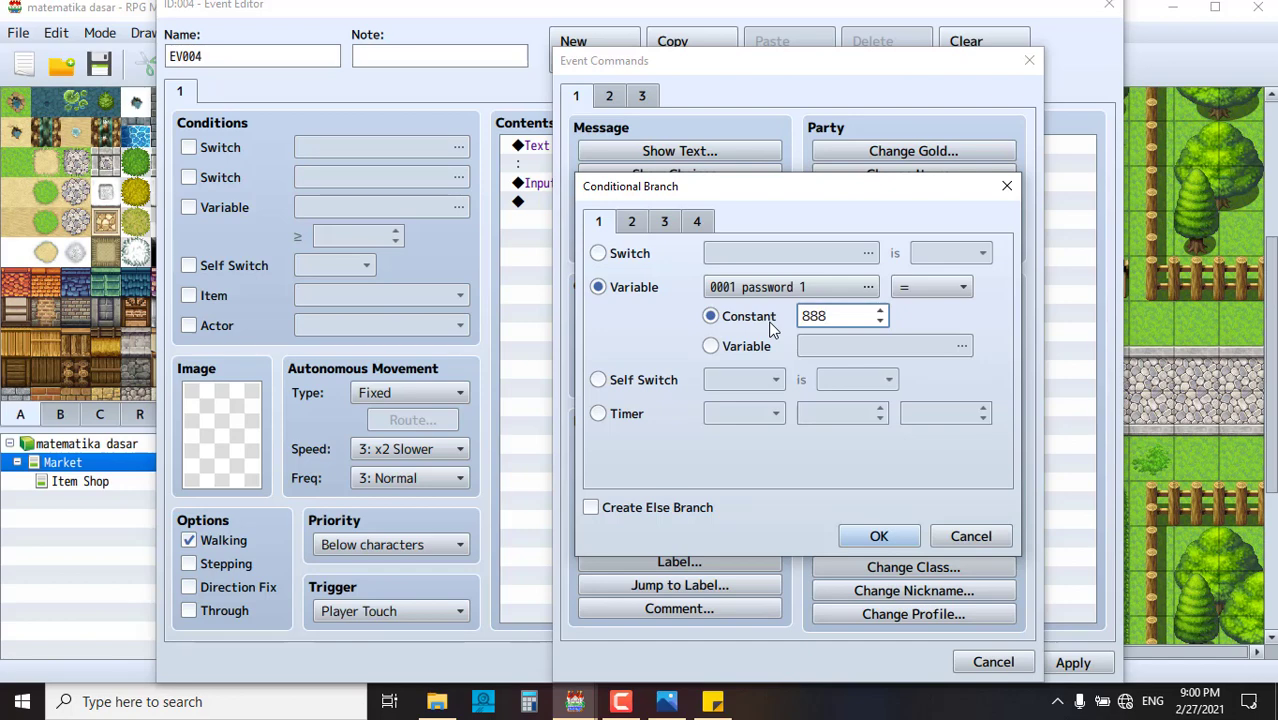
text(8)
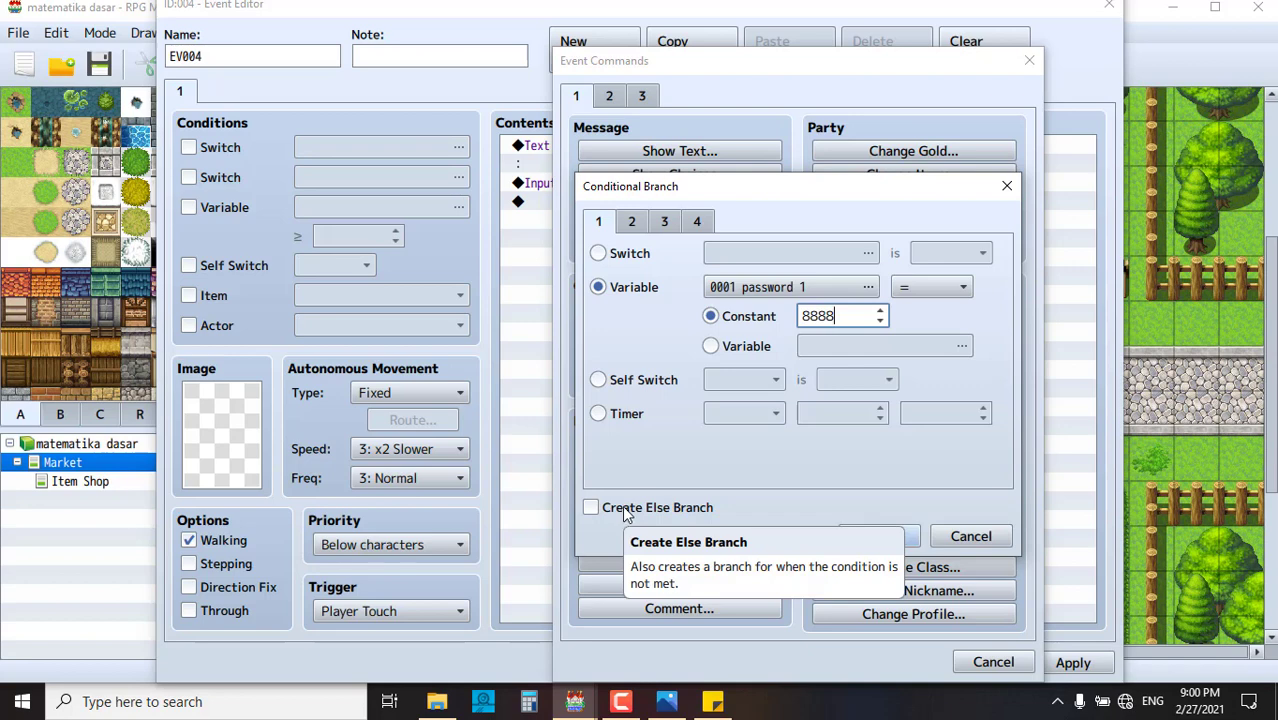
click(626, 509)
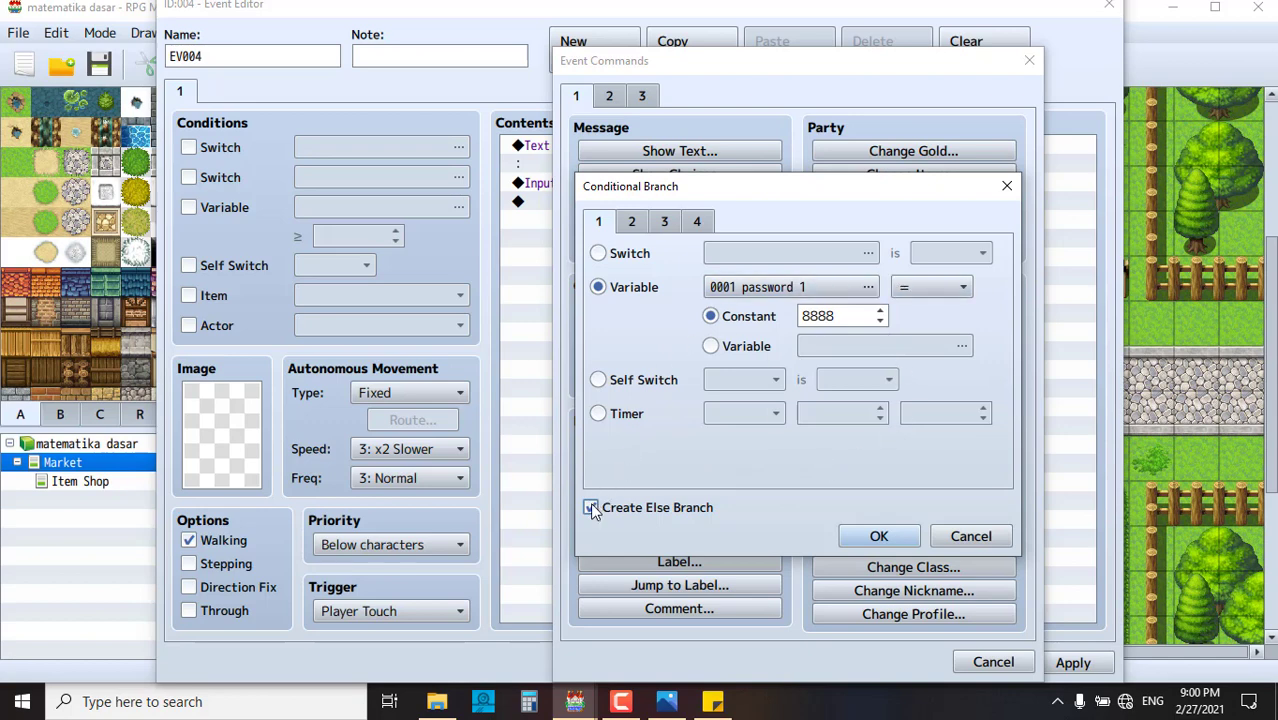
click(903, 545)
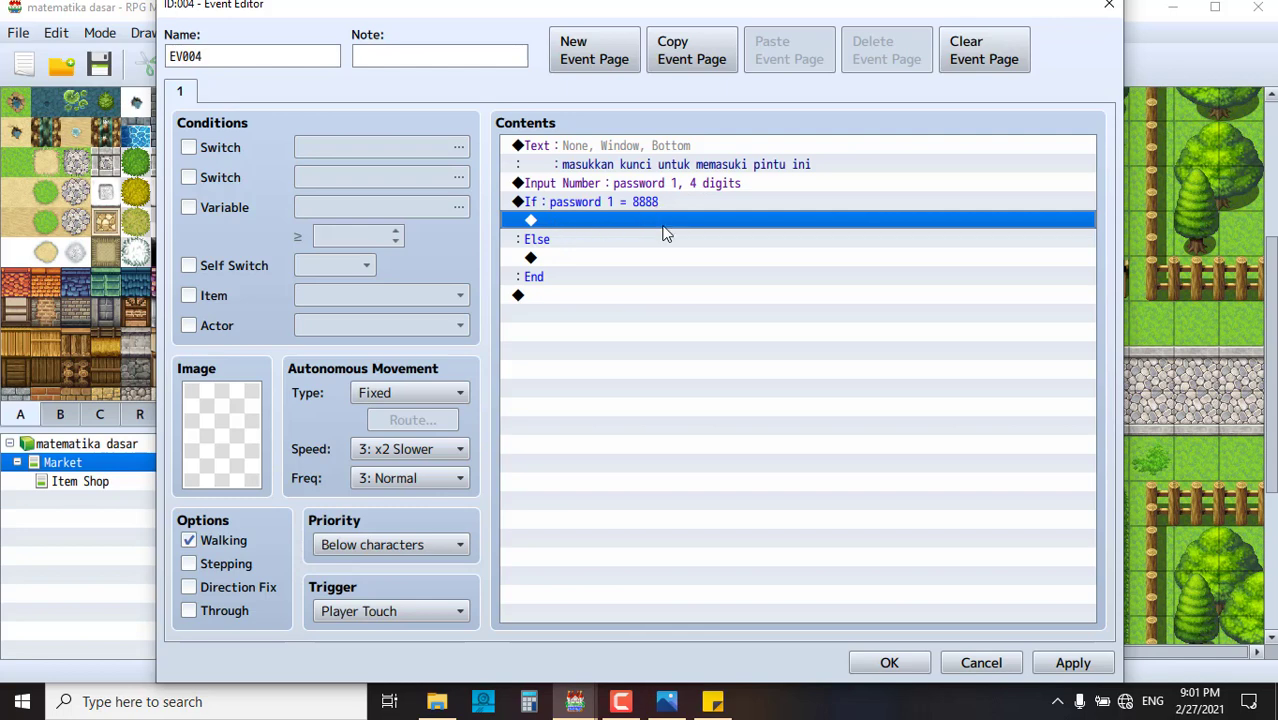
- Under the If branch, add a Show Text reading 'selamat kamu benar, silahkan masuk'
double_click(576, 222)
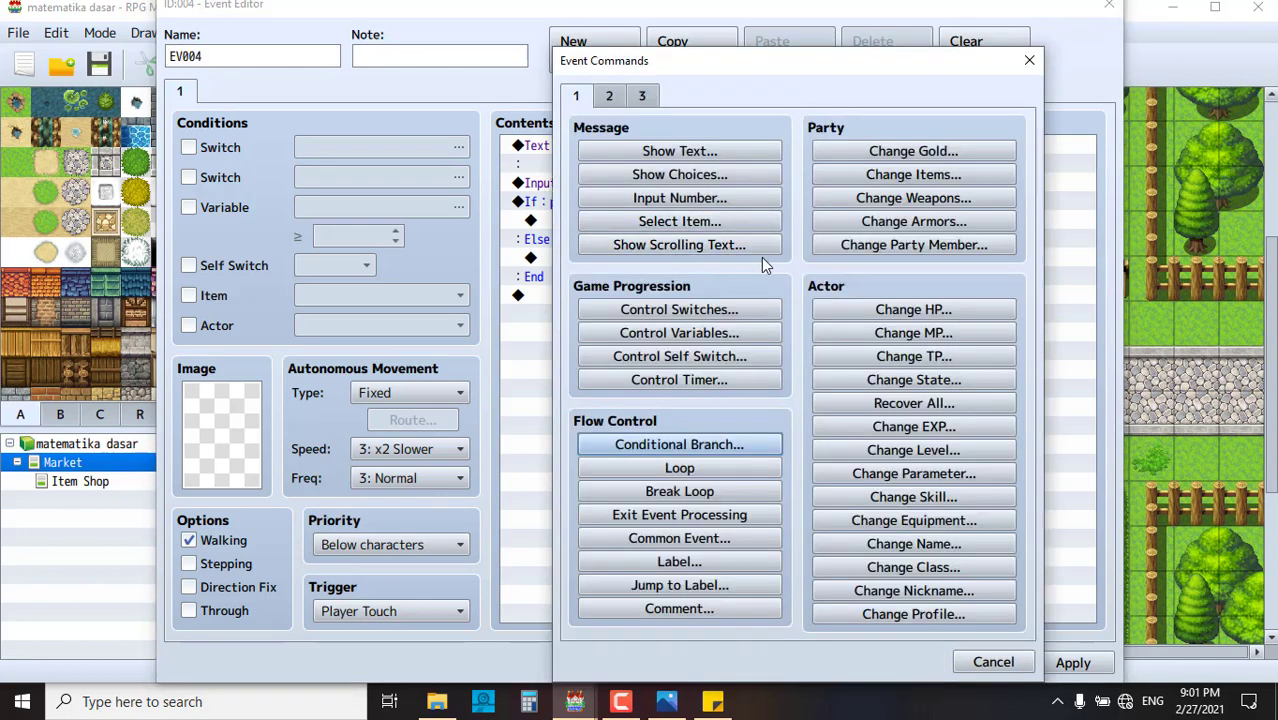
drag(690, 70, 847, 80)
click(848, 151)
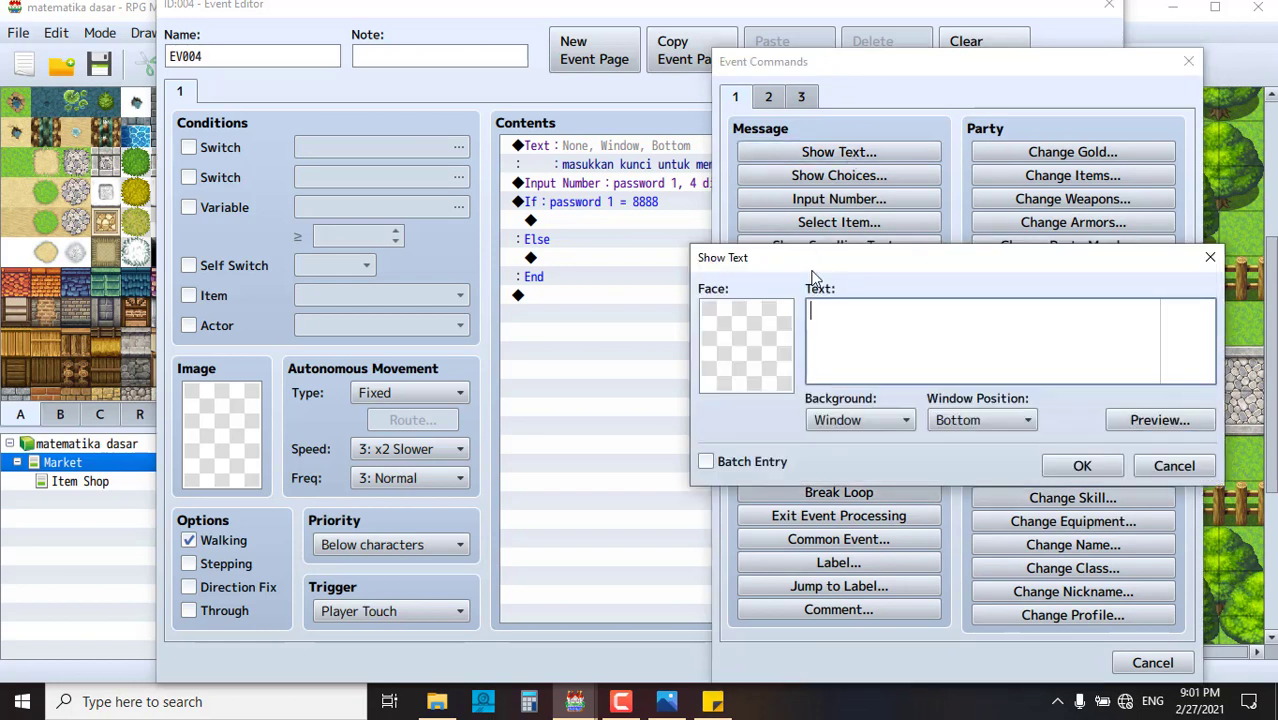
text(selamat kamu benar)
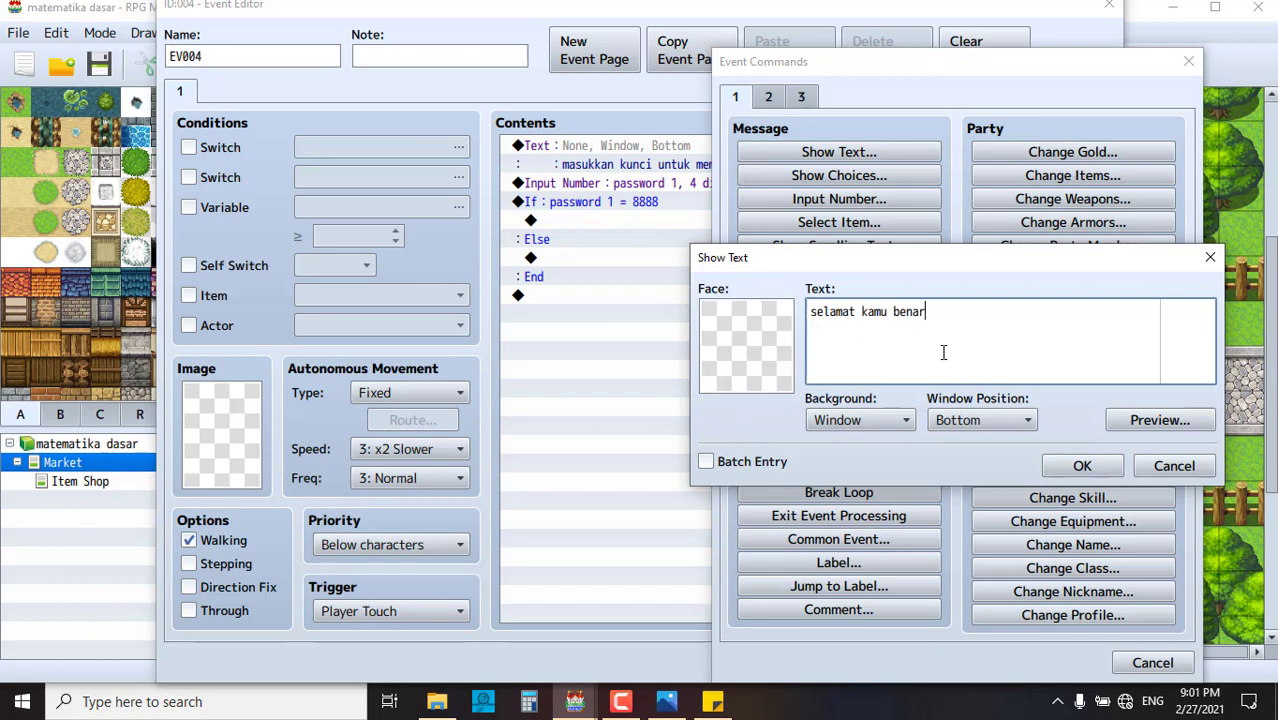
text(, silahkan masuk)
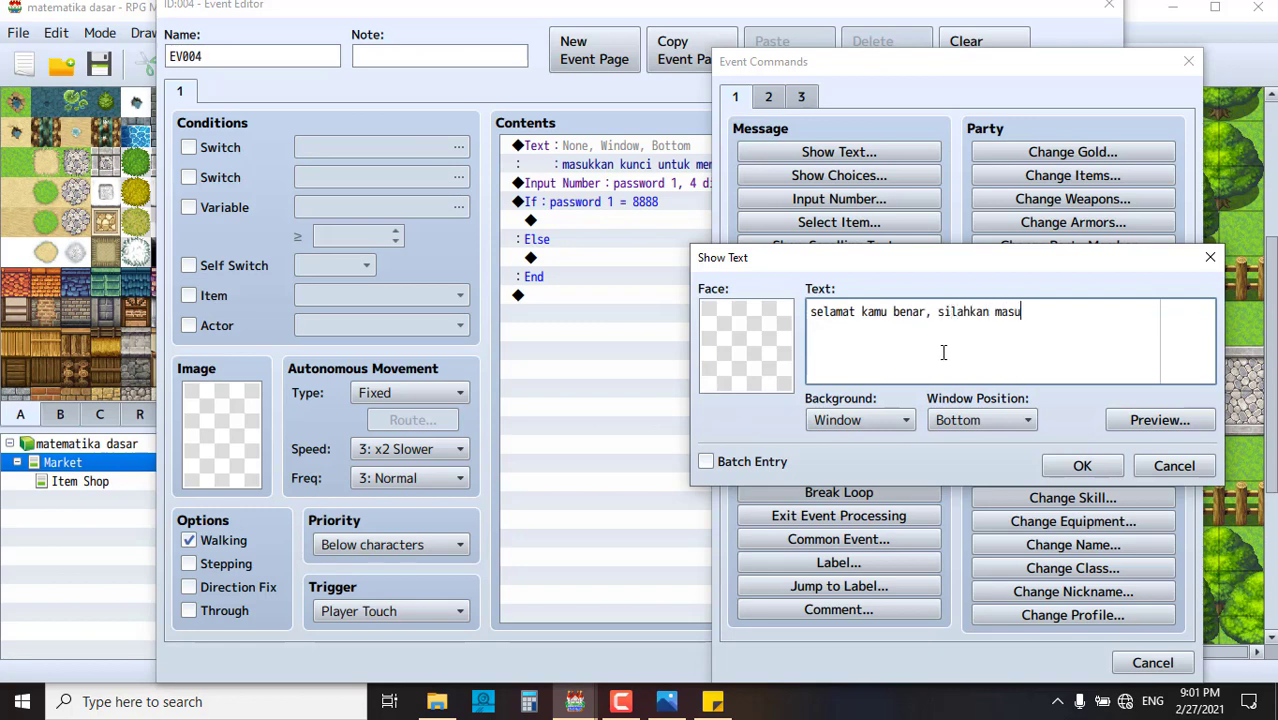
click(1080, 465)
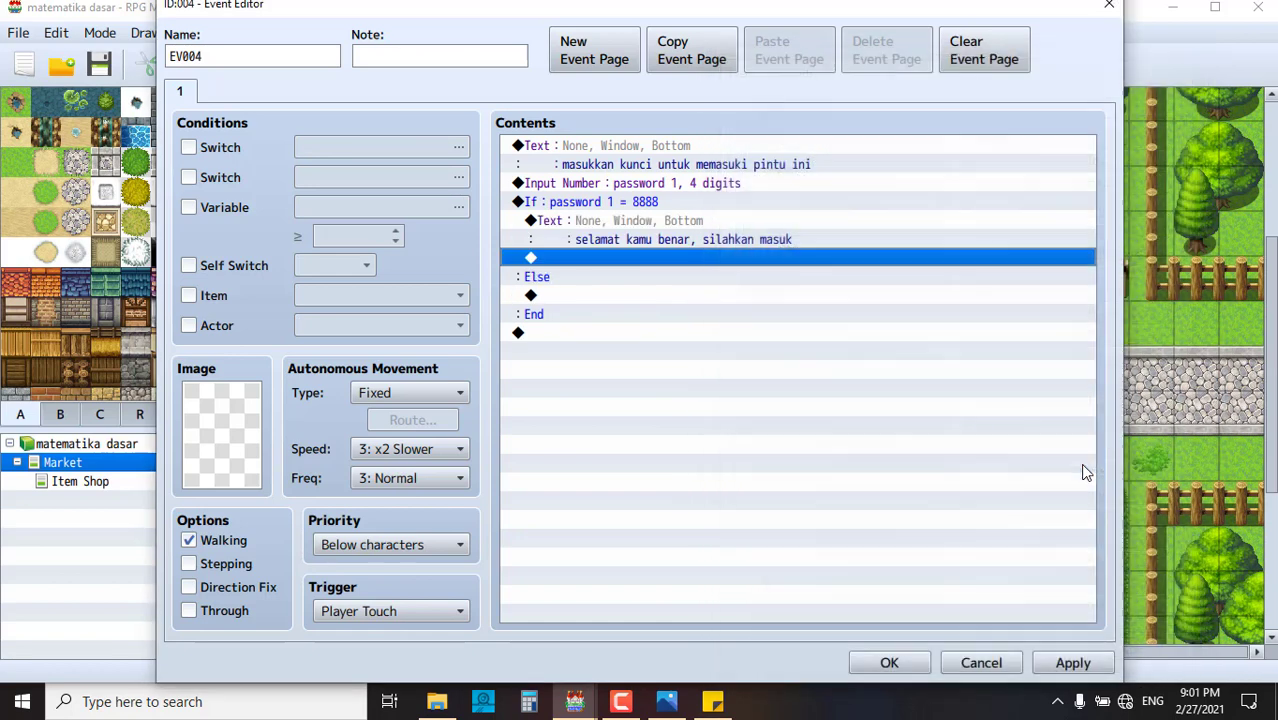
- In the Else branch, add a two-line message asking the player to call a phone number for 'misi dan paswordnya'
click(598, 296)
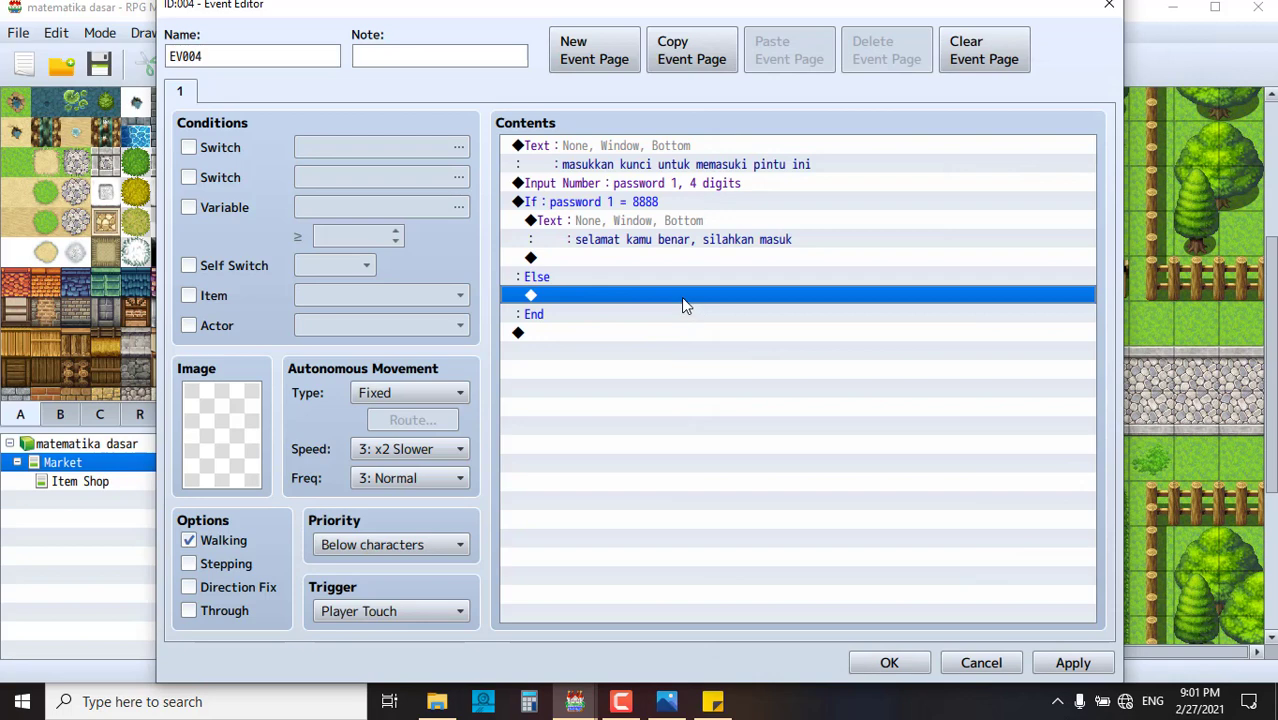
double_click(681, 297)
click(715, 152)
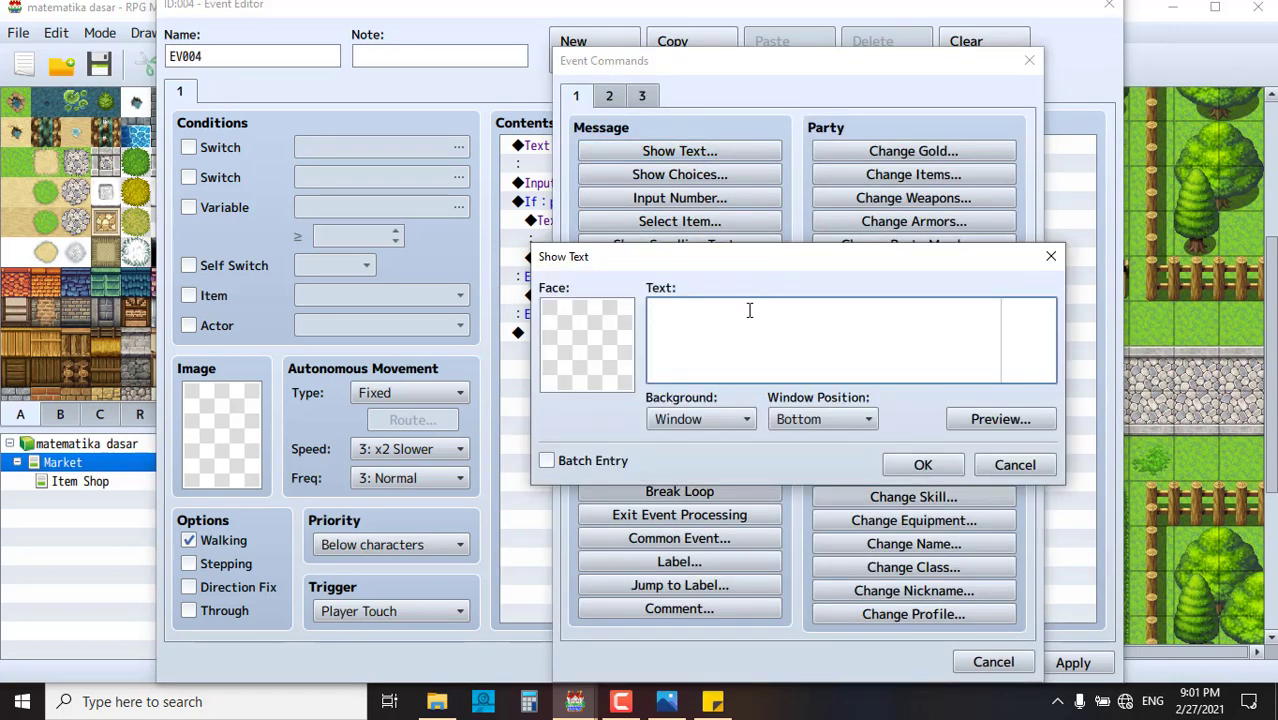
text(silahkan hubu)
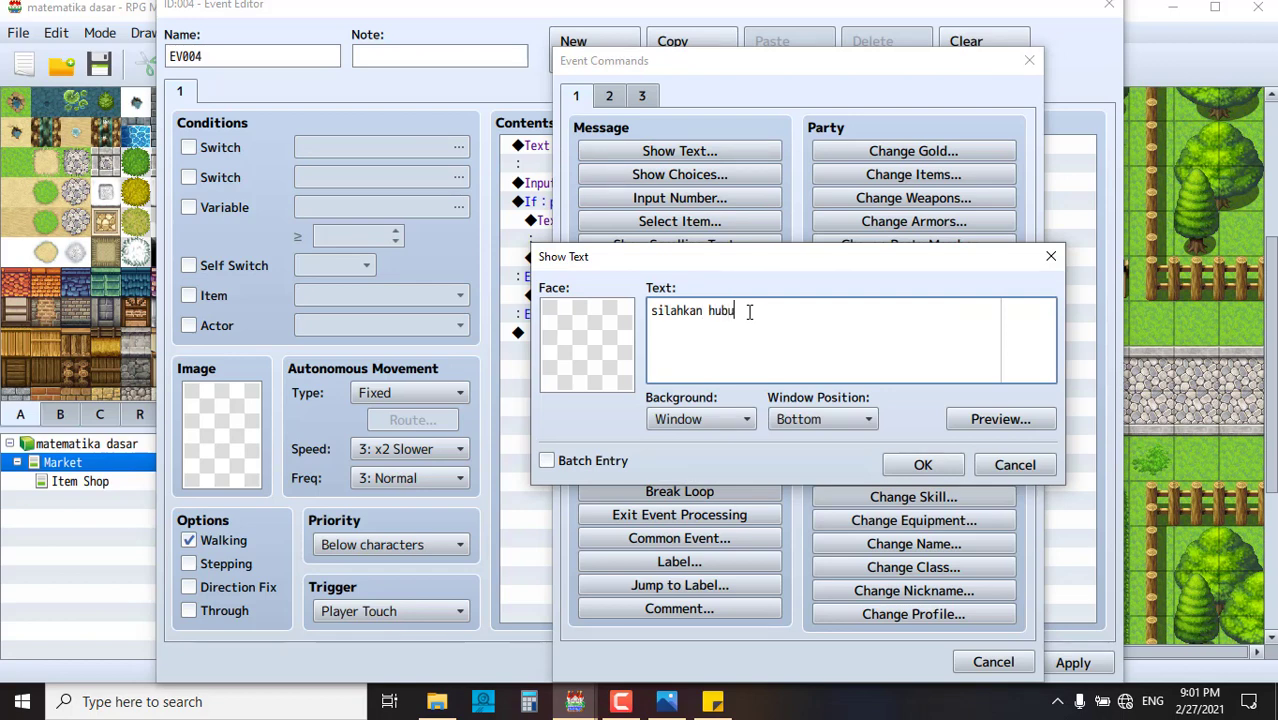
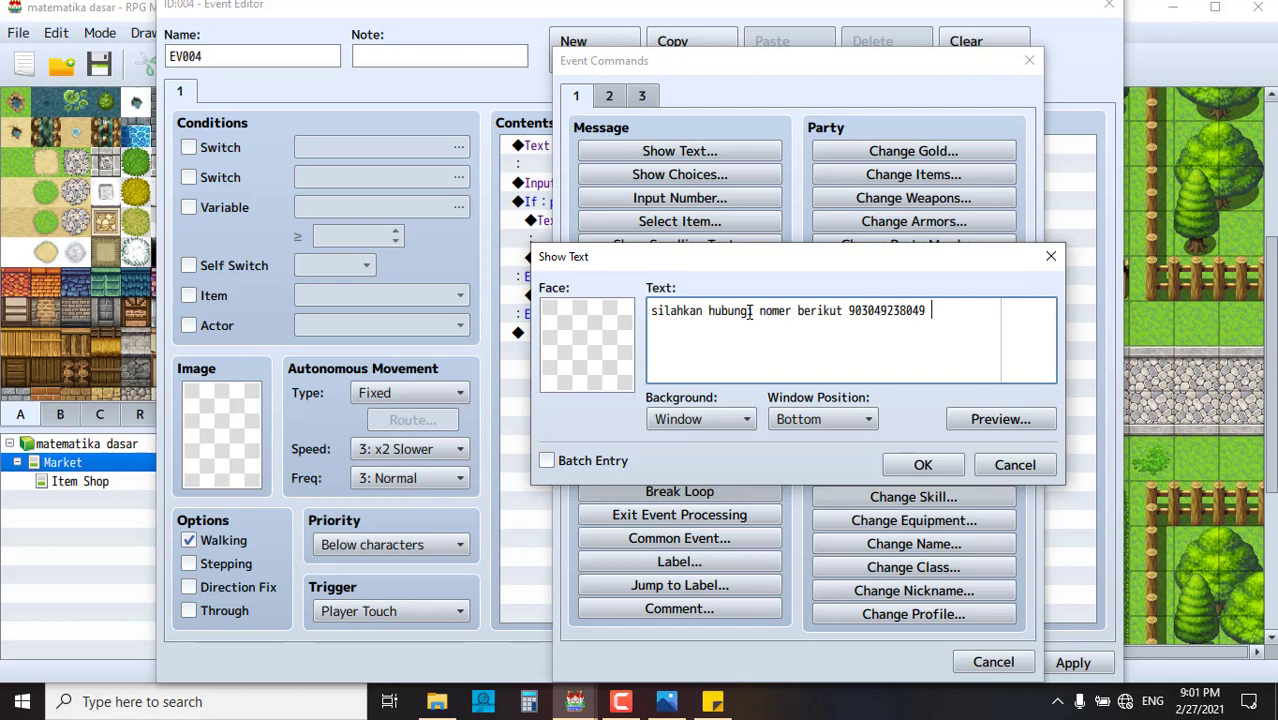
text( untuk)
key(Return)
text(mendapatk)
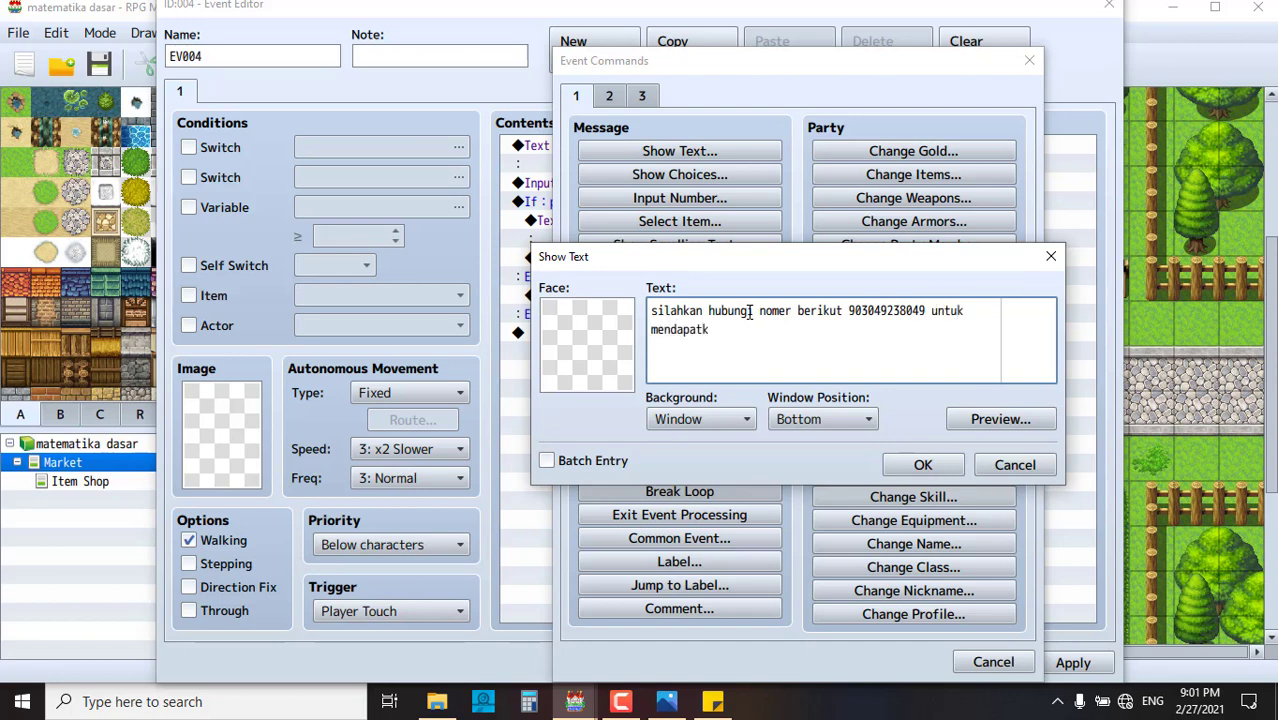
text(an misi dan paswo)
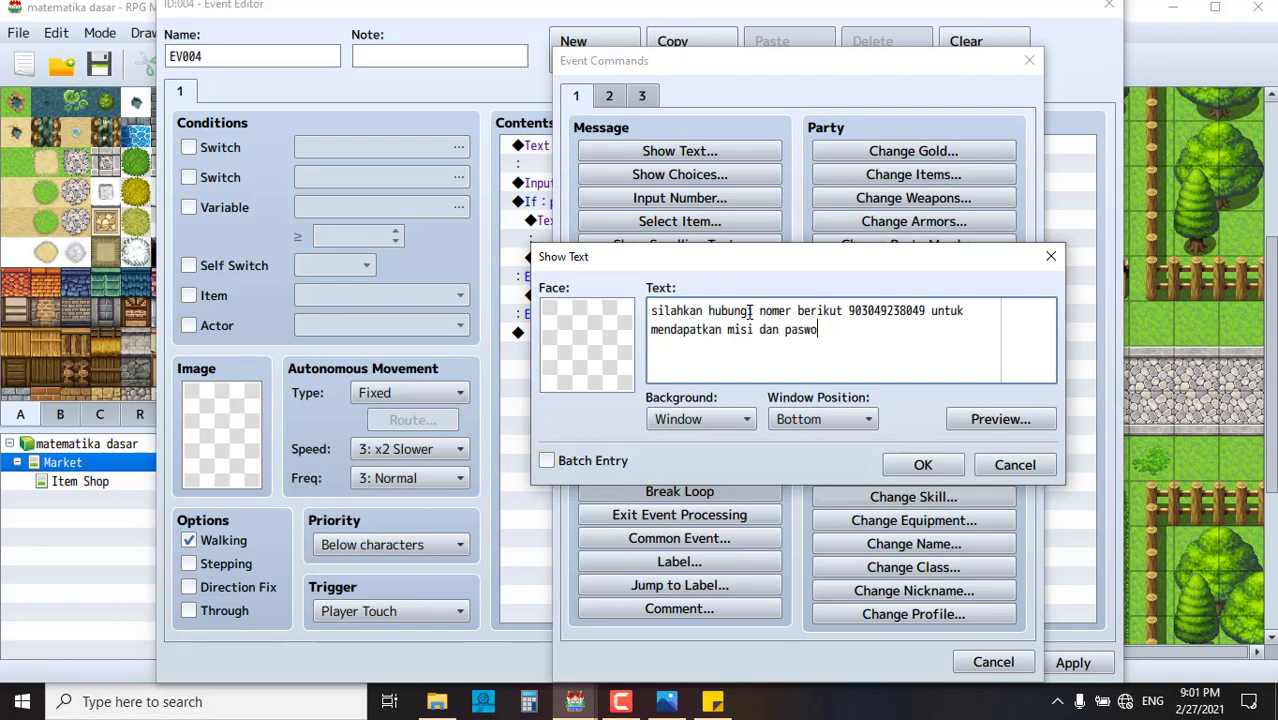
text(rdnya)
click(930, 468)
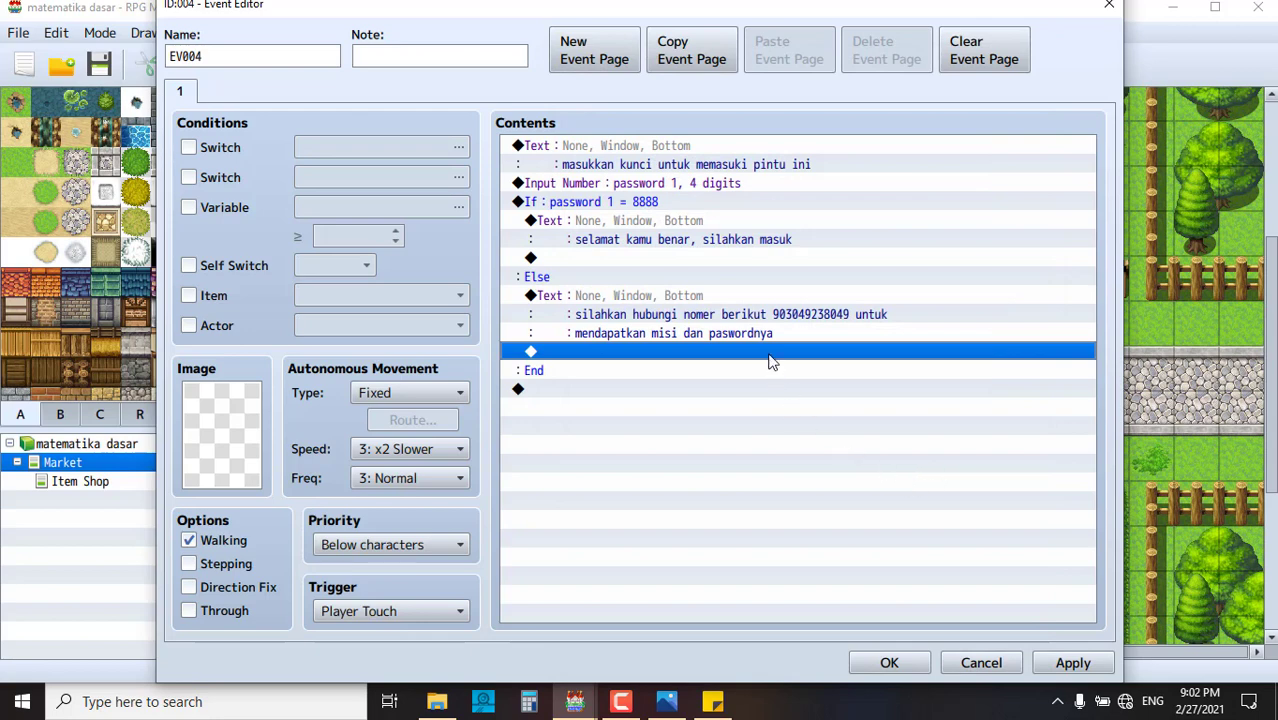
click(710, 260)
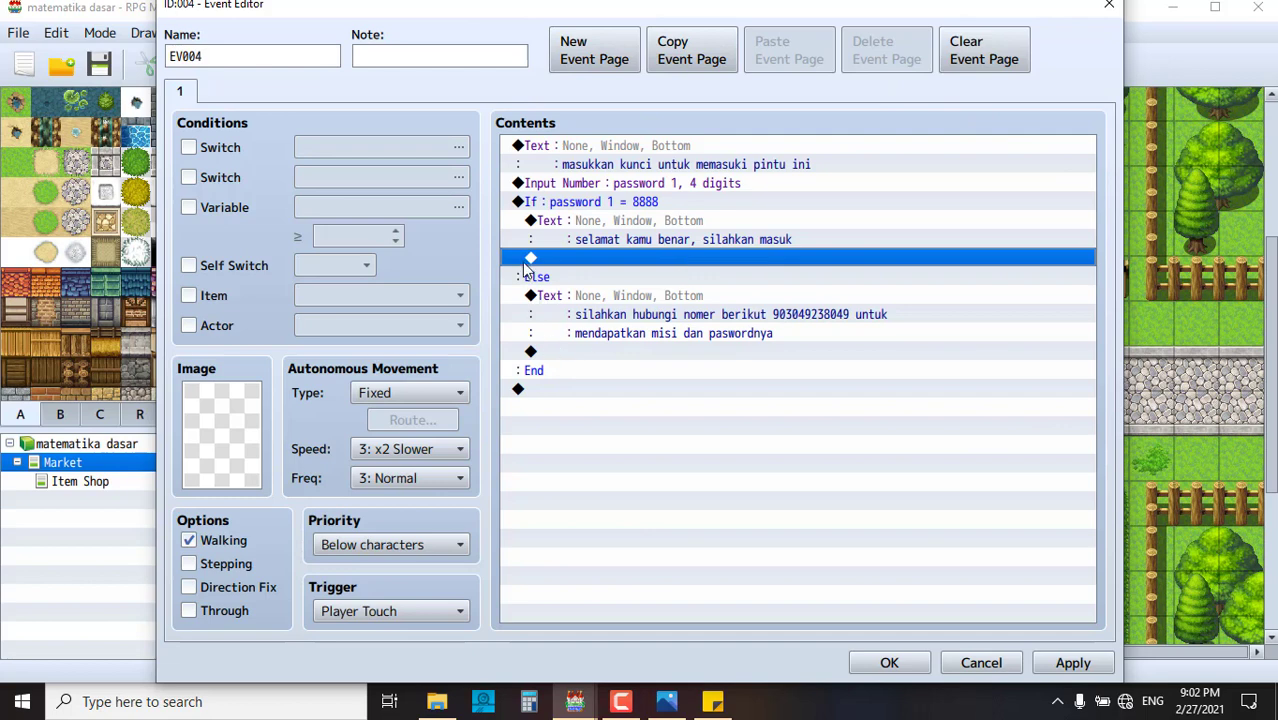
right_click(598, 258)
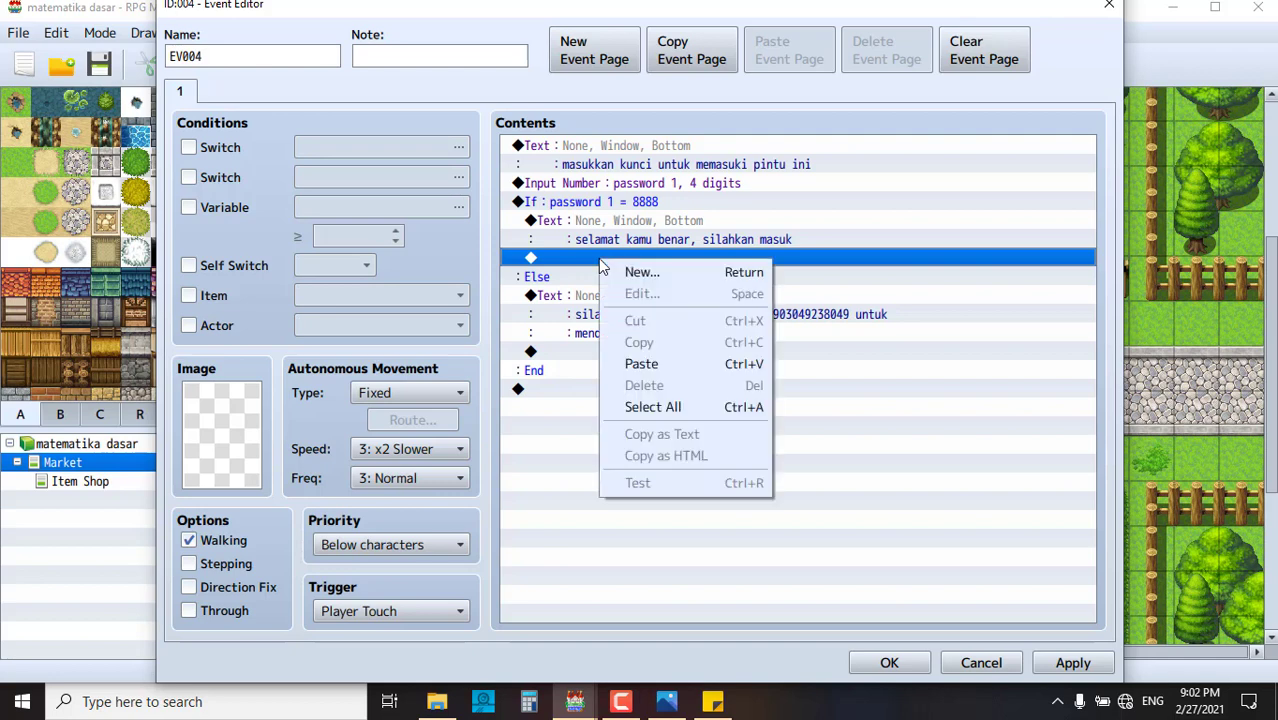
key(Escape)
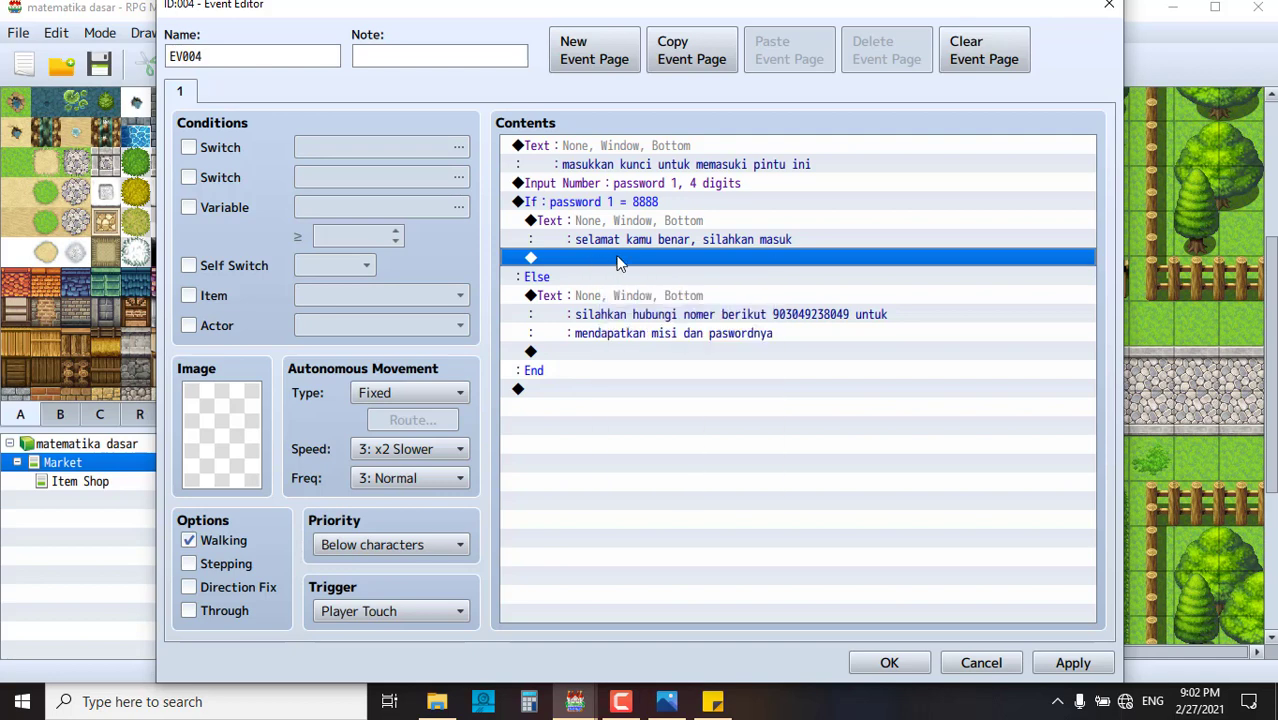
click(645, 242)
click(652, 270)
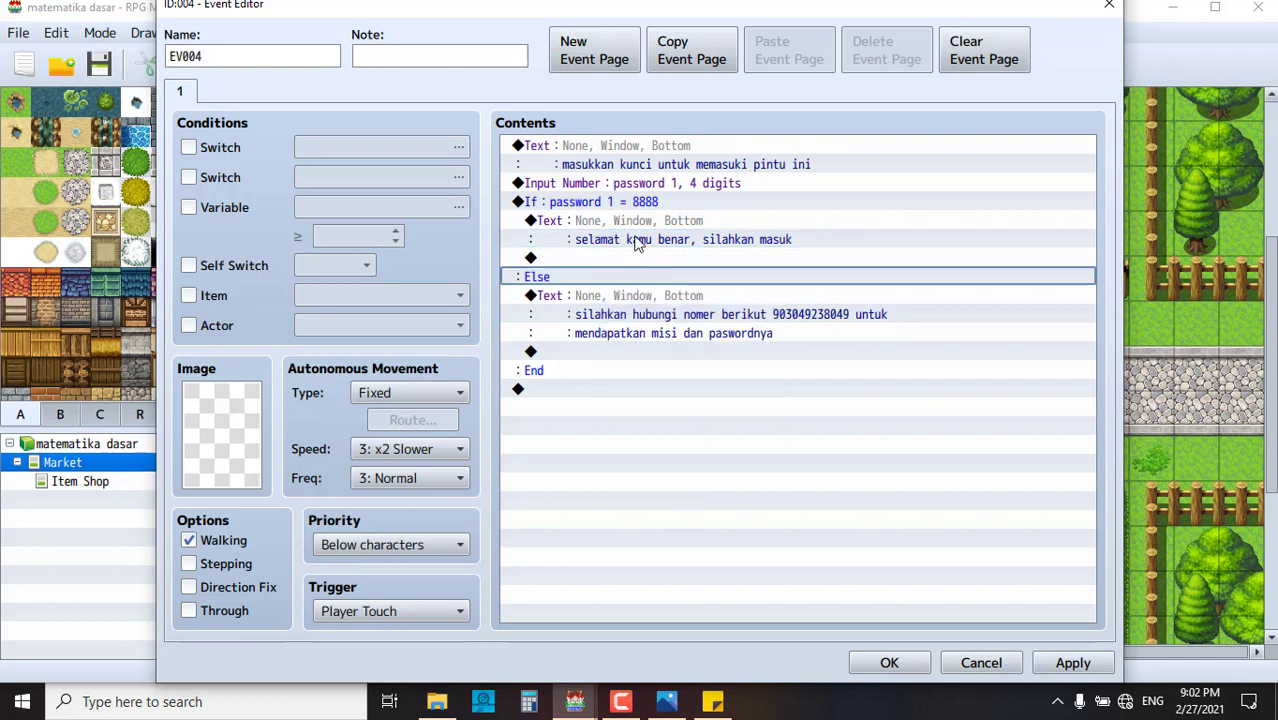
click(640, 242)
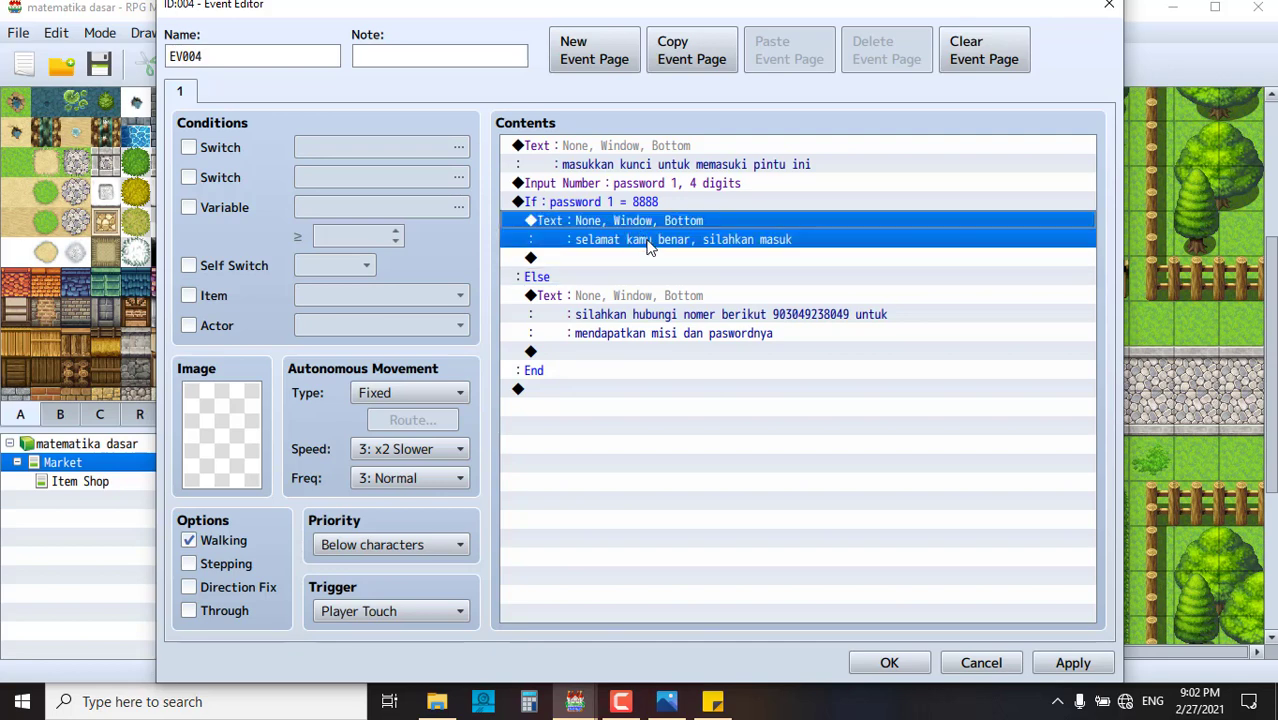
- In the correct-code branch, turn self switch A on
double_click(653, 256)
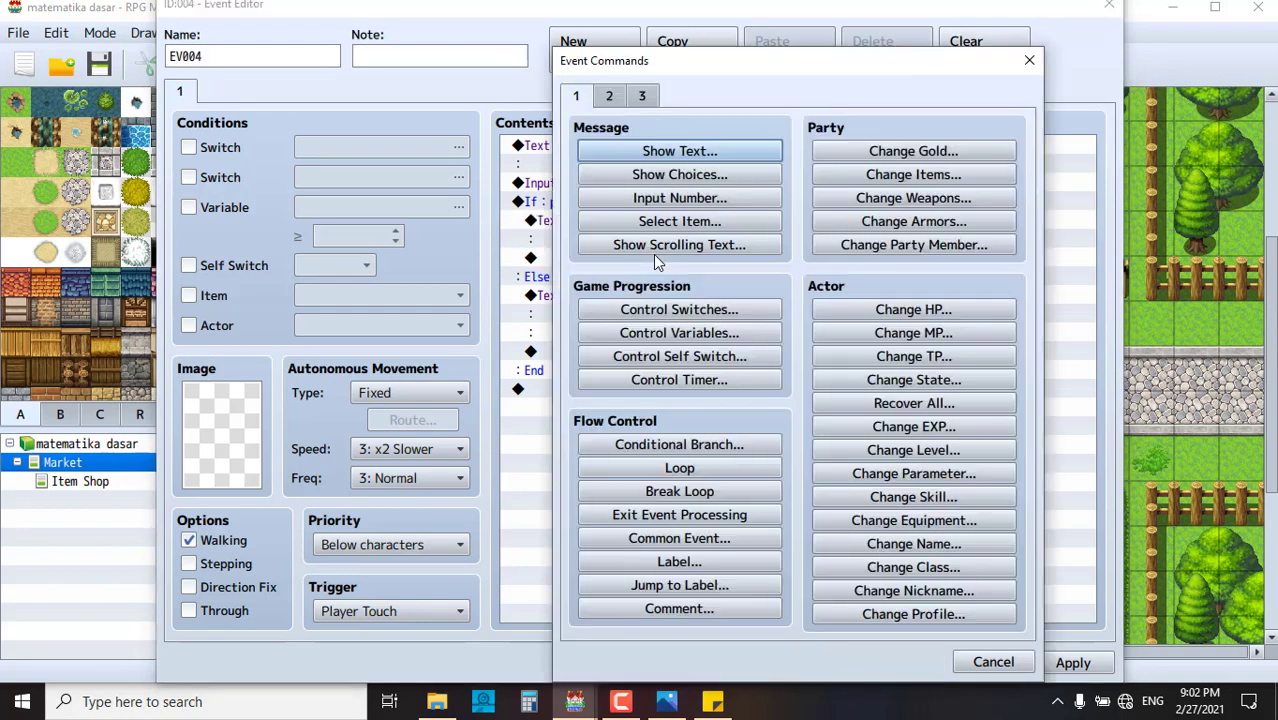
click(722, 363)
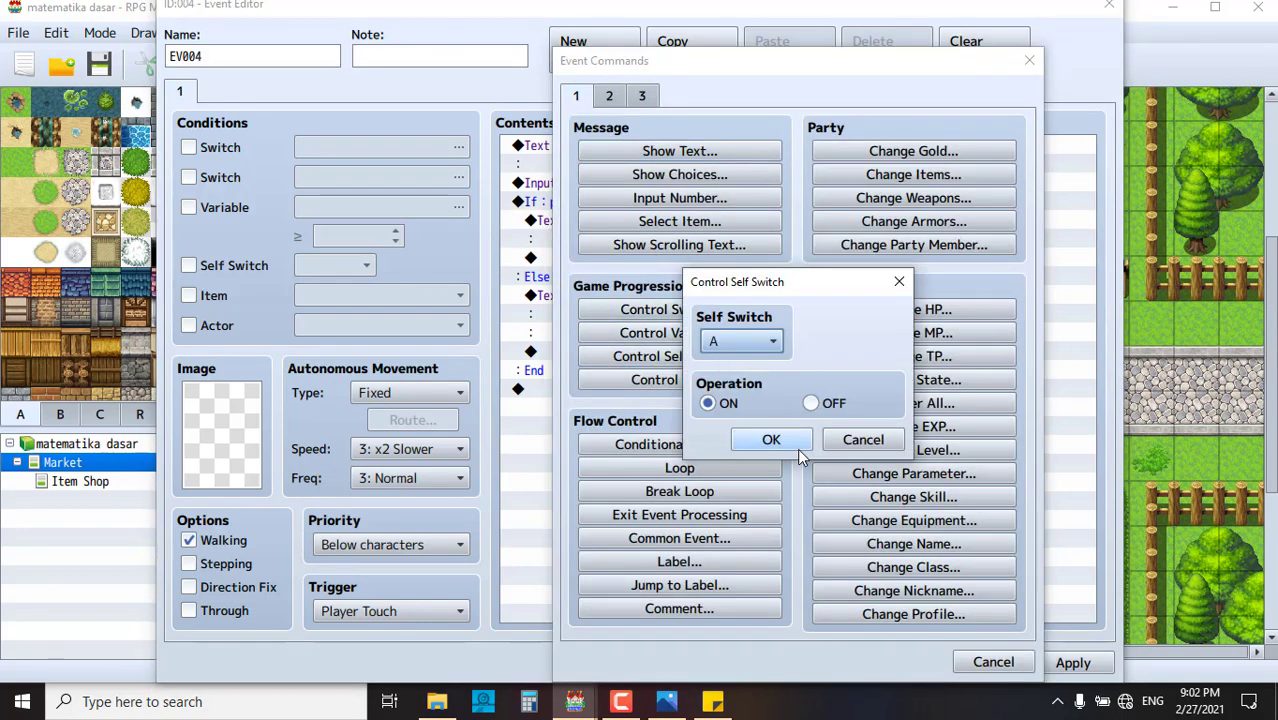
click(785, 440)
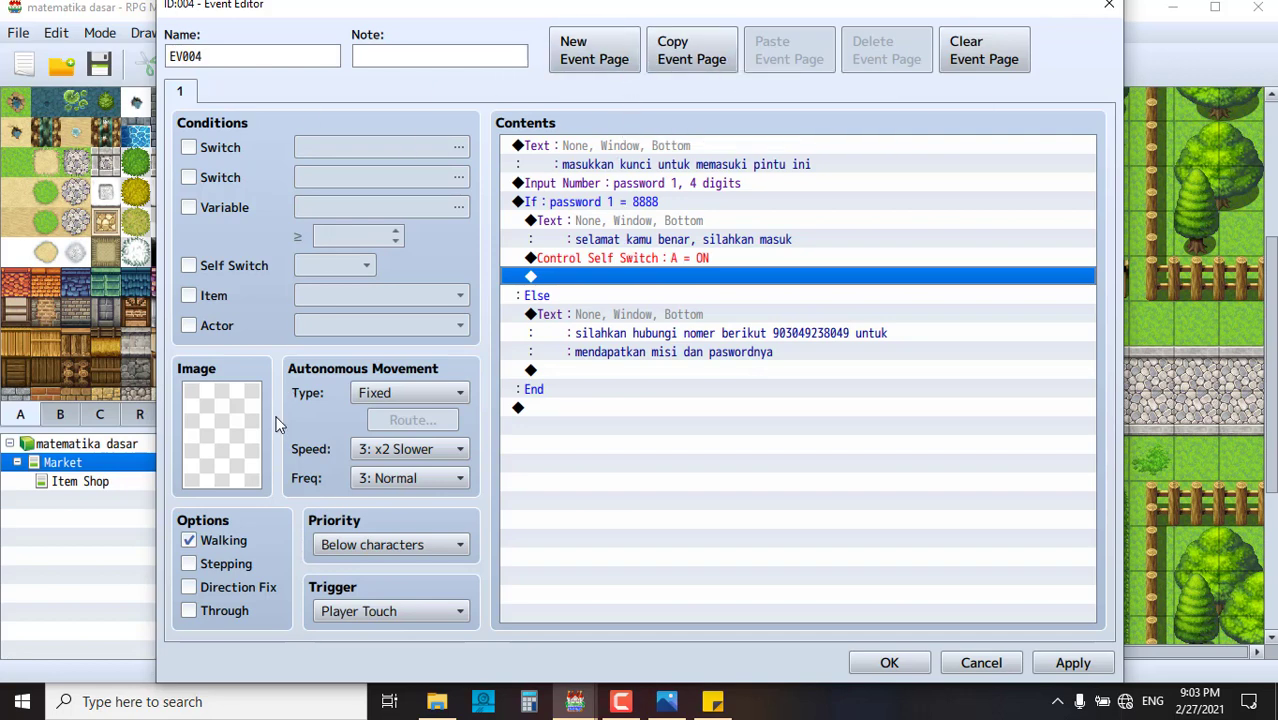
- Add an empty page 2 conditioned on self switch A, then apply and close the editor
click(603, 58)
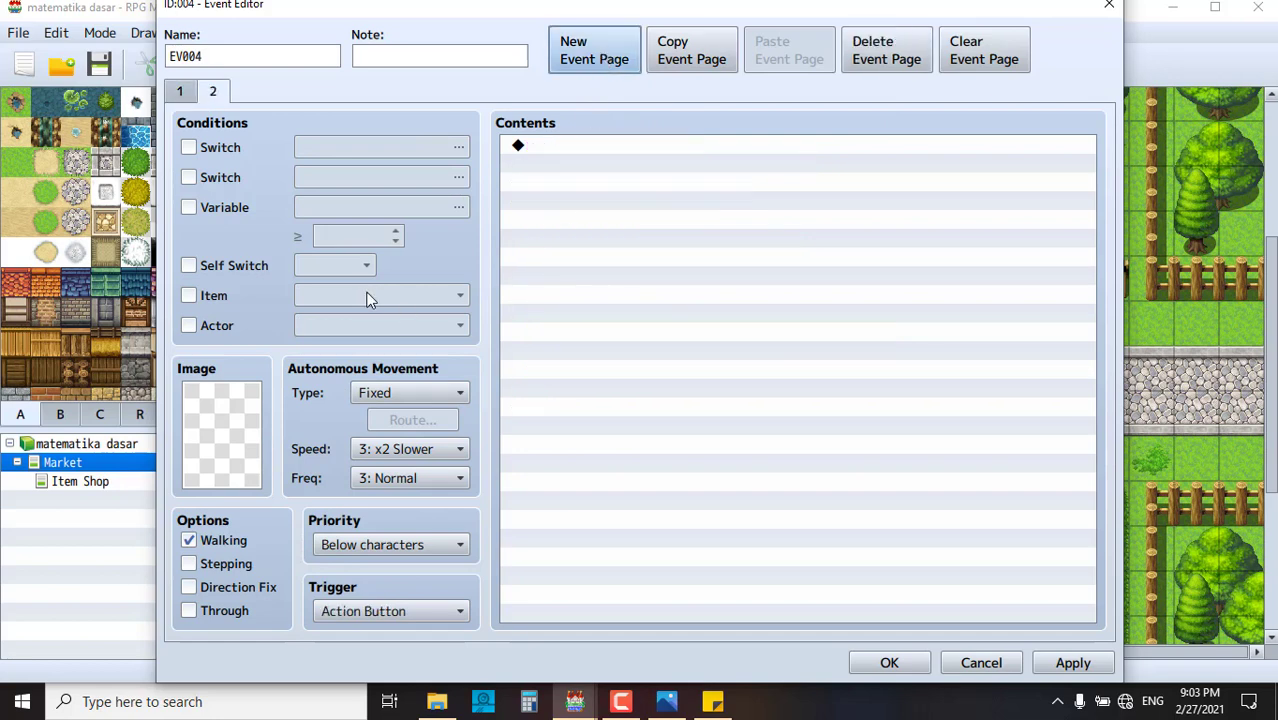
click(205, 266)
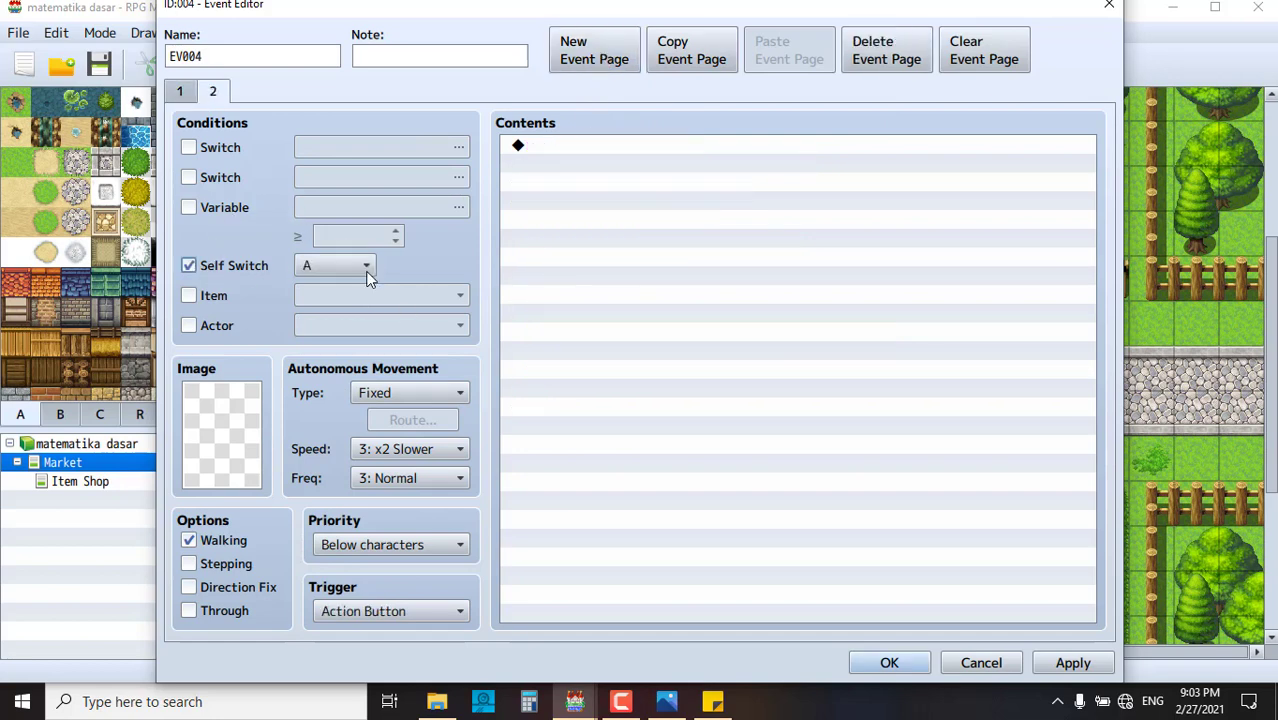
click(1075, 663)
click(909, 661)
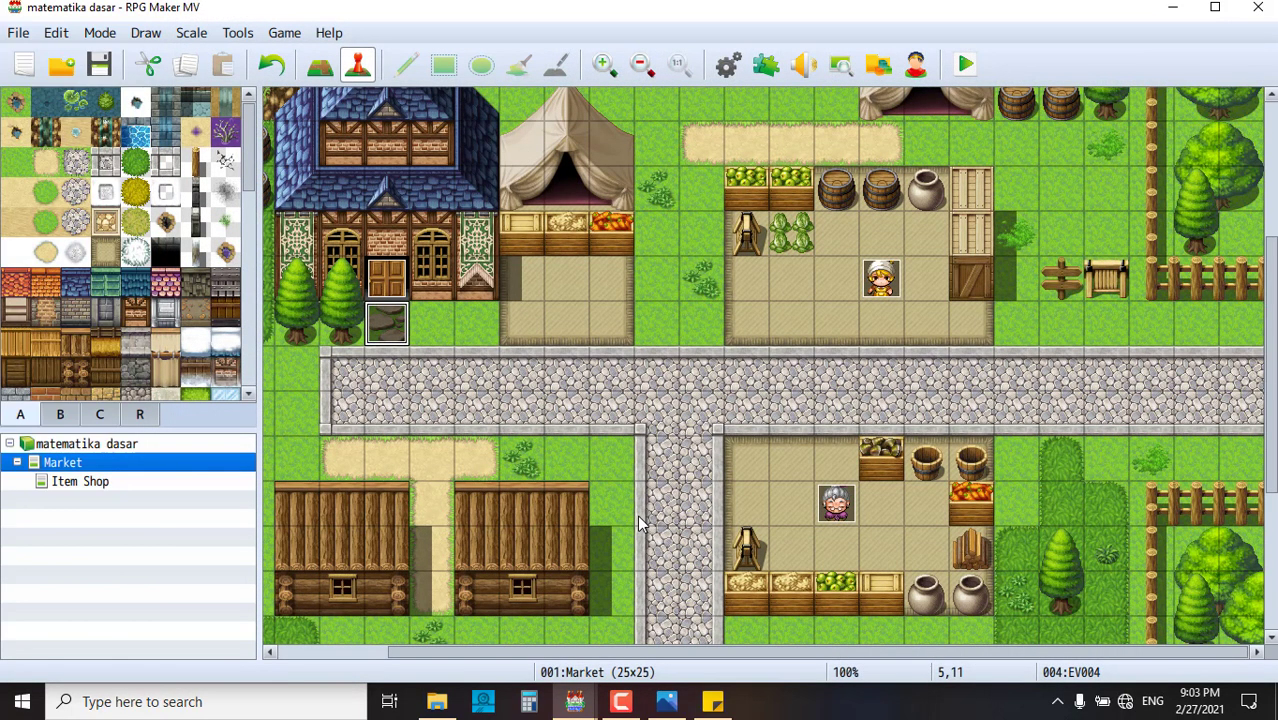
- Save the project changes and launch a playtest of 'matematika dasar'
click(398, 368)
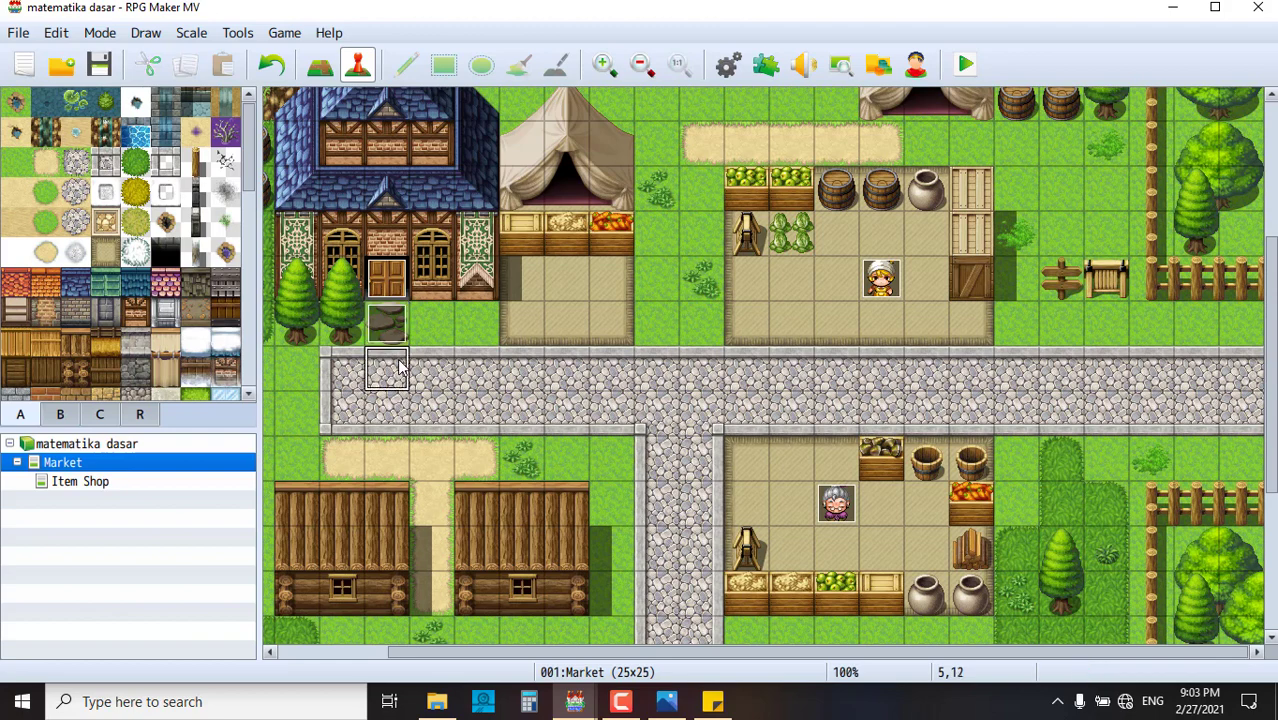
click(810, 340)
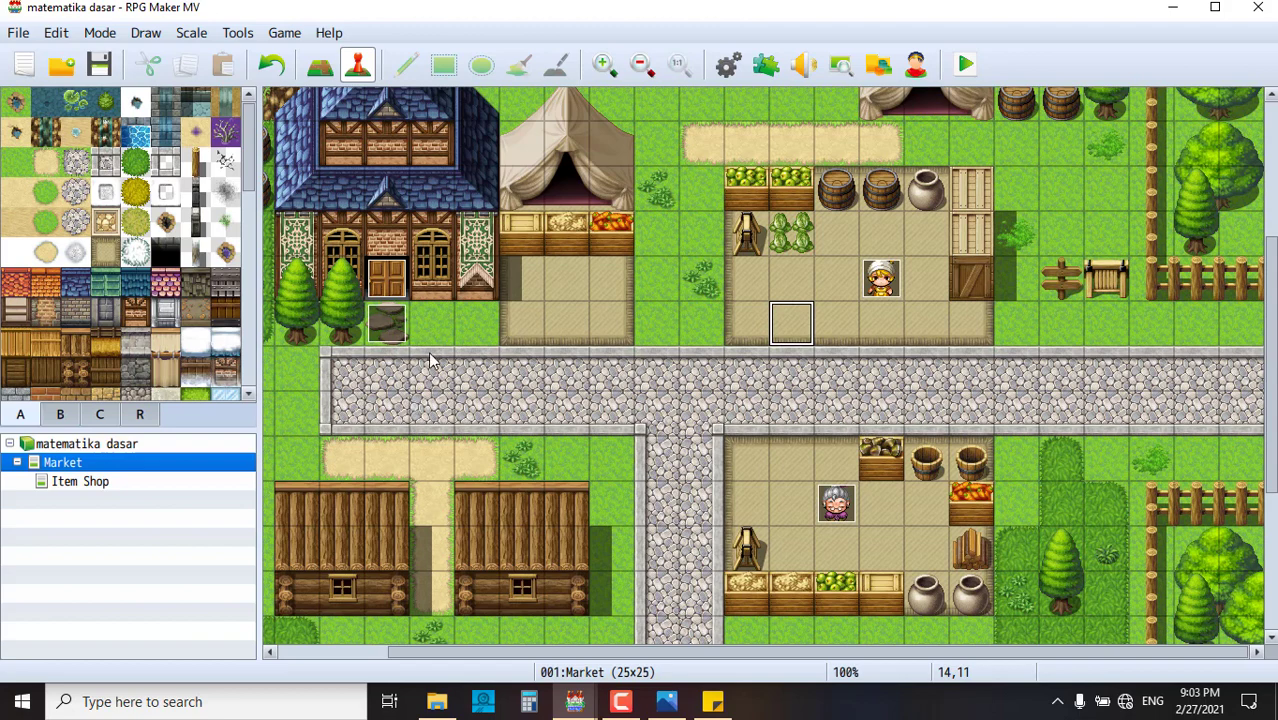
click(967, 67)
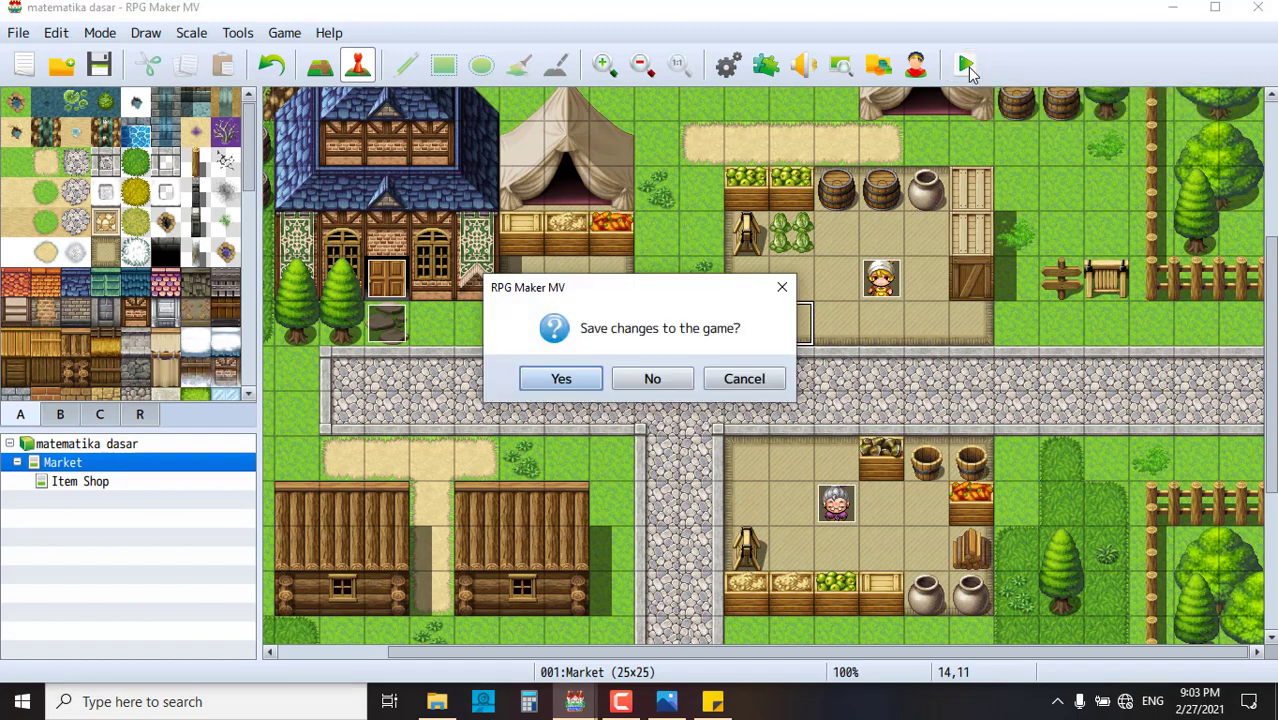
click(590, 376)
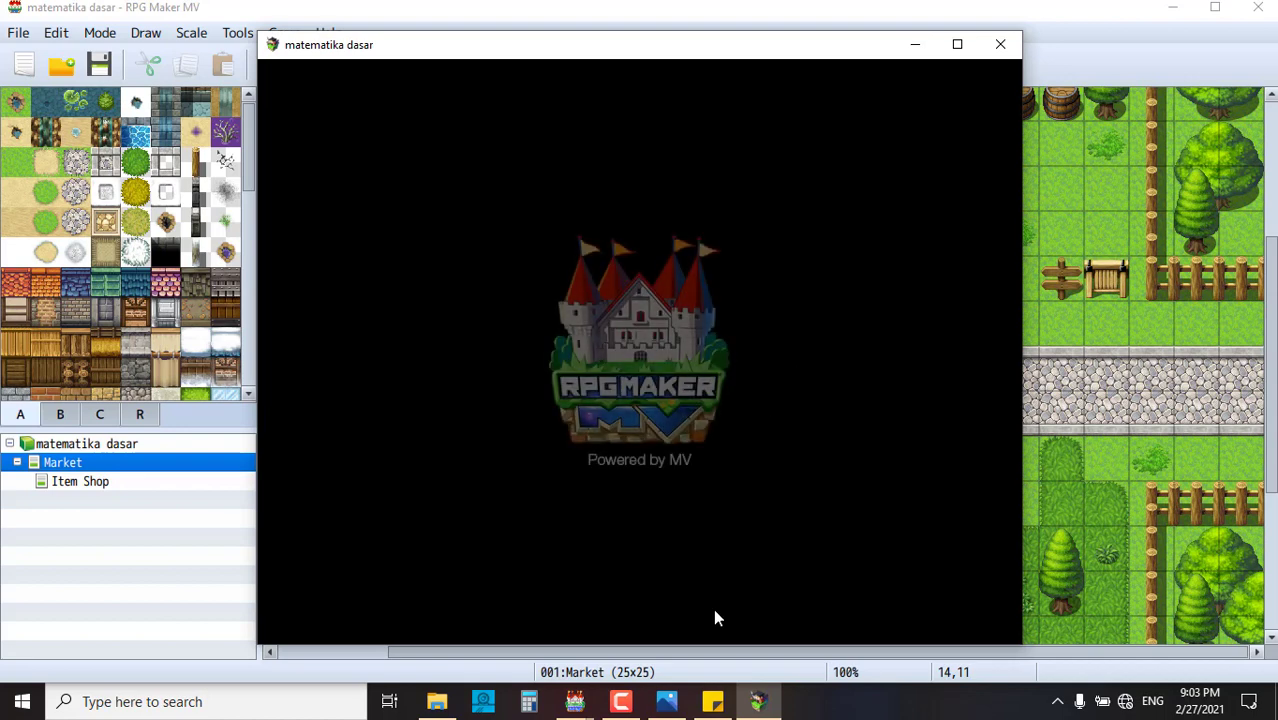
- Start a new game, walk up the road to the grandma and buy pisang
click(622, 703)
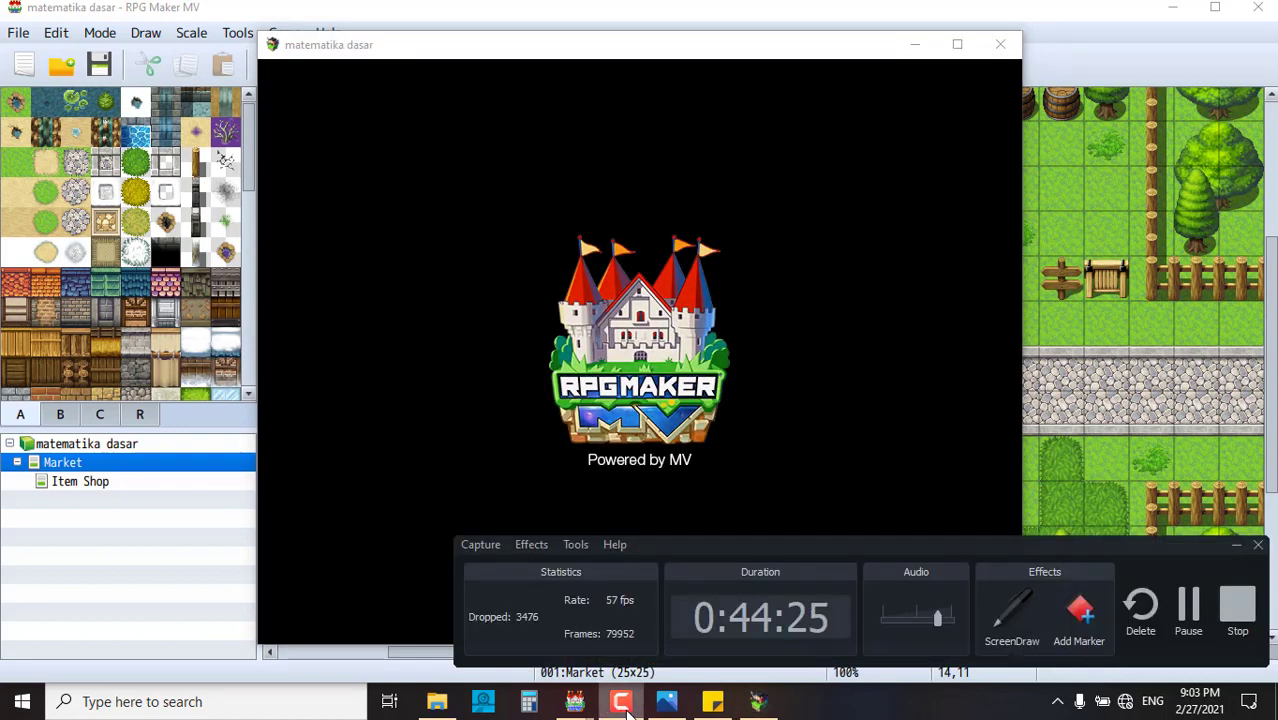
click(622, 703)
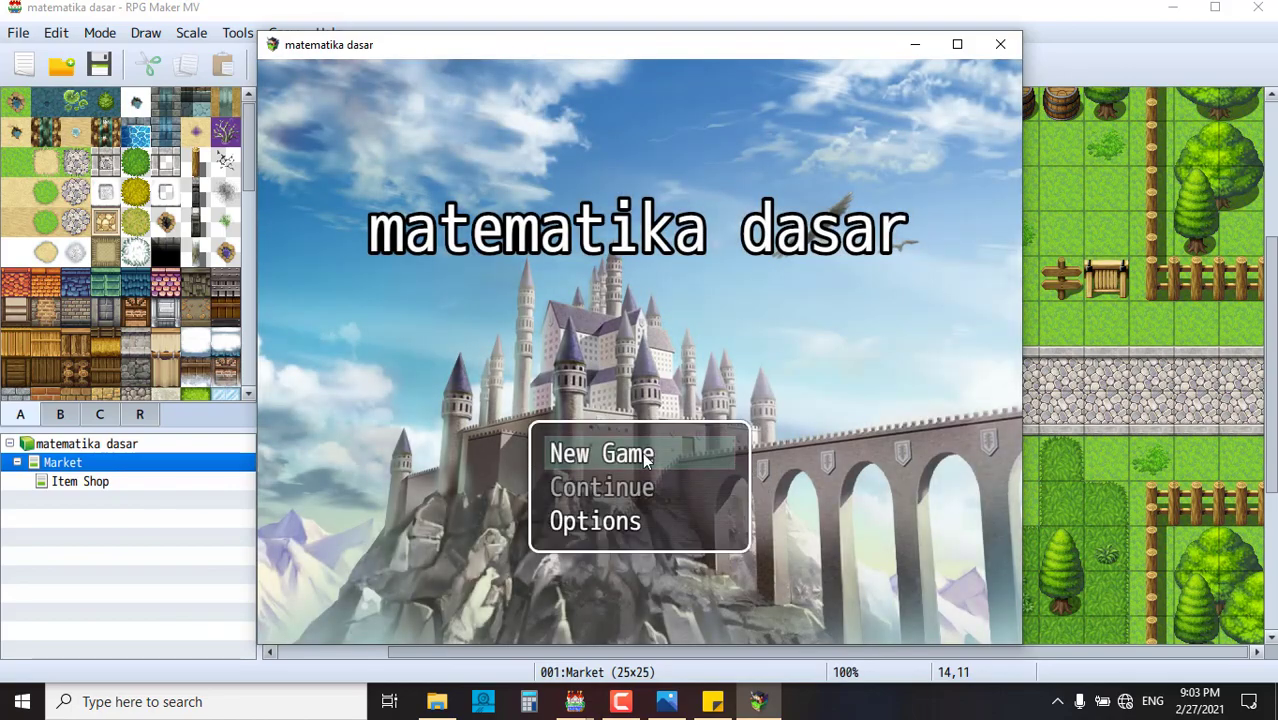
click(642, 453)
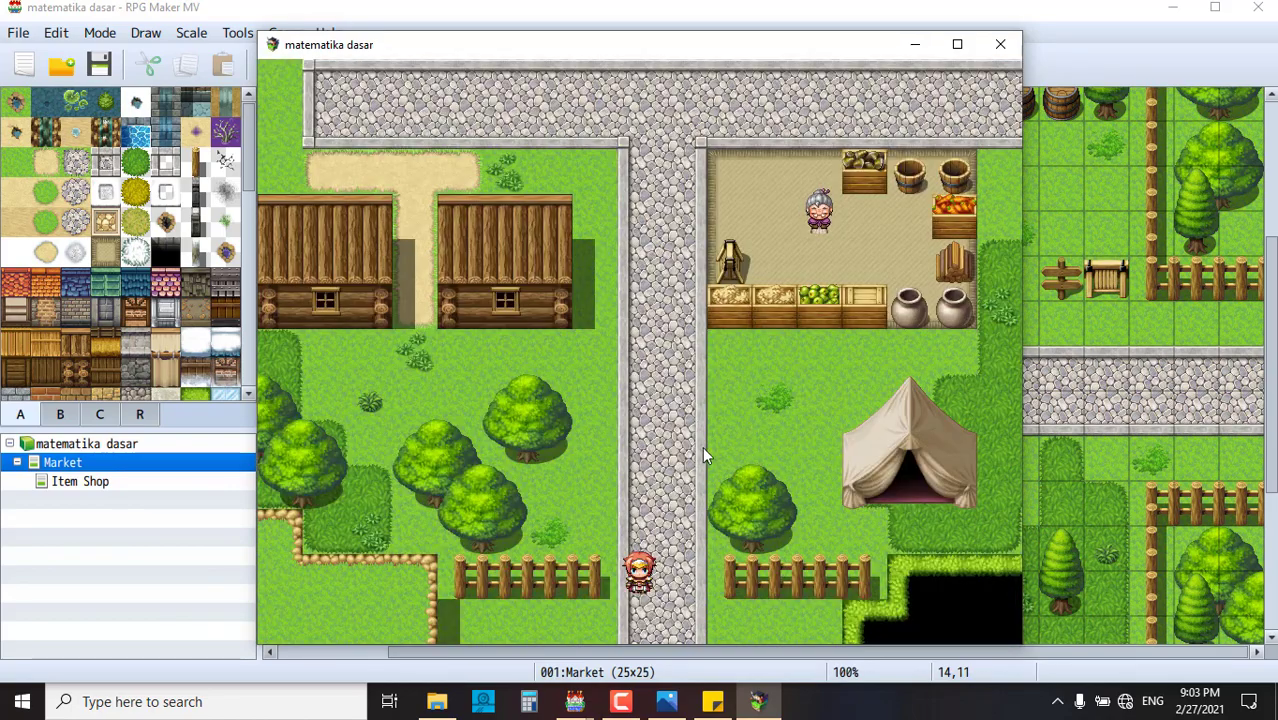
click(636, 440)
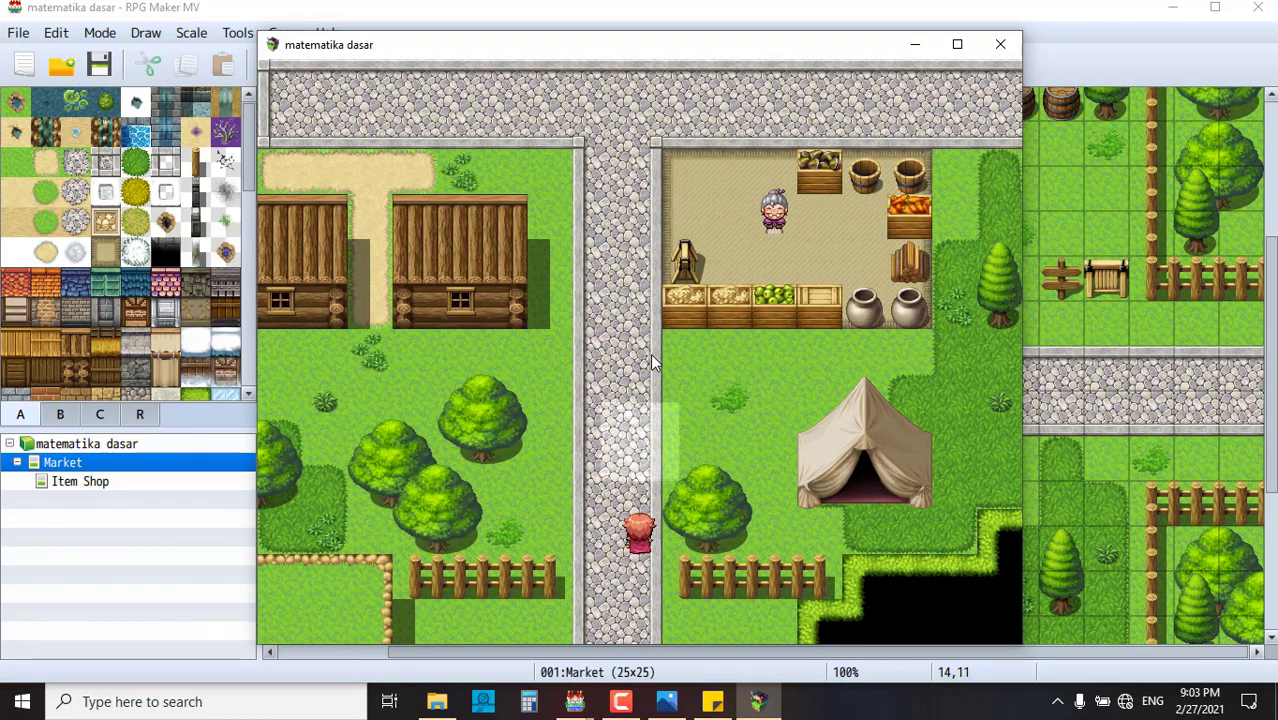
click(650, 353)
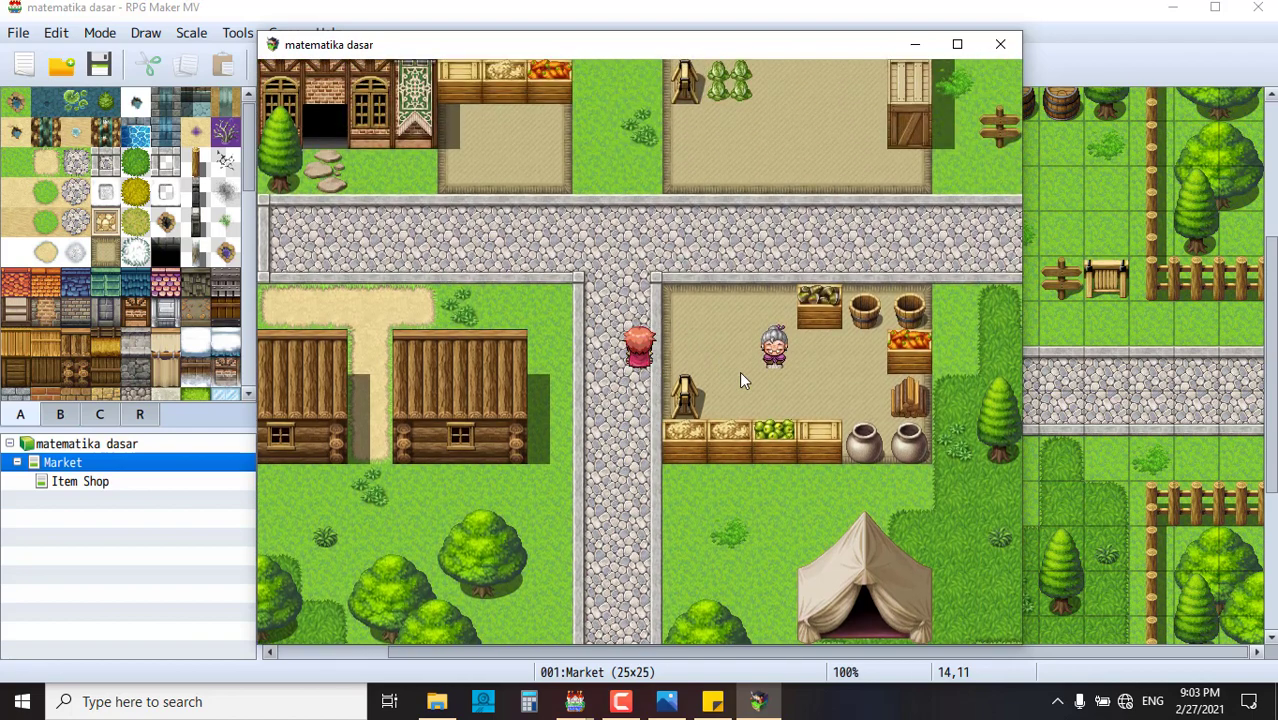
click(768, 358)
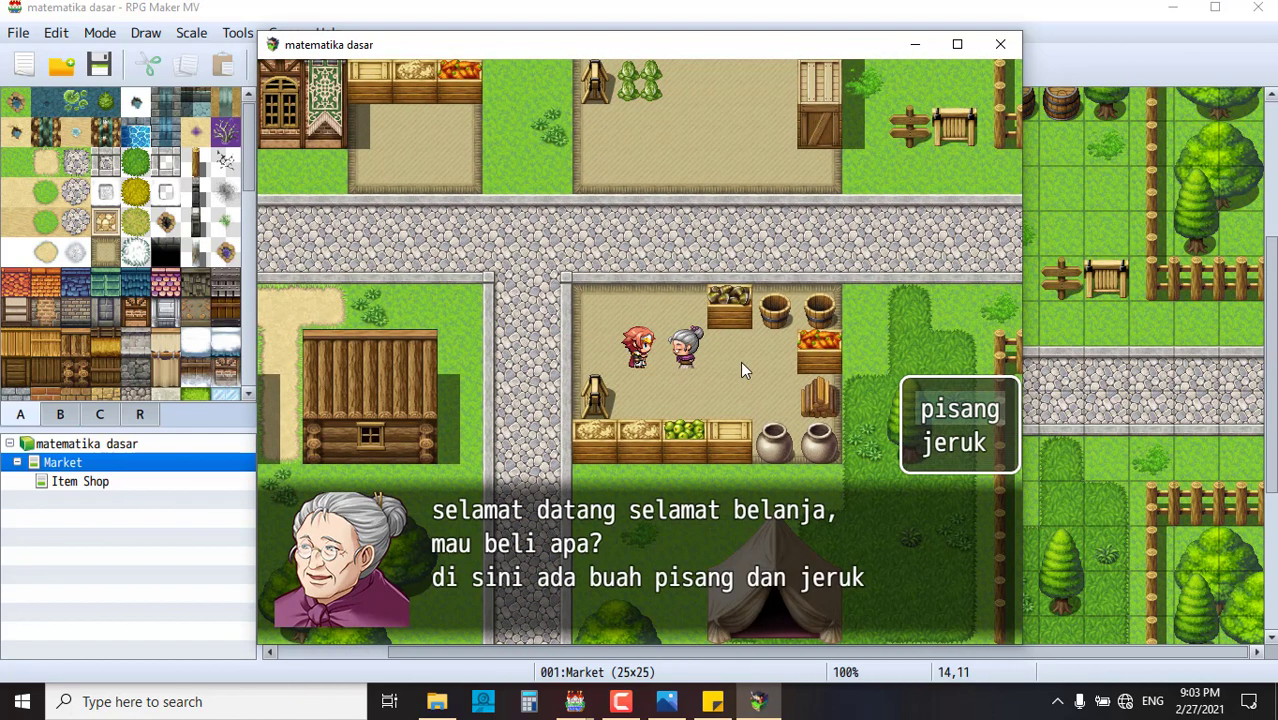
click(942, 409)
click(754, 381)
- Talk to the grandma again, then to the upper NPC, answering 'ok sudah paham'
click(630, 295)
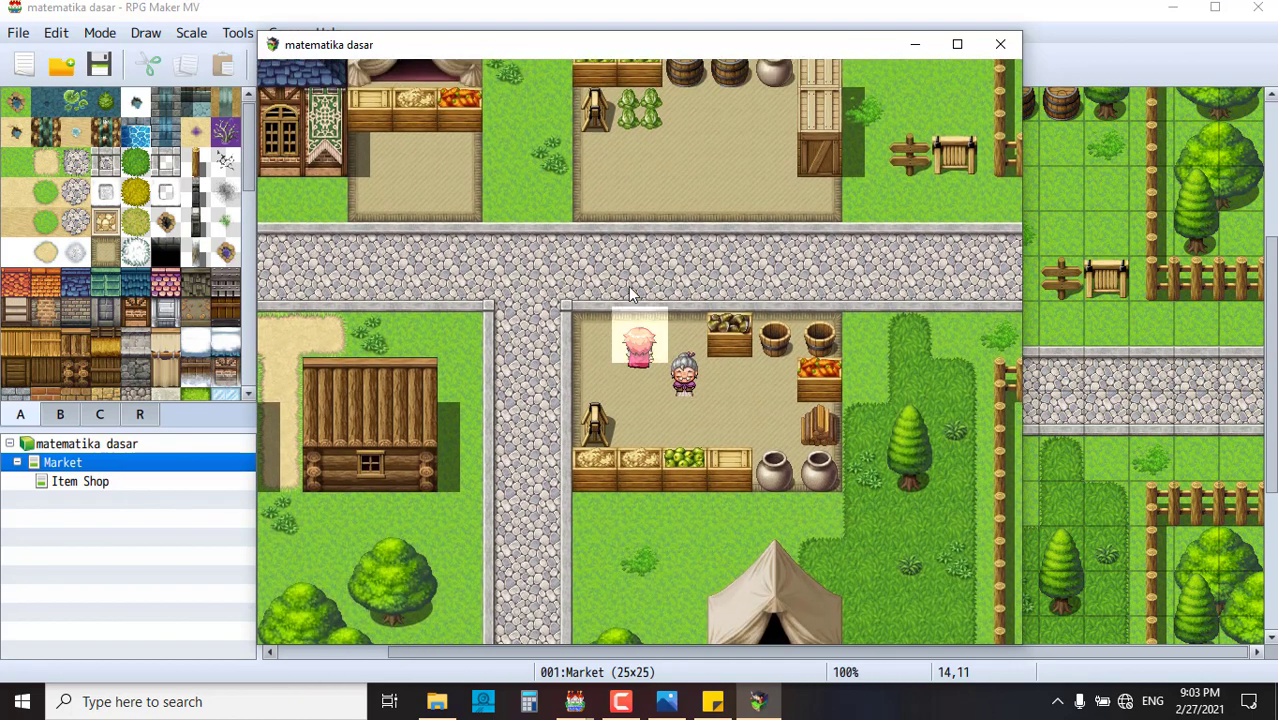
click(684, 392)
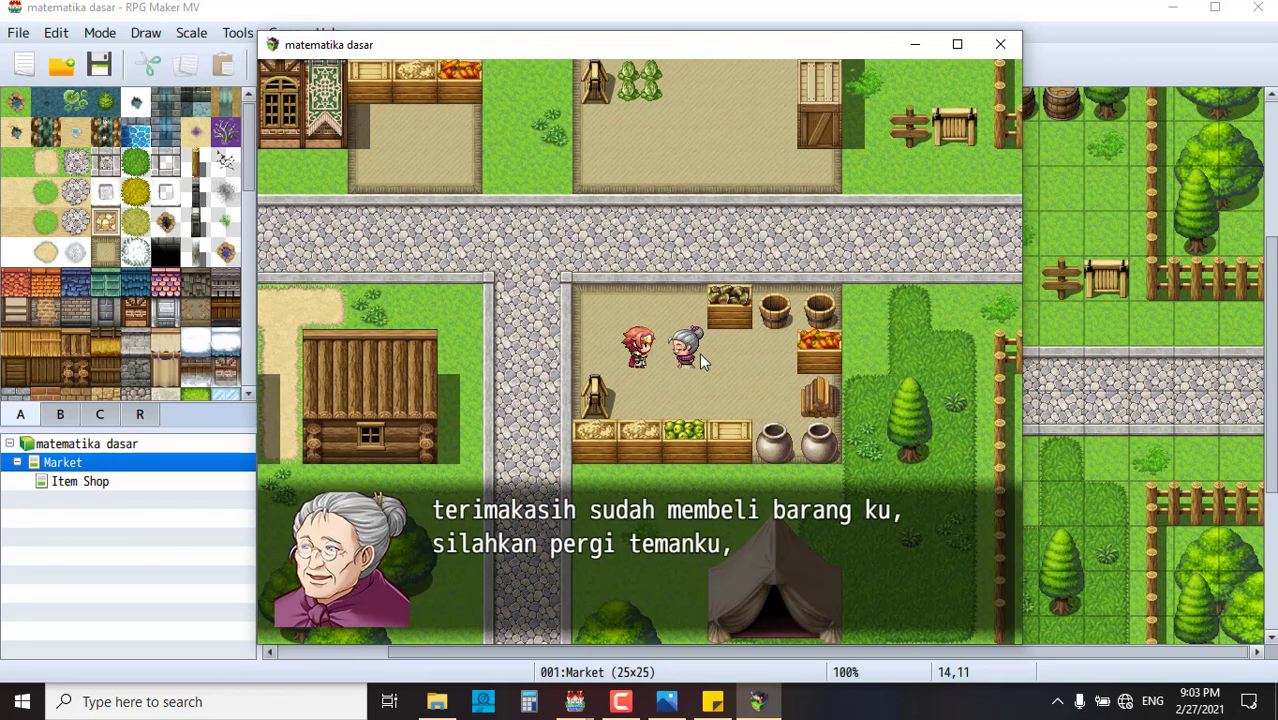
click(668, 269)
click(728, 128)
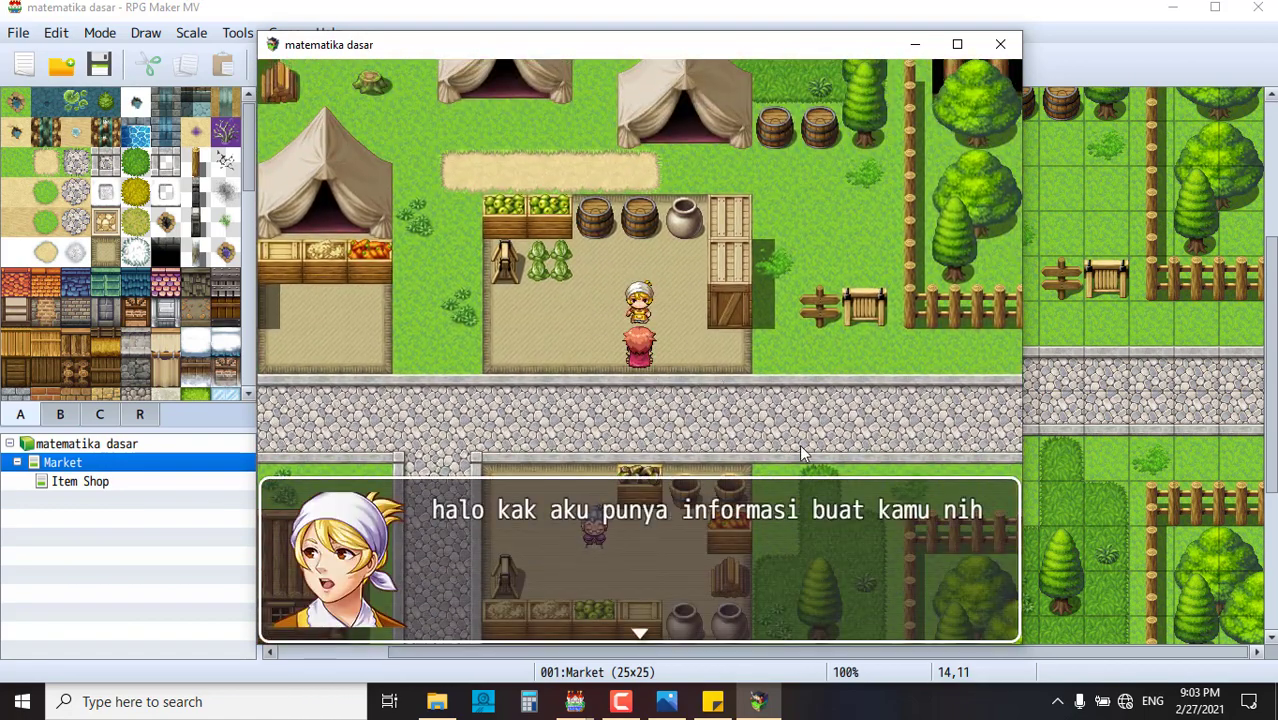
click(835, 478)
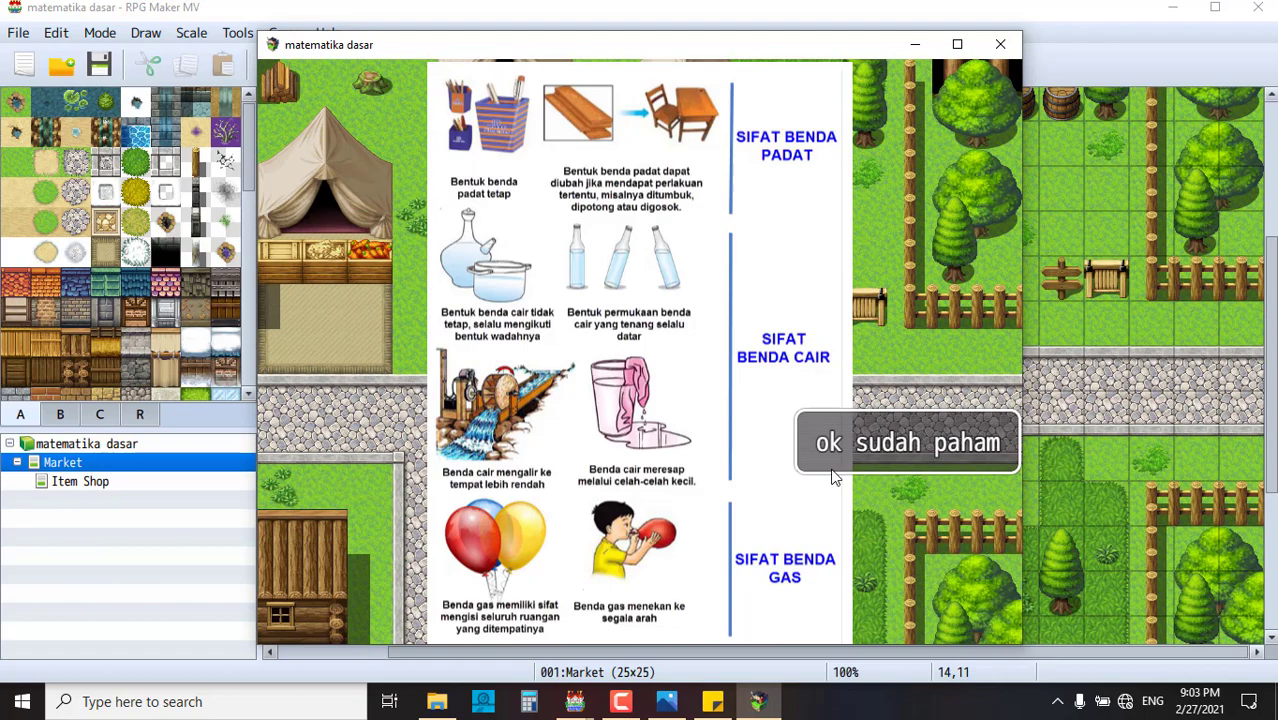
click(898, 446)
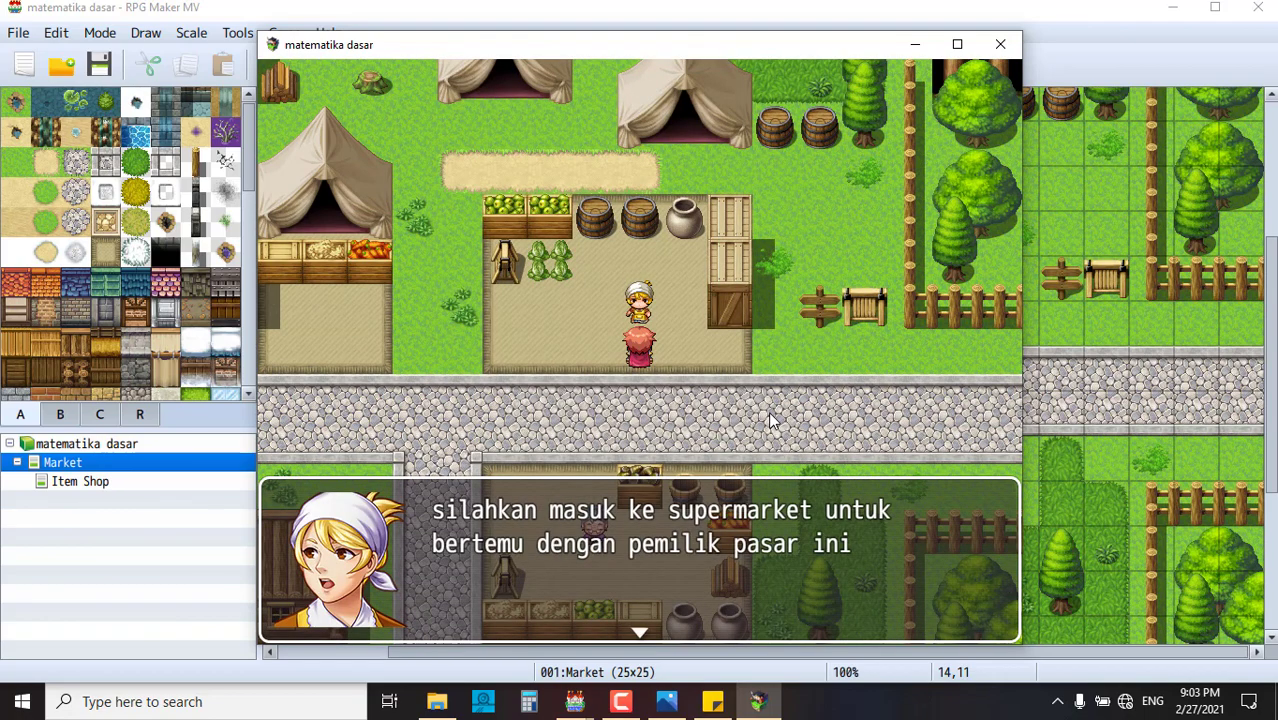
click(768, 421)
click(518, 380)
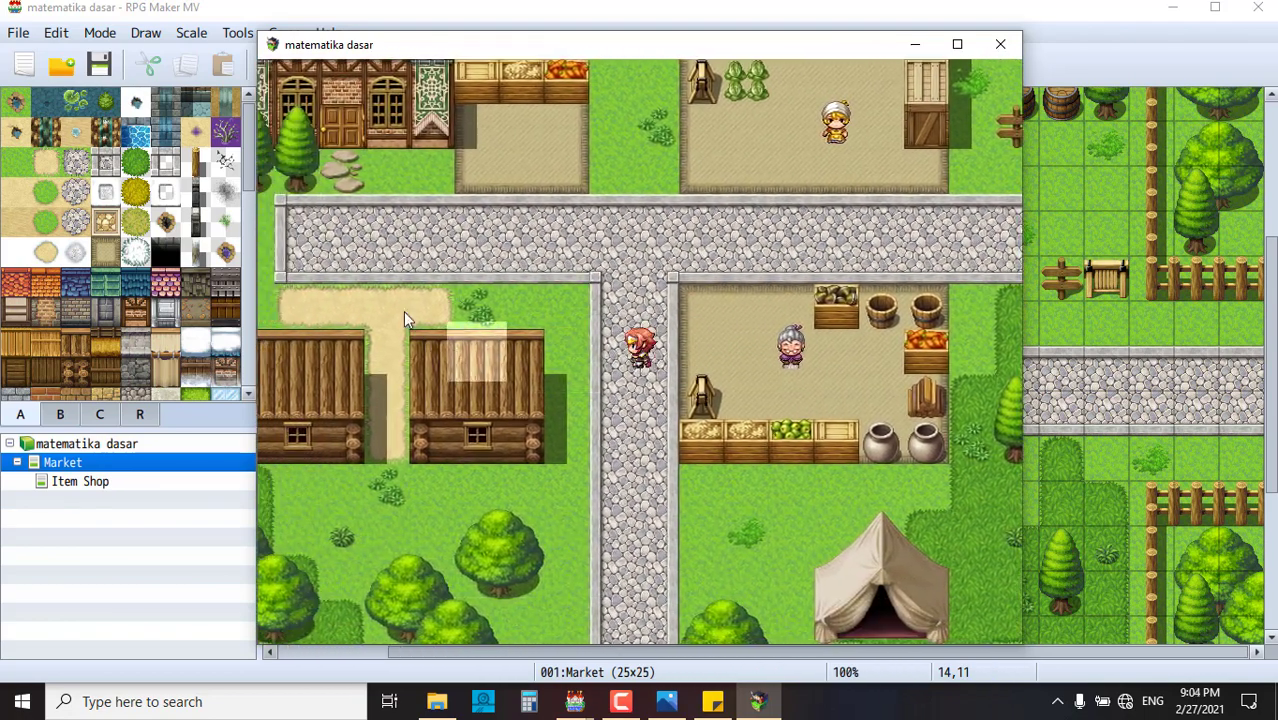
- Walk to the house door and submit code 0000 twice, getting the contact message each time
click(403, 311)
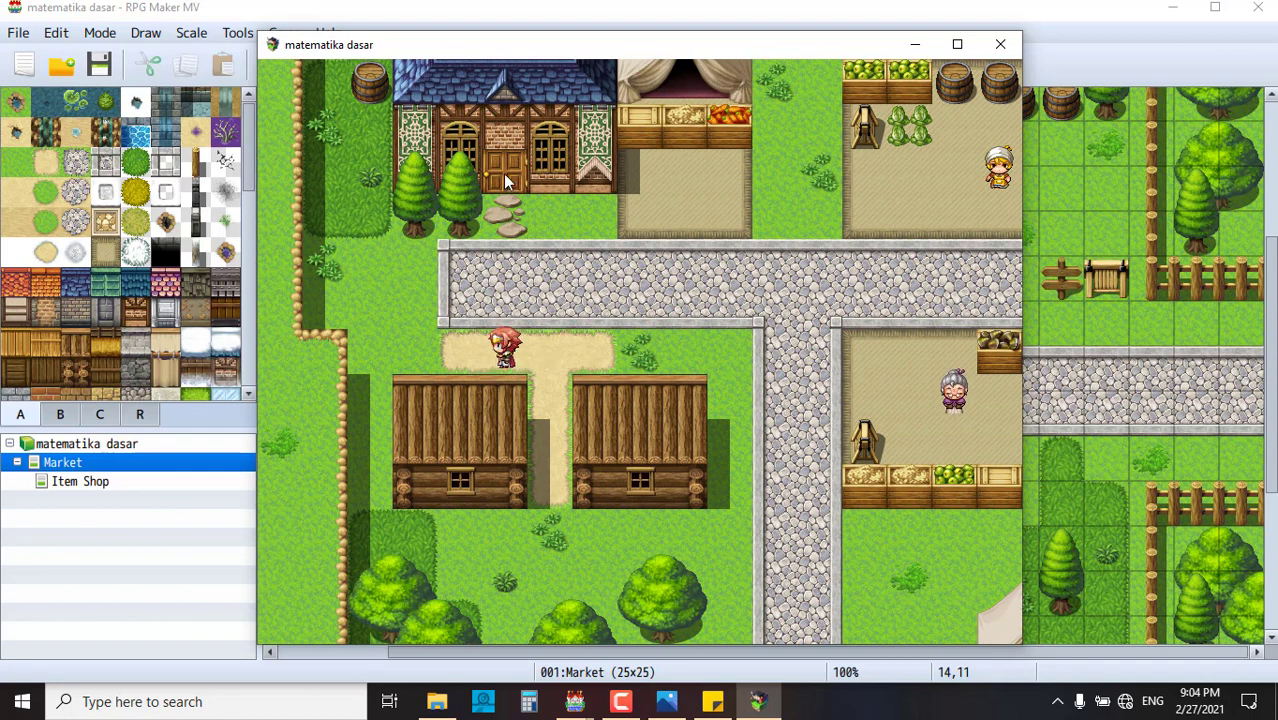
click(505, 180)
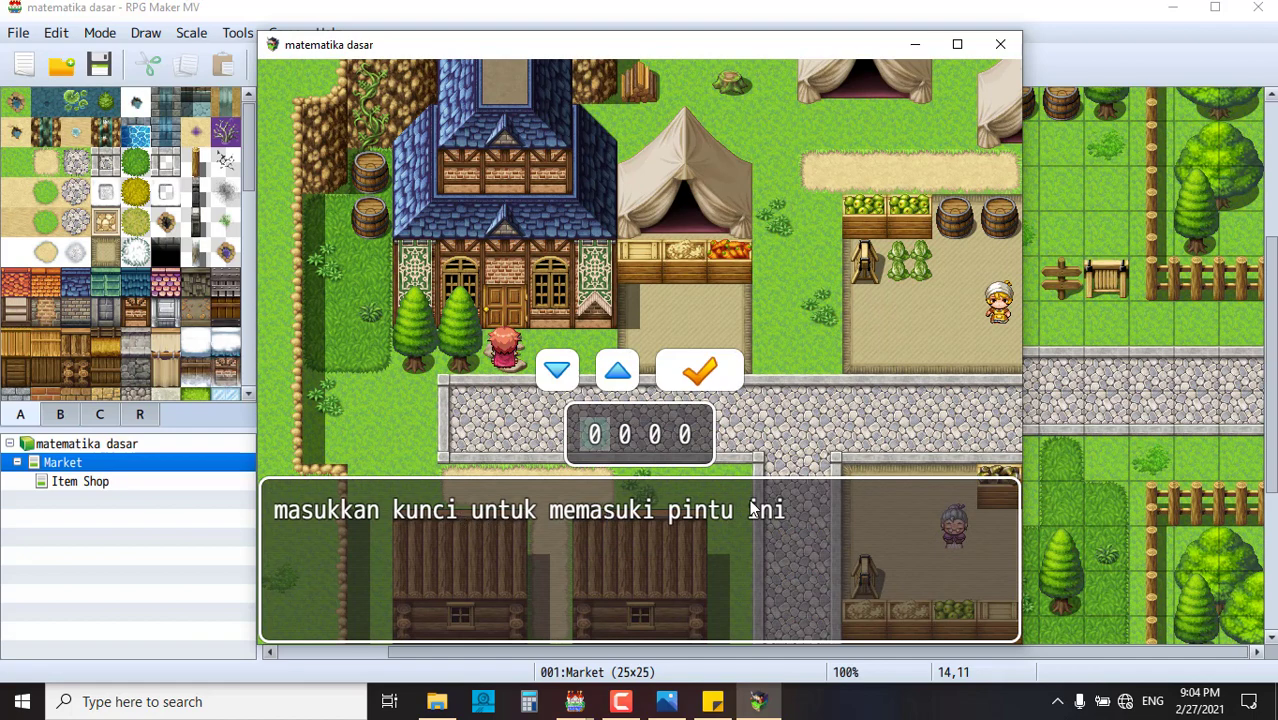
click(703, 372)
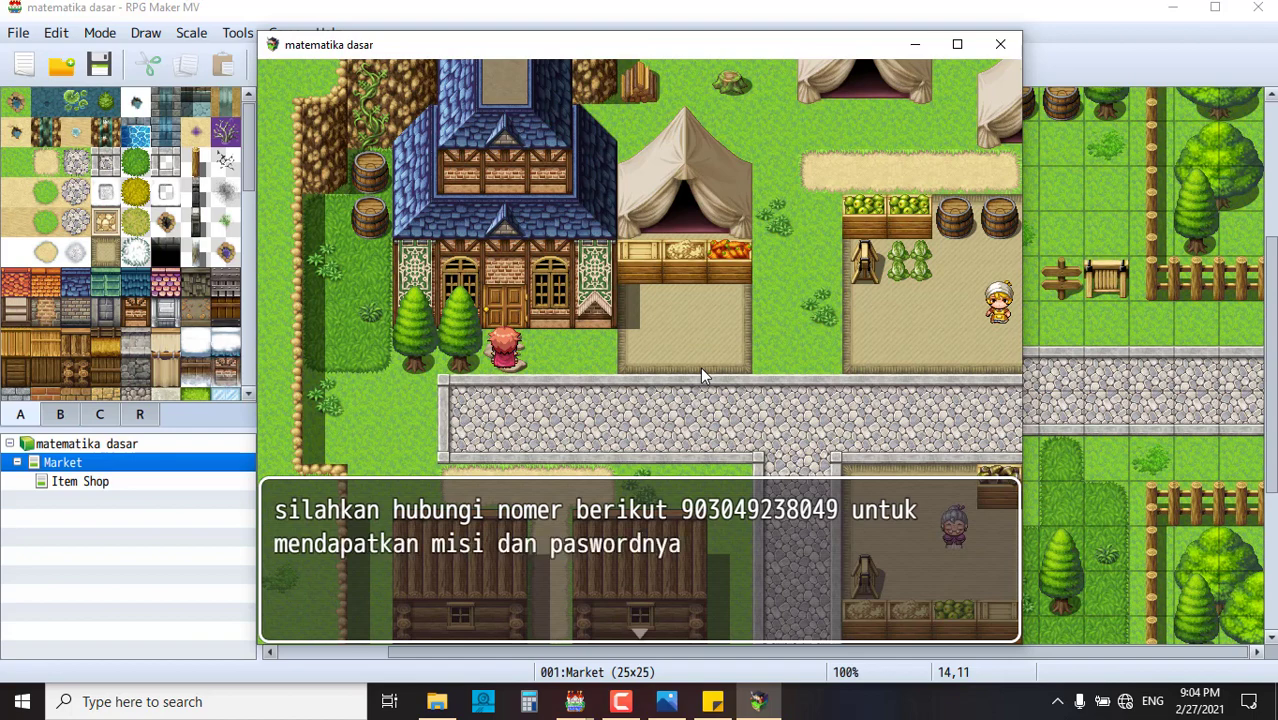
click(700, 367)
click(508, 318)
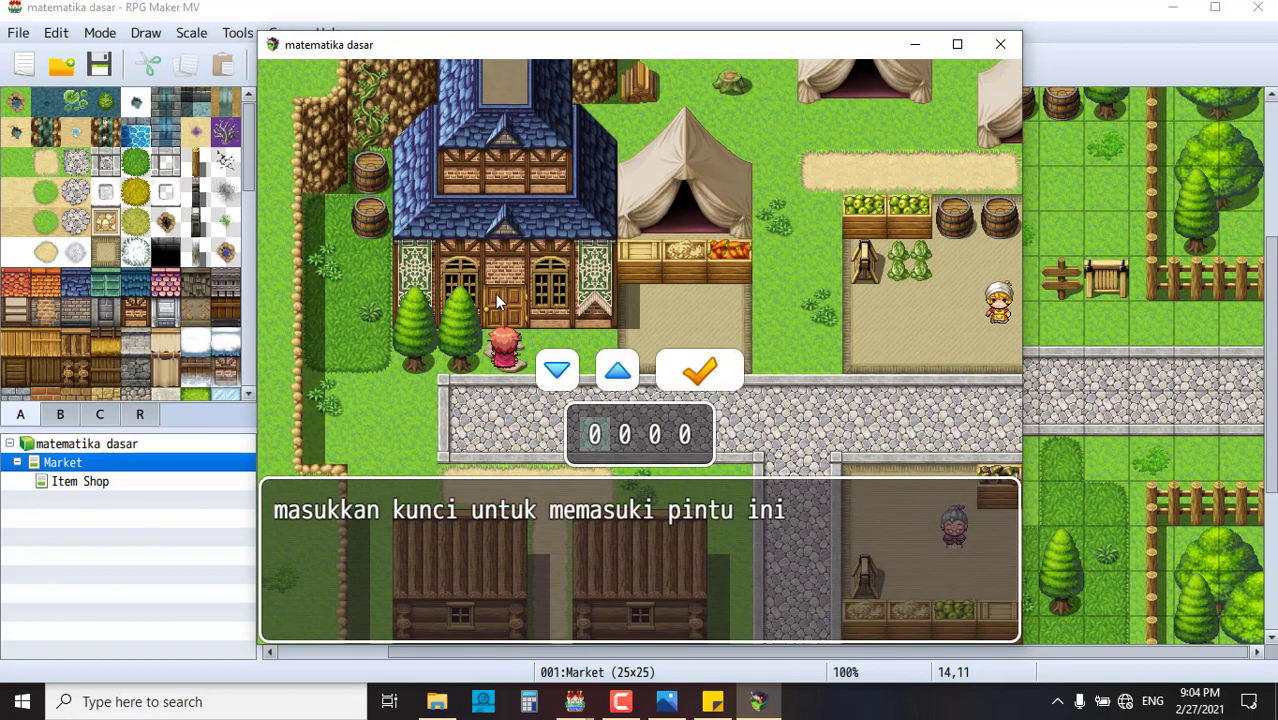
click(700, 372)
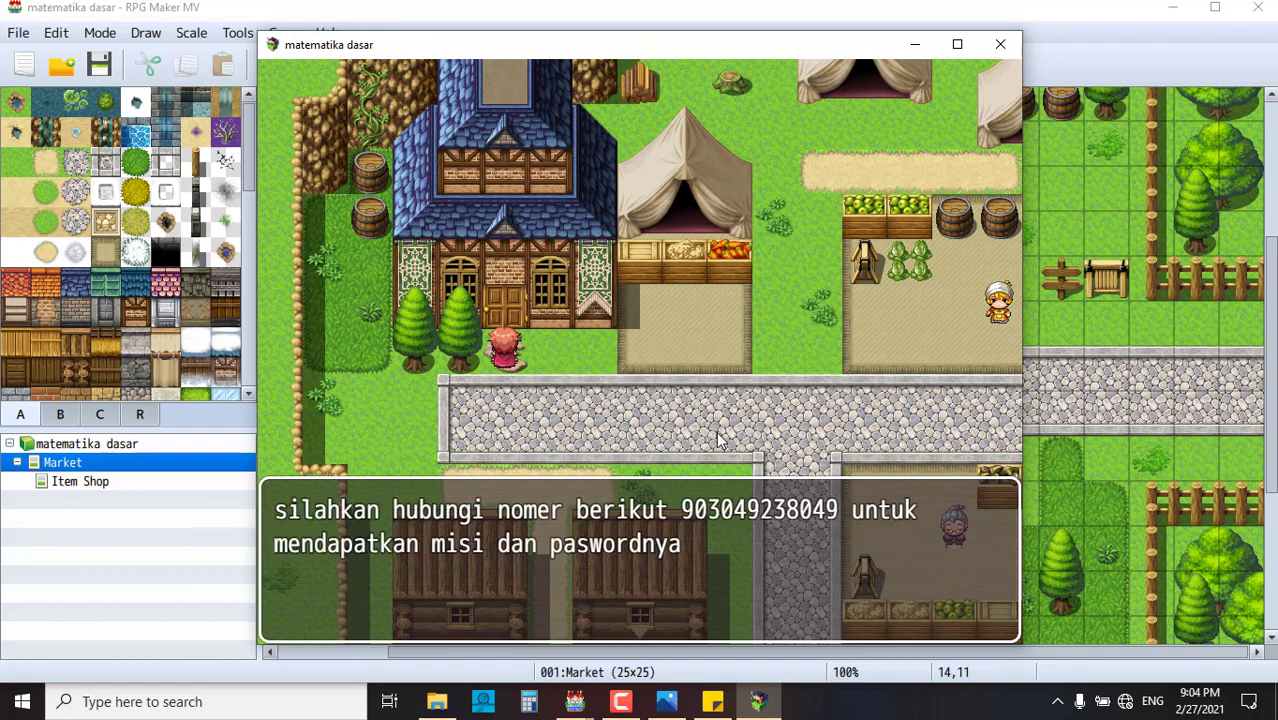
click(719, 436)
click(720, 436)
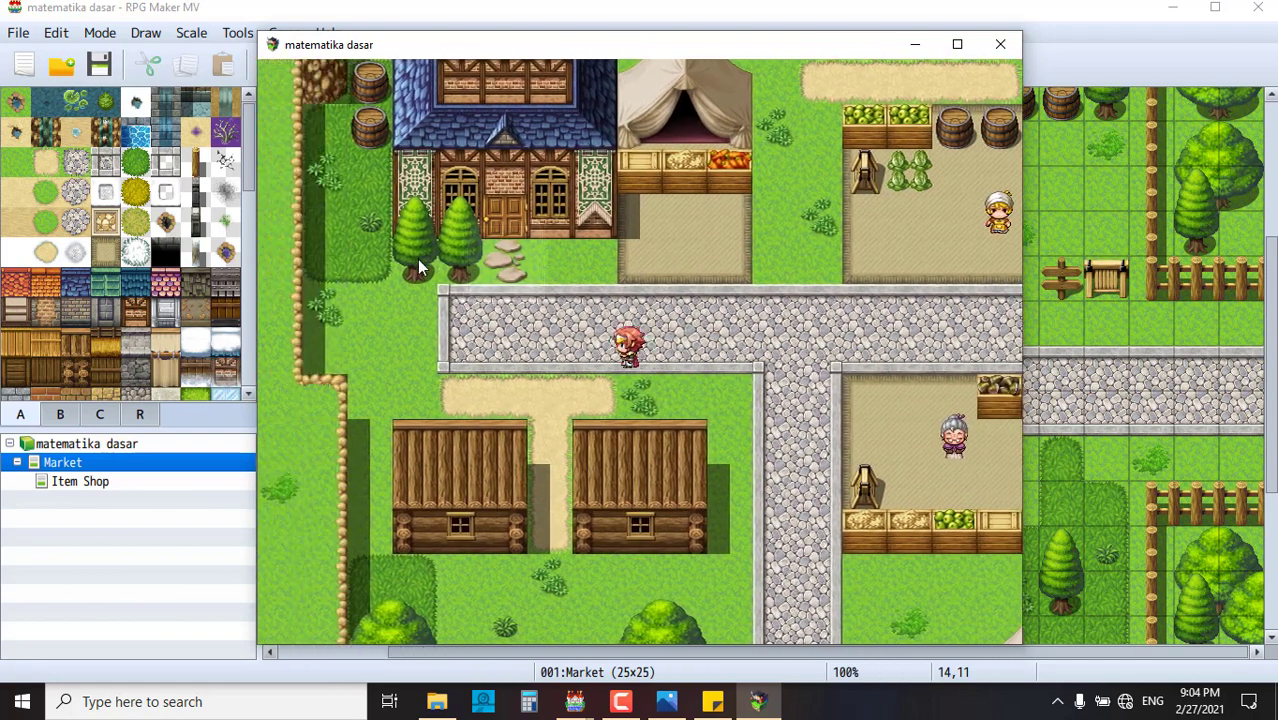
- Return to the door and enter the code 8888 digit by digit, then submit it
click(417, 259)
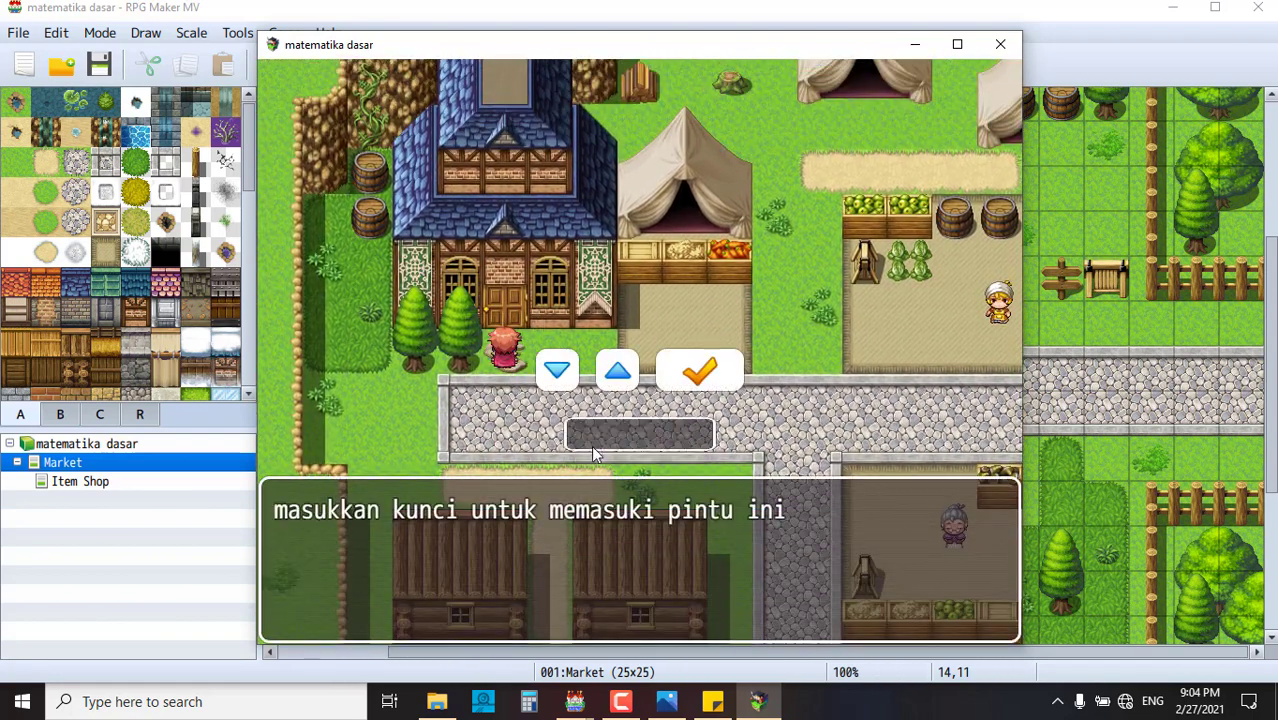
click(614, 376)
click(614, 376)
click(614, 376)
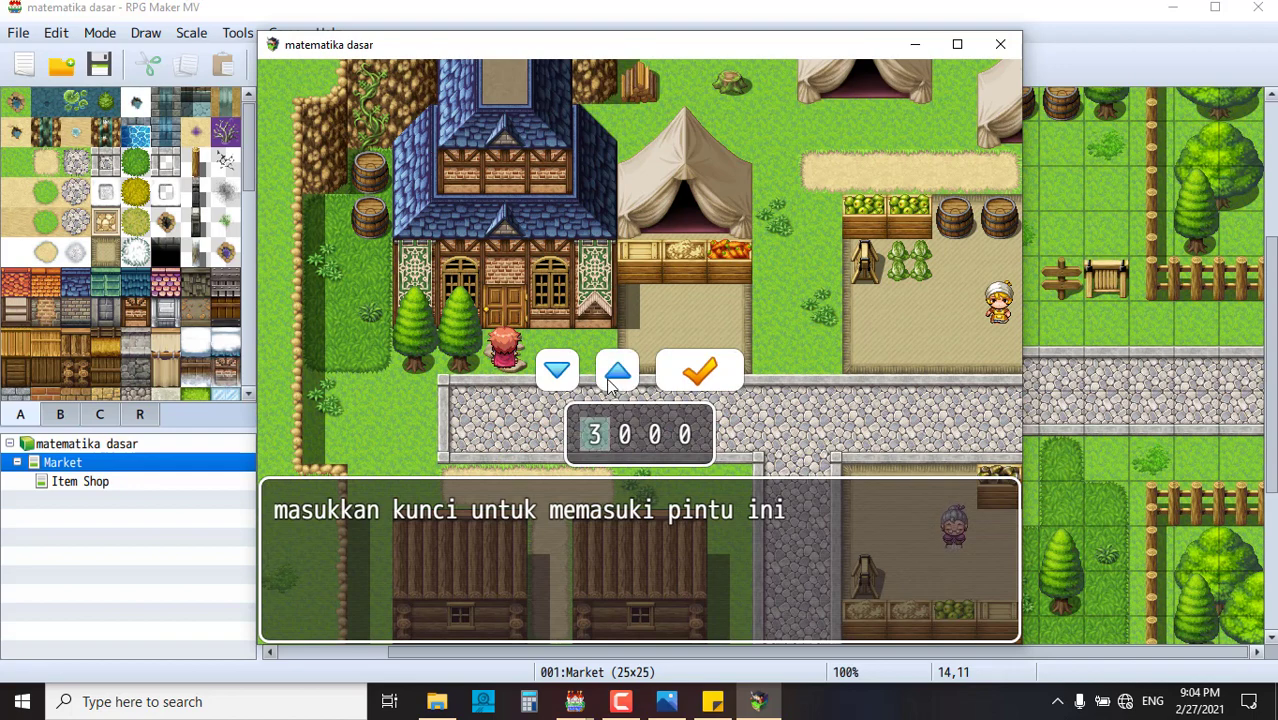
click(613, 380)
click(608, 380)
click(608, 380)
click(610, 386)
click(628, 437)
click(566, 376)
click(567, 377)
click(566, 376)
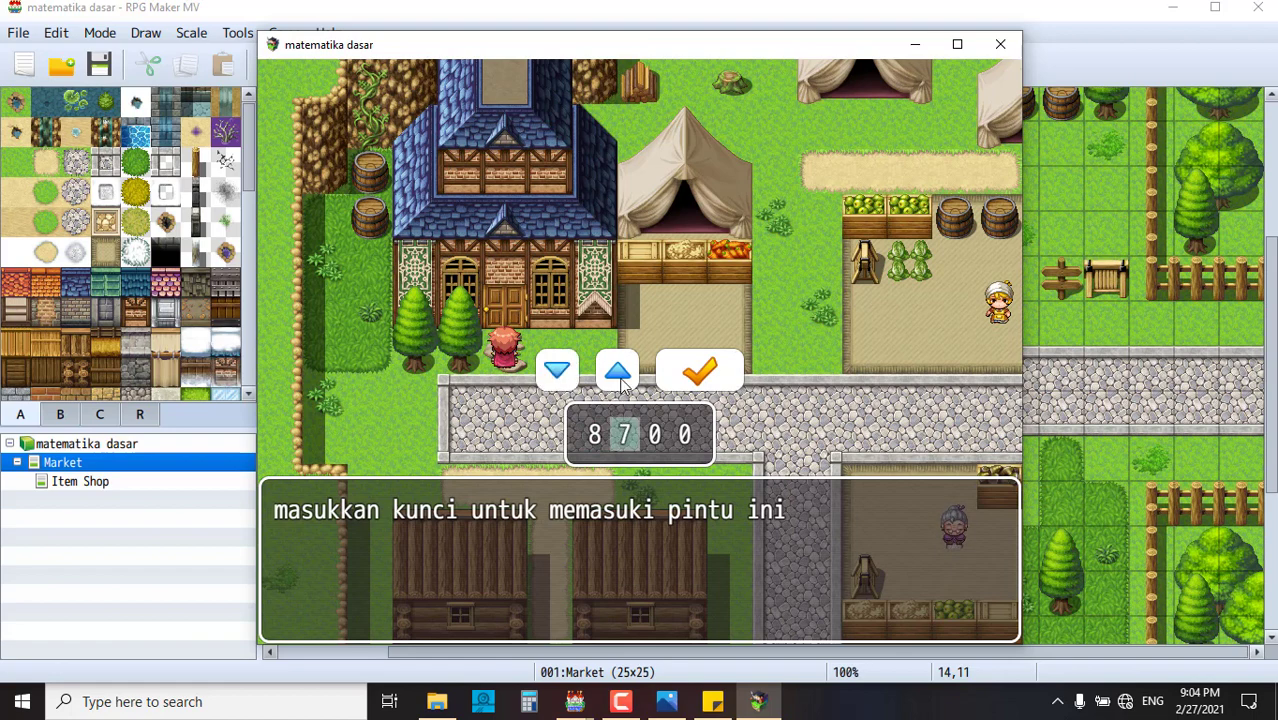
click(616, 374)
click(648, 436)
click(560, 376)
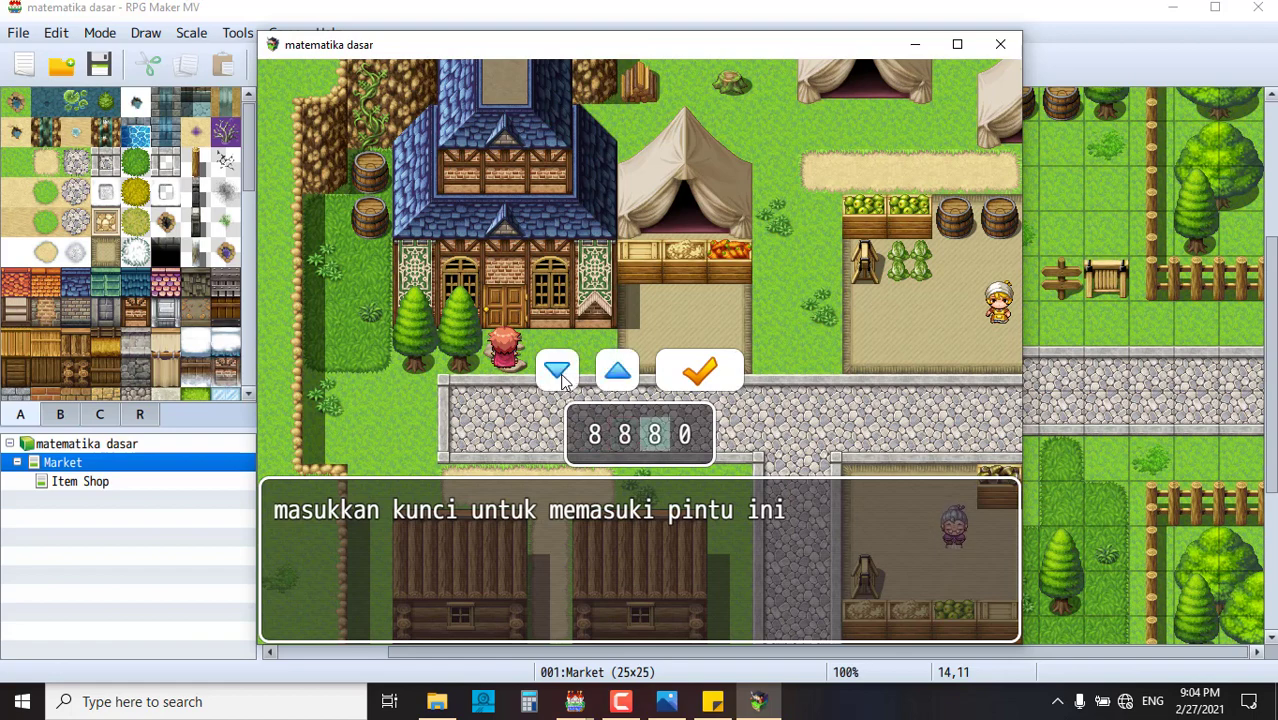
click(558, 372)
key(Right)
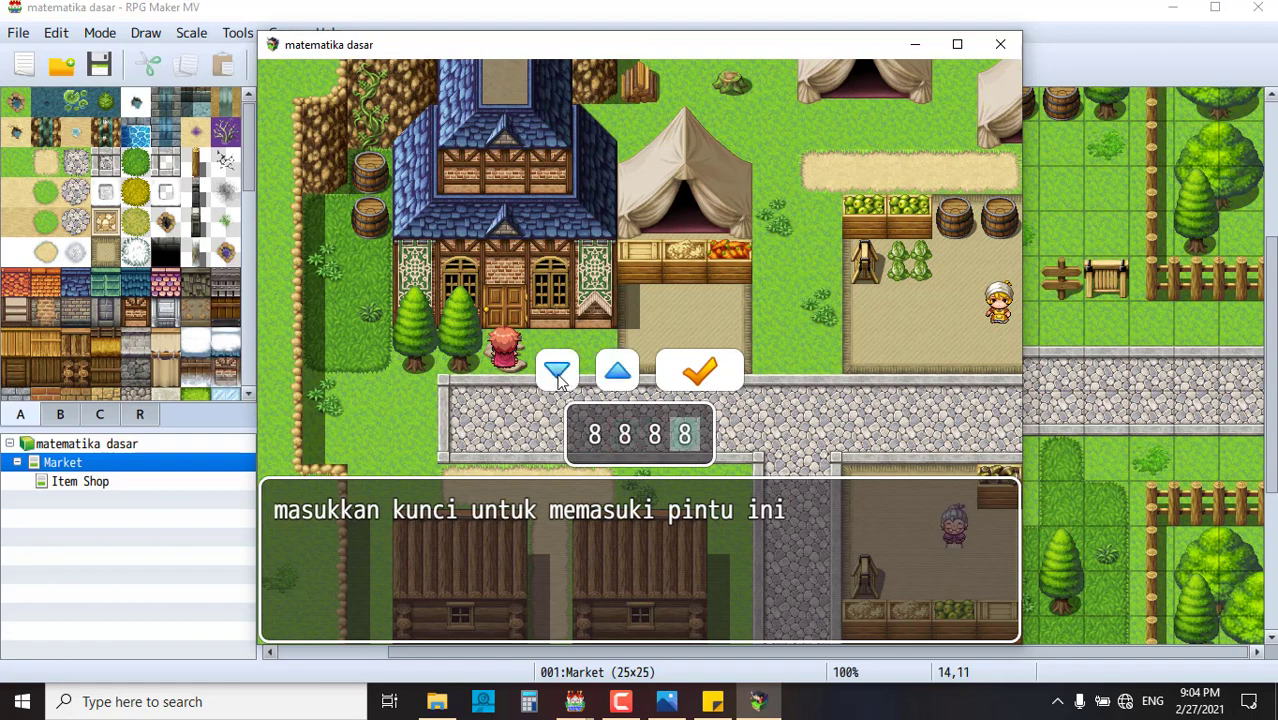
click(702, 368)
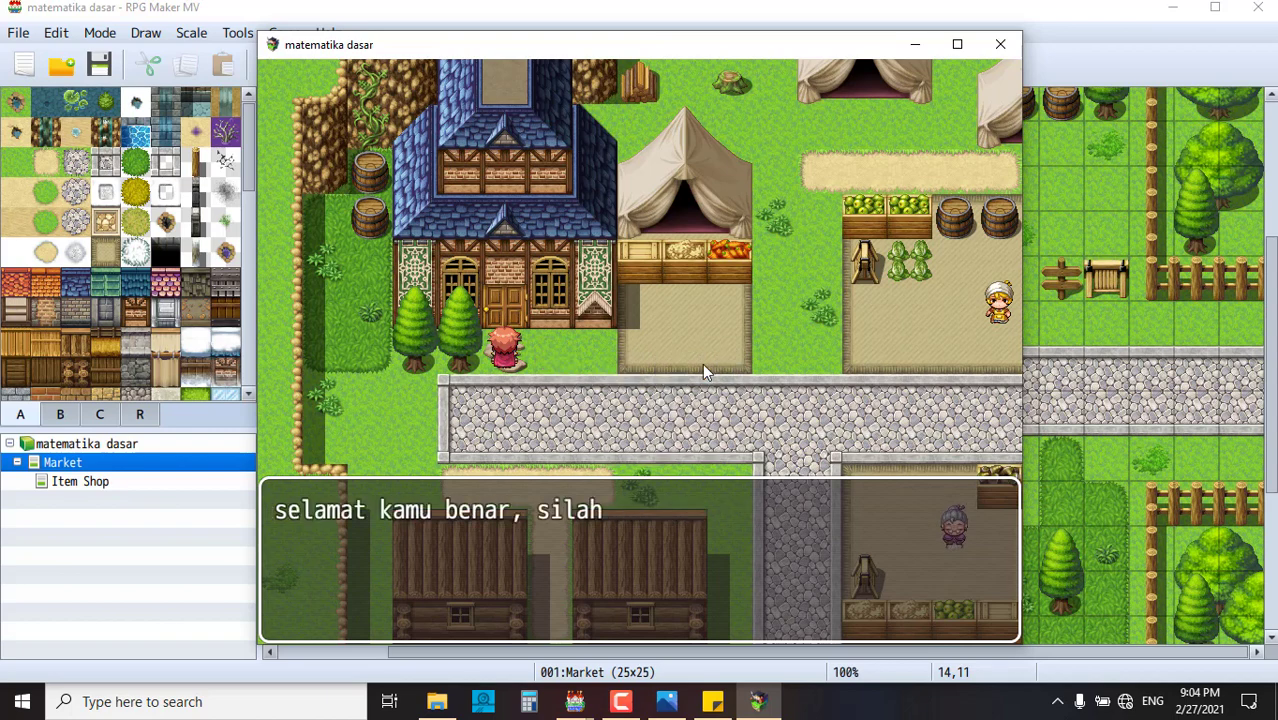
- Dismiss the success message, walk through the door into the Item Shop and back out to town
click(559, 510)
click(542, 381)
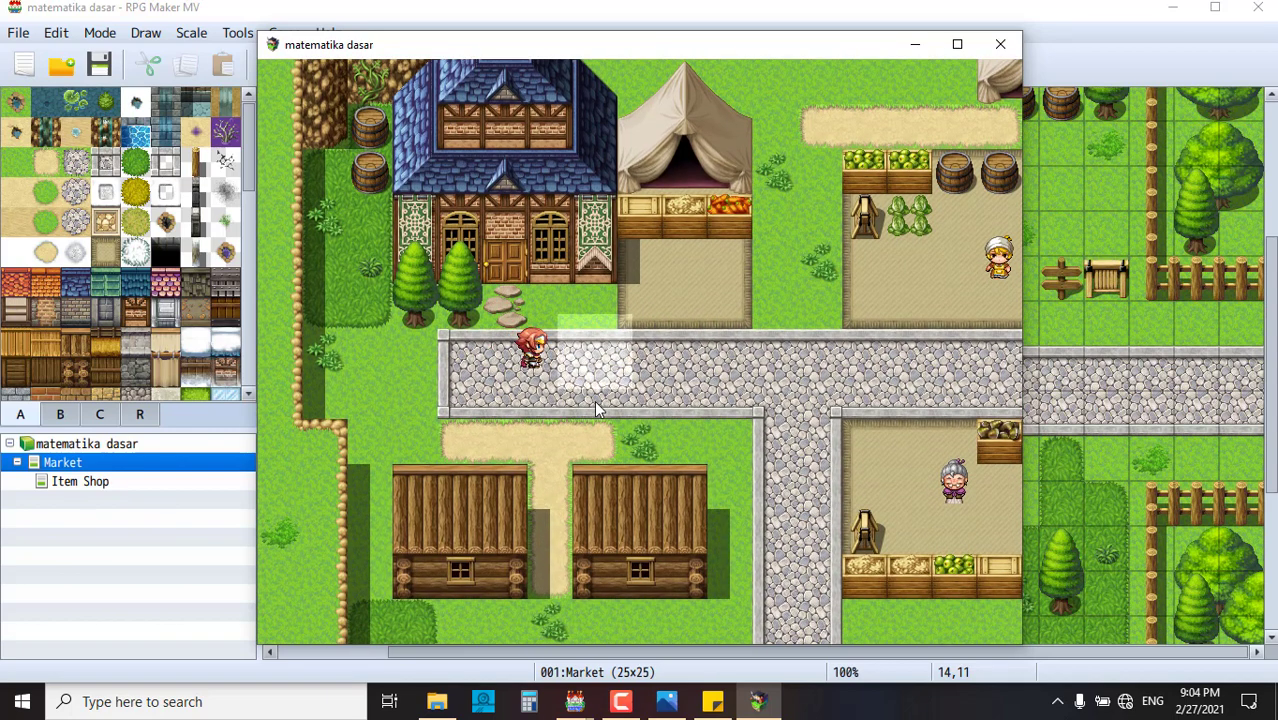
click(495, 300)
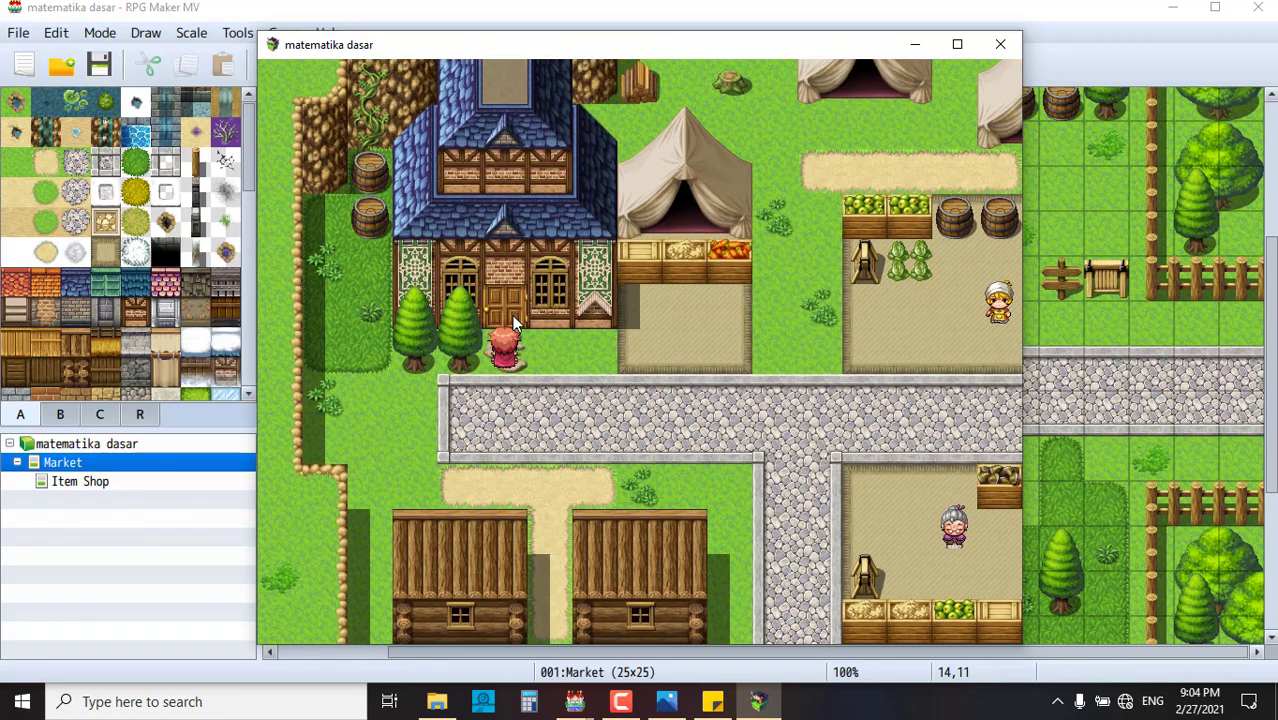
click(511, 312)
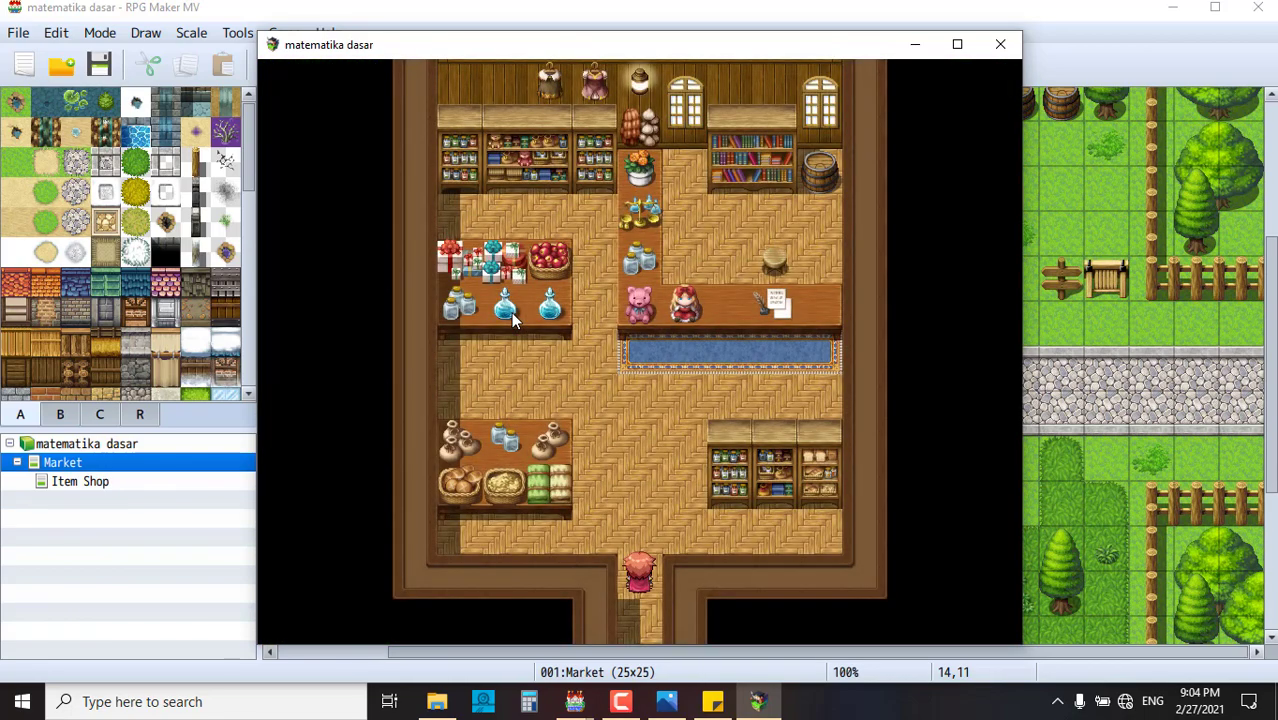
click(640, 472)
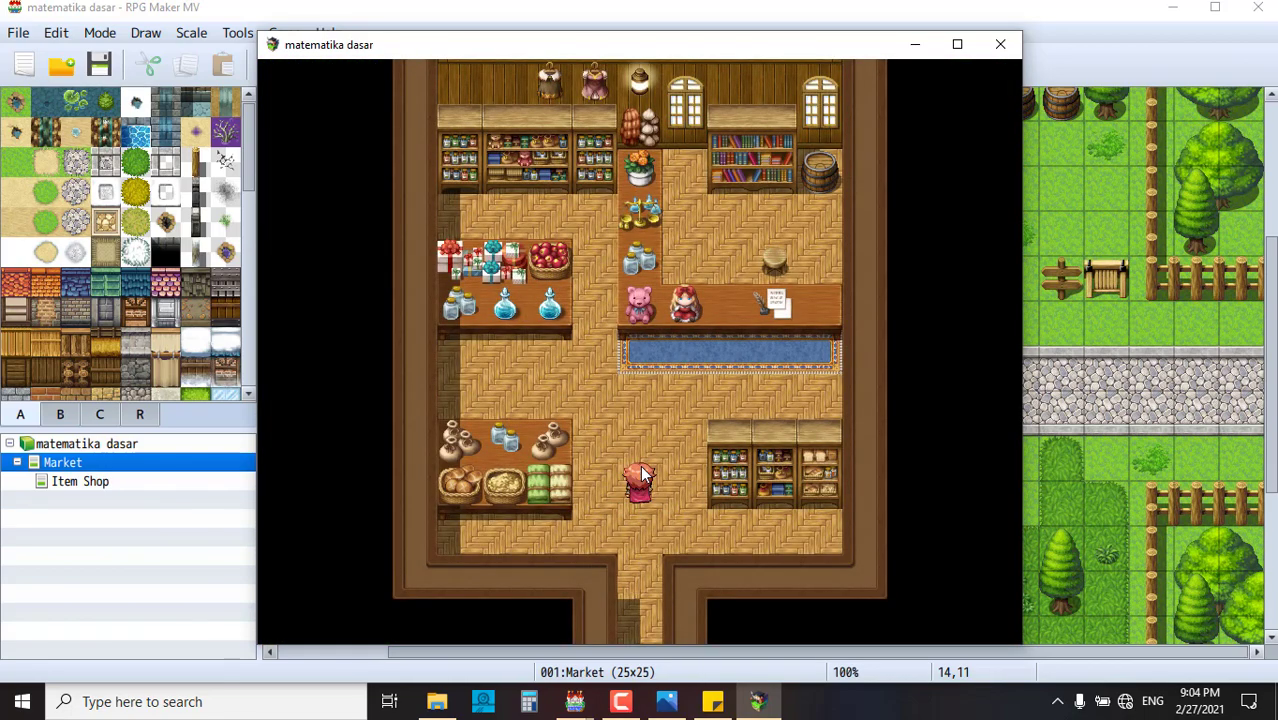
click(650, 577)
click(640, 622)
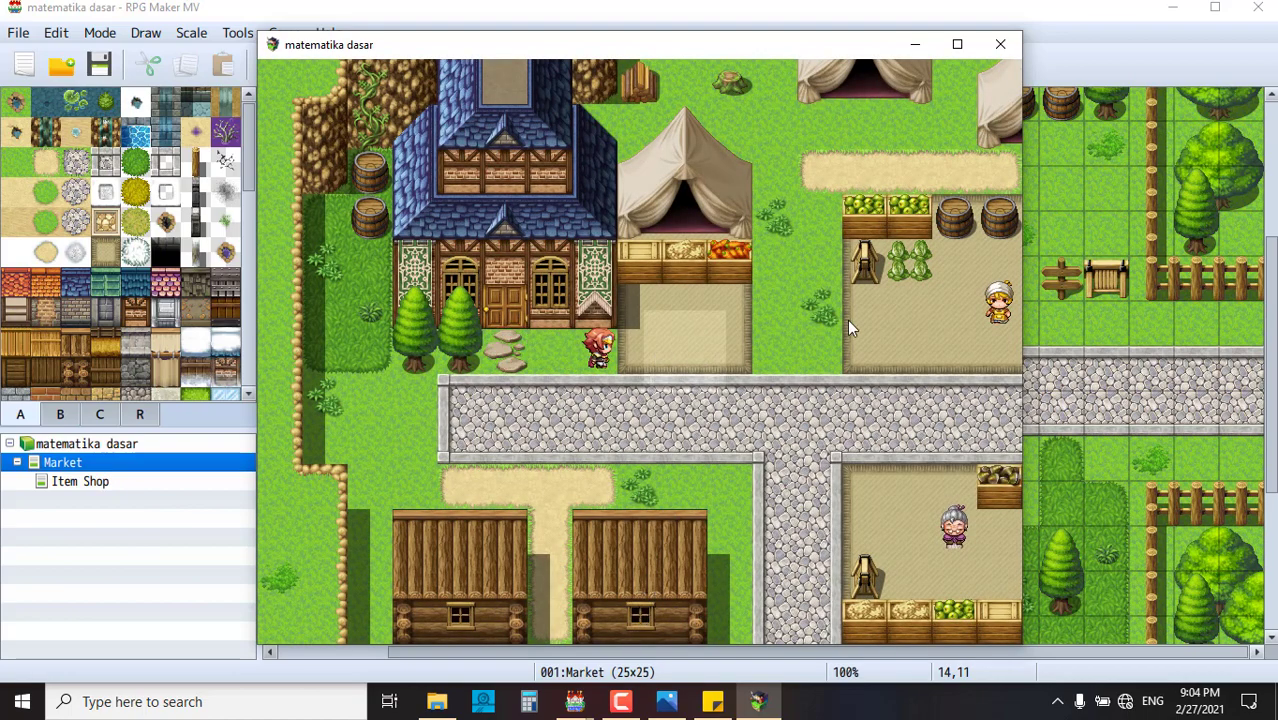
- Walk the hero east and west along the road, down the side street and back
drag(847, 320, 897, 341)
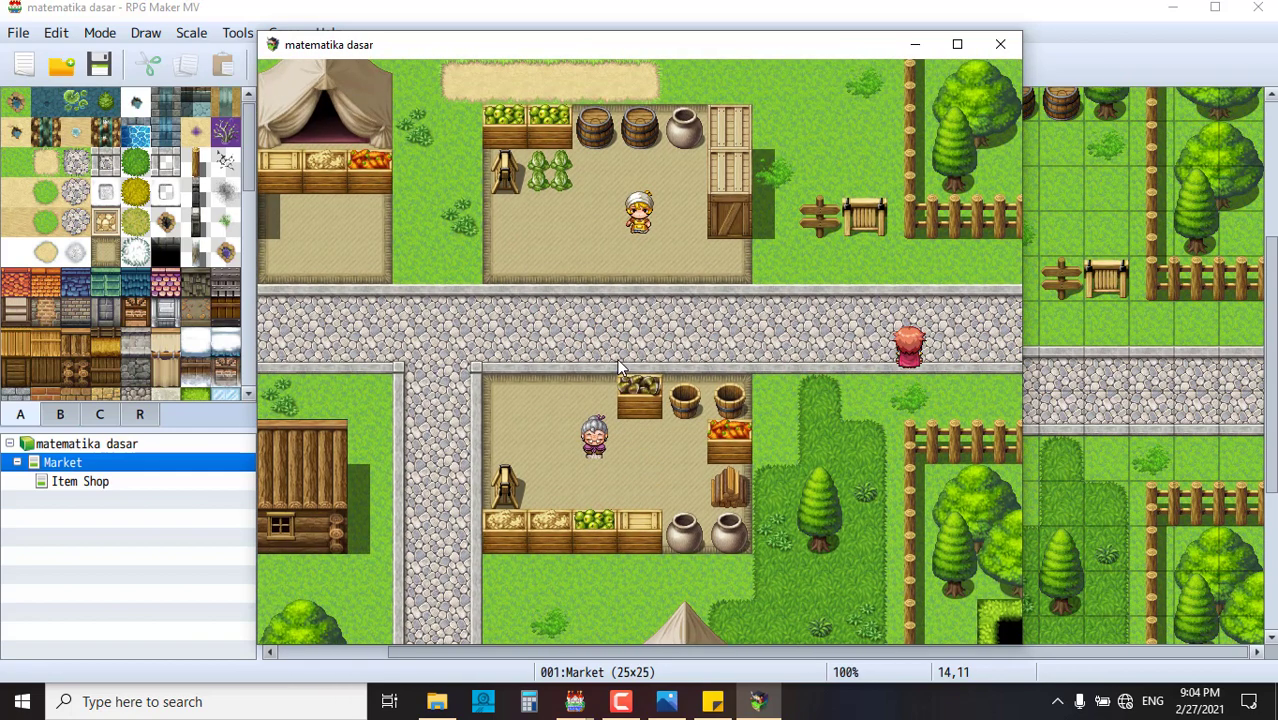
click(495, 298)
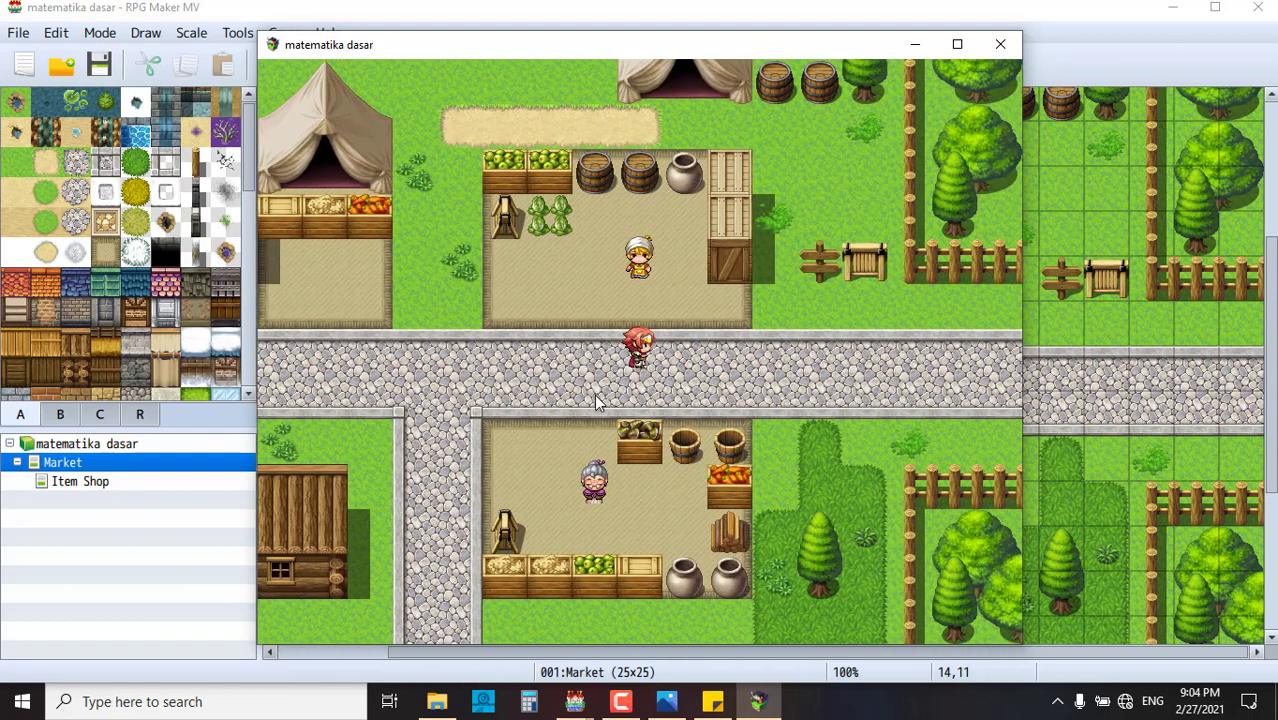
click(591, 393)
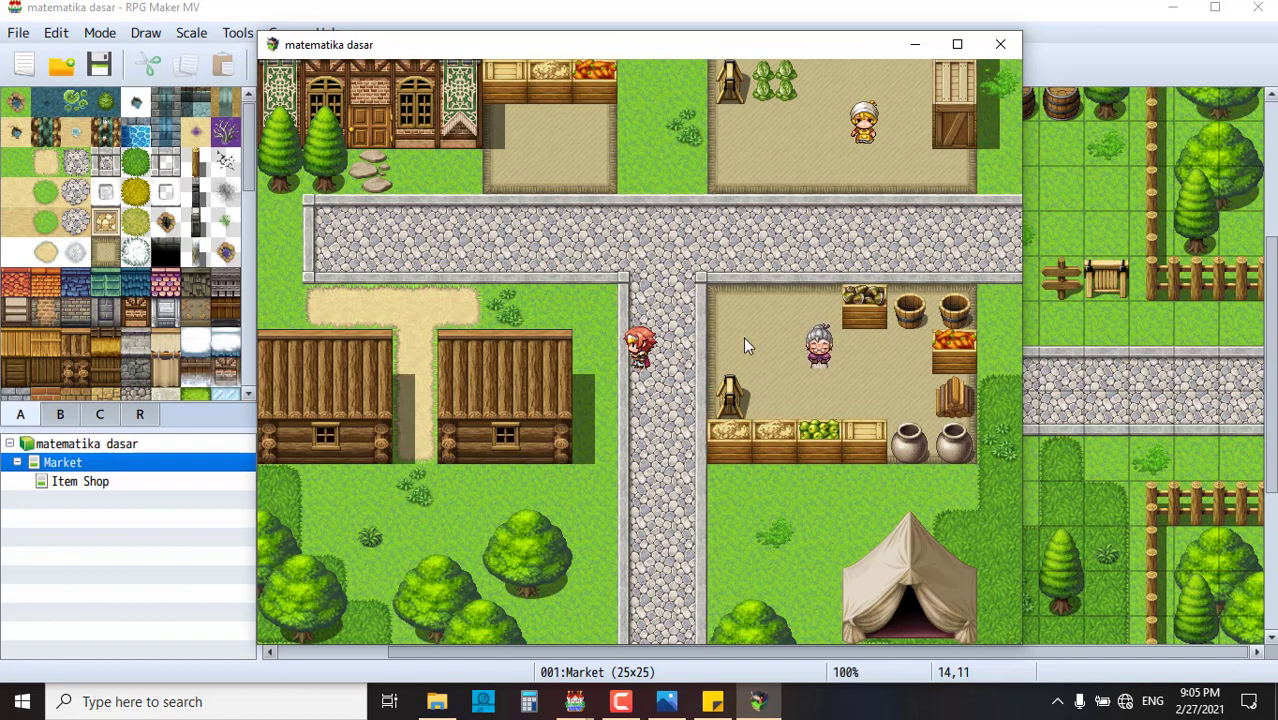
click(738, 312)
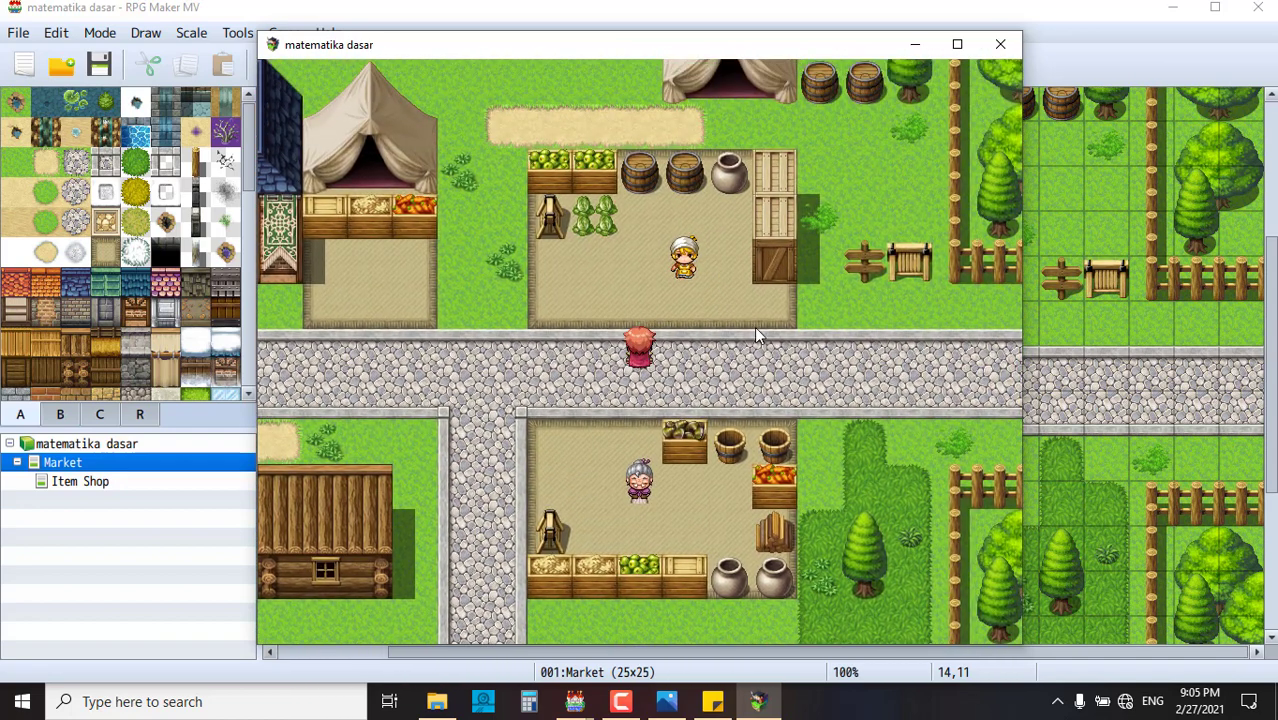
click(787, 364)
click(806, 348)
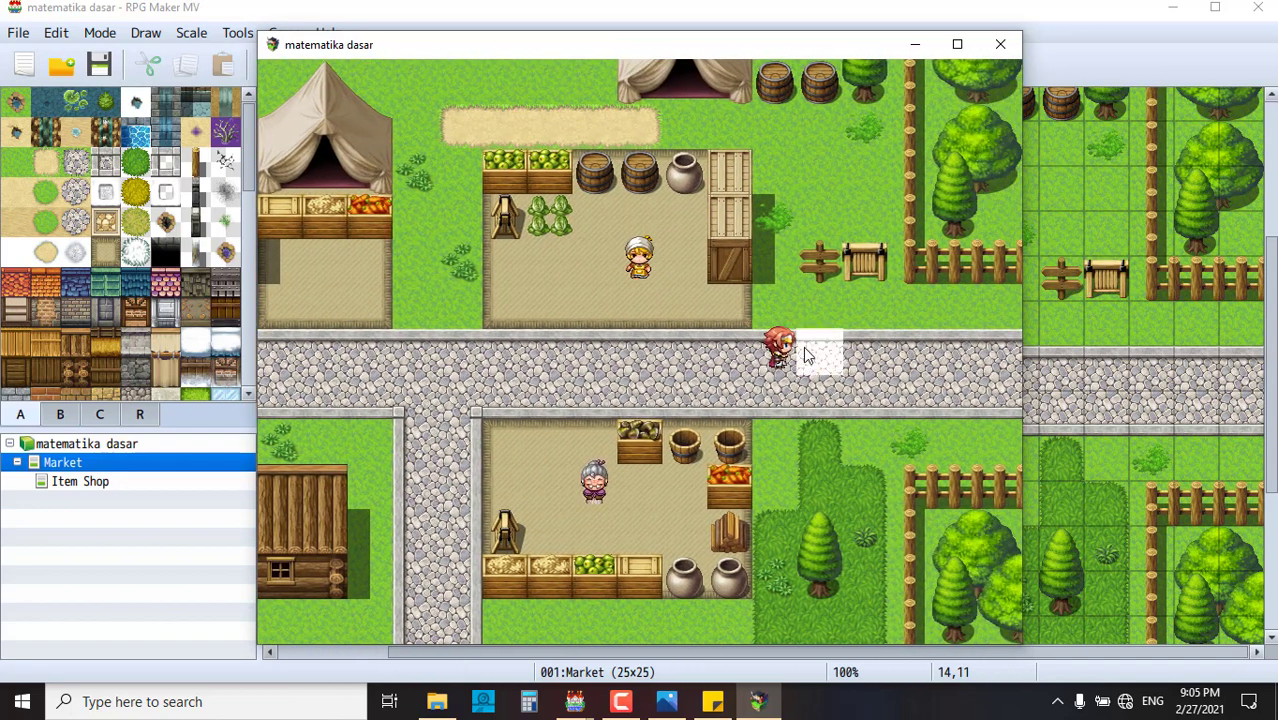
click(814, 277)
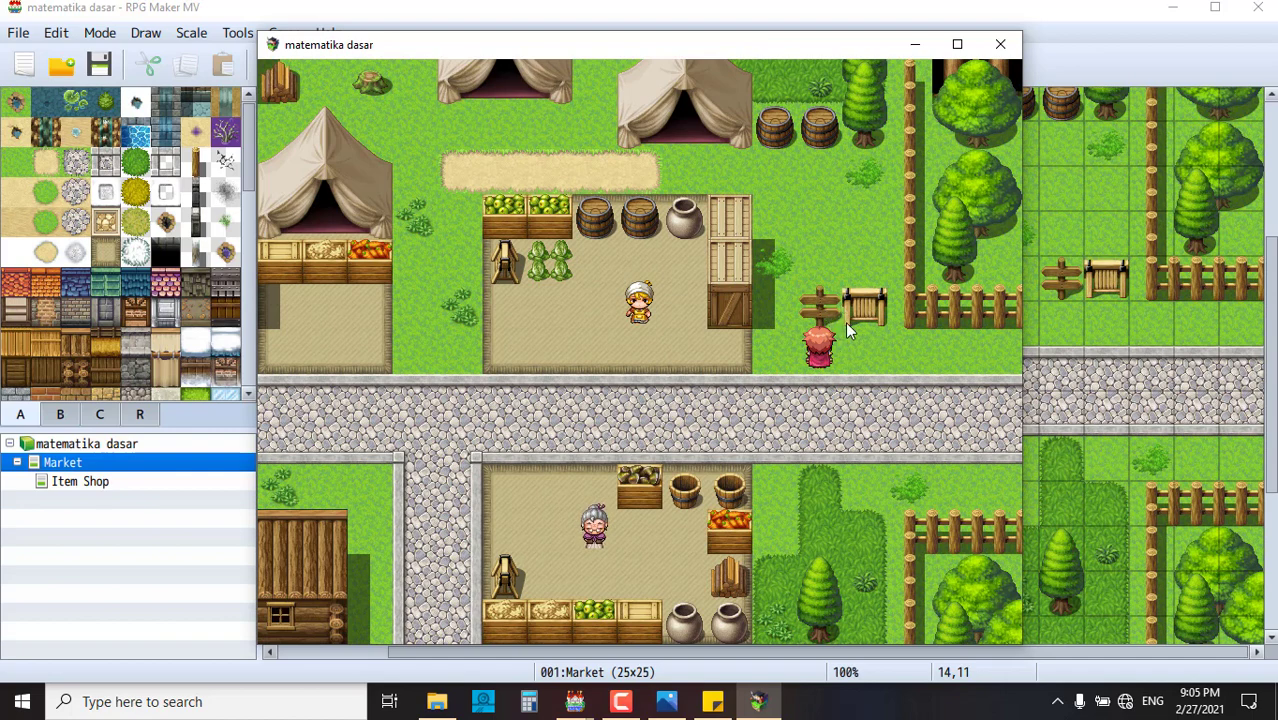
- Walk the hero across the road toward the tree, then onto the side street
click(907, 376)
click(938, 412)
click(905, 420)
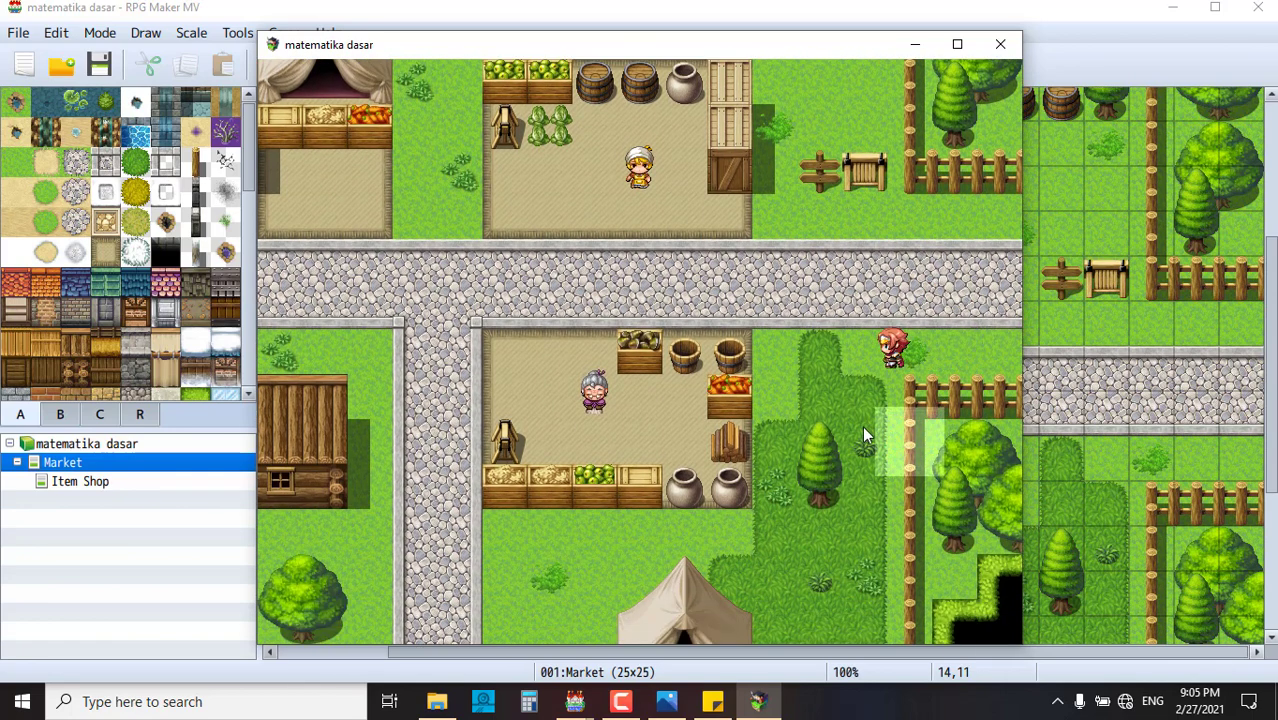
click(852, 432)
click(724, 352)
click(592, 396)
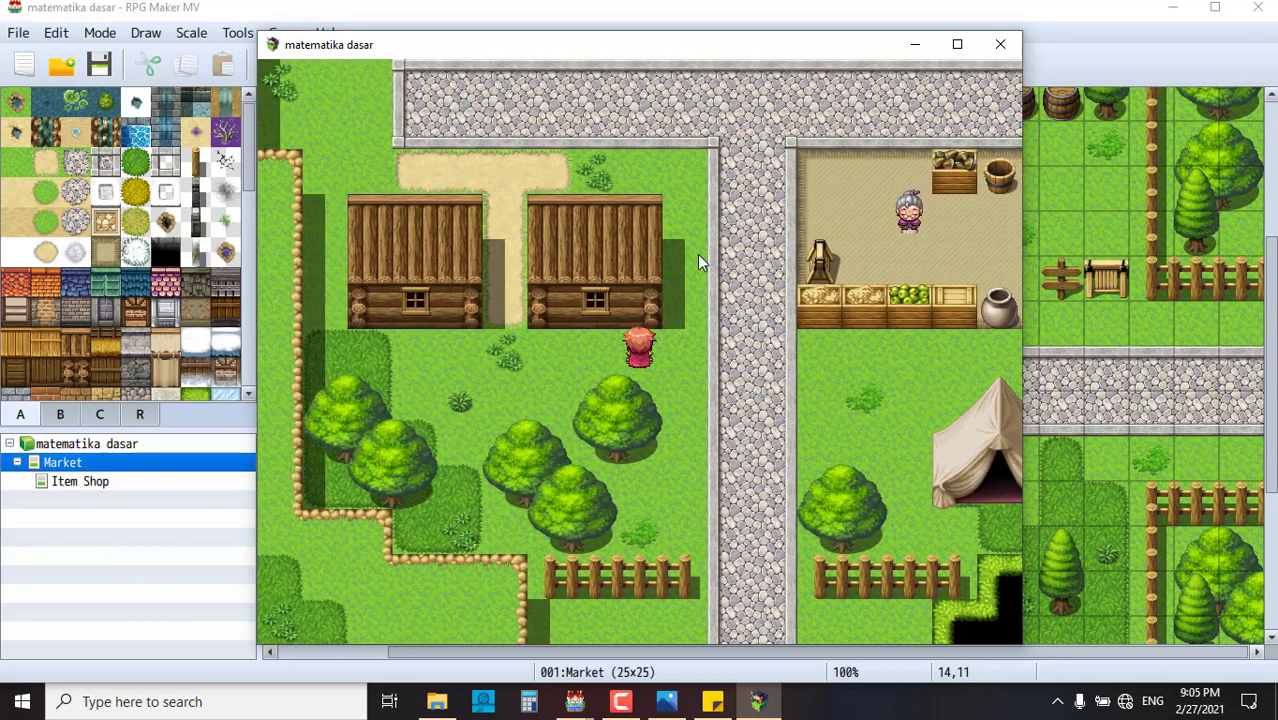
- Walk the hero into the old woman's stall, then back along the road
click(697, 254)
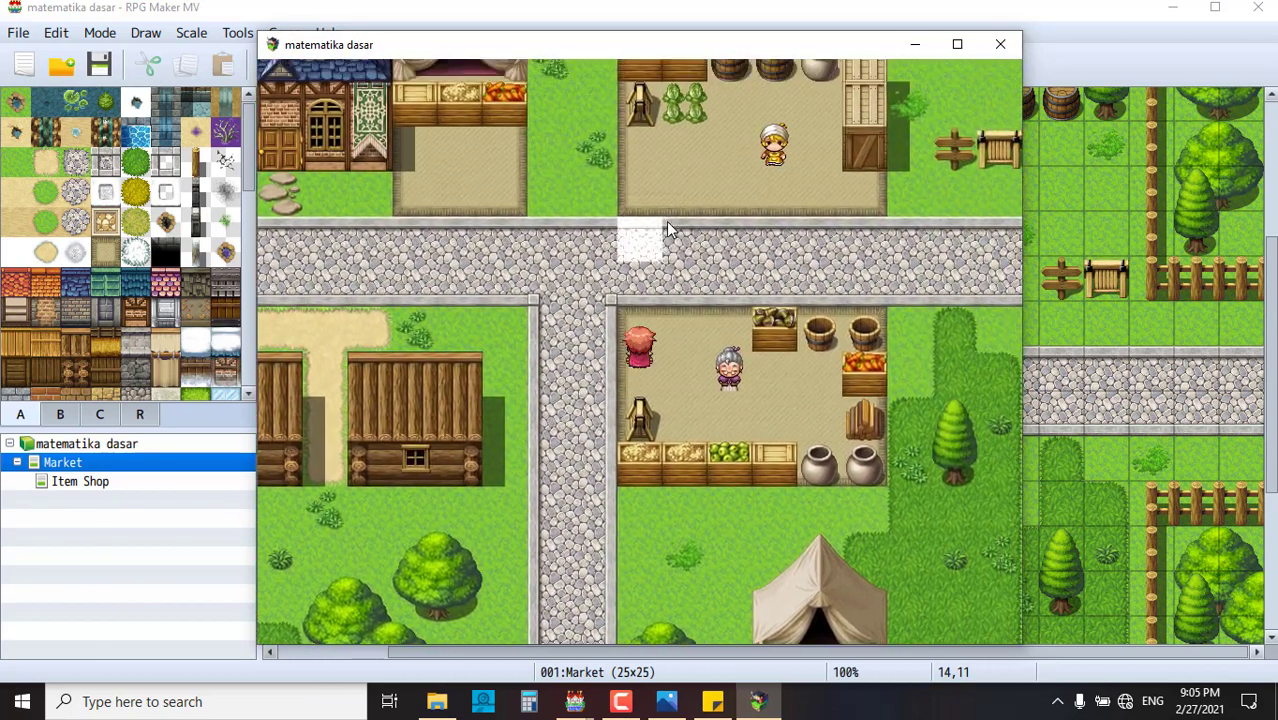
click(666, 221)
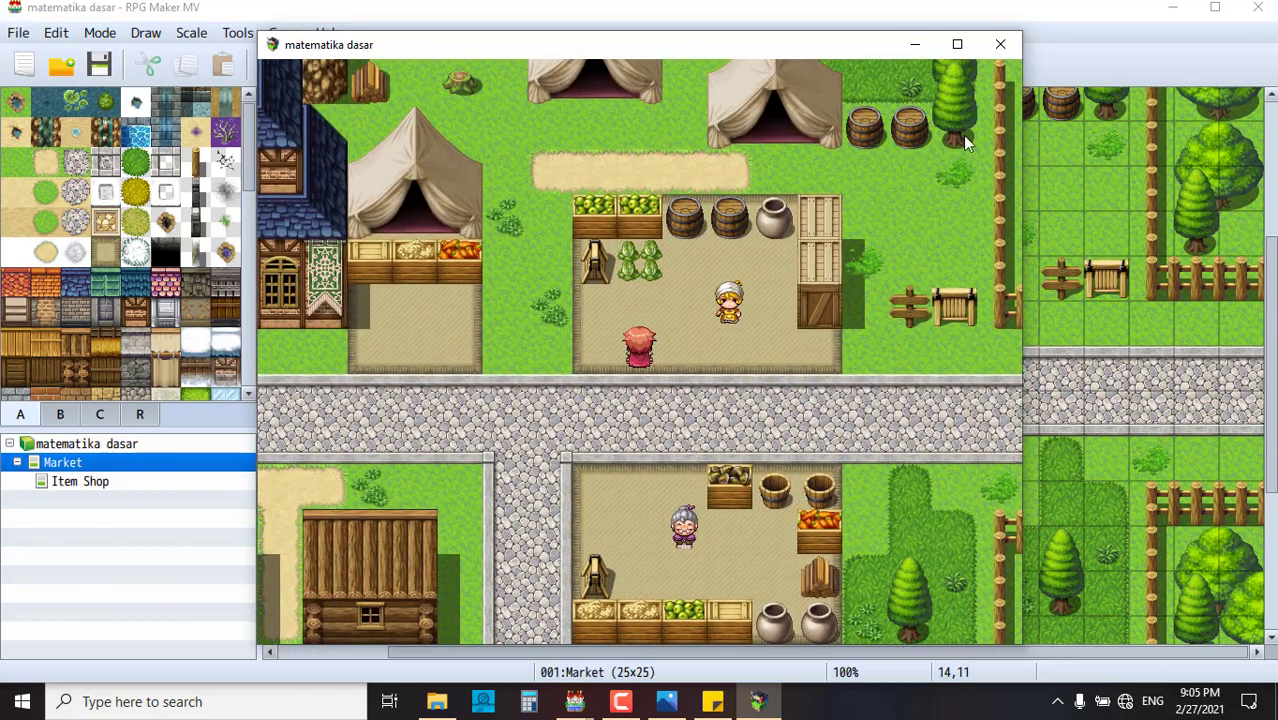
click(930, 394)
click(909, 304)
click(731, 222)
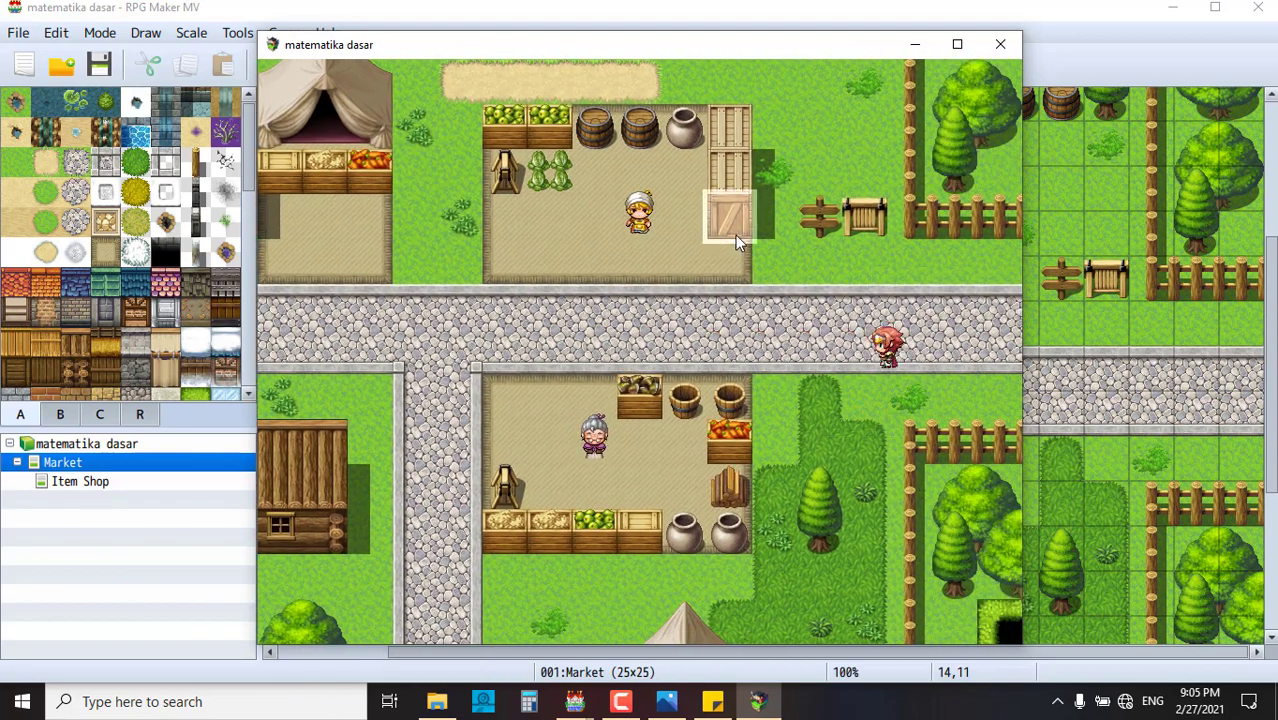
click(597, 350)
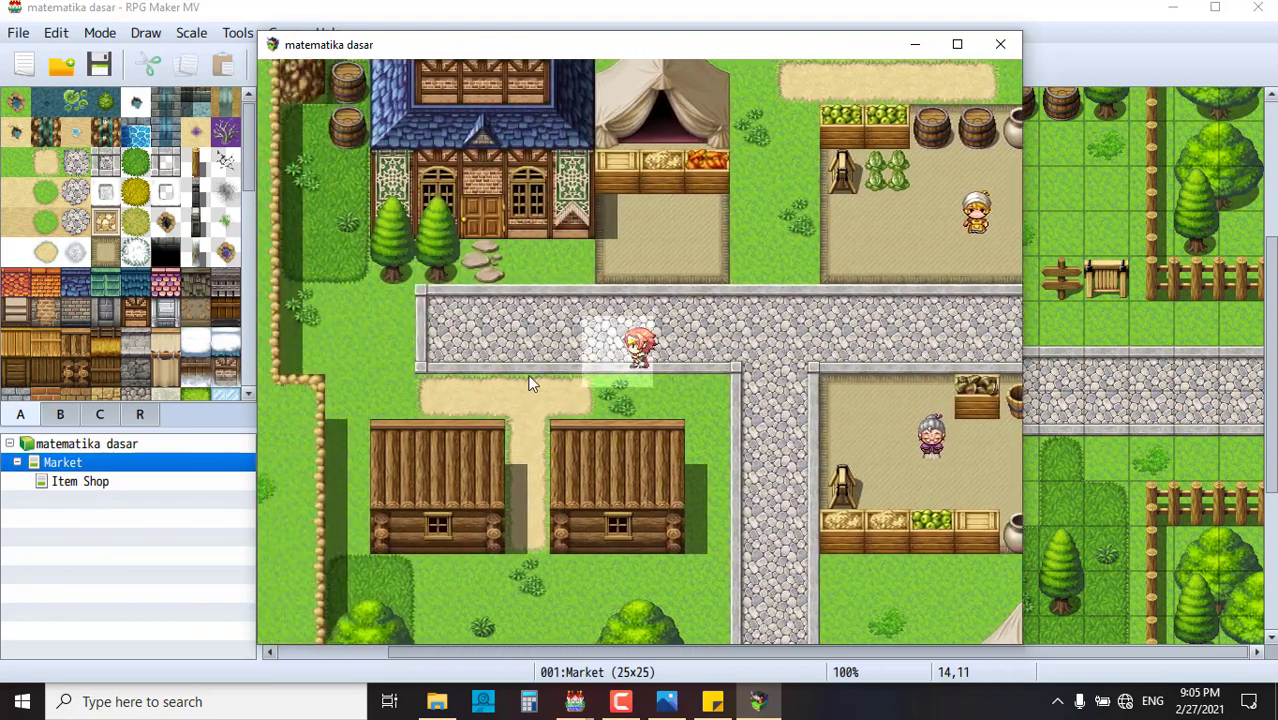
- Walk the hero left along the road to the upper stall beside the turbaned merchant
click(519, 371)
click(523, 320)
click(643, 277)
click(698, 269)
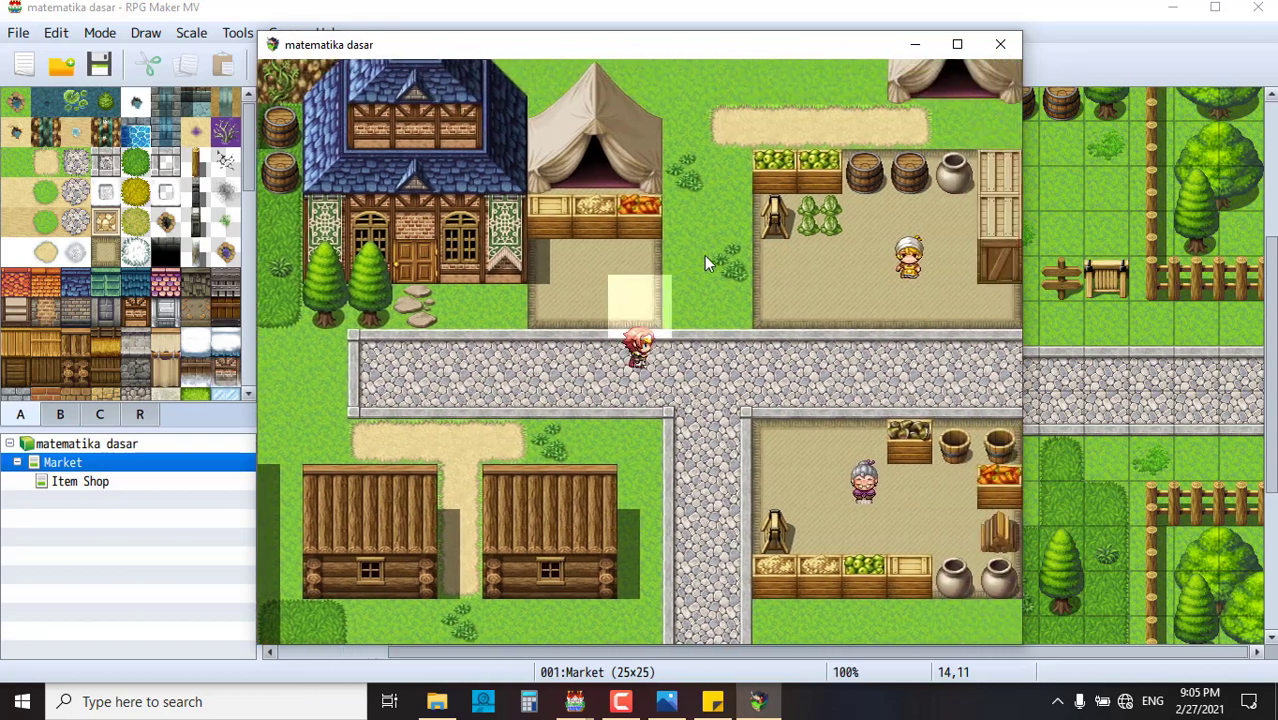
click(705, 255)
click(768, 396)
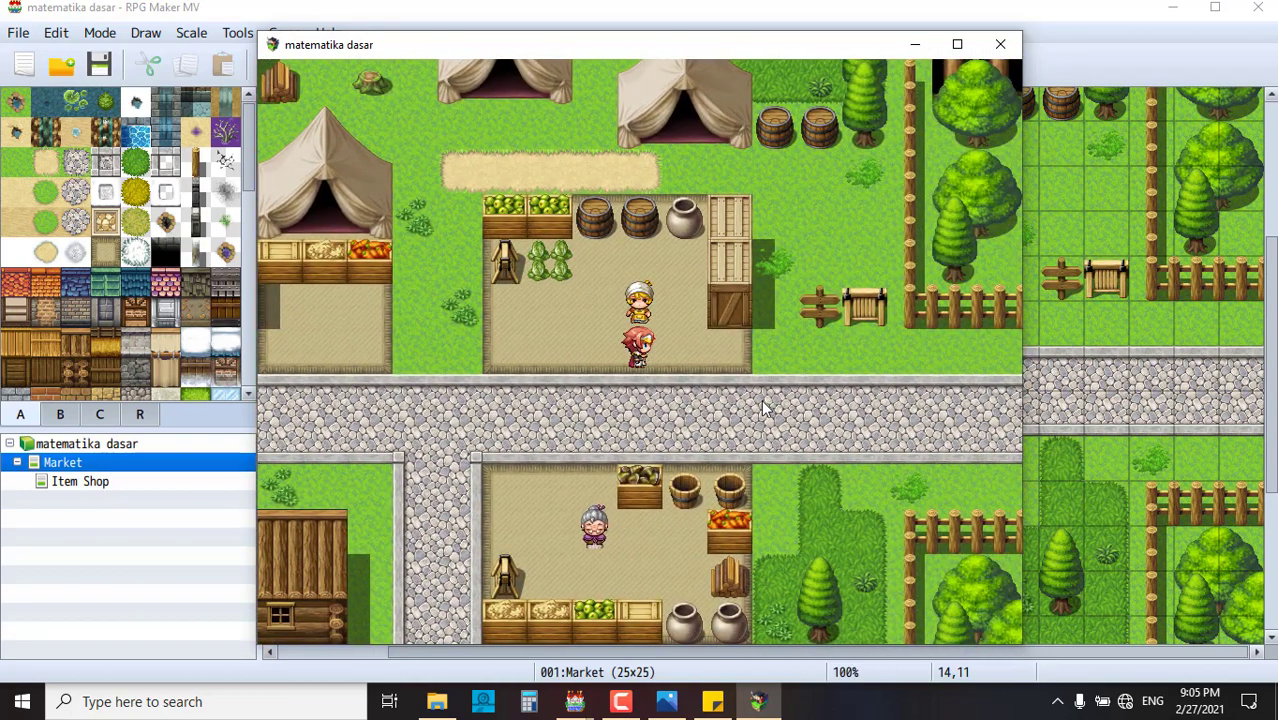